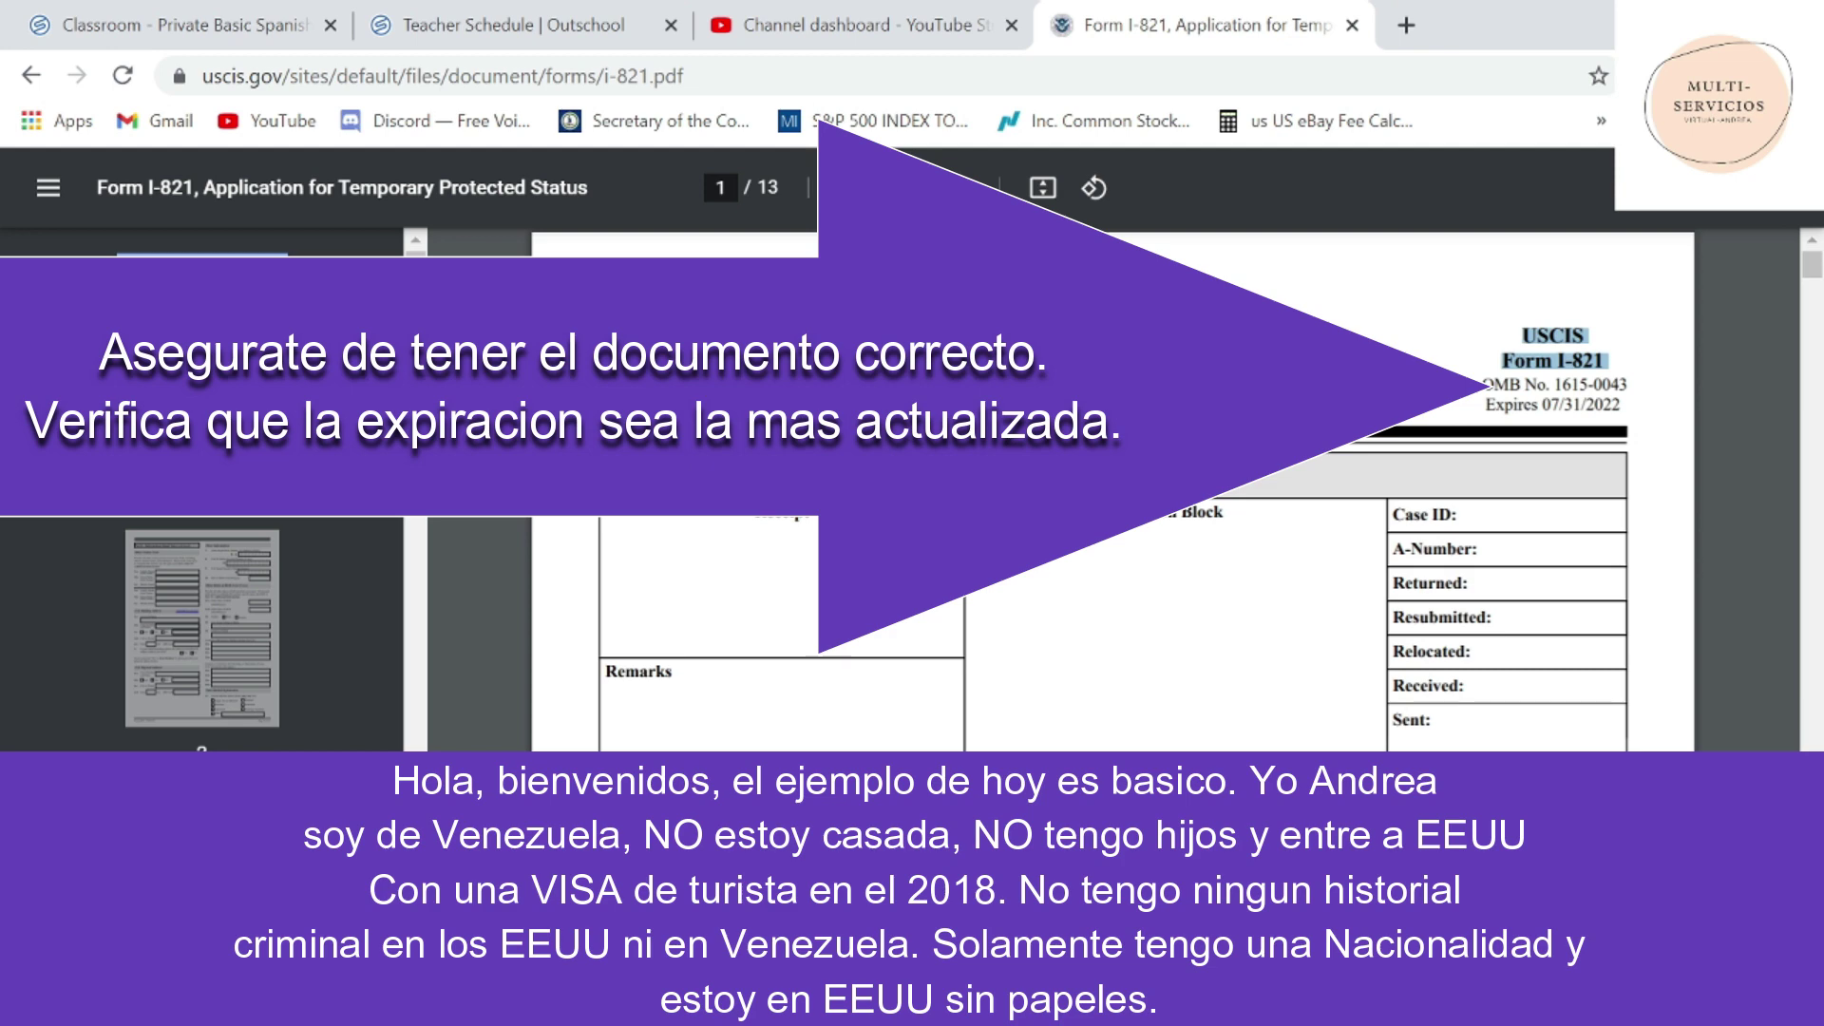
- Review the START HERE note and items 1.a and 2 on the first page of Form I-821
scroll(1112, 599, down, 5)
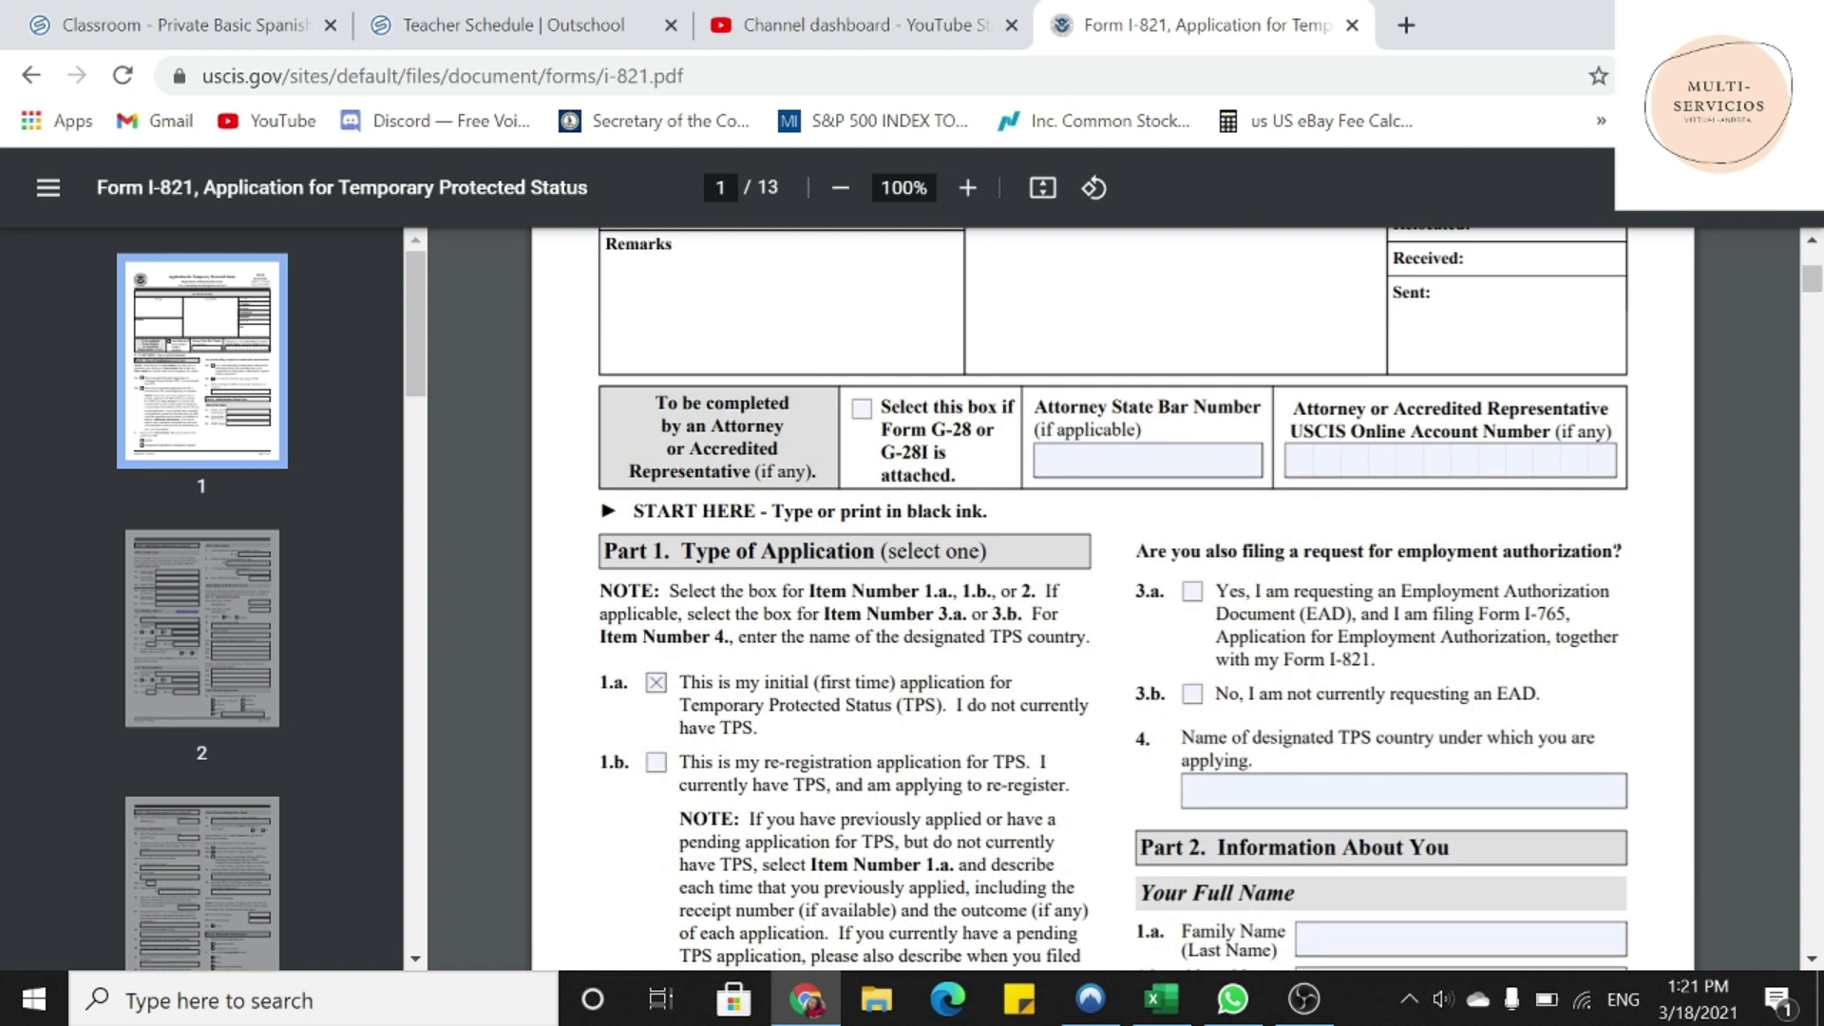
drag(633, 511, 988, 511)
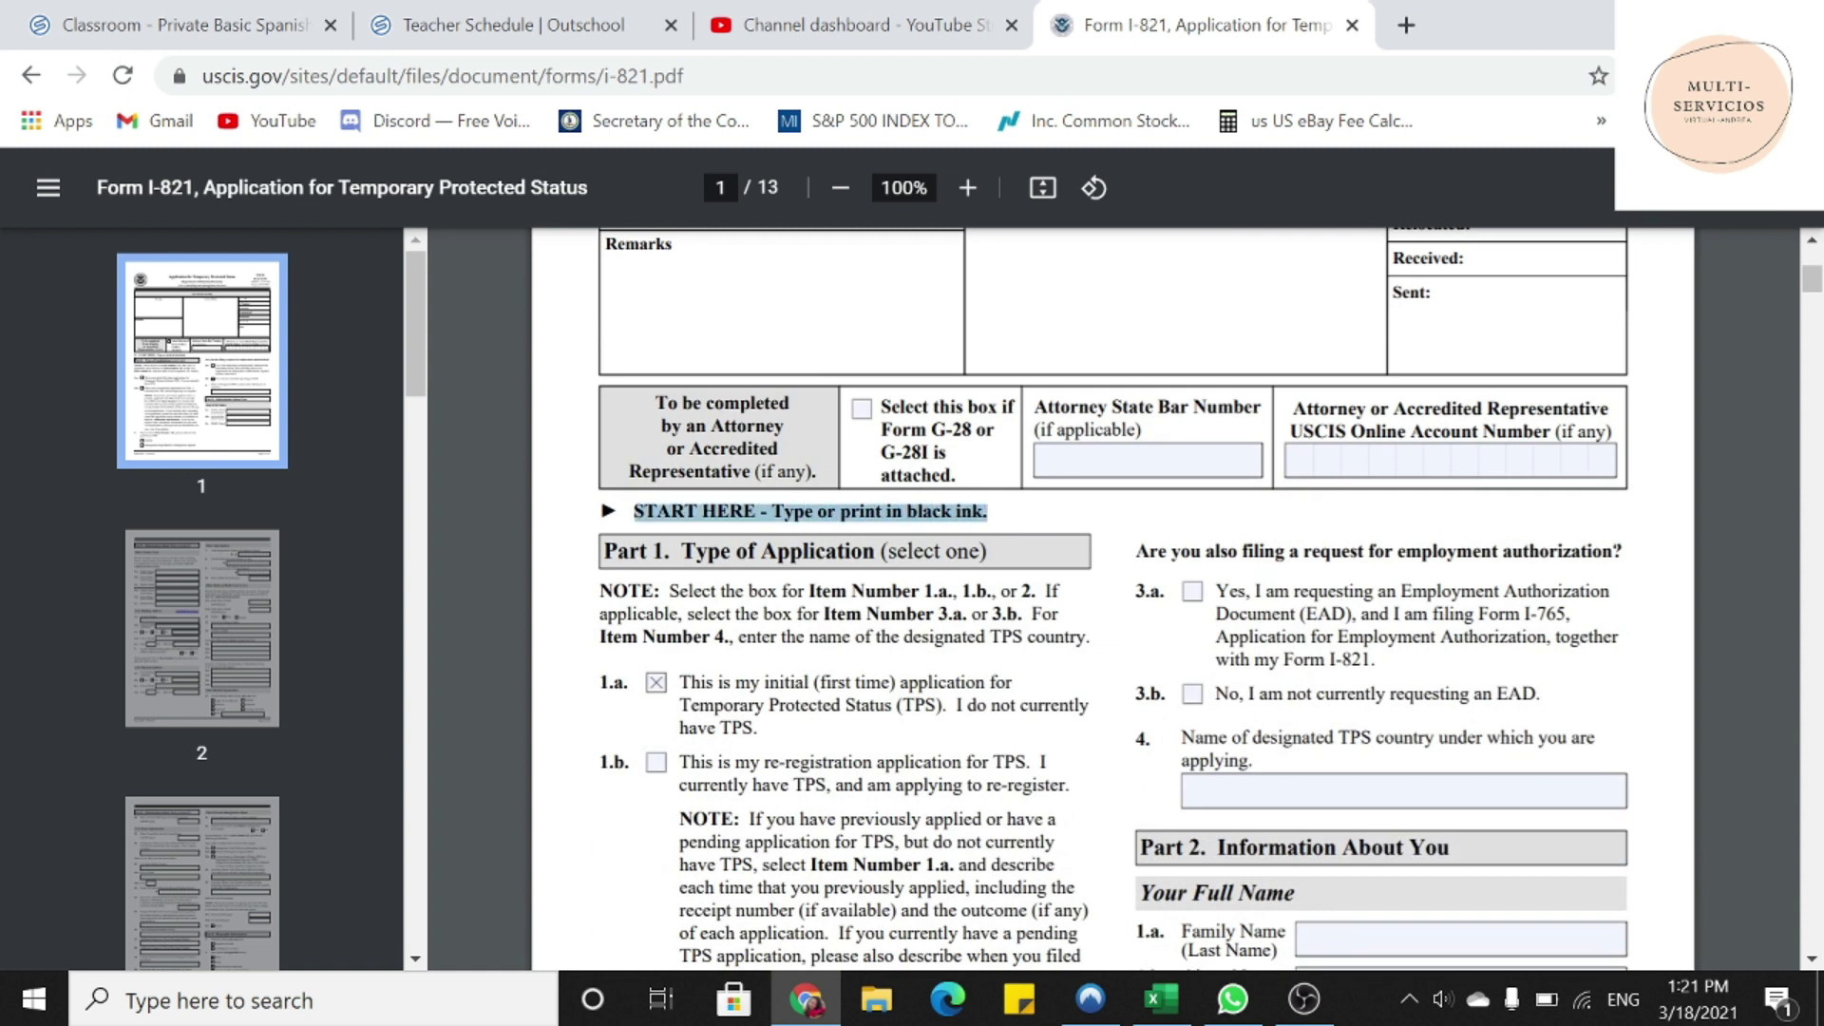
click(613, 682)
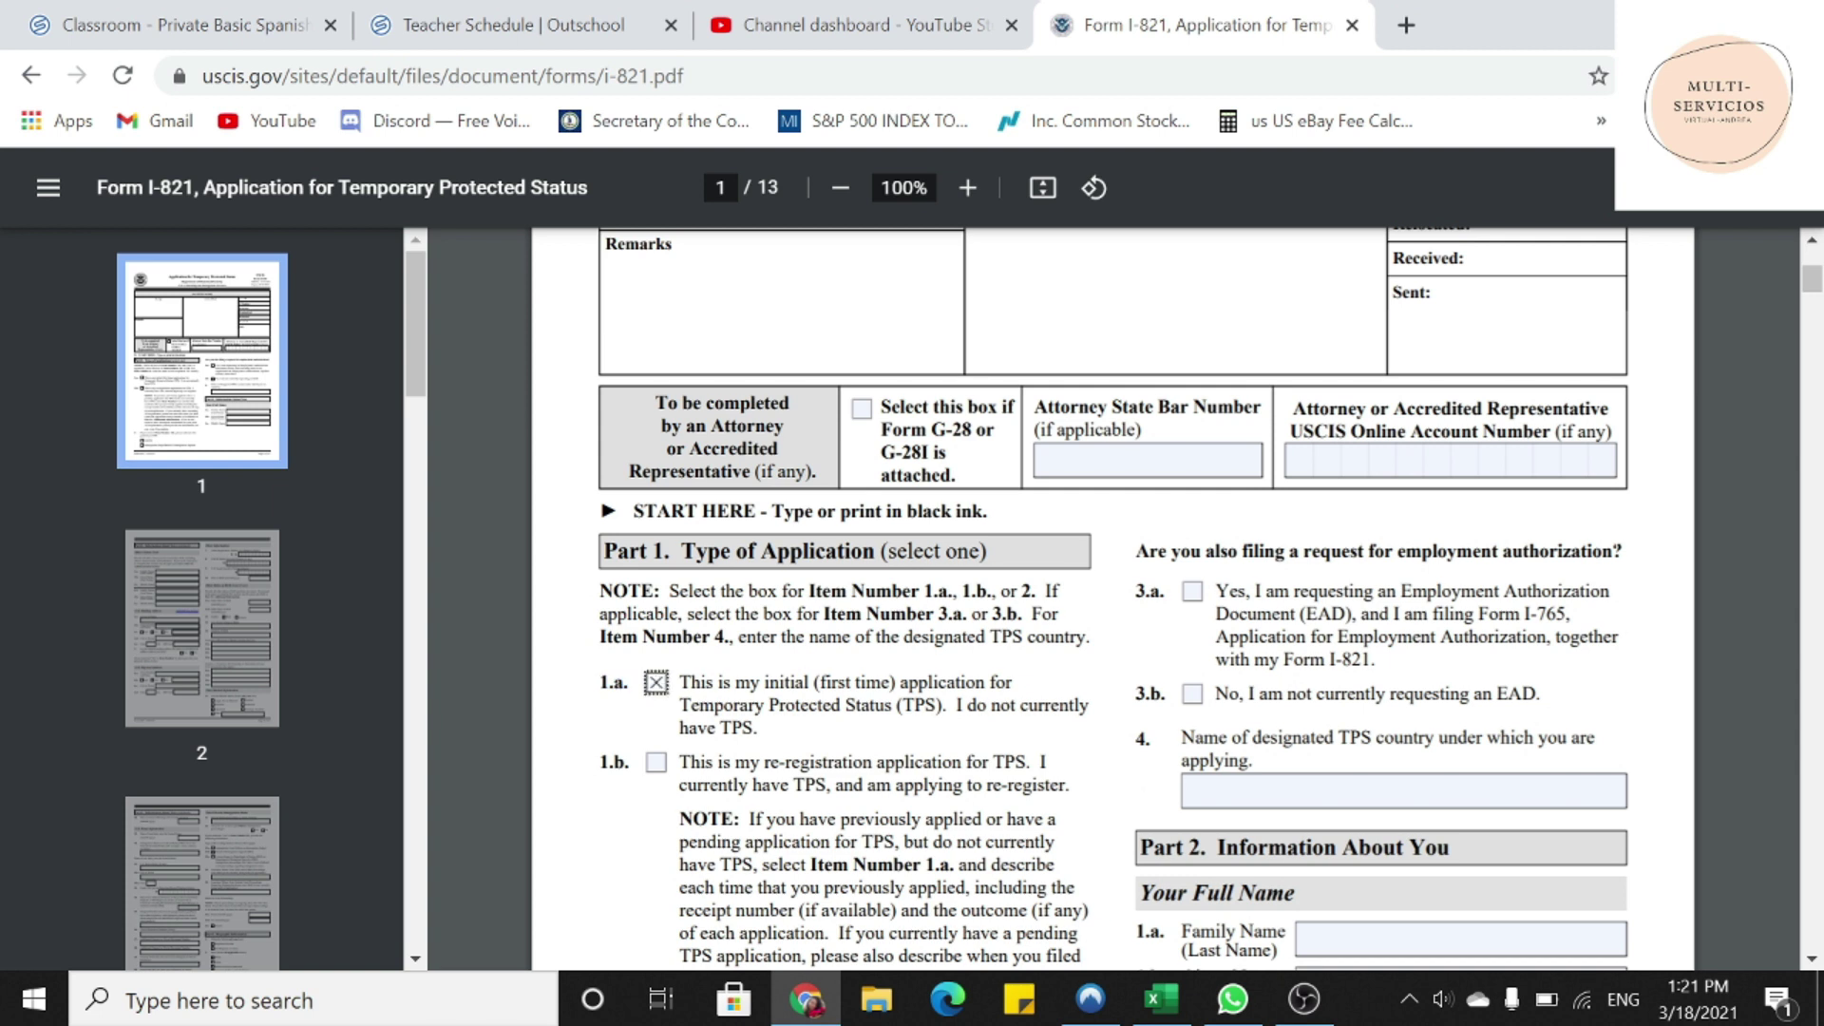
drag(681, 682, 874, 707)
click(684, 682)
drag(684, 682, 760, 728)
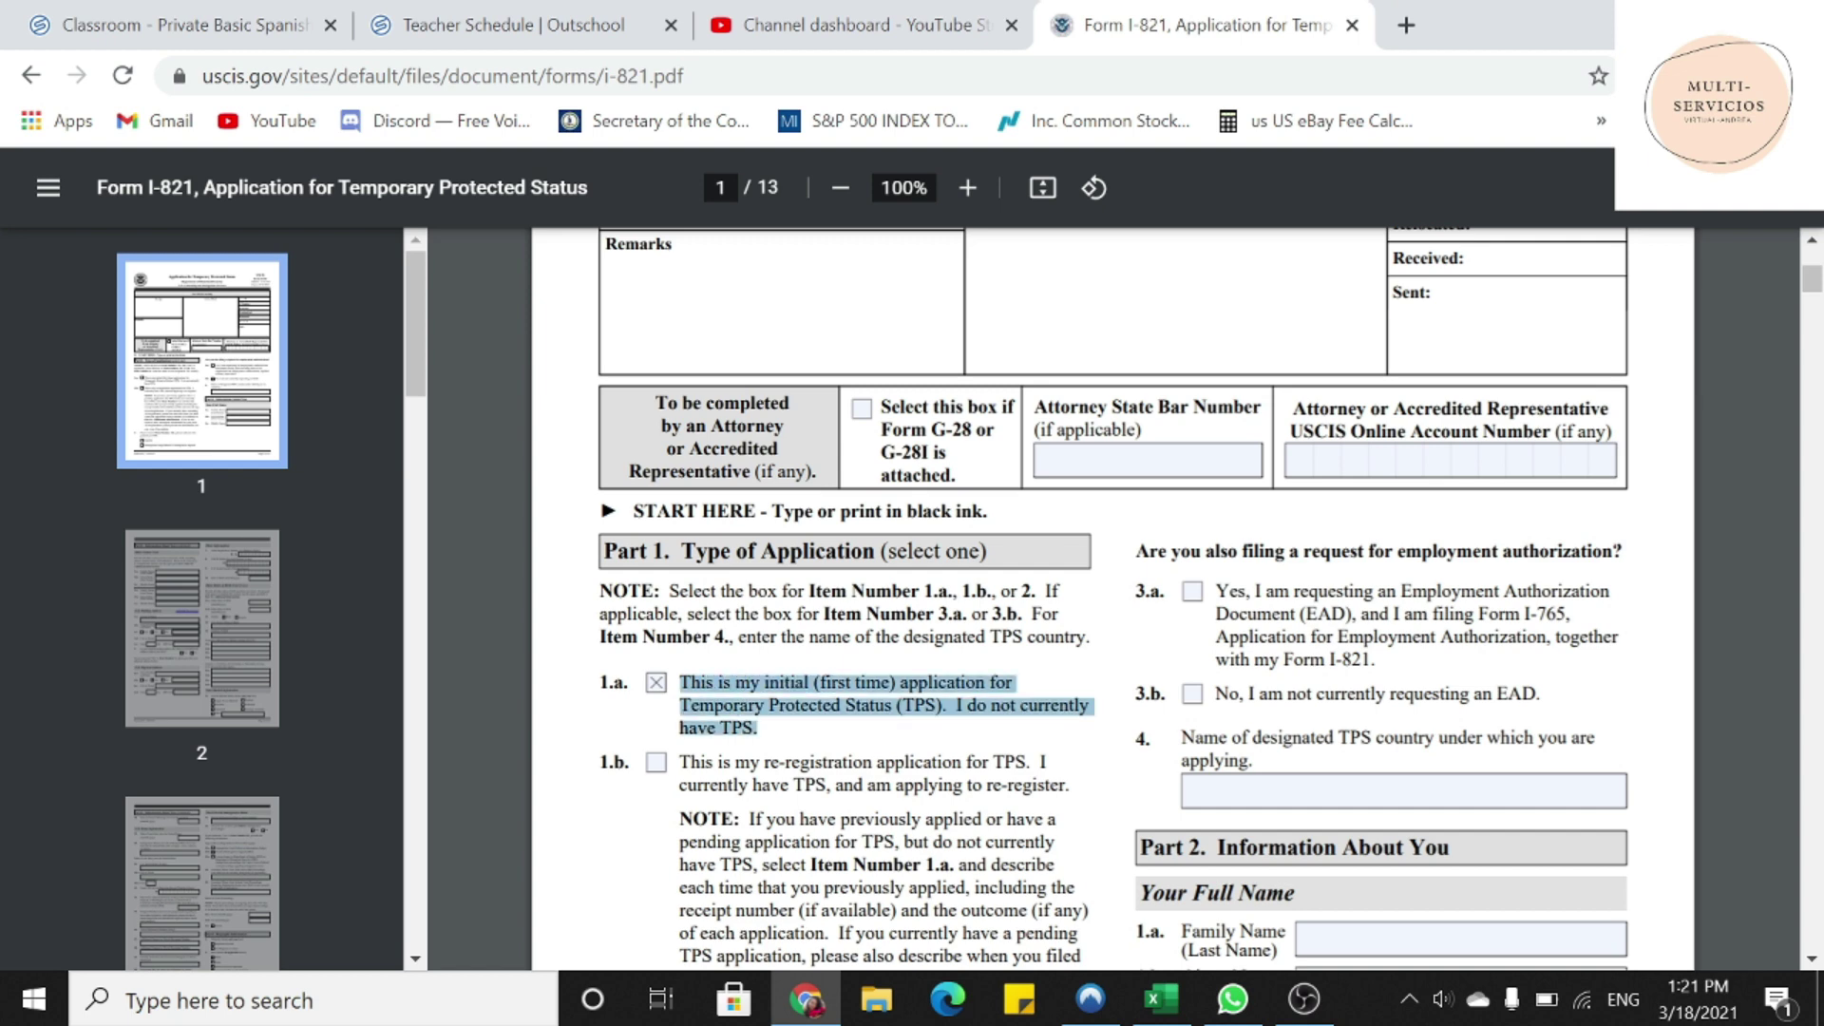
scroll(1111, 599, down, 6)
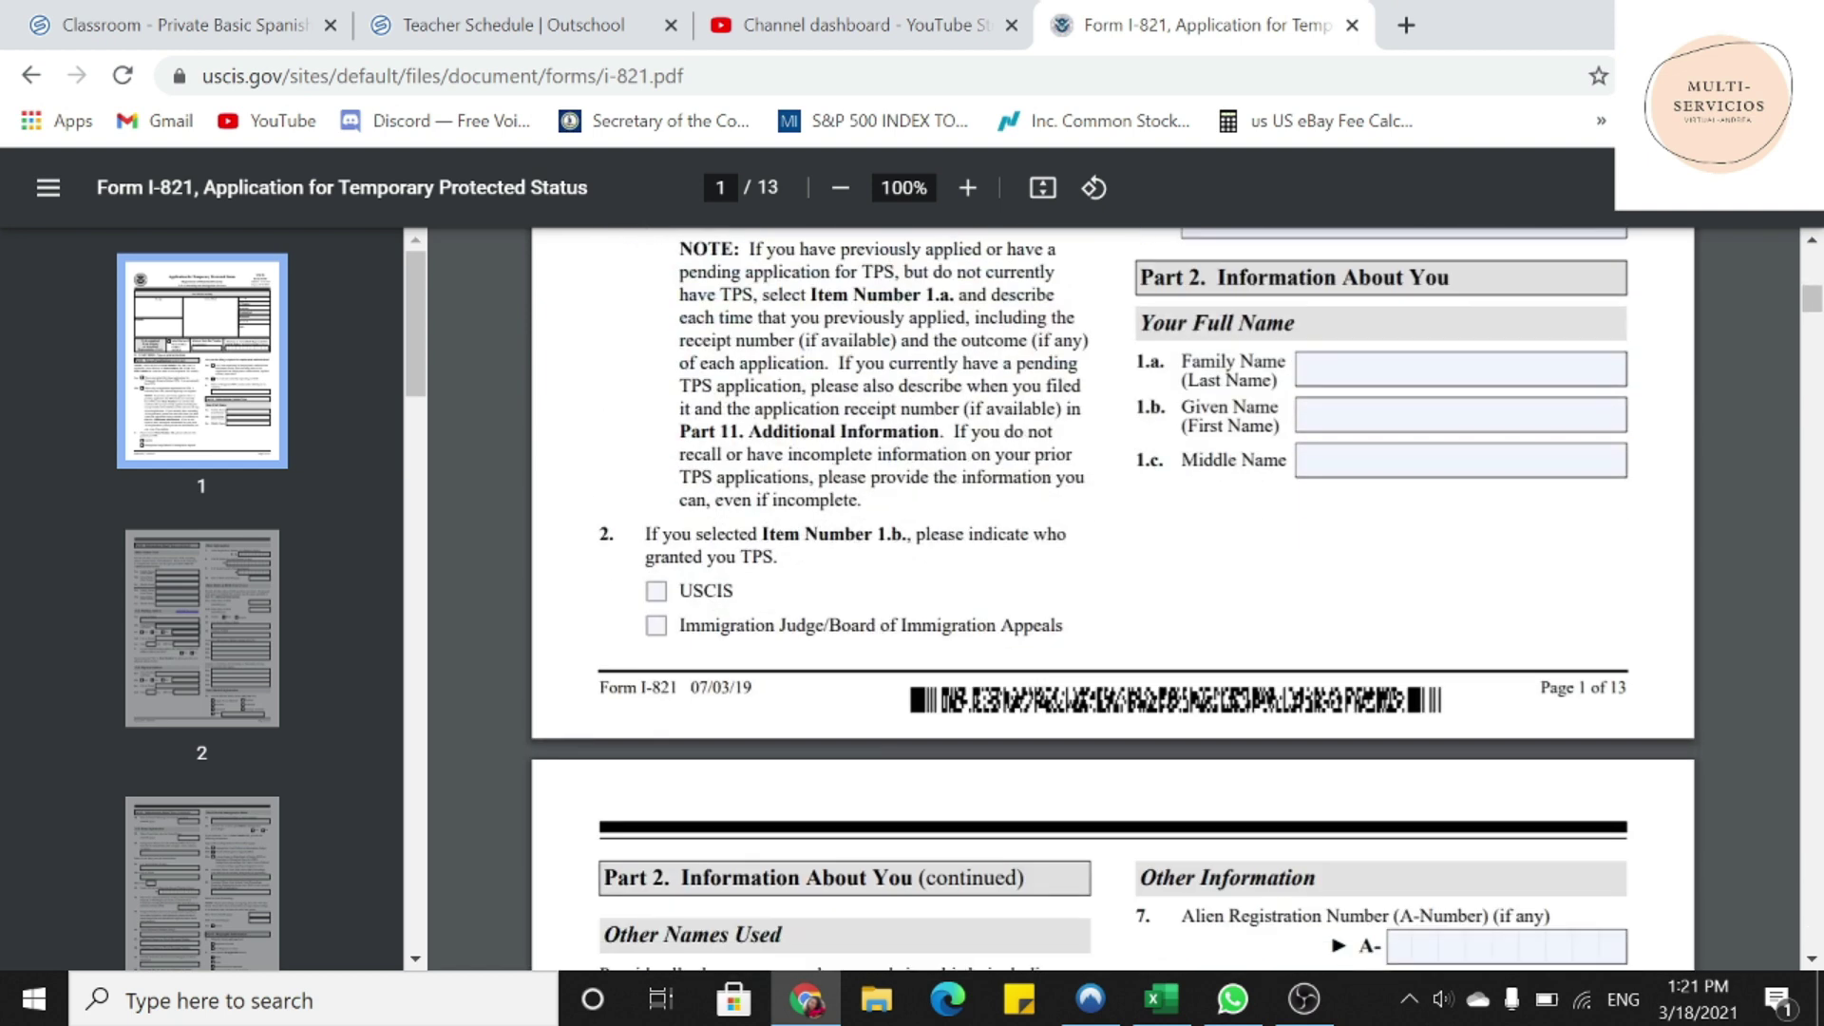
scroll(1112, 599, up, 2)
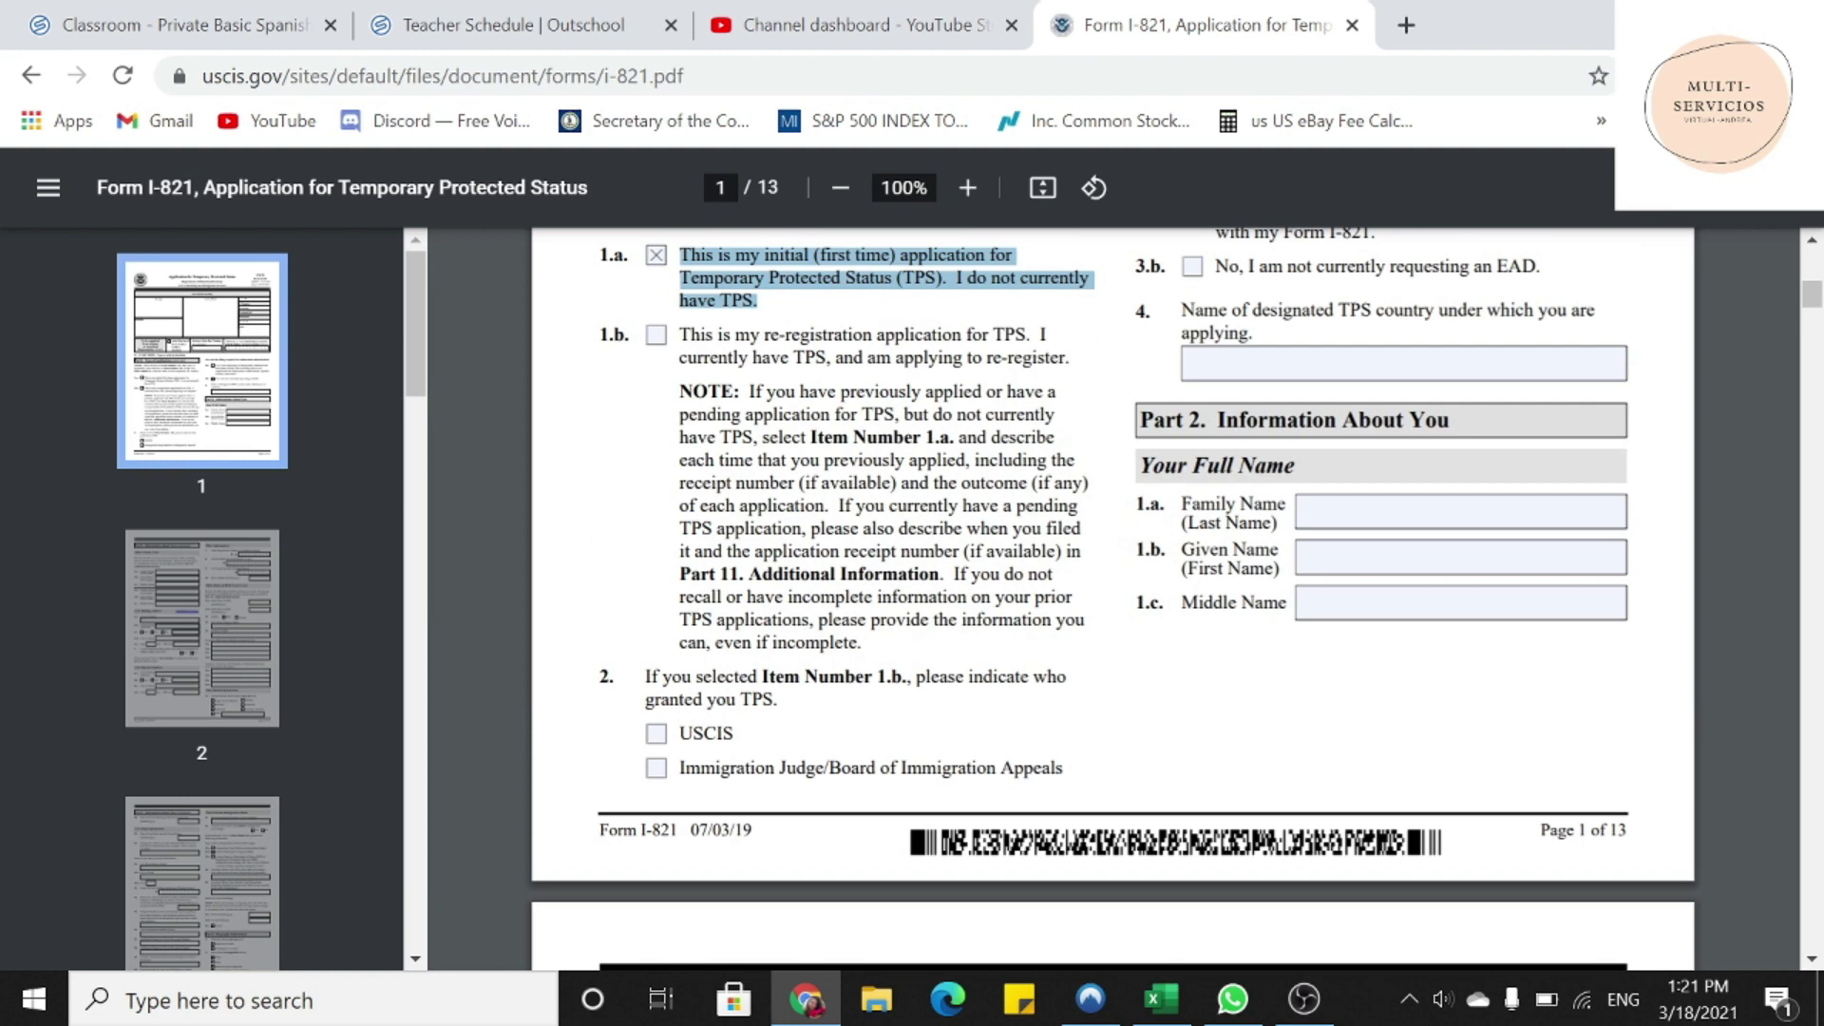
drag(646, 677, 772, 701)
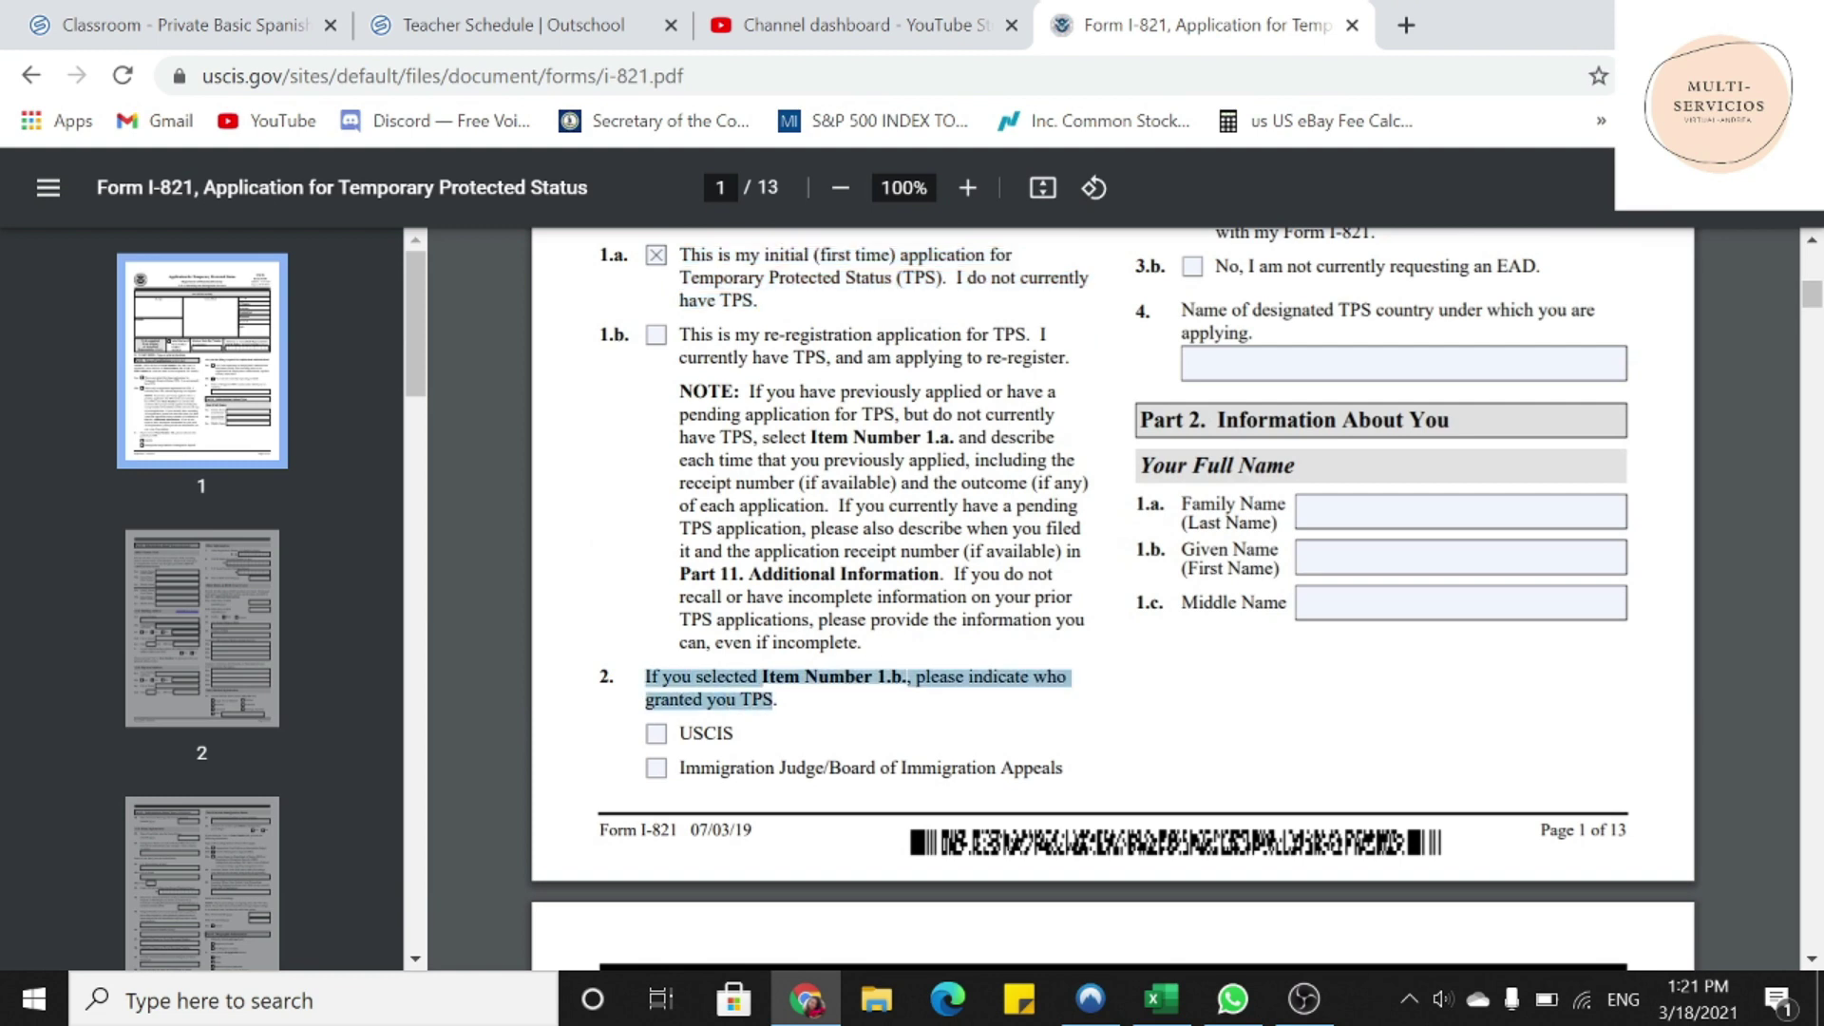
- Check item 3.a to request an Employment Authorization Document
scroll(1111, 599, up, 3)
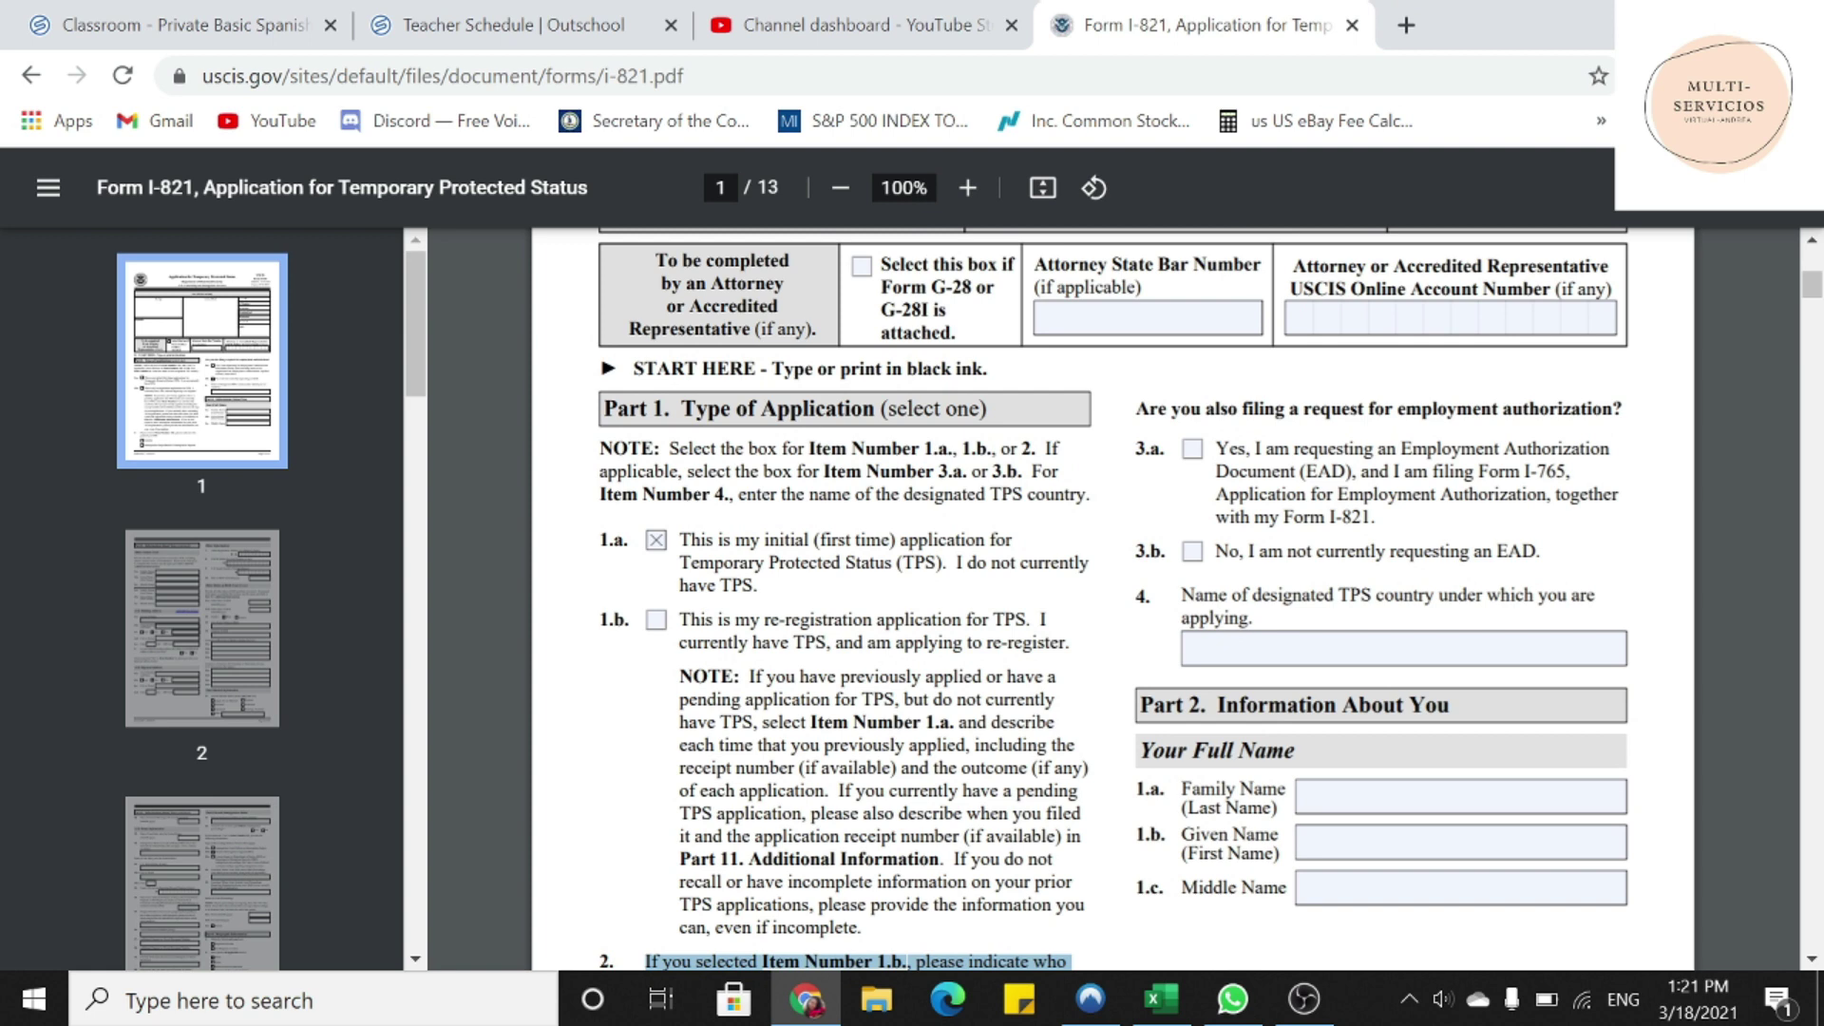
scroll(1137, 492, up, 2)
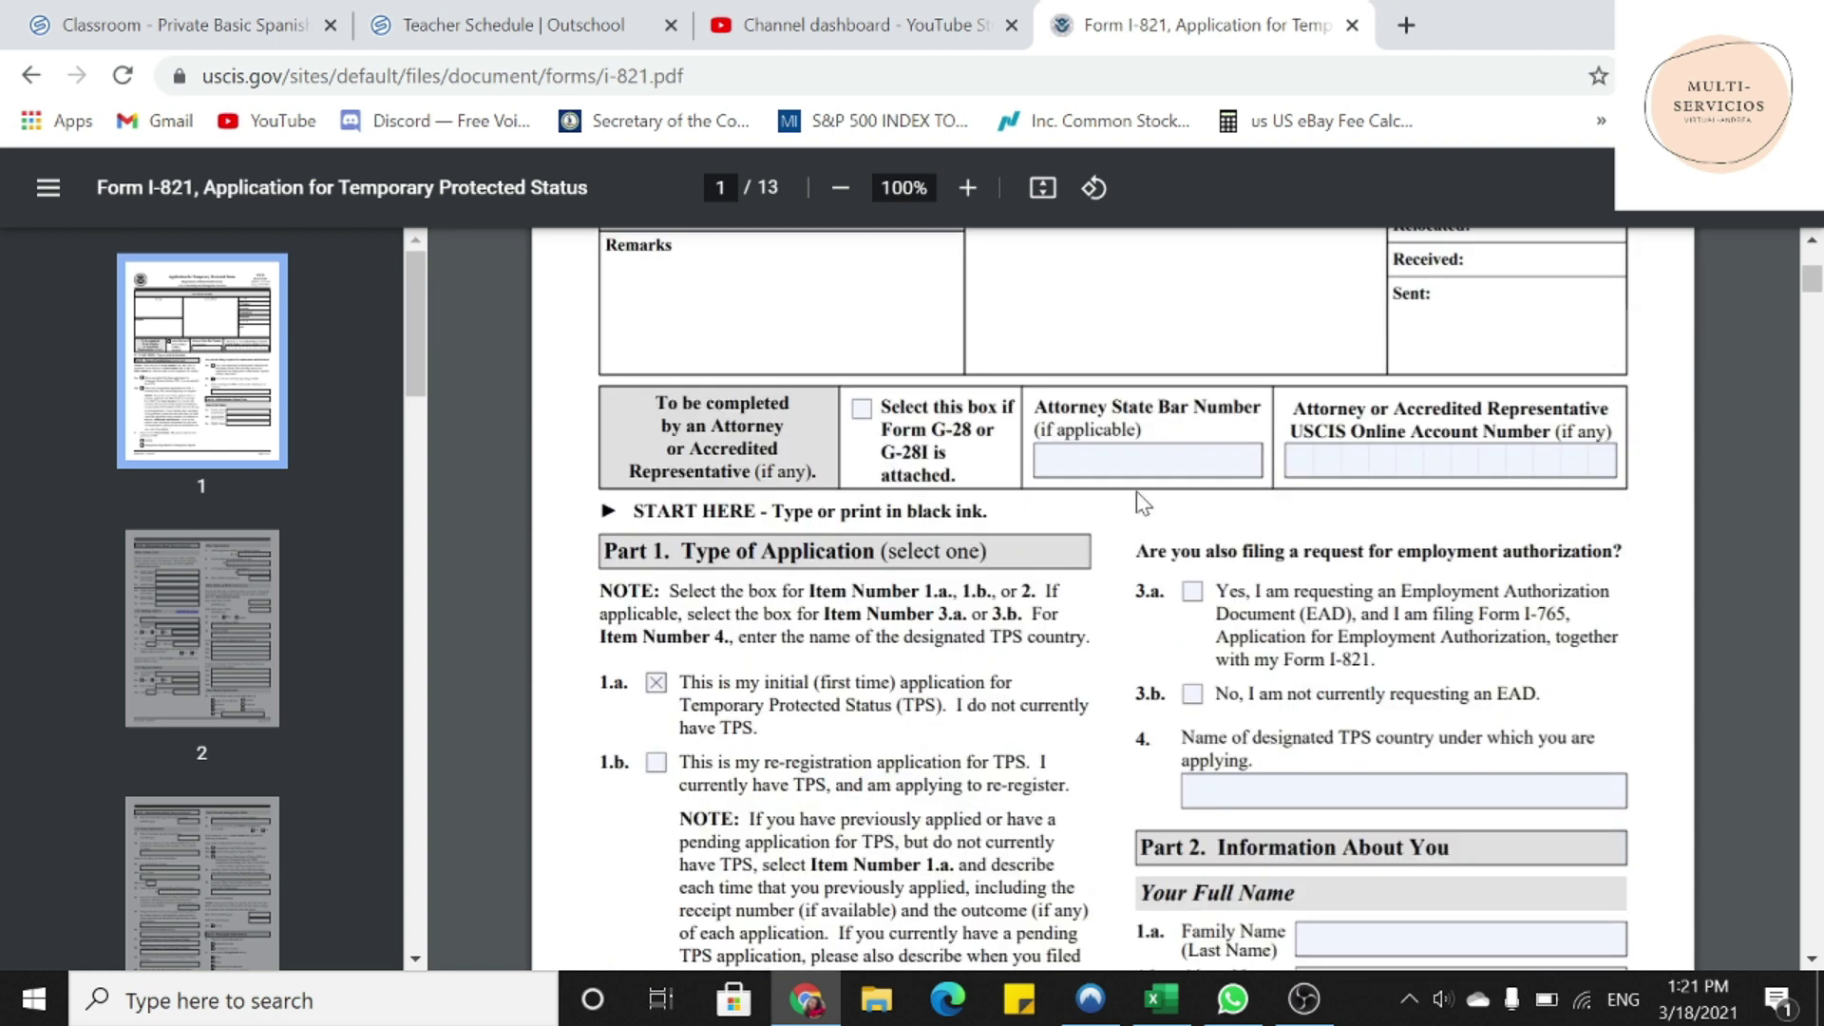
drag(1398, 552, 1622, 552)
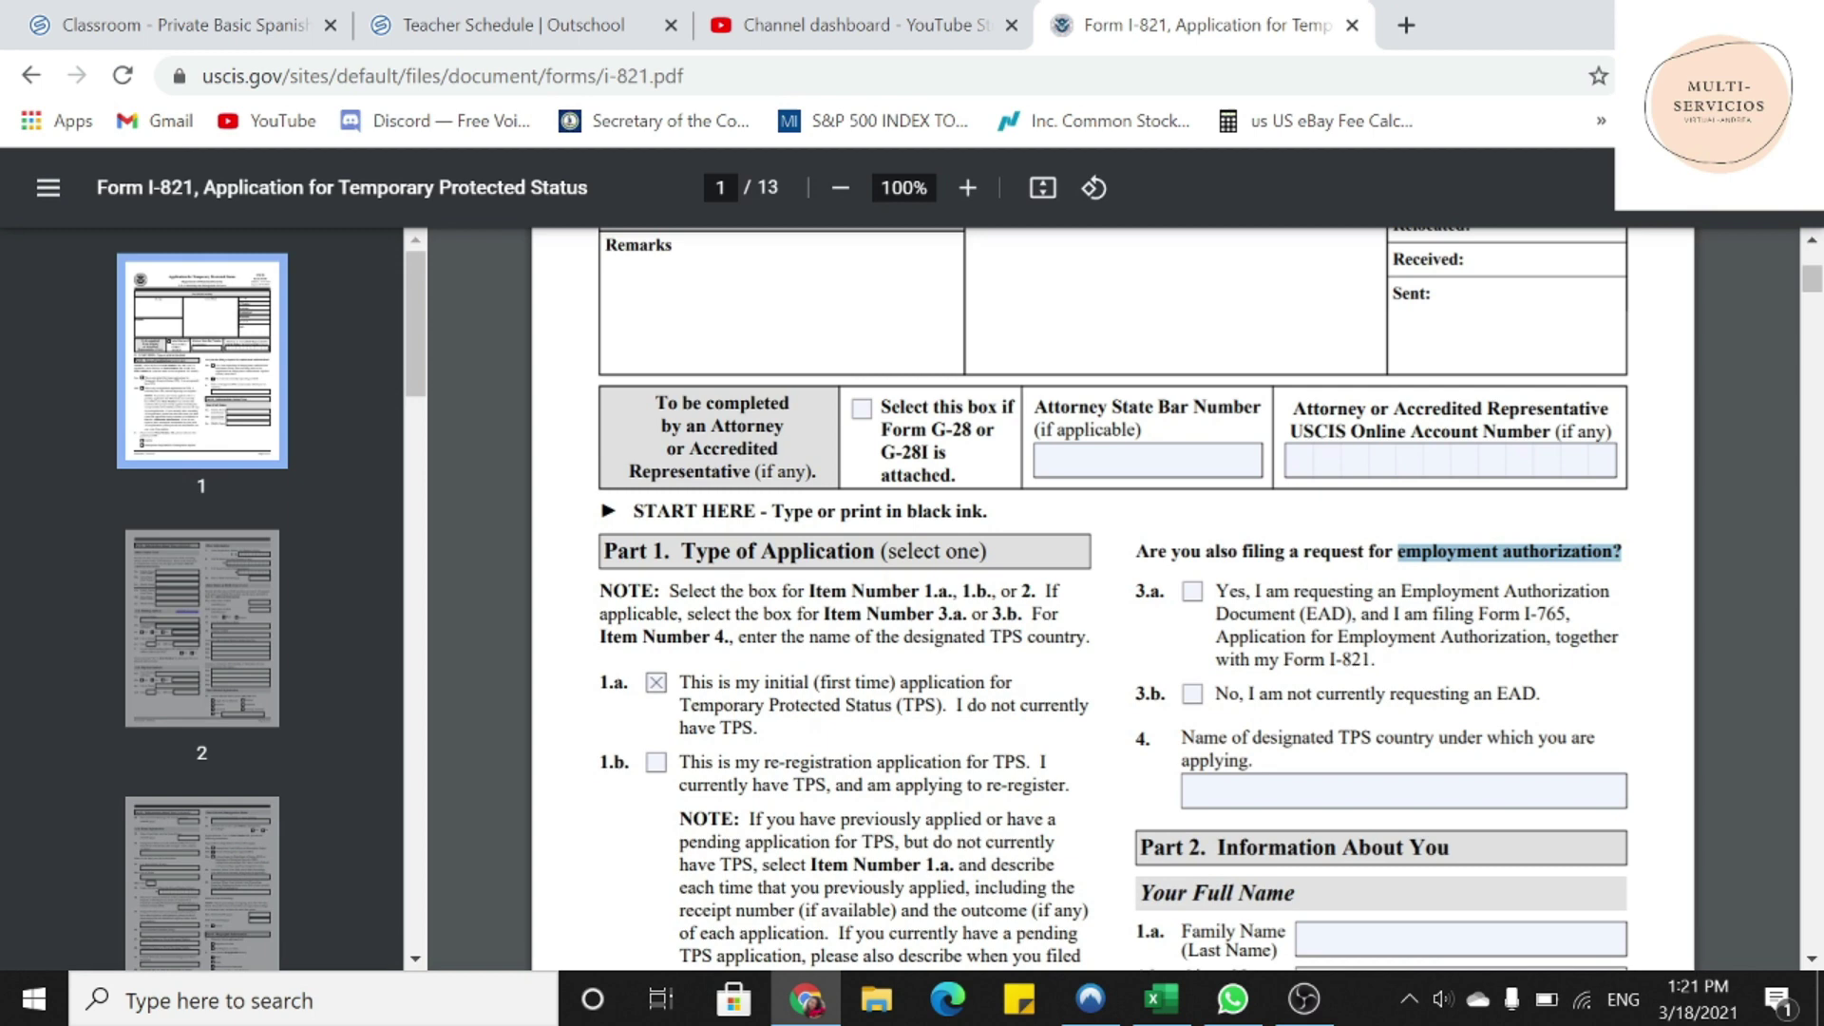
click(1193, 593)
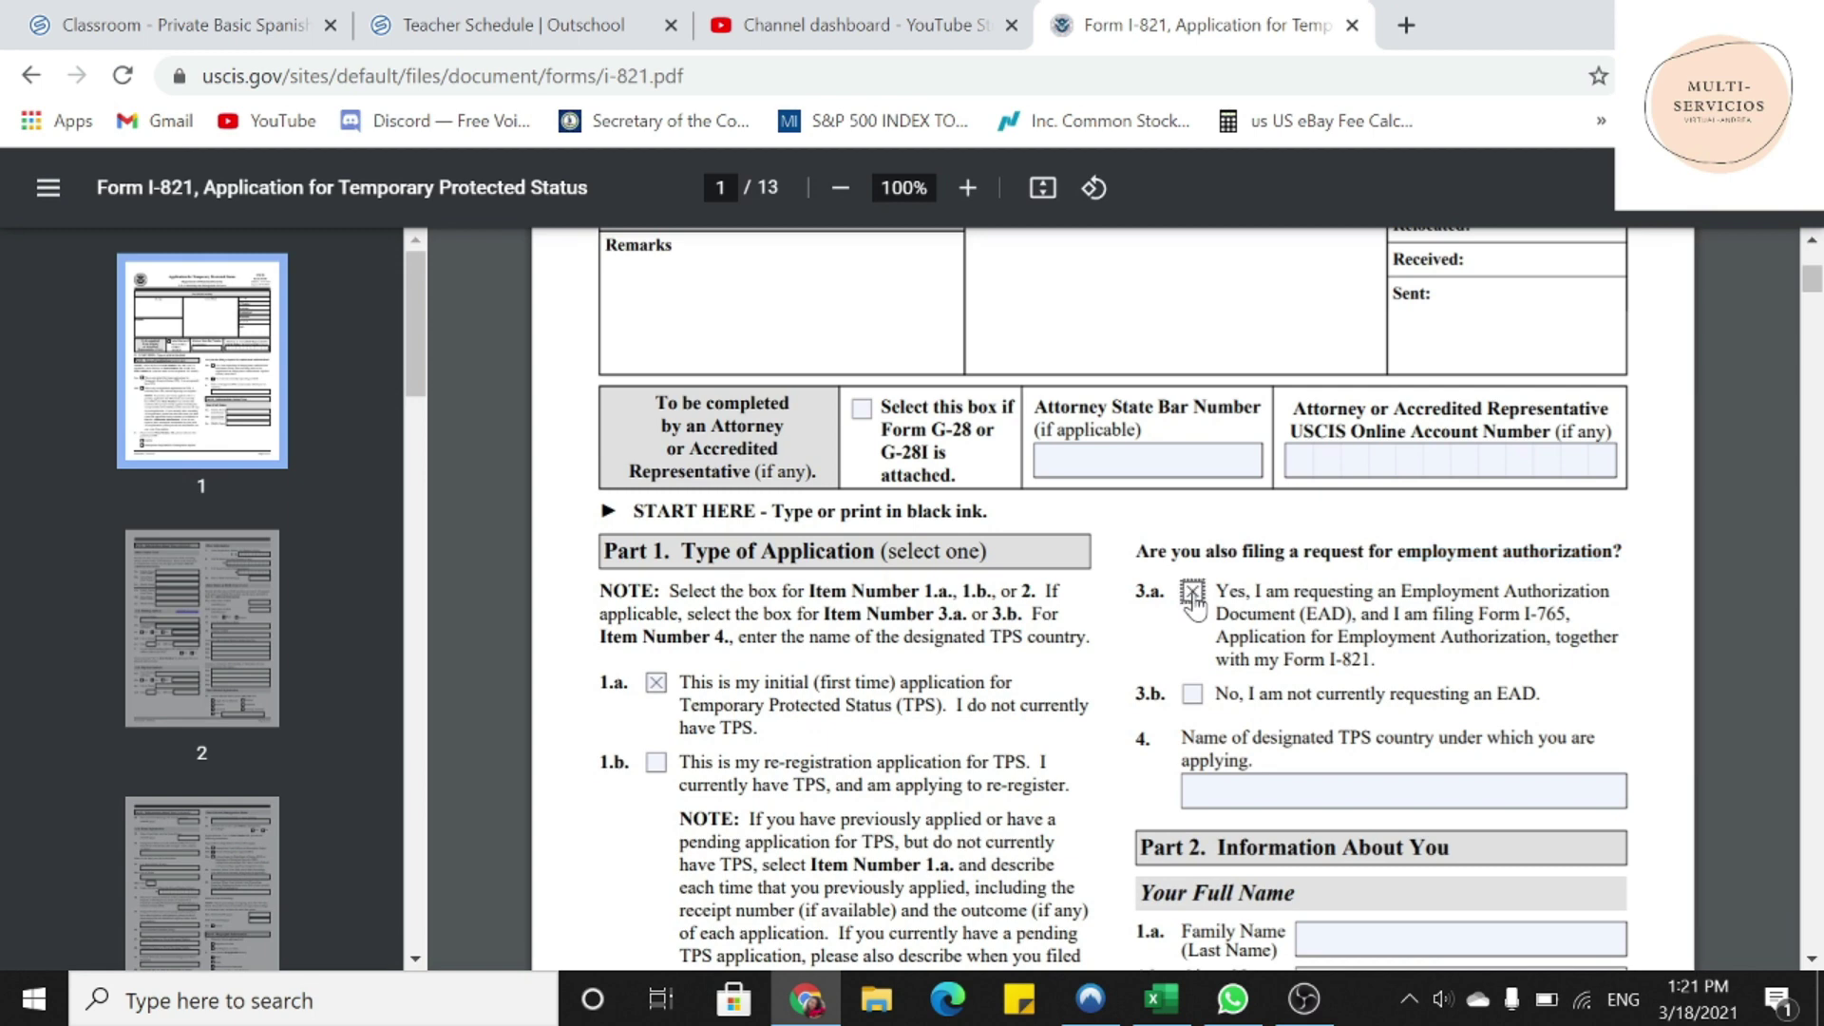
- Enter VENEZUELA as the TPS country in item 4
scroll(1199, 608, down, 3)
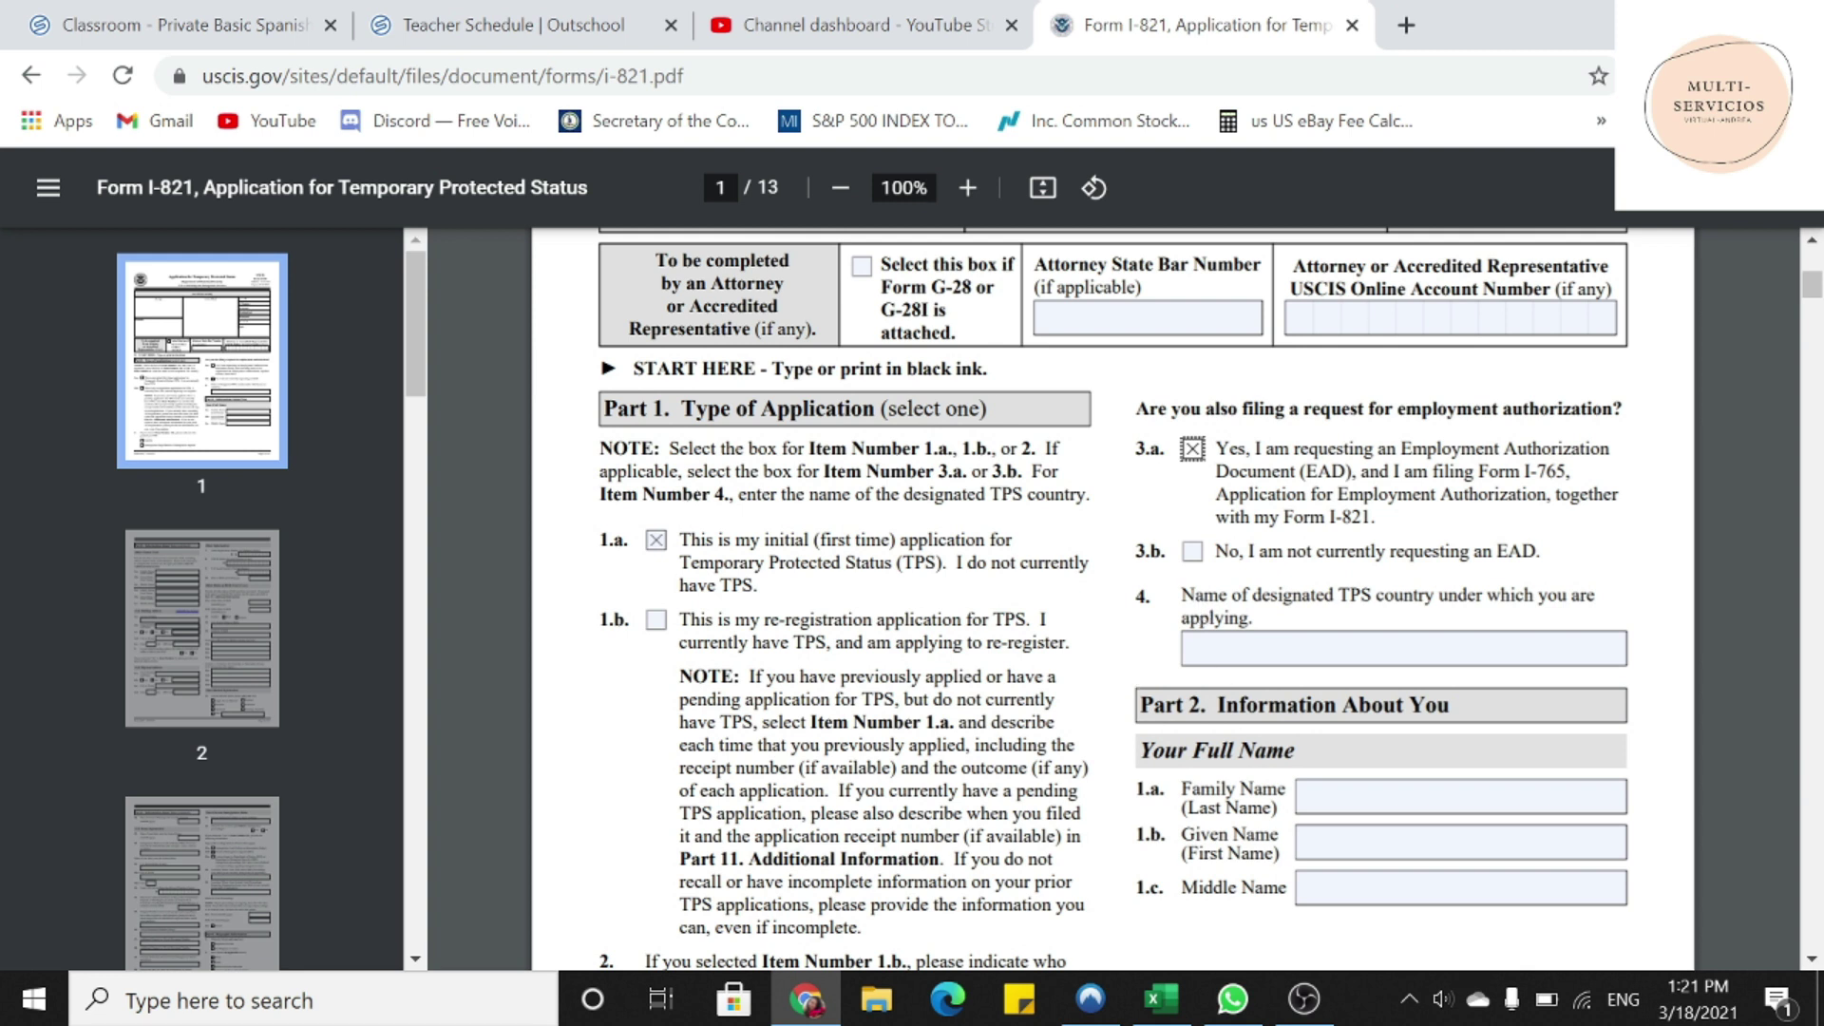
key(Tab)
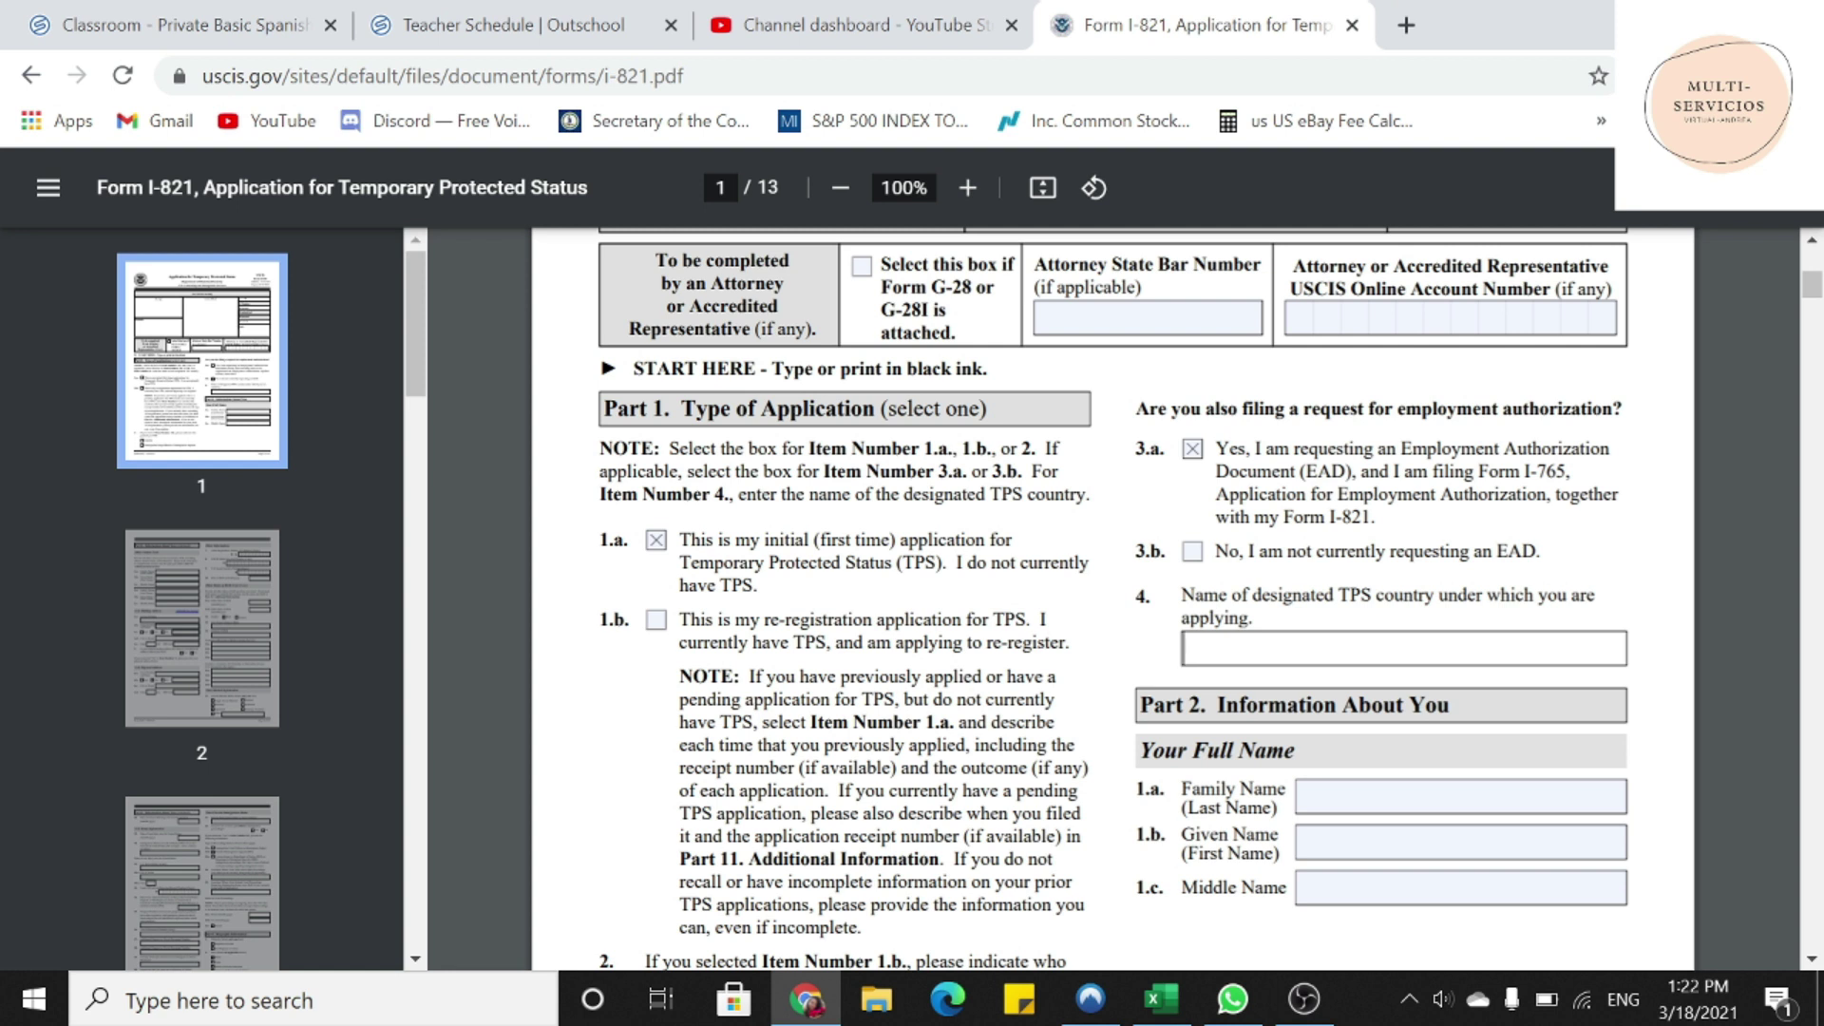
text(VENEZUELA)
scroll(1369, 678, down, 3)
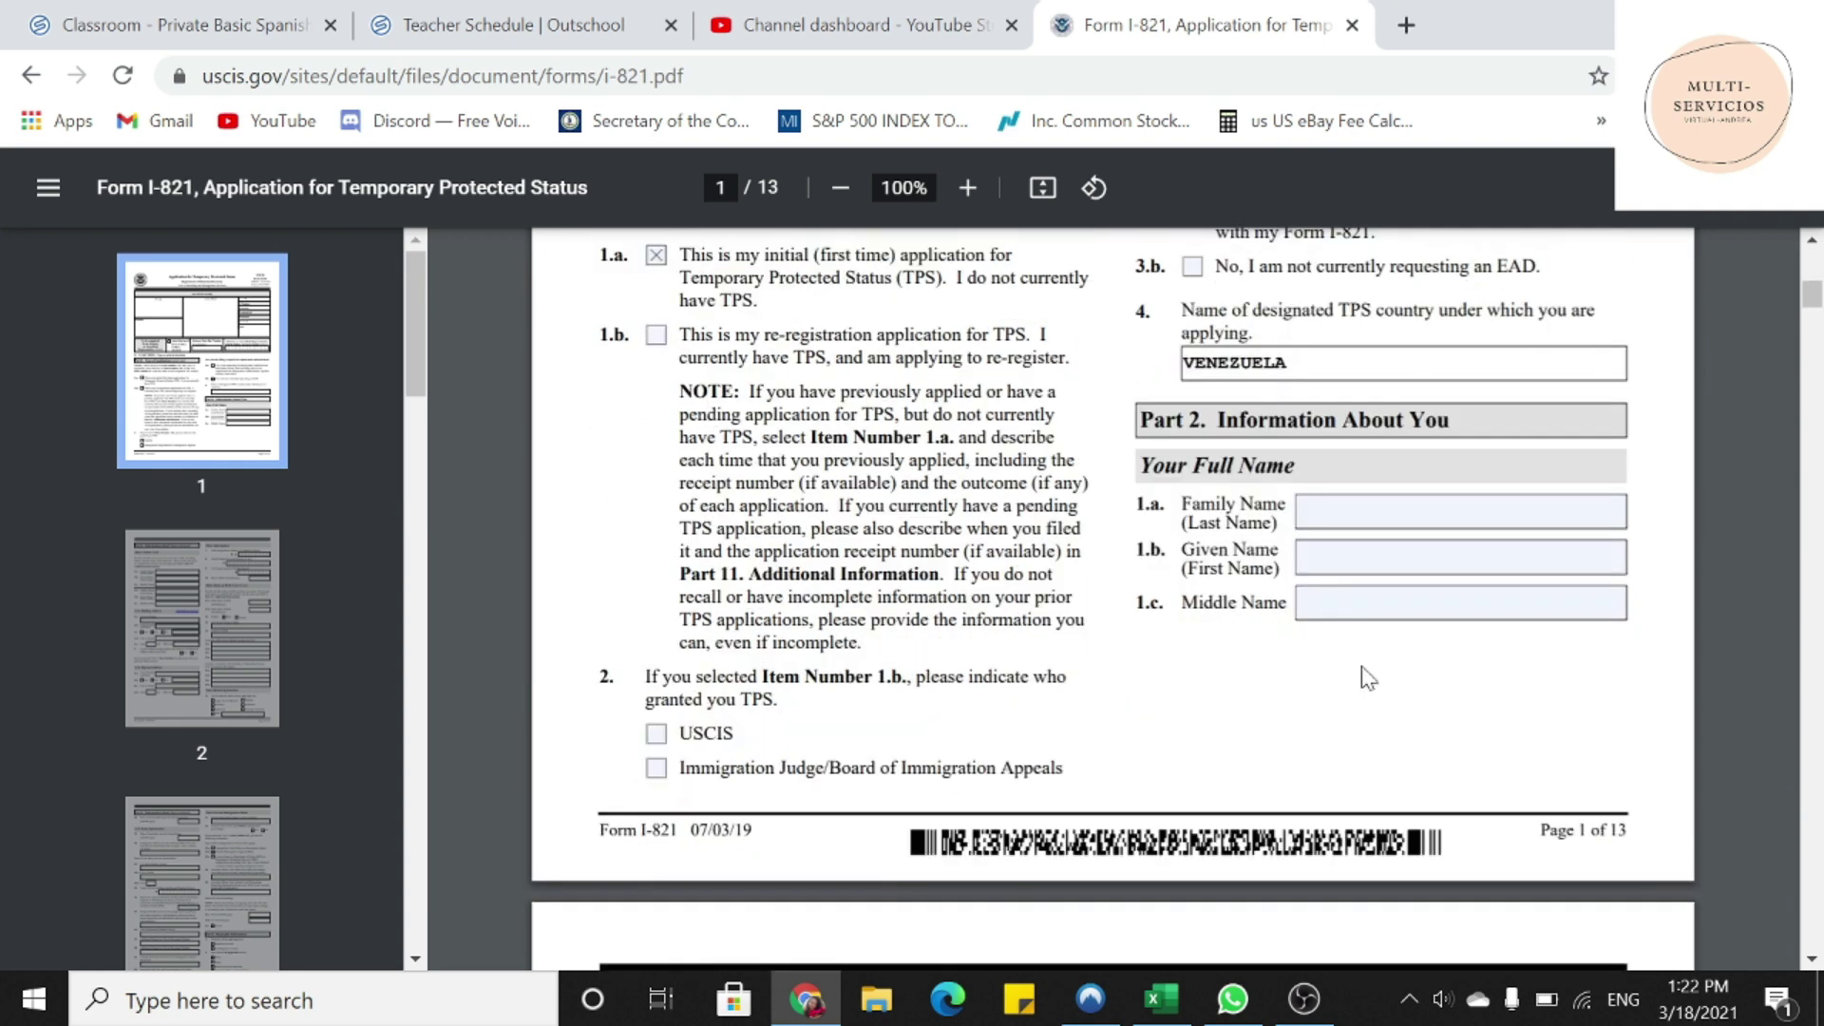
- Enter the applicant's family name and given name in the Part 2 name fields
key(Tab)
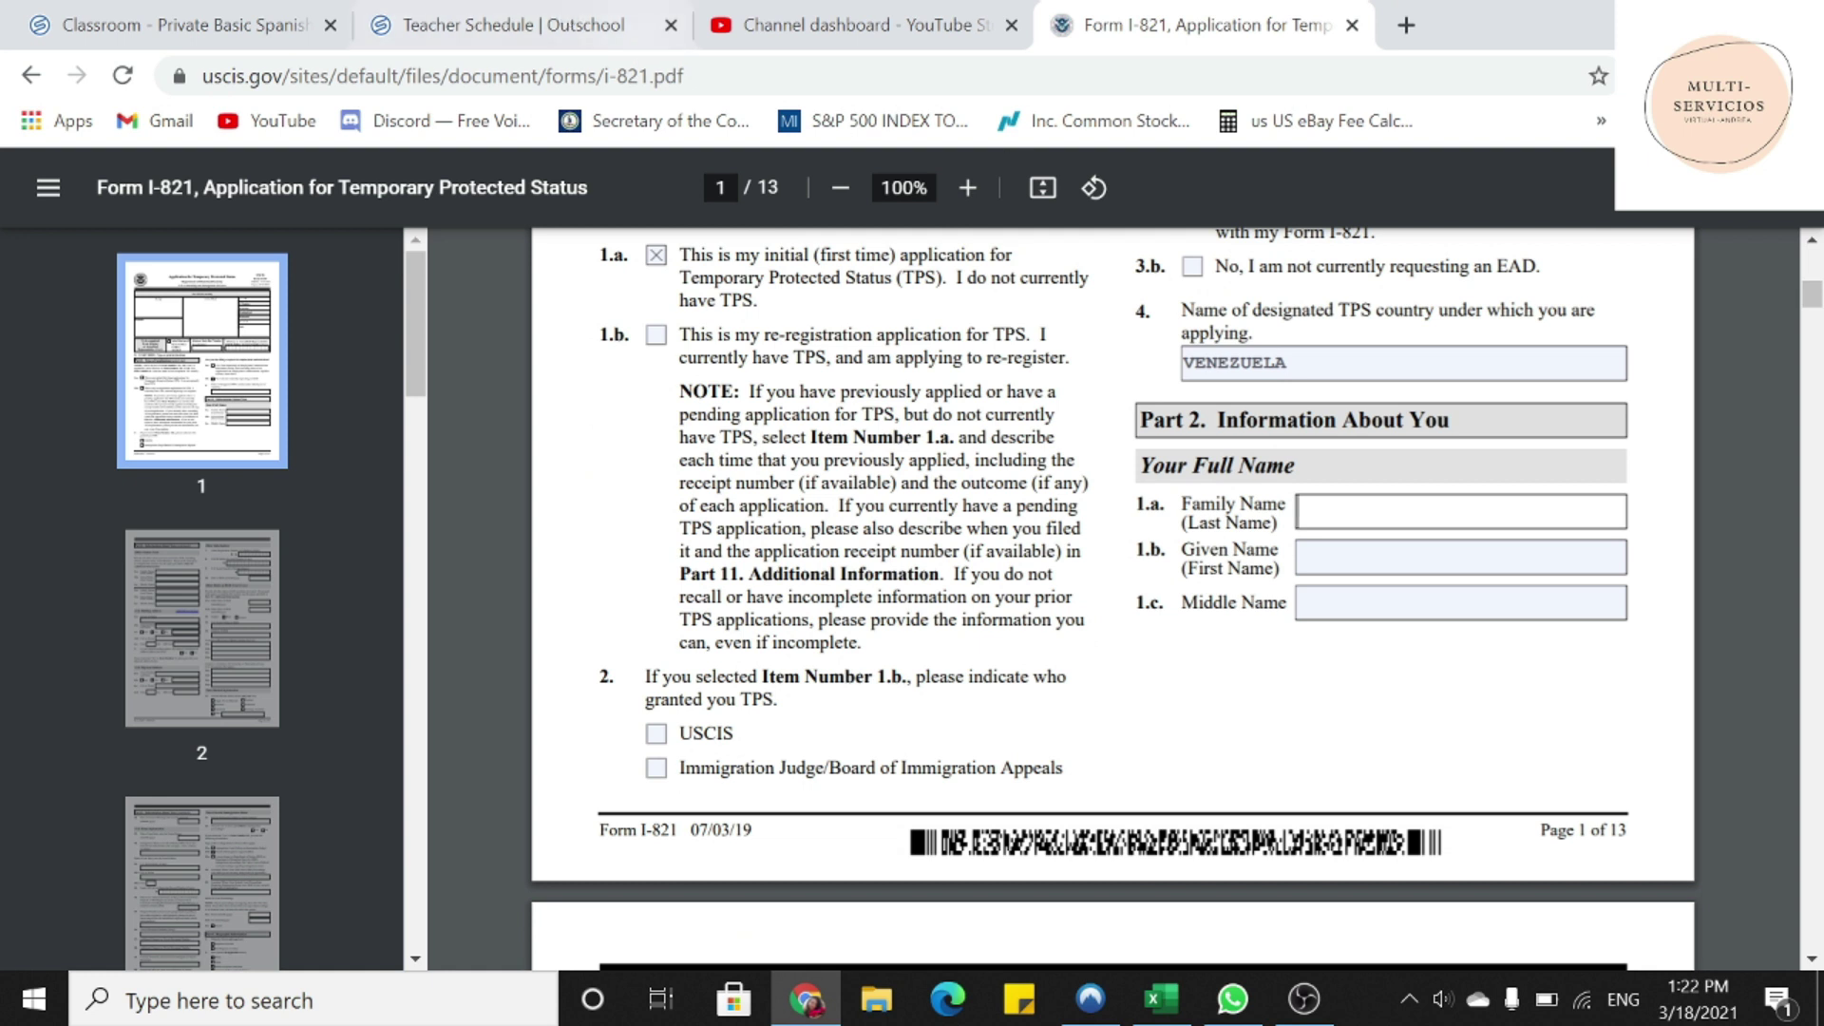
drag(1187, 523, 1277, 525)
click(1330, 511)
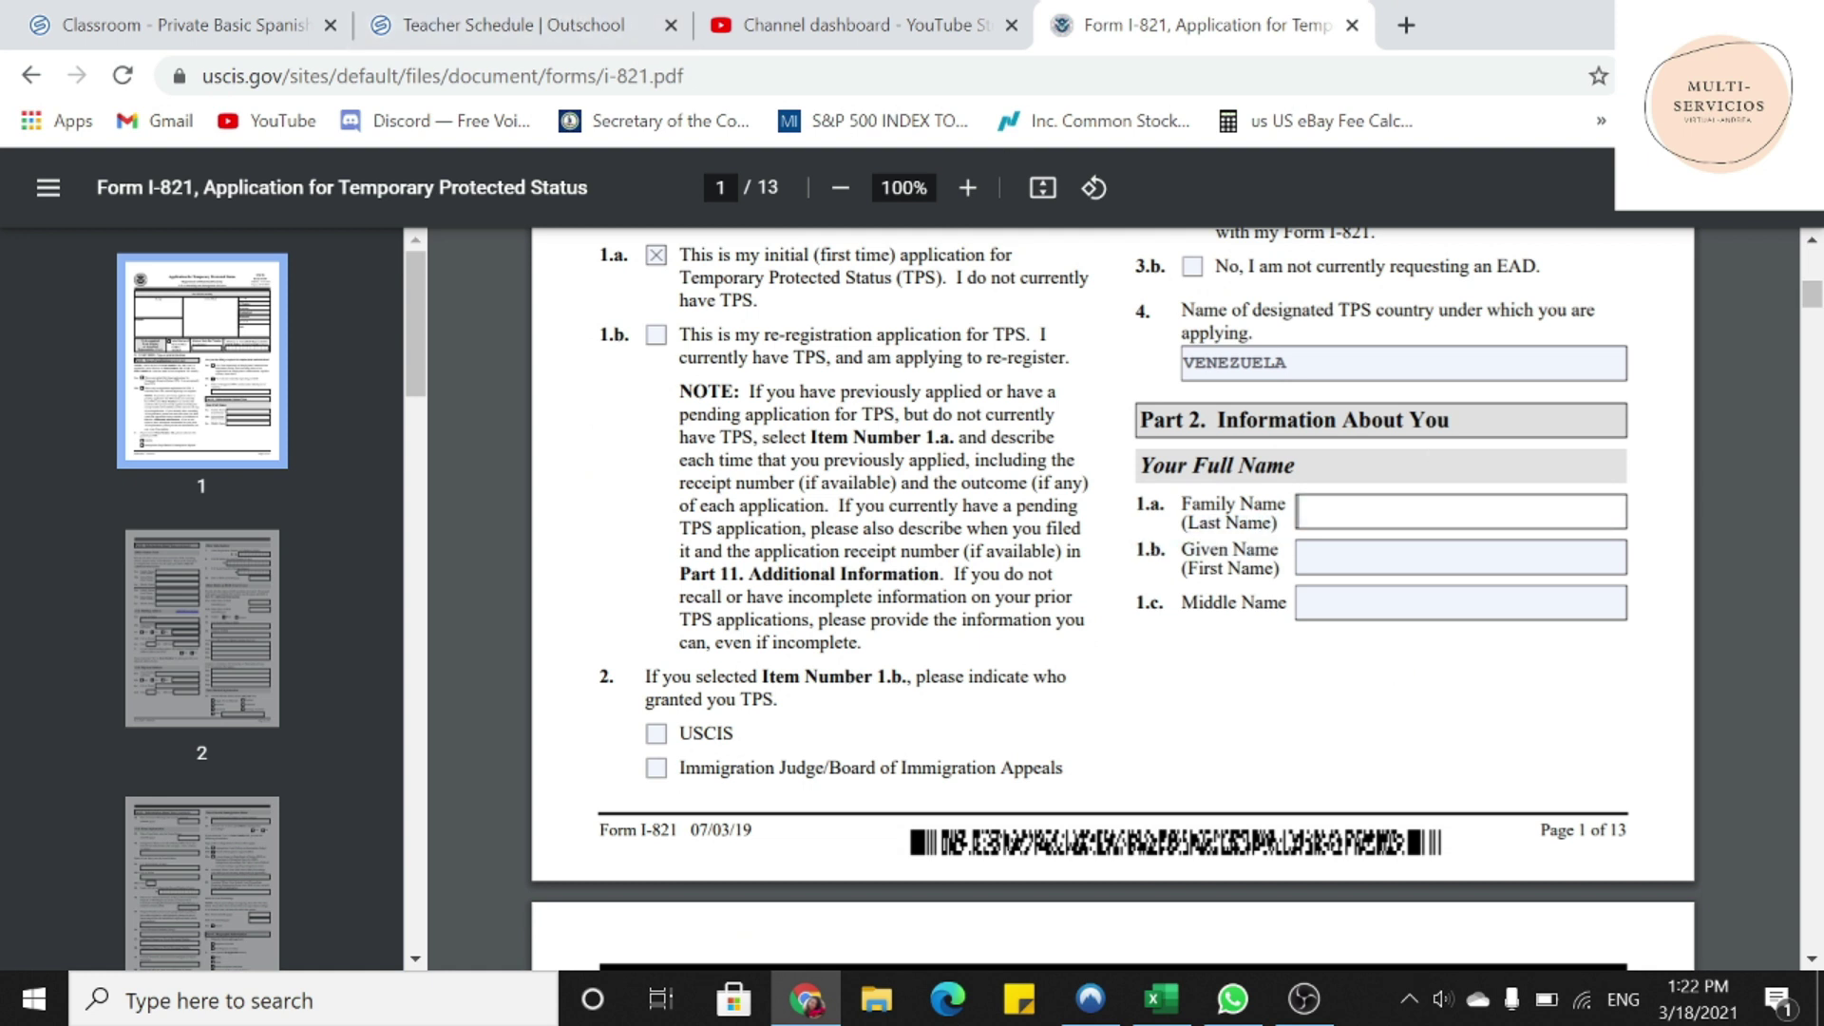
click(1459, 557)
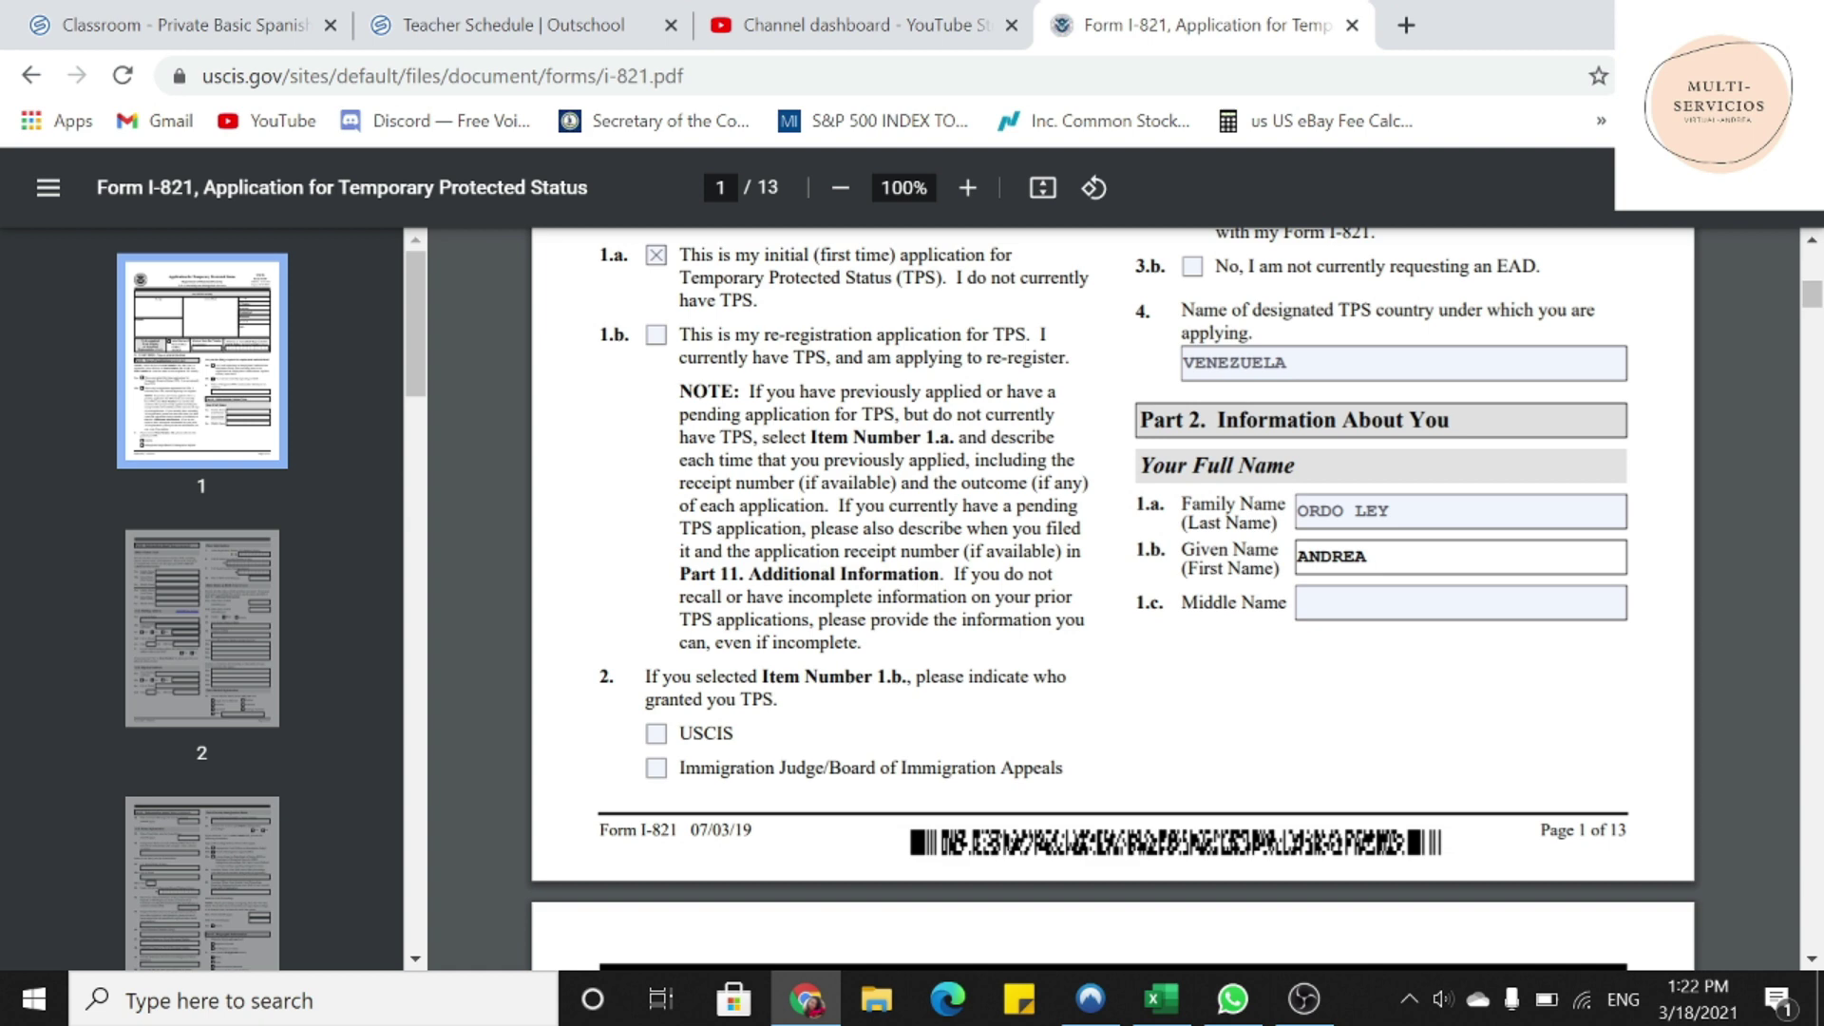
drag(1182, 602, 1289, 602)
click(1330, 603)
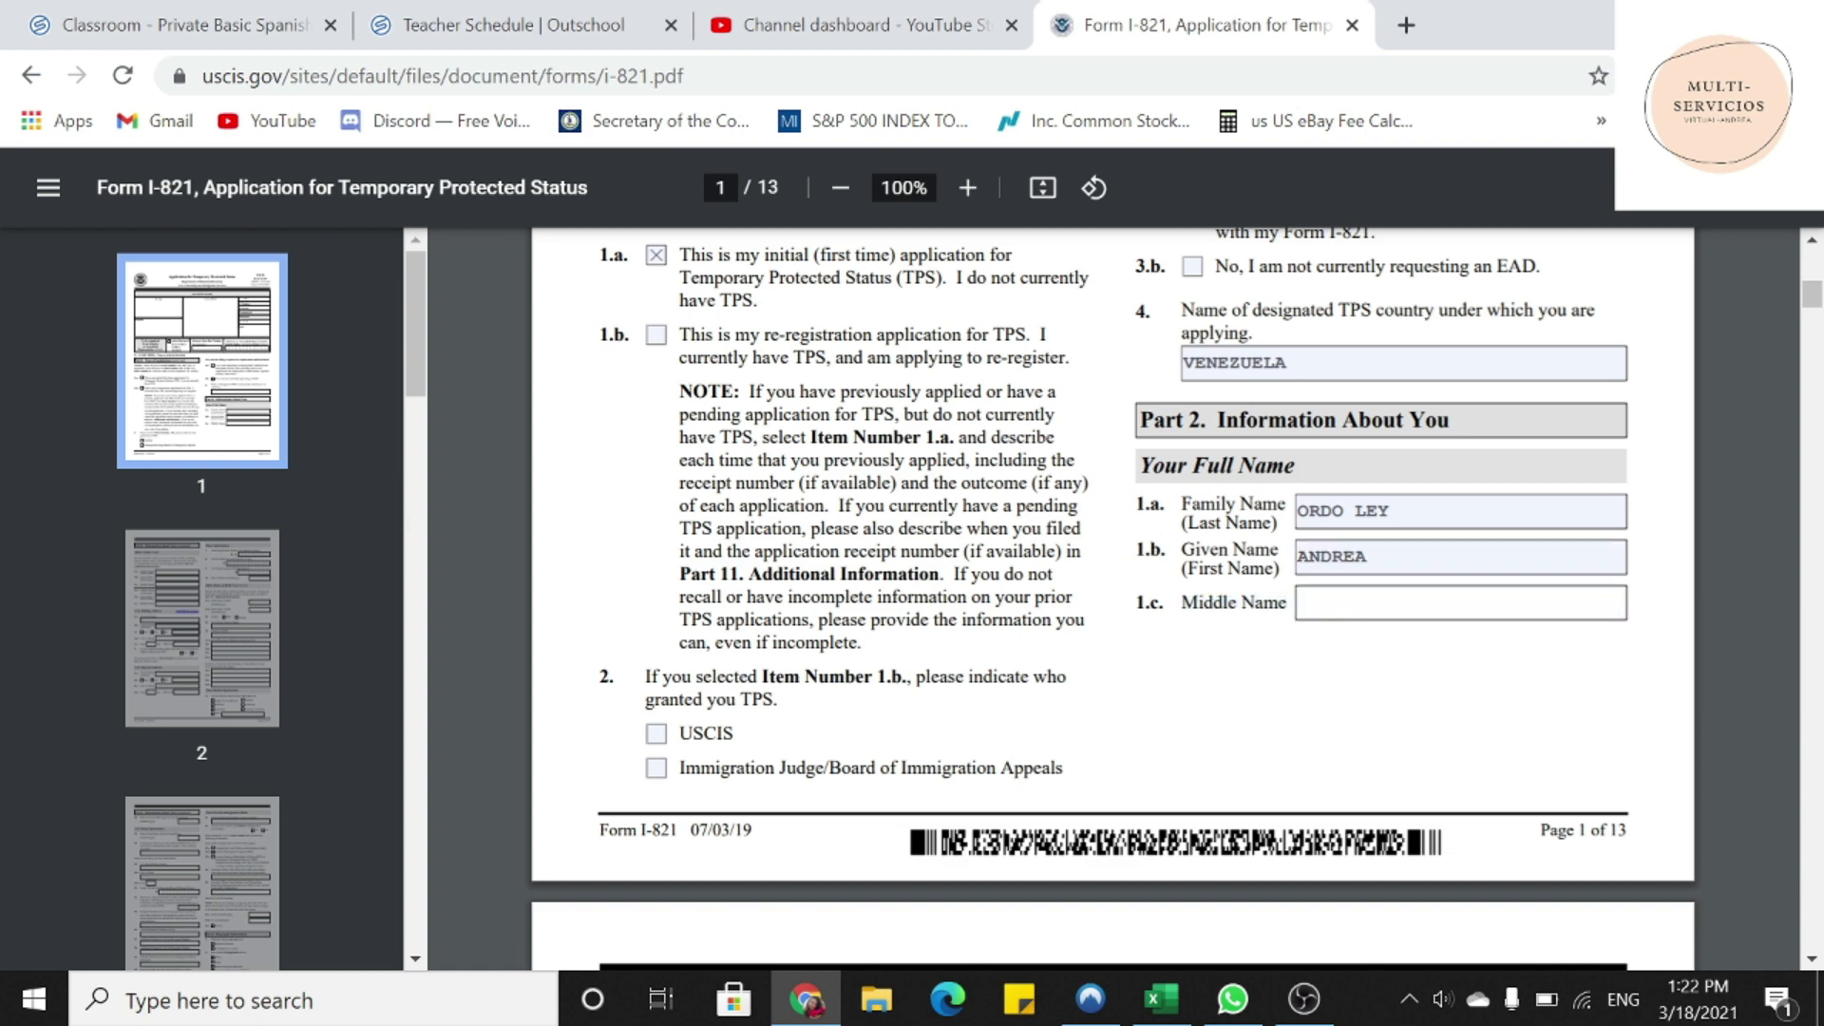
- Enter N/A as the applicant's middle name
text(N/A)
scroll(1112, 599, down, 3)
scroll(1252, 737, down, 5)
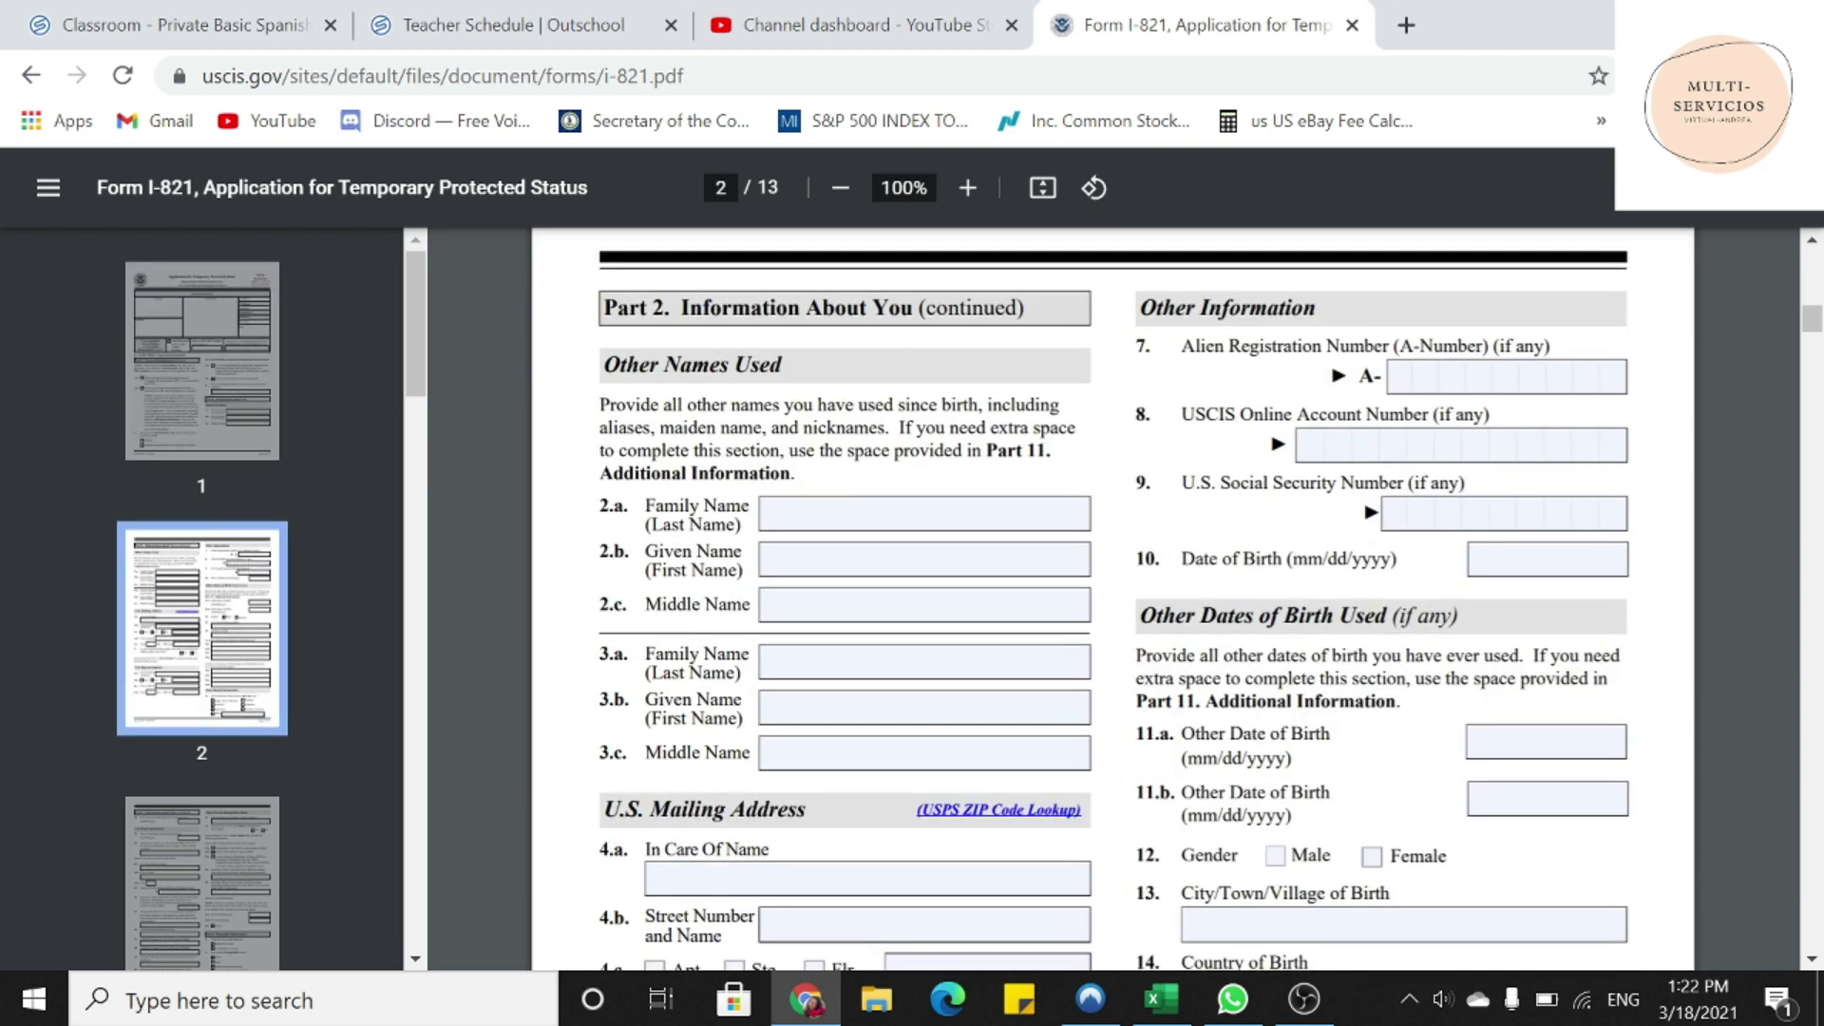
drag(604, 308, 914, 309)
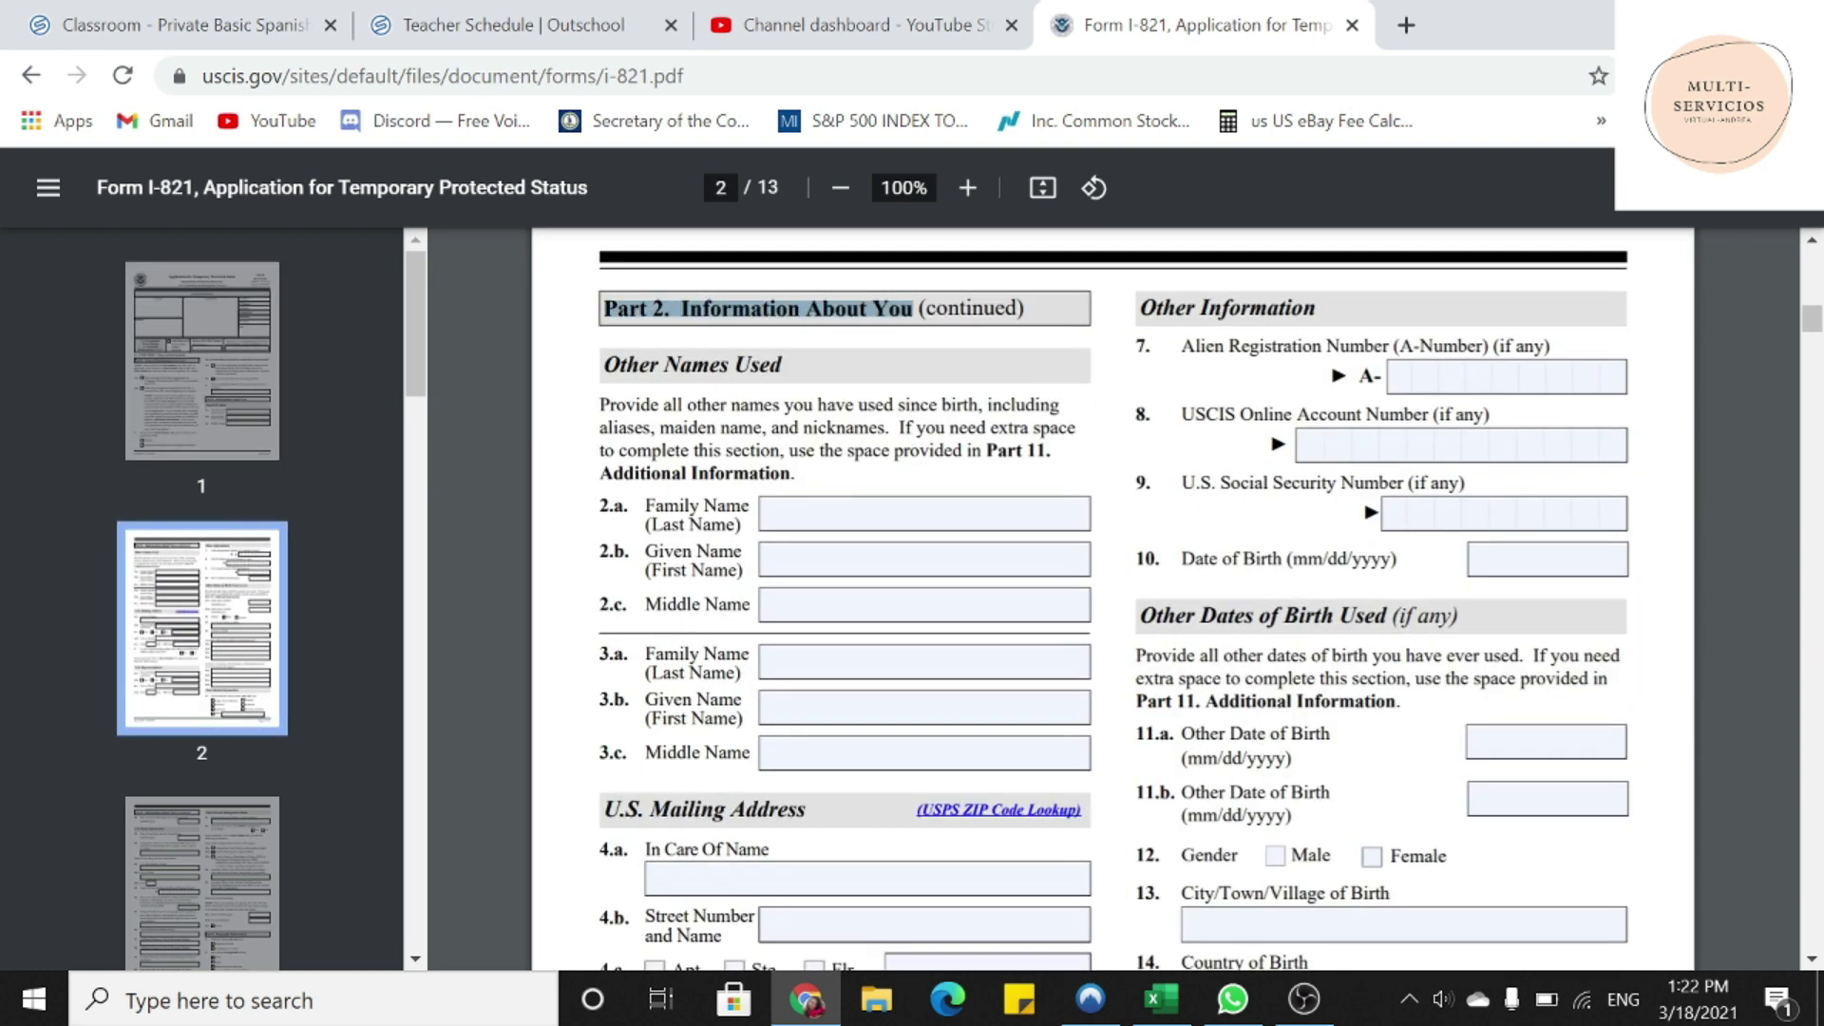
drag(606, 364, 783, 365)
- Fill Other Names Used fields 2.a, 2.b and 2.c with N/A
click(855, 514)
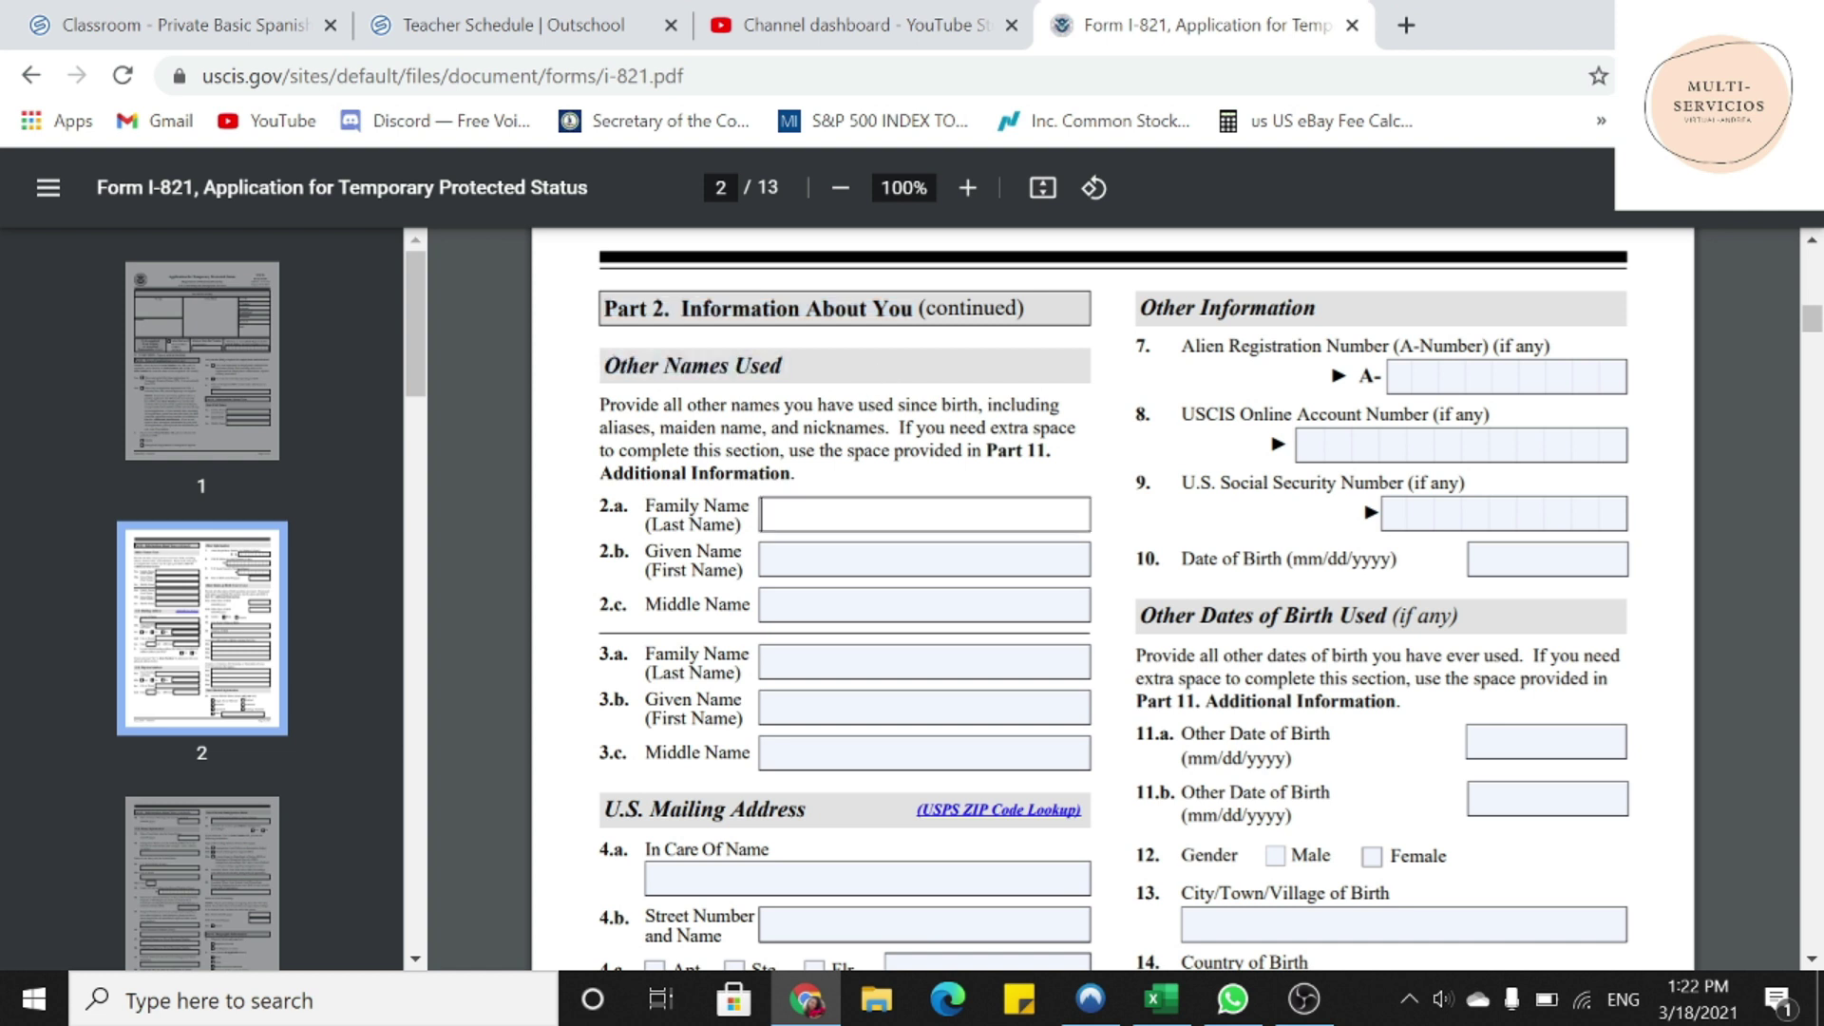
text(N/A)
key(ctrl+a)
key(ctrl+c)
key(Tab)
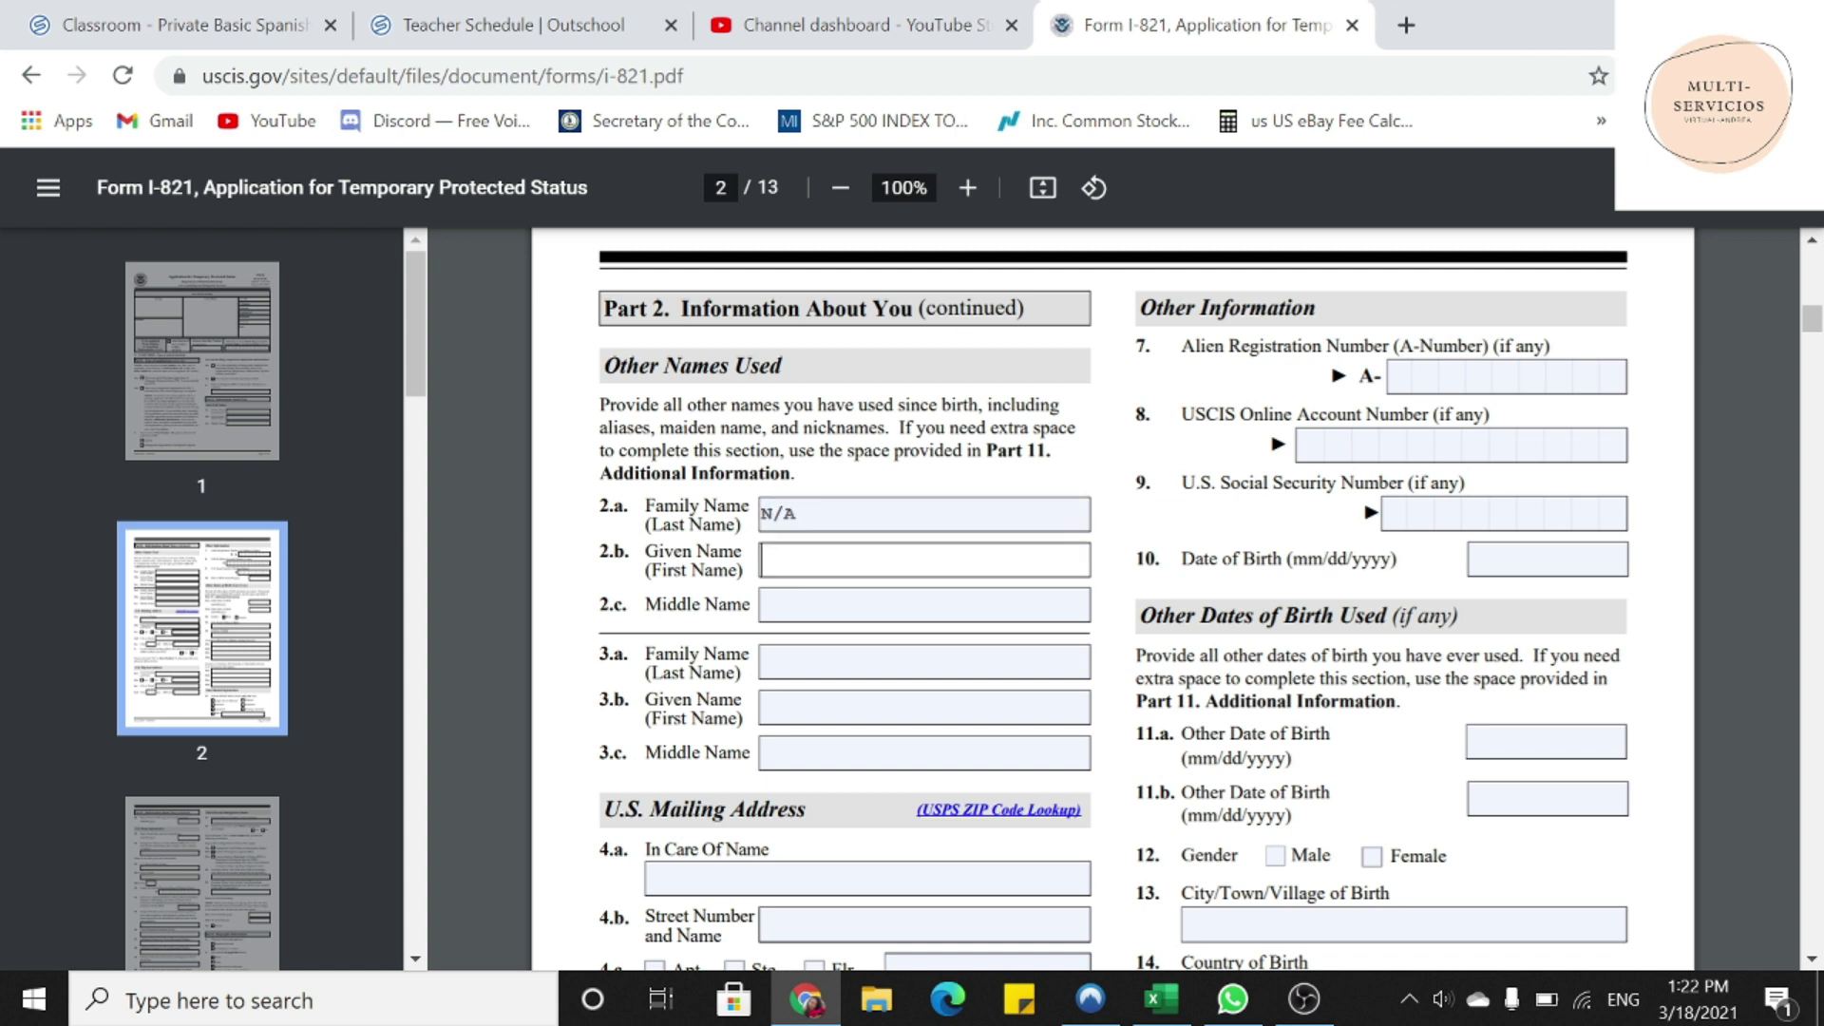
key(ctrl+v)
key(Tab)
key(ctrl+v)
- Fill Other Names Used fields 3.a, 3.b and 3.c with N/A
key(Tab)
key(ctrl+v)
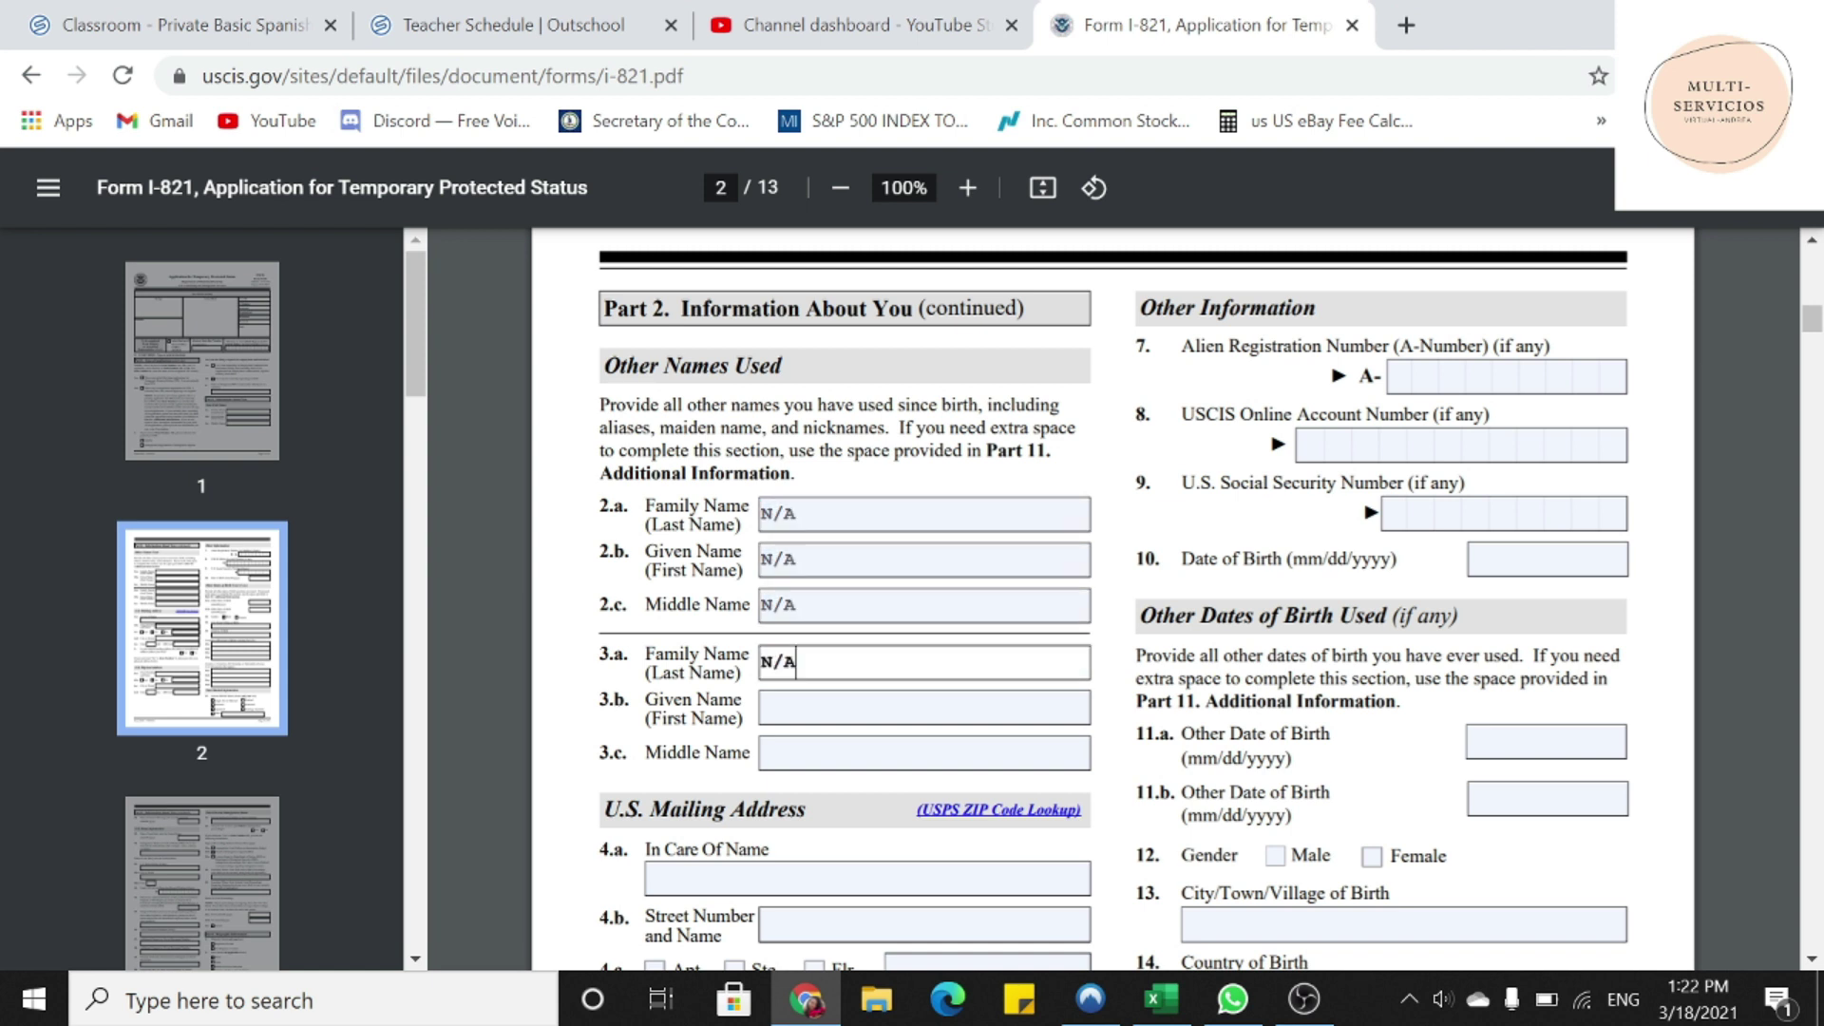
key(Tab)
key(ctrl+v)
key(Tab)
key(ctrl+v)
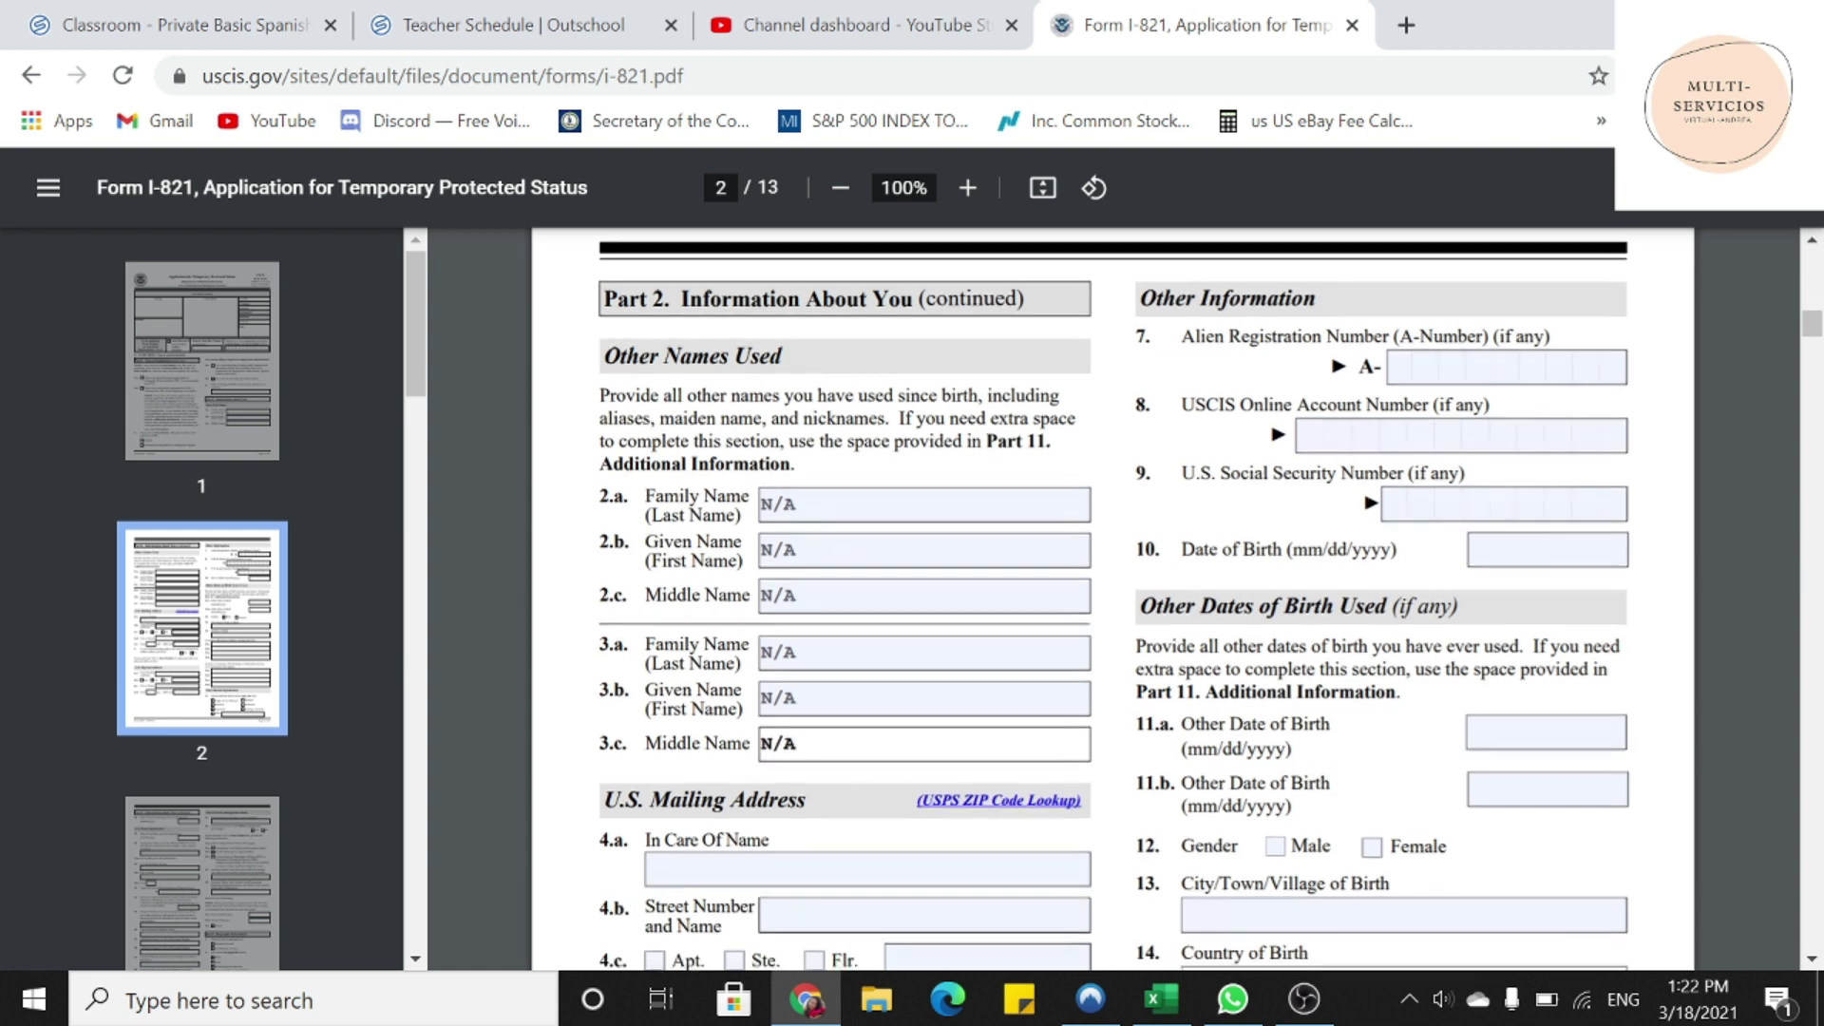
scroll(890, 736, down, 3)
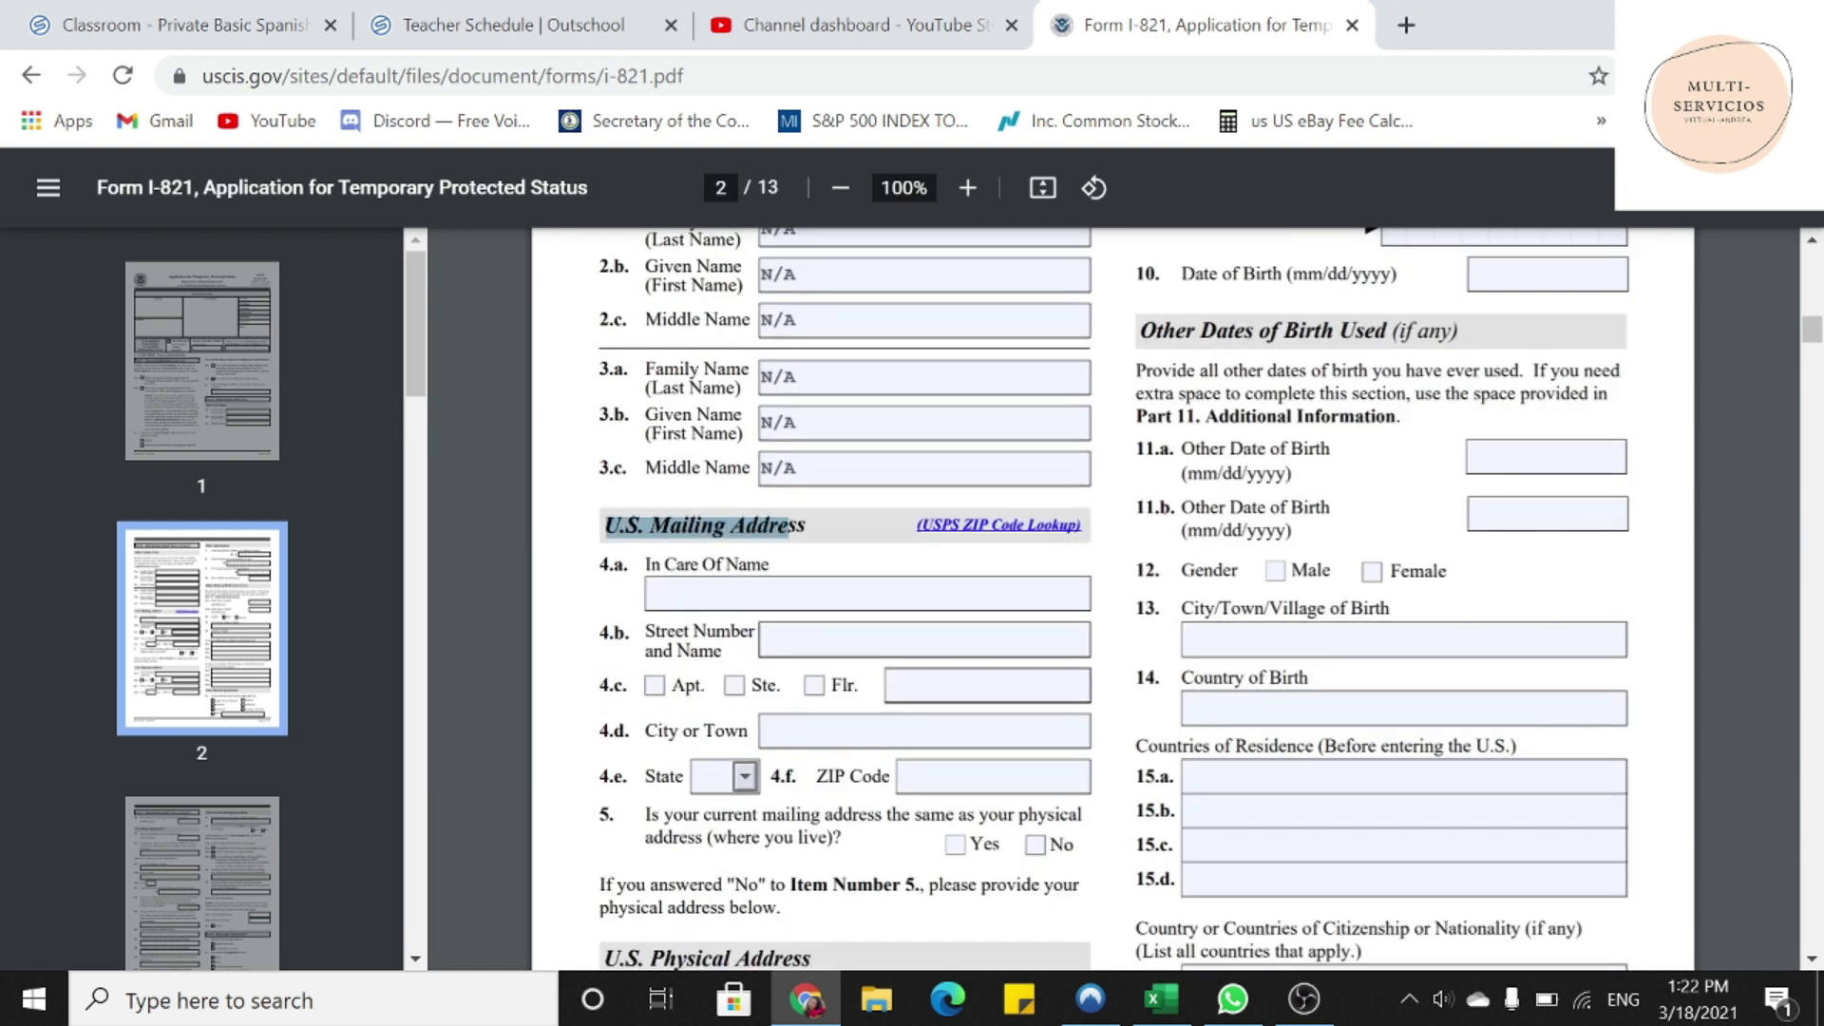
key(Tab)
key(ctrl+v)
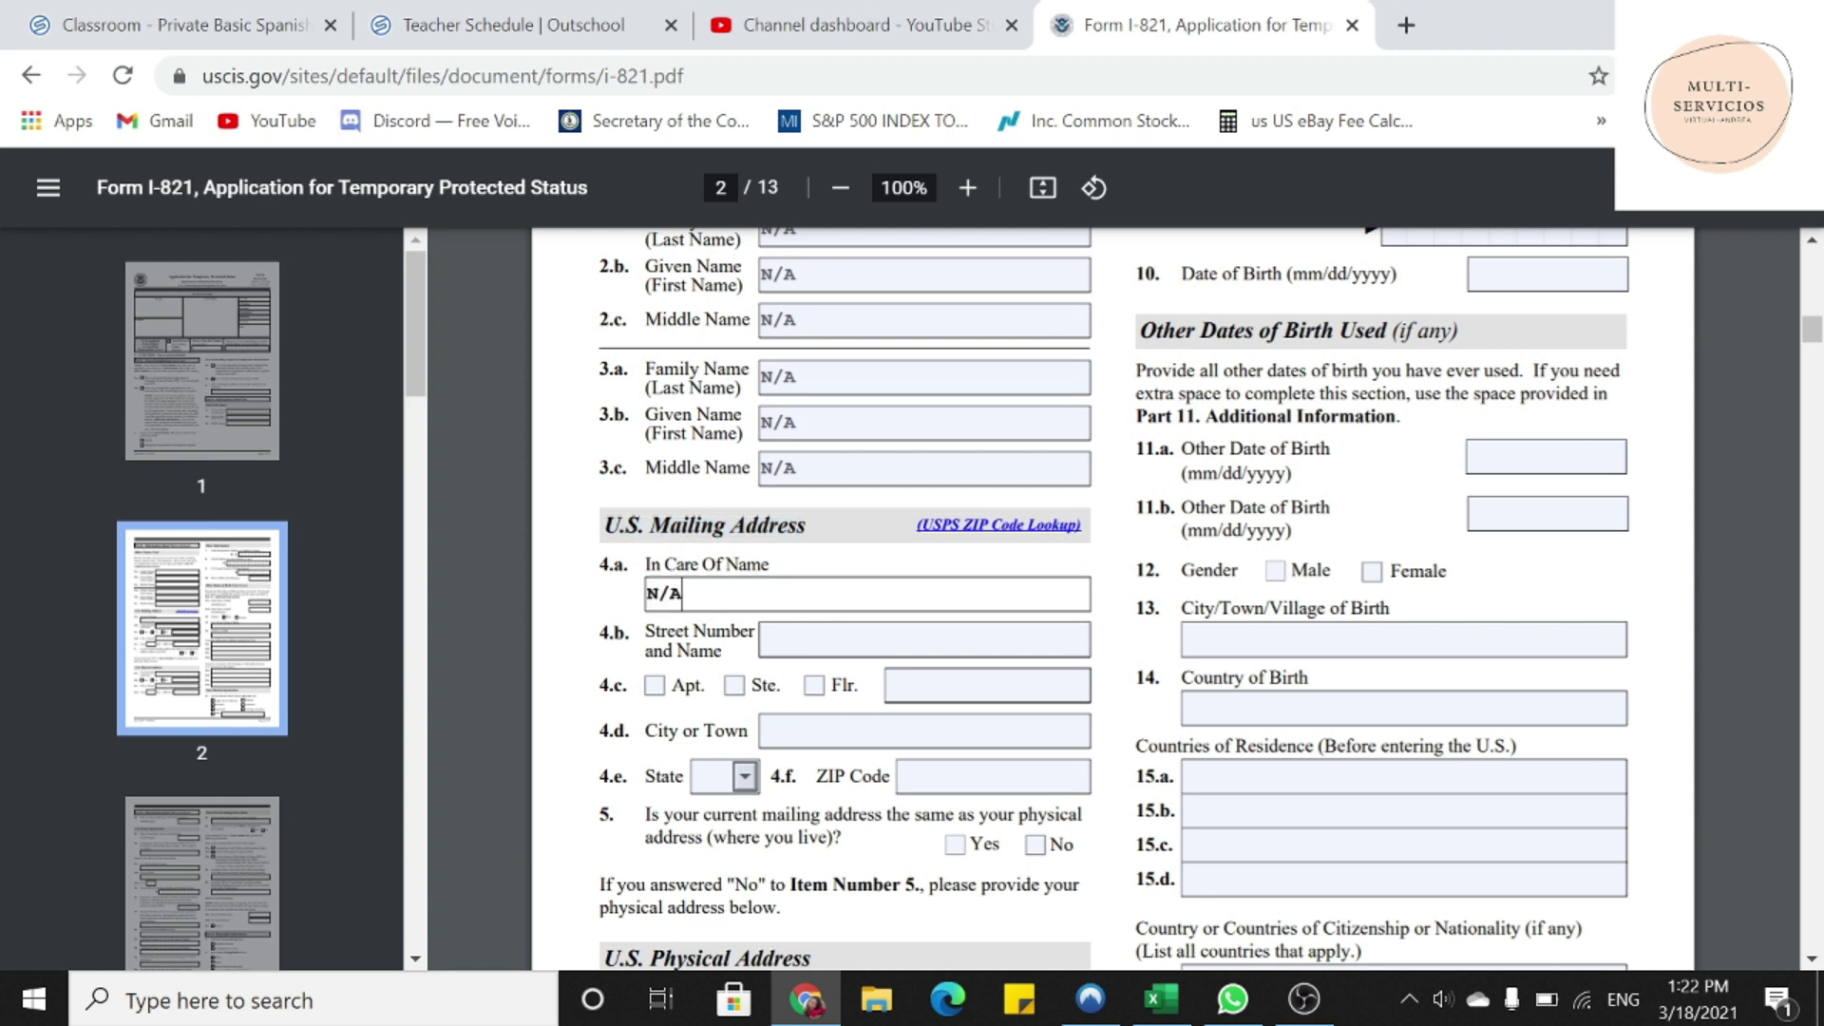
key(Tab)
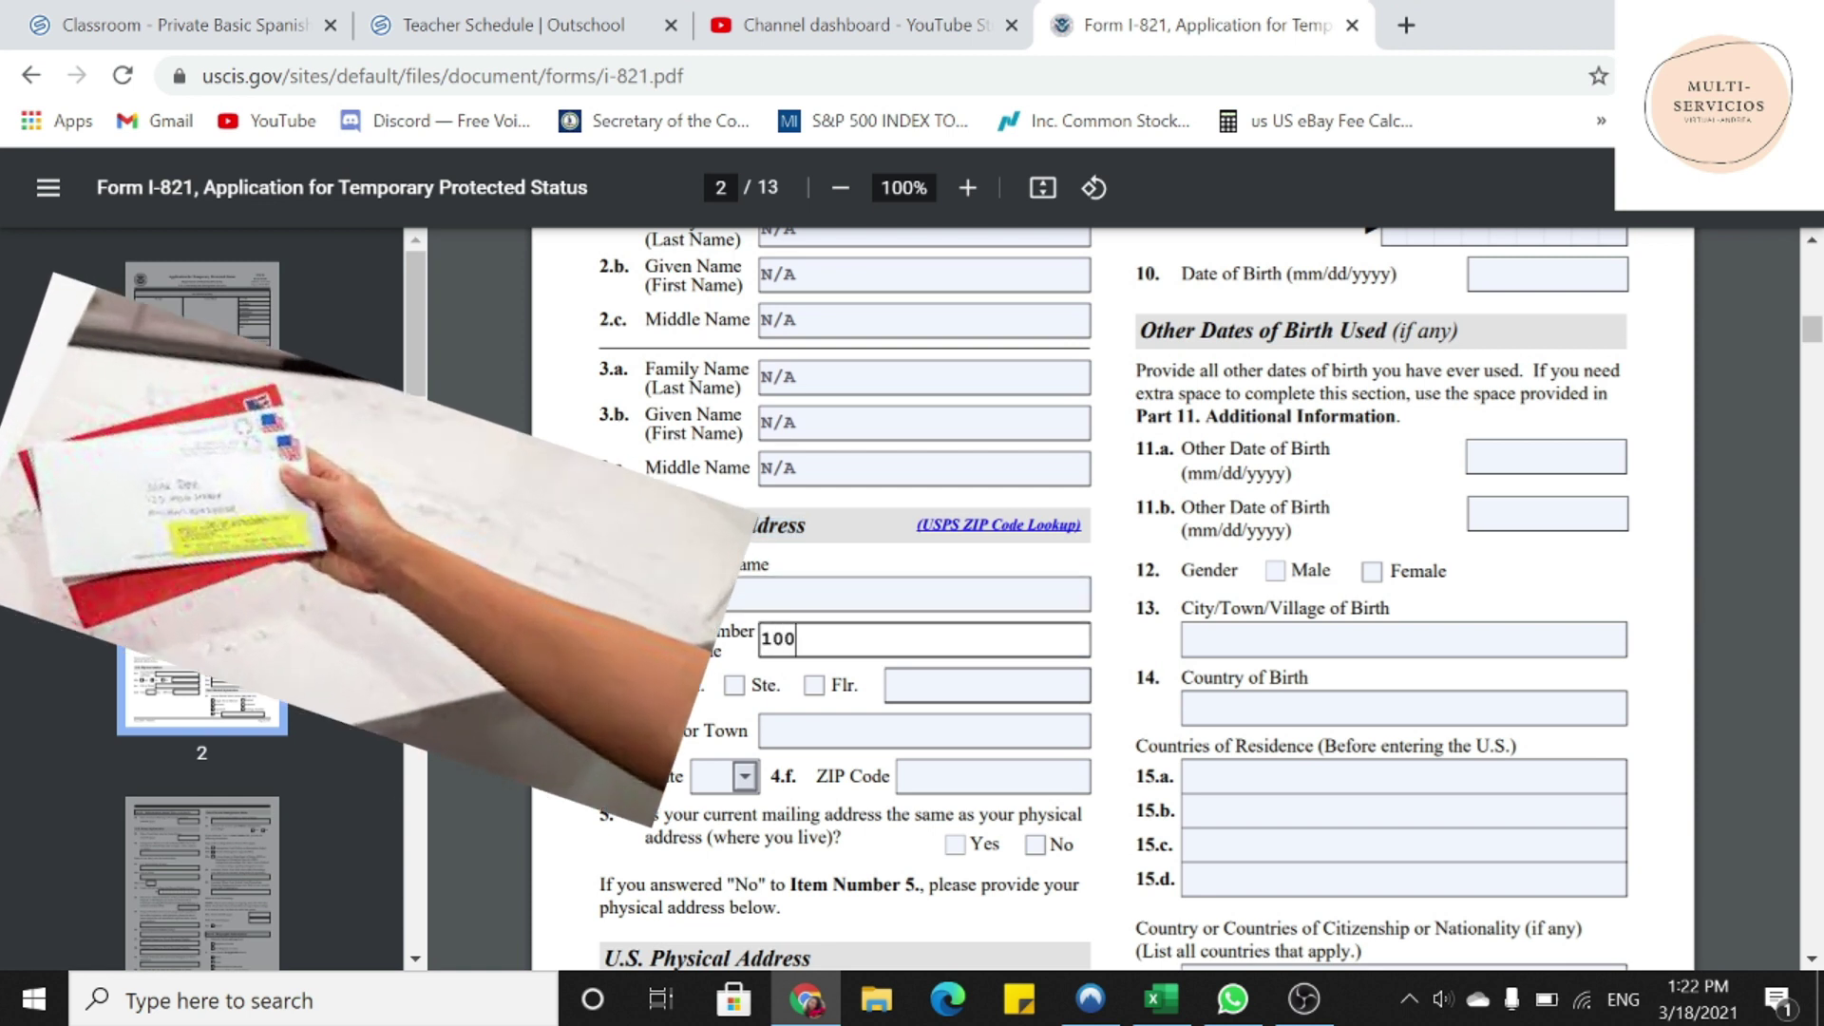
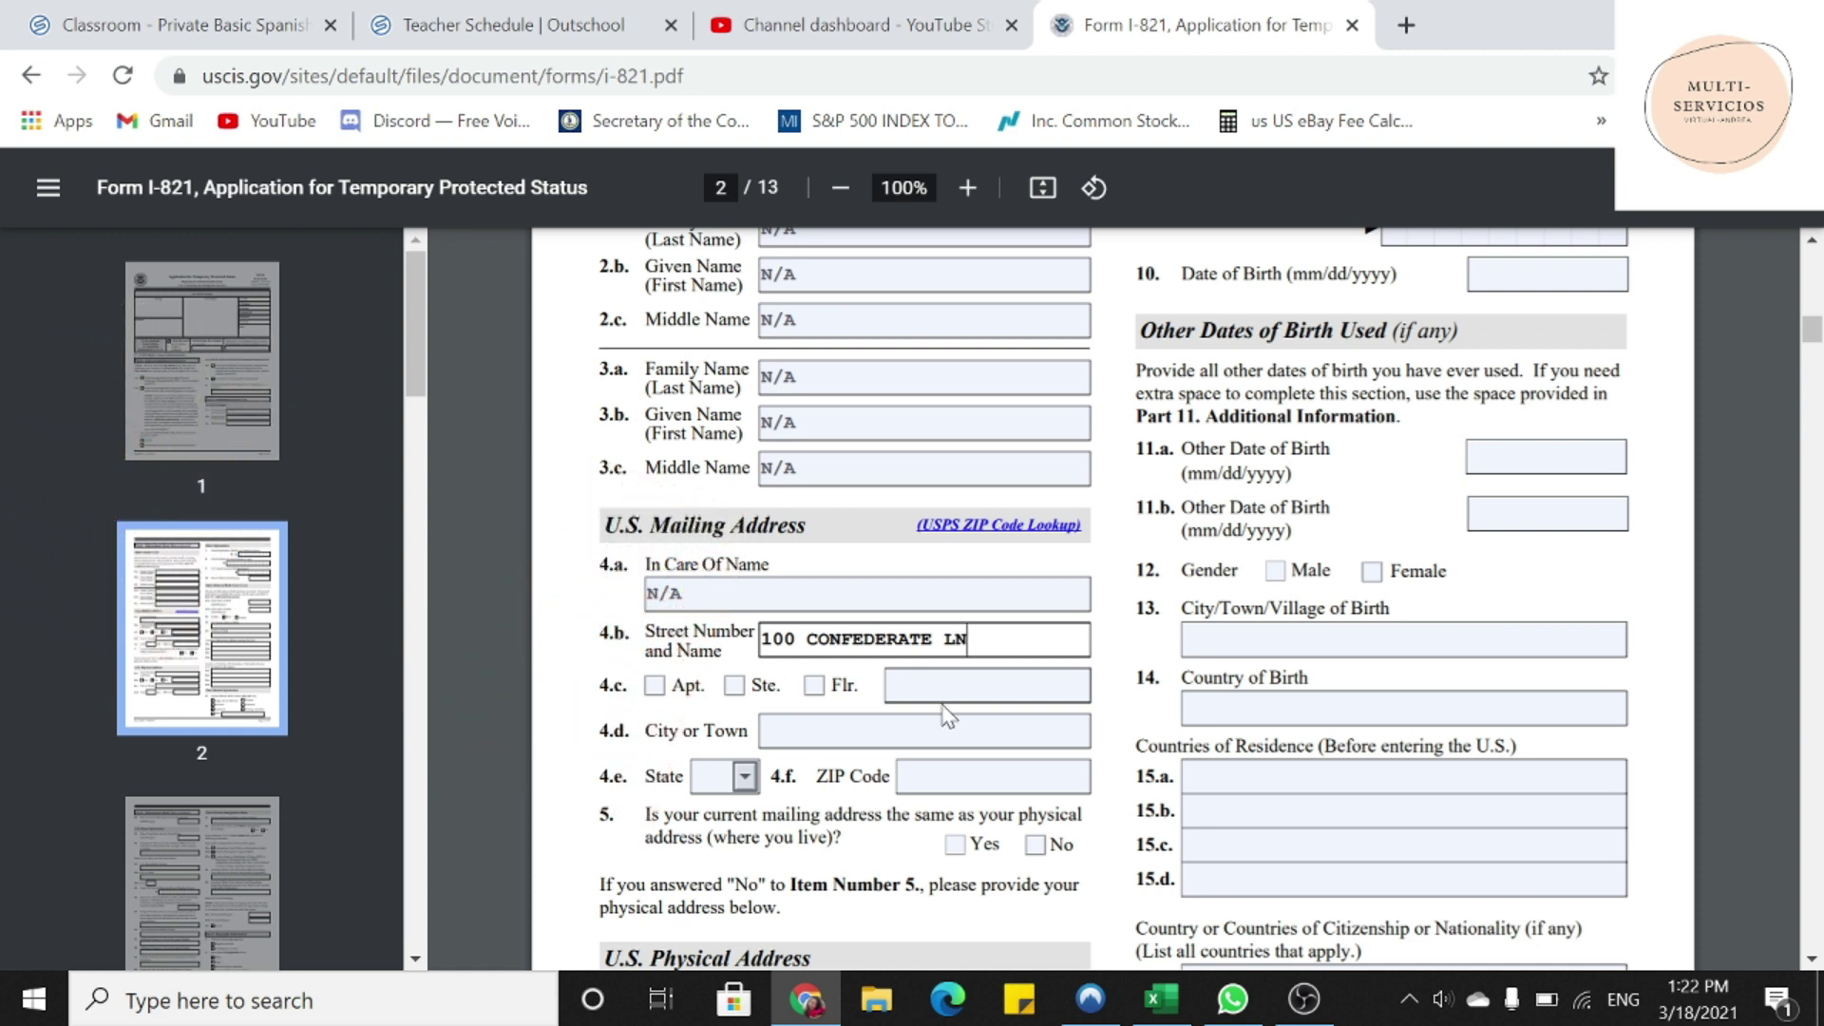
key(Tab)
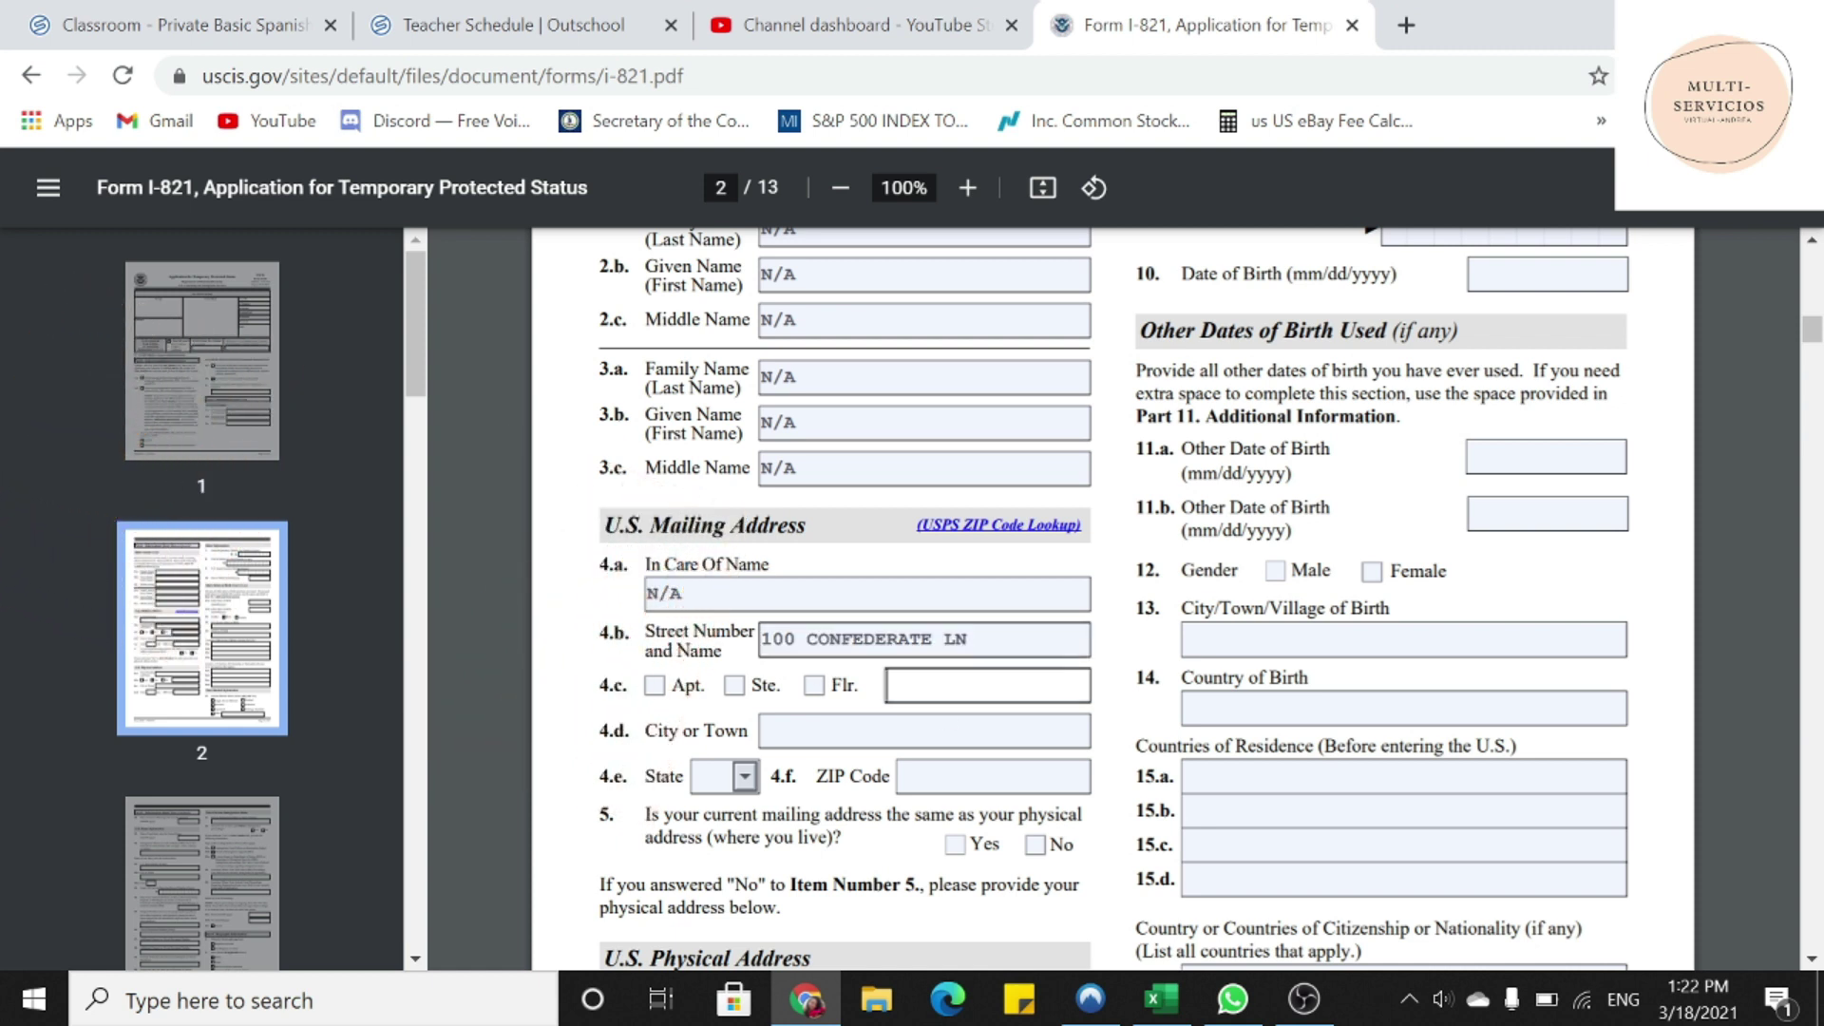
text(N/A)
- Set the mailing city to AUSTIN, state TX and ZIP Code 10876
key(Tab)
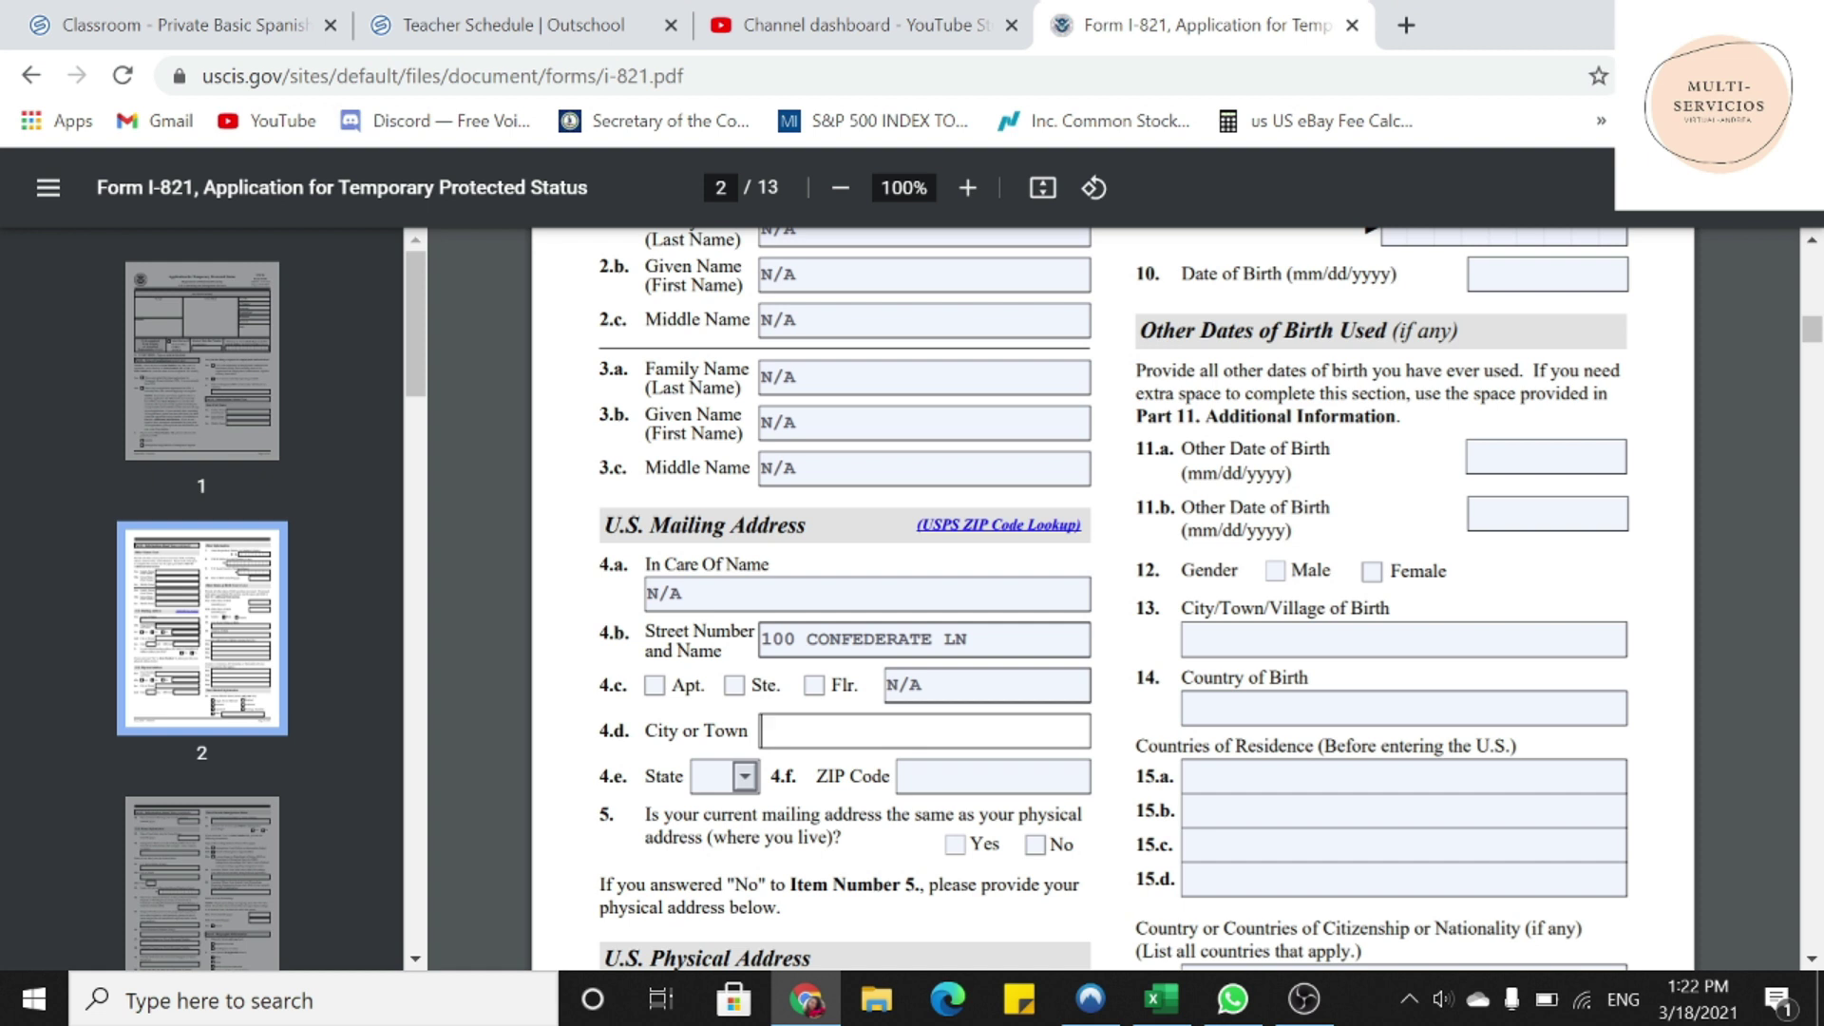
text(AUSTIN)
click(746, 781)
key(Down)
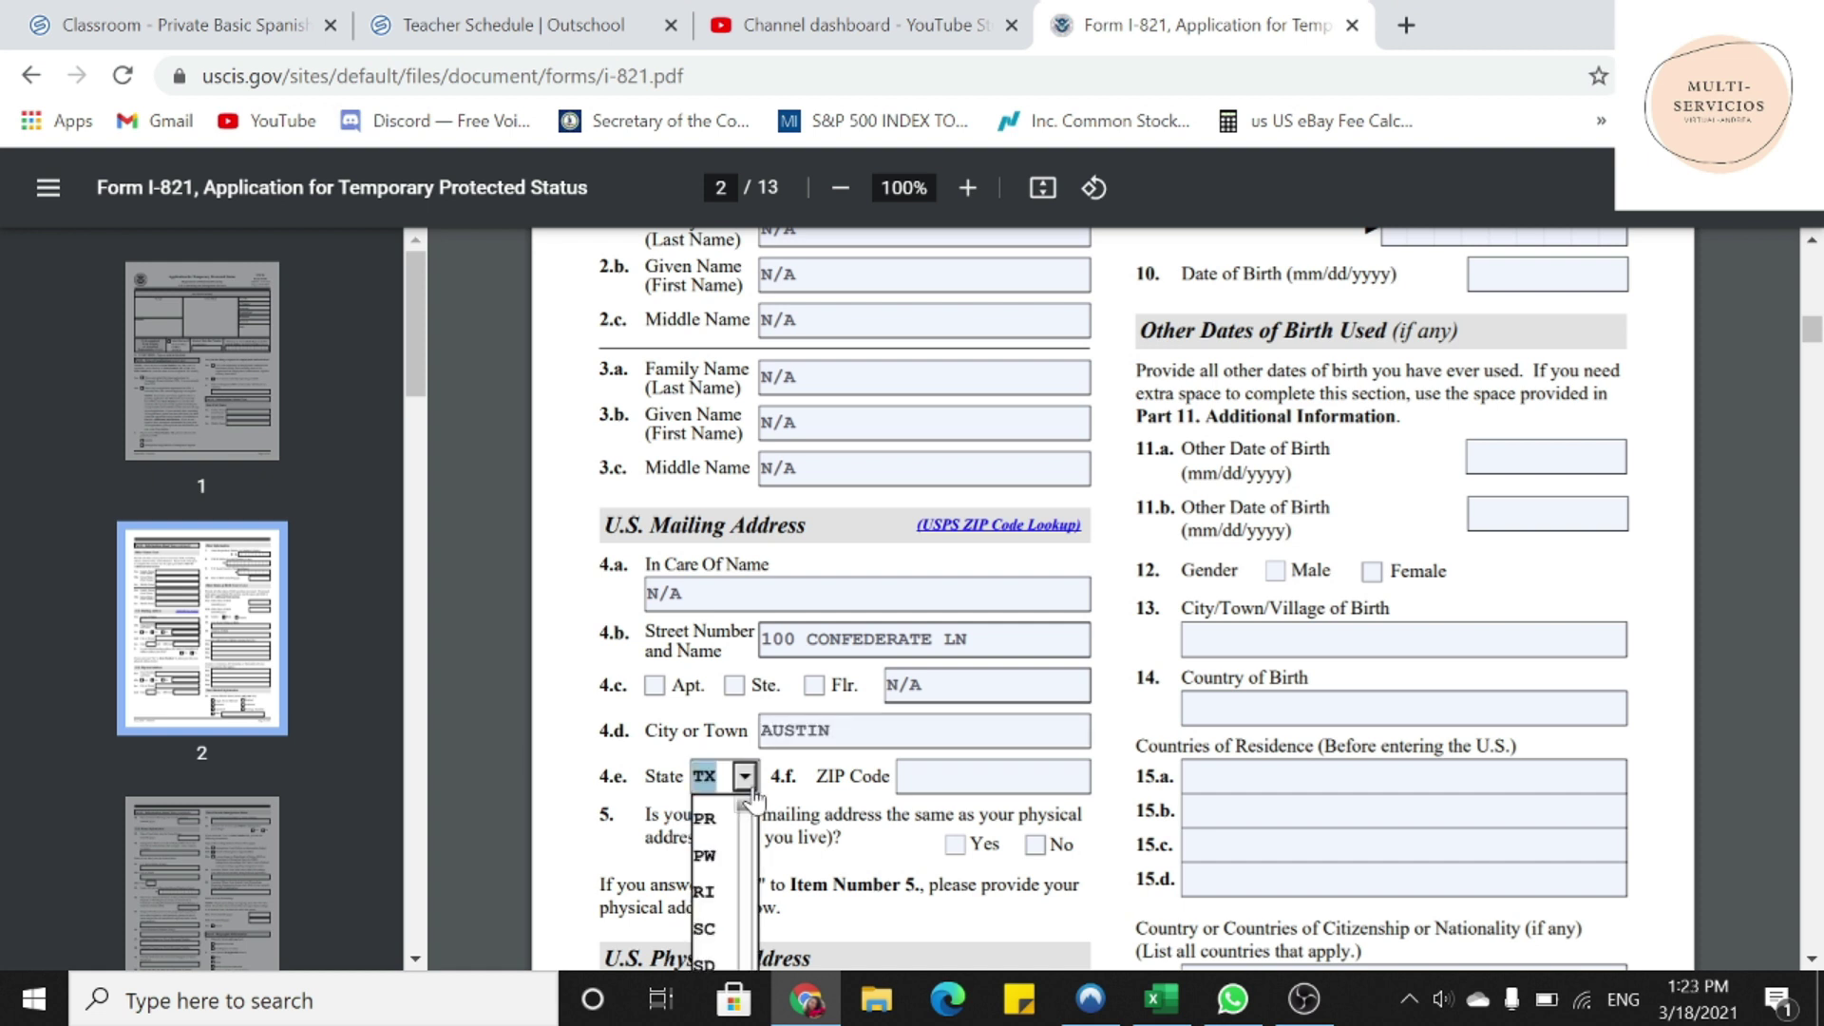
key(Tab)
text(10876)
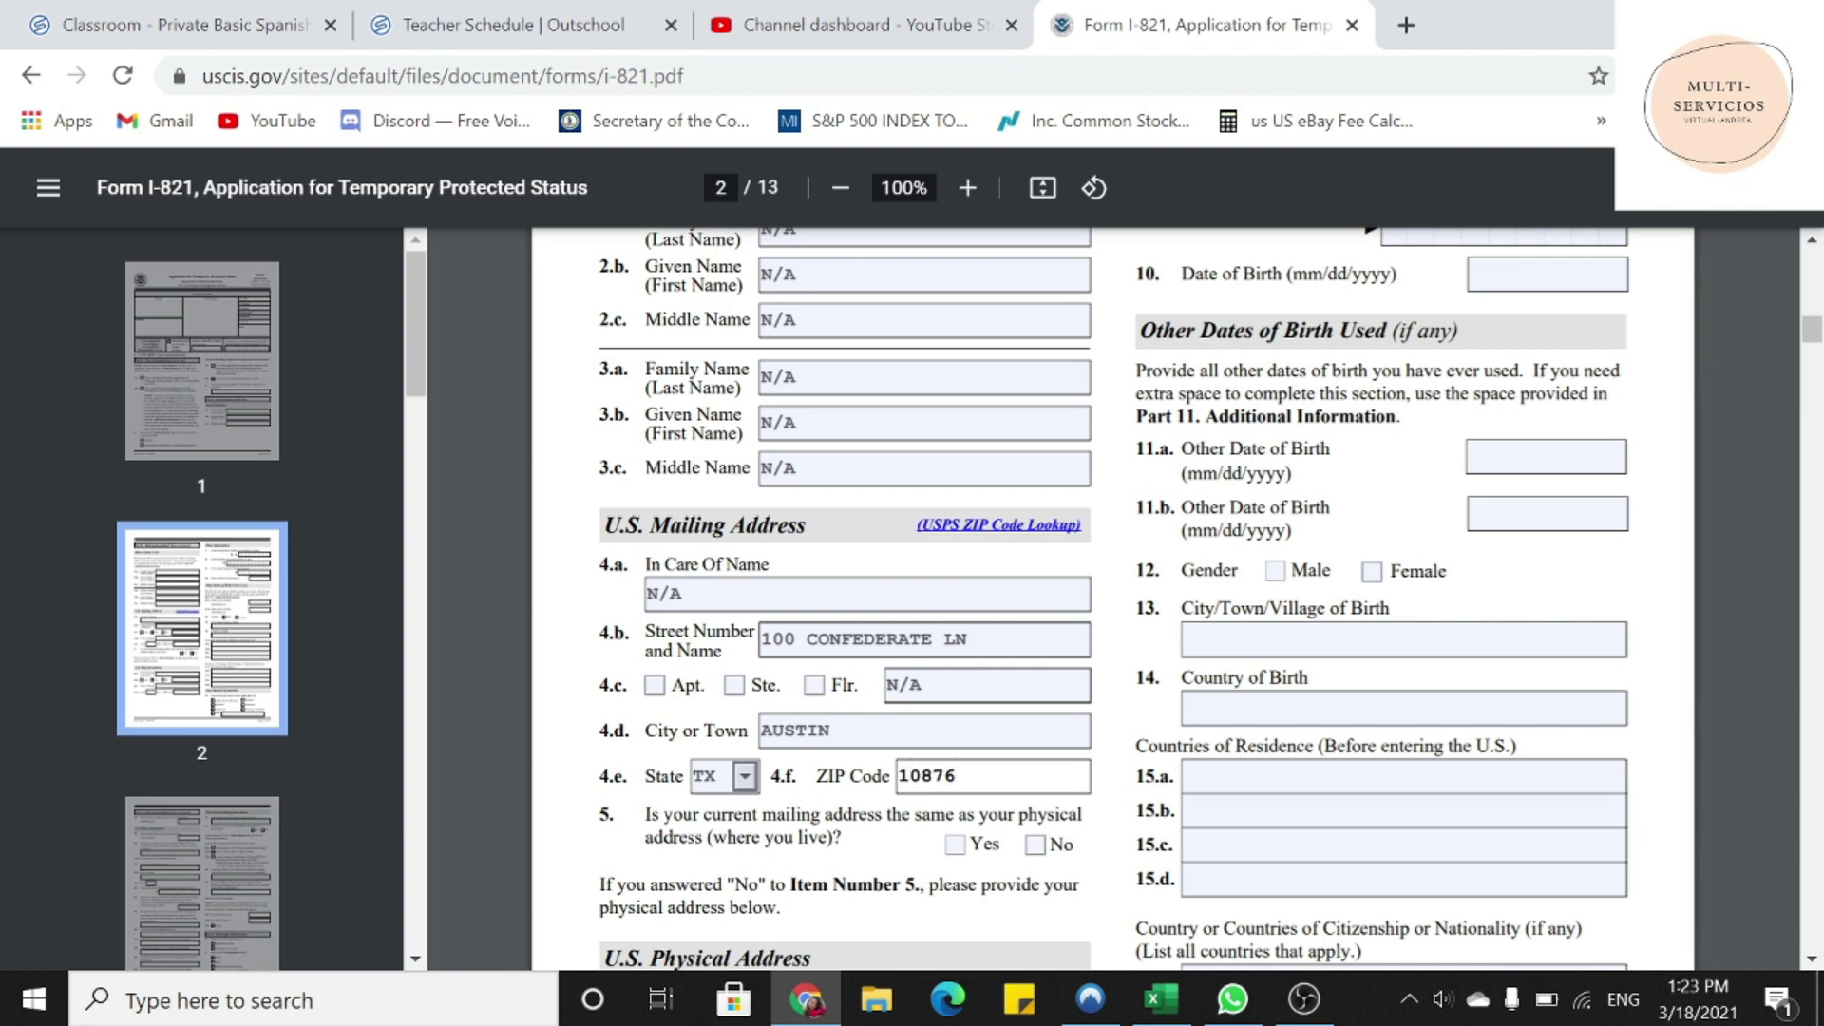
- Answer Yes to item 5
scroll(1112, 599, down, 1)
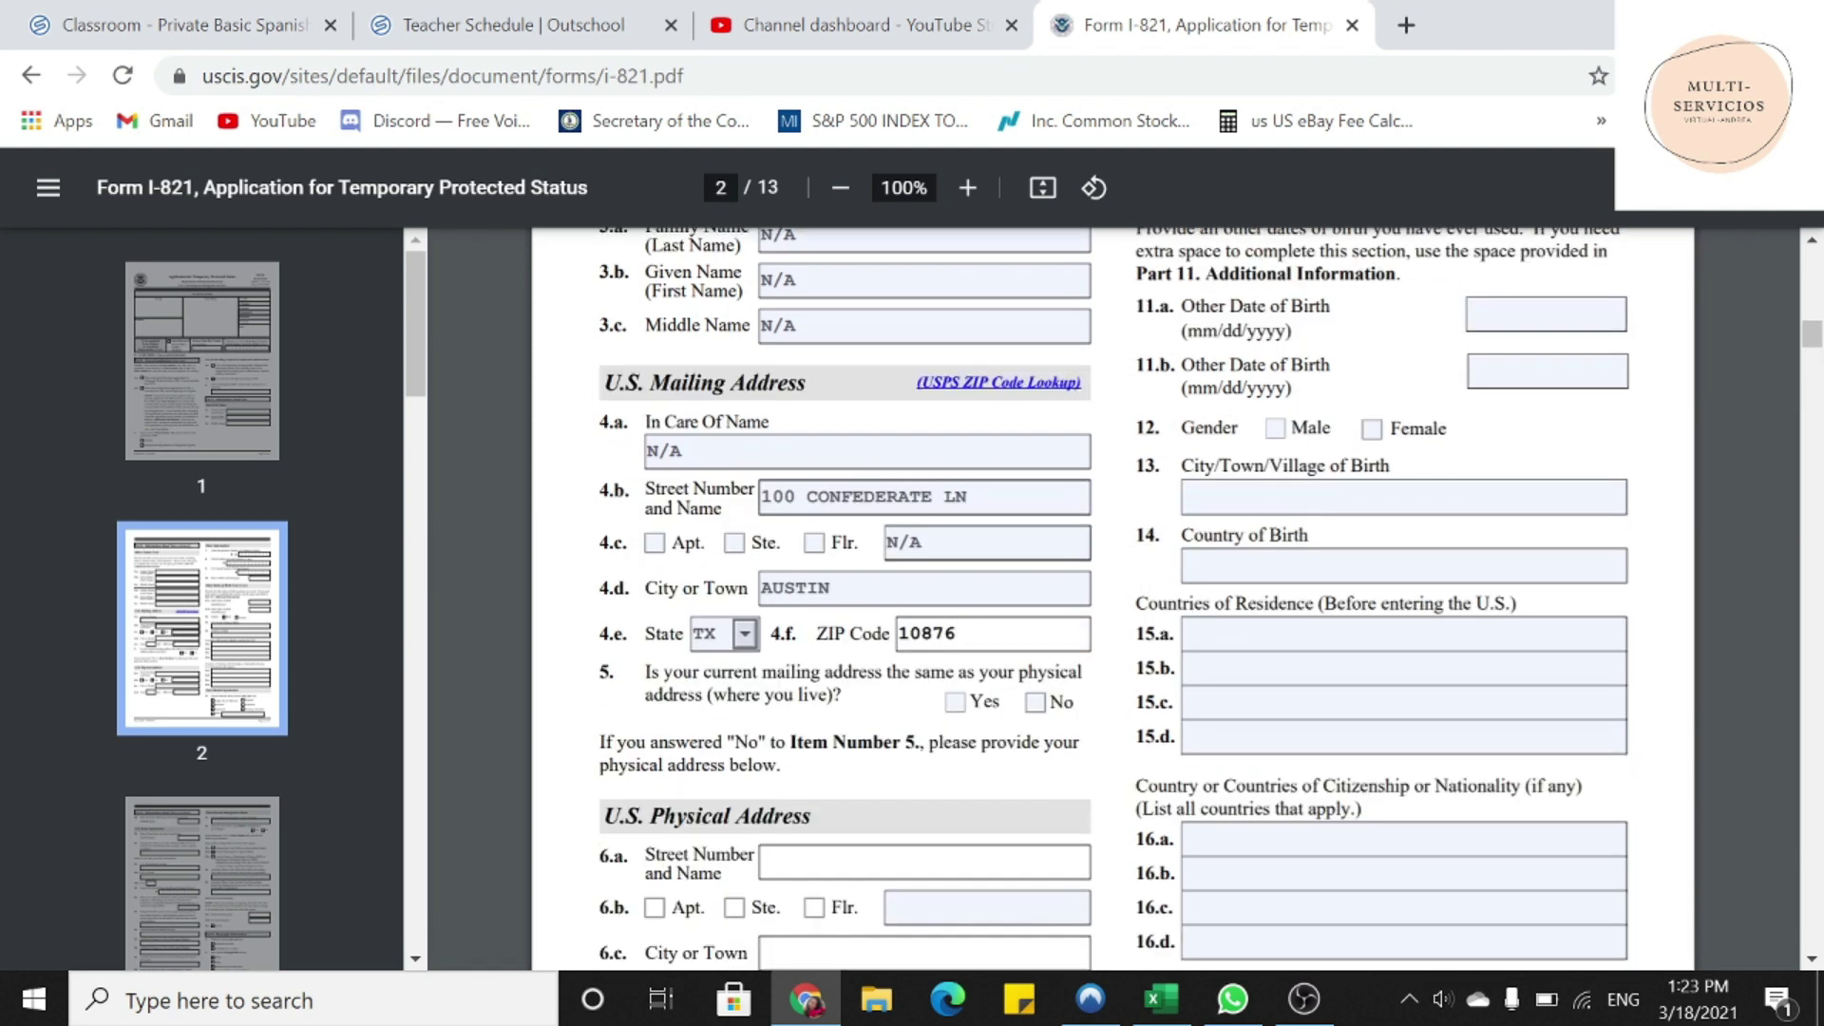
drag(645, 672, 841, 695)
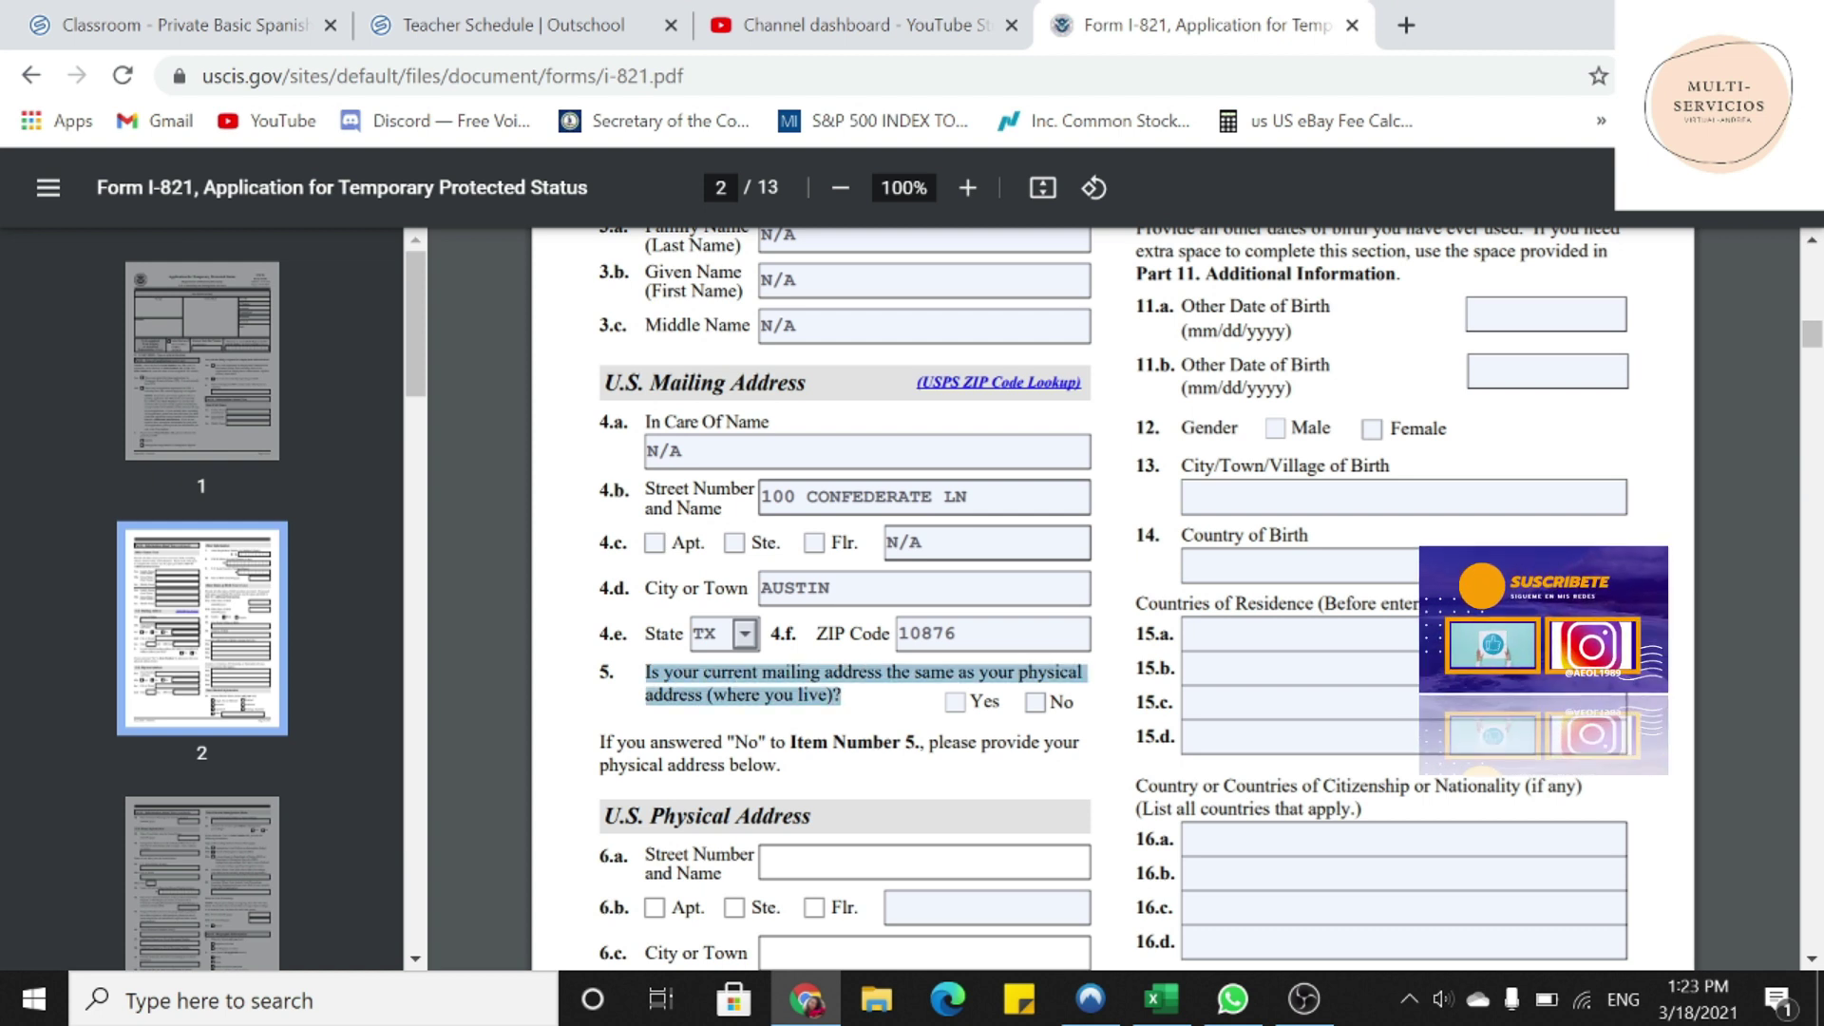
click(955, 702)
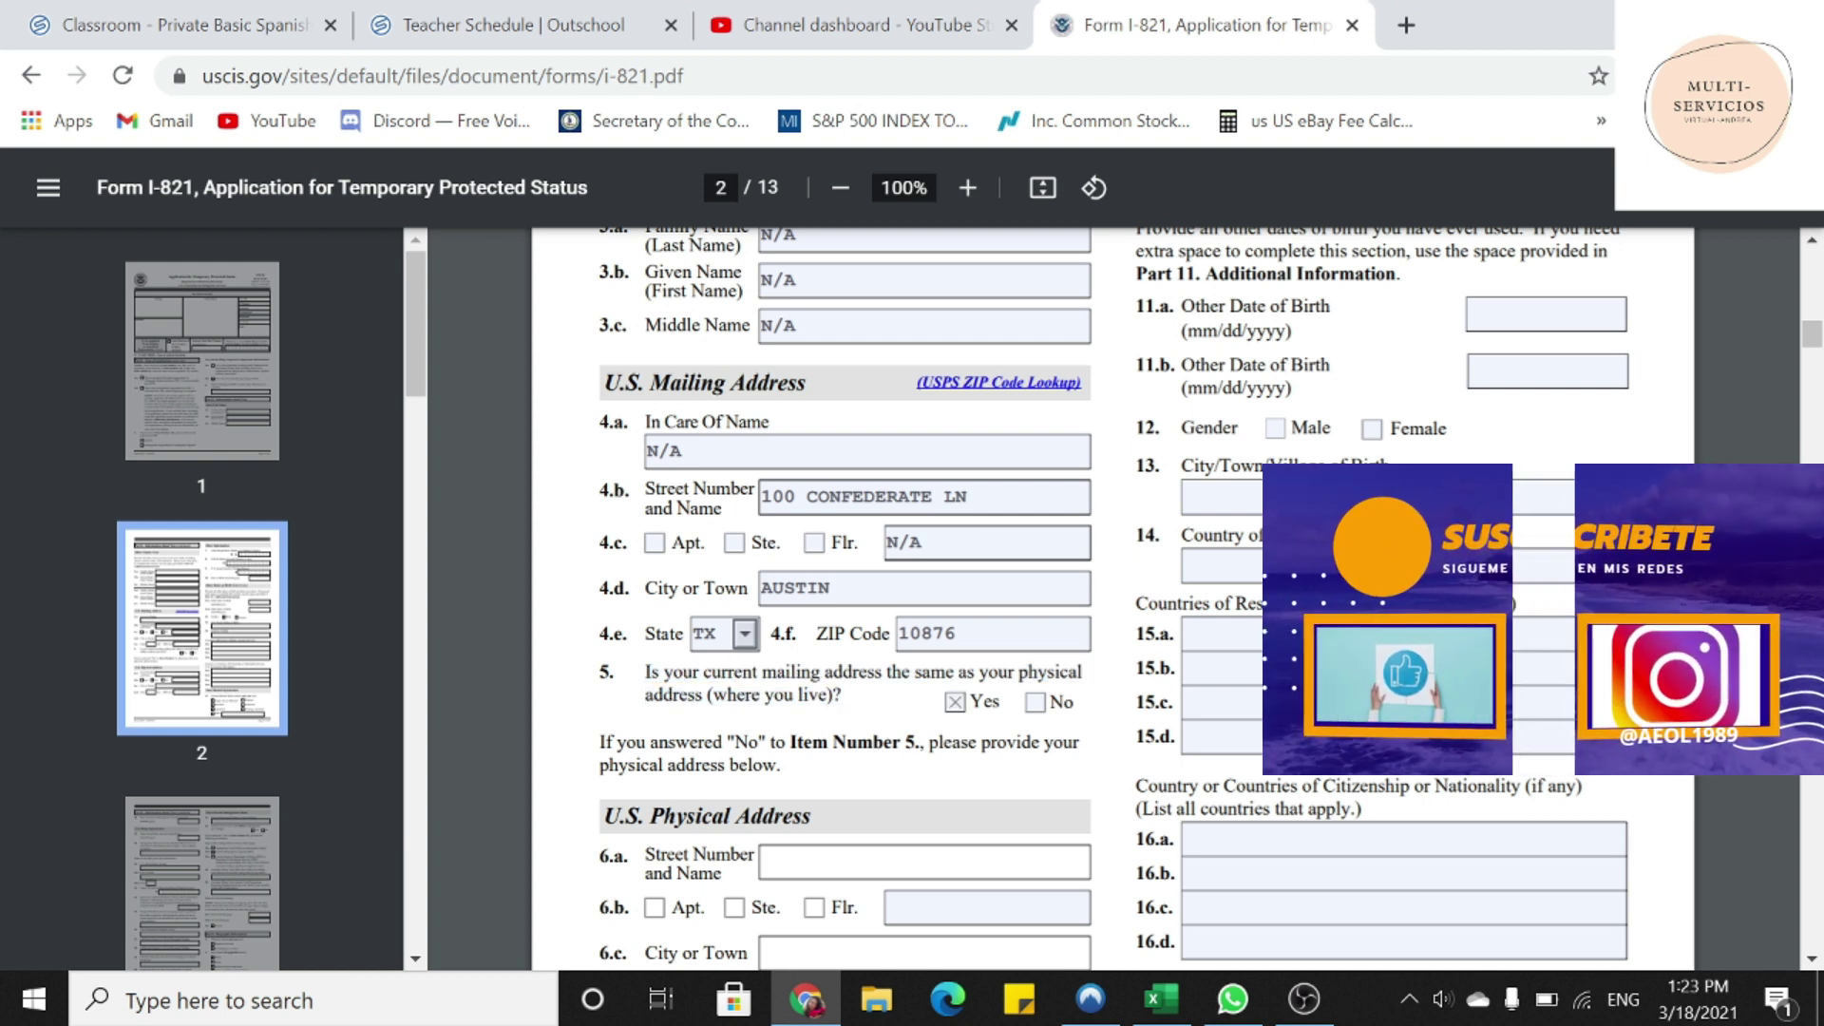
drag(600, 742, 781, 766)
- Enter N/A in the 6.b floor field of the U.S. Physical Address
scroll(1111, 599, down, 1)
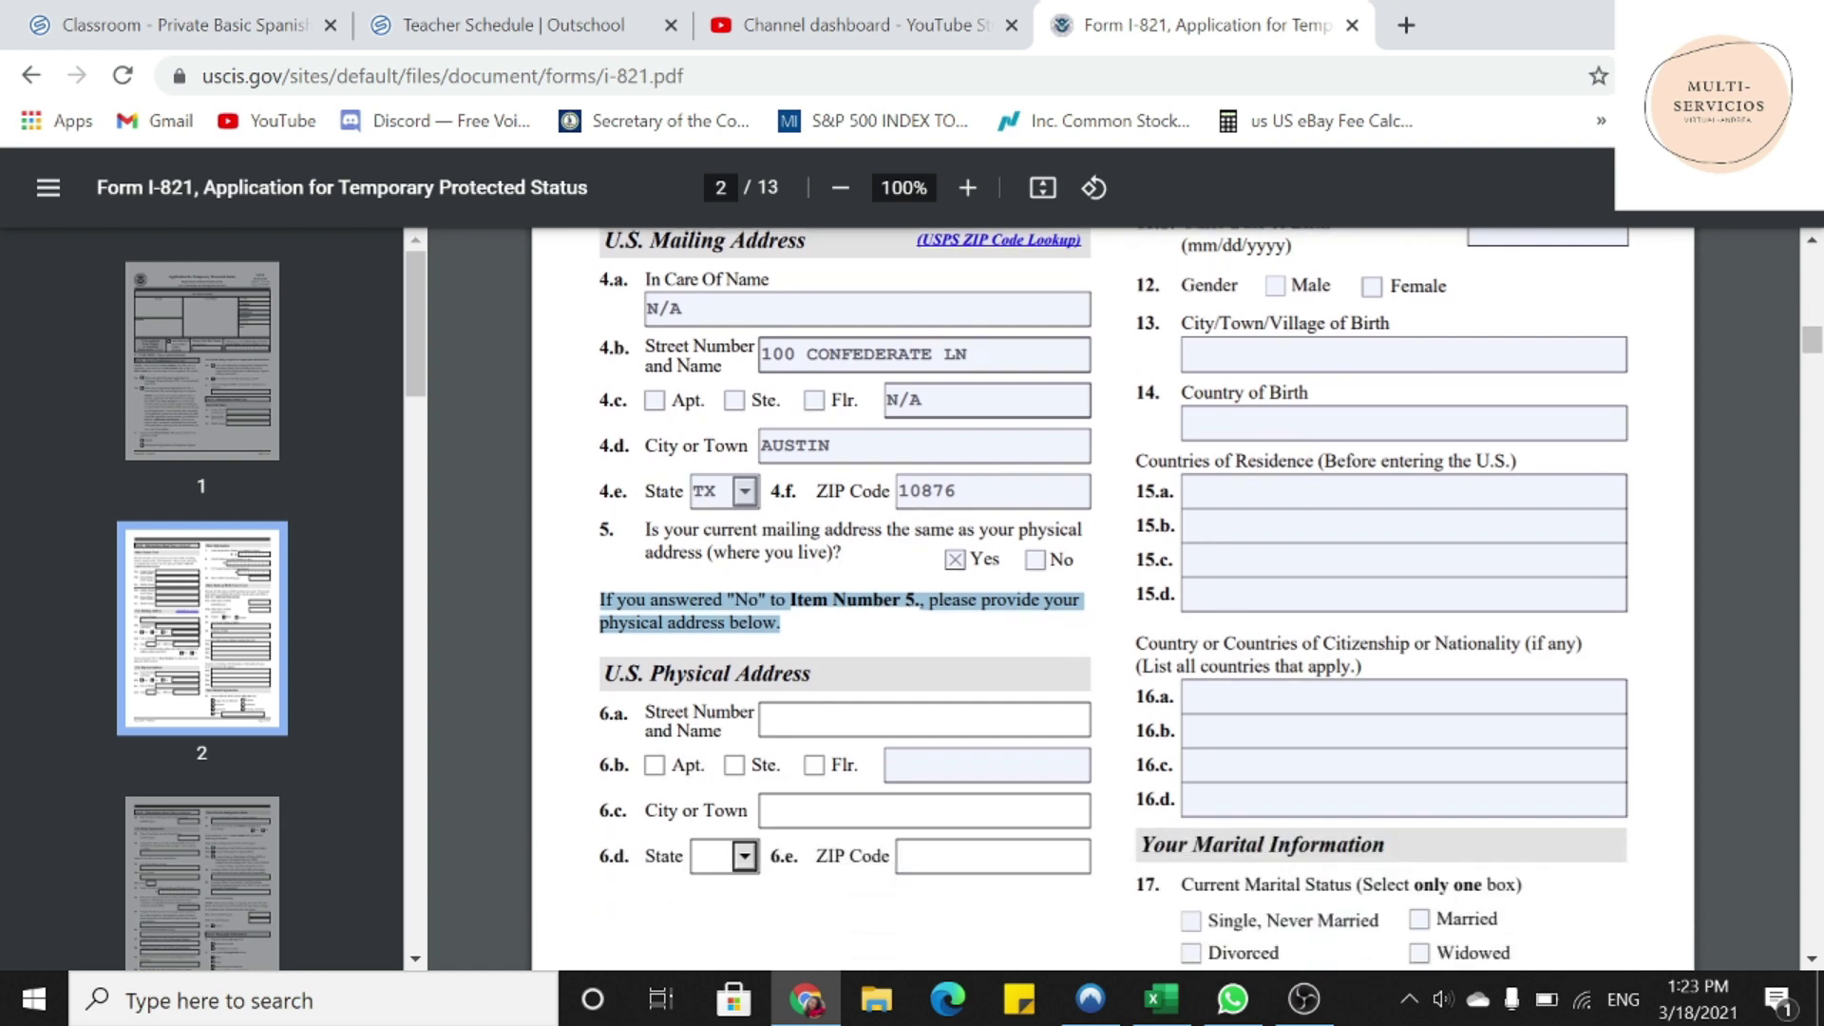
drag(605, 674, 835, 682)
click(950, 766)
text(N/A)
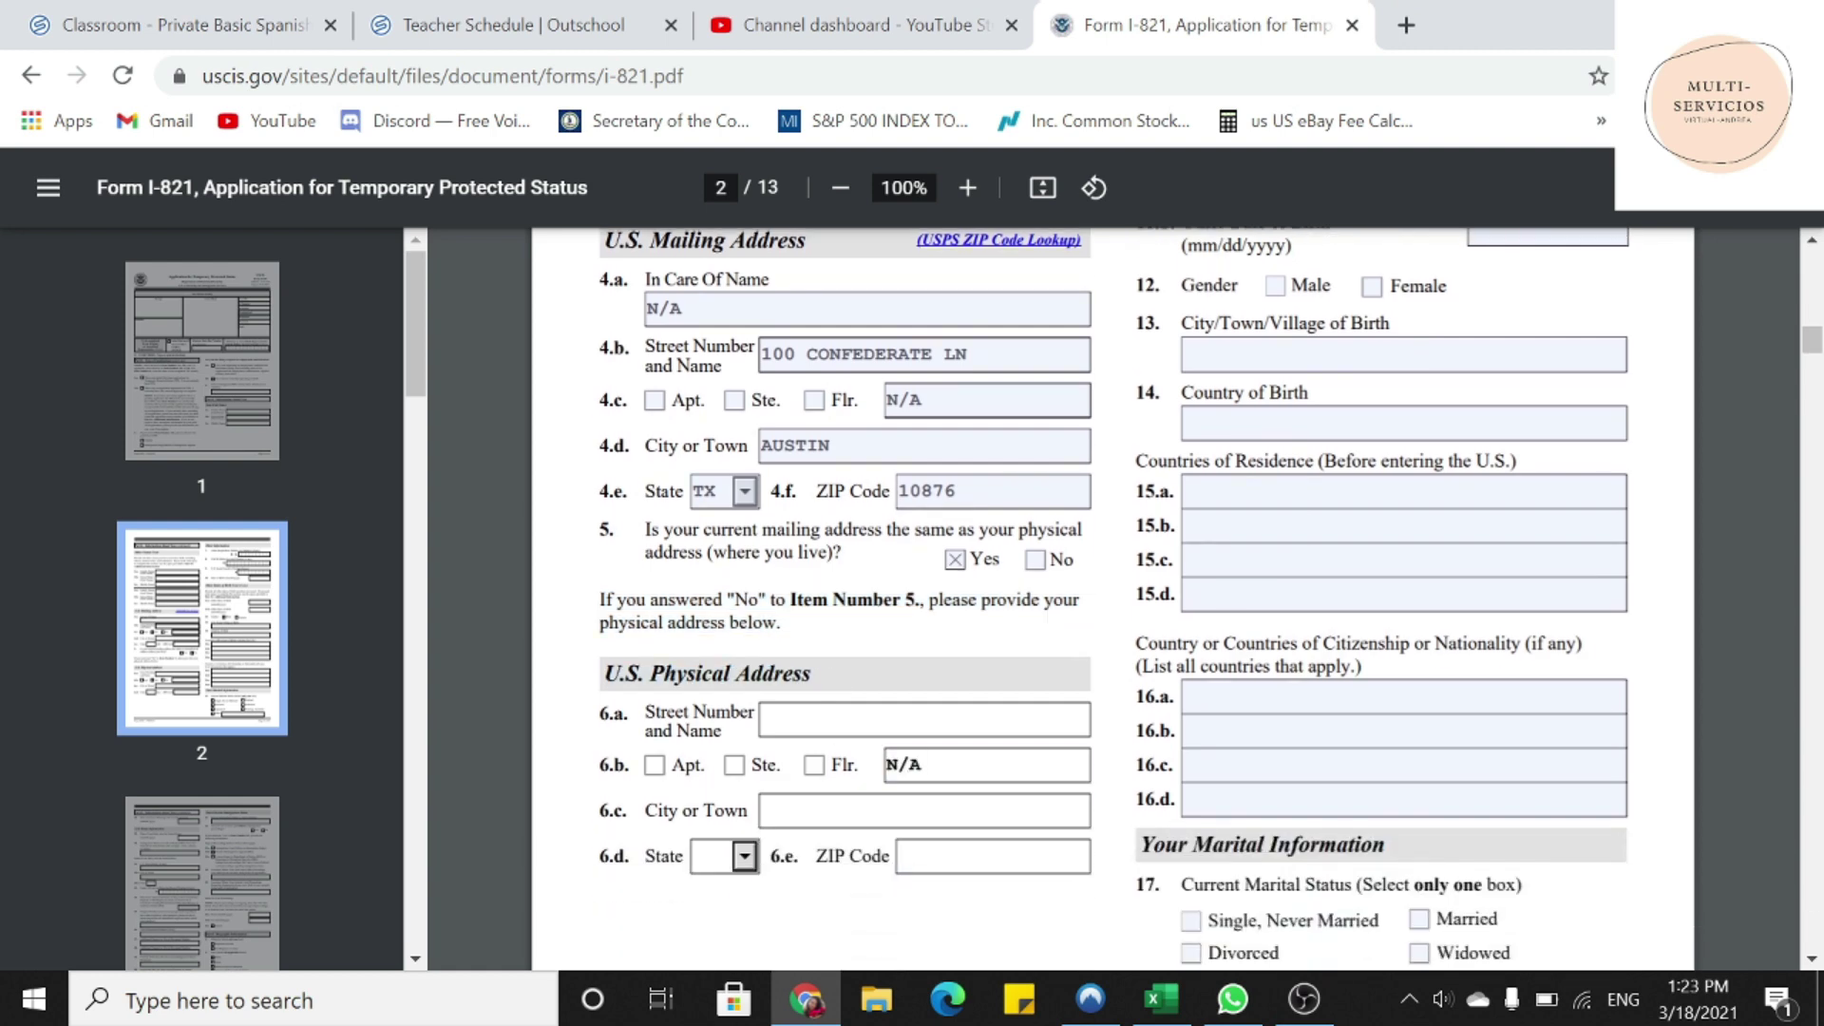
scroll(950, 766, down, 1)
scroll(1111, 599, up, 7)
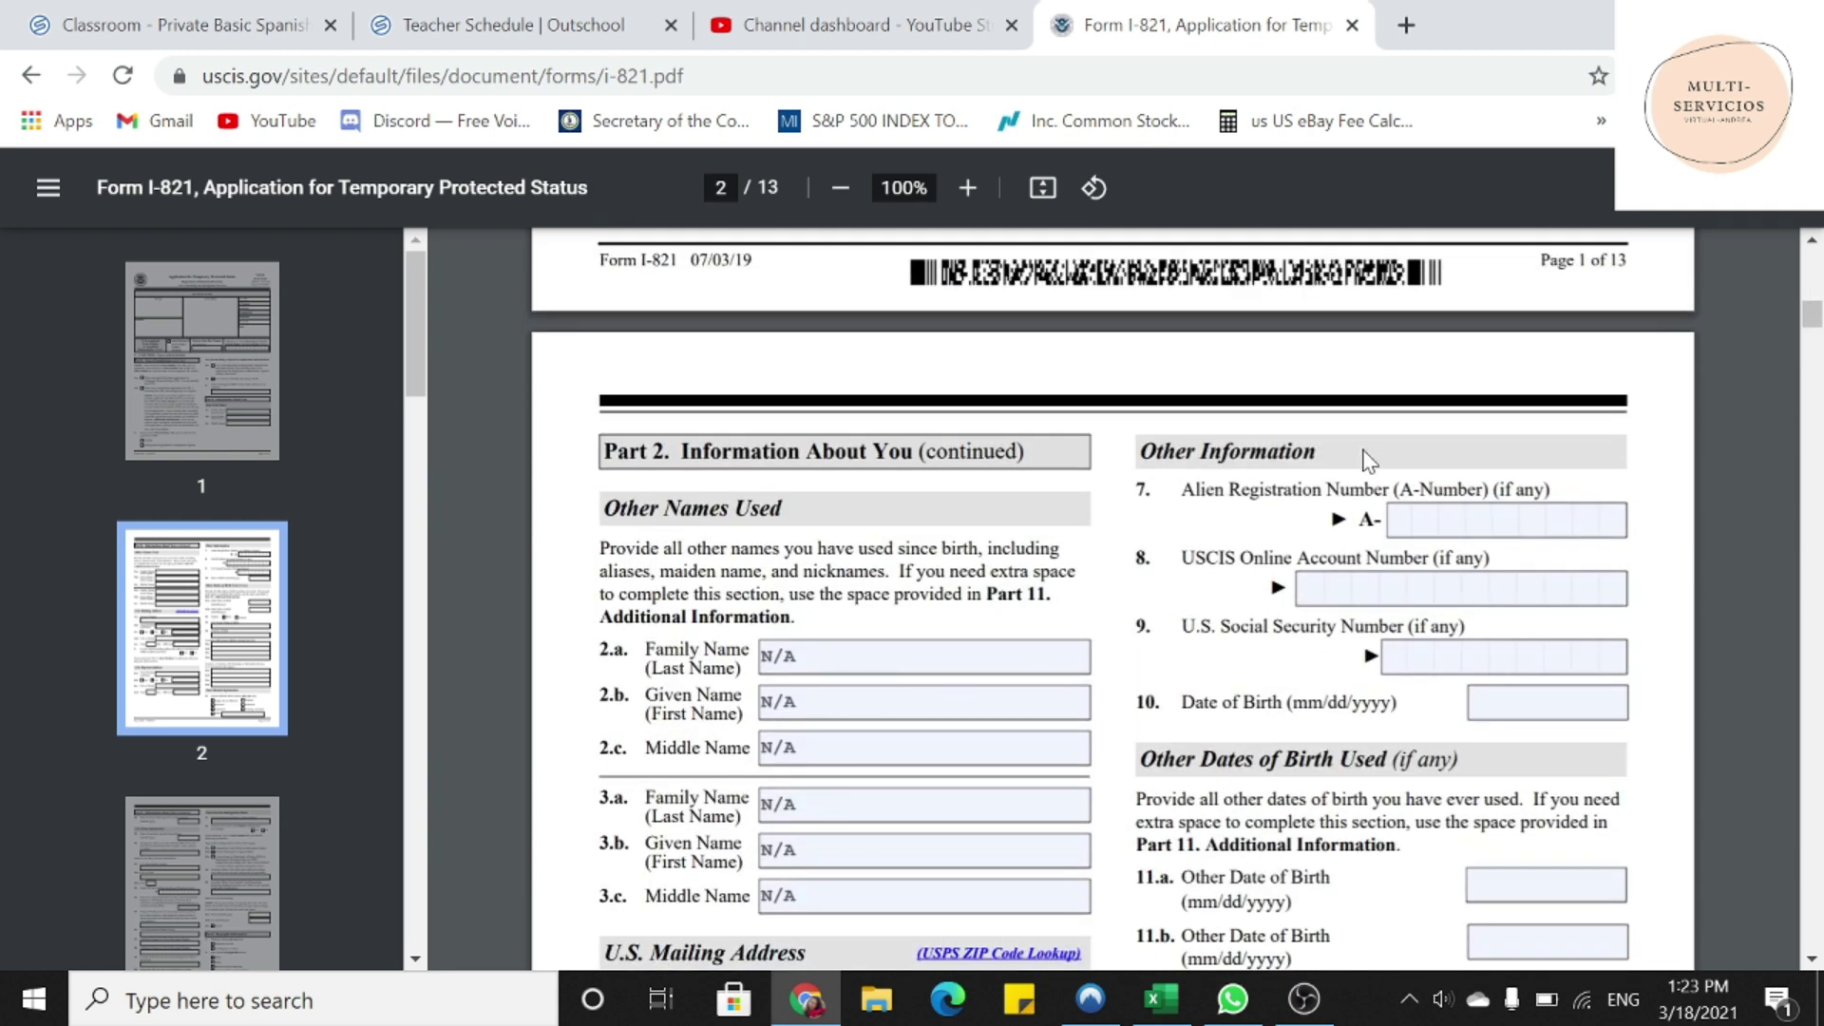
- Enter 000000000 as the A-Number
drag(1140, 452, 1317, 452)
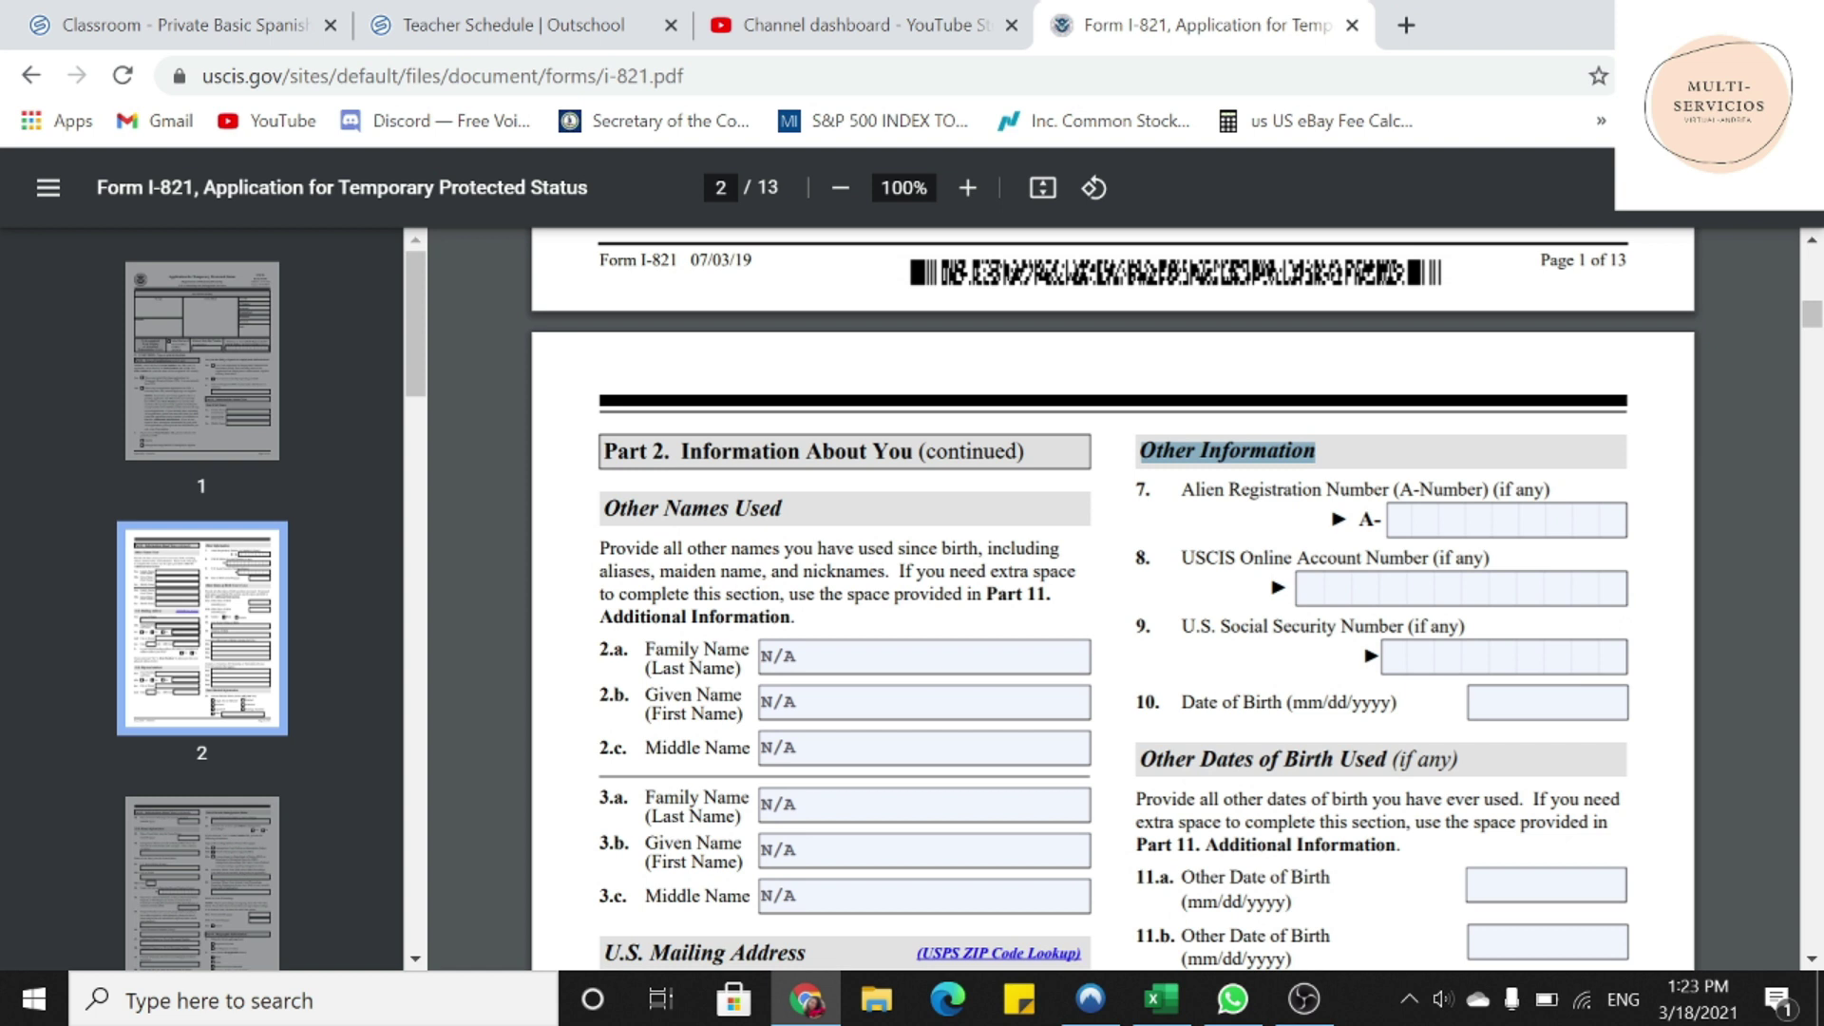
drag(1181, 489, 1488, 489)
click(1402, 519)
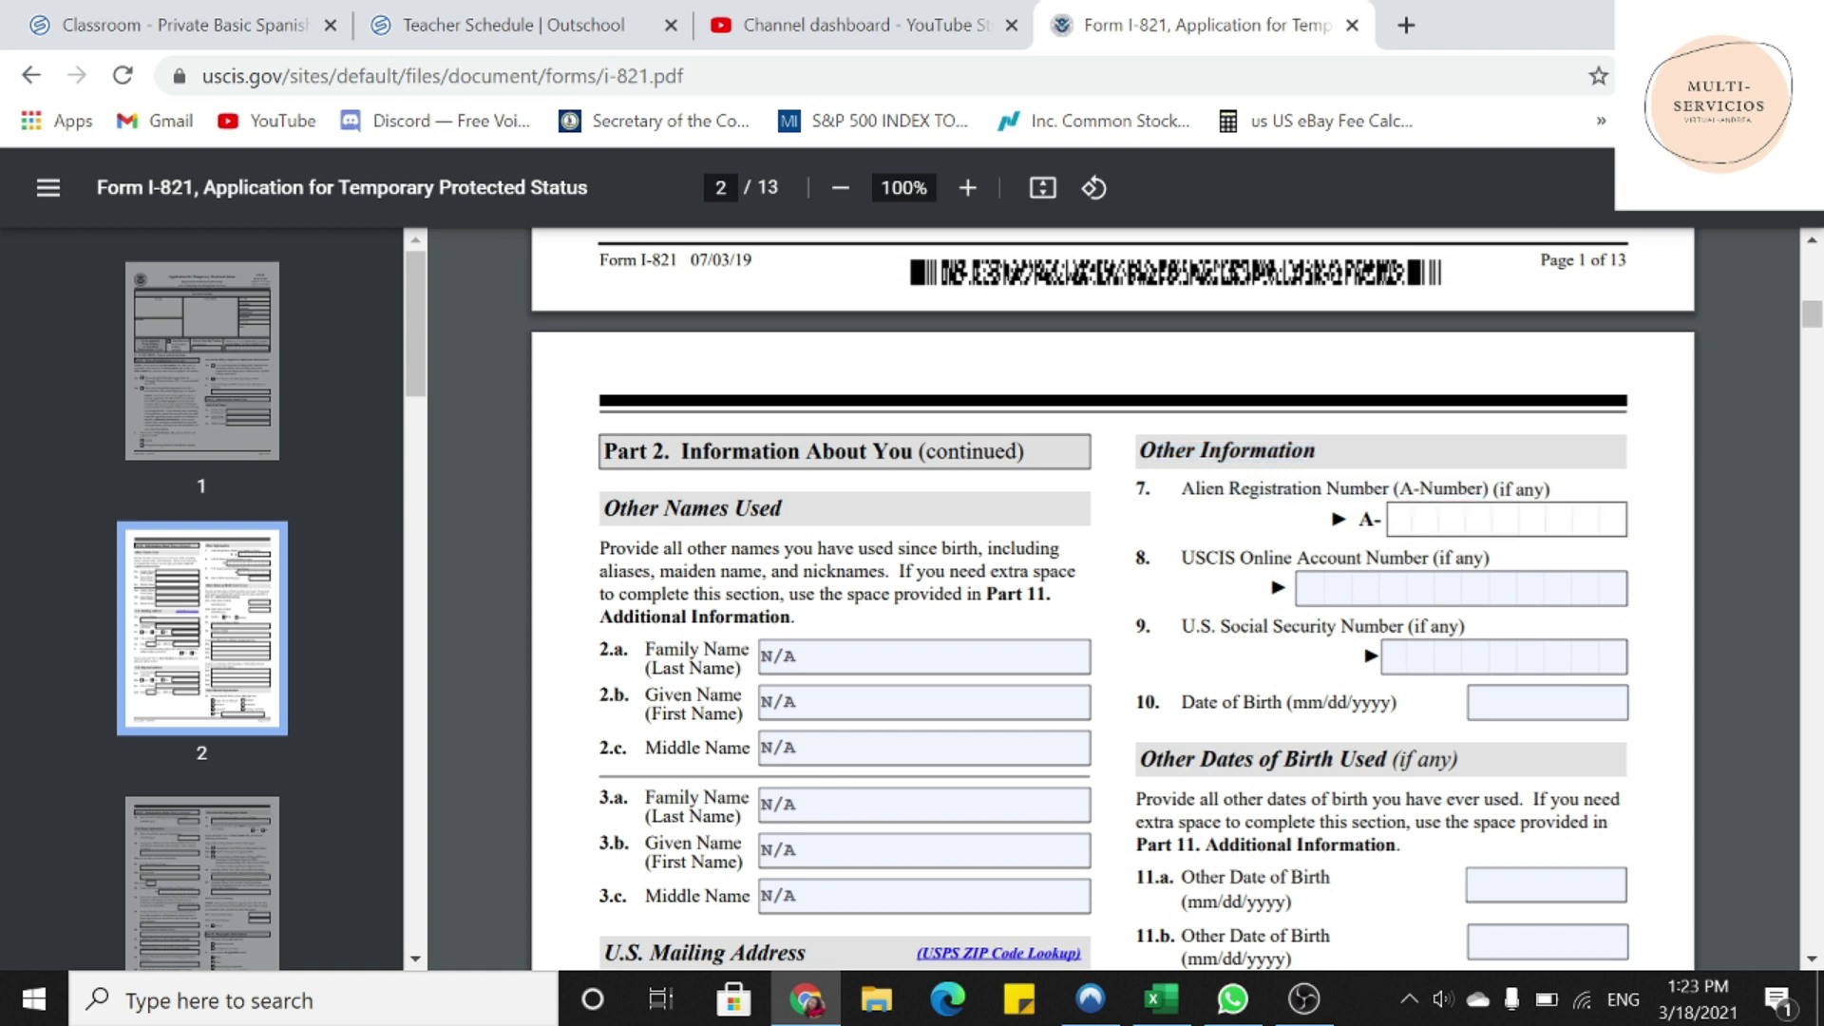
text(000000000)
click(1303, 589)
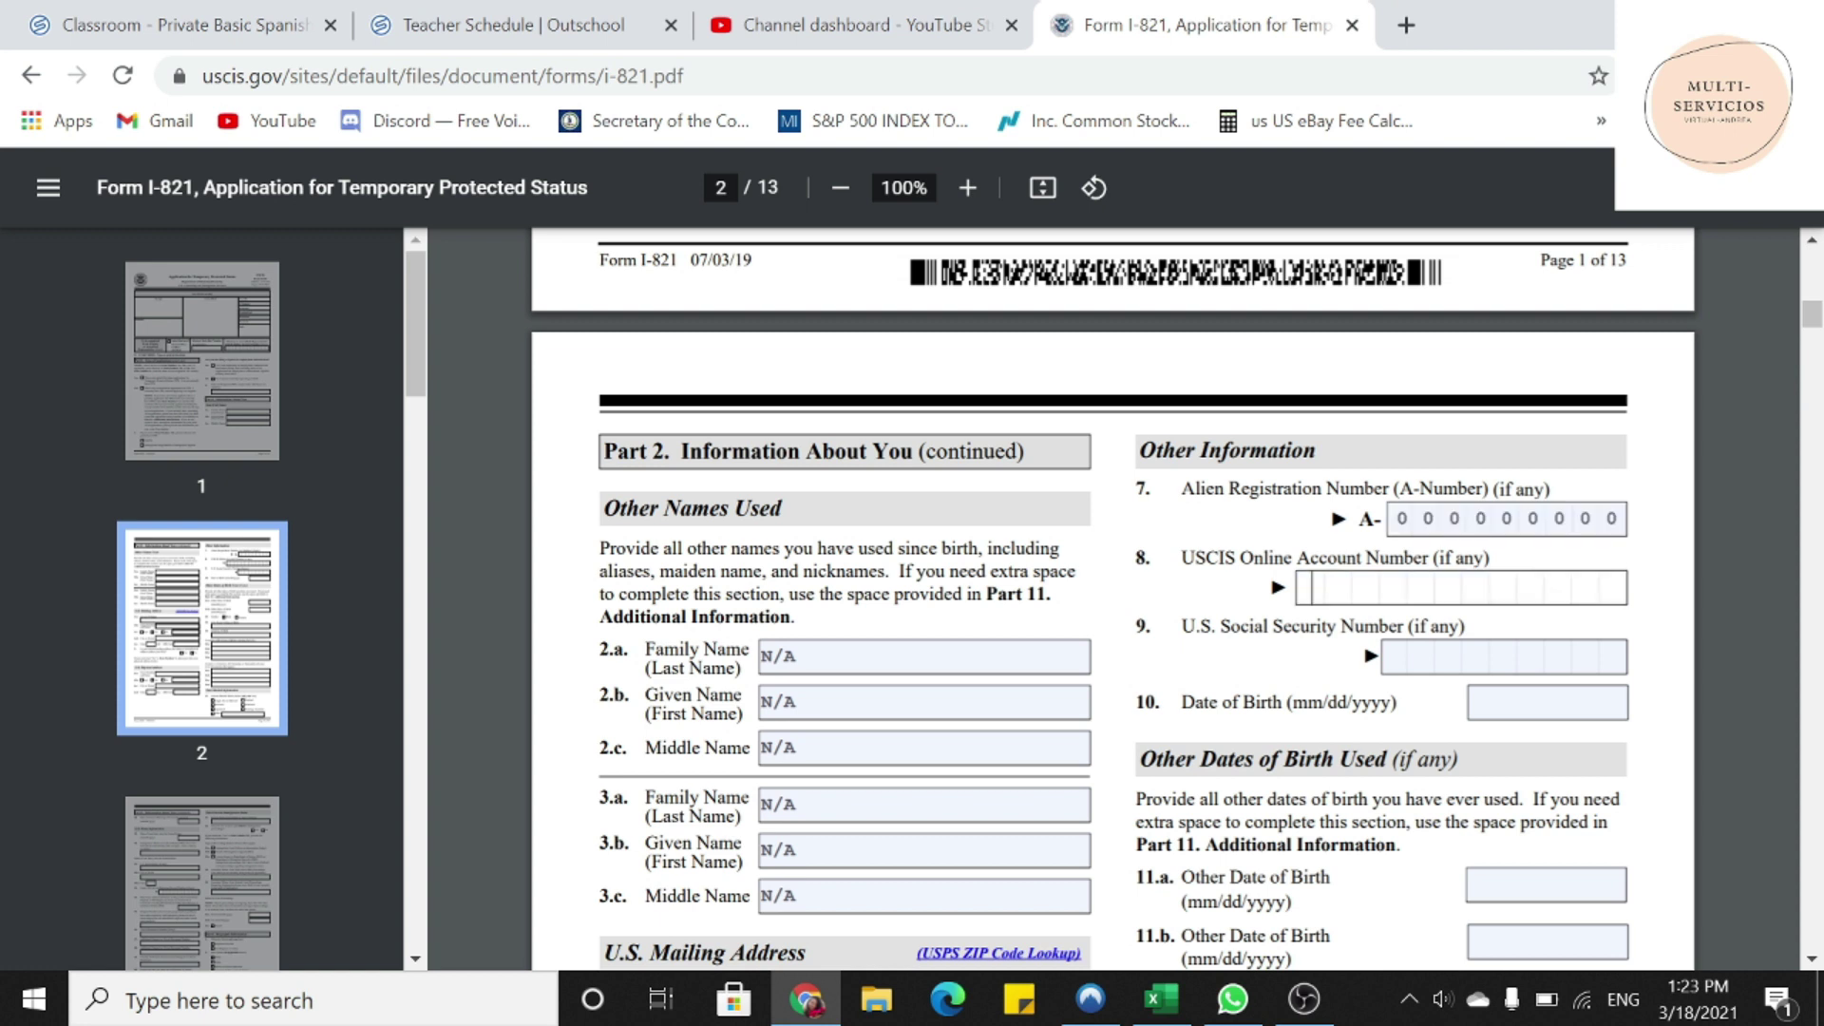
- Enter 01/01/1990 as the date of birth
drag(1182, 557, 1357, 558)
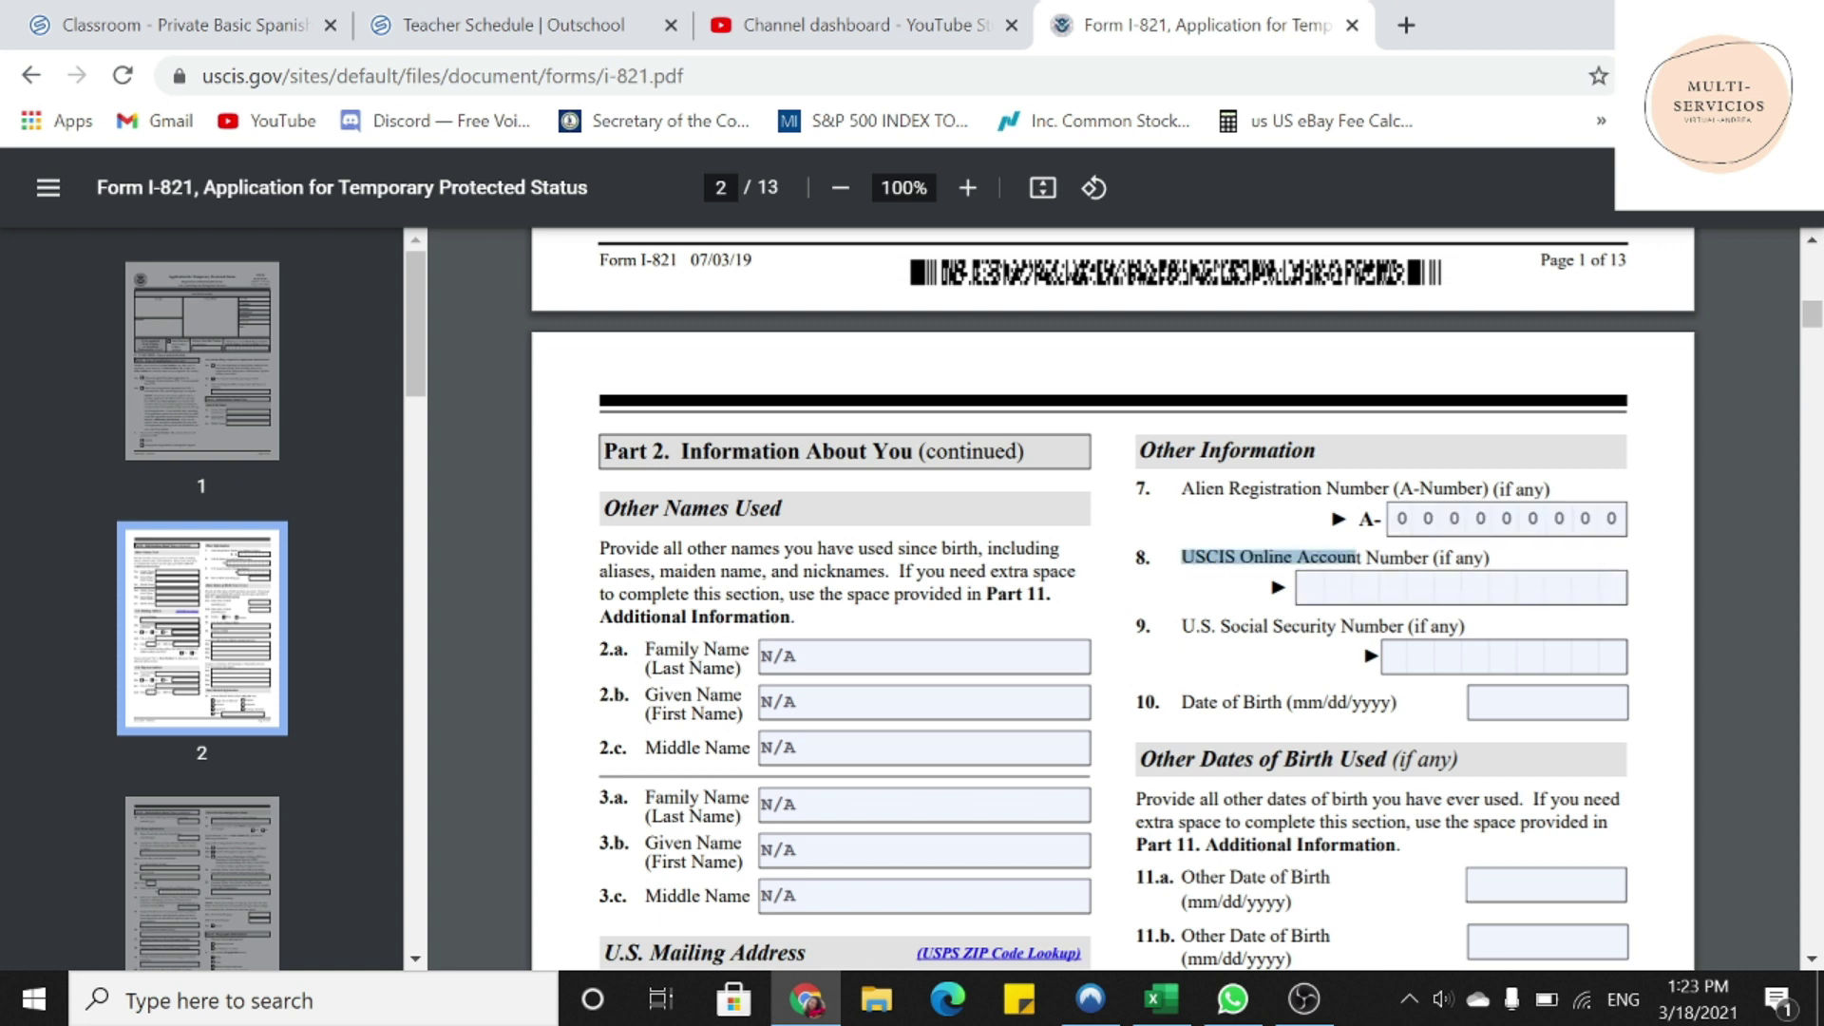
drag(1182, 625, 1414, 626)
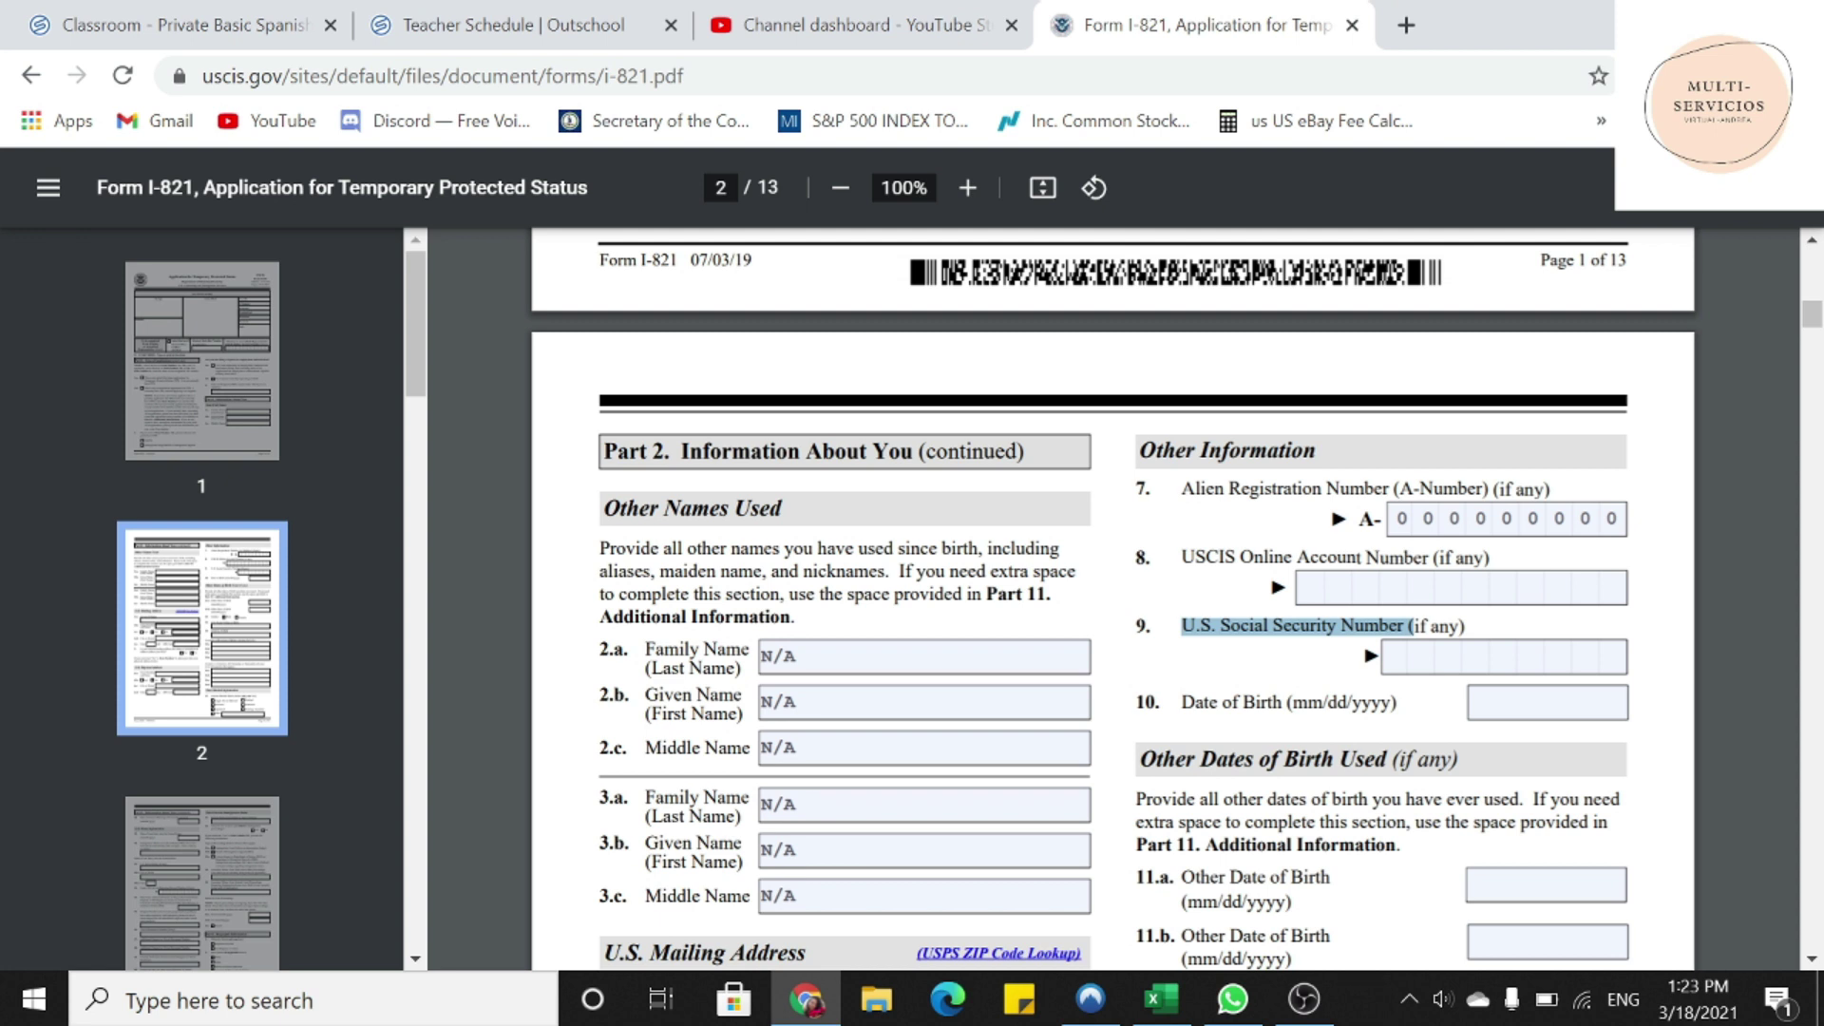
drag(1182, 703, 1397, 702)
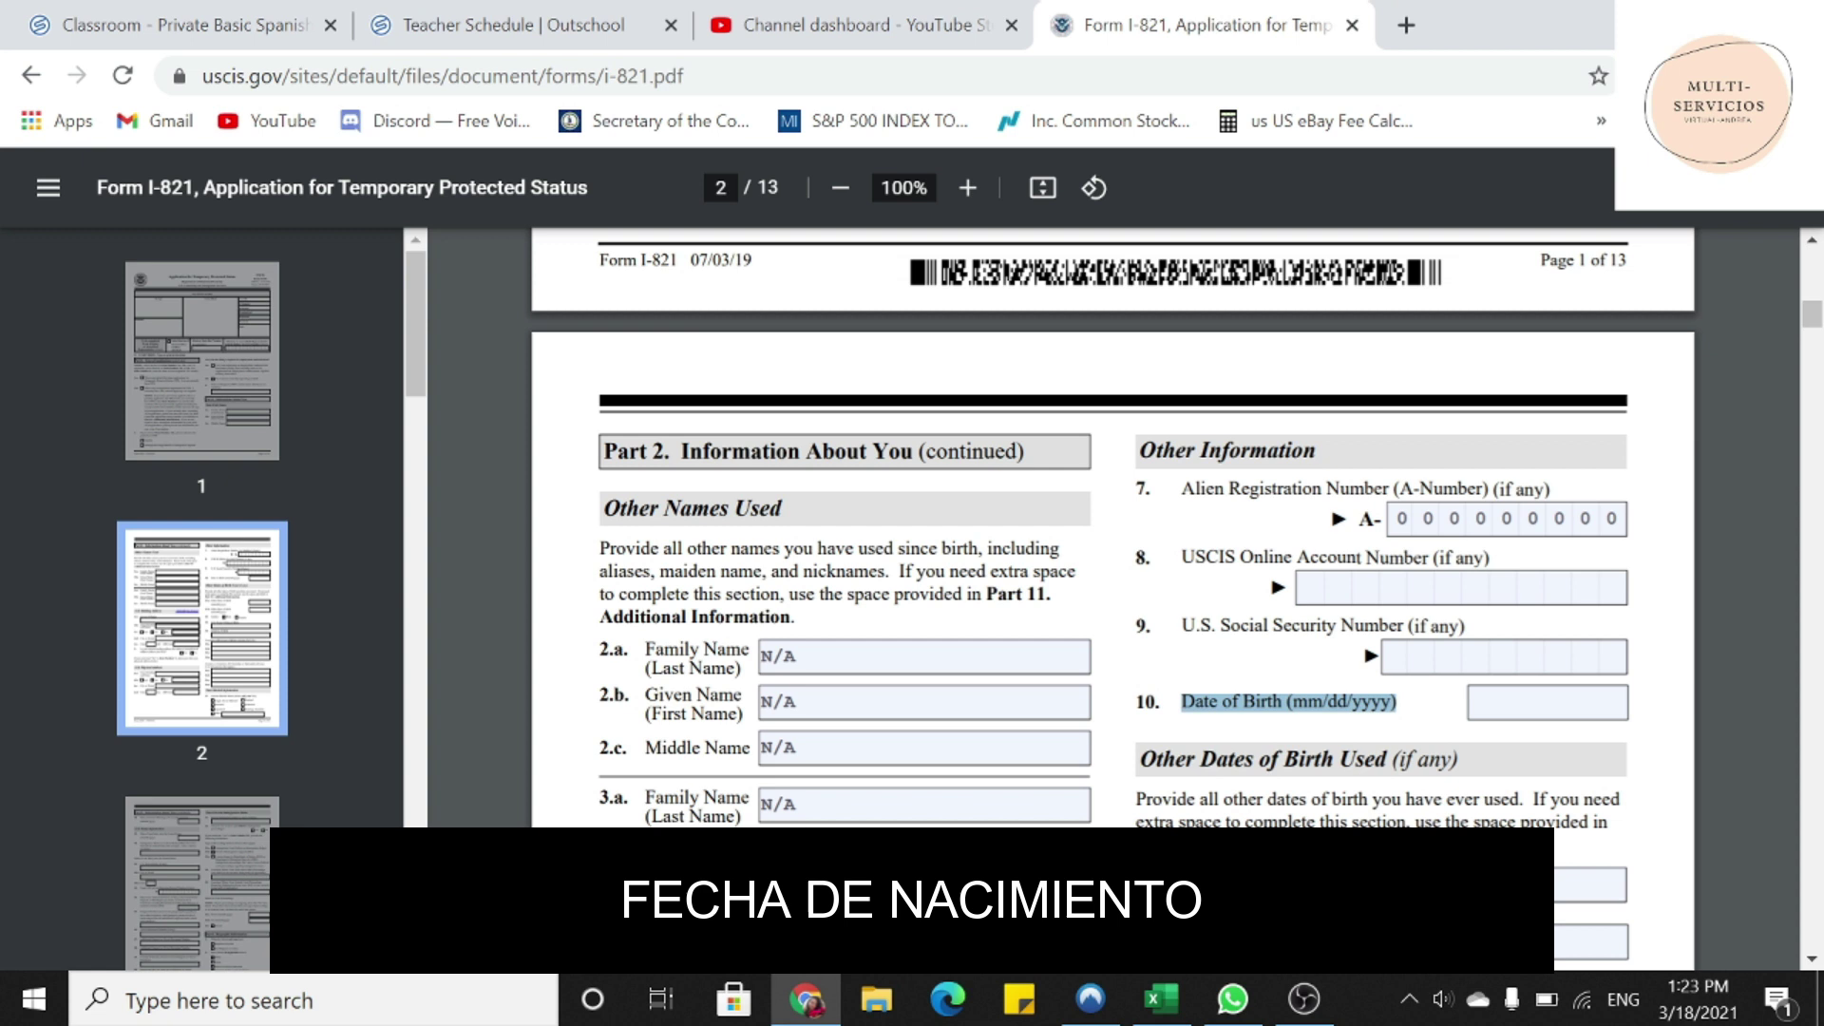
click(1548, 703)
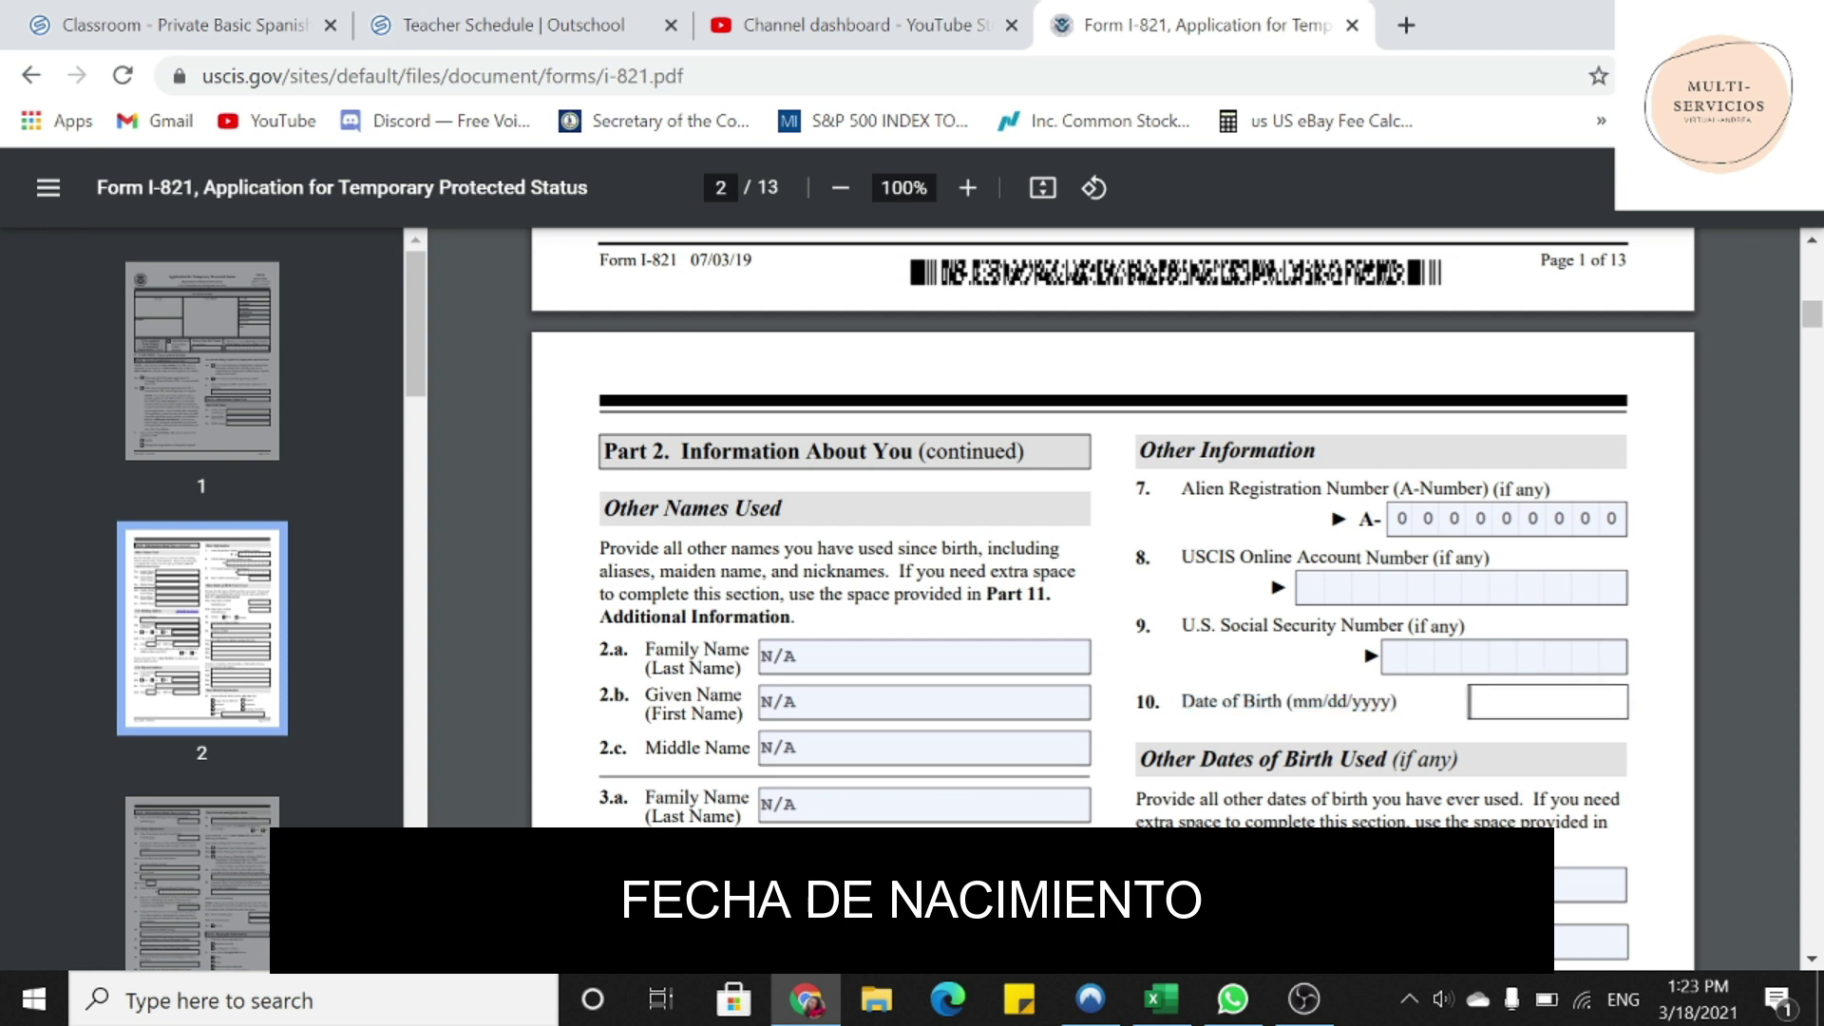
text(01/01/1)
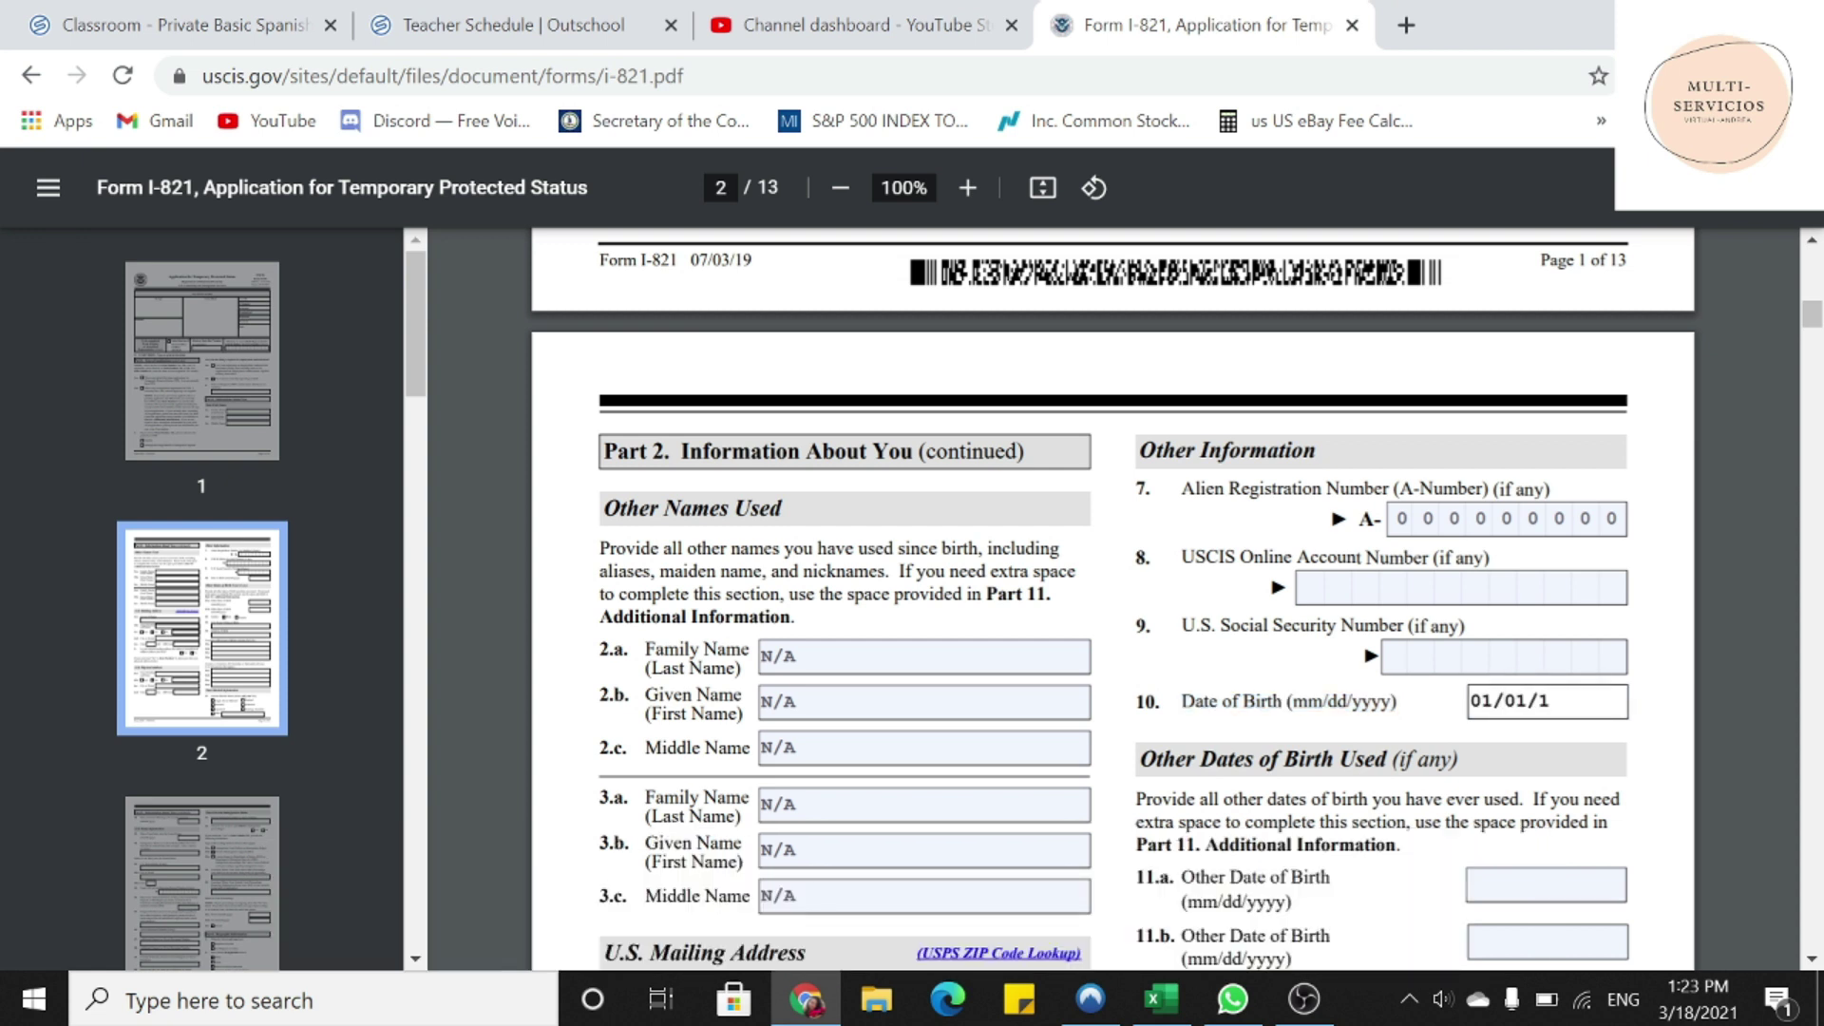
text(990)
- Enter N/A in Other Dates of Birth 11.a and 11.b and mark gender Female
scroll(1114, 608, down, 2)
scroll(1114, 608, down, 2)
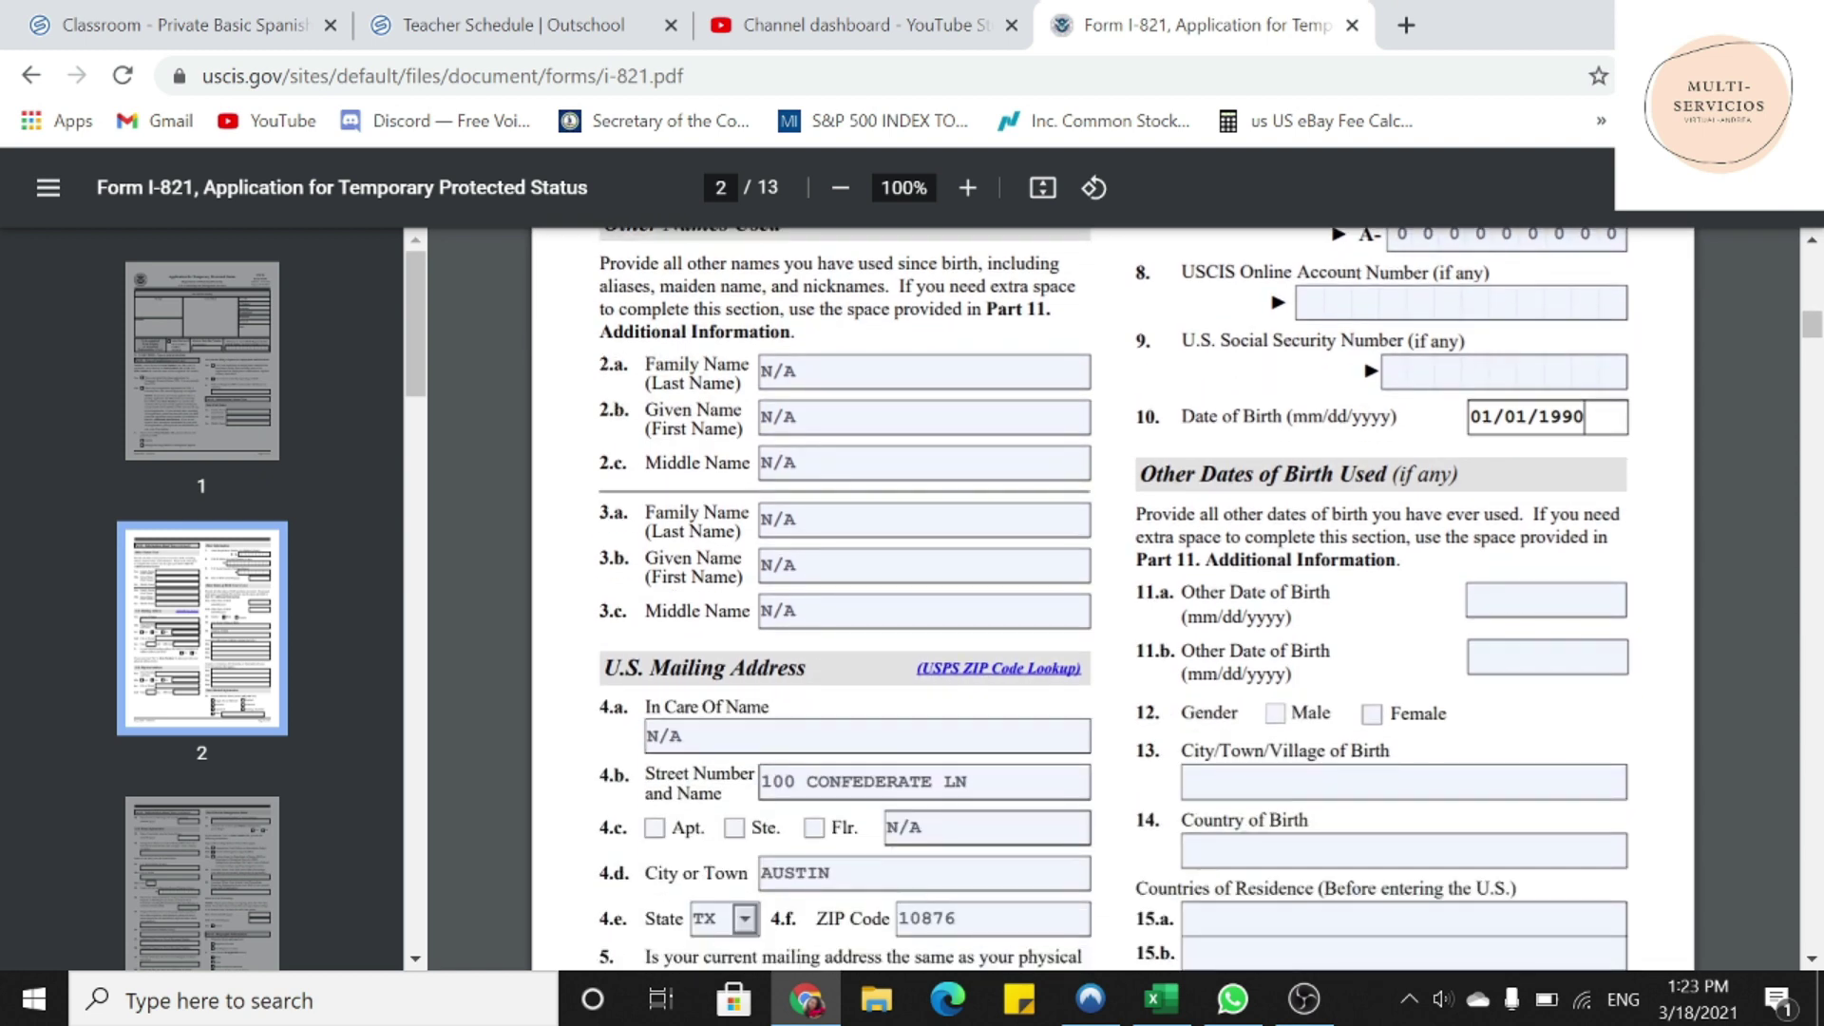
drag(1139, 474, 1459, 474)
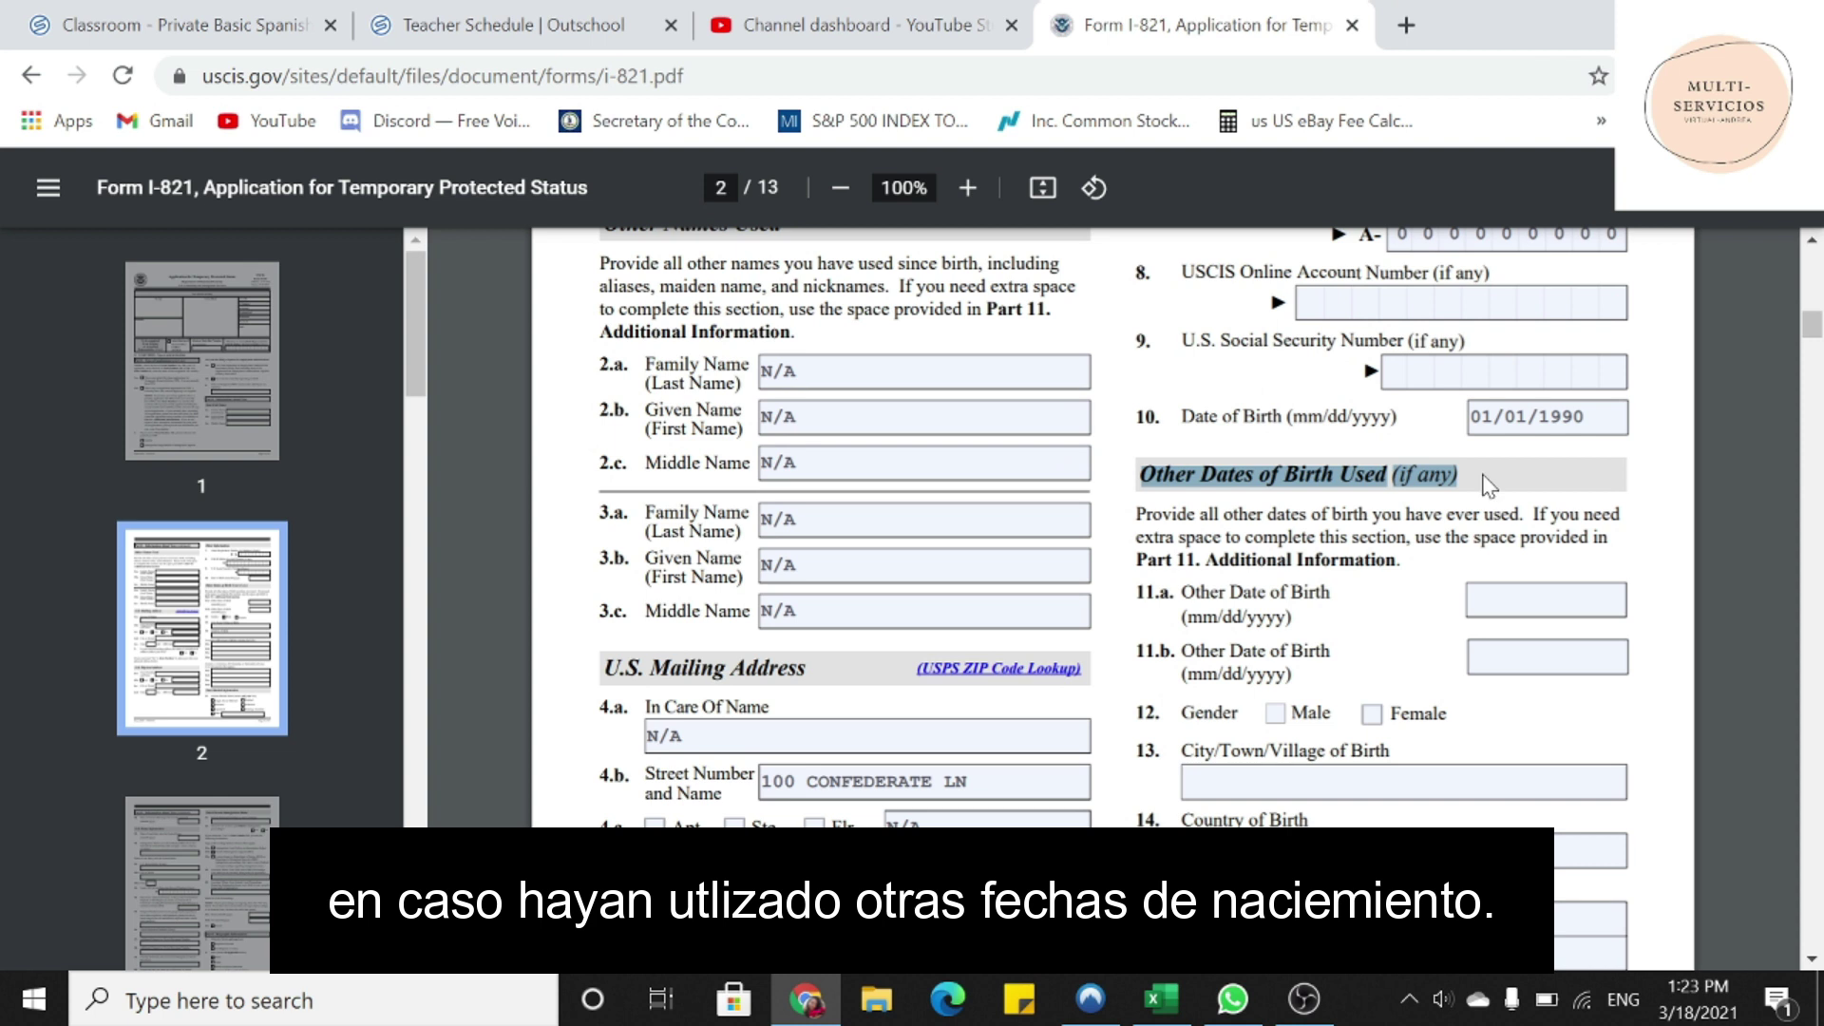
click(1497, 600)
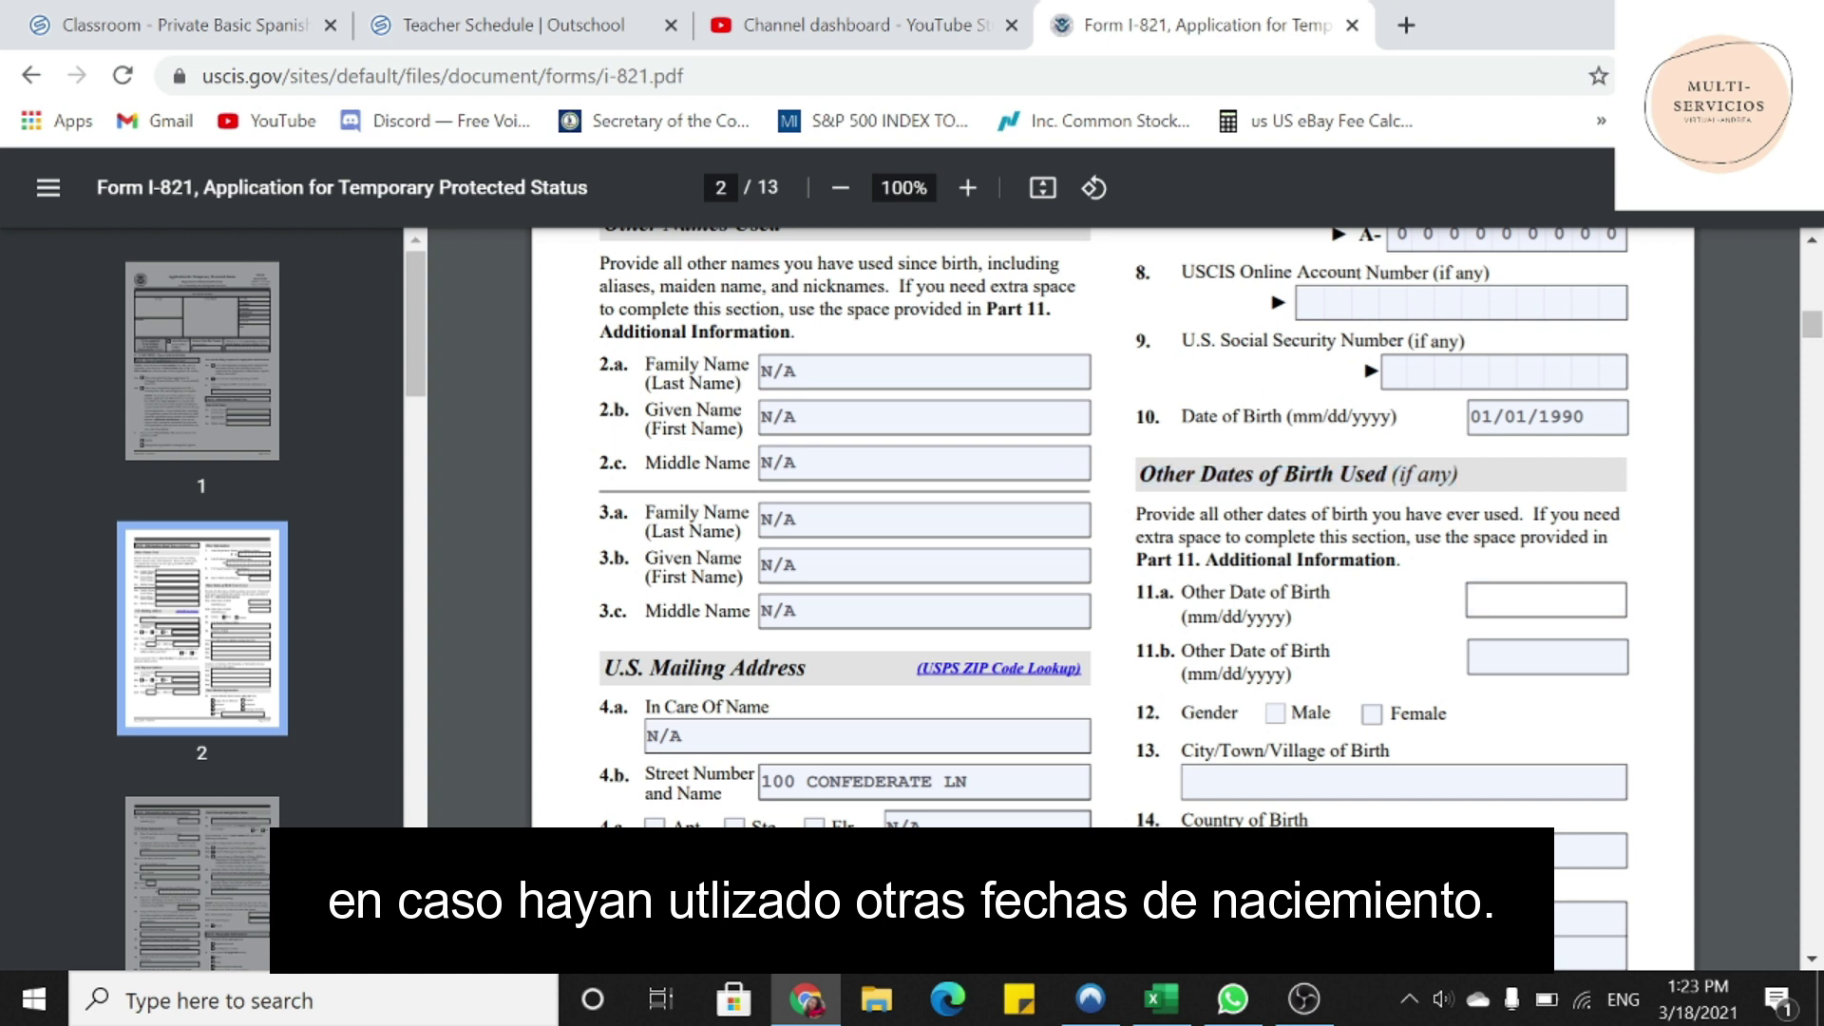
text(N/A)
key(Tab)
text(N/A)
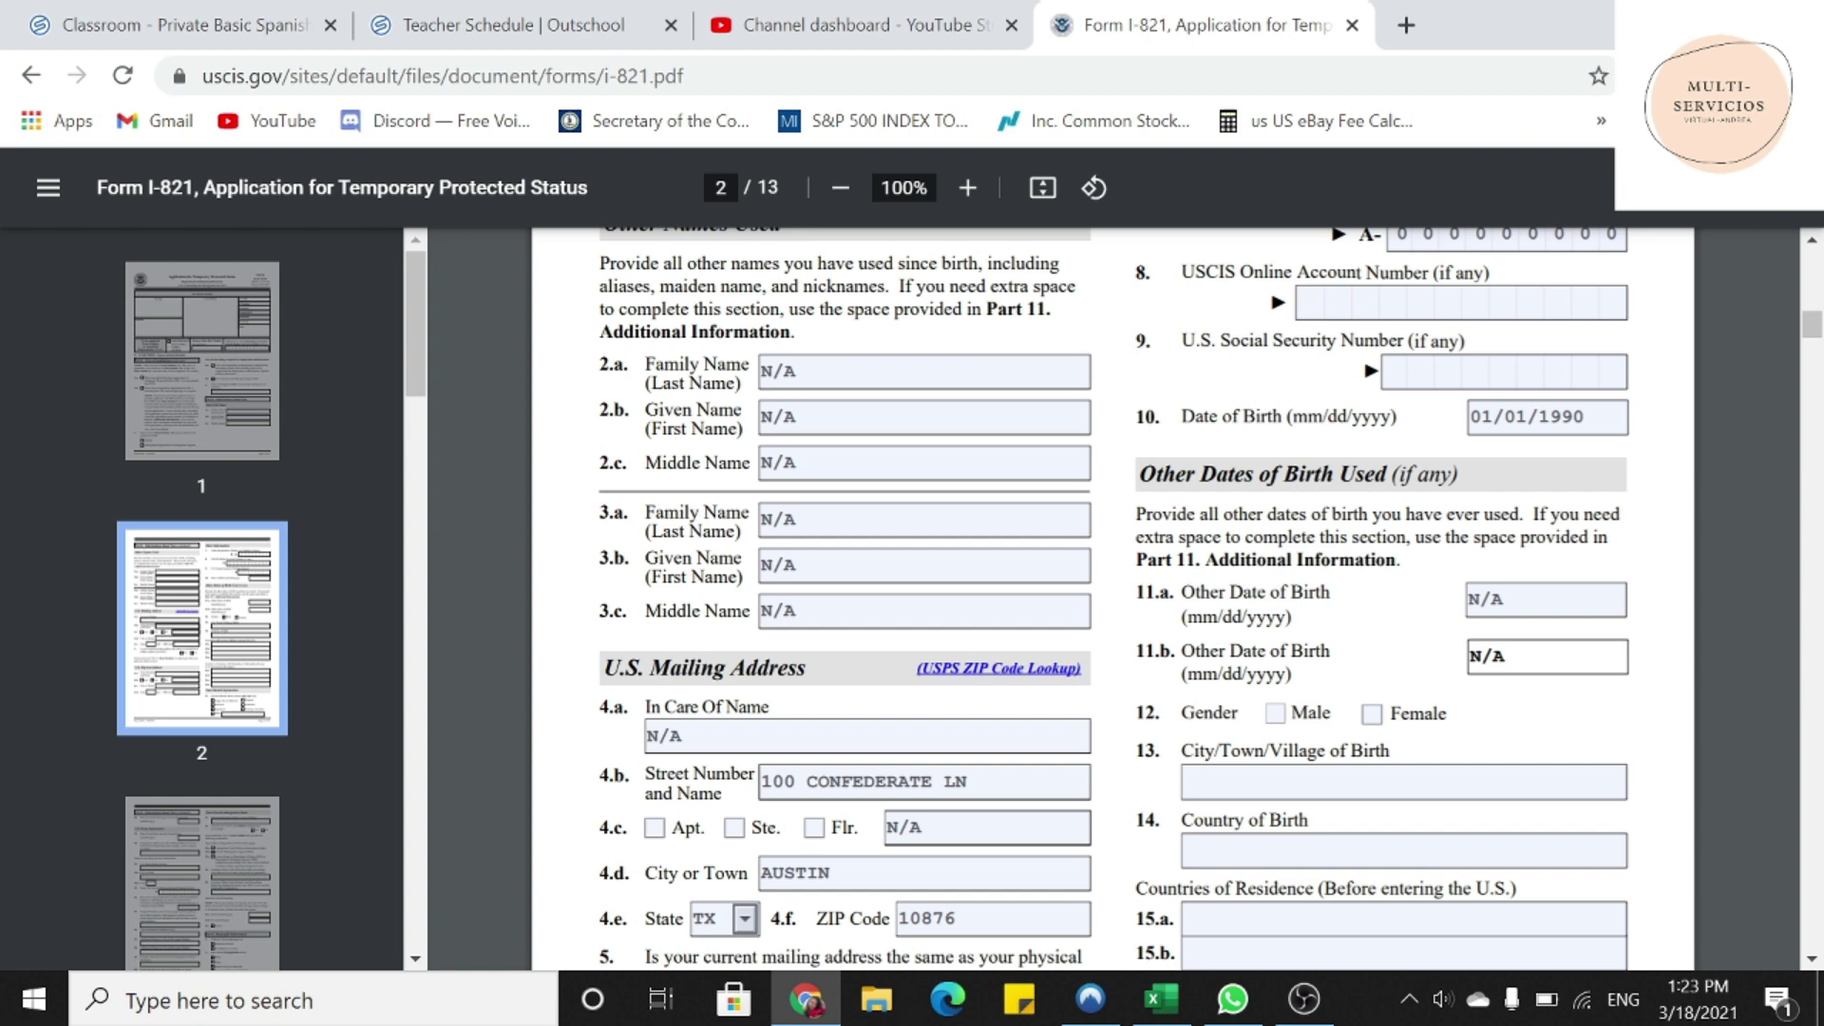
drag(1135, 713, 1239, 713)
click(1372, 714)
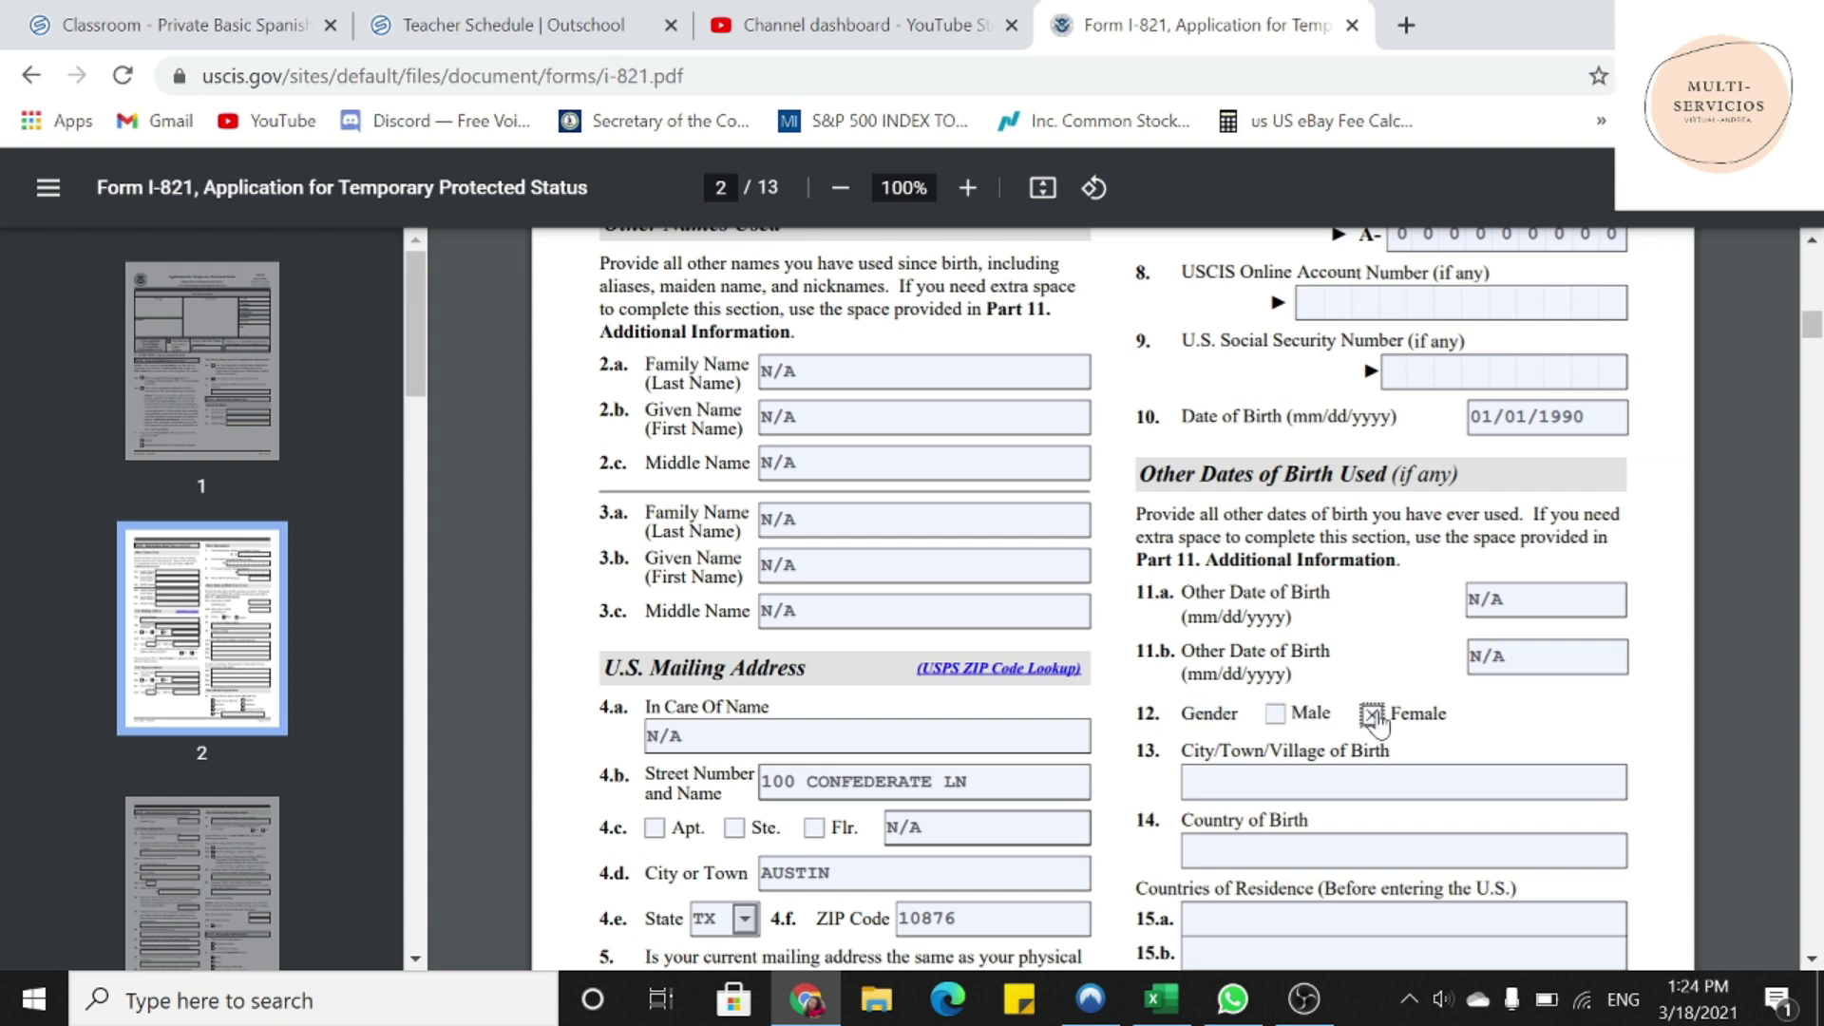
- Enter CUIDAD/PUEBLO as the city of birth
scroll(1374, 714, down, 2)
drag(1137, 609, 1181, 609)
click(1385, 609)
click(1330, 639)
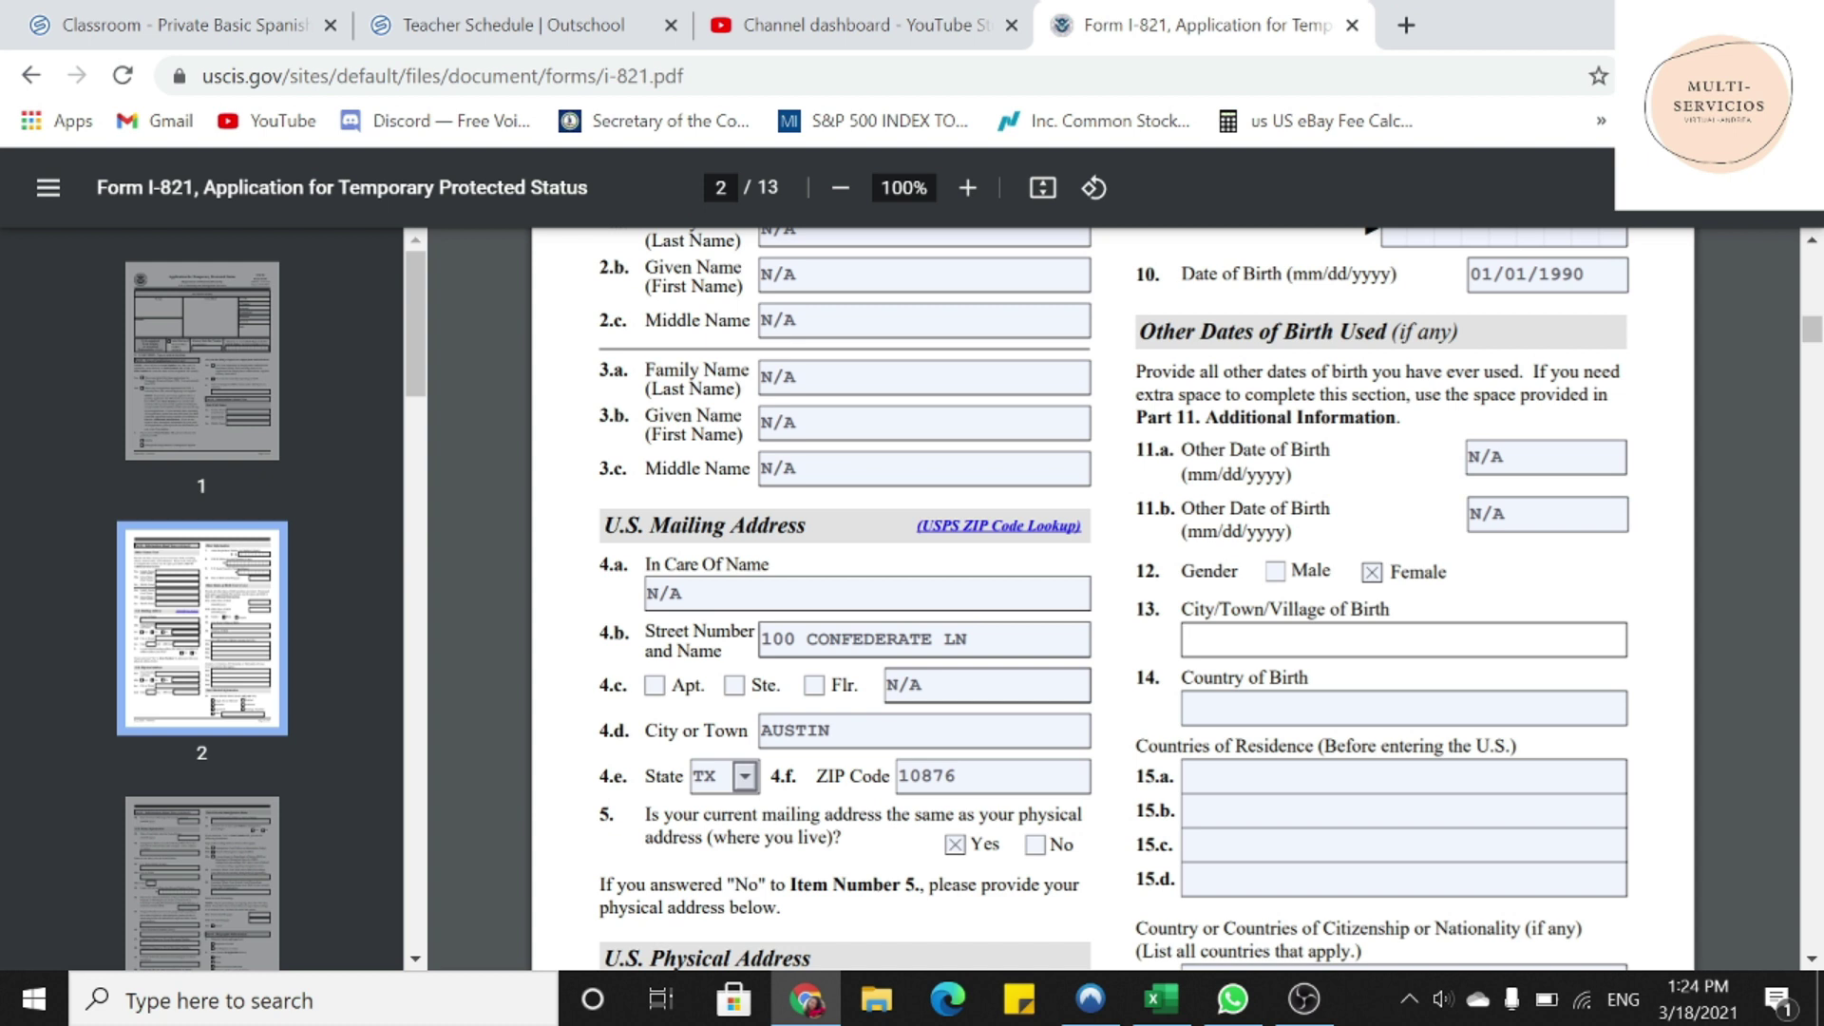
text(CUIDAD/PUEBLO)
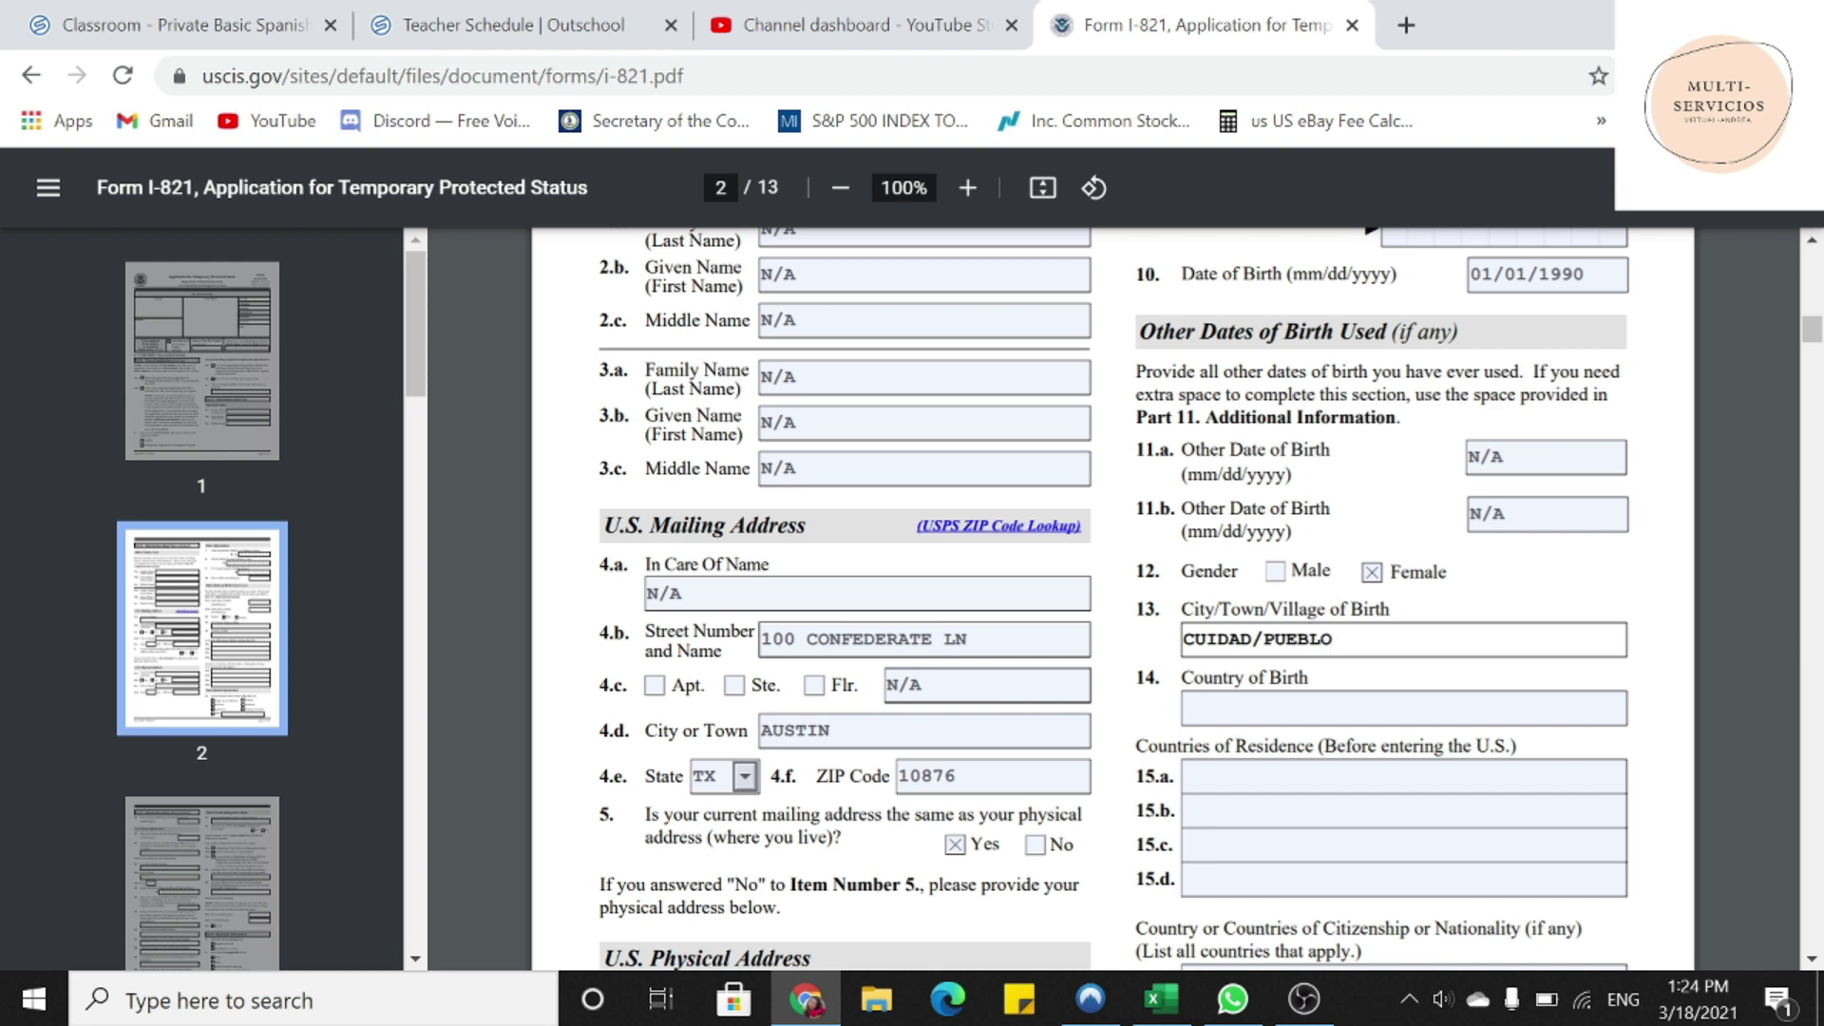
- Enter VENEZUELA as country of birth and first country of residence 15.a
drag(1117, 677, 1297, 678)
click(1235, 708)
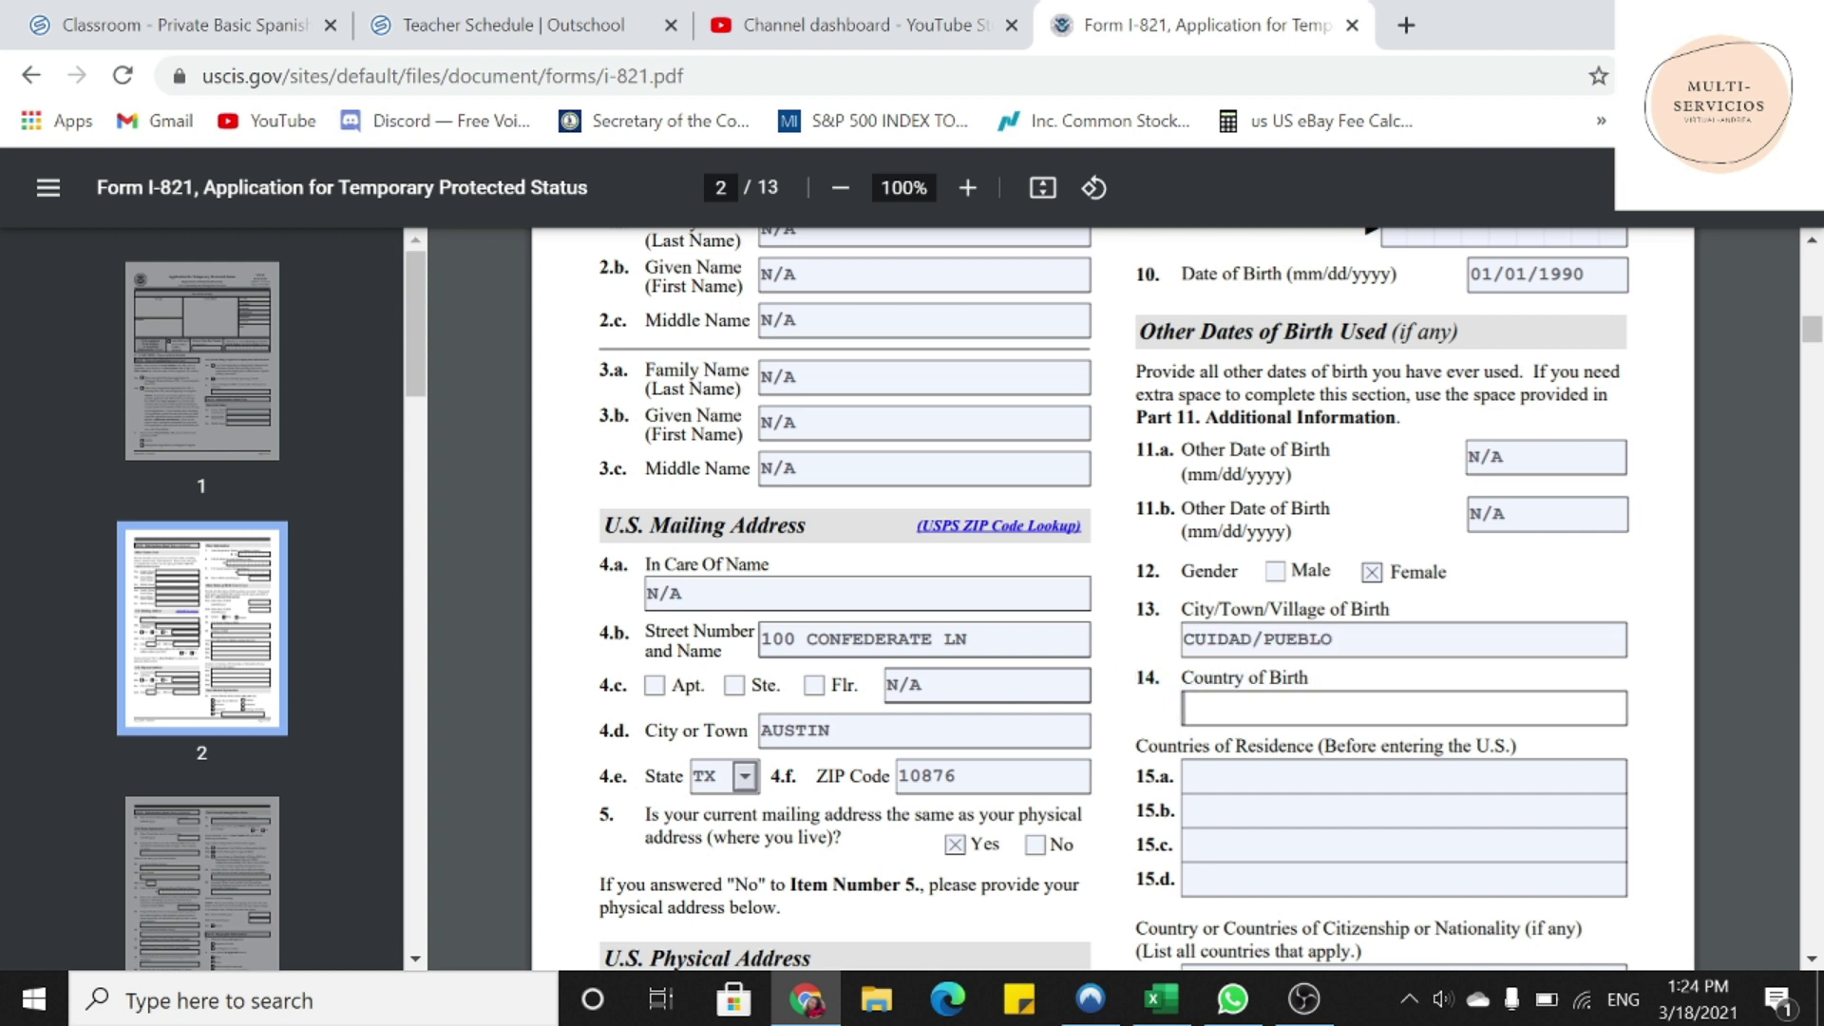
text(VENEZUELA)
drag(1136, 745, 1516, 747)
click(1190, 776)
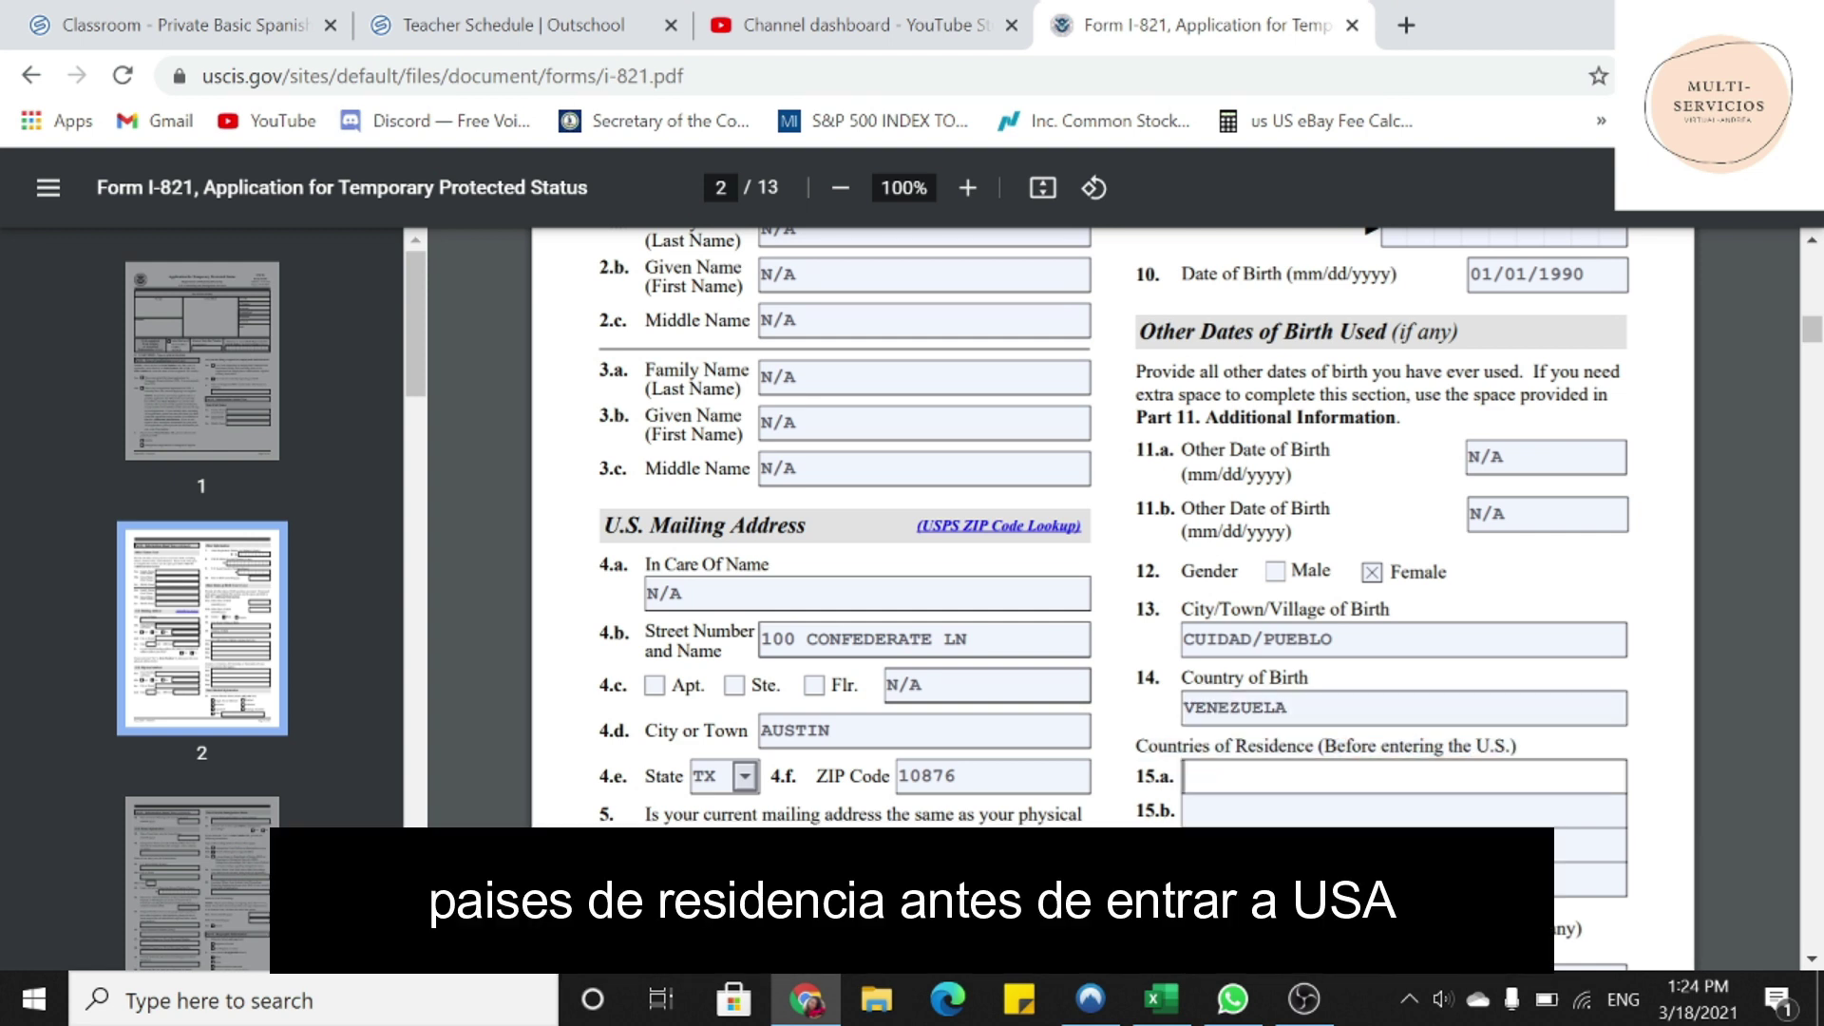
text(VENEZUELA)
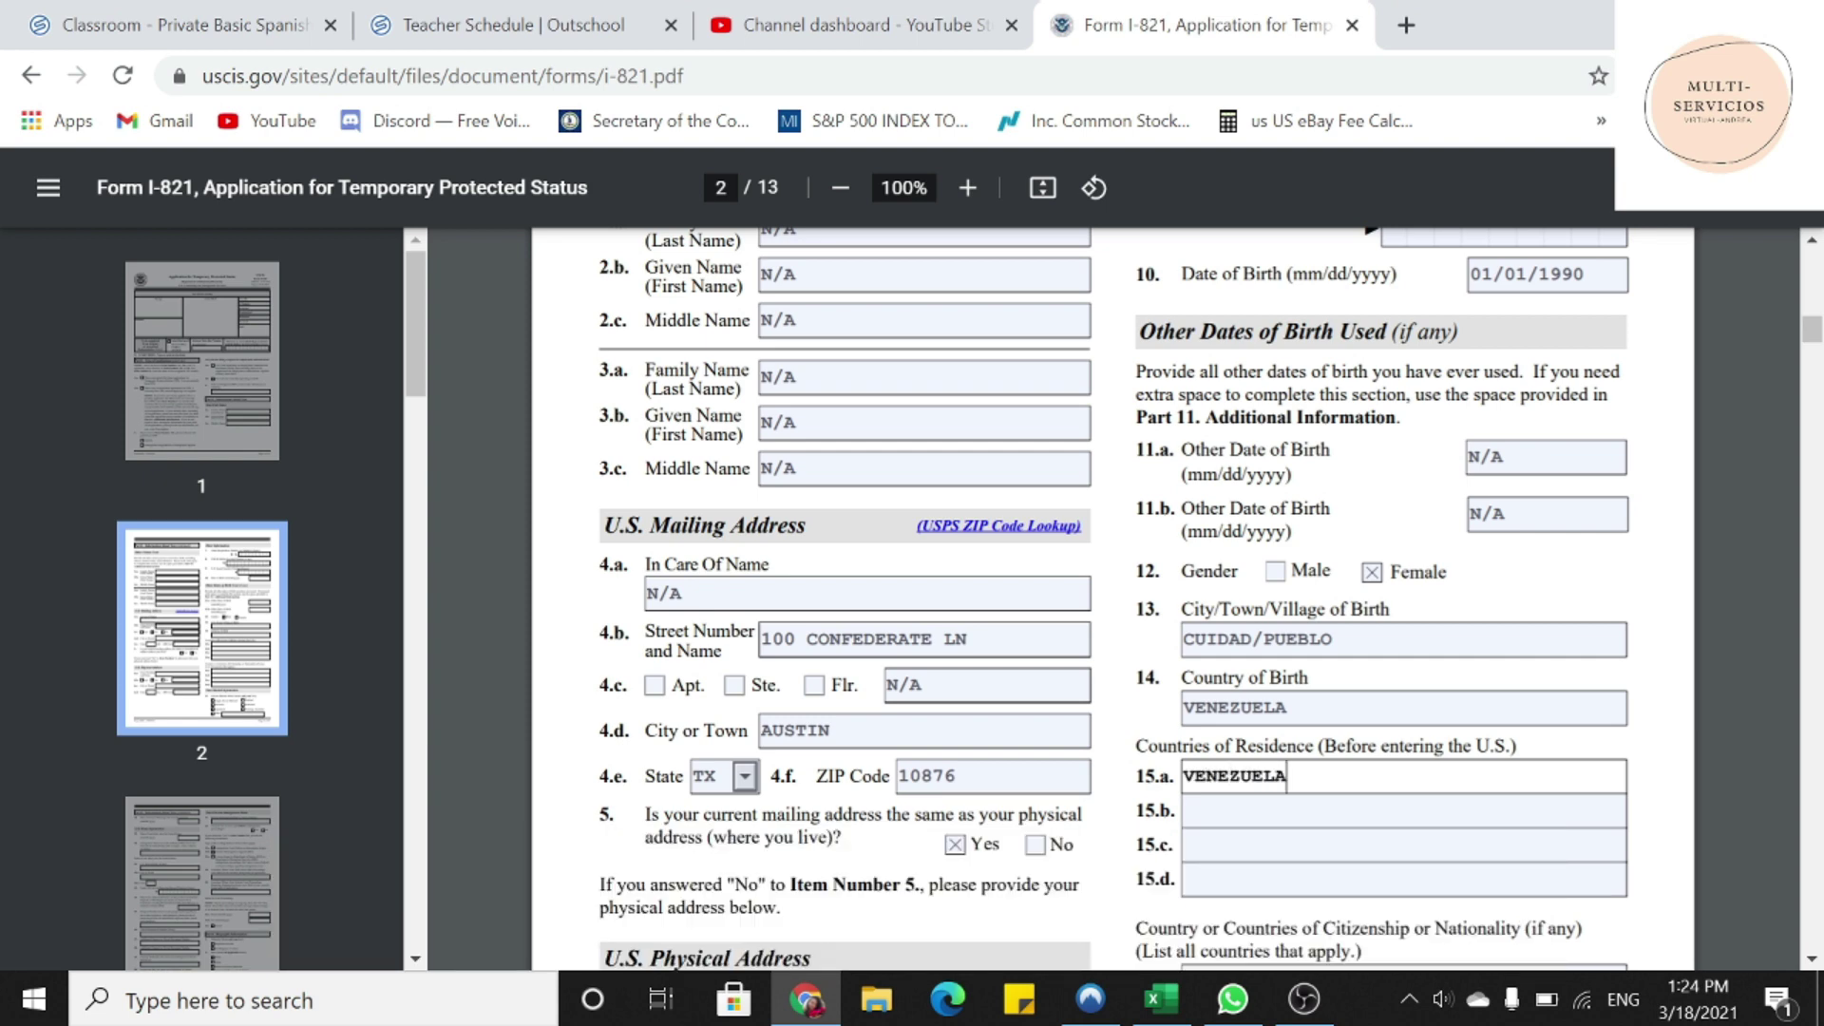
- Fill countries of residence 15.b, 15.c and 15.d with N/A
scroll(1111, 599, down, 2)
key(Tab)
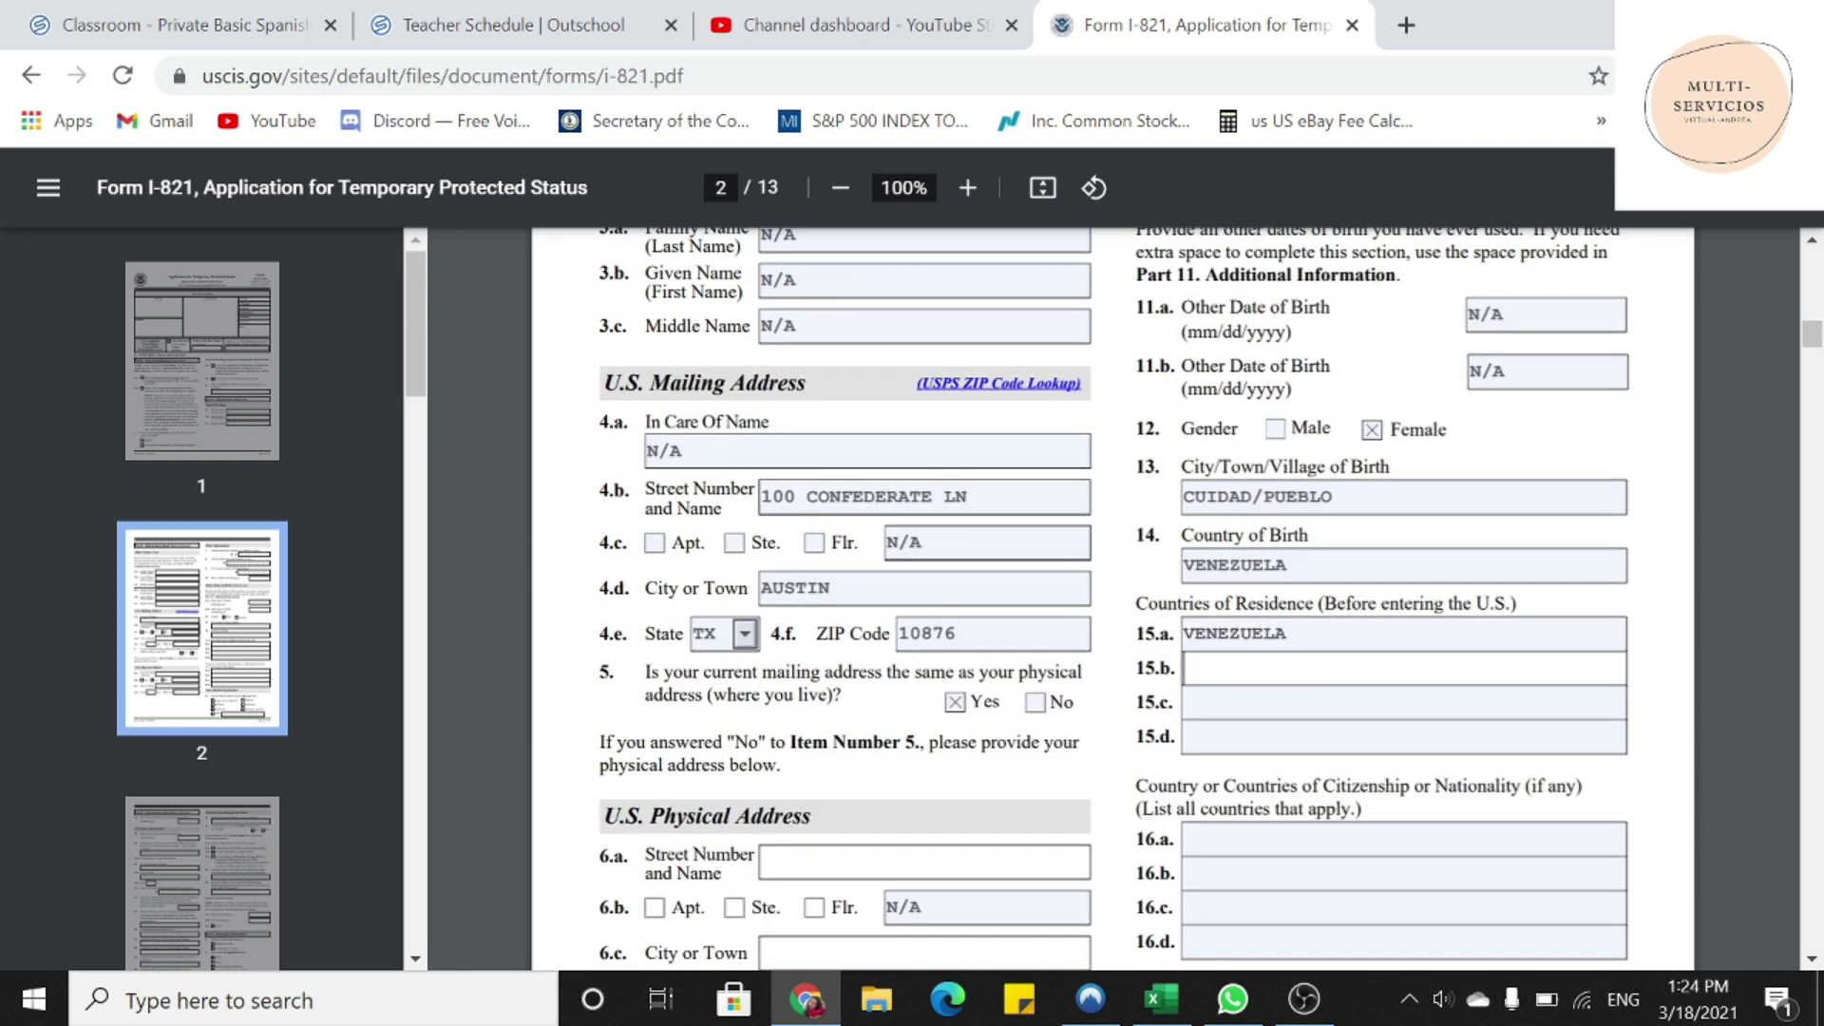
text(N/A)
key(Tab)
text(N/A)
key(Tab)
text(N/A)
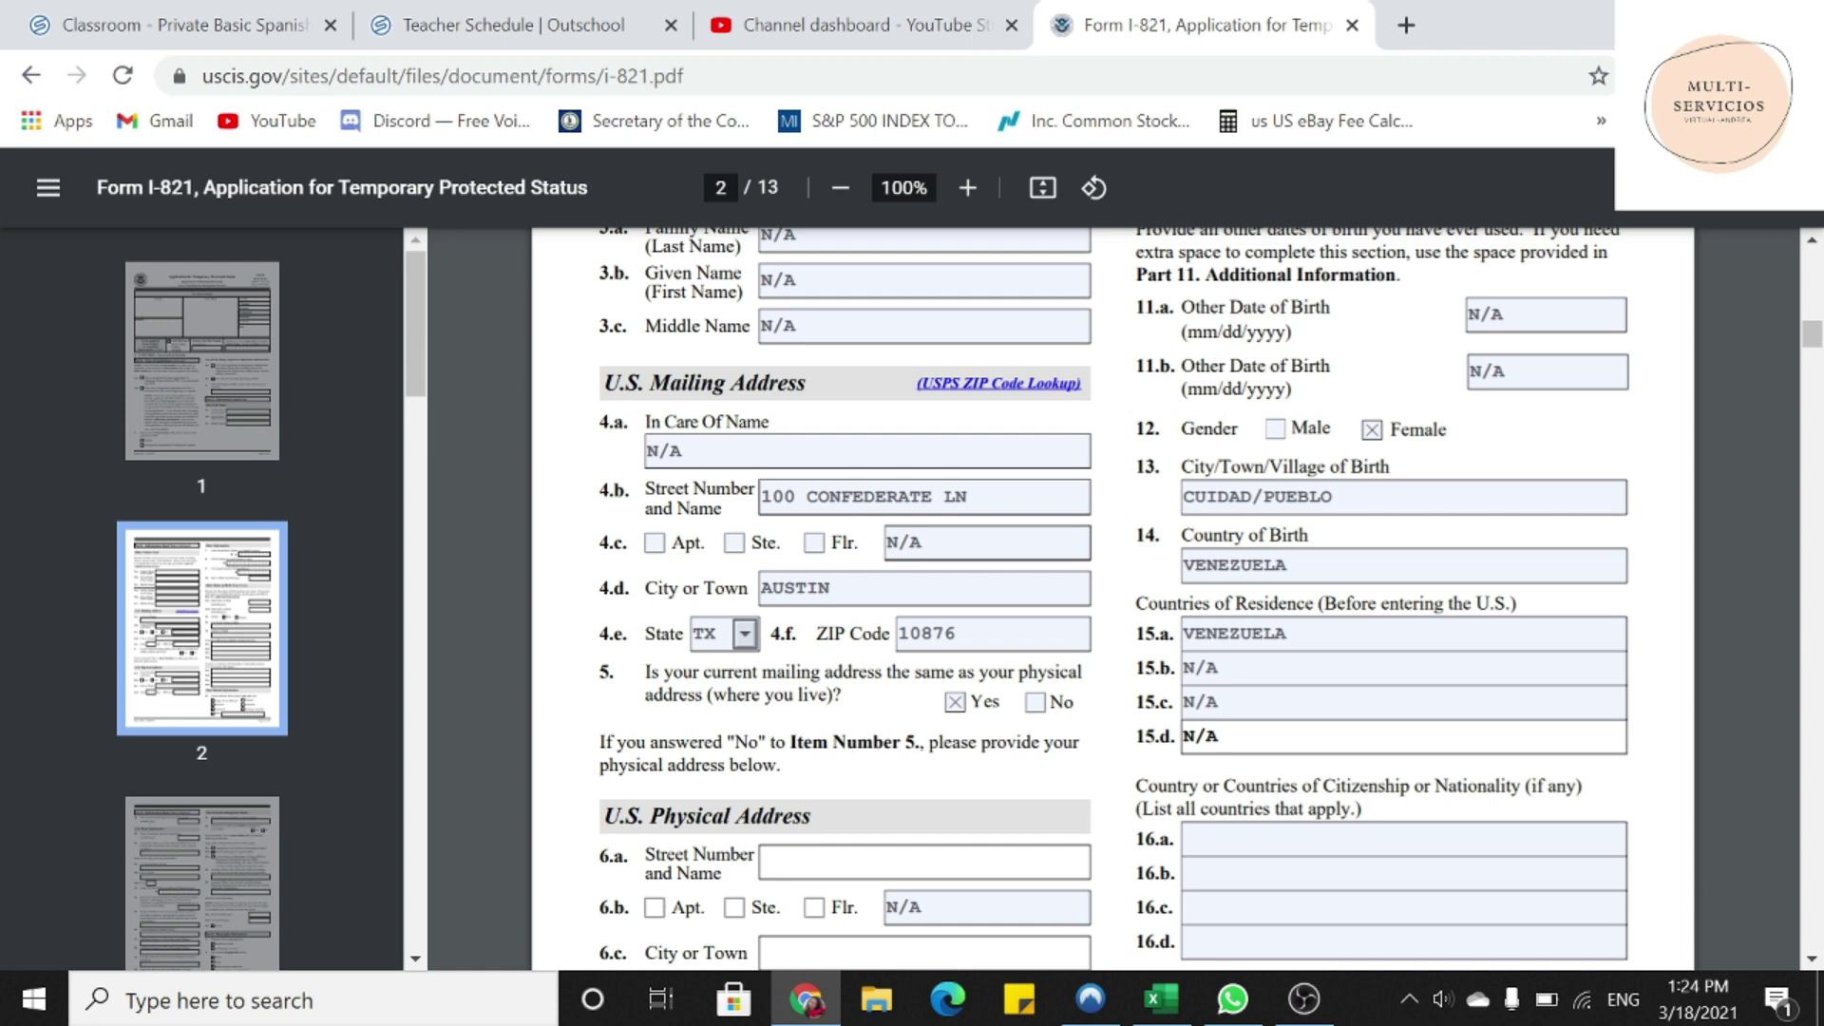
- Enter VENEZUELA as citizenship 16.a and N/A in 16.b through 16.d
scroll(1112, 599, down, 2)
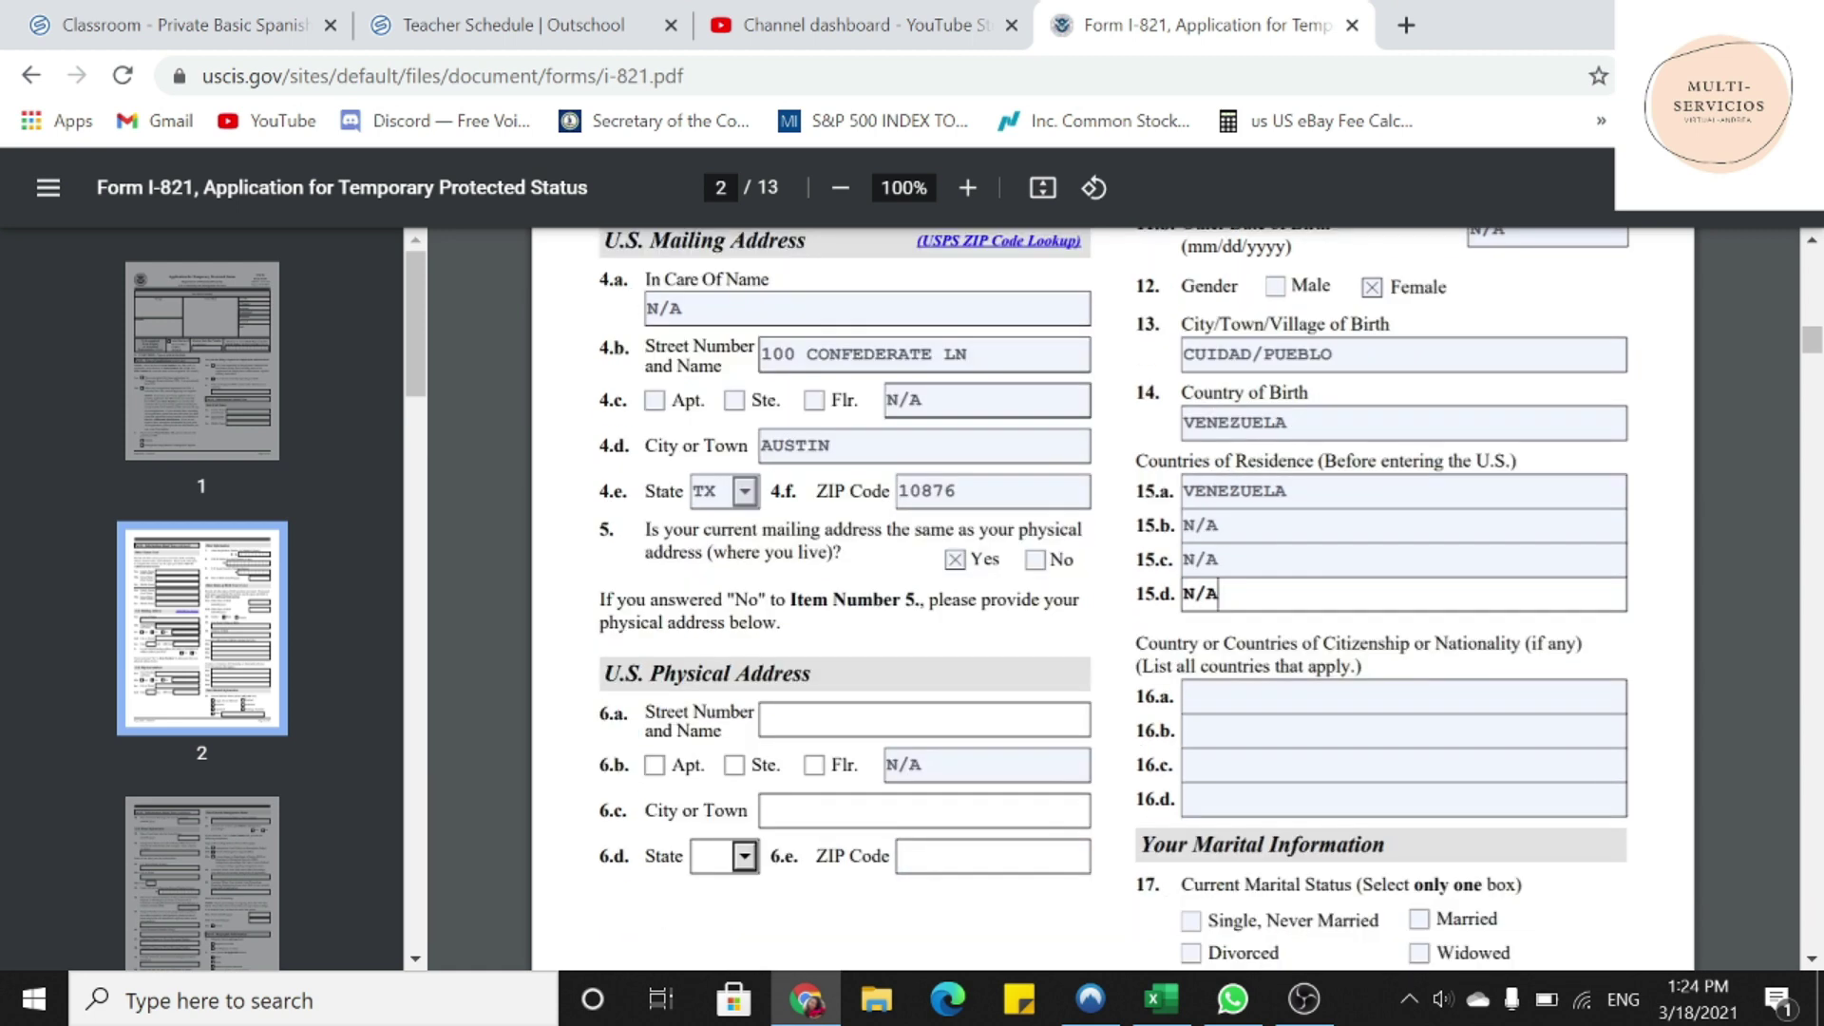
drag(1136, 644, 1394, 645)
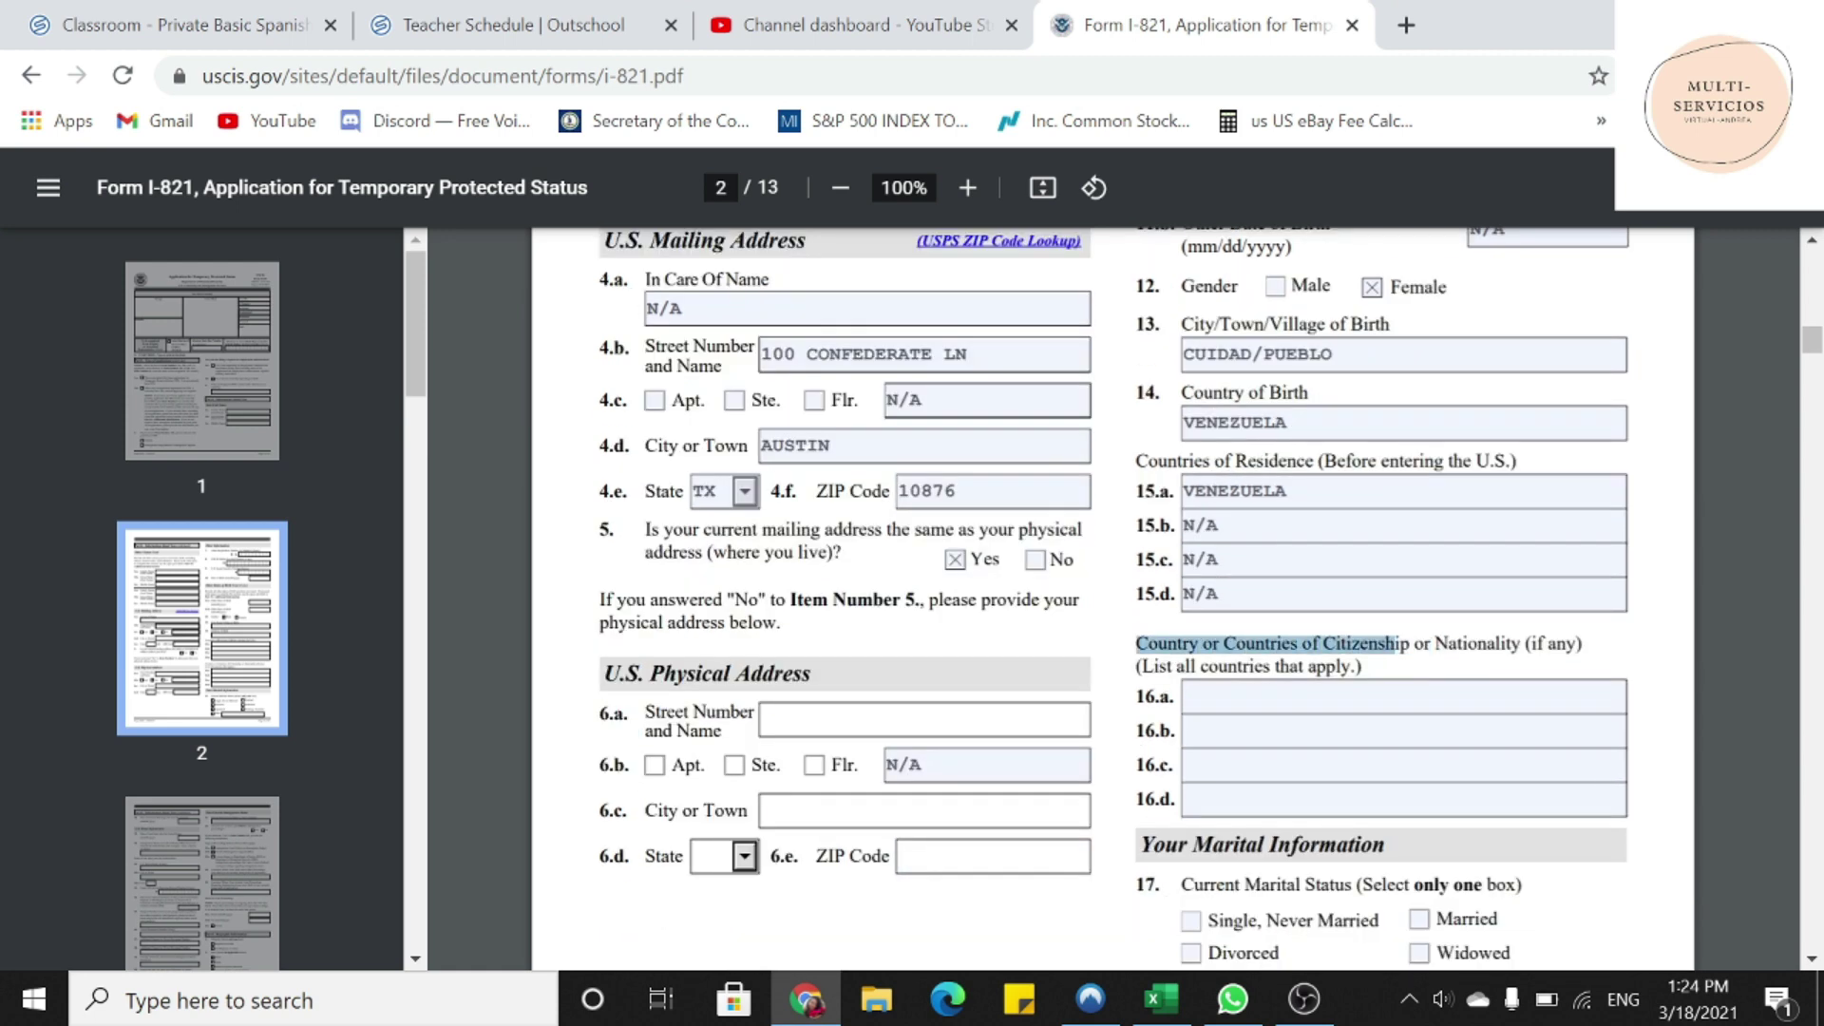
click(1236, 697)
text(VENEZUELA)
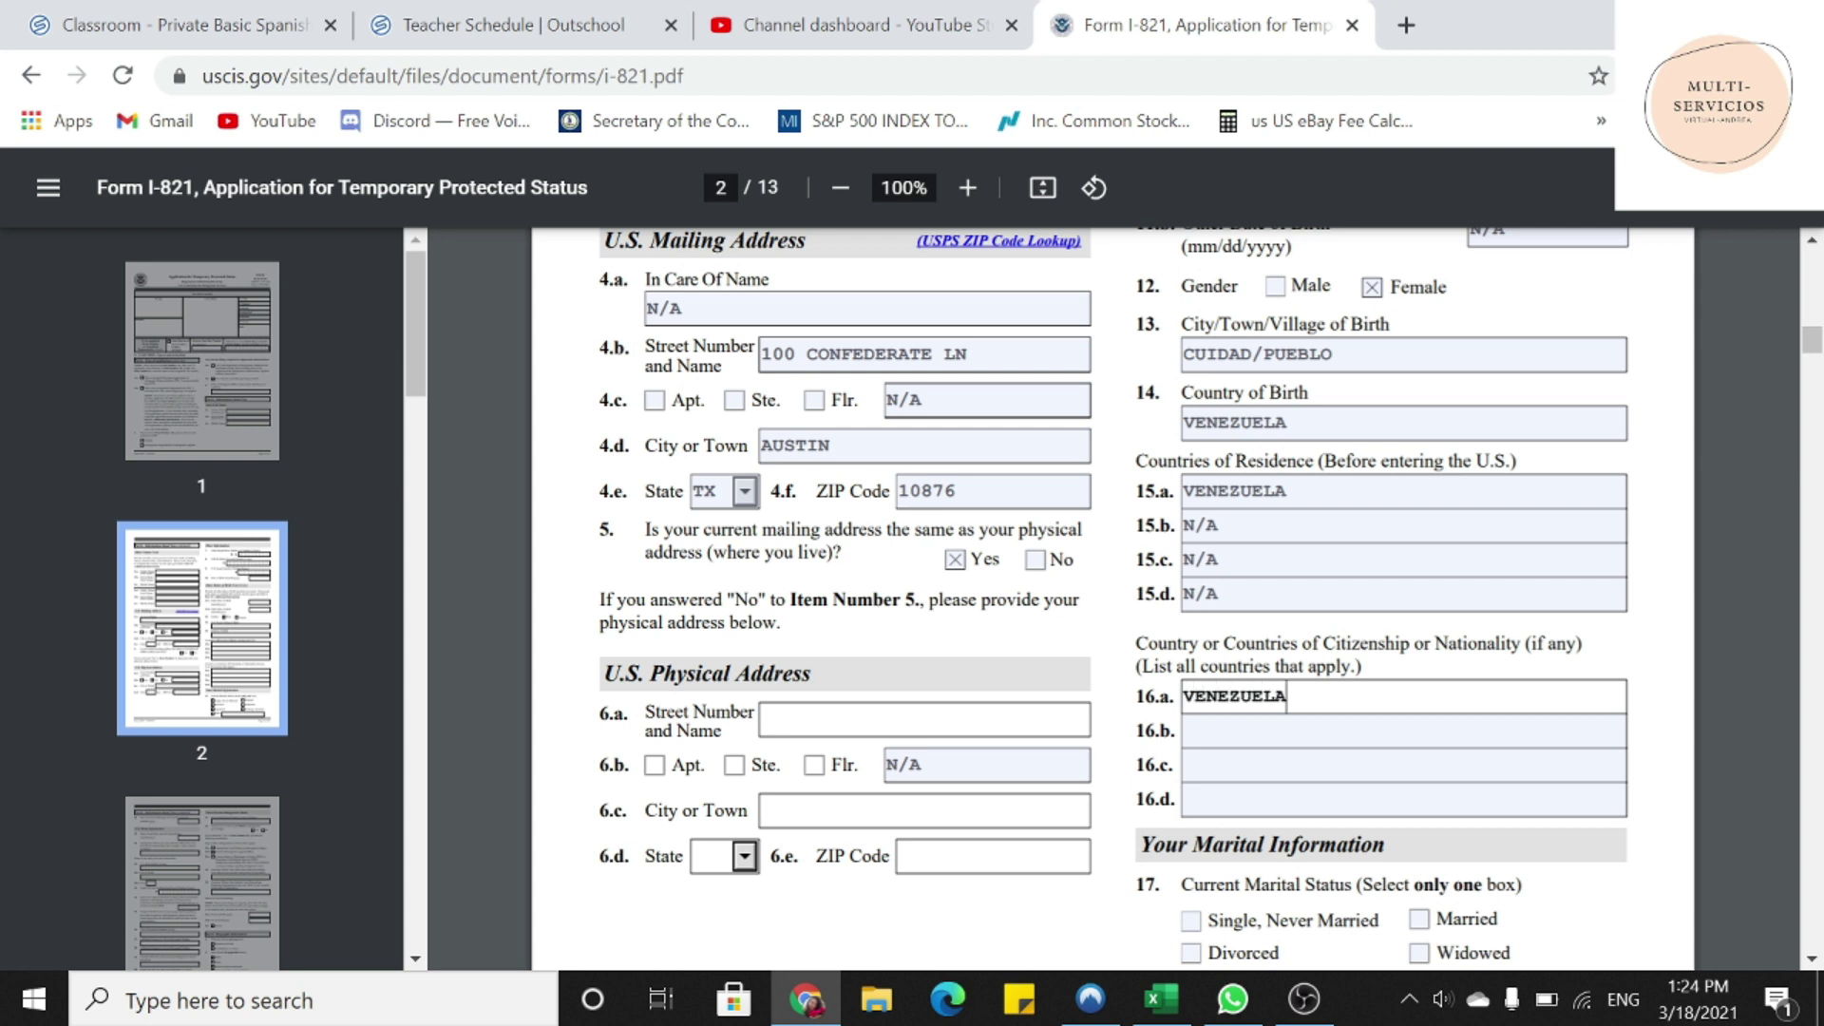
key(Tab)
text(N/A)
key(Tab)
text(N/A)
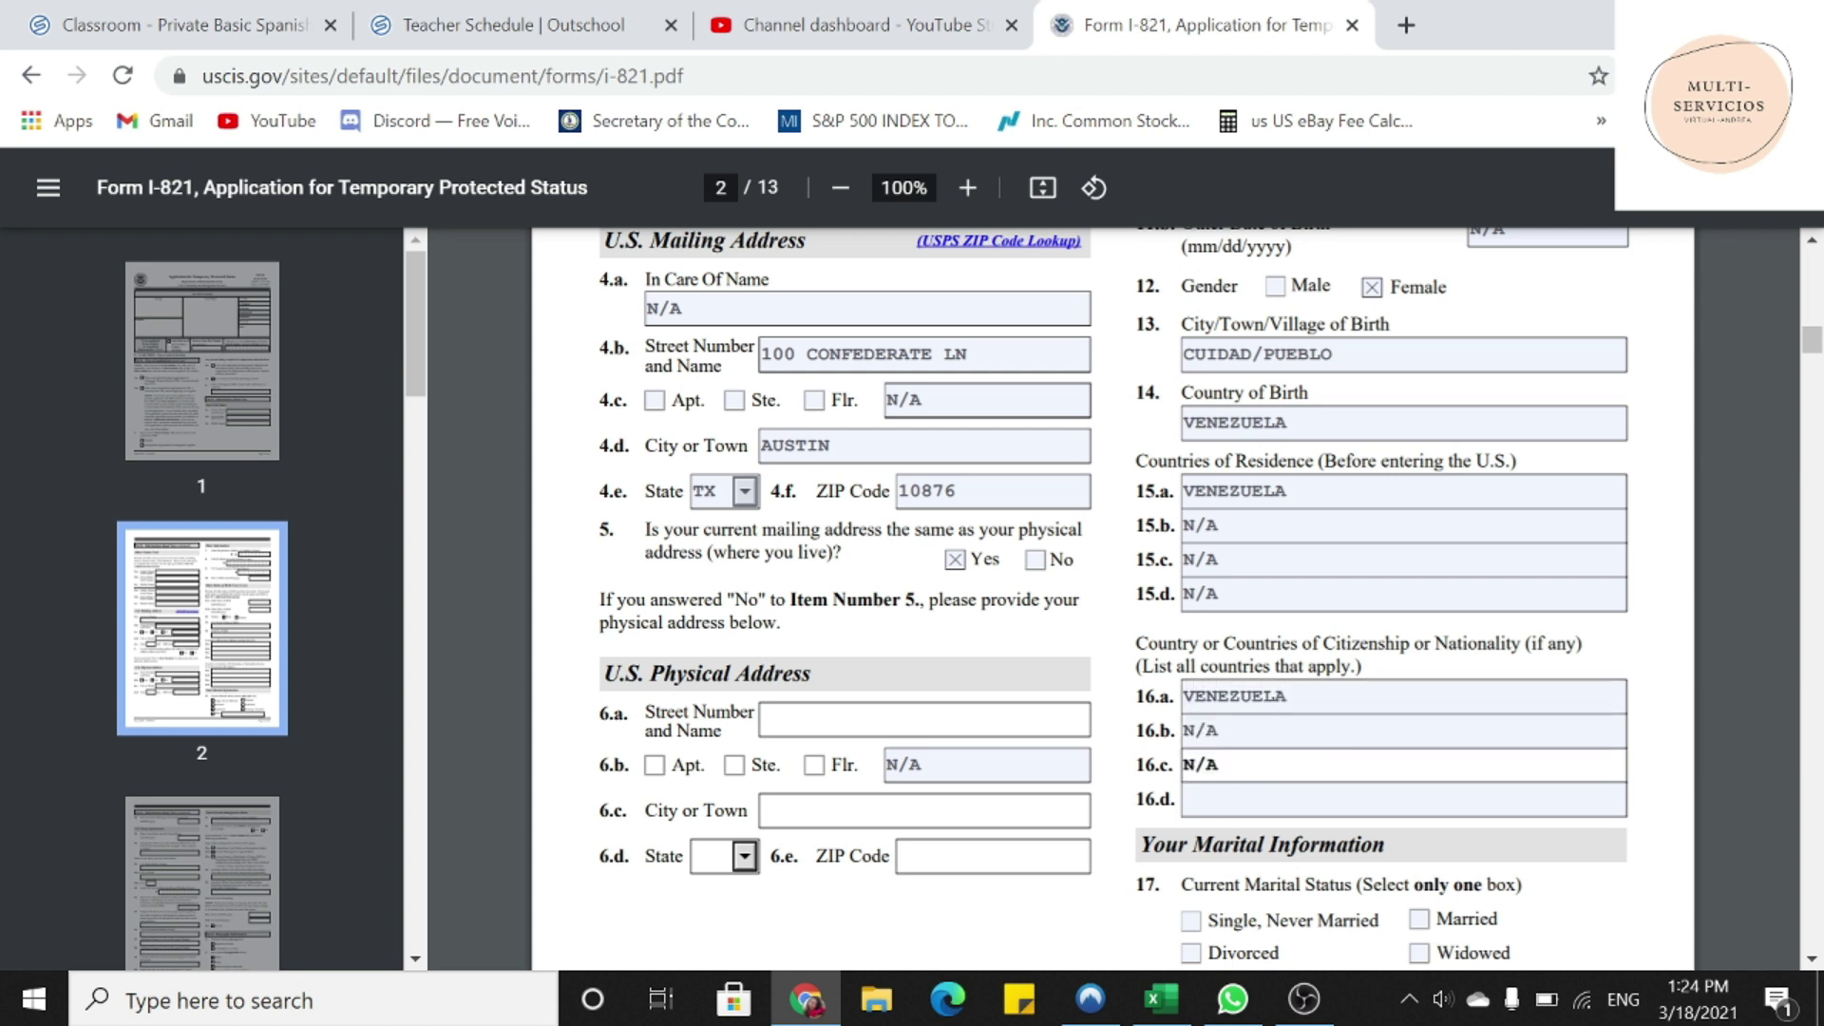
key(Tab)
text(N/A)
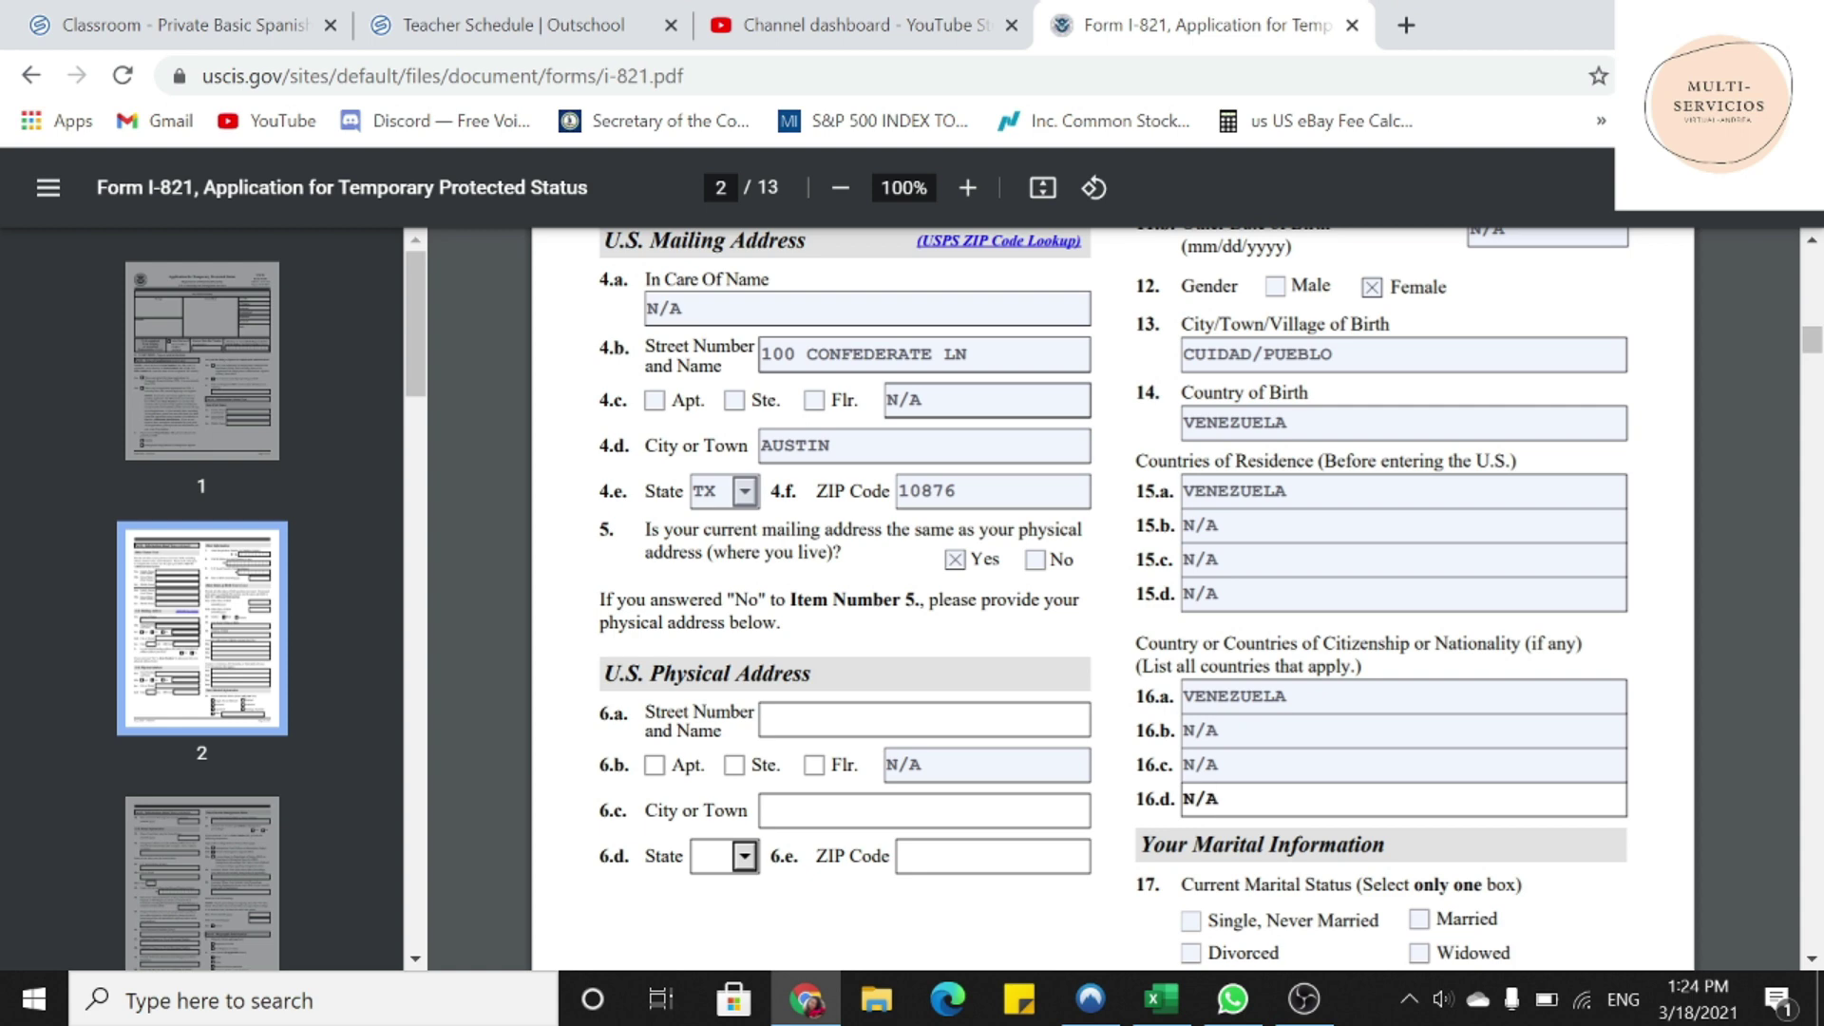
- Mark the marital status as Single, Never Married
scroll(1111, 599, down, 2)
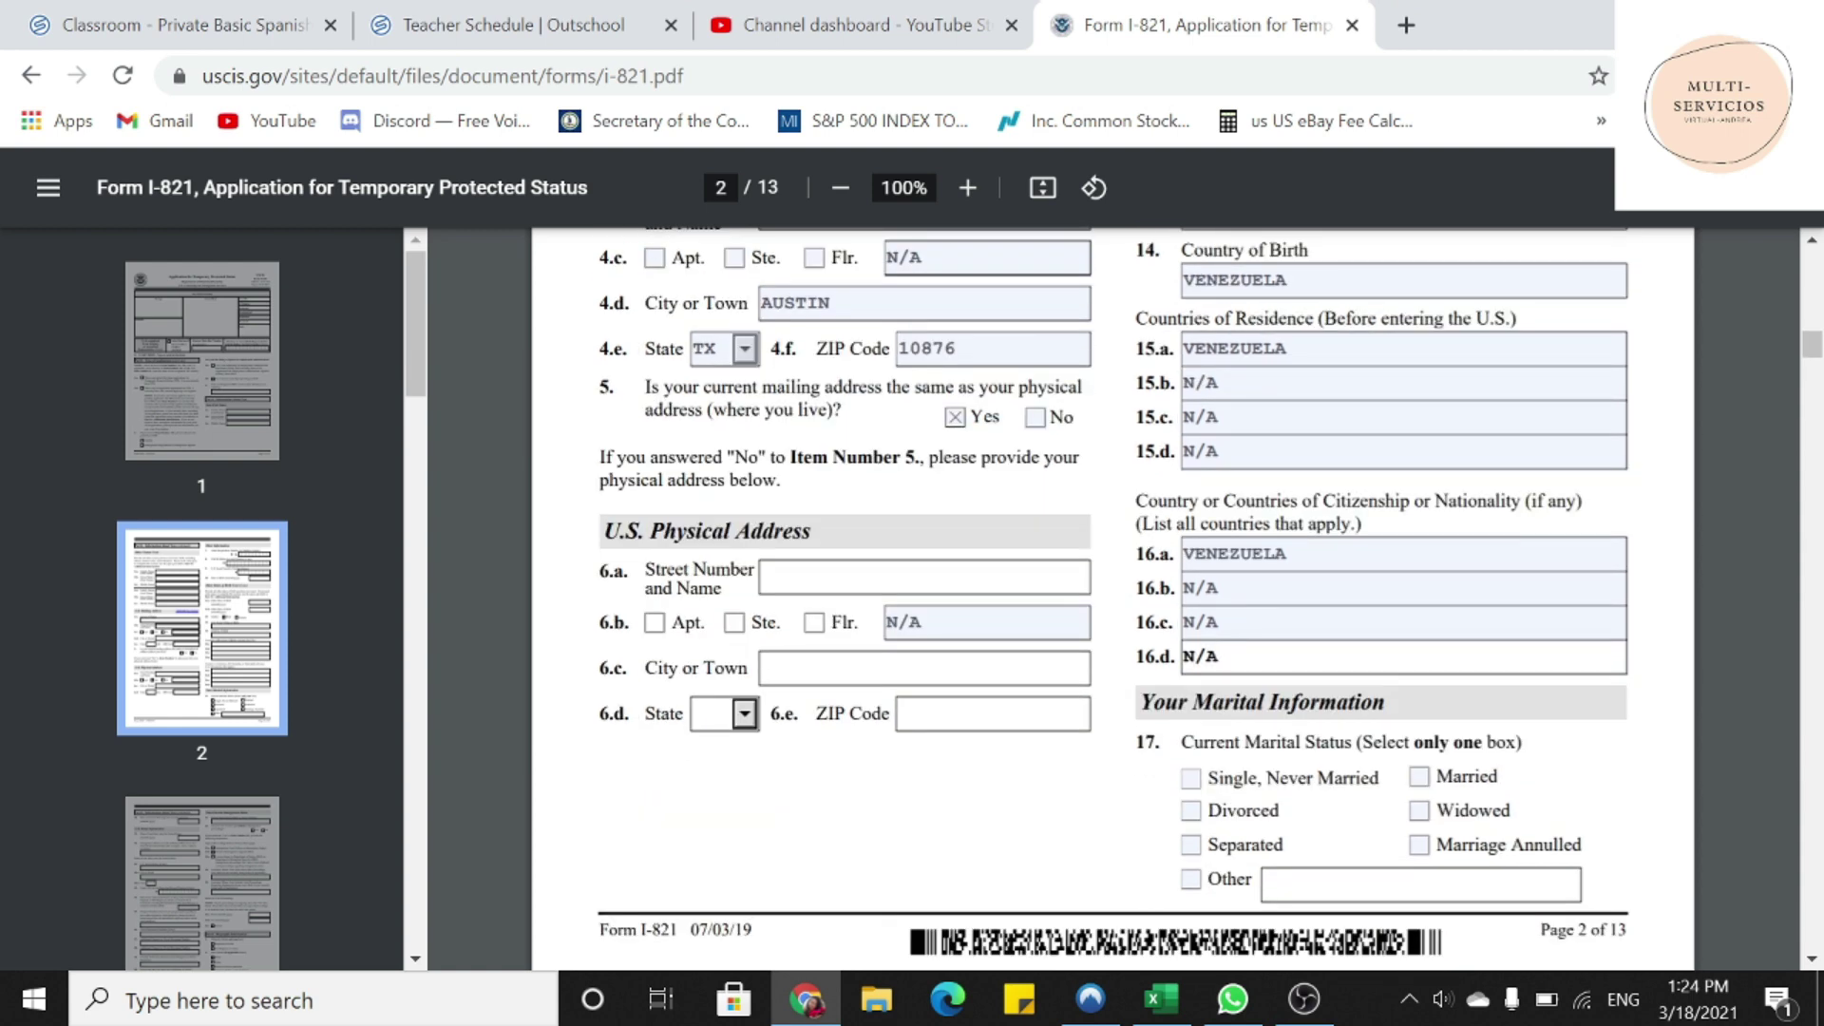
drag(1138, 703, 1385, 703)
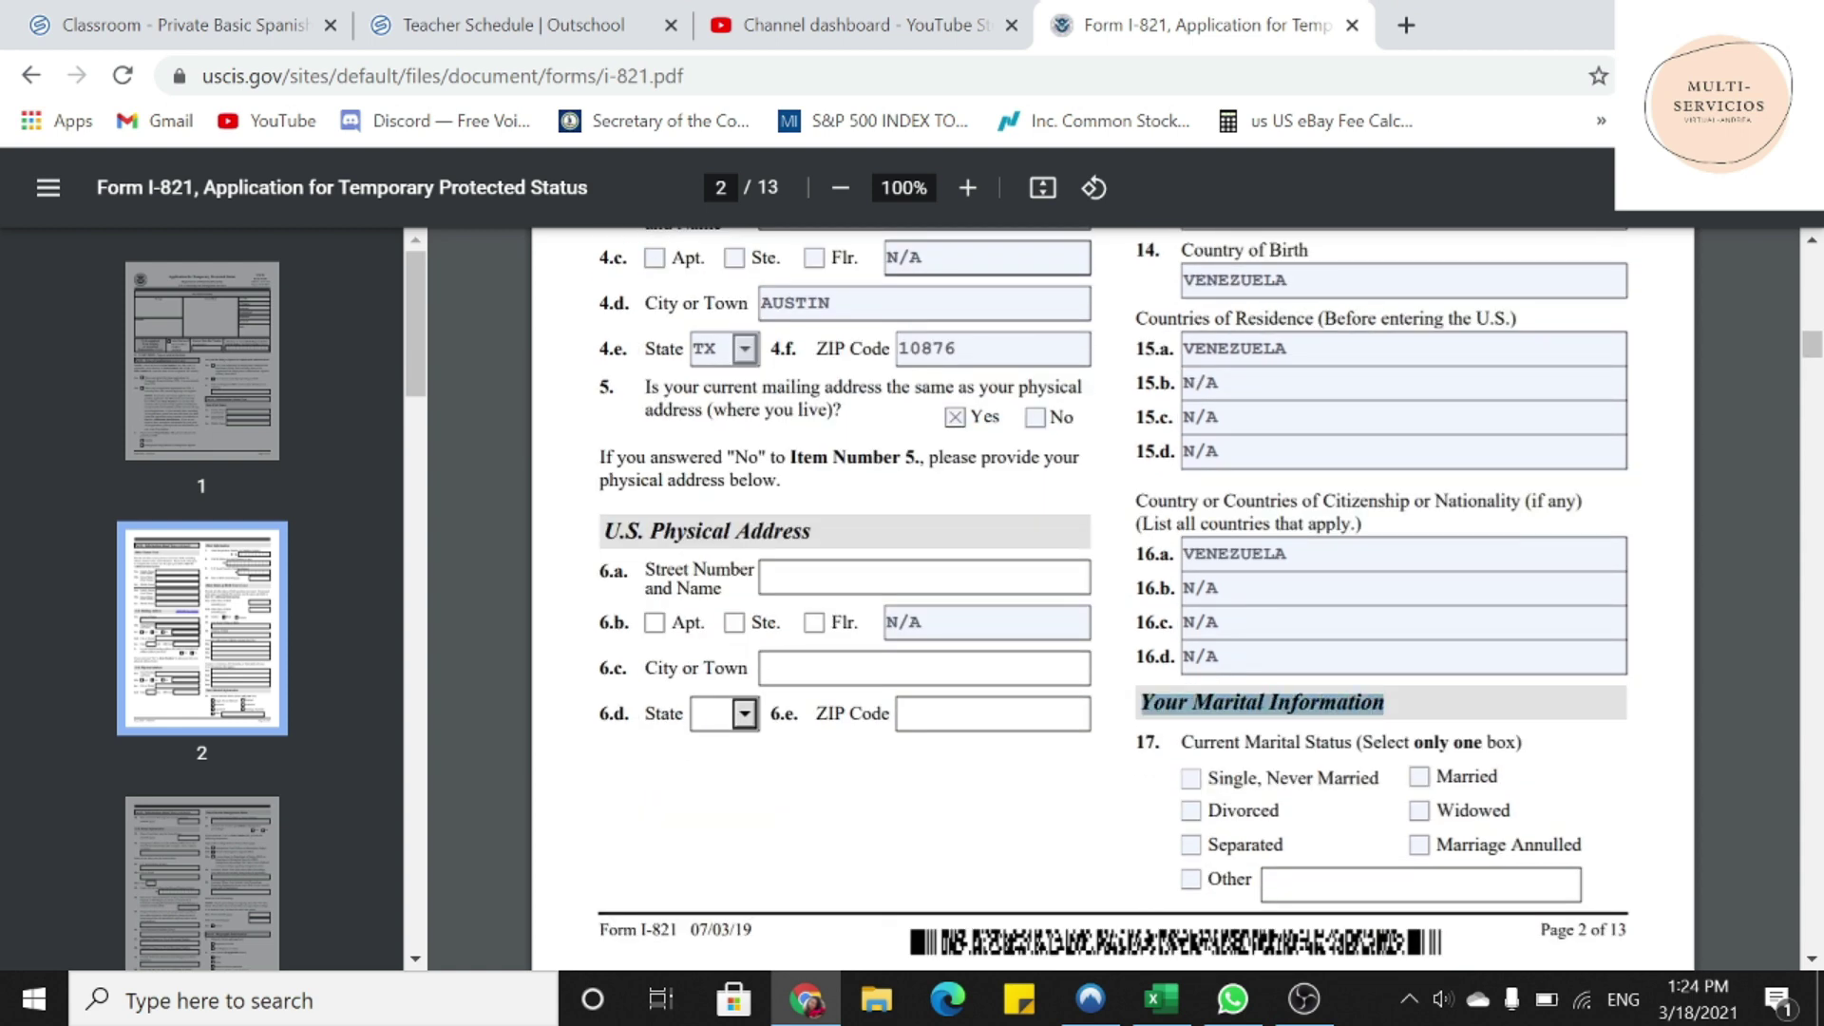
click(1196, 779)
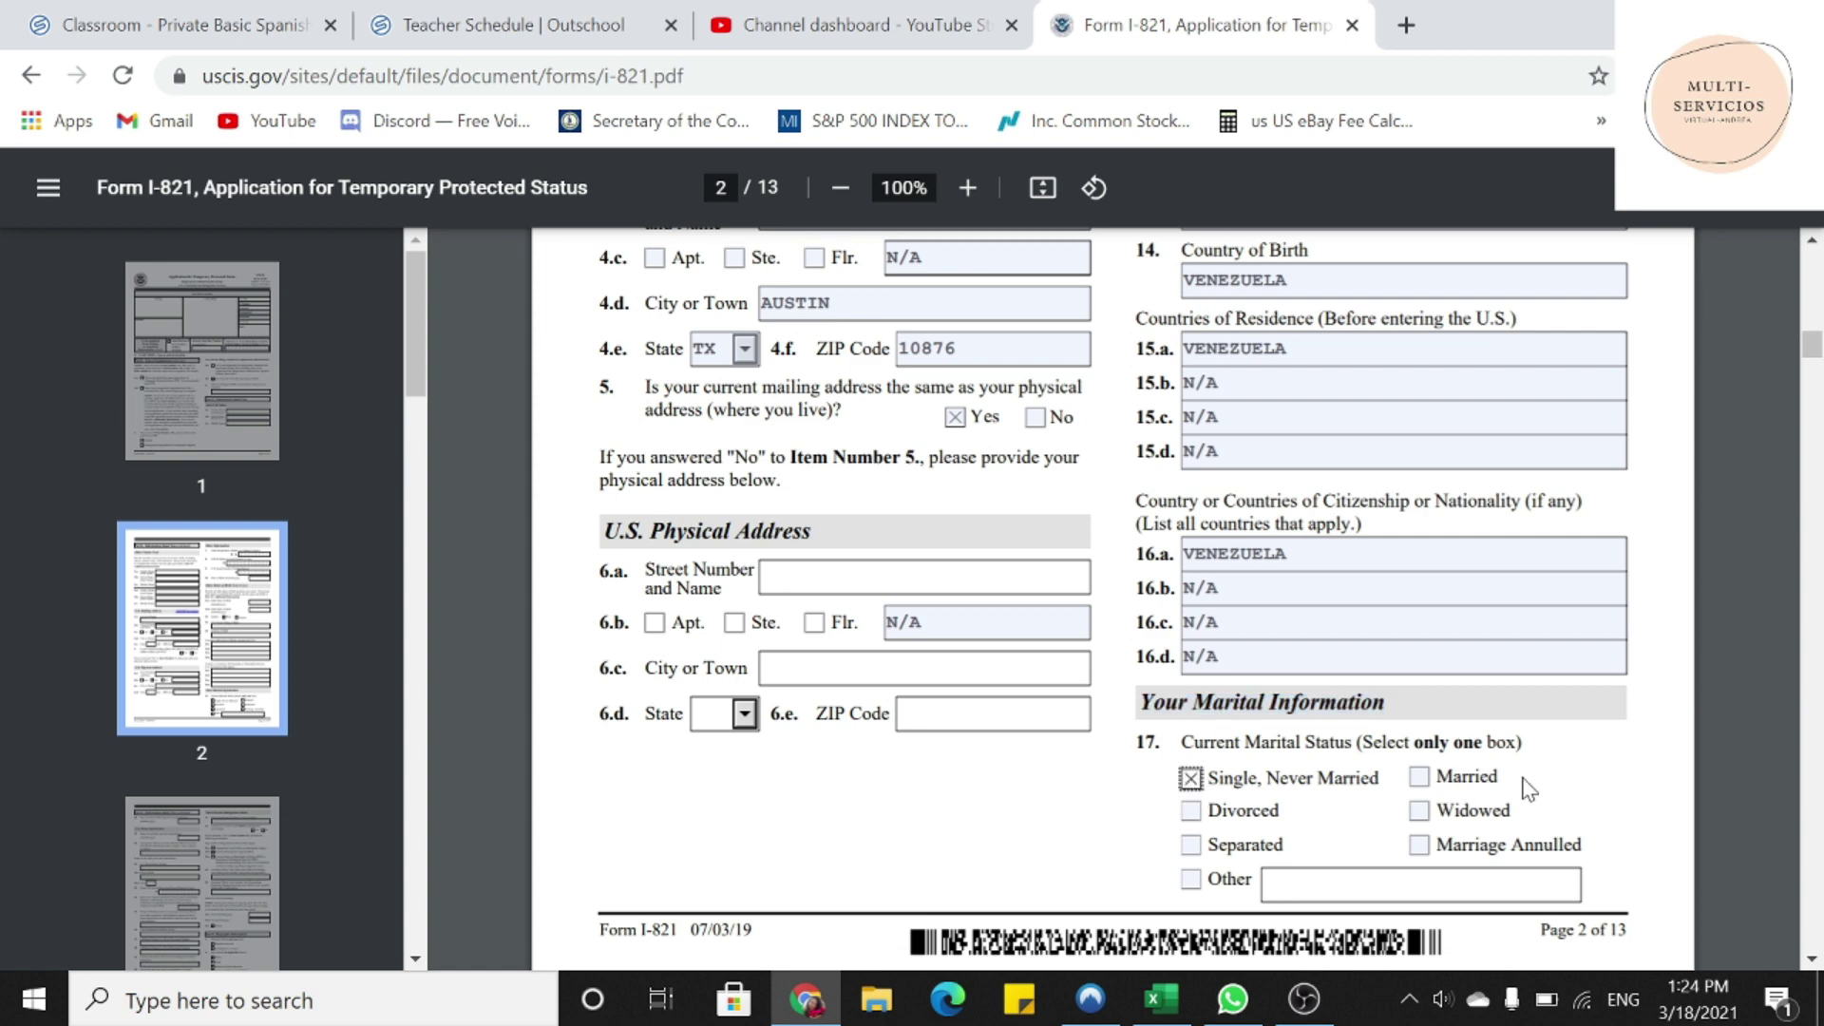
scroll(1528, 789, down, 8)
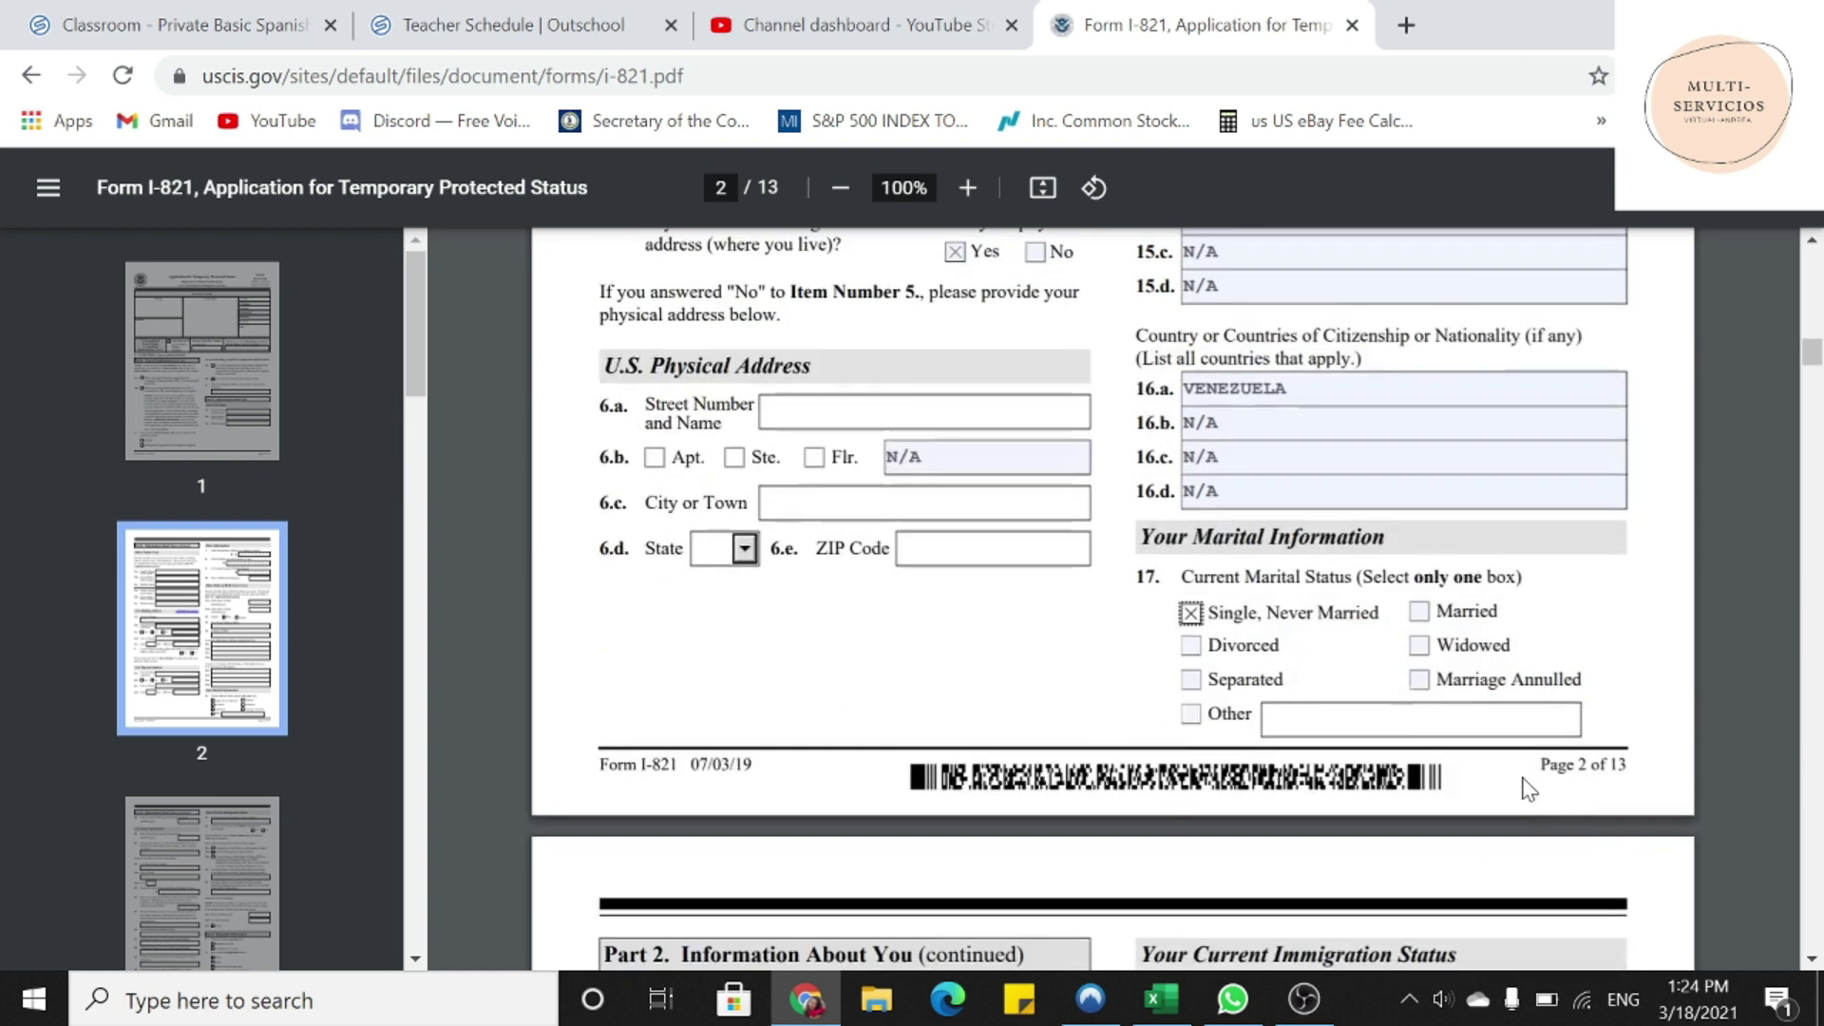
- Enter N/A as the Date of Current Marriage in item 18
scroll(1528, 789, down, 2)
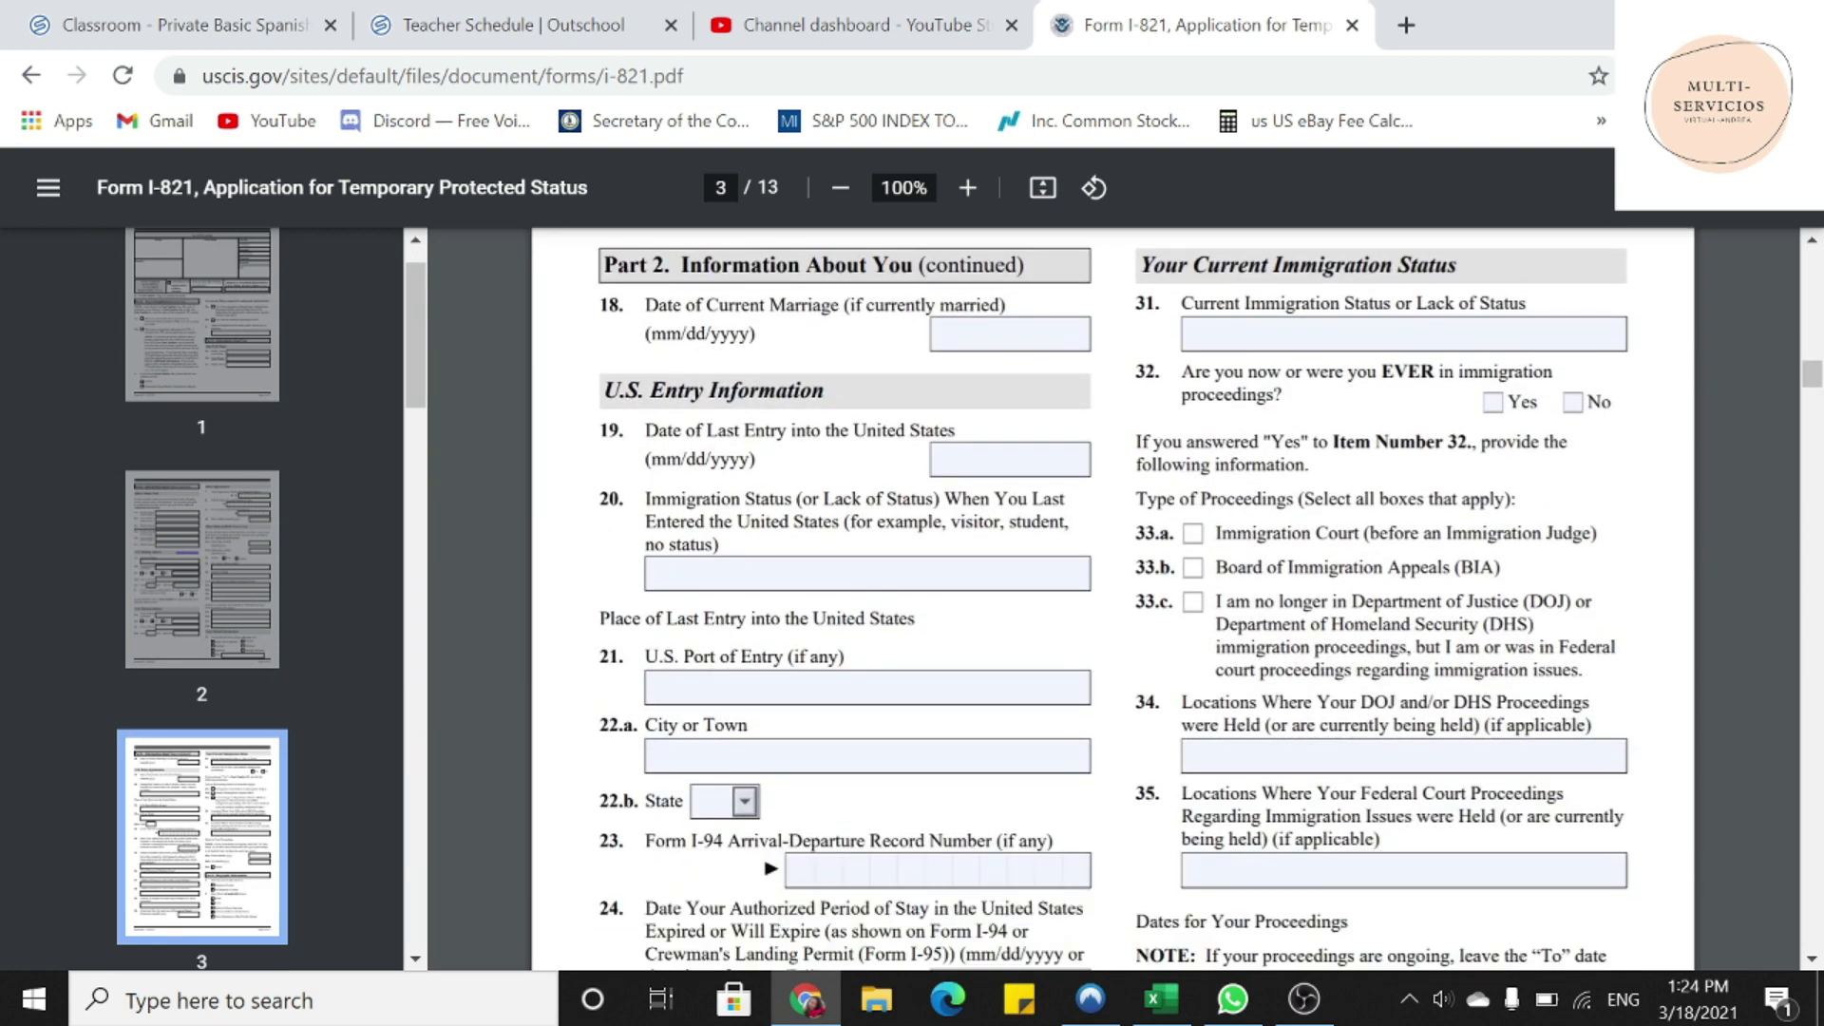
drag(605, 265, 926, 265)
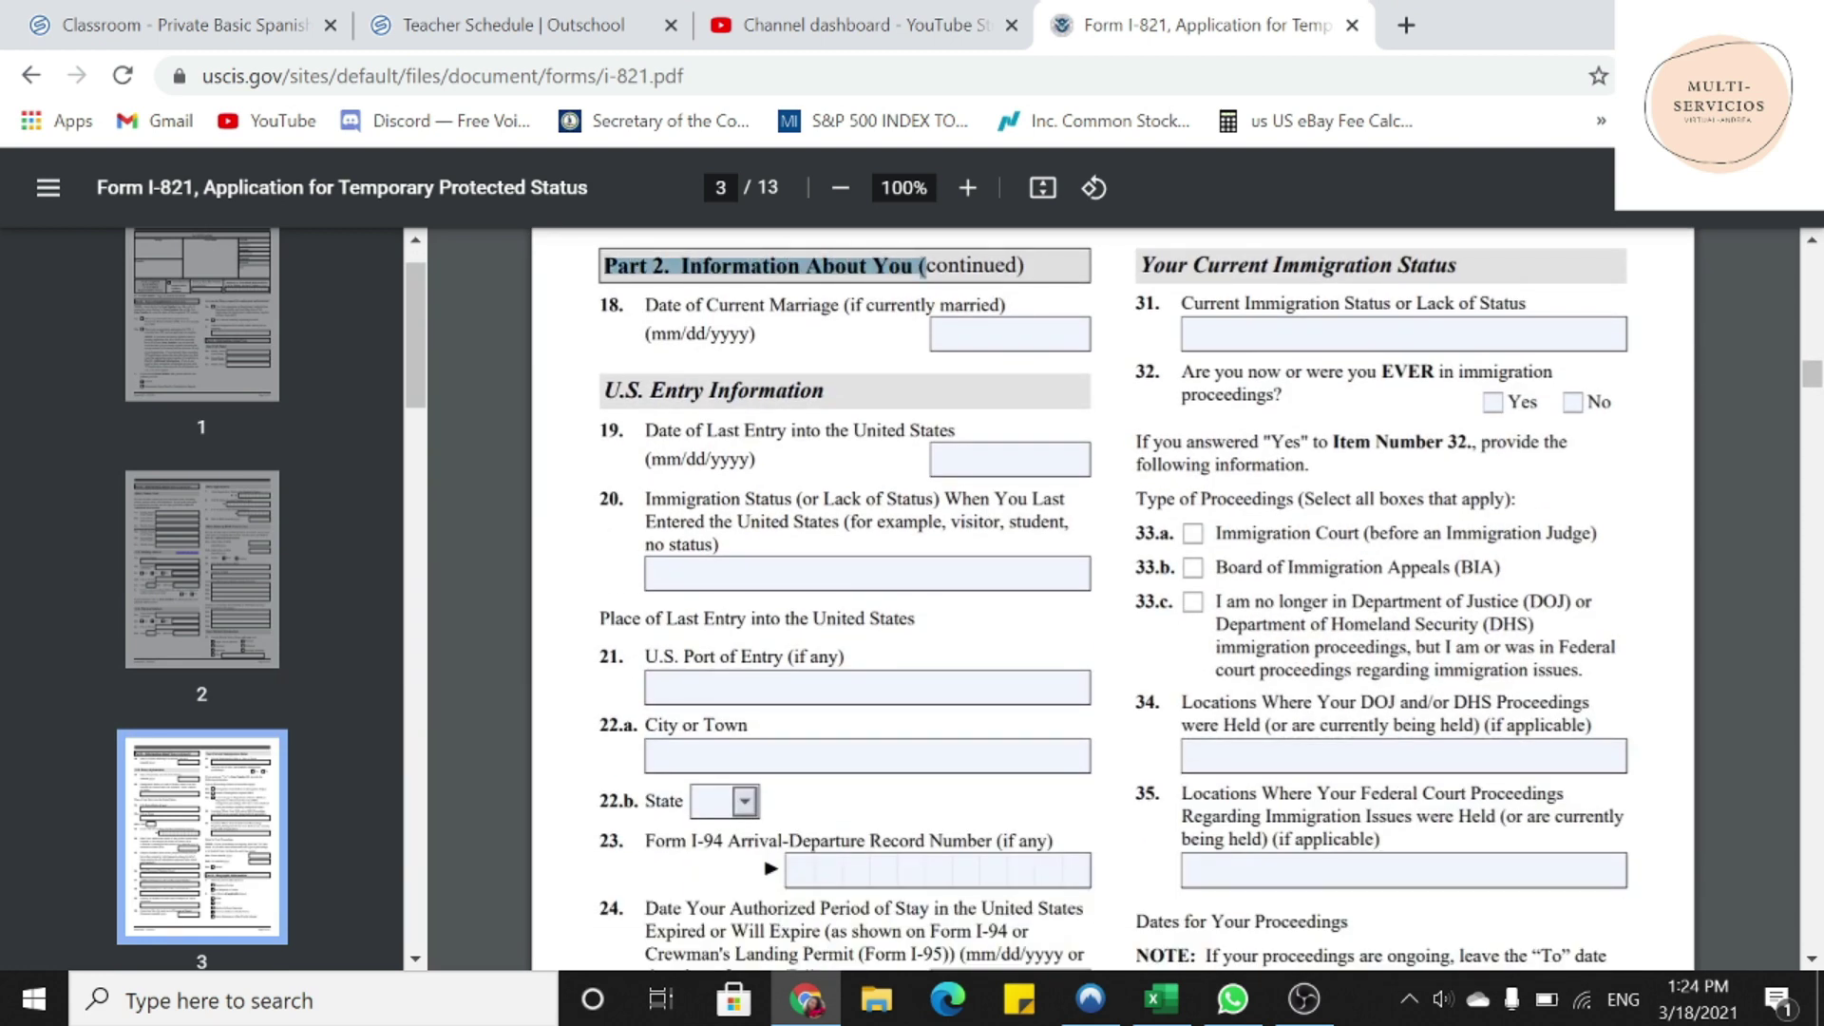
drag(645, 305, 837, 305)
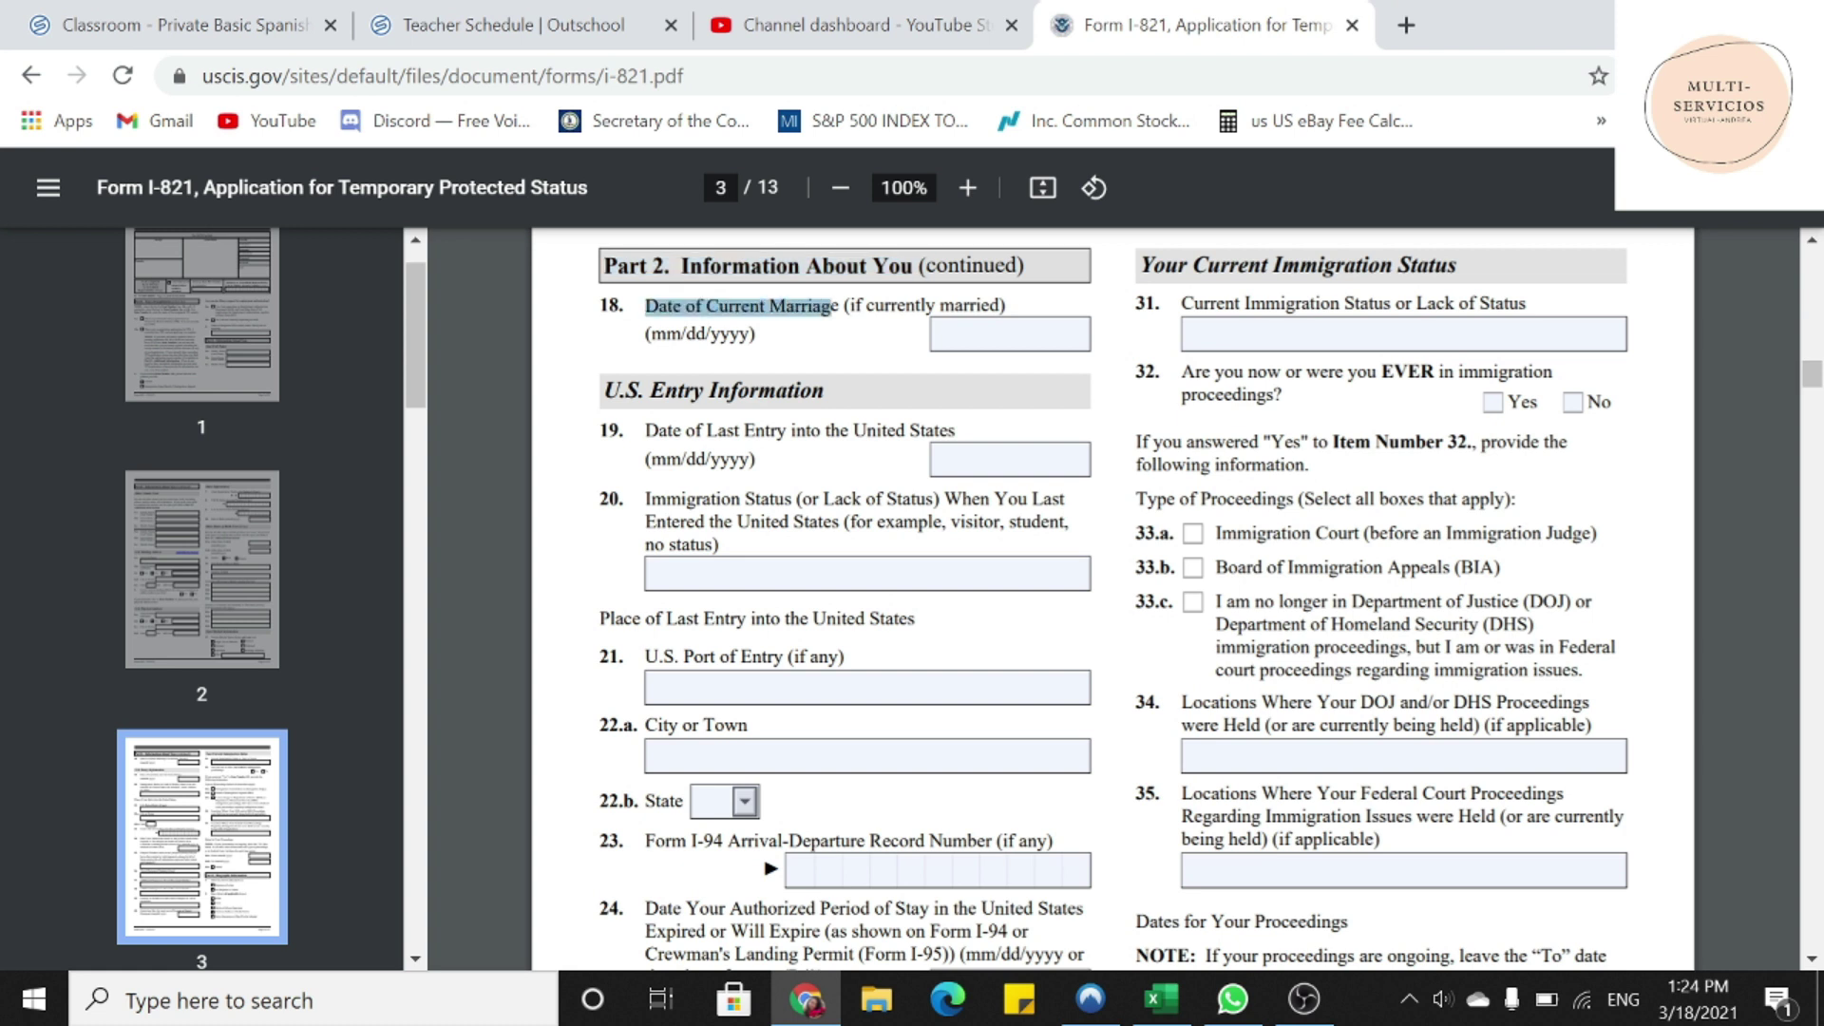
click(1009, 334)
text(N/A)
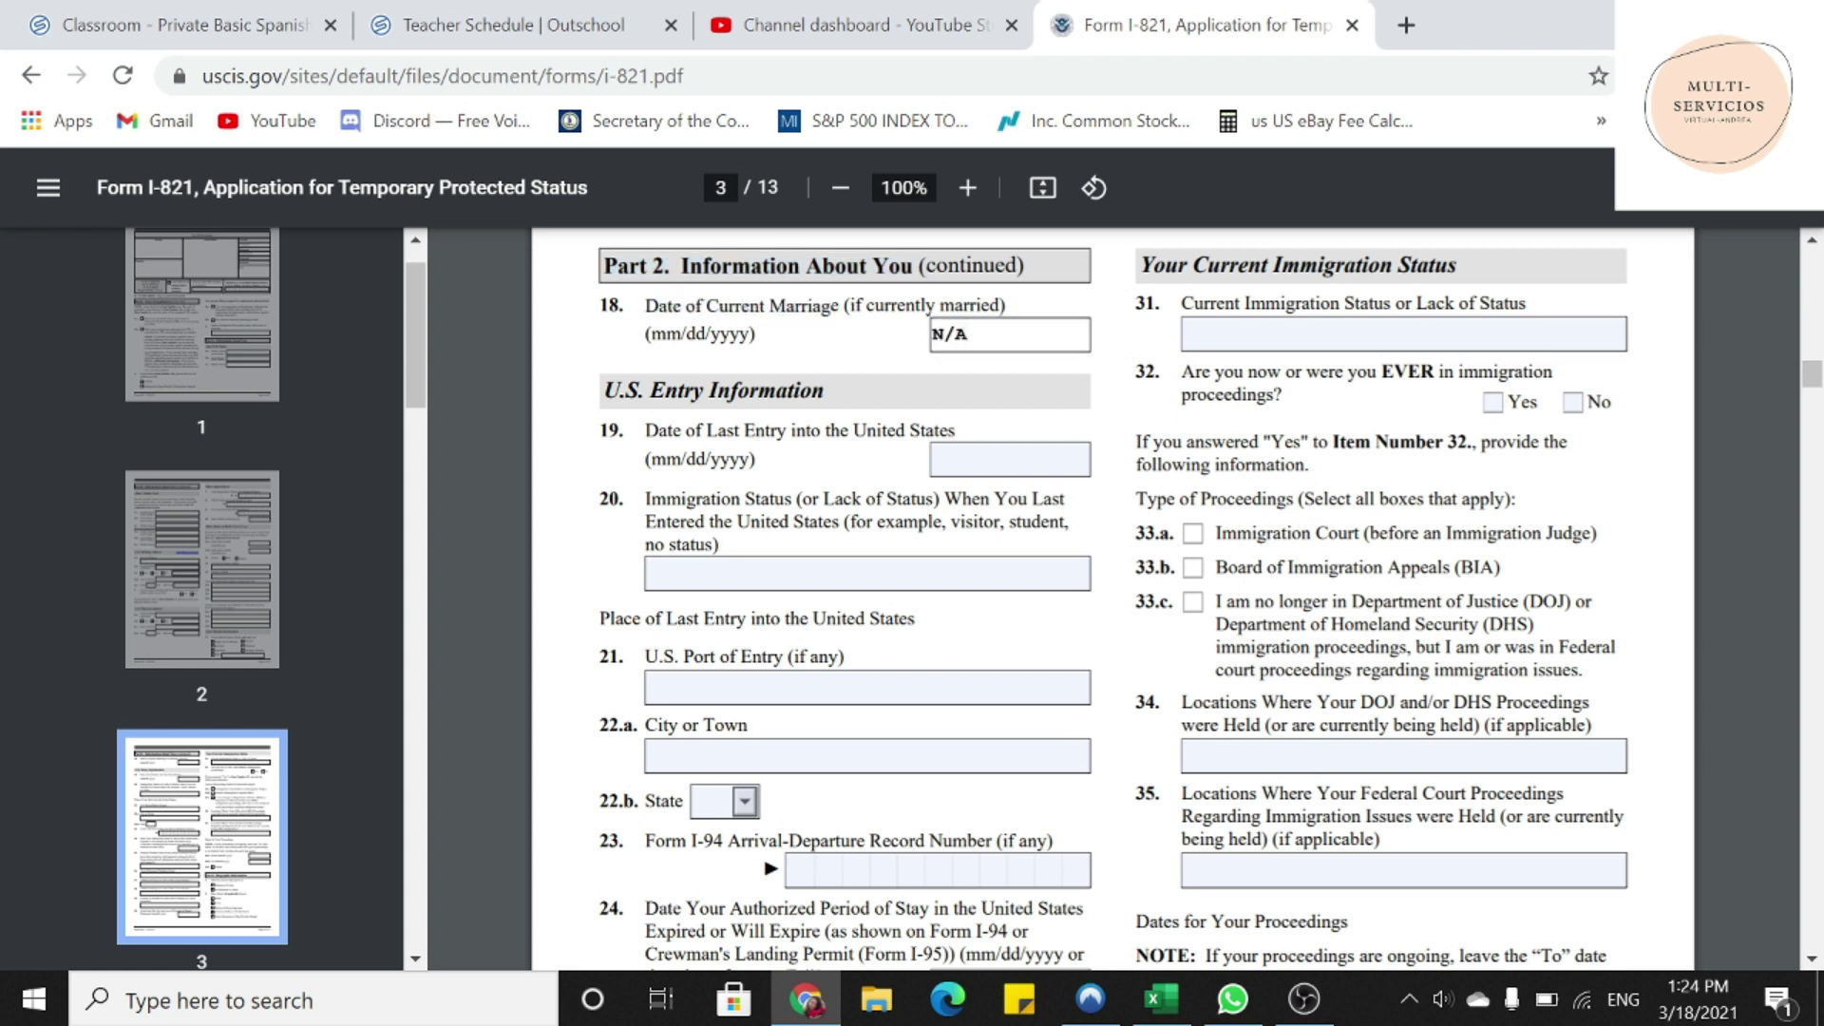
- Enter last entry date 01/01/2018 and entry status B1 VISITOR in items 19 and 20
drag(606, 391, 824, 392)
drag(600, 431, 955, 431)
click(1010, 460)
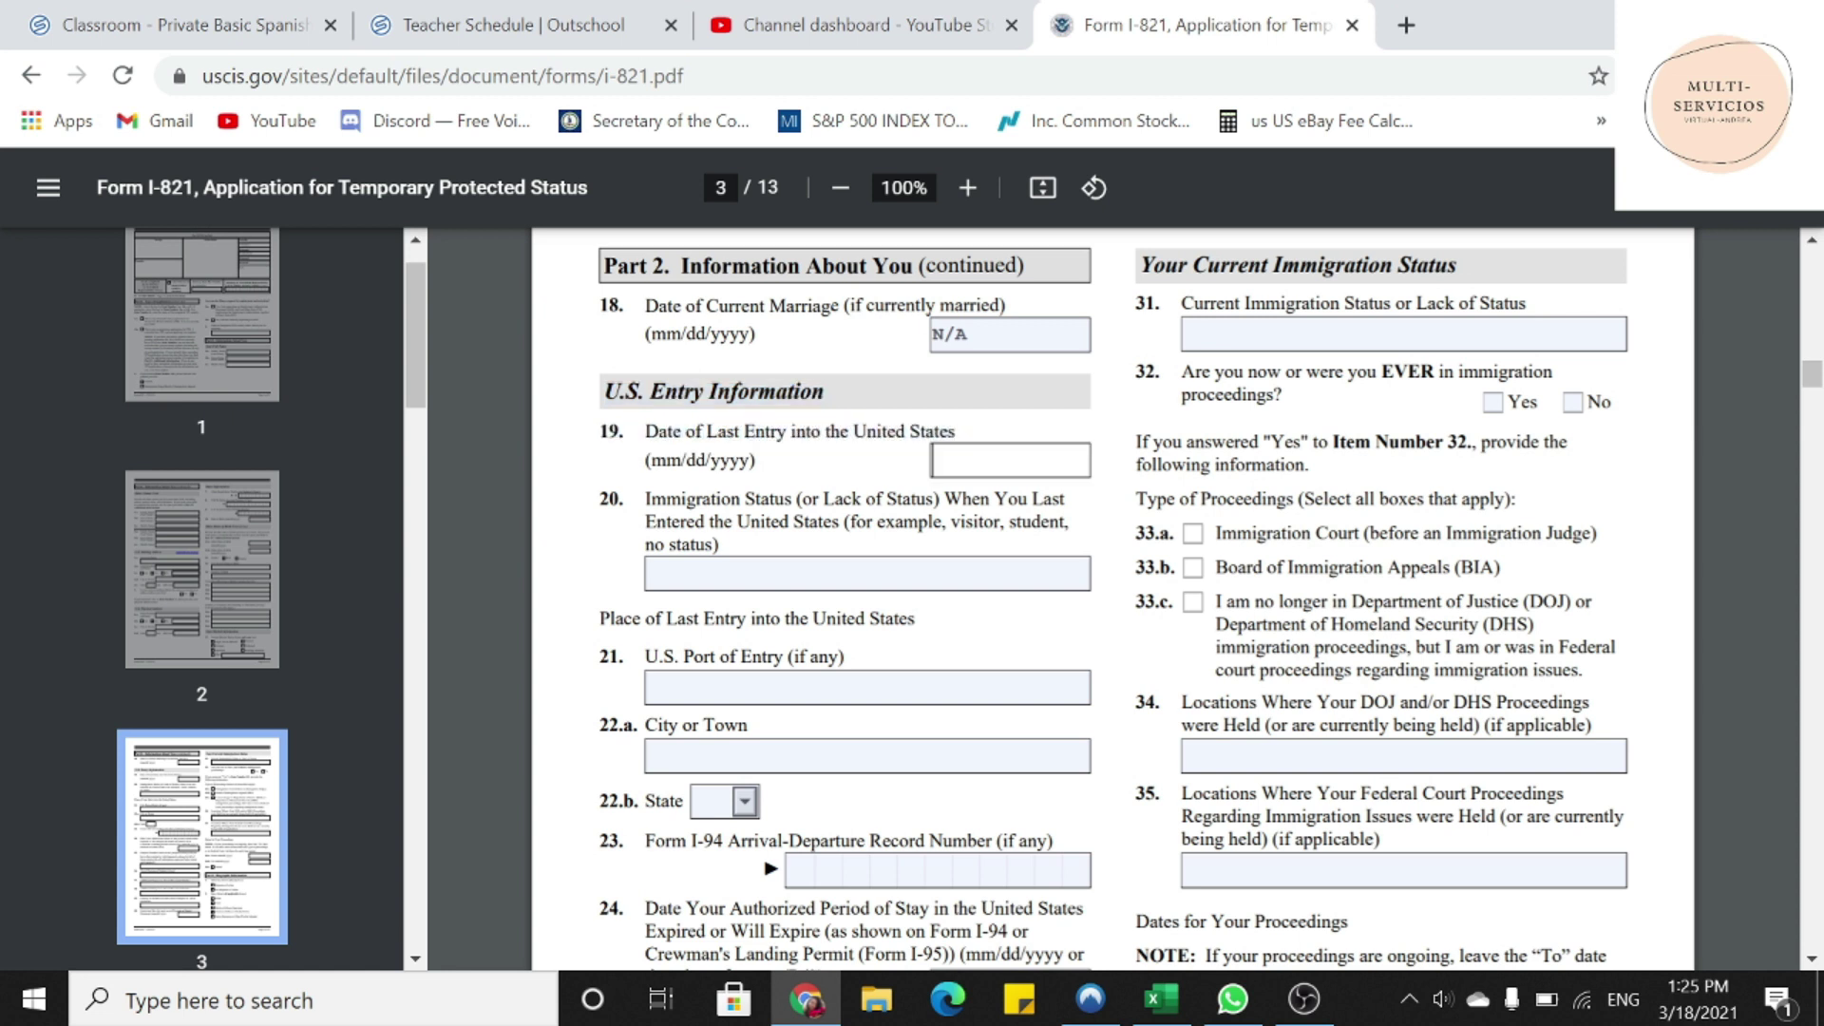
text(01/01/2018)
drag(644, 499, 848, 522)
click(819, 570)
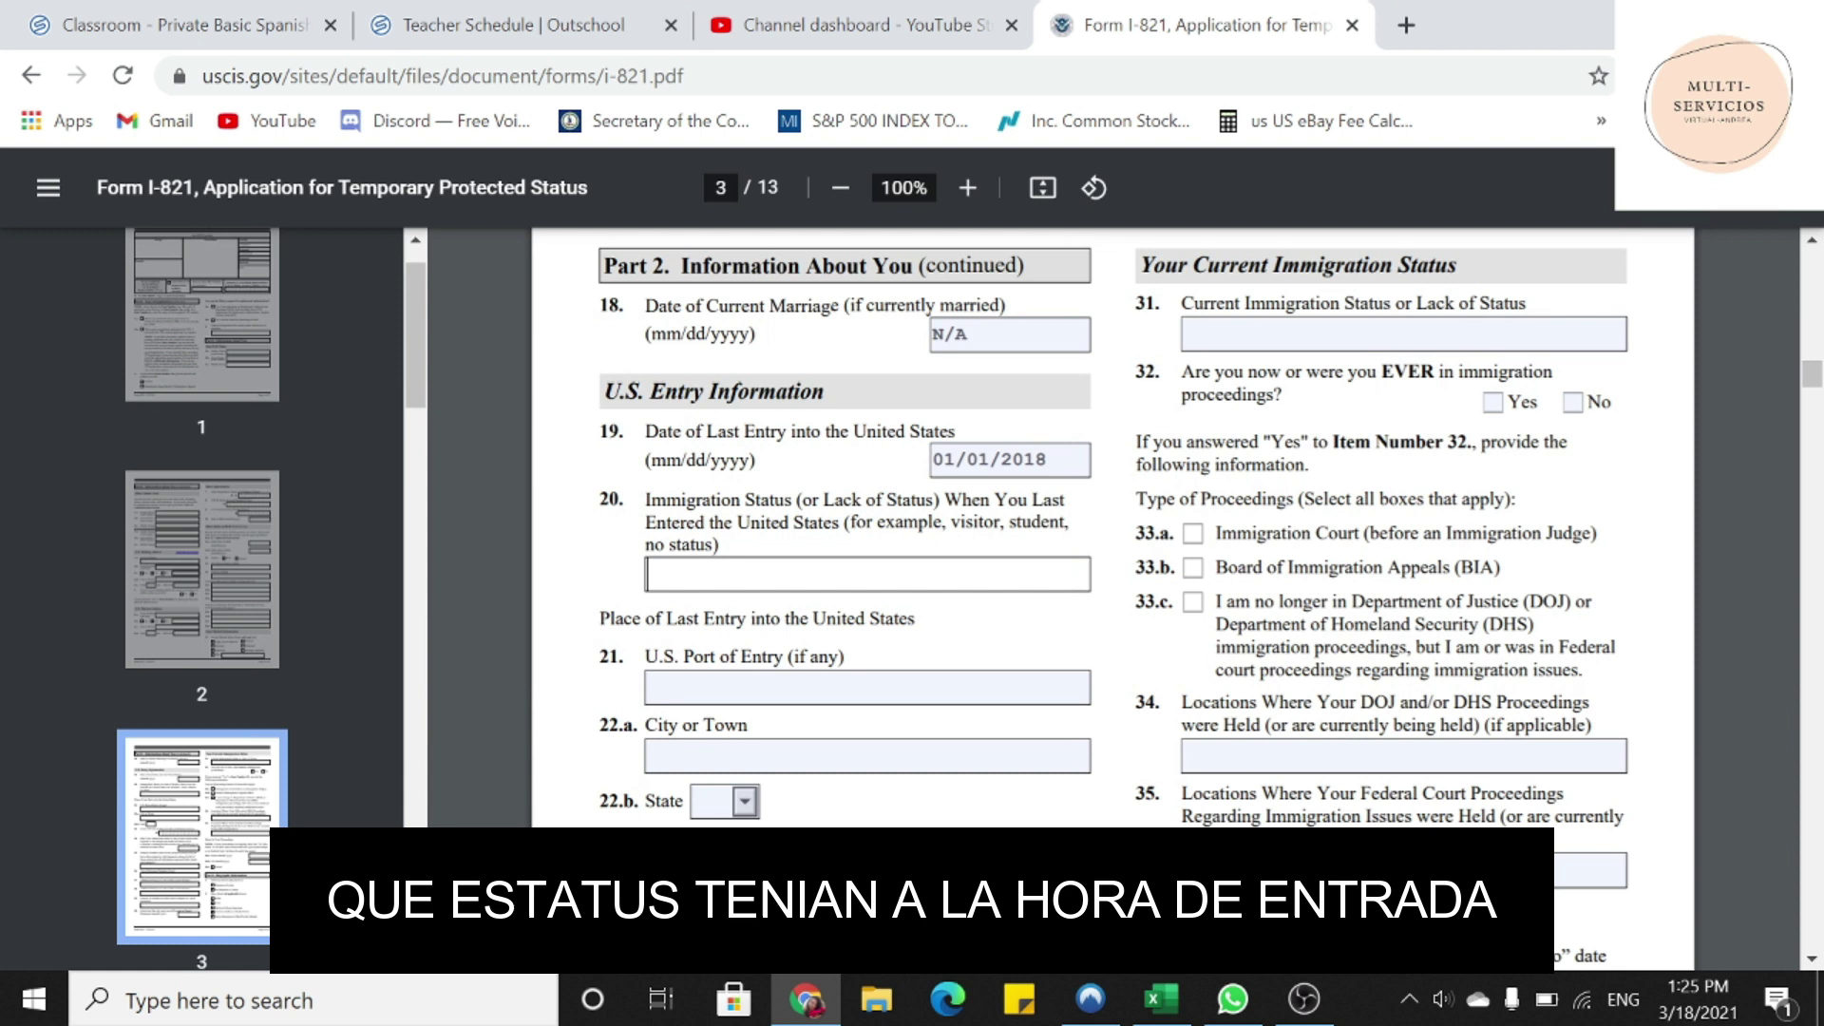
text(B1 VISITOR)
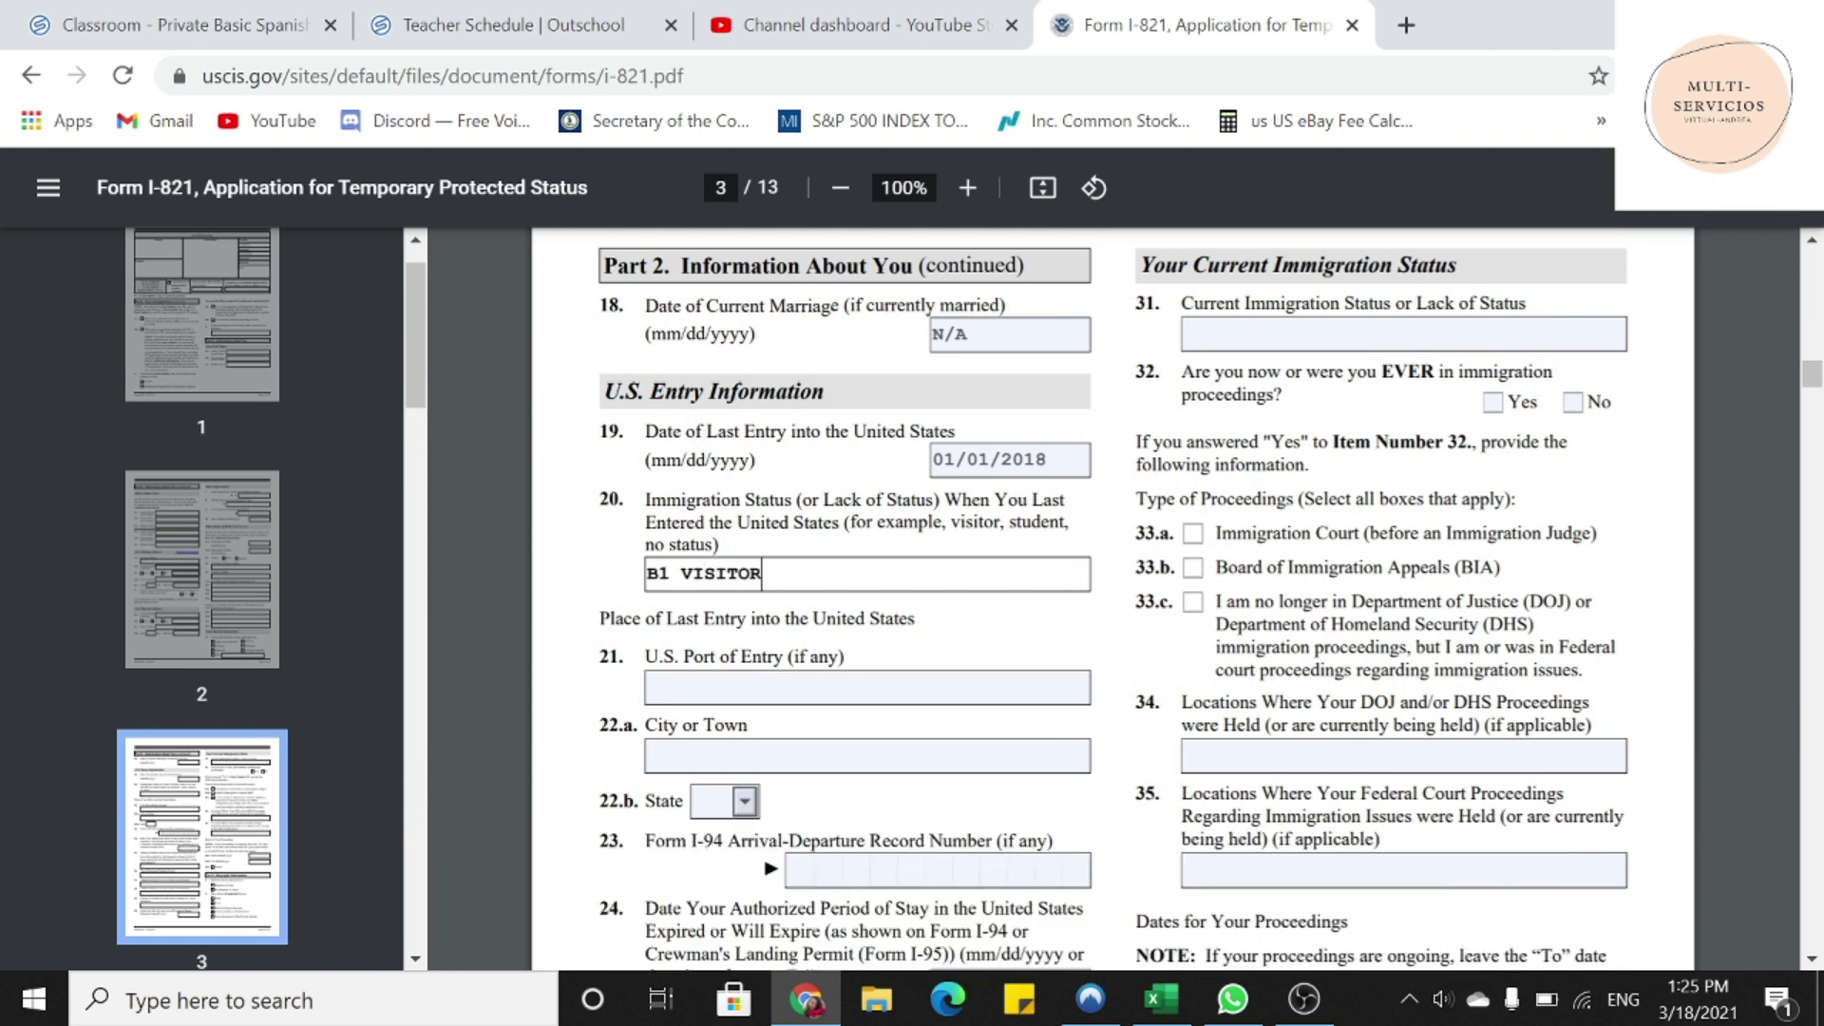
- Enter MIAMI FL as the U.S. Port of Entry in item 21
drag(599, 619, 915, 618)
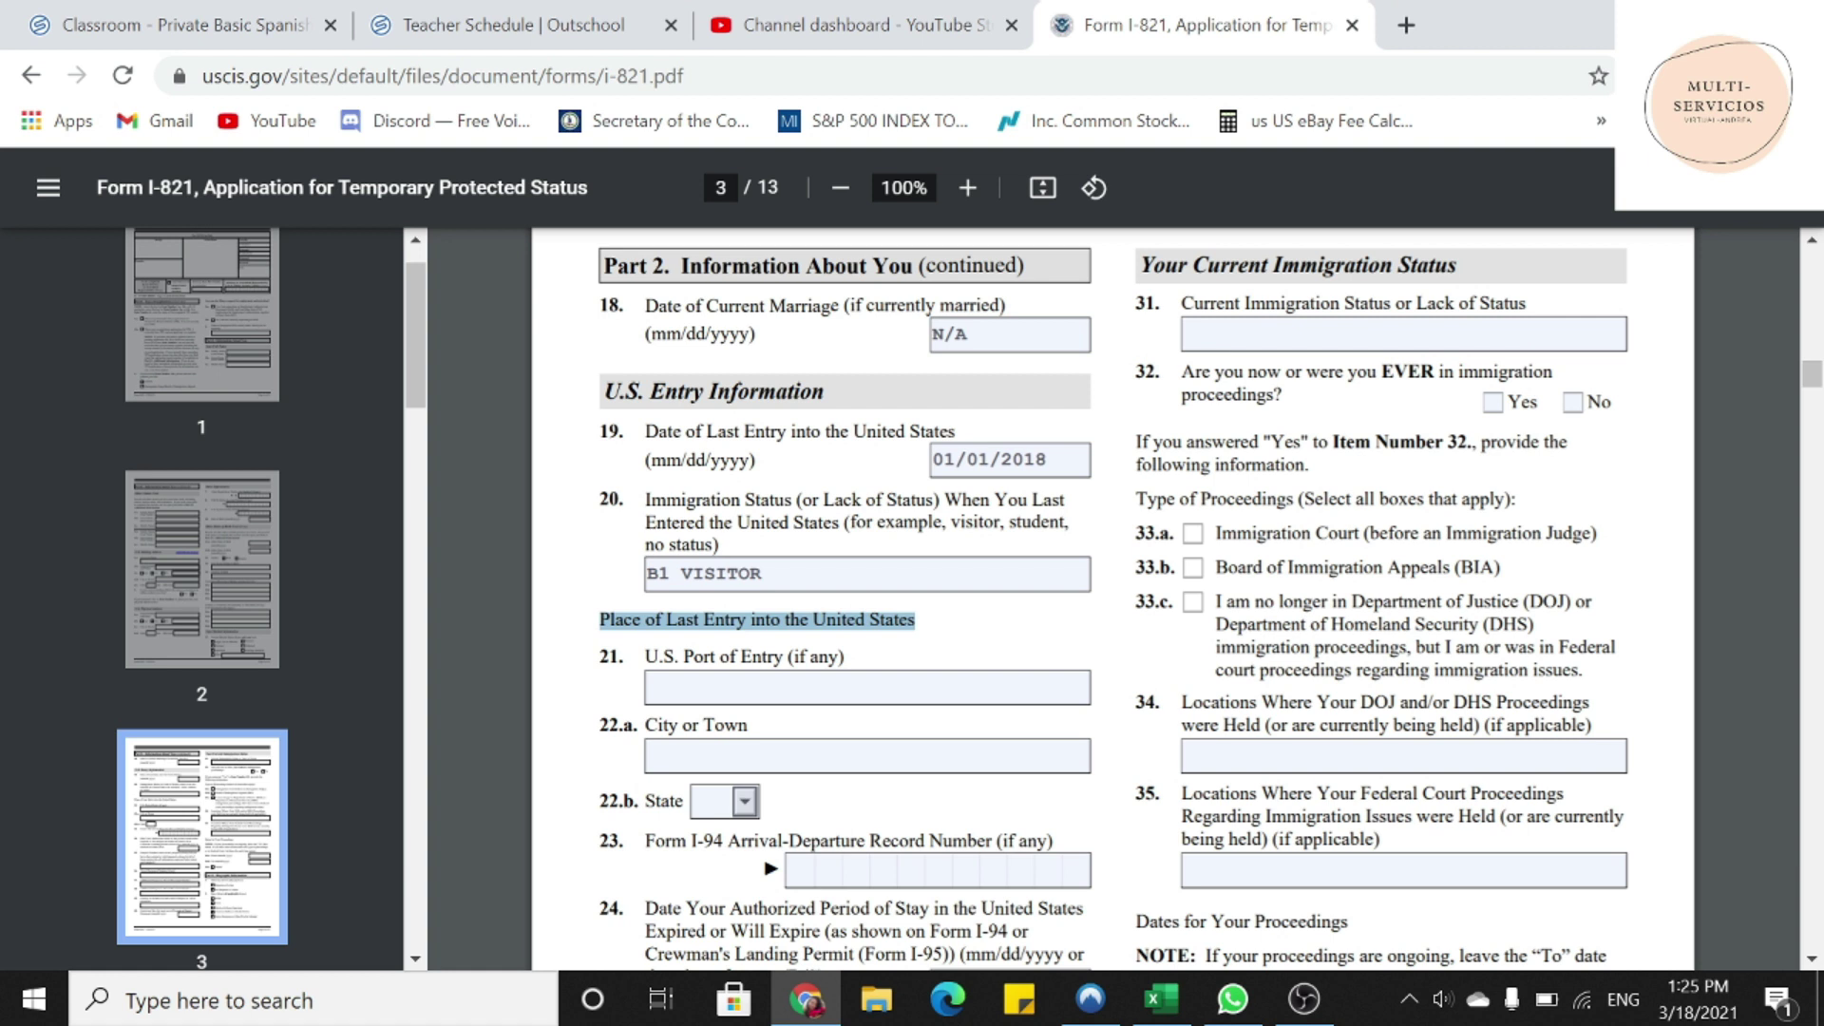
drag(645, 656, 844, 658)
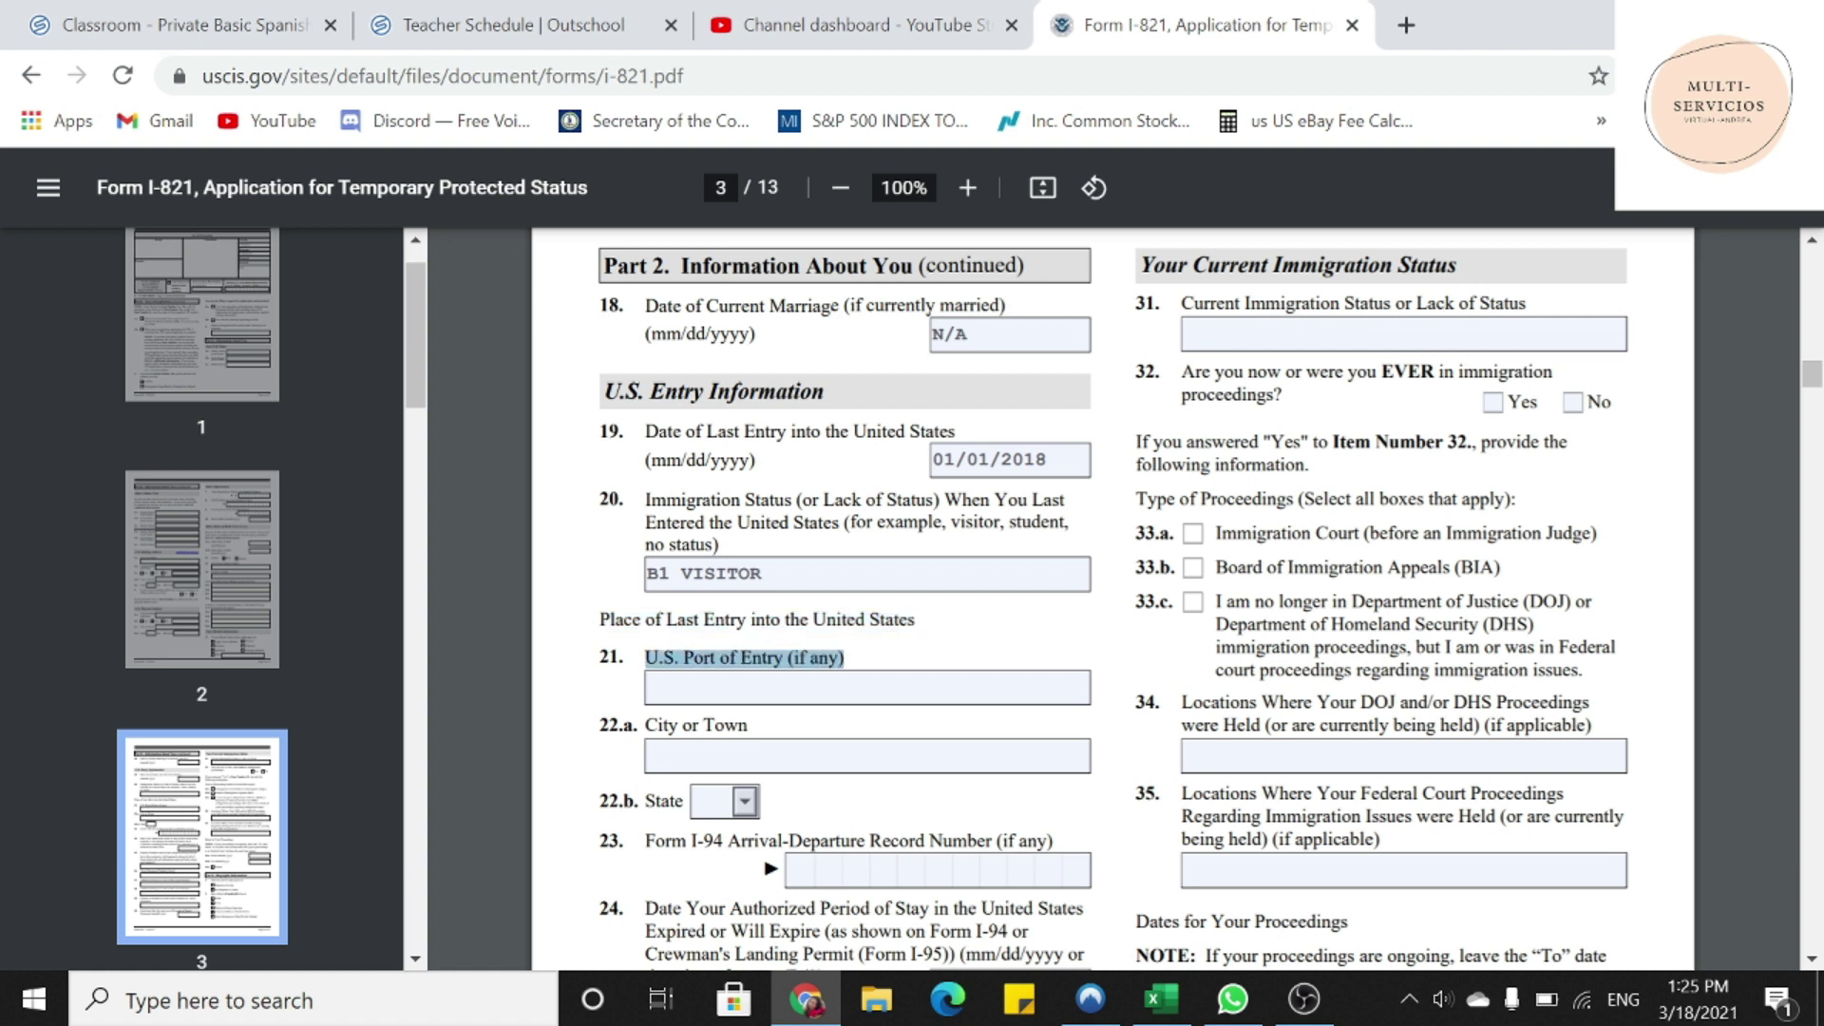
click(665, 688)
text(MIAMI FL)
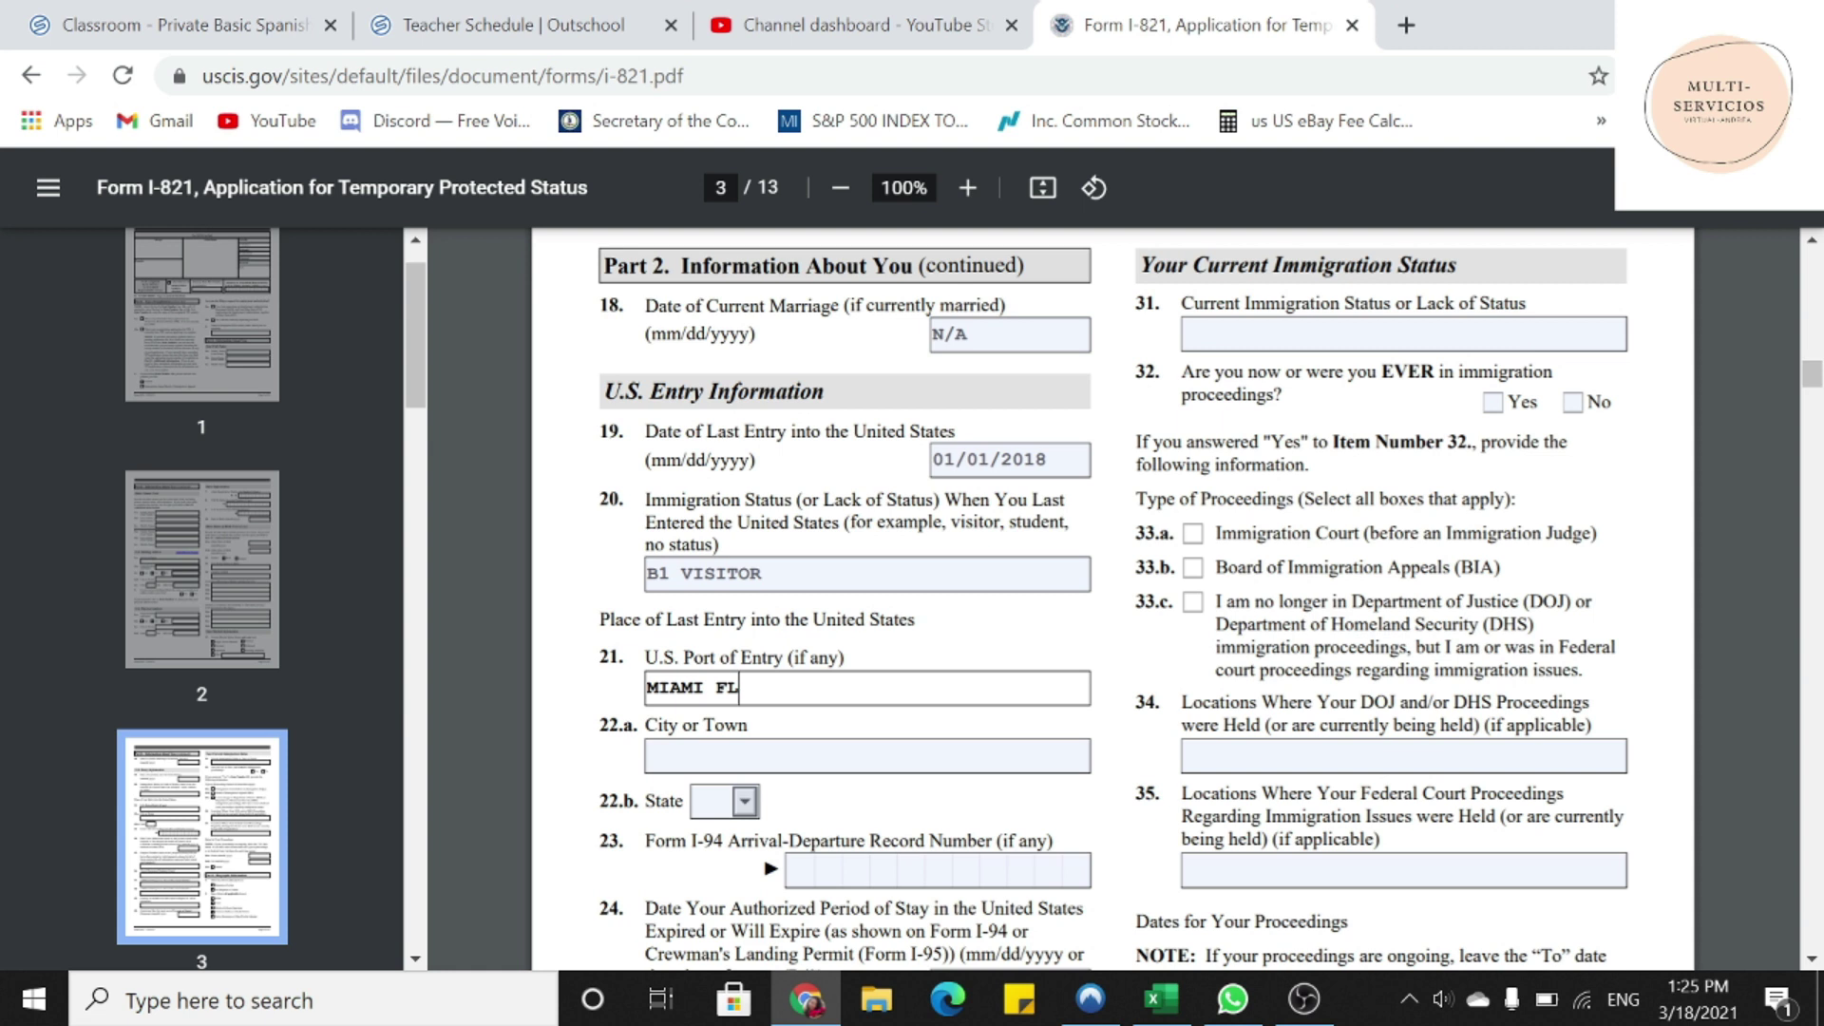
drag(646, 726, 749, 726)
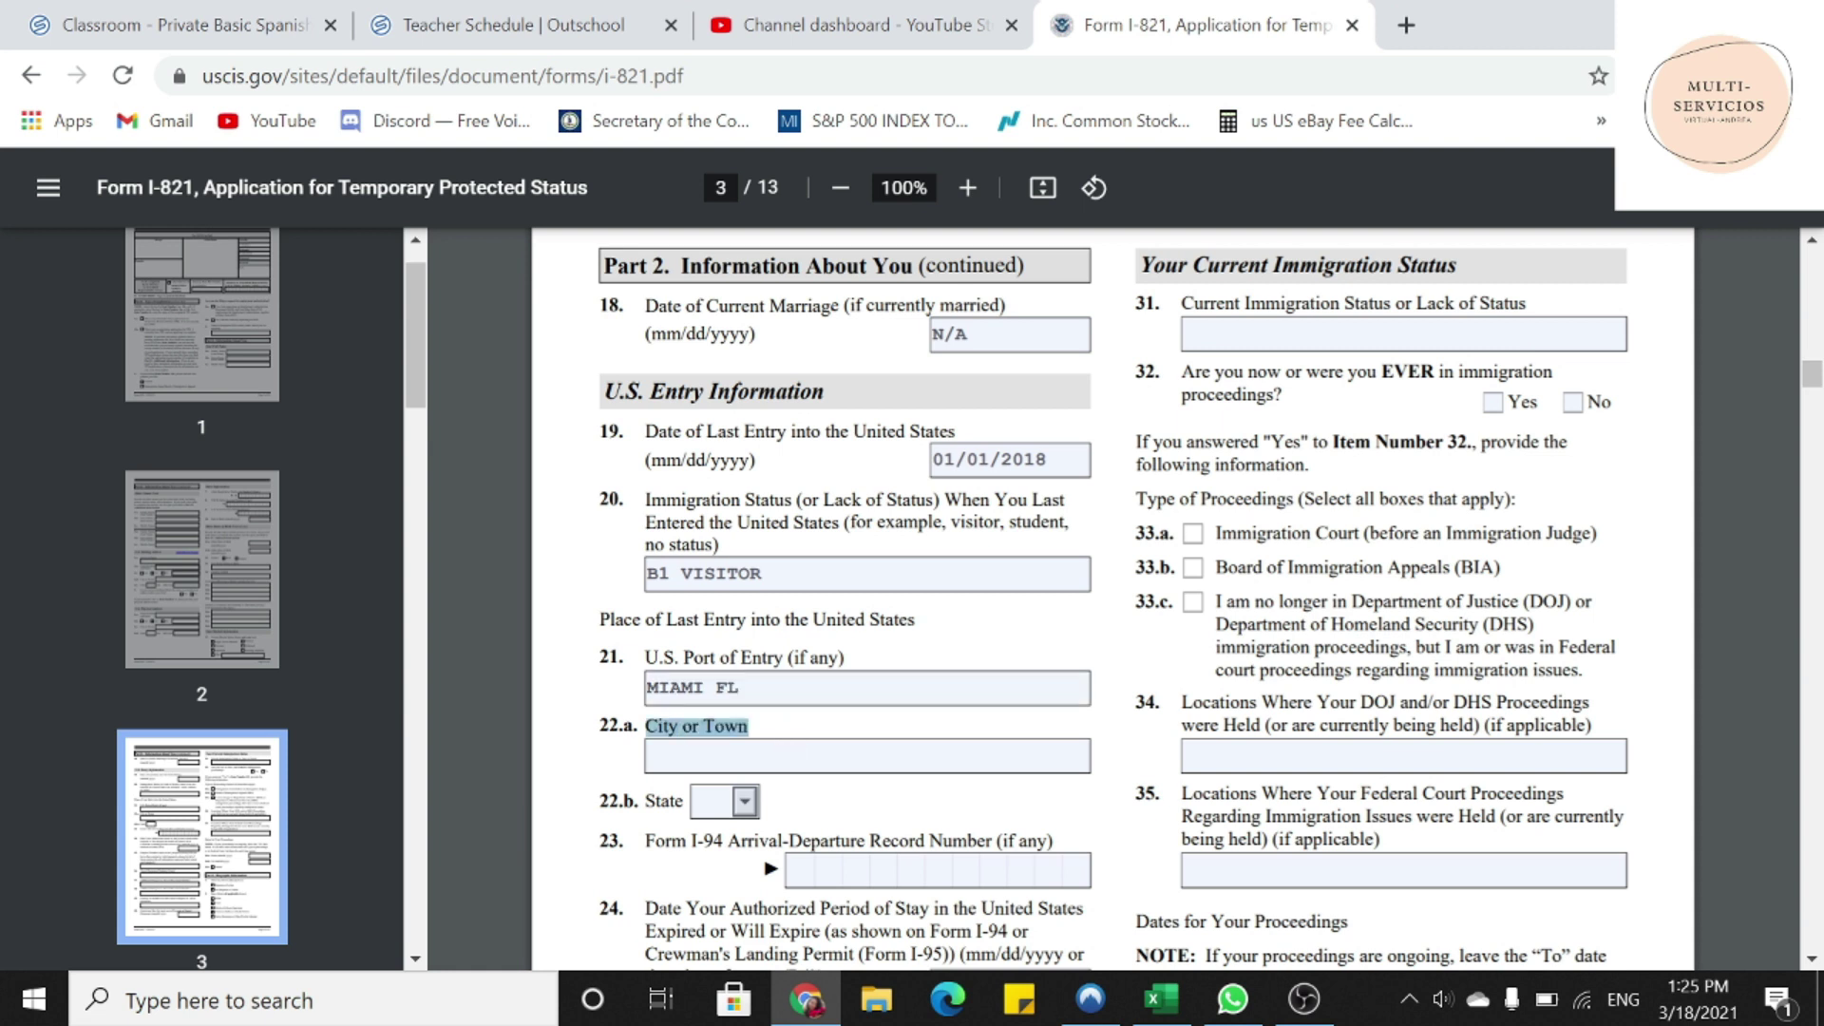
click(738, 688)
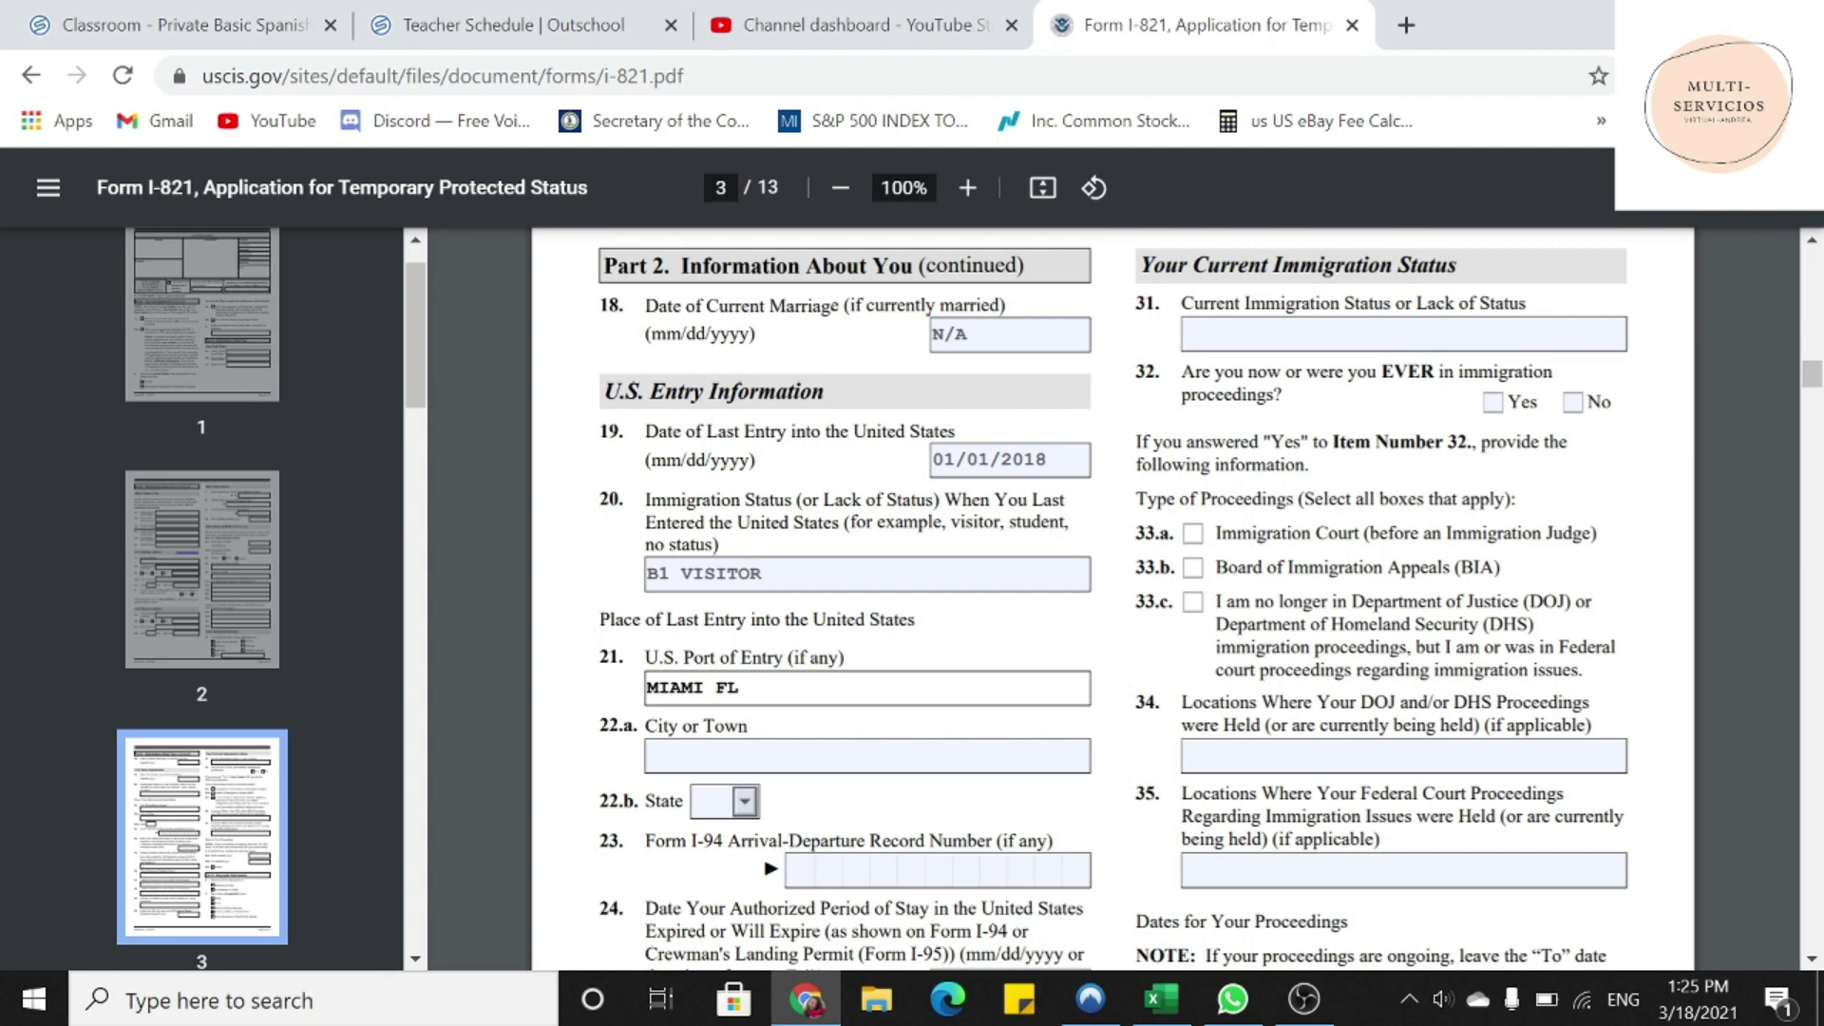
- Fill item 22 with city MIAMI and state FL
click(650, 757)
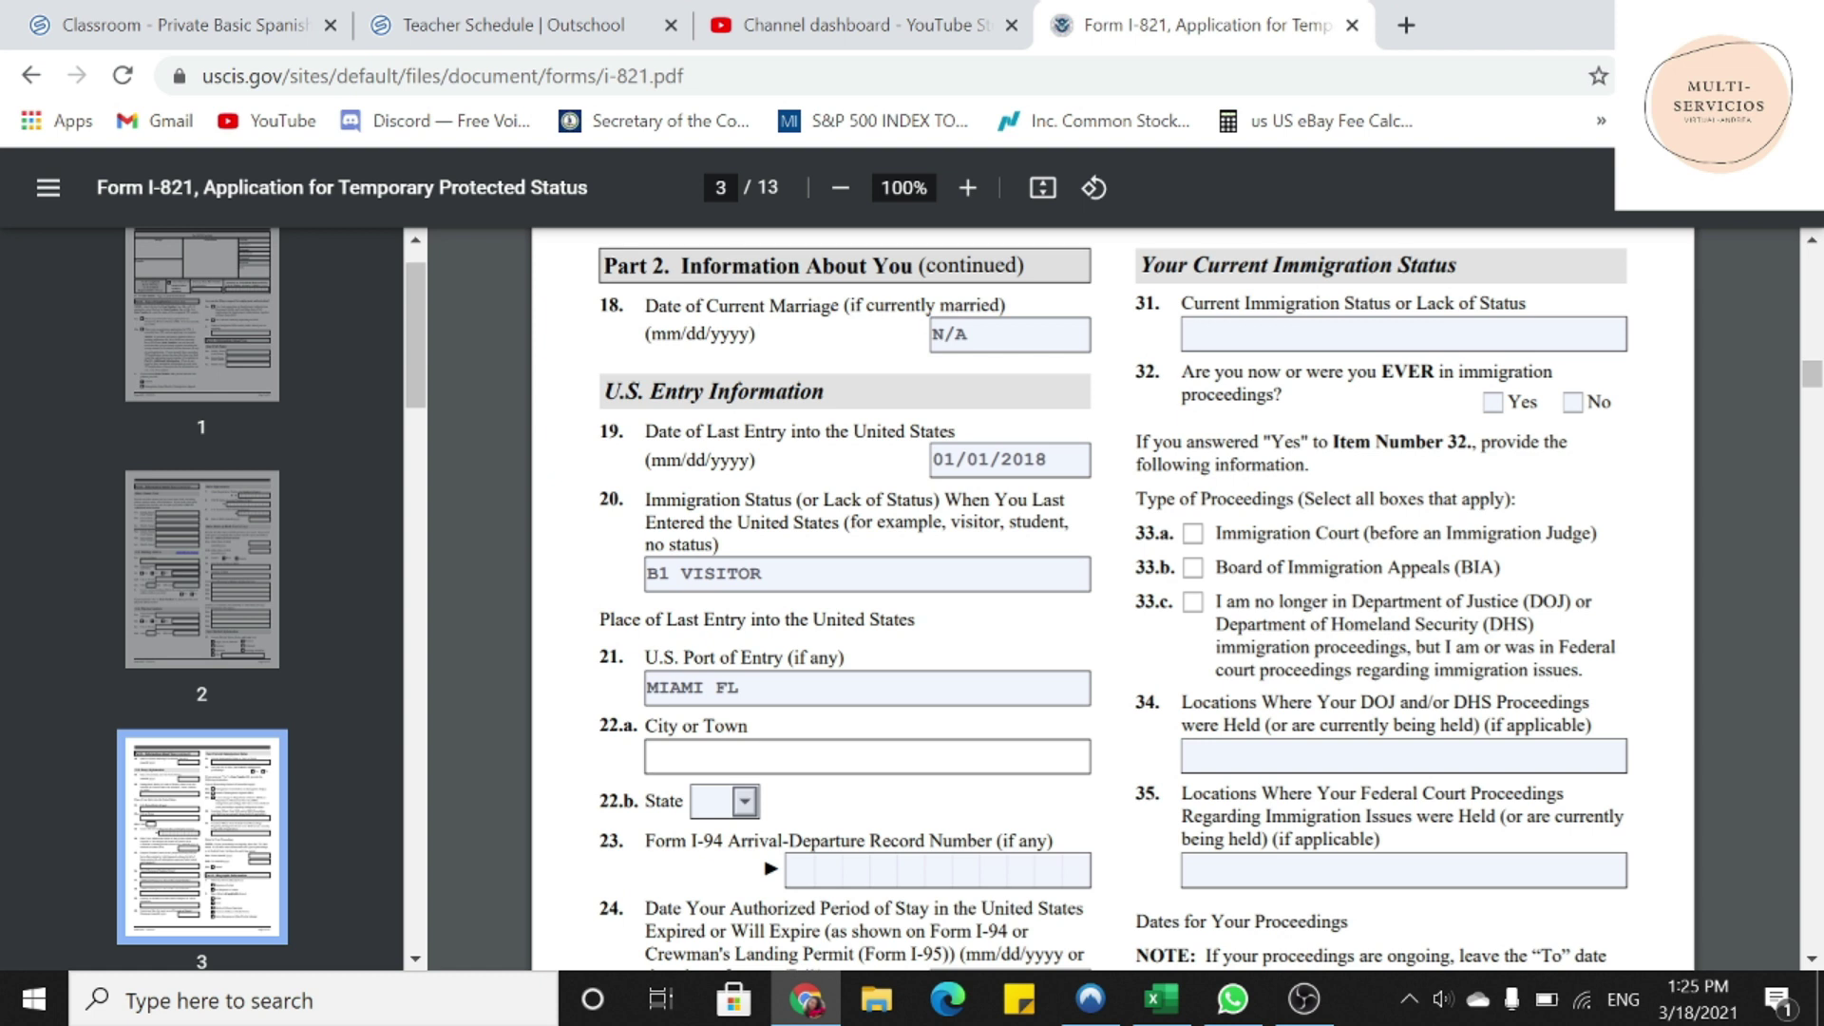
text(MIAMI)
click(744, 803)
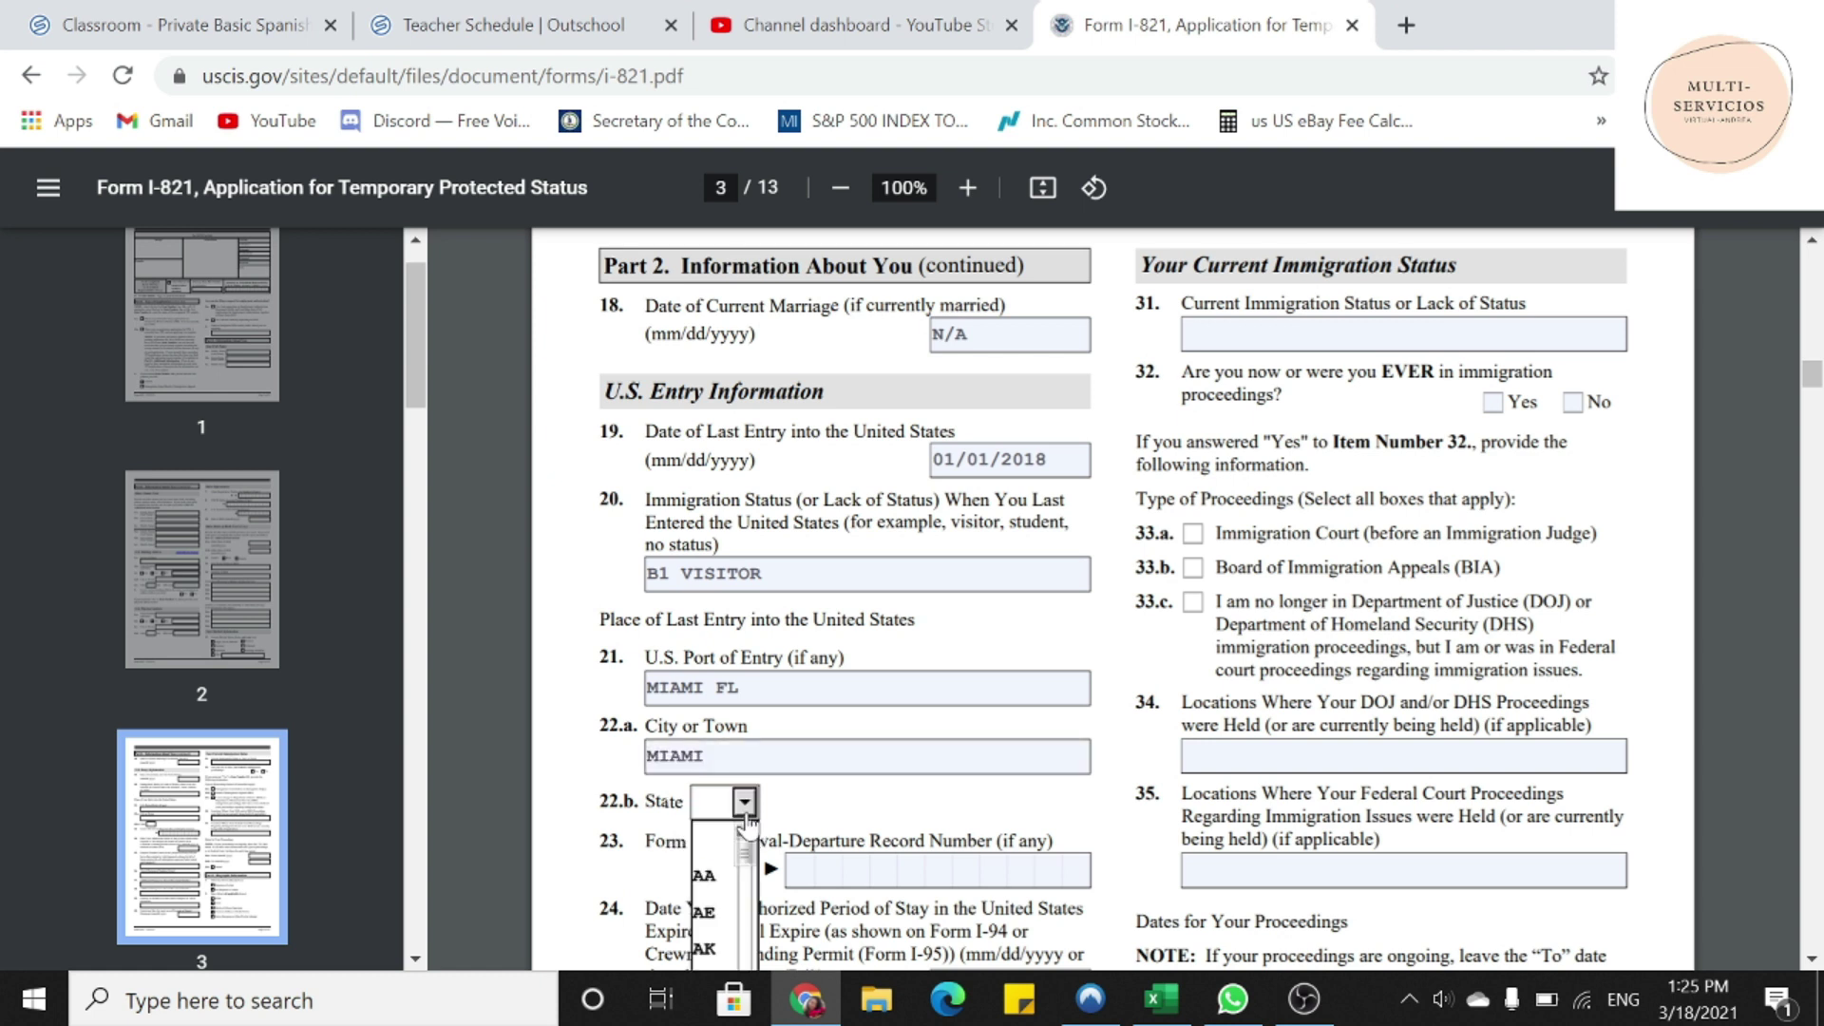
scroll(748, 823, down, 3)
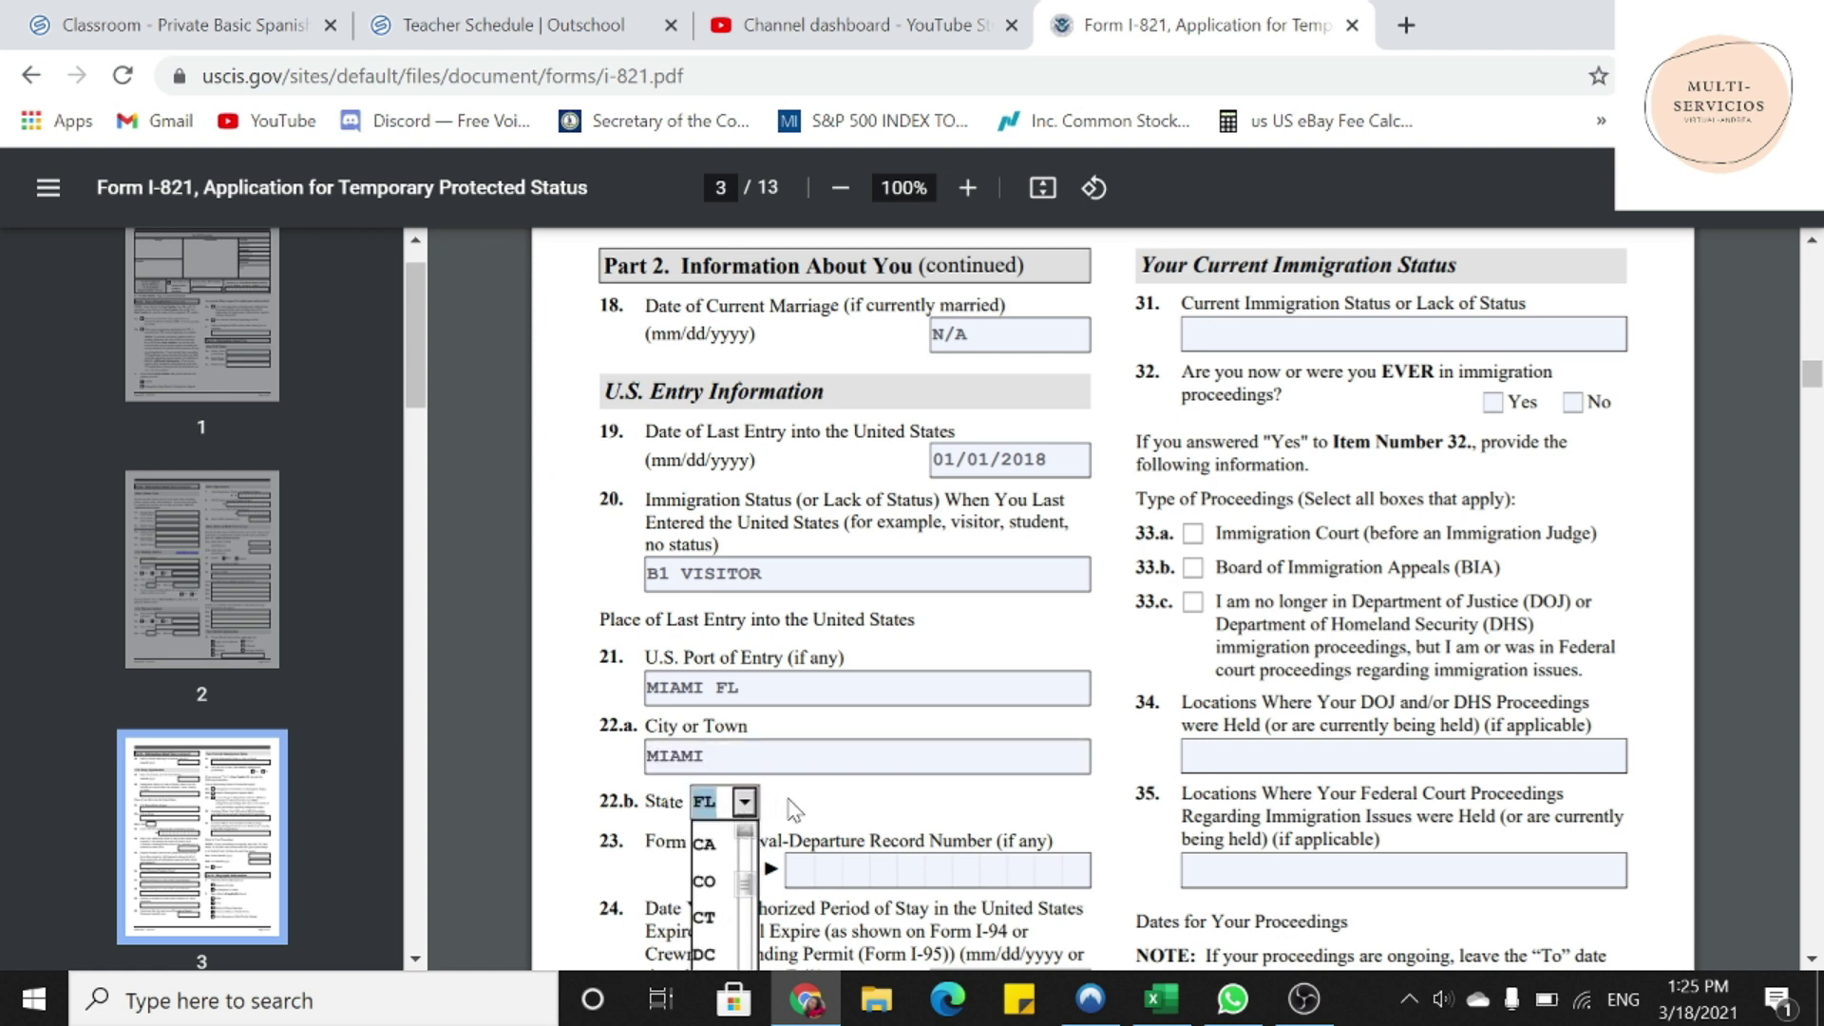
click(788, 798)
scroll(789, 800, down, 2)
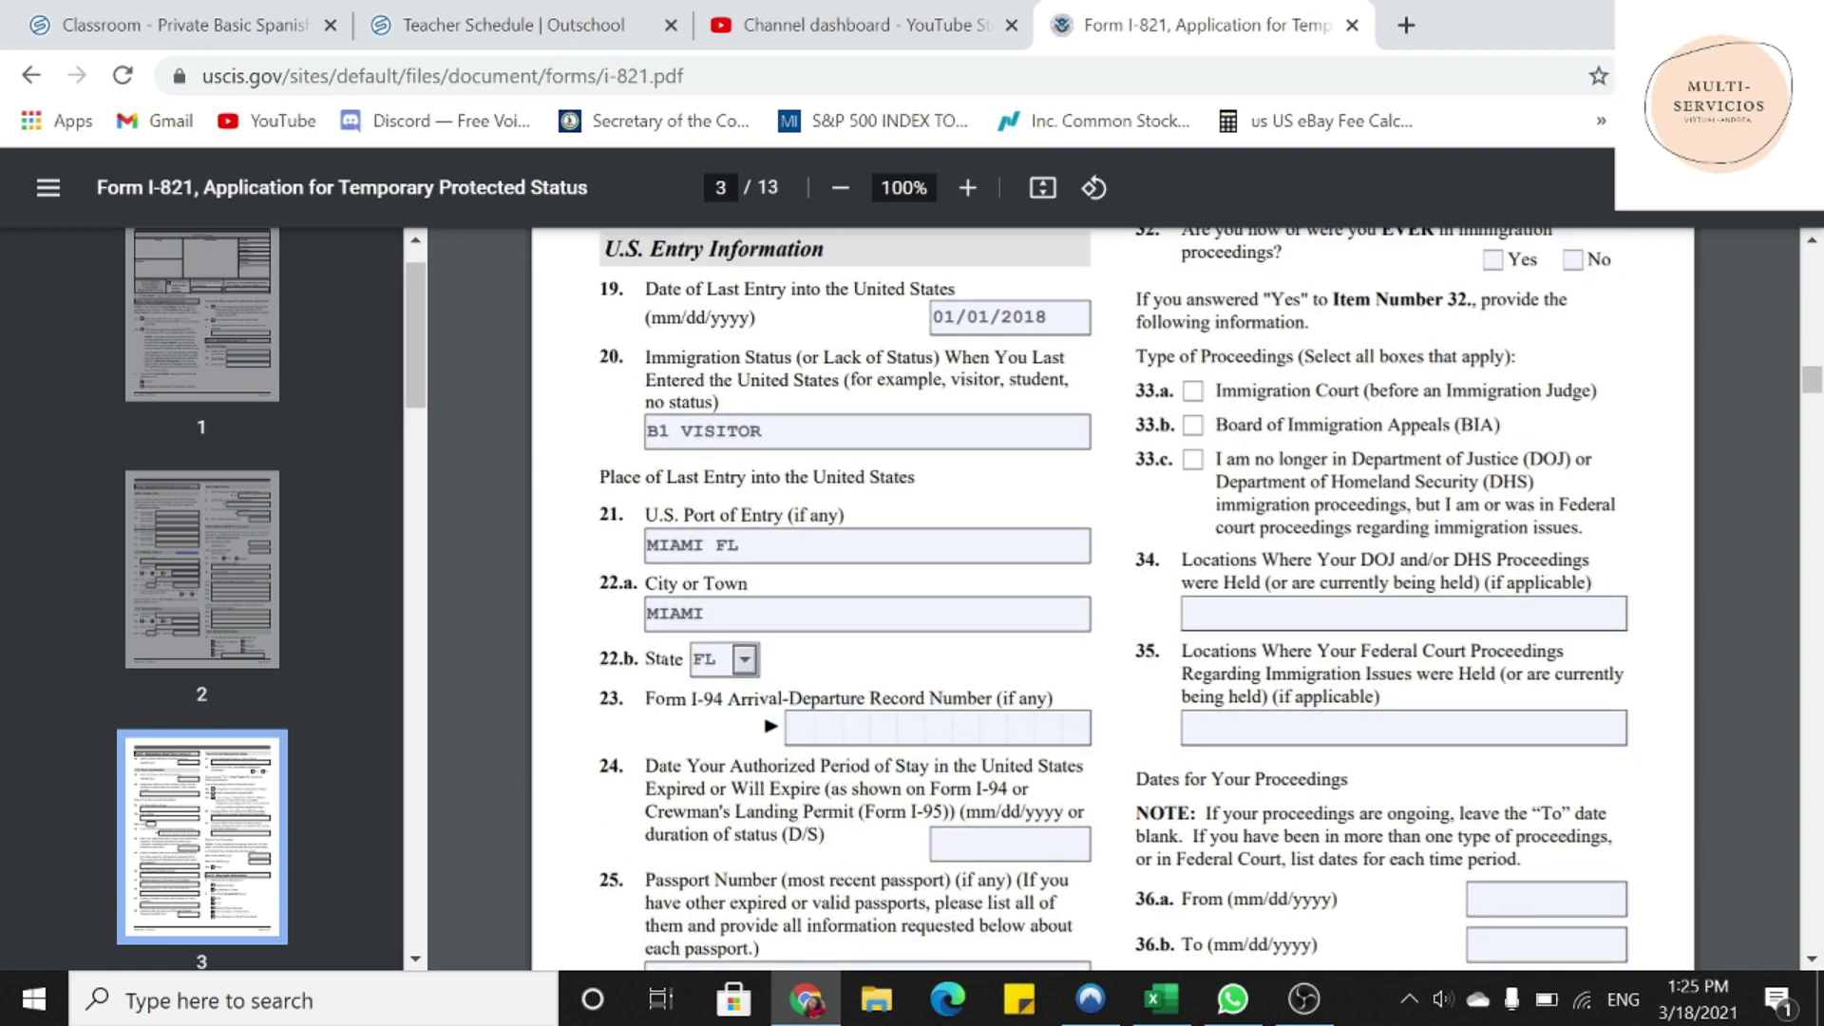
drag(599, 698, 1053, 701)
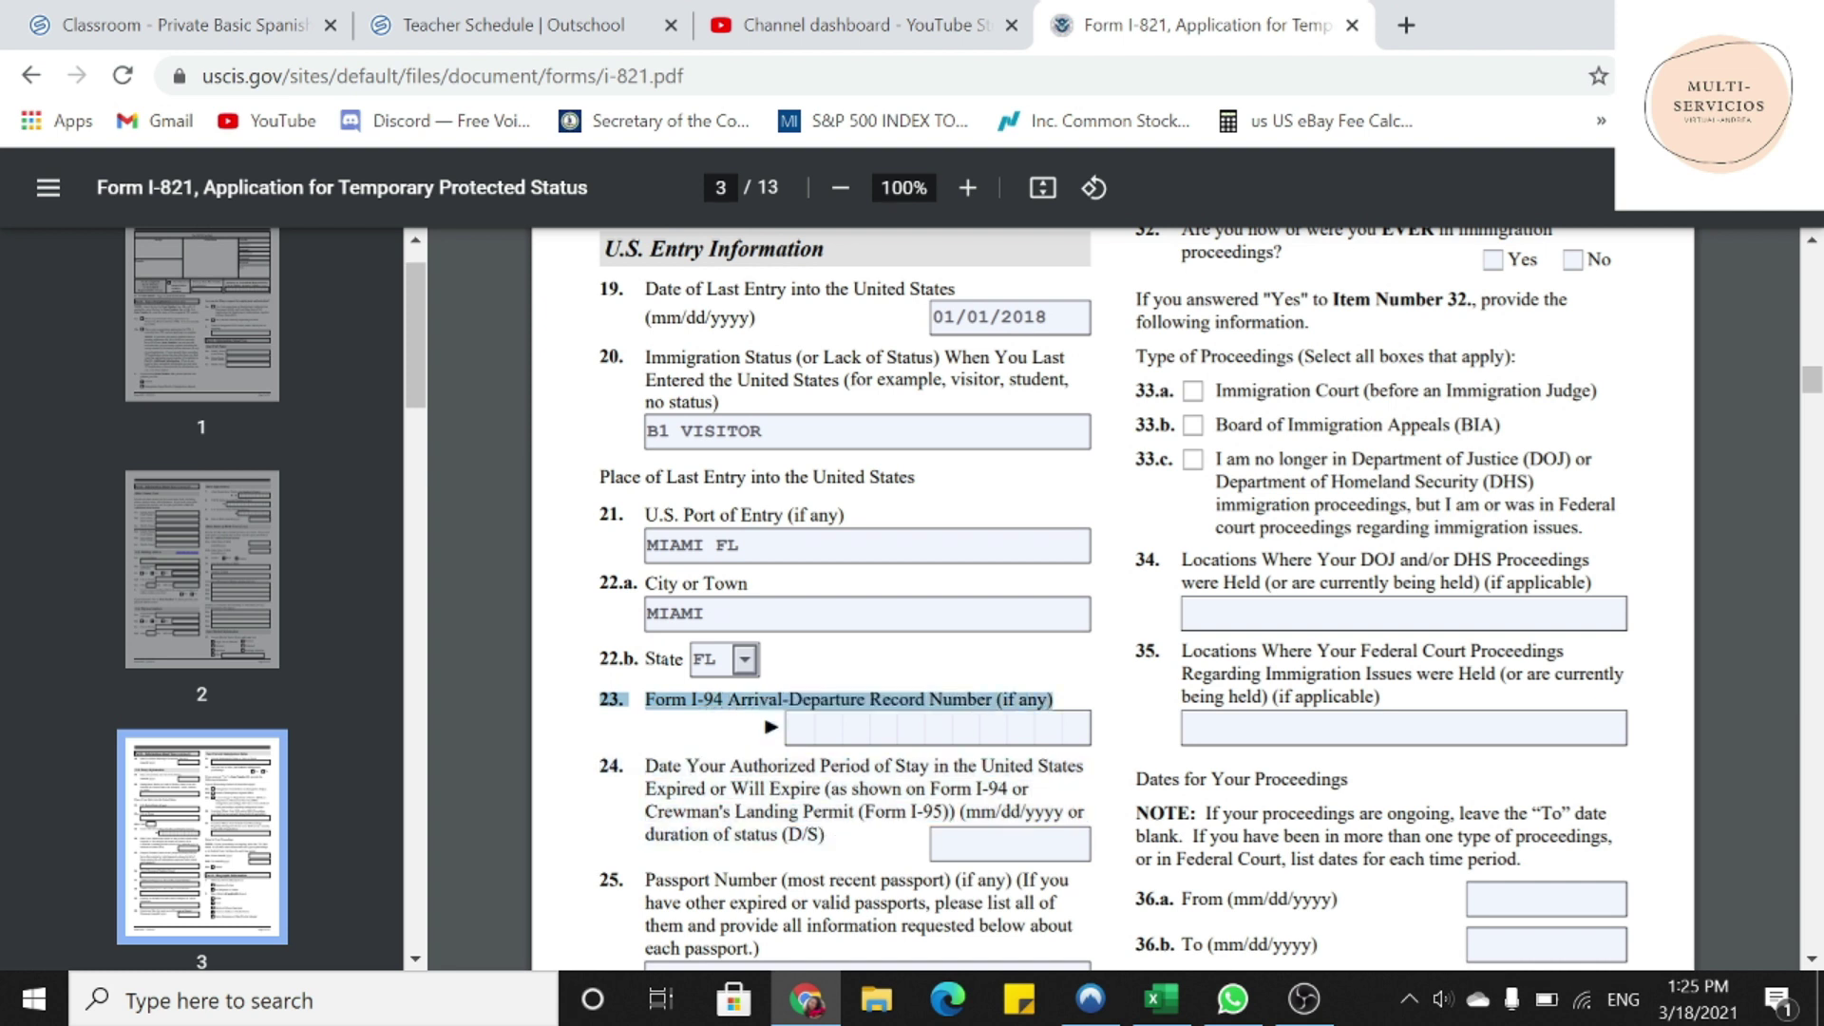
click(801, 728)
text(9876)
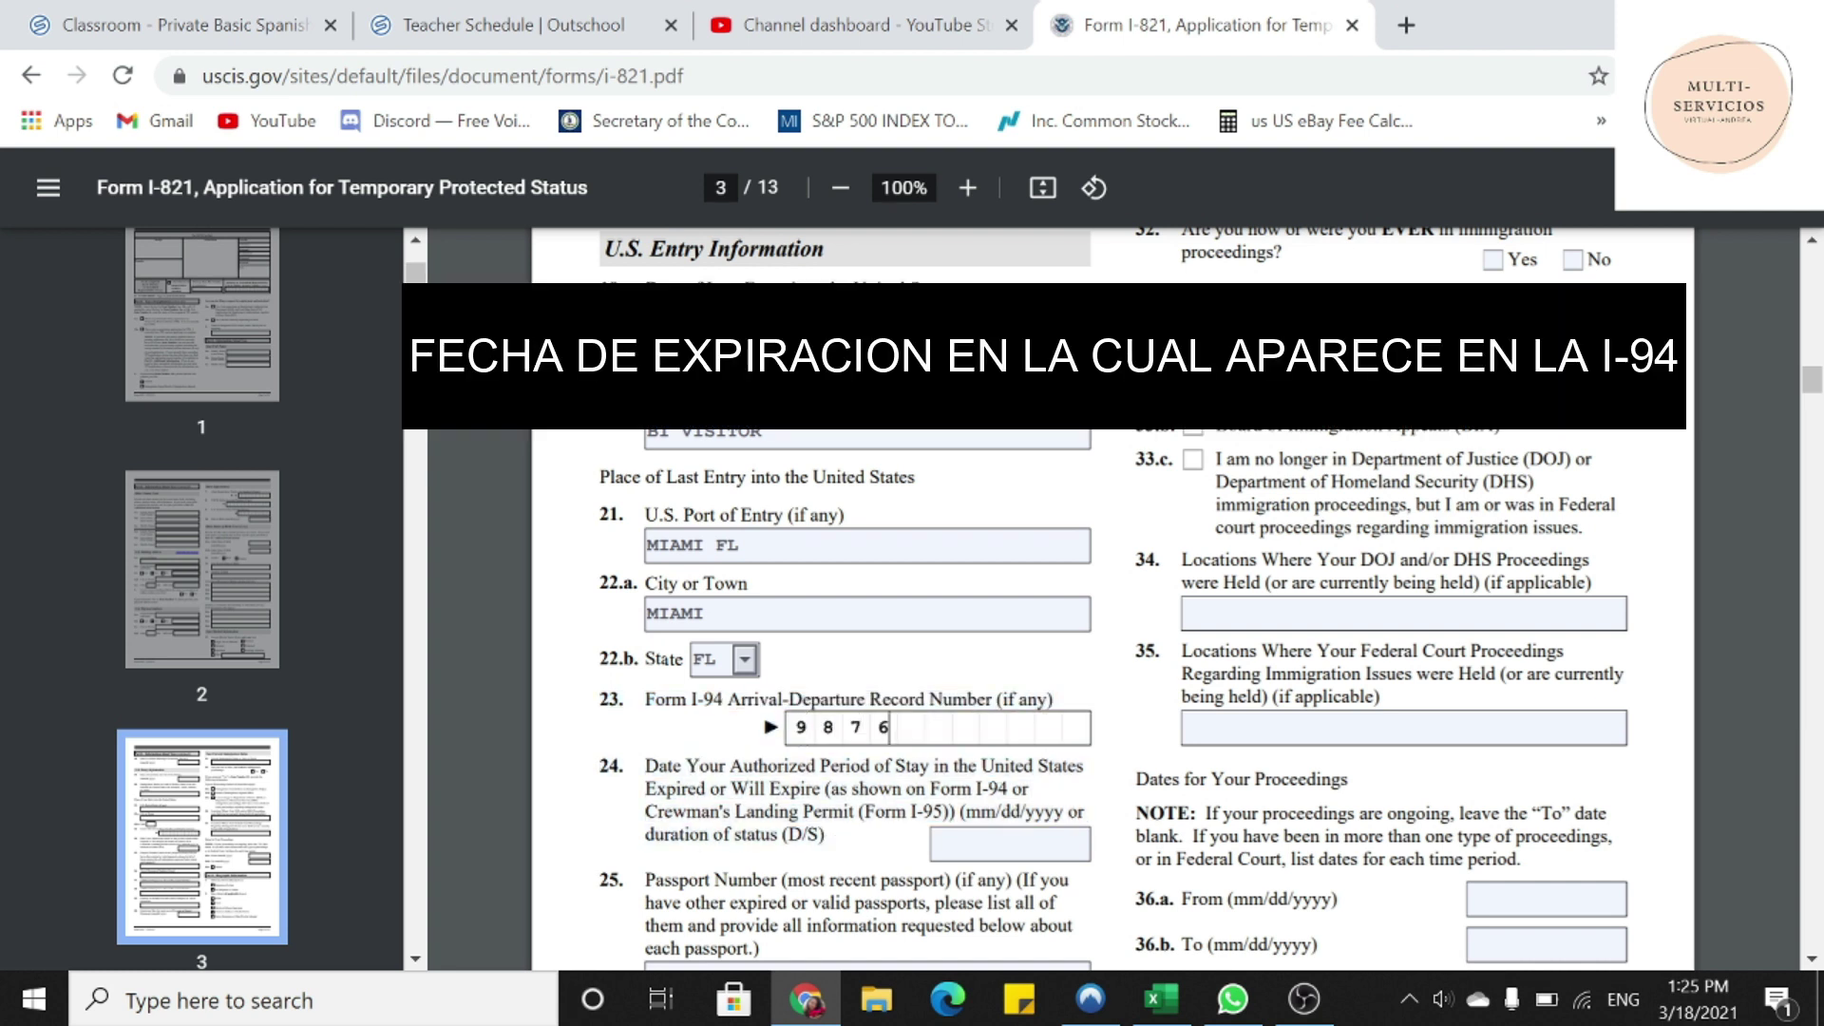
text(5555555)
drag(645, 765, 876, 857)
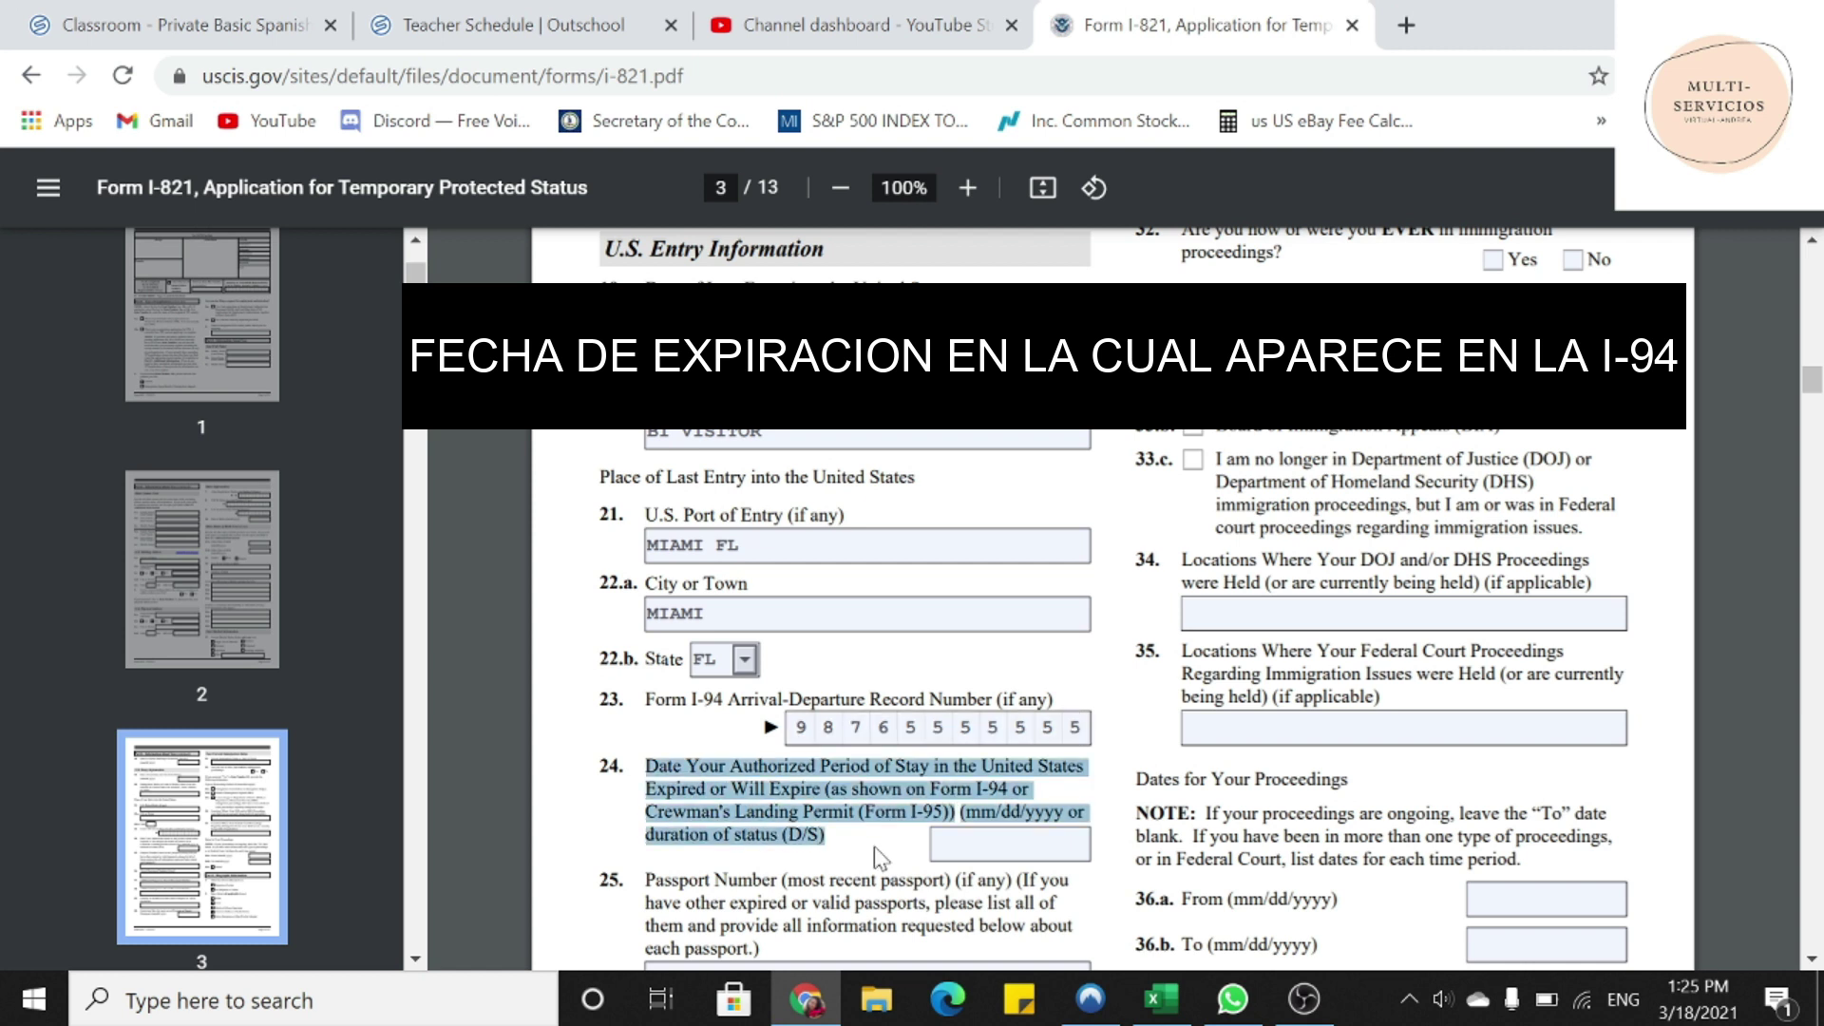
click(1010, 844)
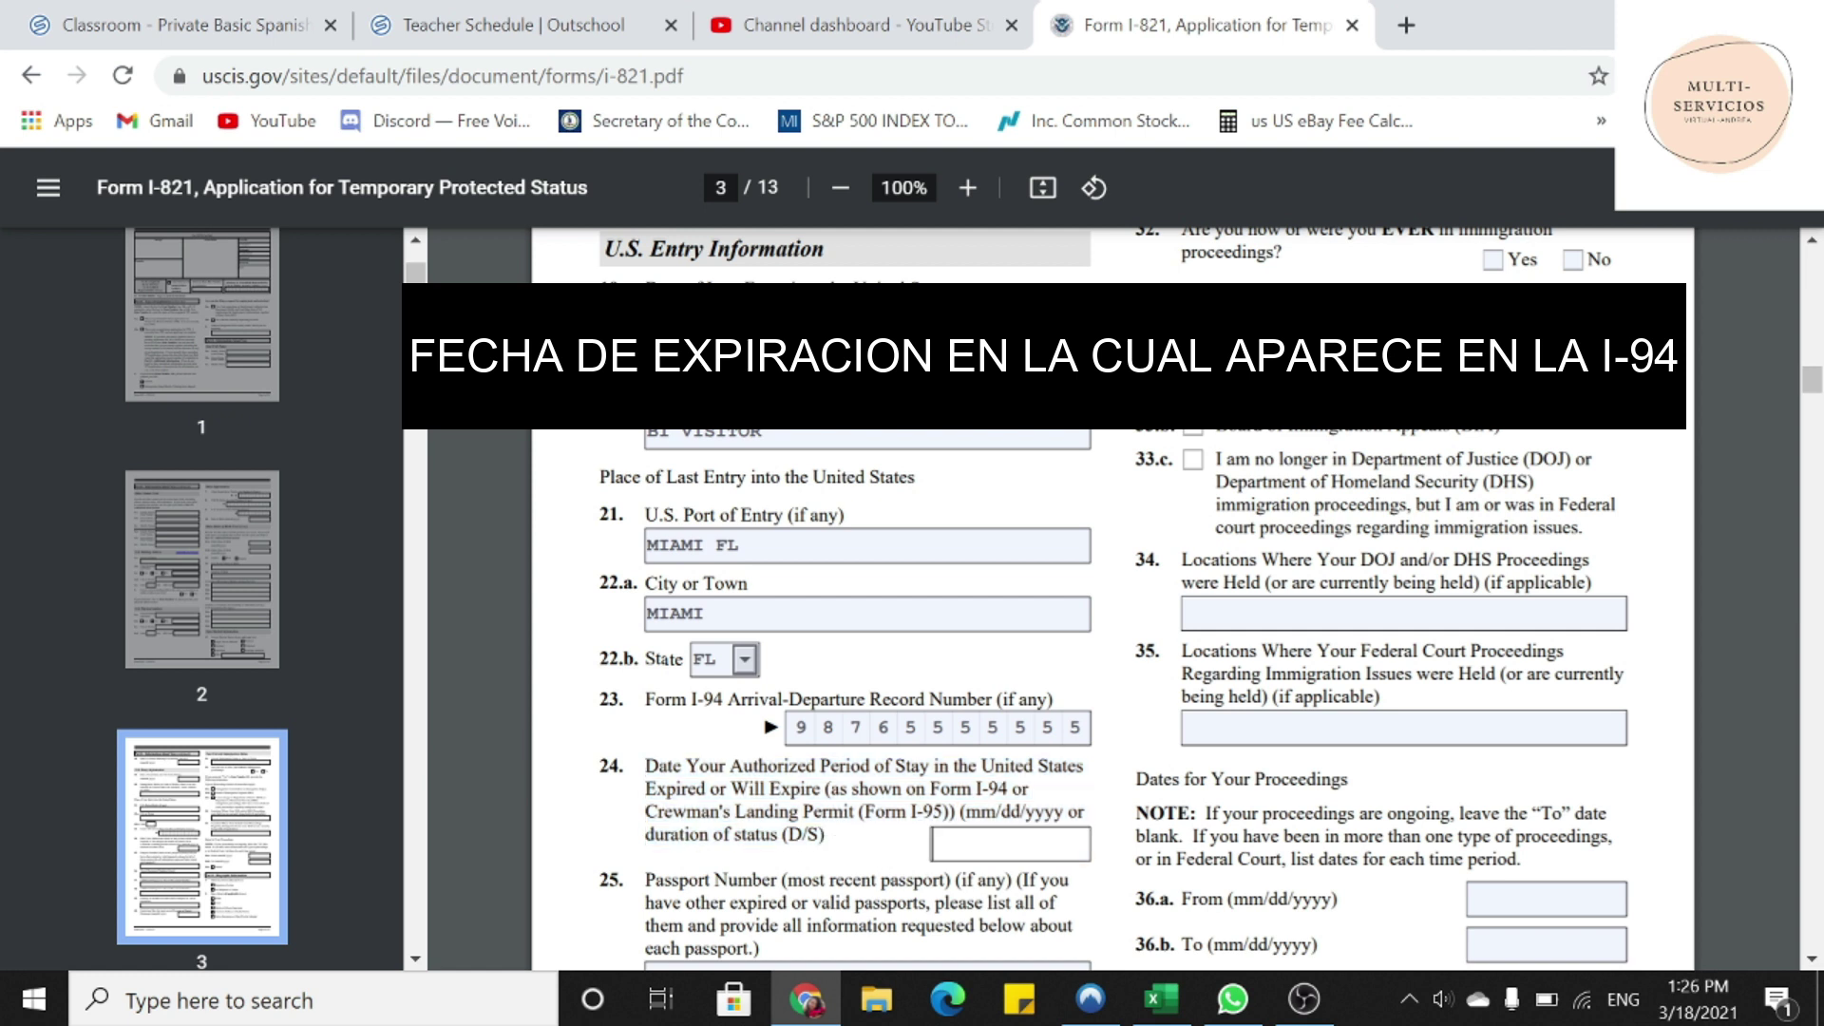
text(06/01/2018)
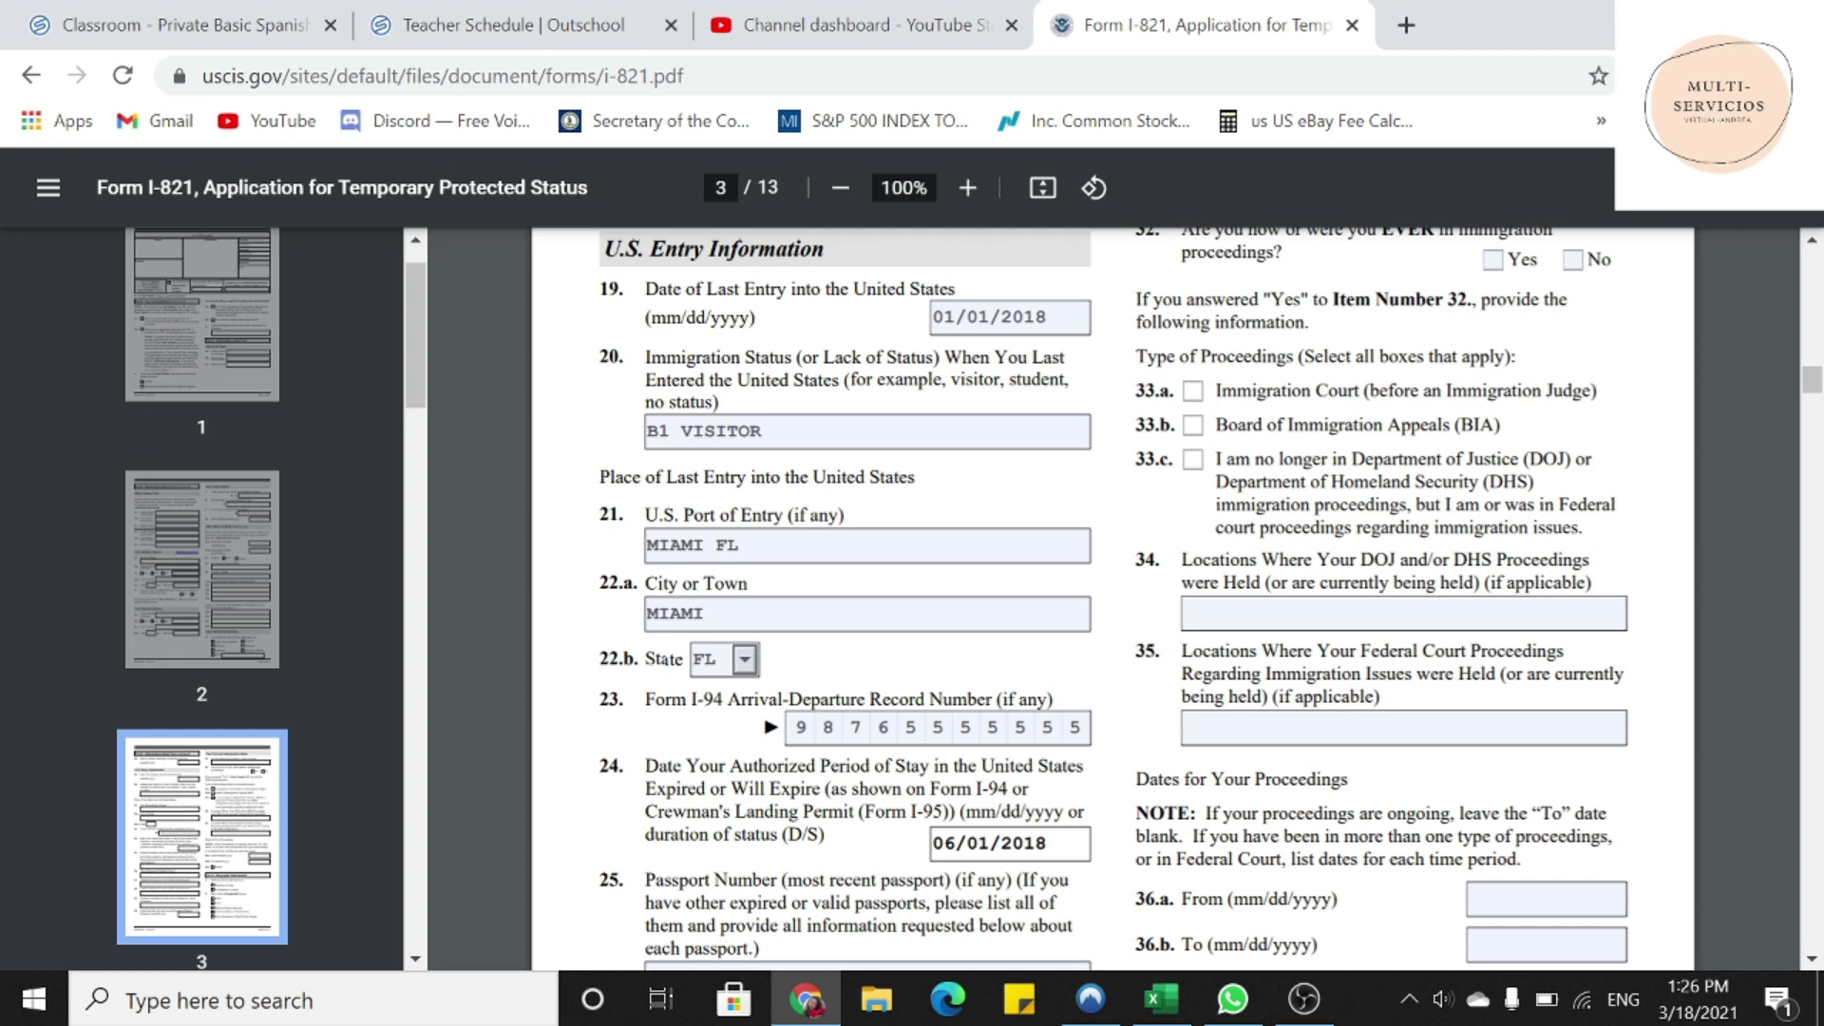
scroll(1111, 599, down, 3)
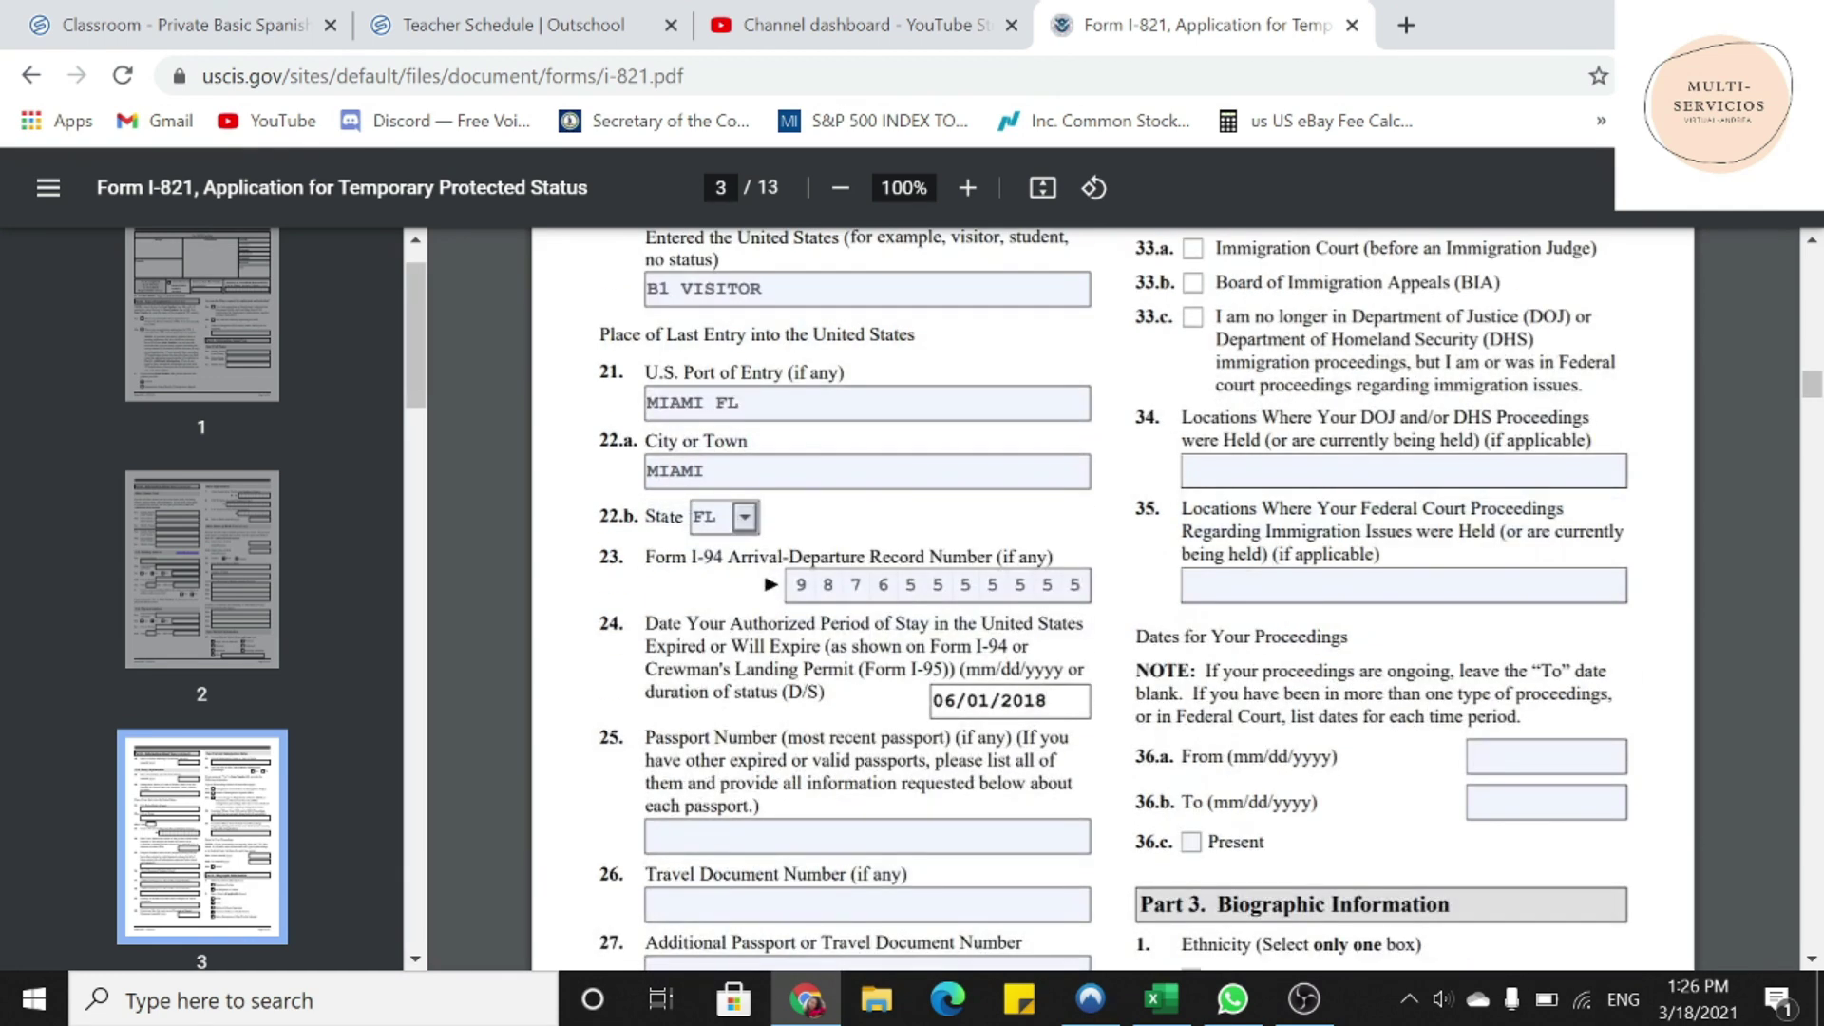
drag(646, 739, 760, 807)
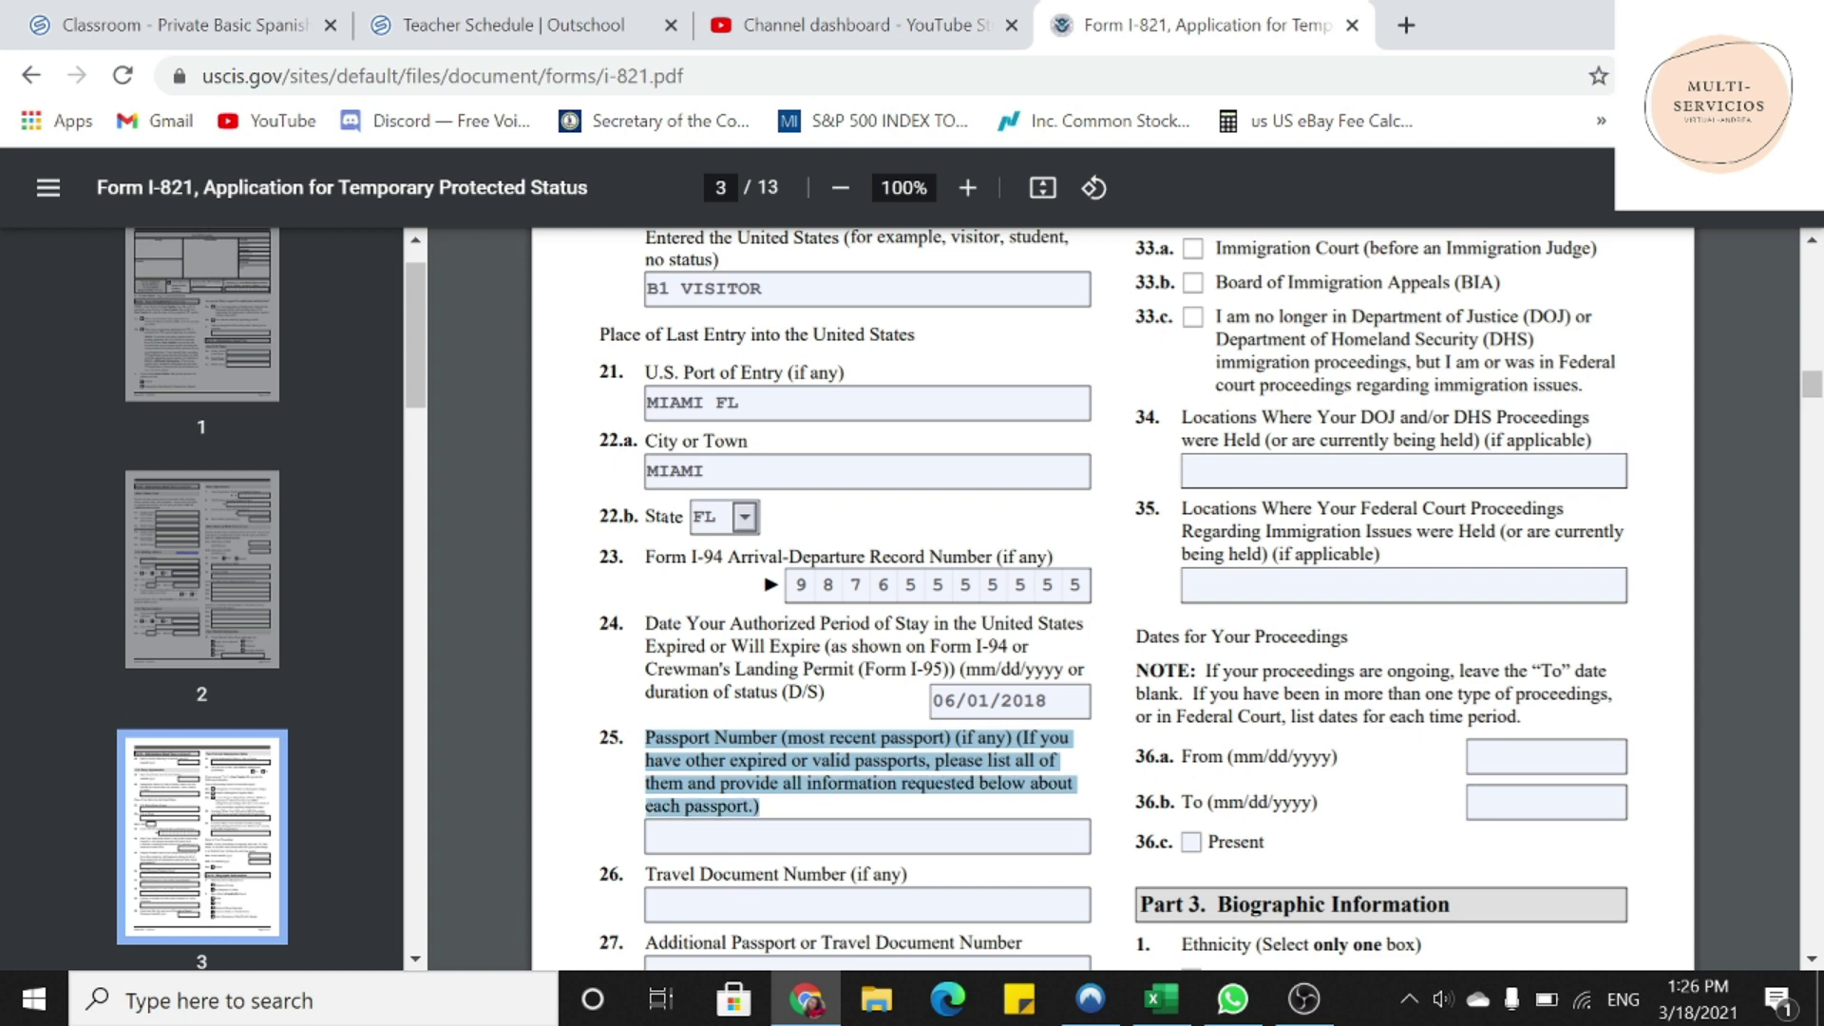
click(650, 836)
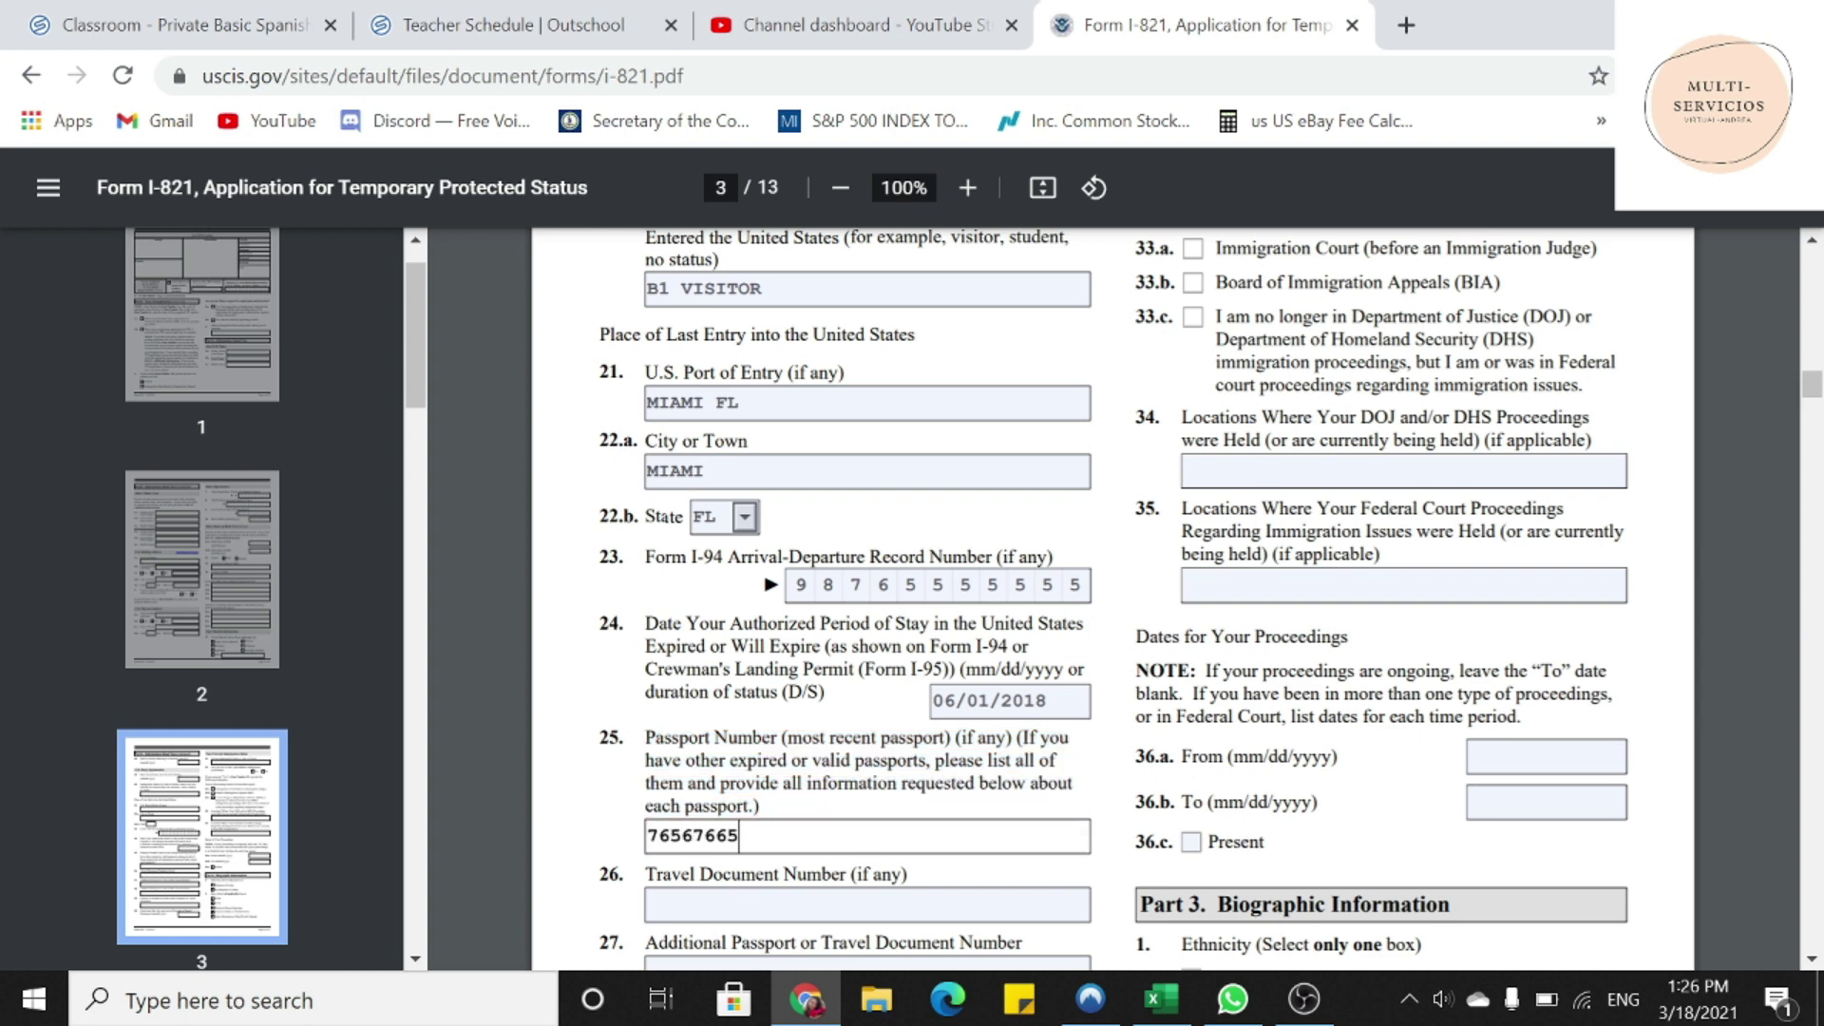
- Mark the travel document number and both additional passport numbers N/A
scroll(950, 599, down, 2)
click(656, 762)
text(N/A)
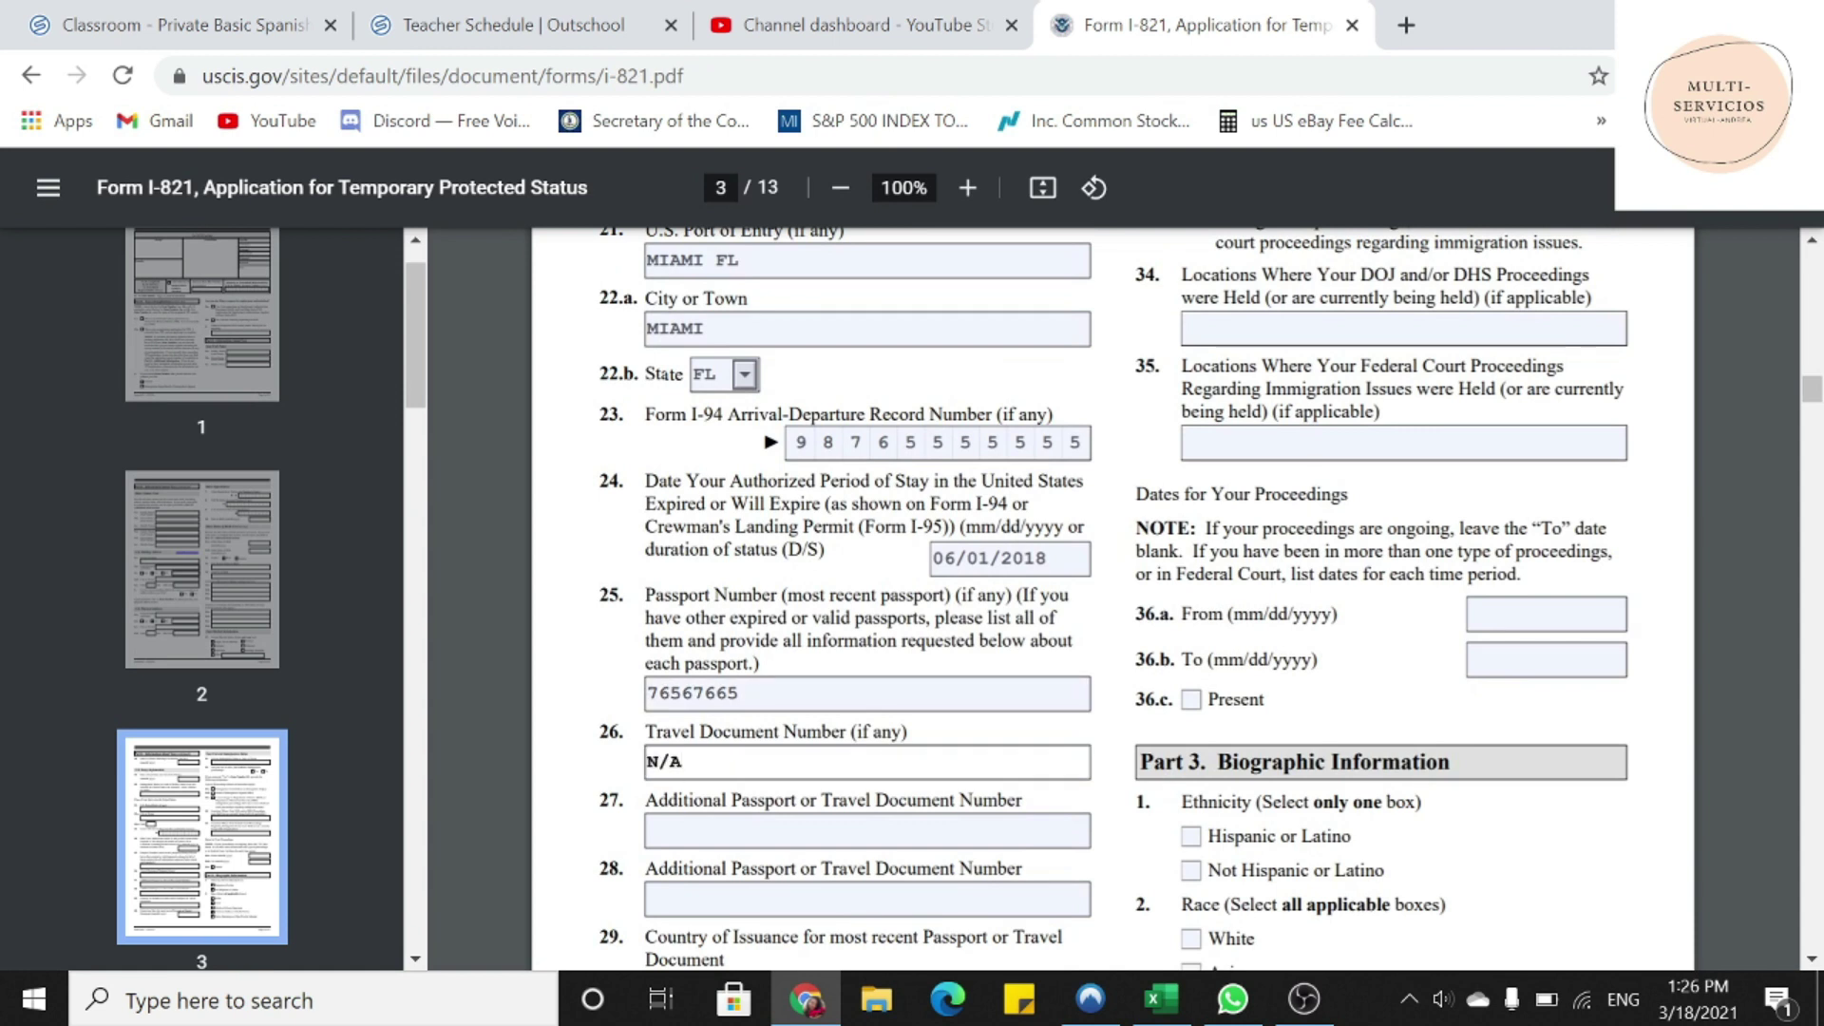
click(650, 831)
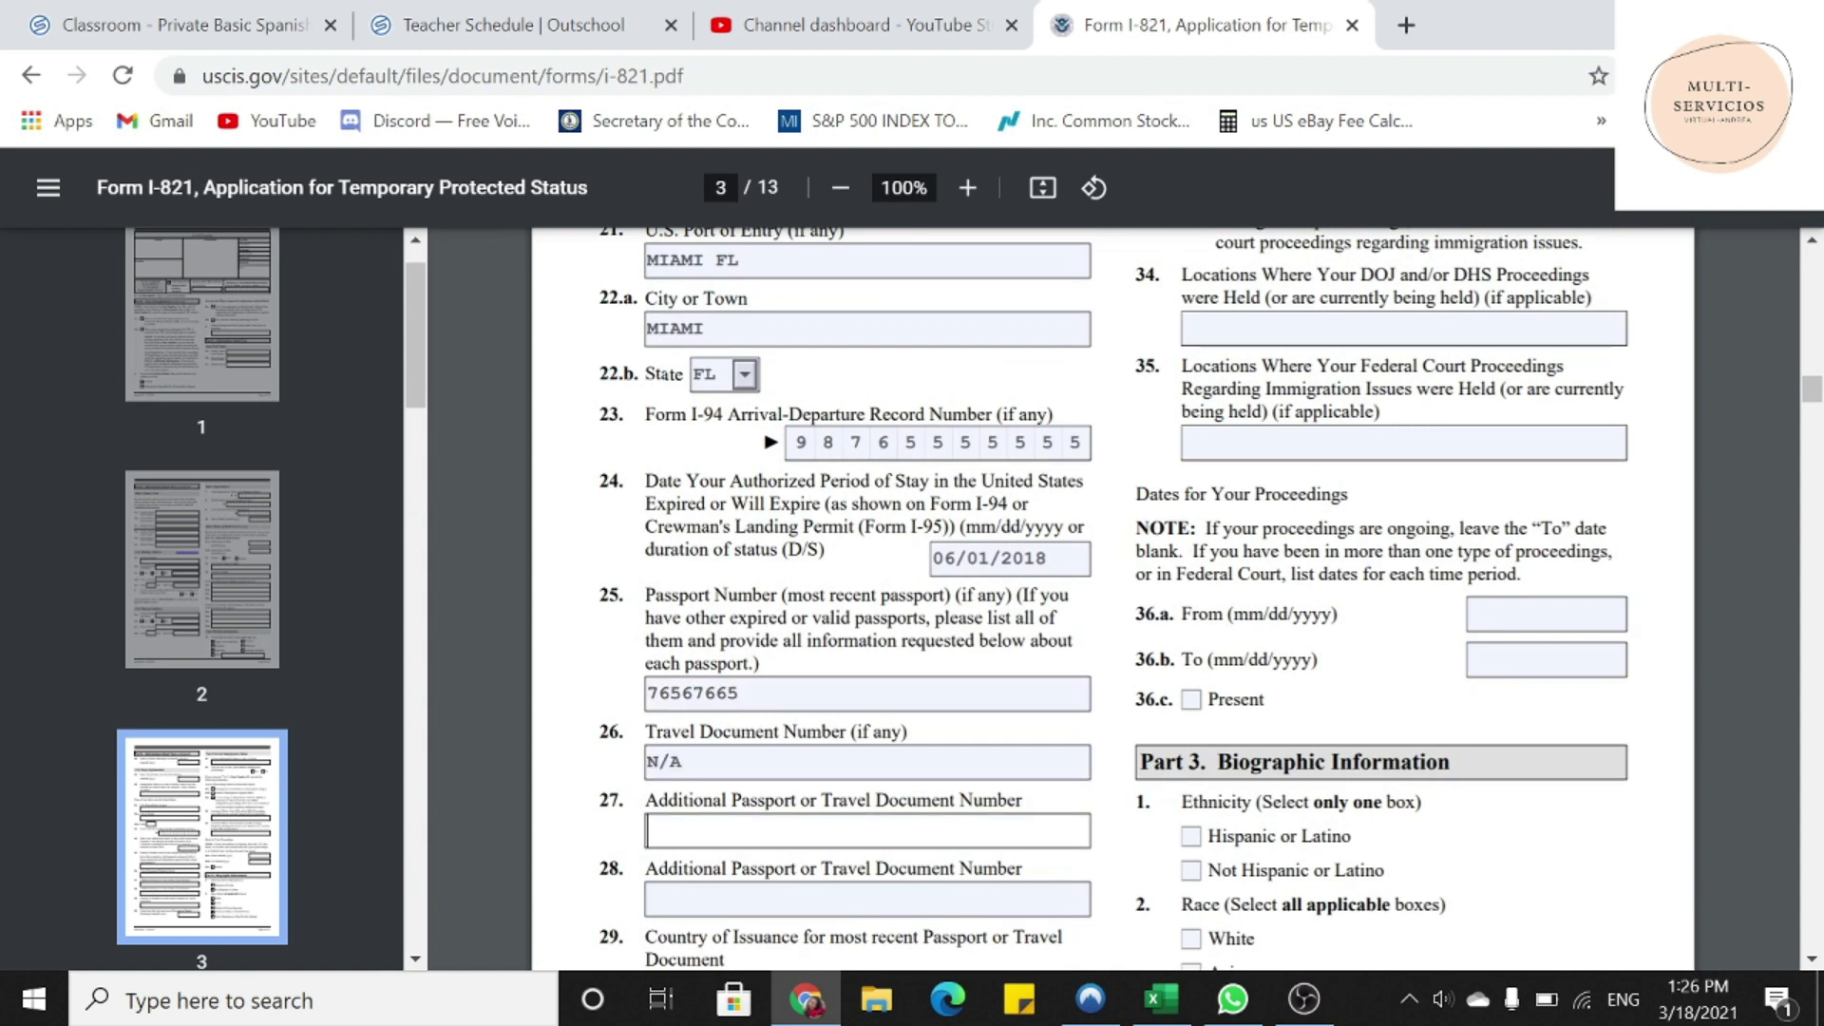
text(N/A)
click(650, 899)
text(N/A)
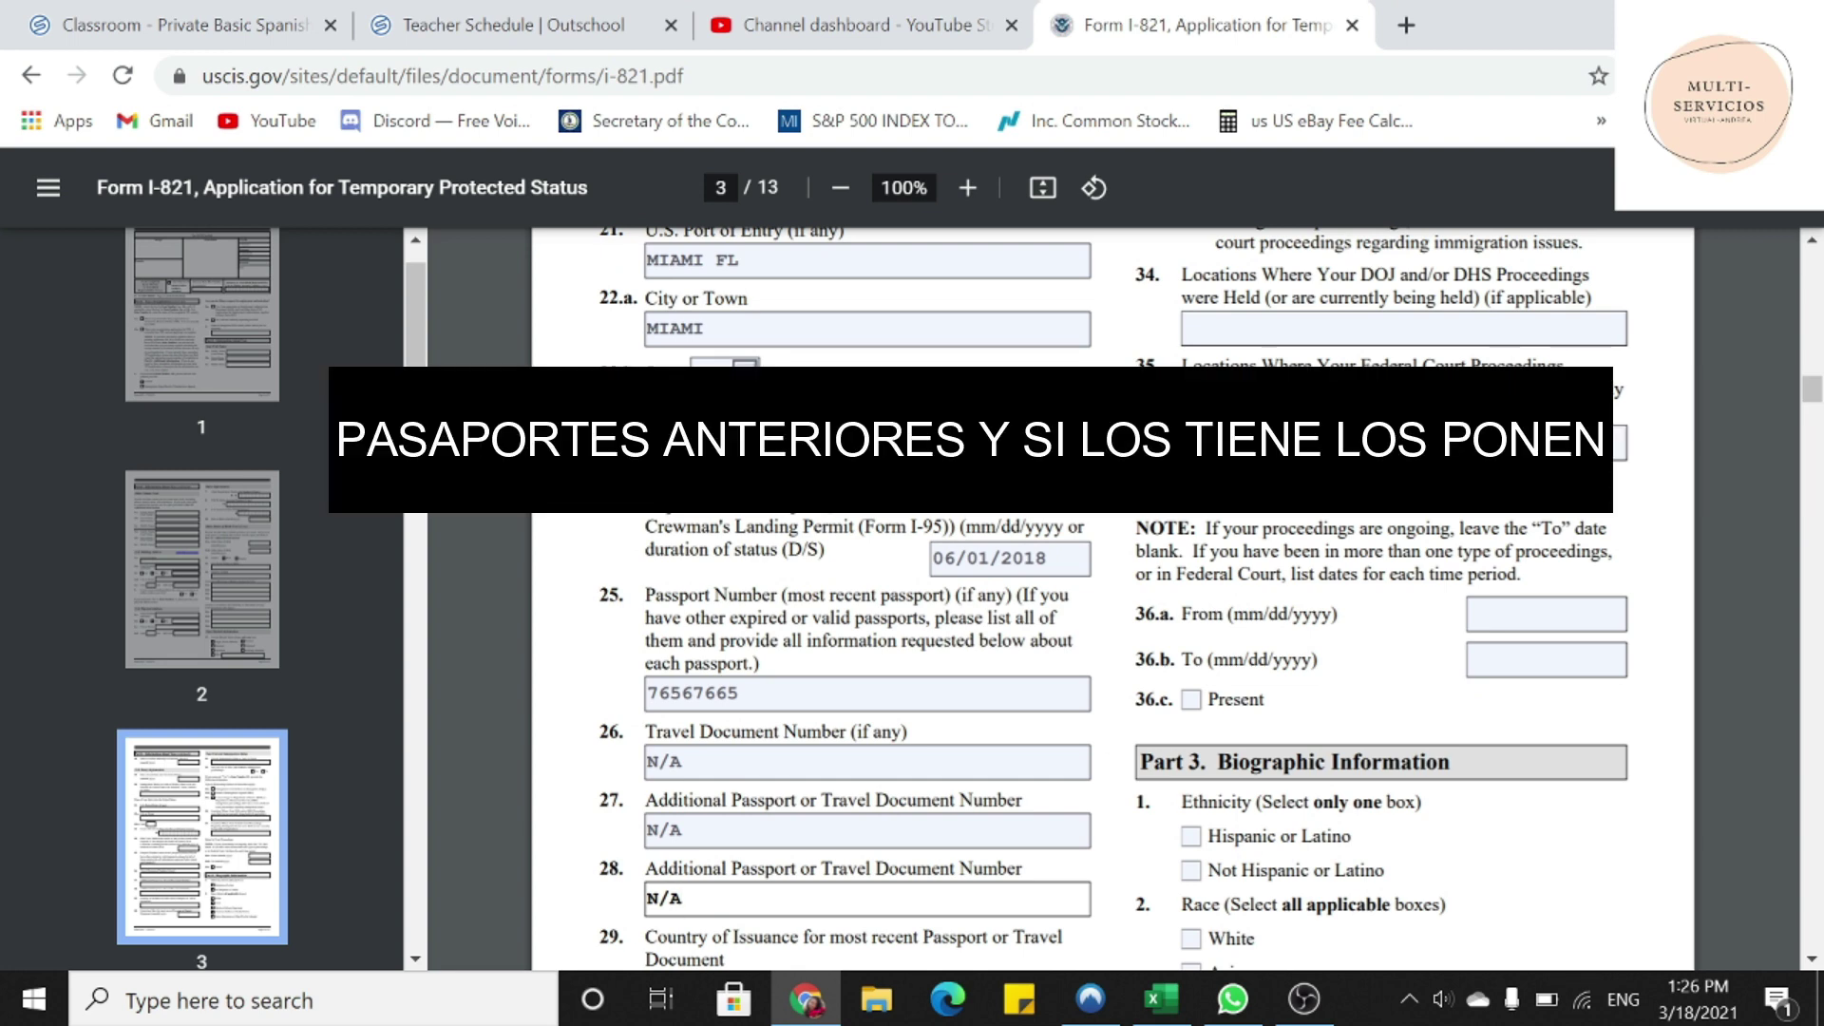
- Enter VENEZUELA as the passport's country of issuance
scroll(1112, 599, down, 3)
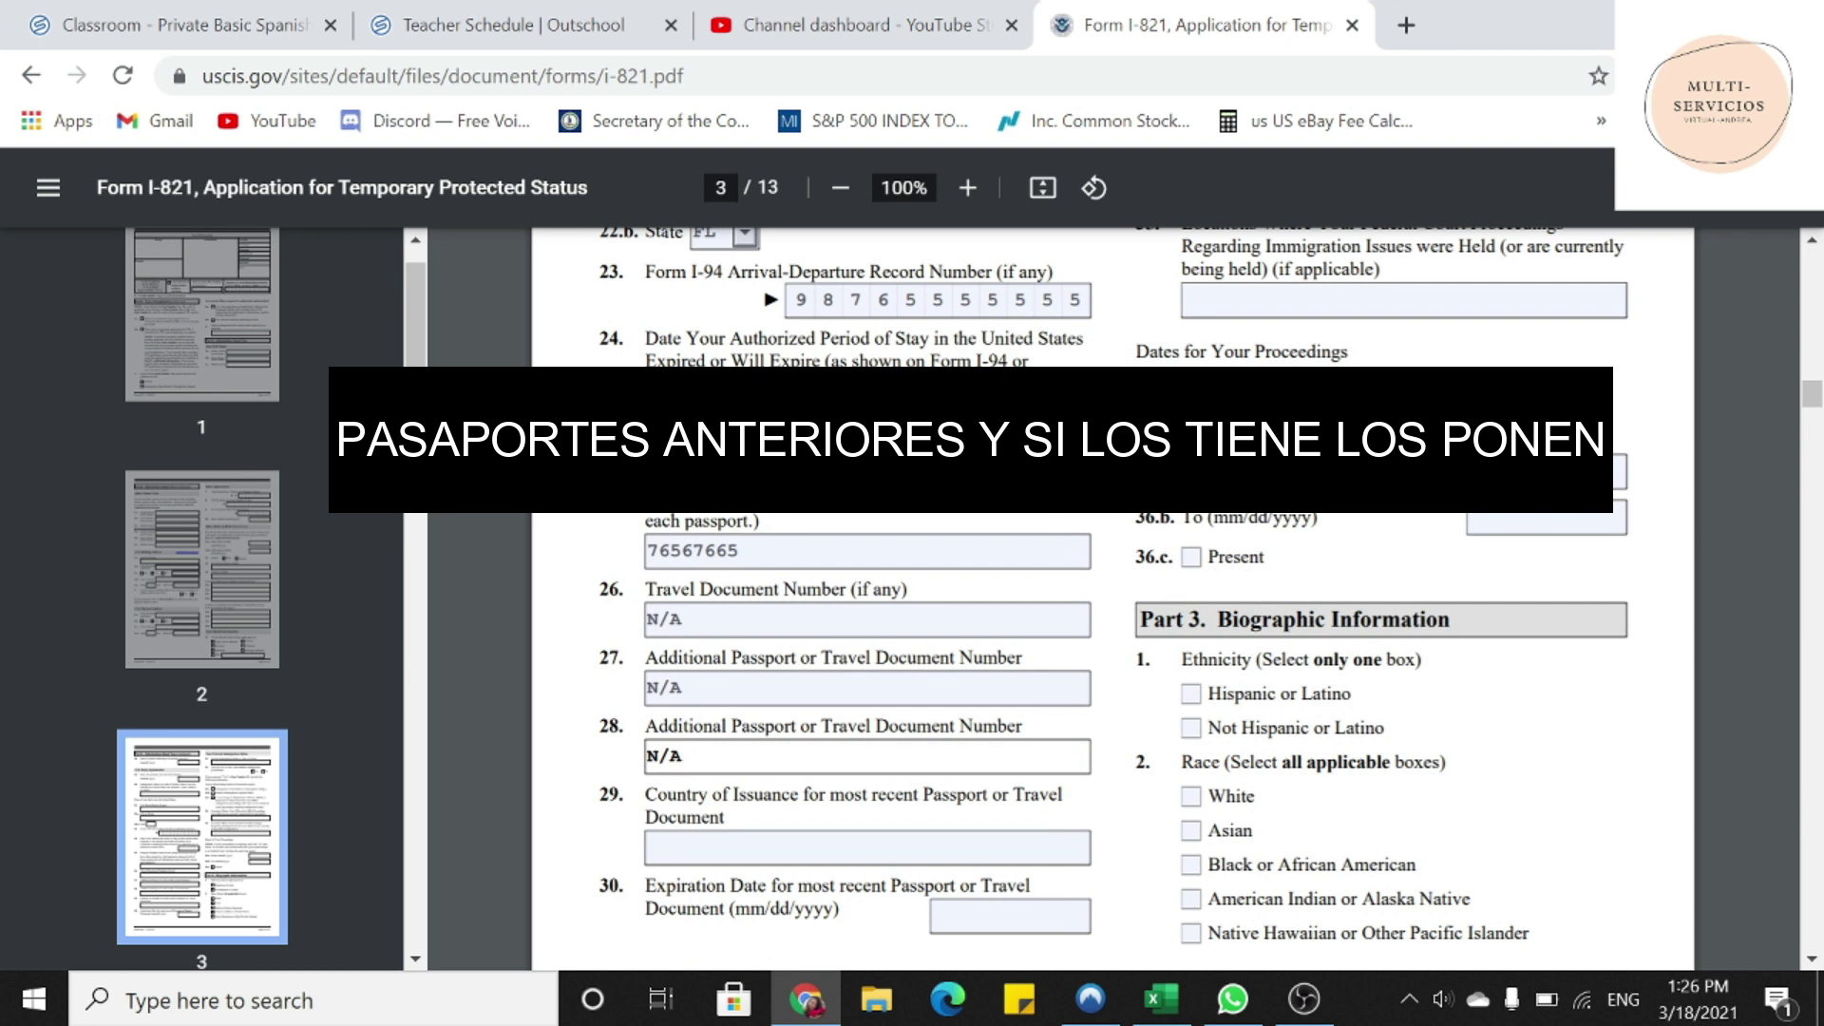
drag(646, 794, 727, 818)
click(684, 847)
text(V)
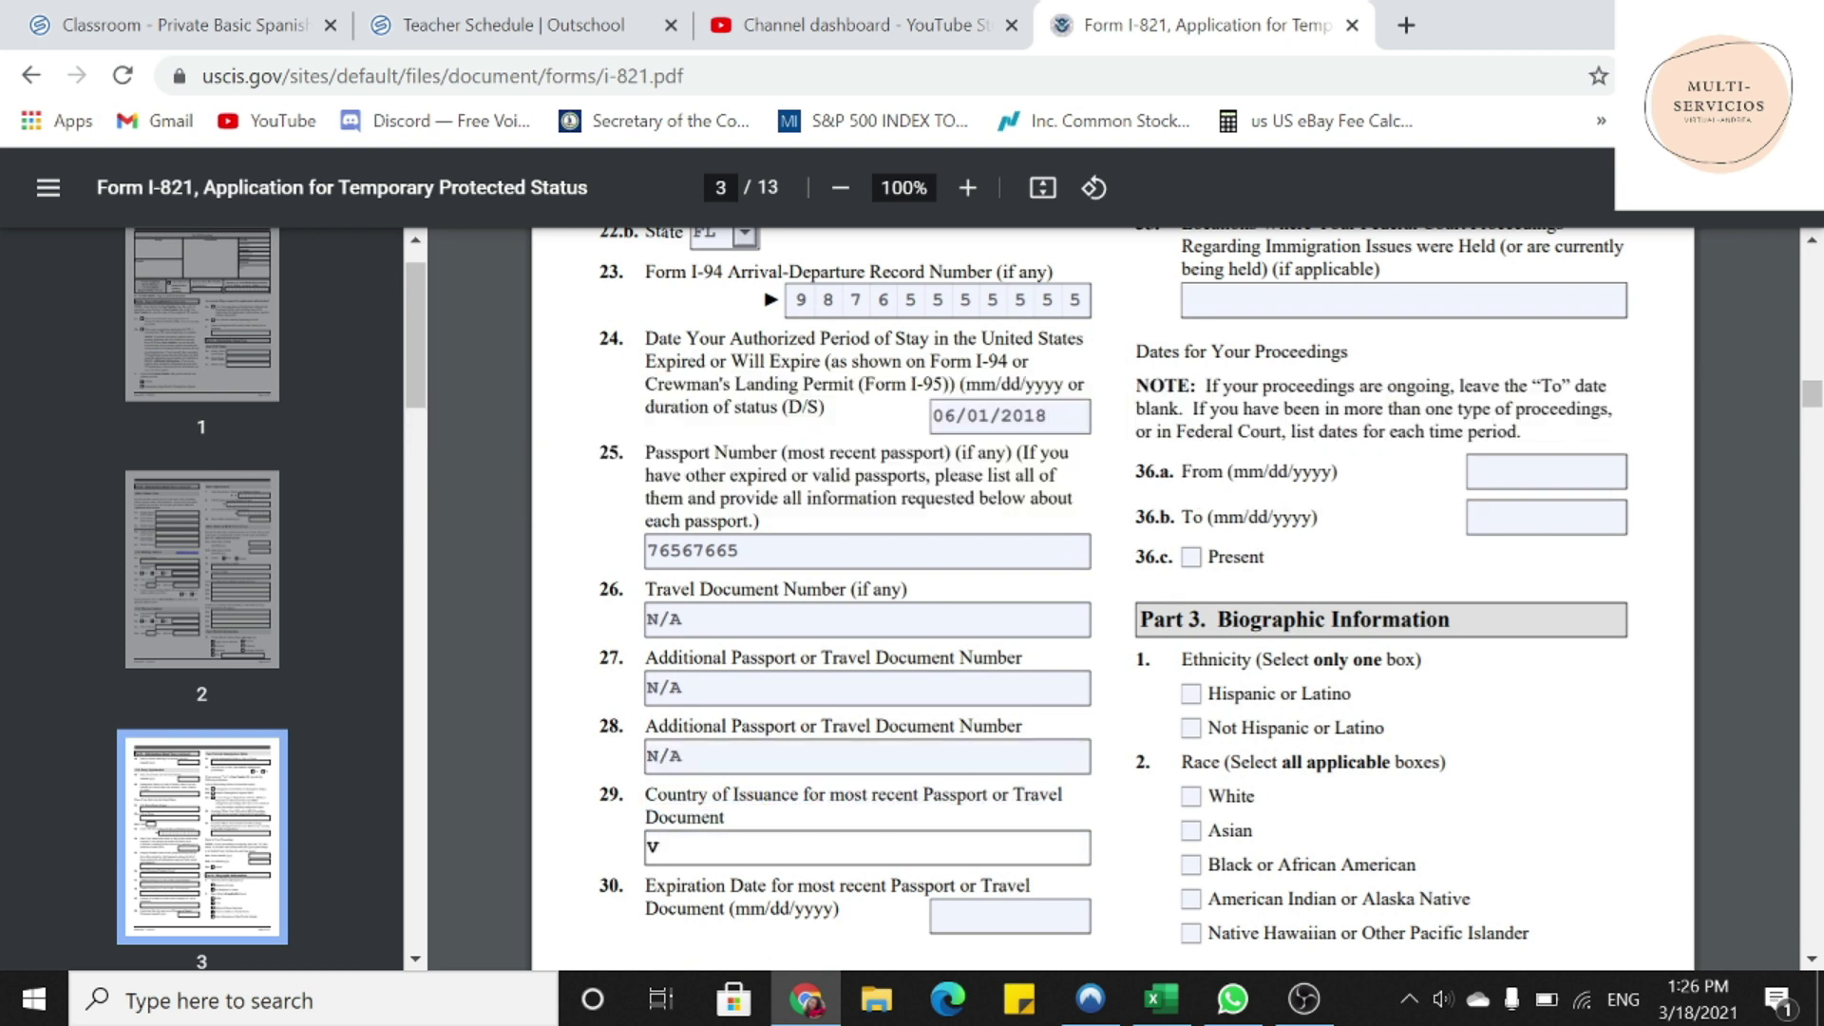
text(ENEZUELA)
- Enter passport expiration date 01/01/2021
scroll(714, 814, down, 2)
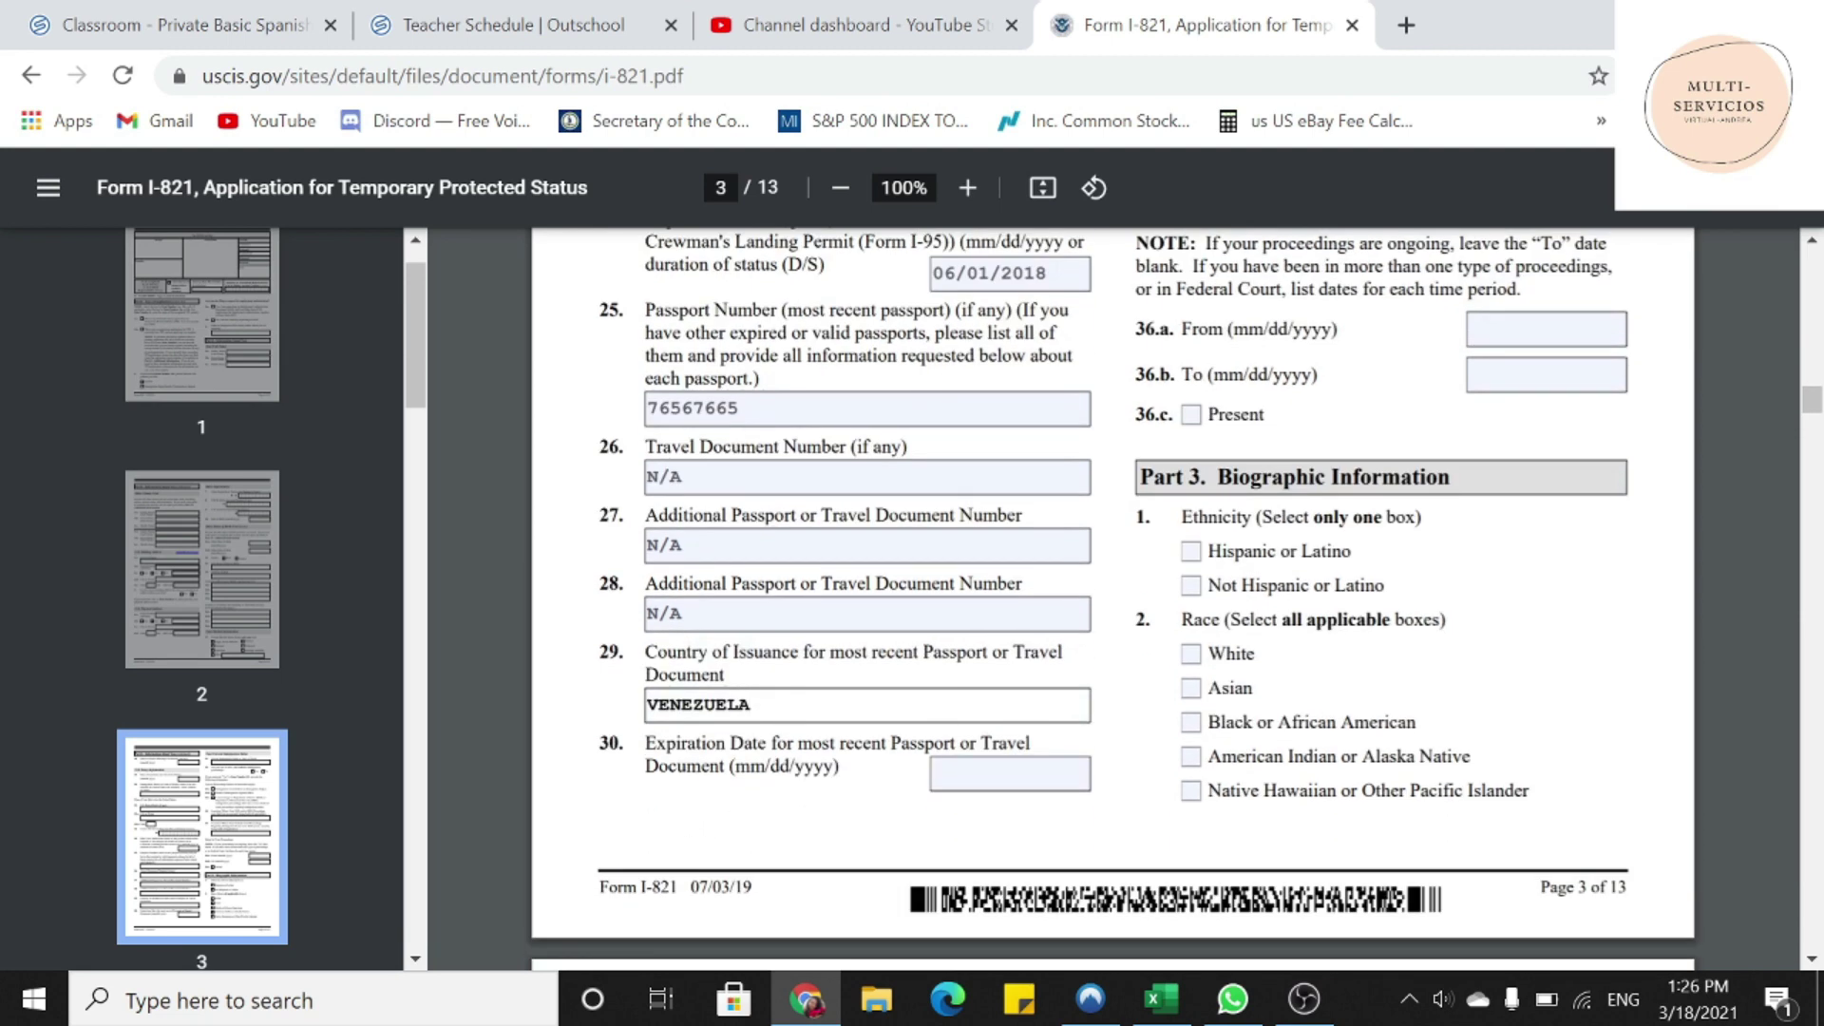
drag(646, 743, 839, 766)
click(1010, 774)
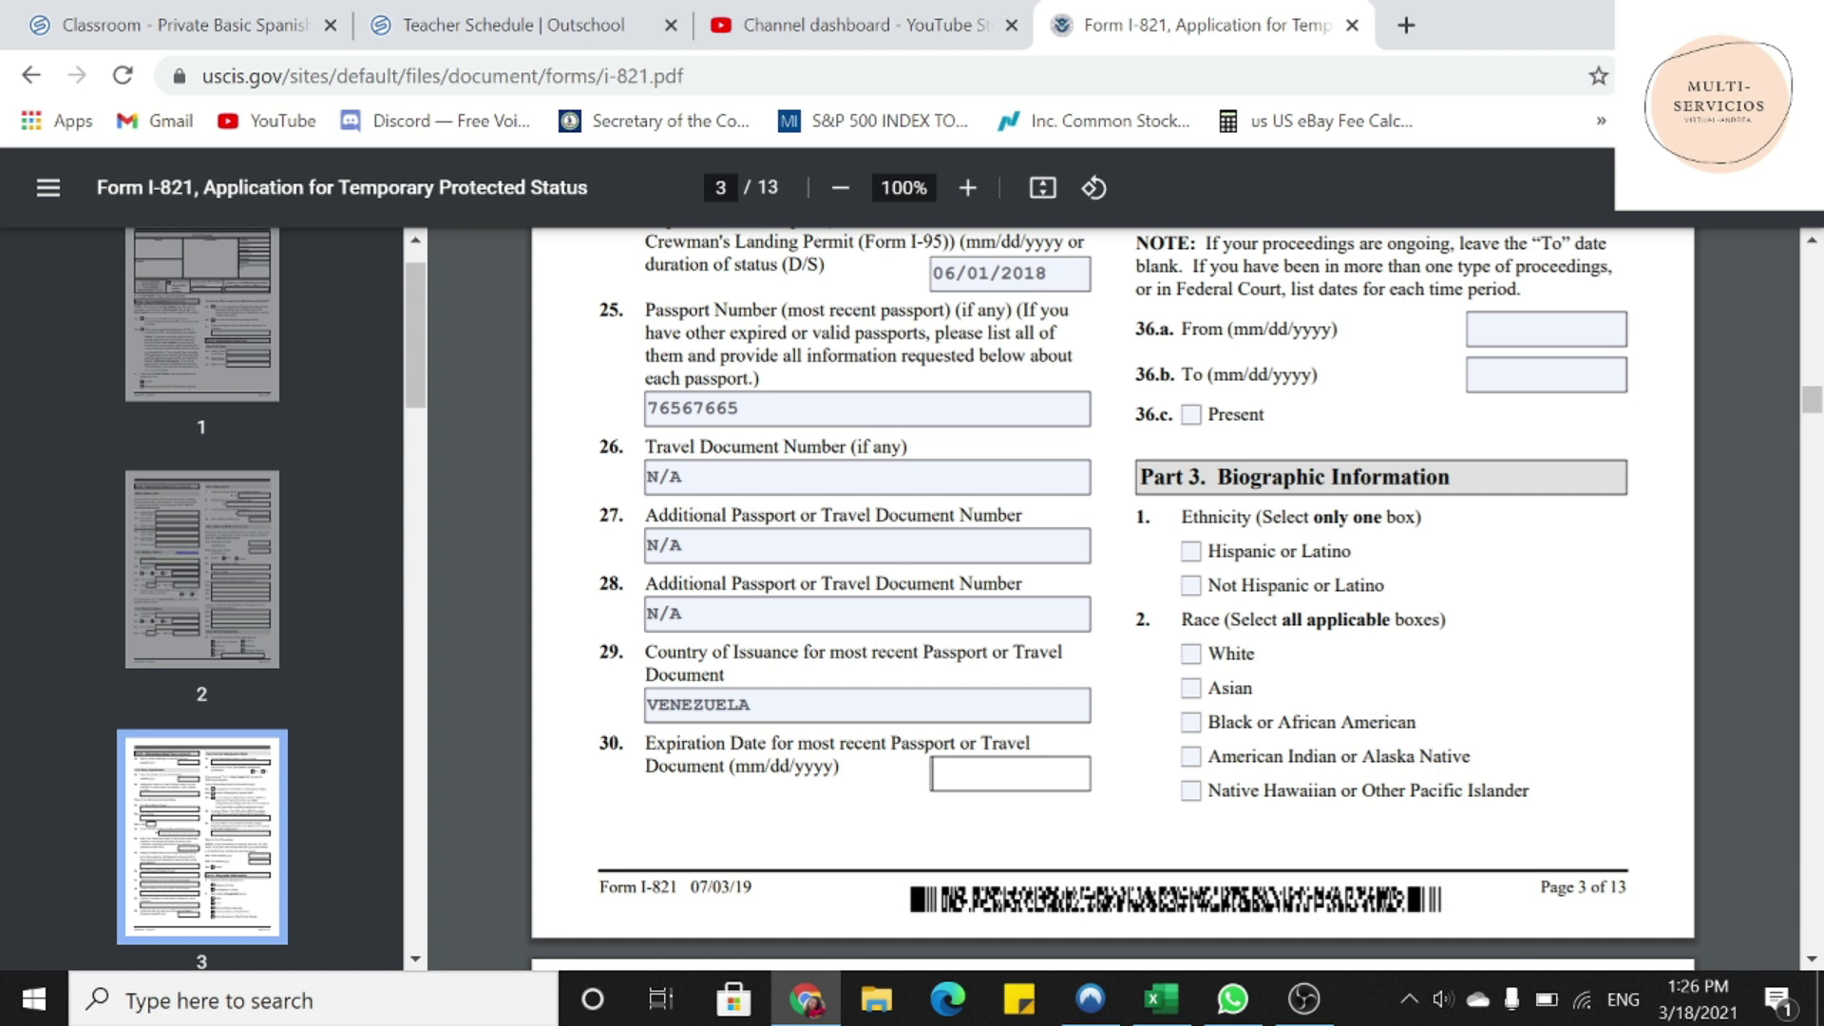
text(1/)
key(BackSpace)
key(BackSpace)
text(01/01/2021)
- Enter NO STATUS as the current immigration status in item 31
scroll(1112, 599, up, 4)
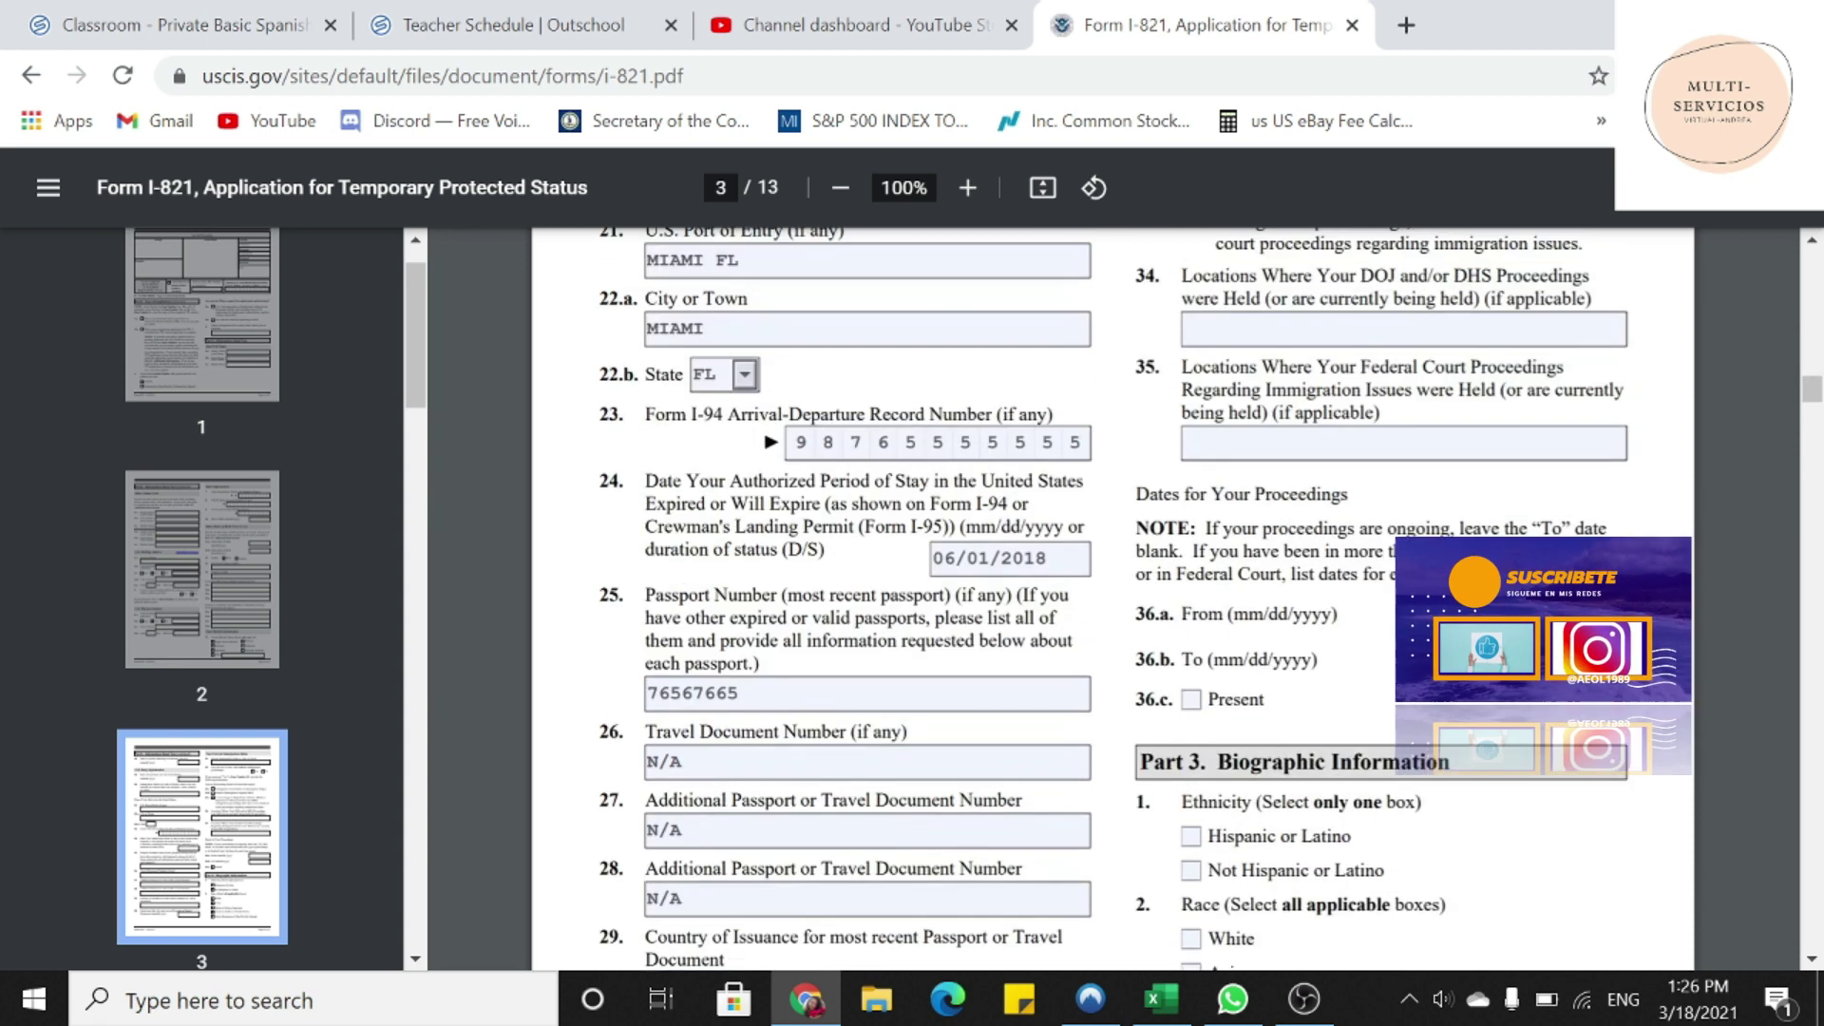
scroll(1112, 598, up, 7)
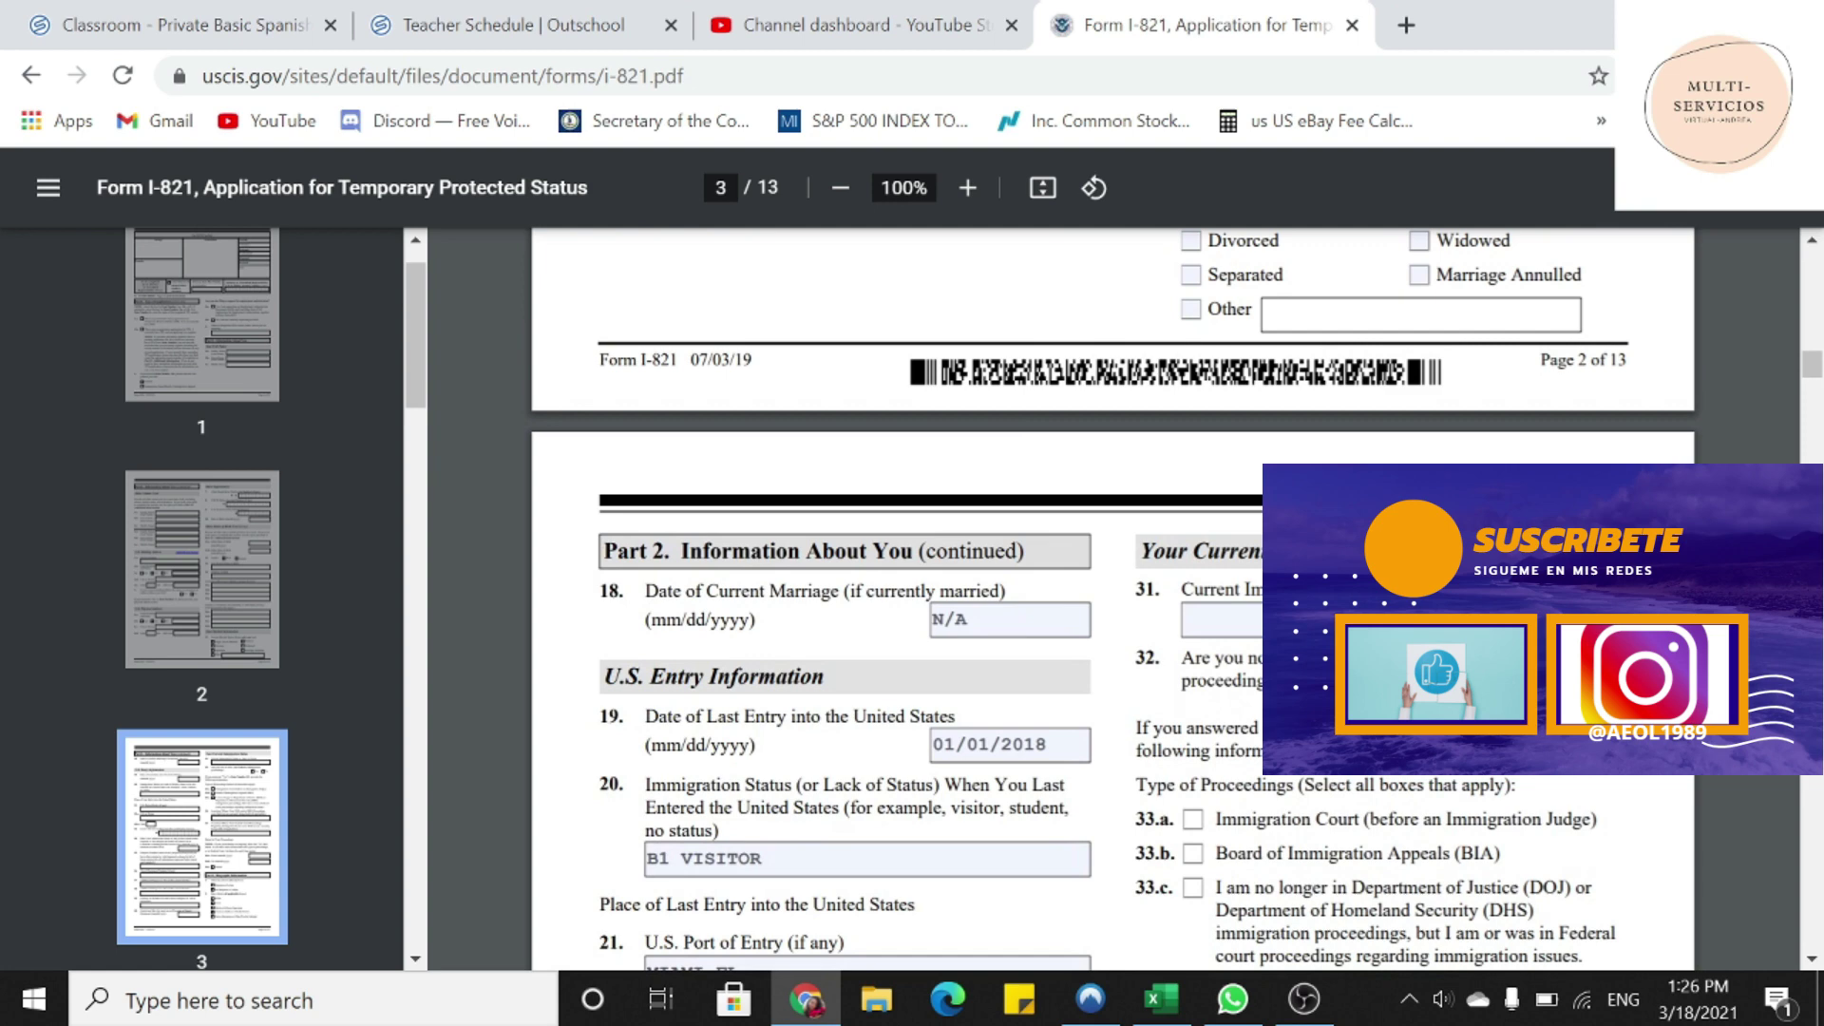
scroll(1111, 598, down, 2)
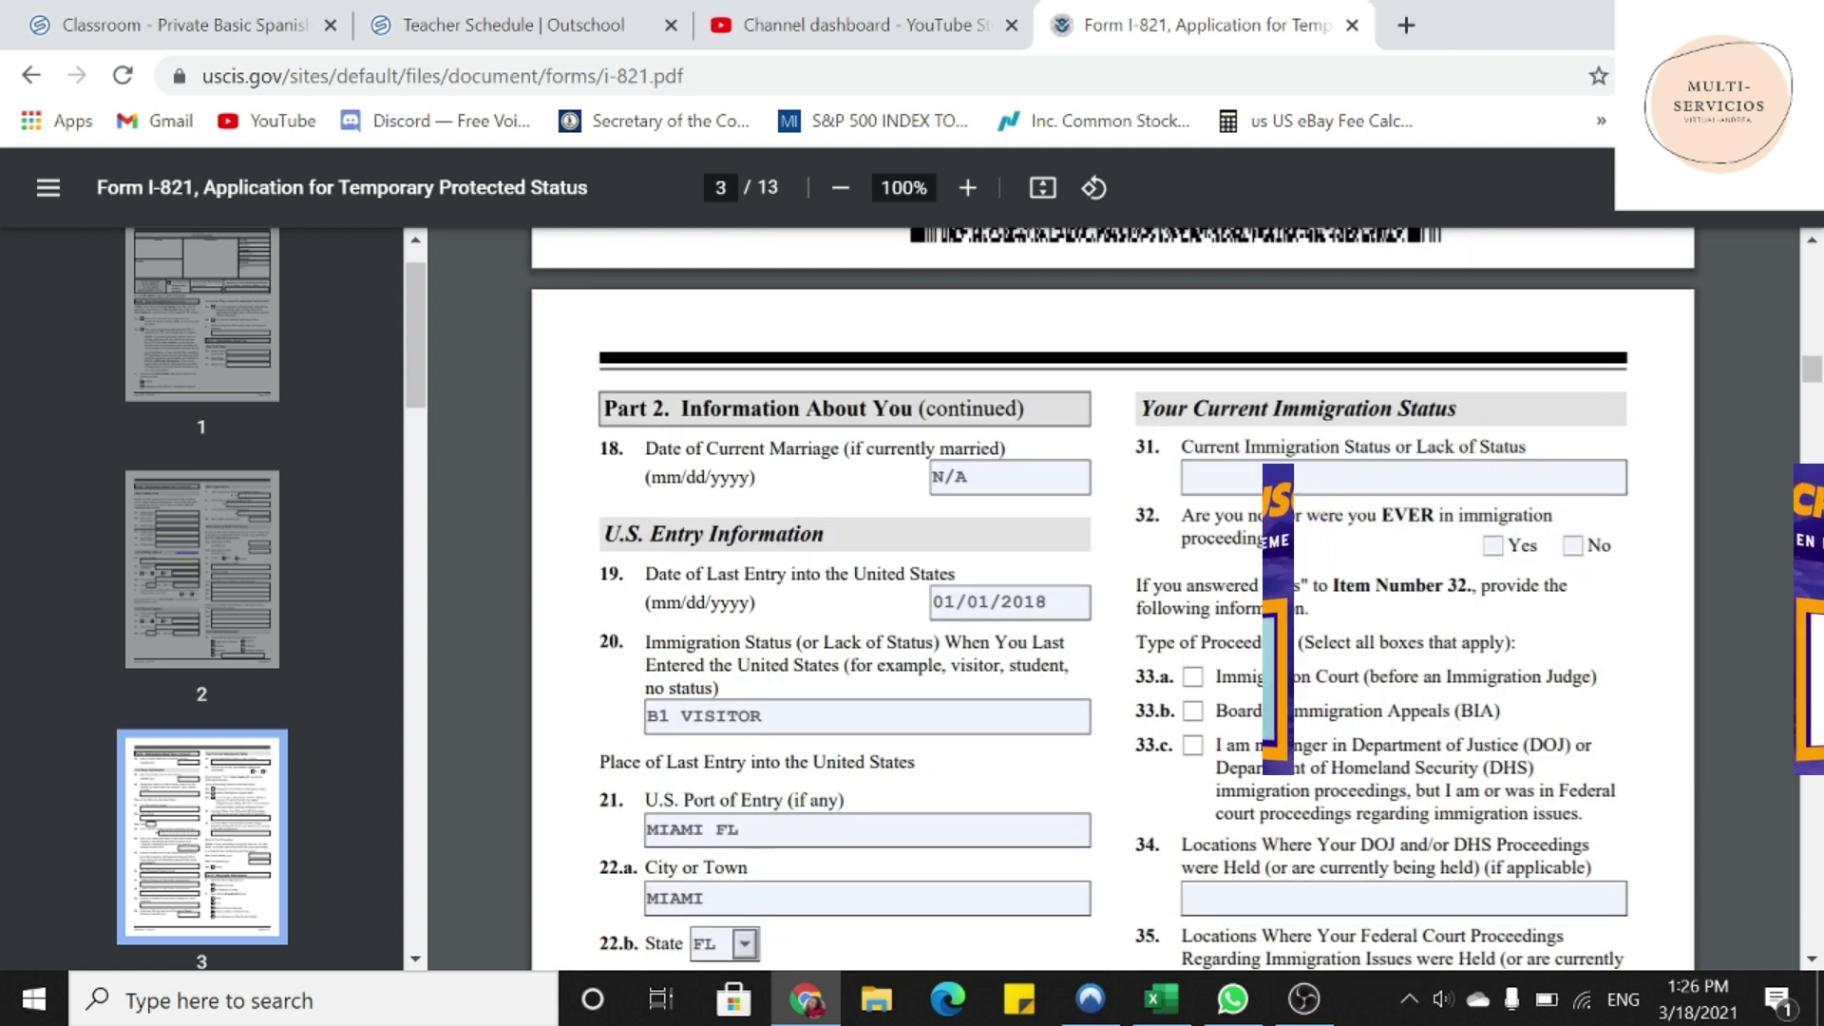
drag(1136, 446, 1529, 447)
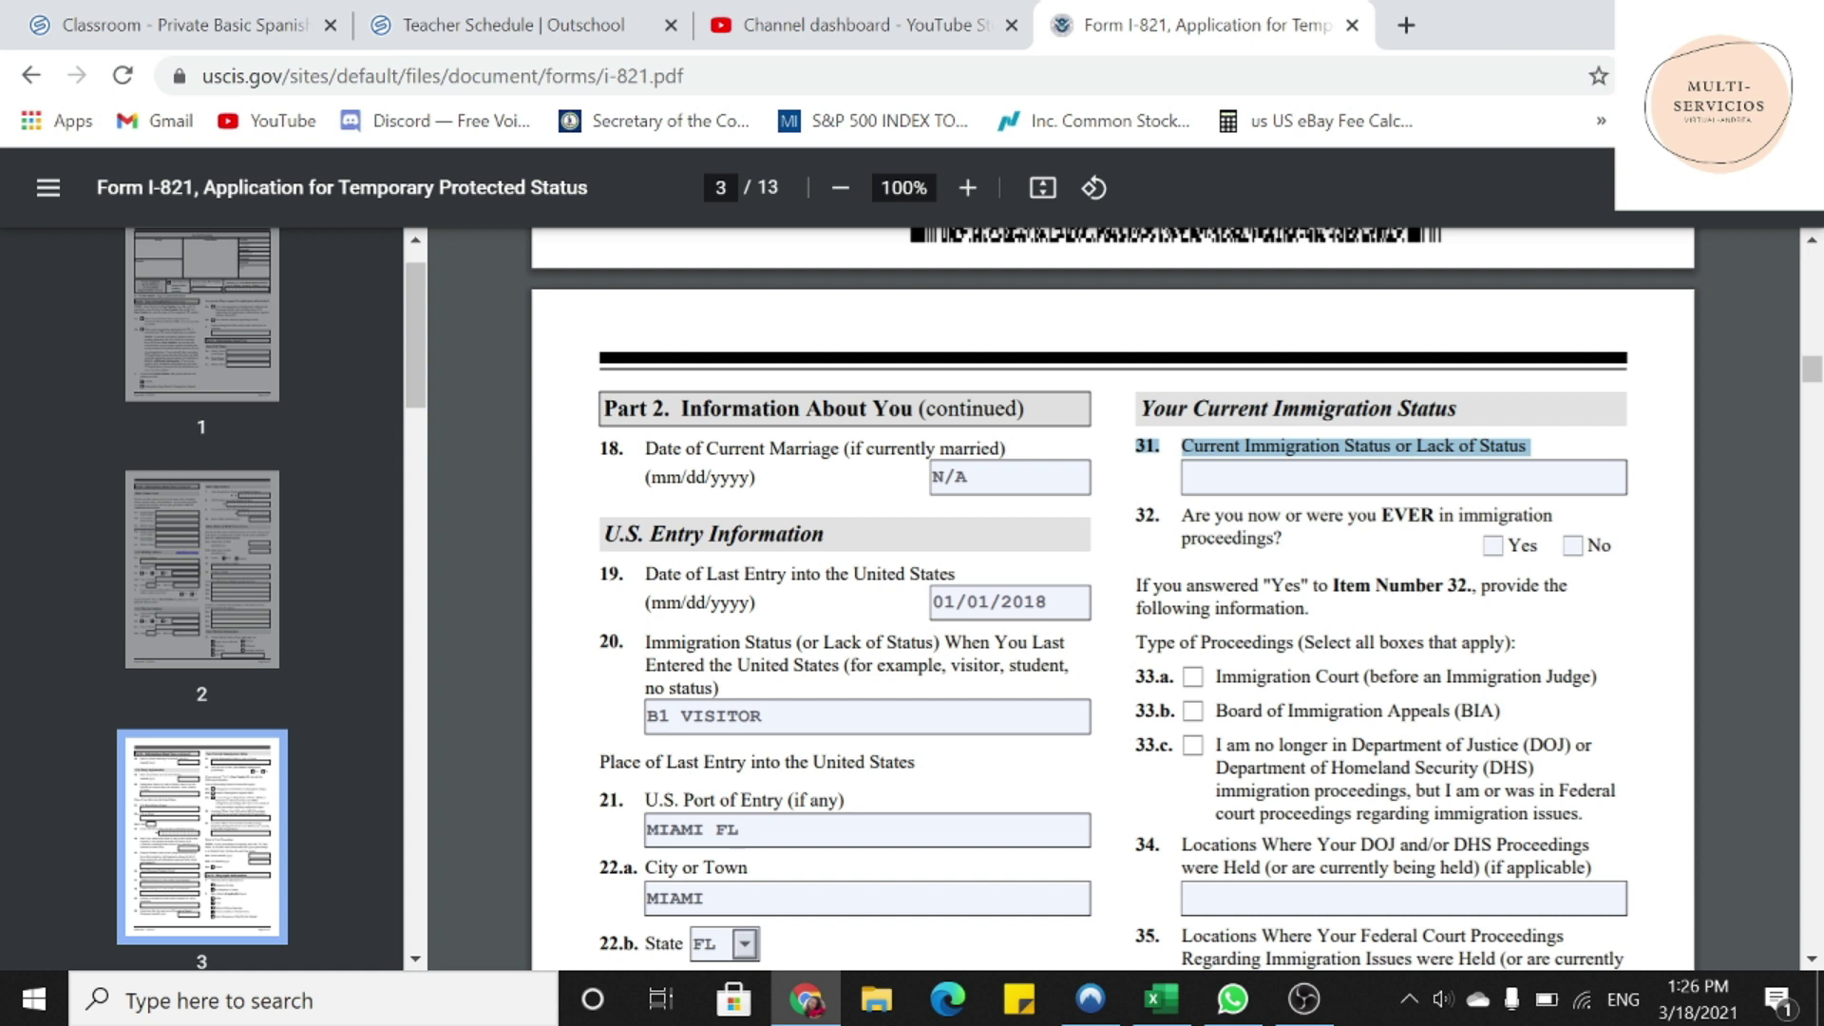
click(1403, 476)
text(PENDING)
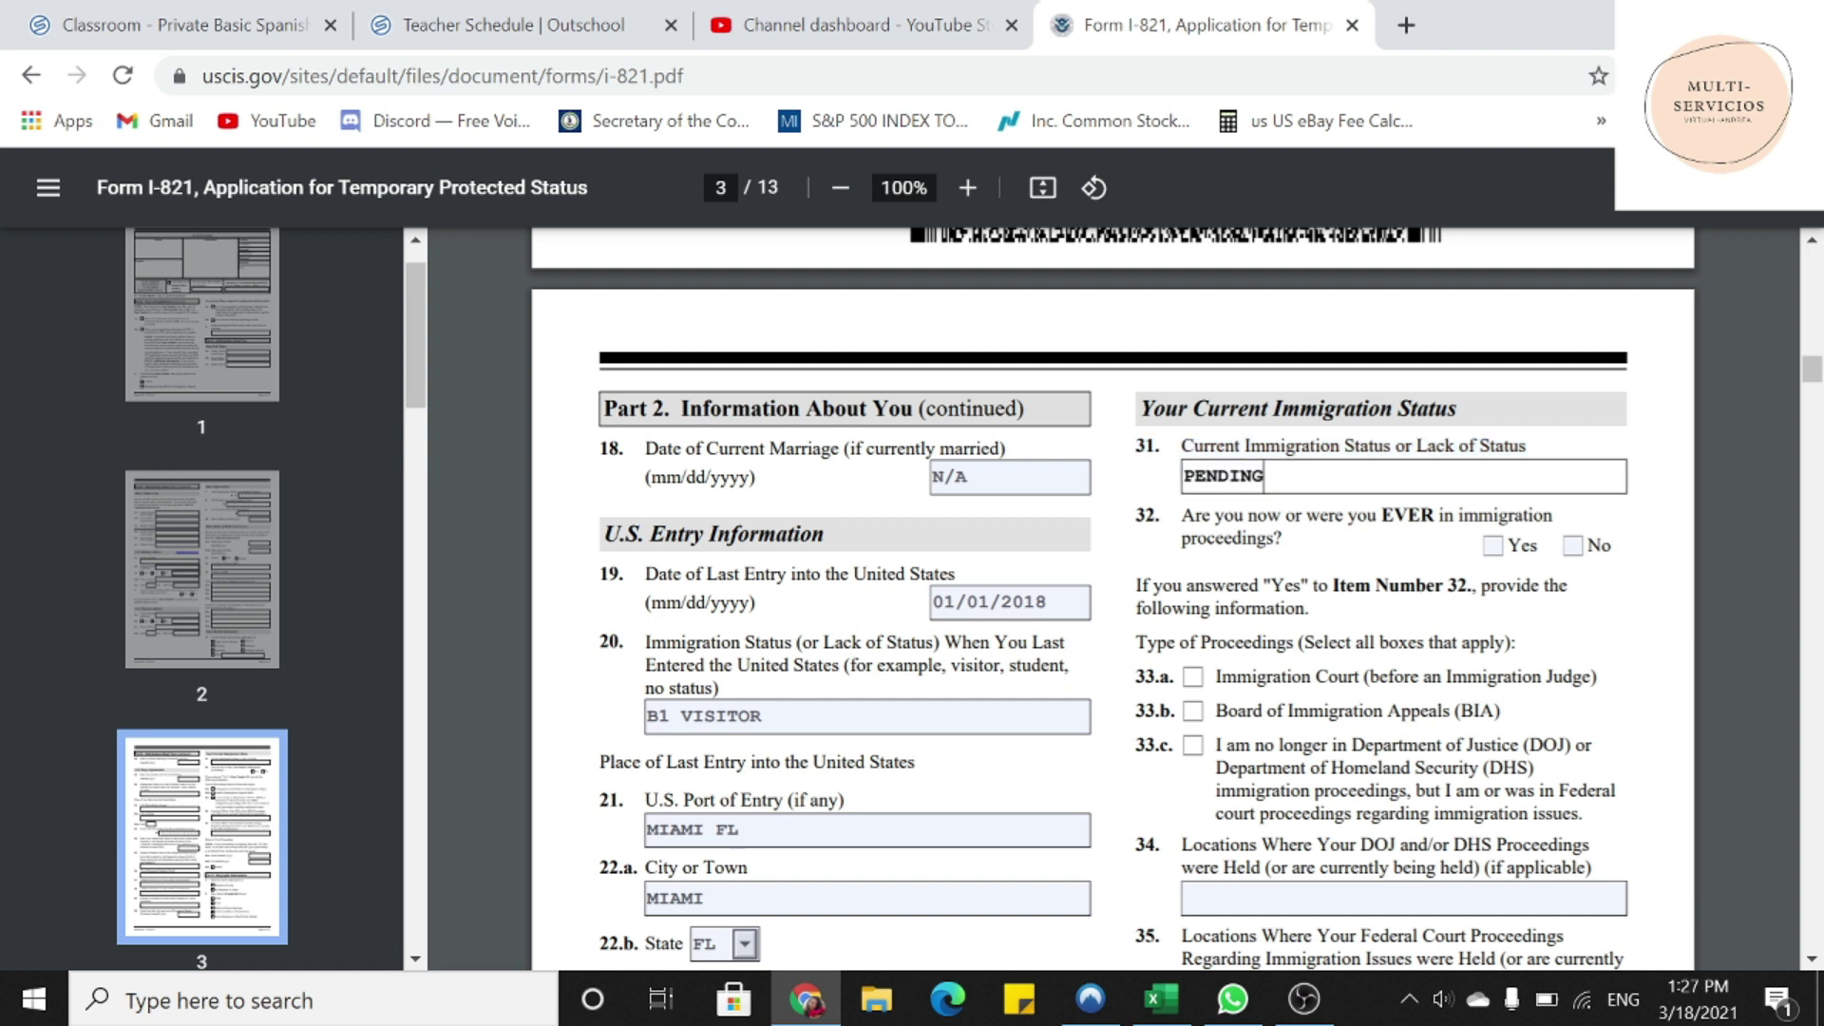
key(BackSpace)
key(BackSpace)
key(BackSpace)
key(BackSpace)
key(BackSpace)
key(BackSpace)
key(BackSpace)
text(N/A)
key(BackSpace)
key(BackSpace)
text(NO)
text(US)
- Answer No to item 32 proceedings and put N/A in items 34 and 35
drag(1181, 514, 1285, 538)
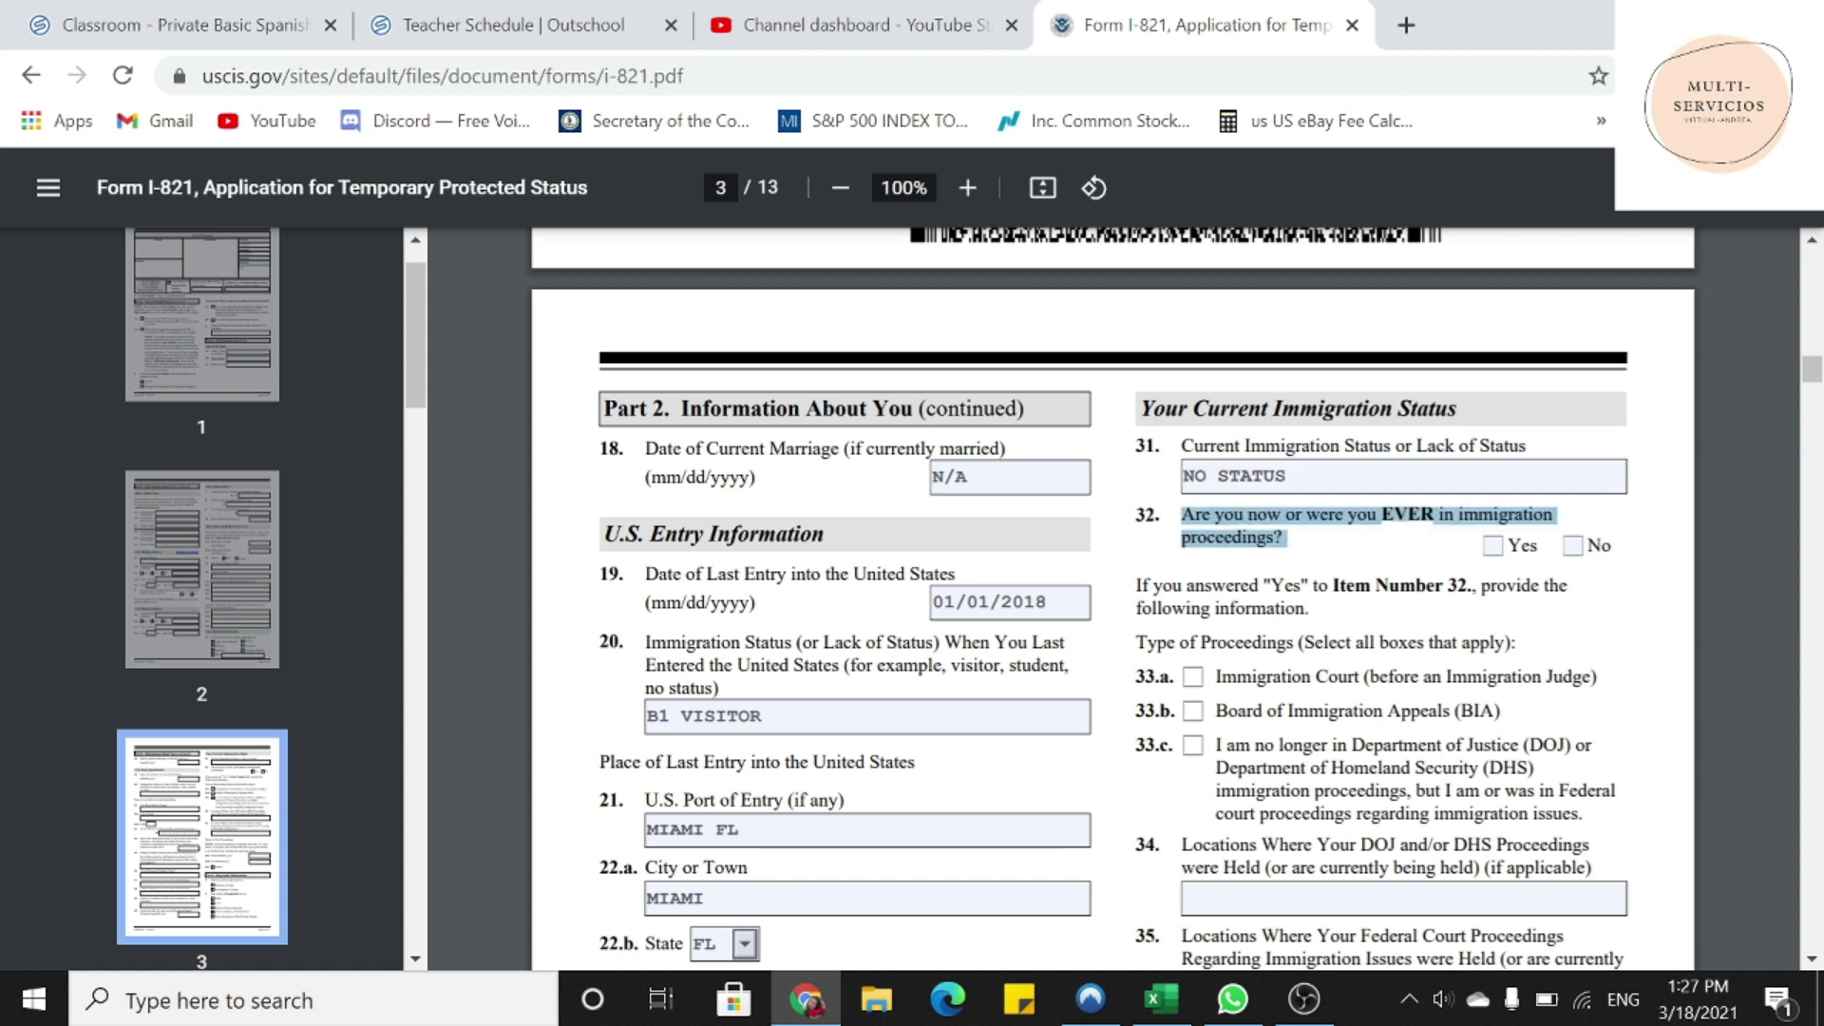
click(1572, 546)
scroll(1582, 561, down, 2)
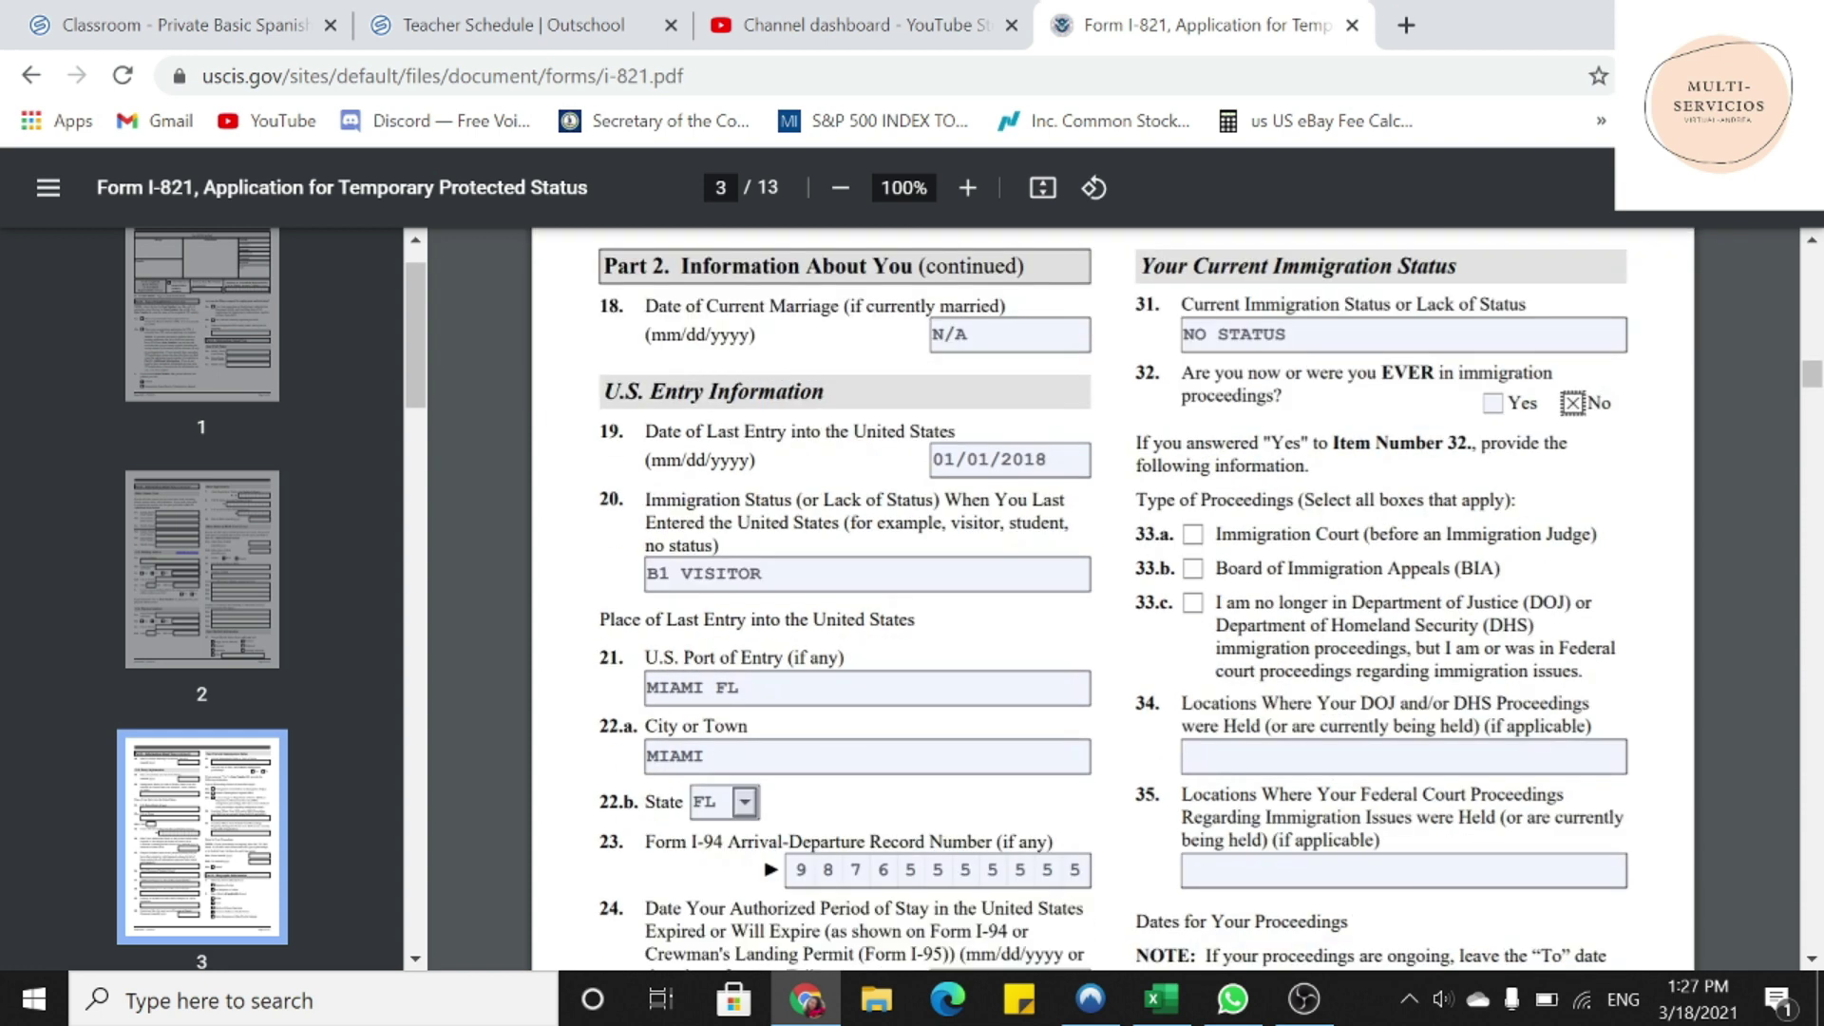
click(1403, 756)
text(N/A)
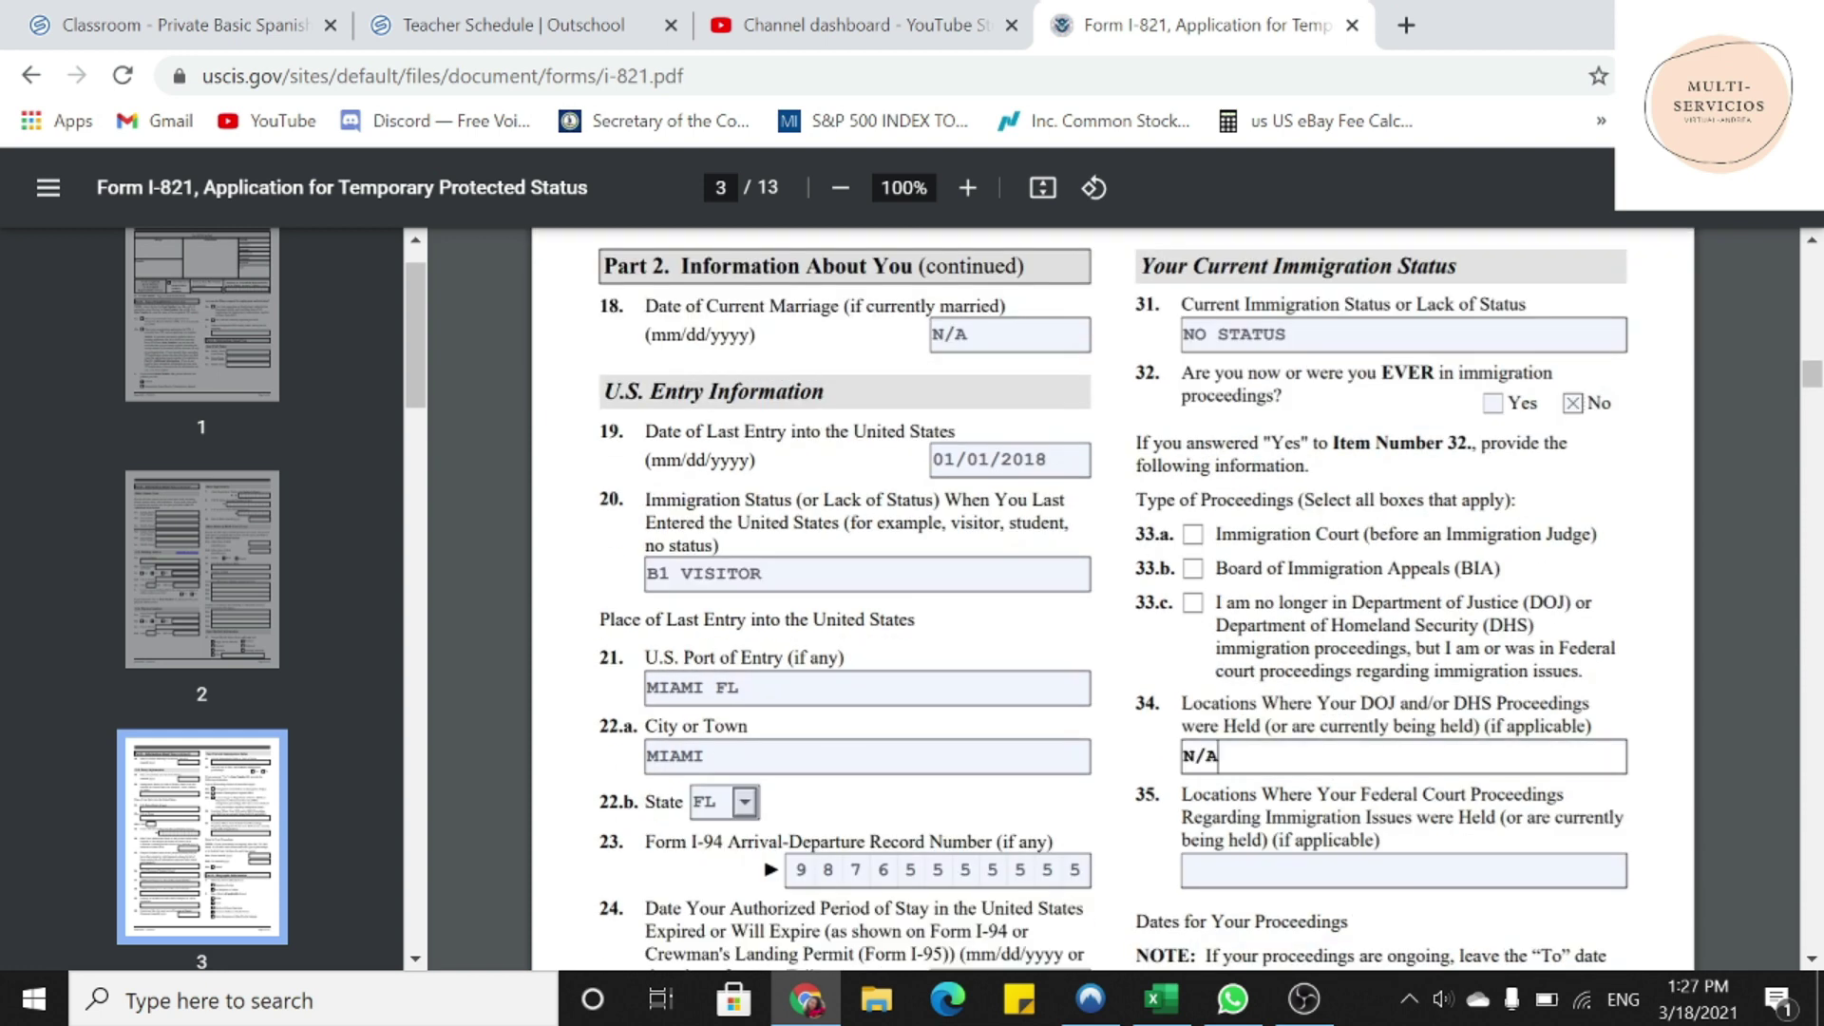
key(Tab)
text(N/A)
scroll(1112, 599, down, 1)
scroll(1111, 599, down, 3)
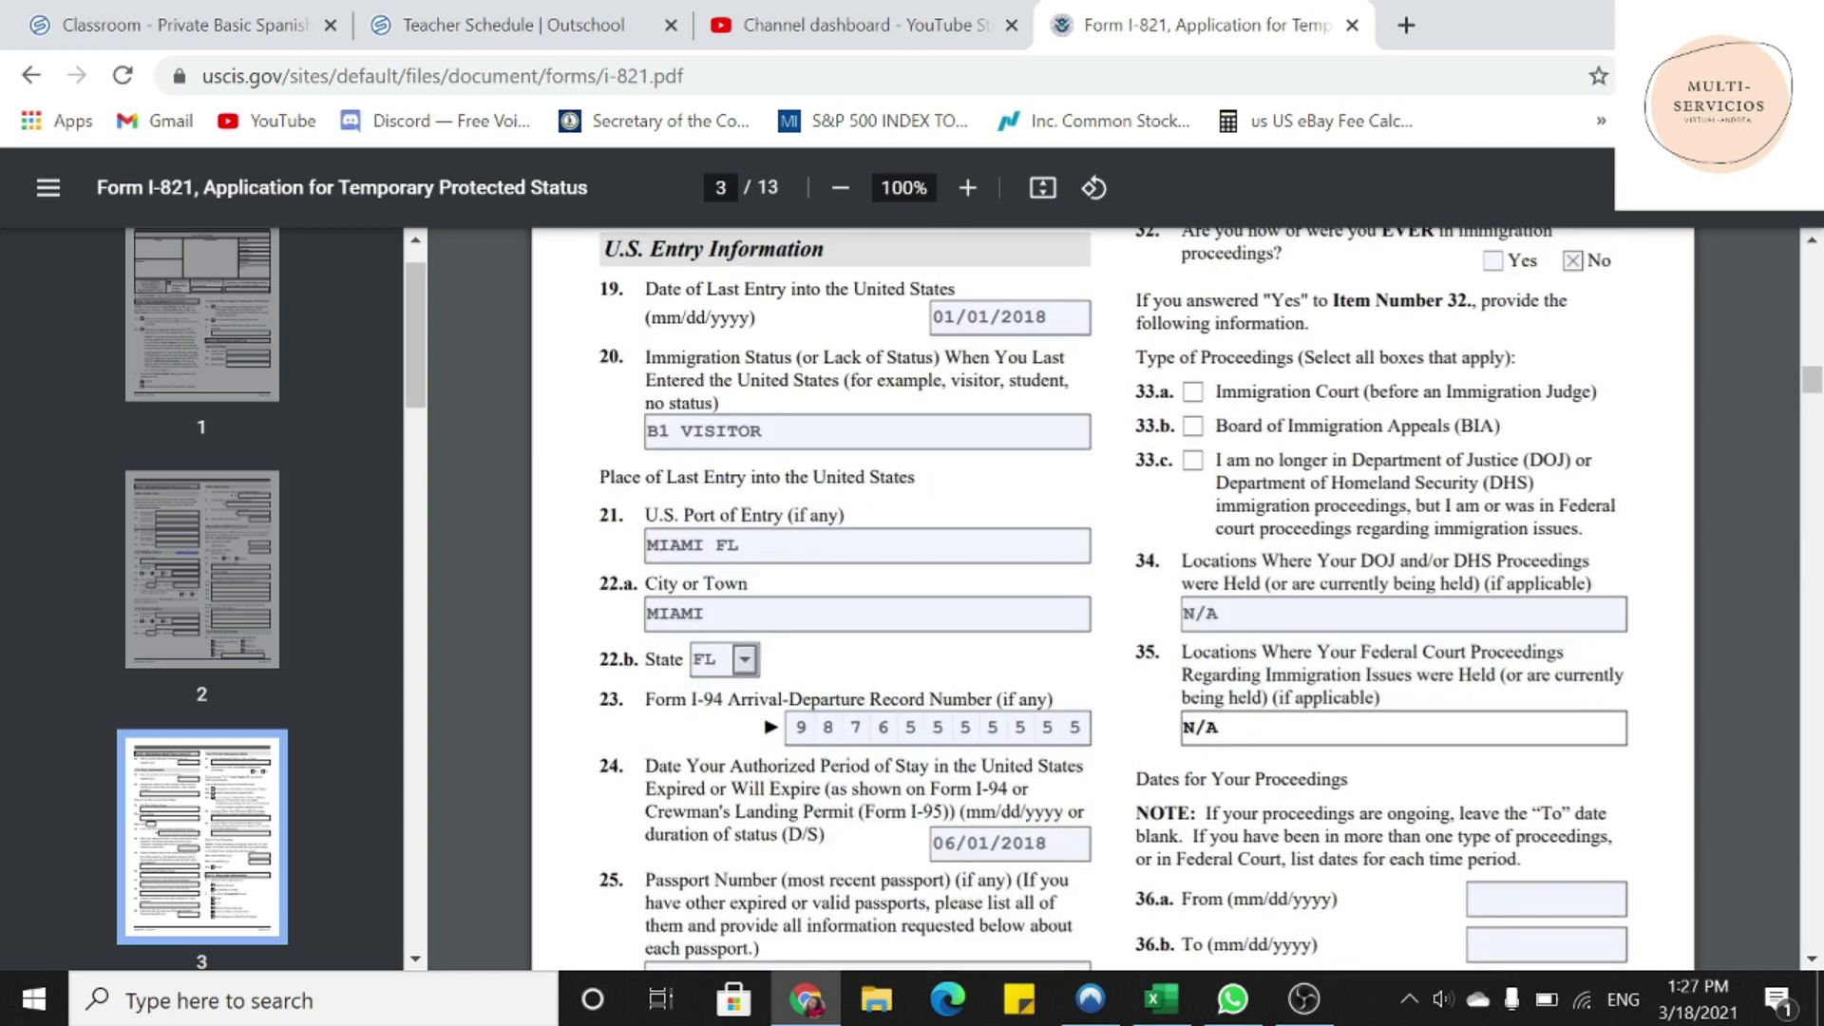
scroll(1112, 599, down, 2)
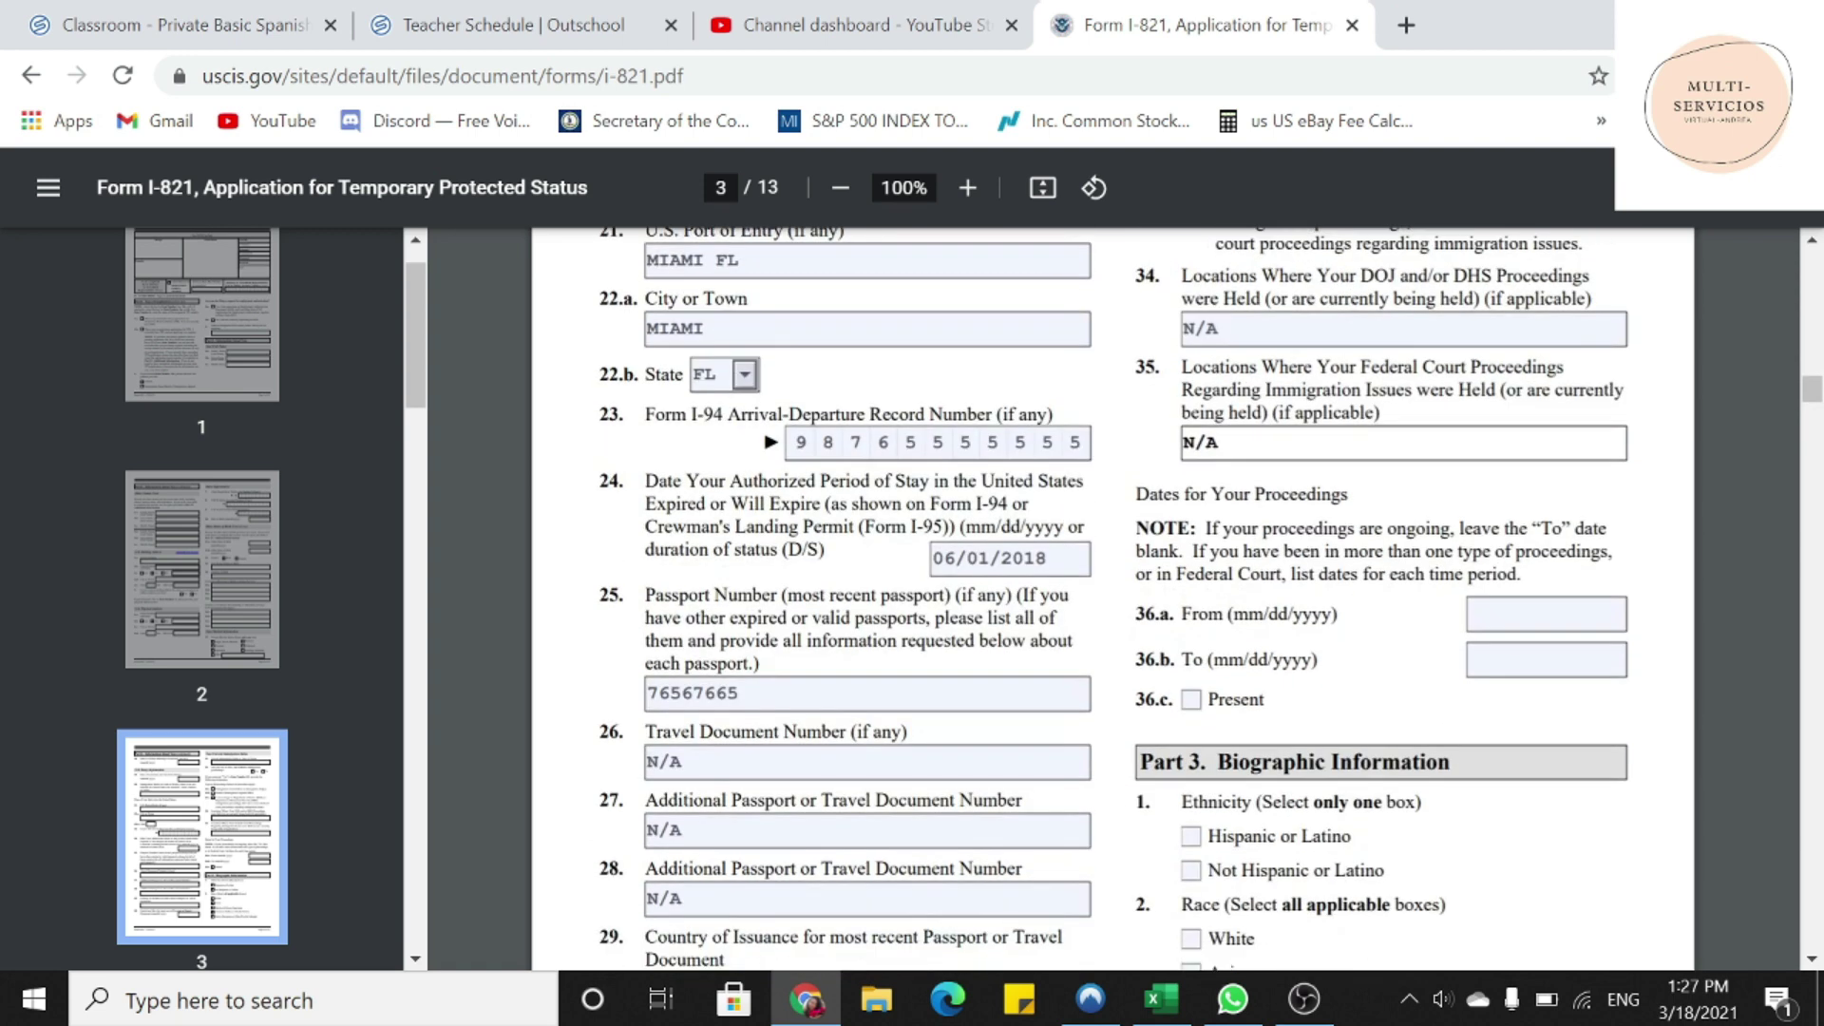
drag(1137, 494, 1406, 553)
- Put N/A in the 36.a From and 36.b To date fields
click(1473, 613)
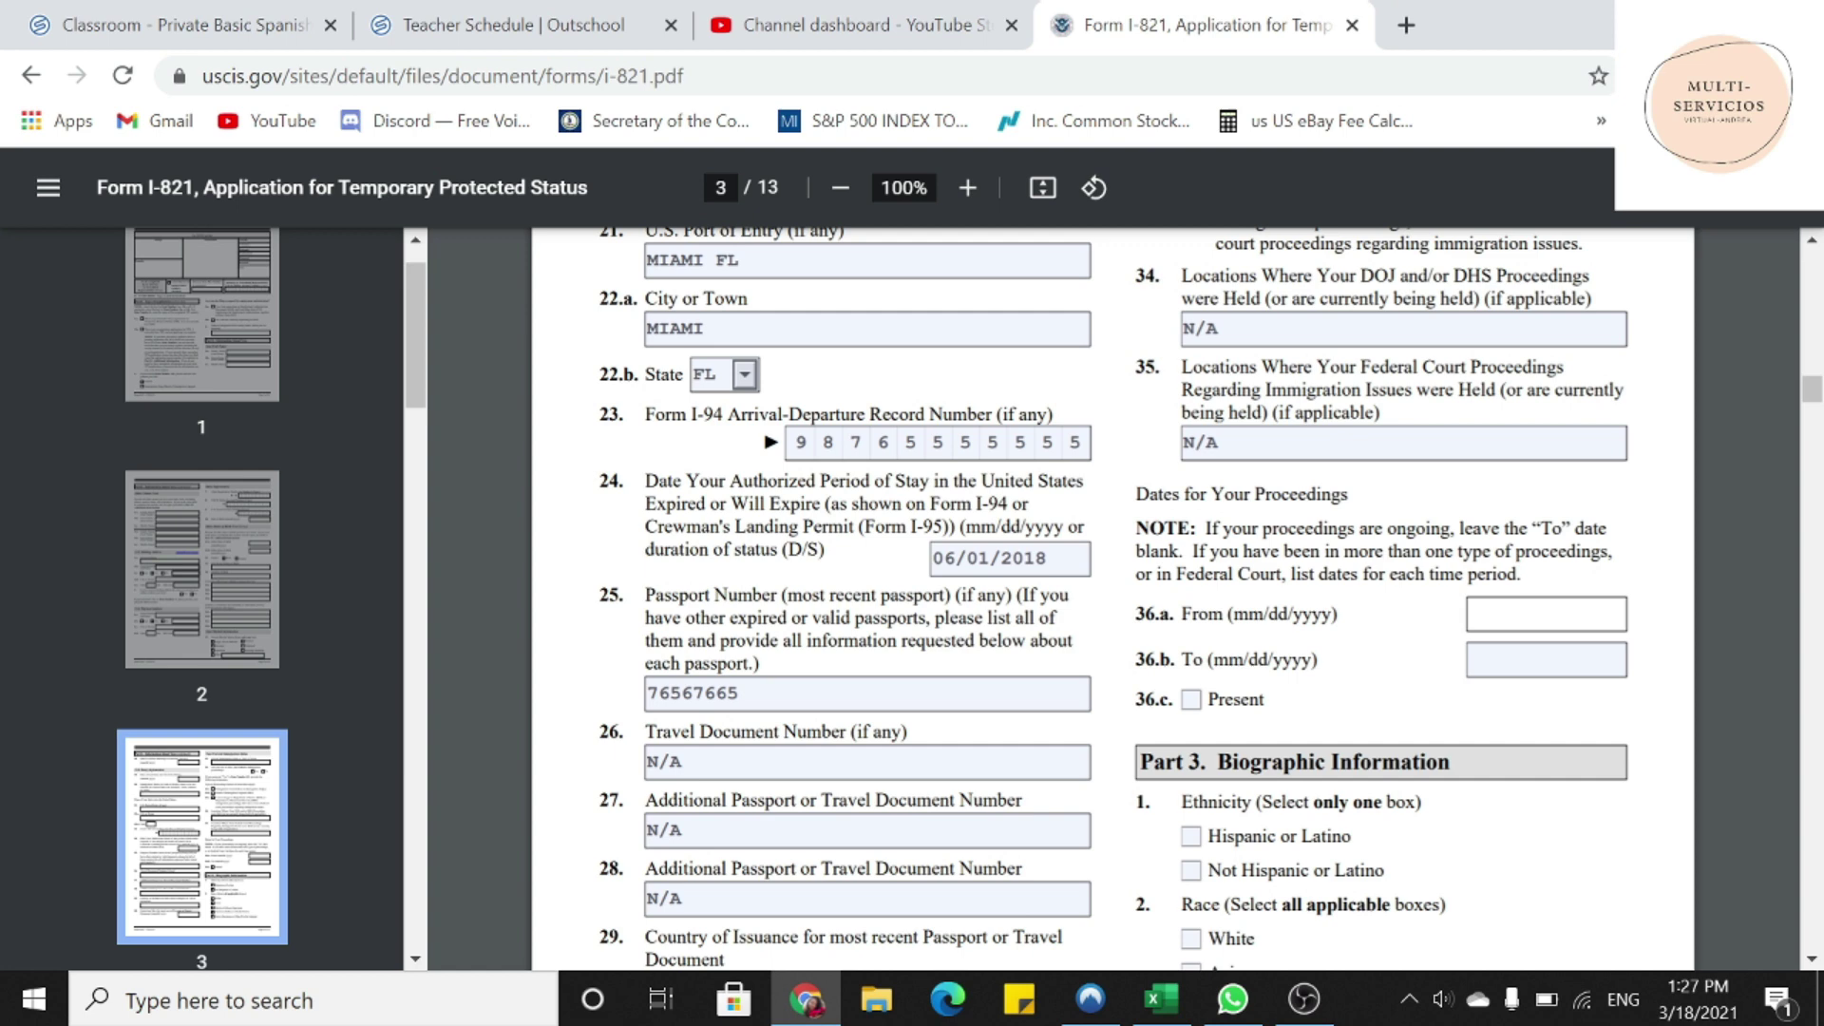
key(Tab)
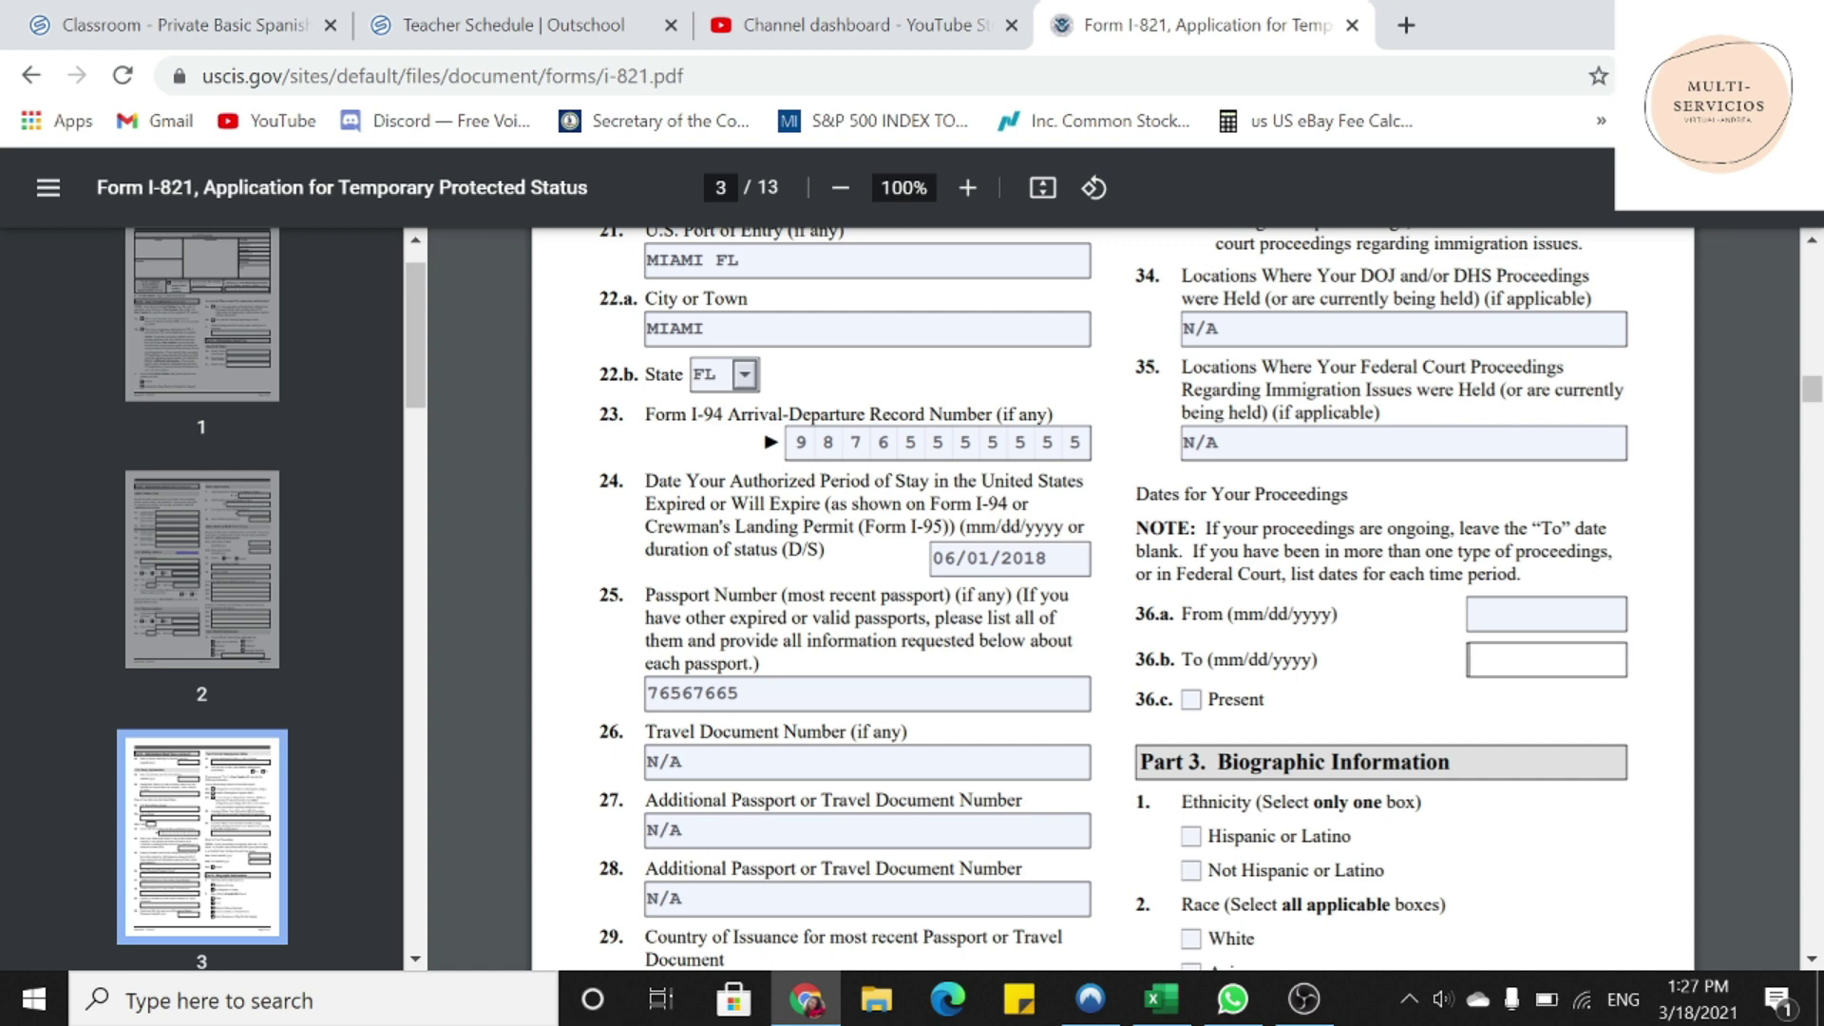
text(N/A)
click(1482, 614)
text(N/A)
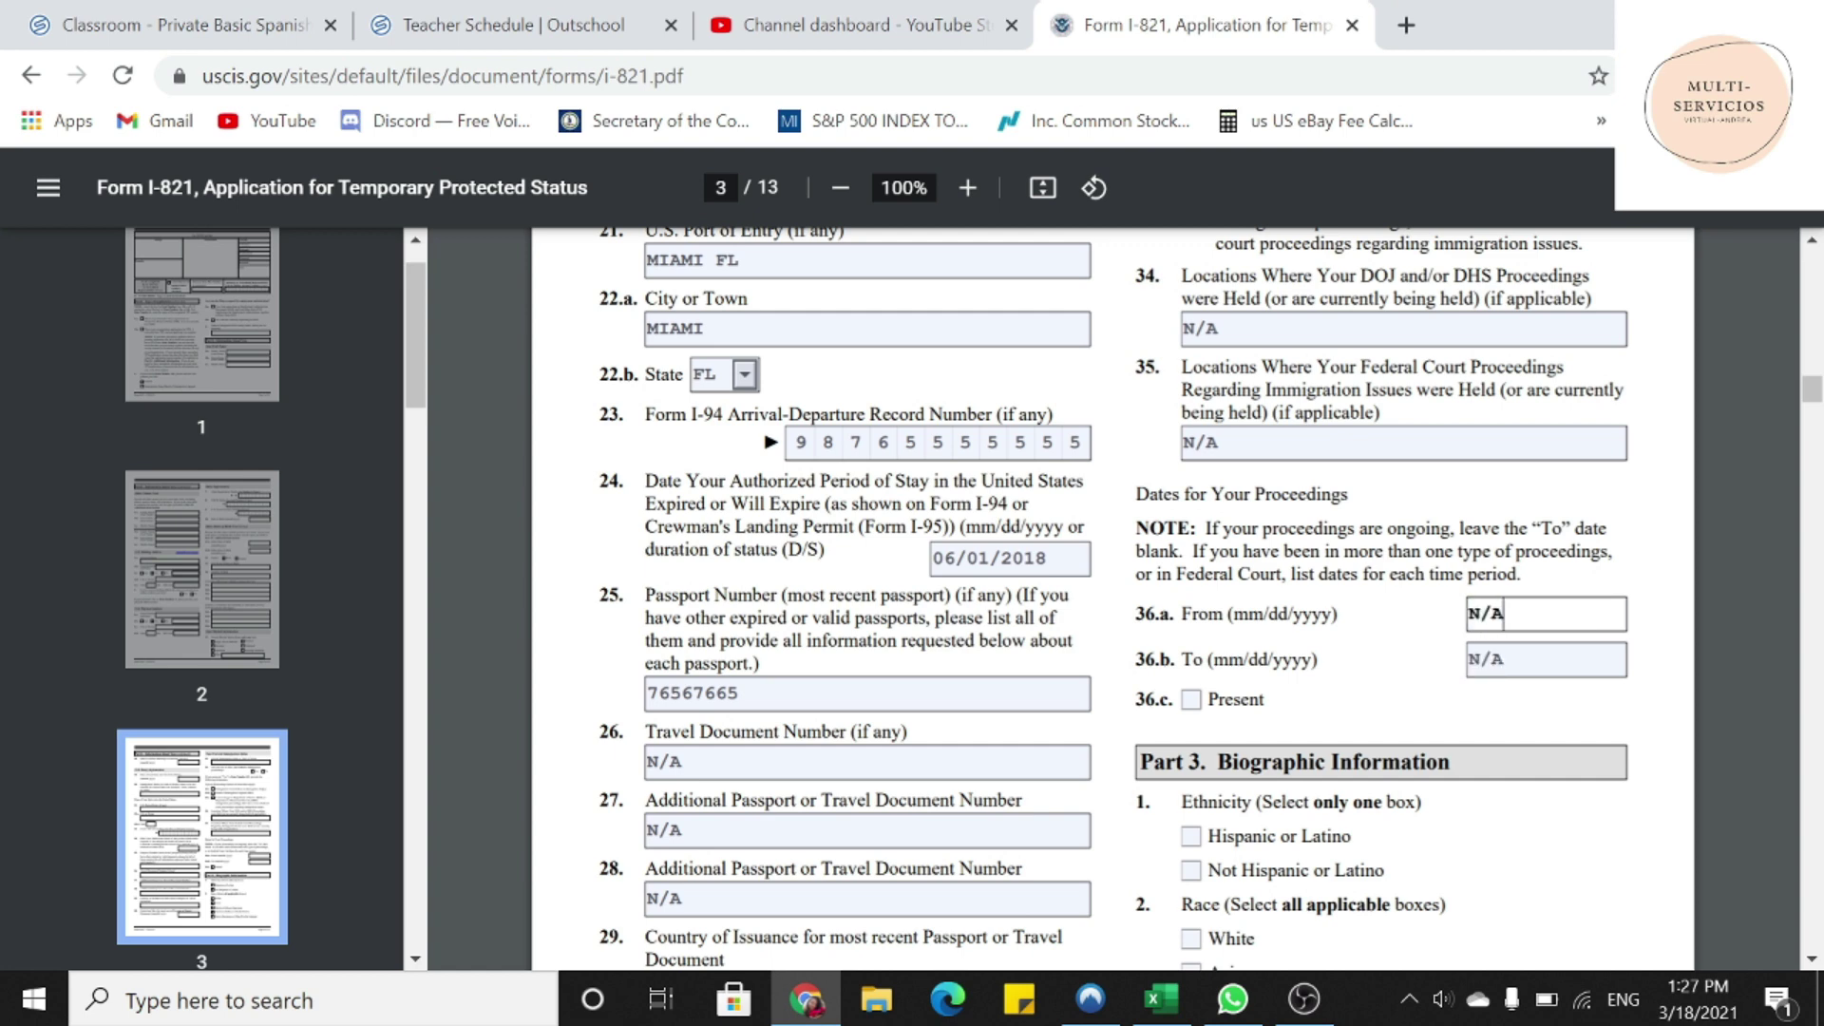
- Check Hispanic or Latino ethnicity and White race in Part 3
scroll(1111, 599, down, 3)
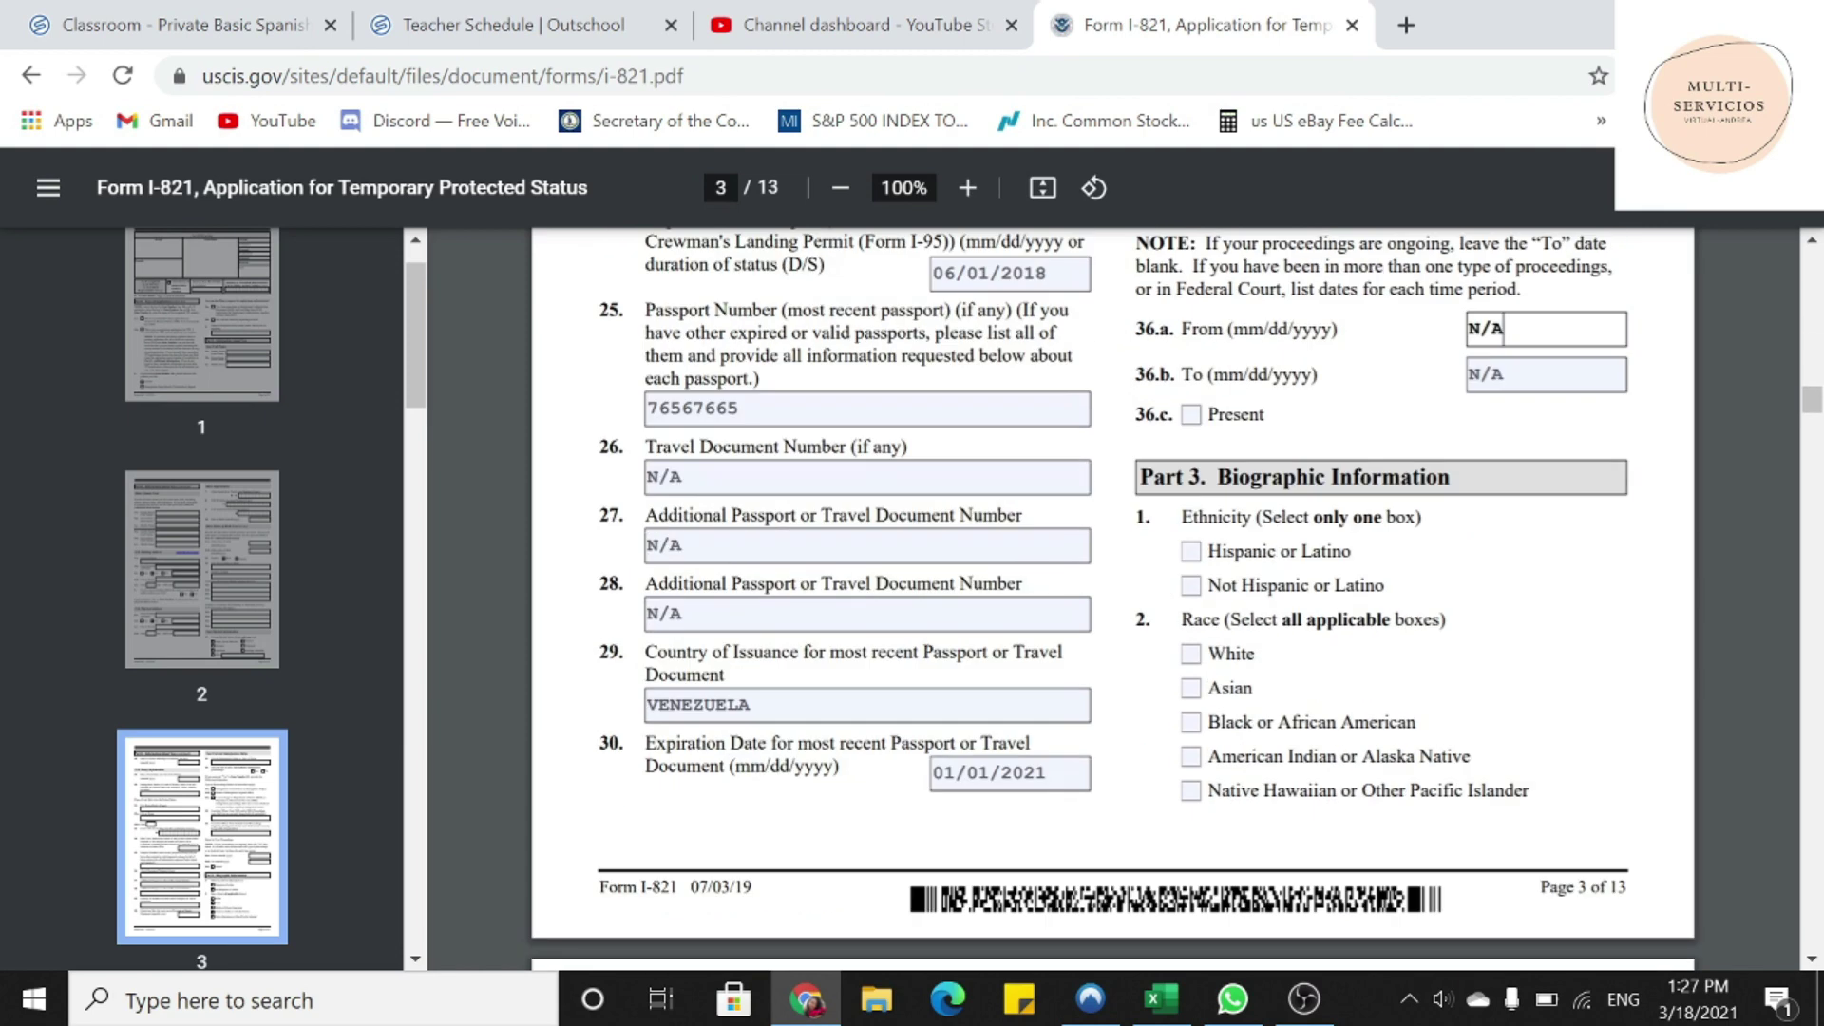
drag(1140, 477, 1451, 477)
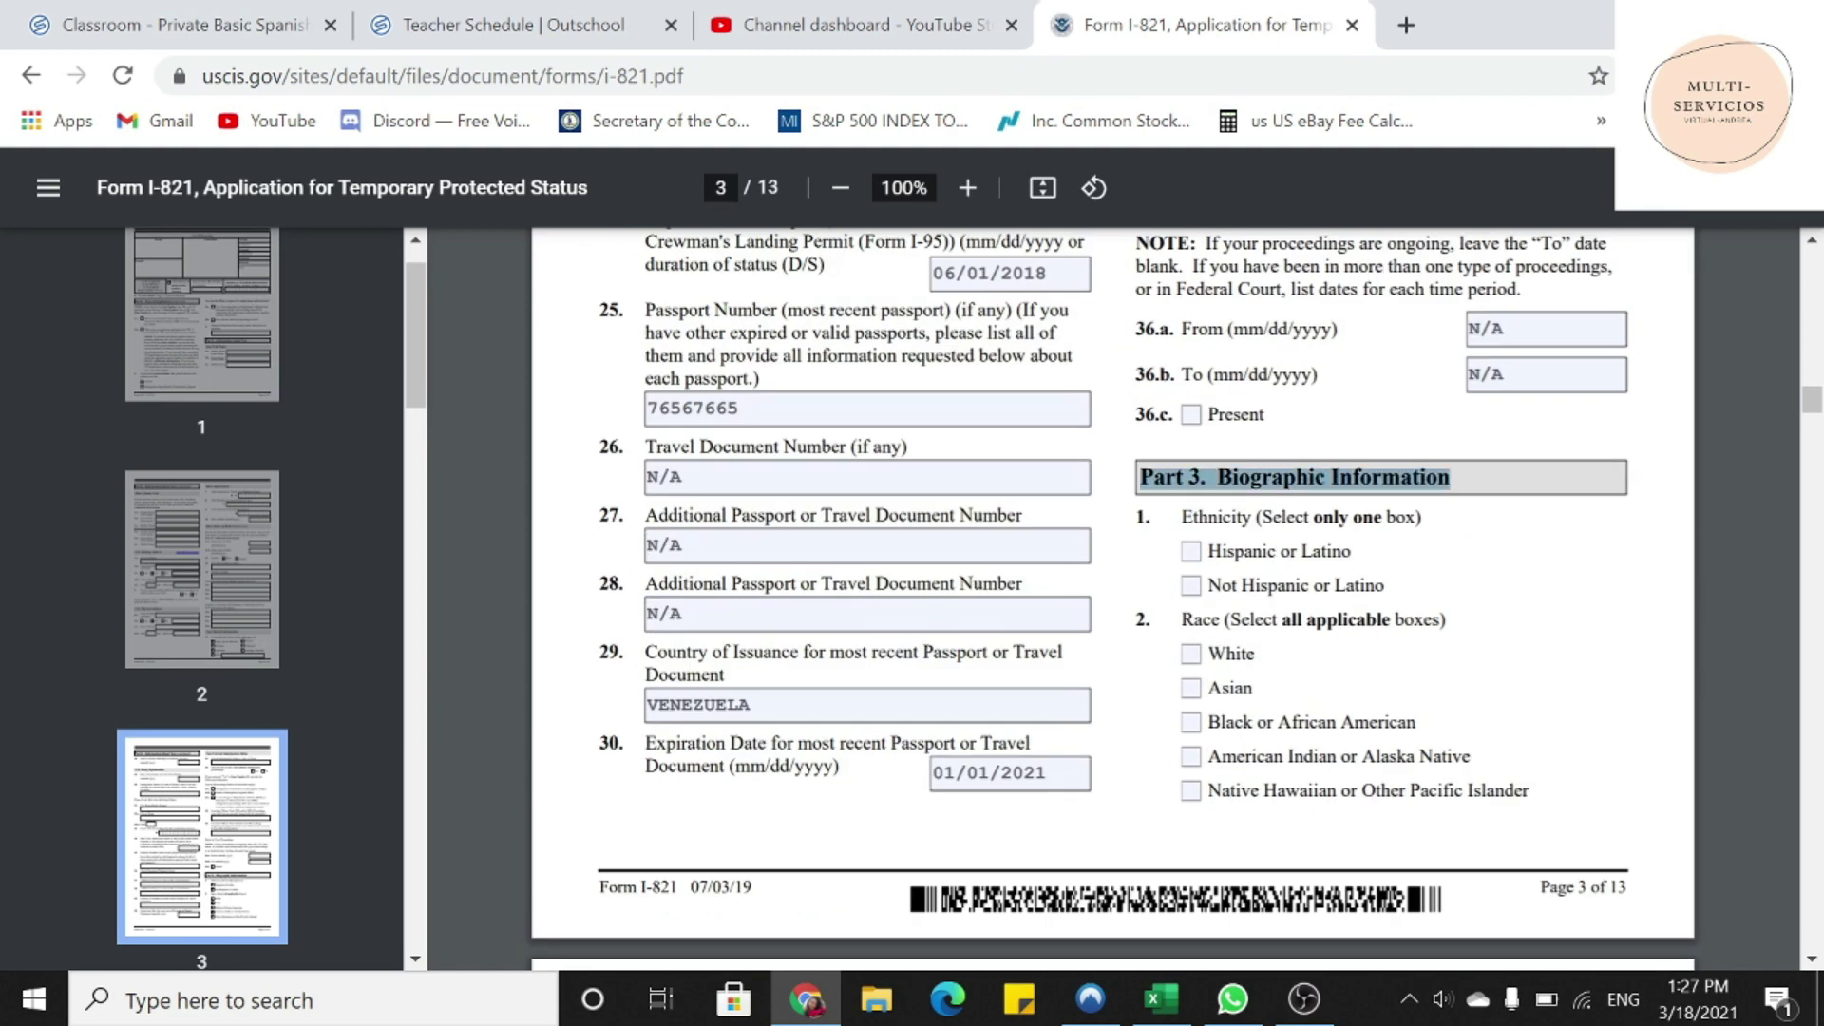
click(1191, 551)
click(1192, 654)
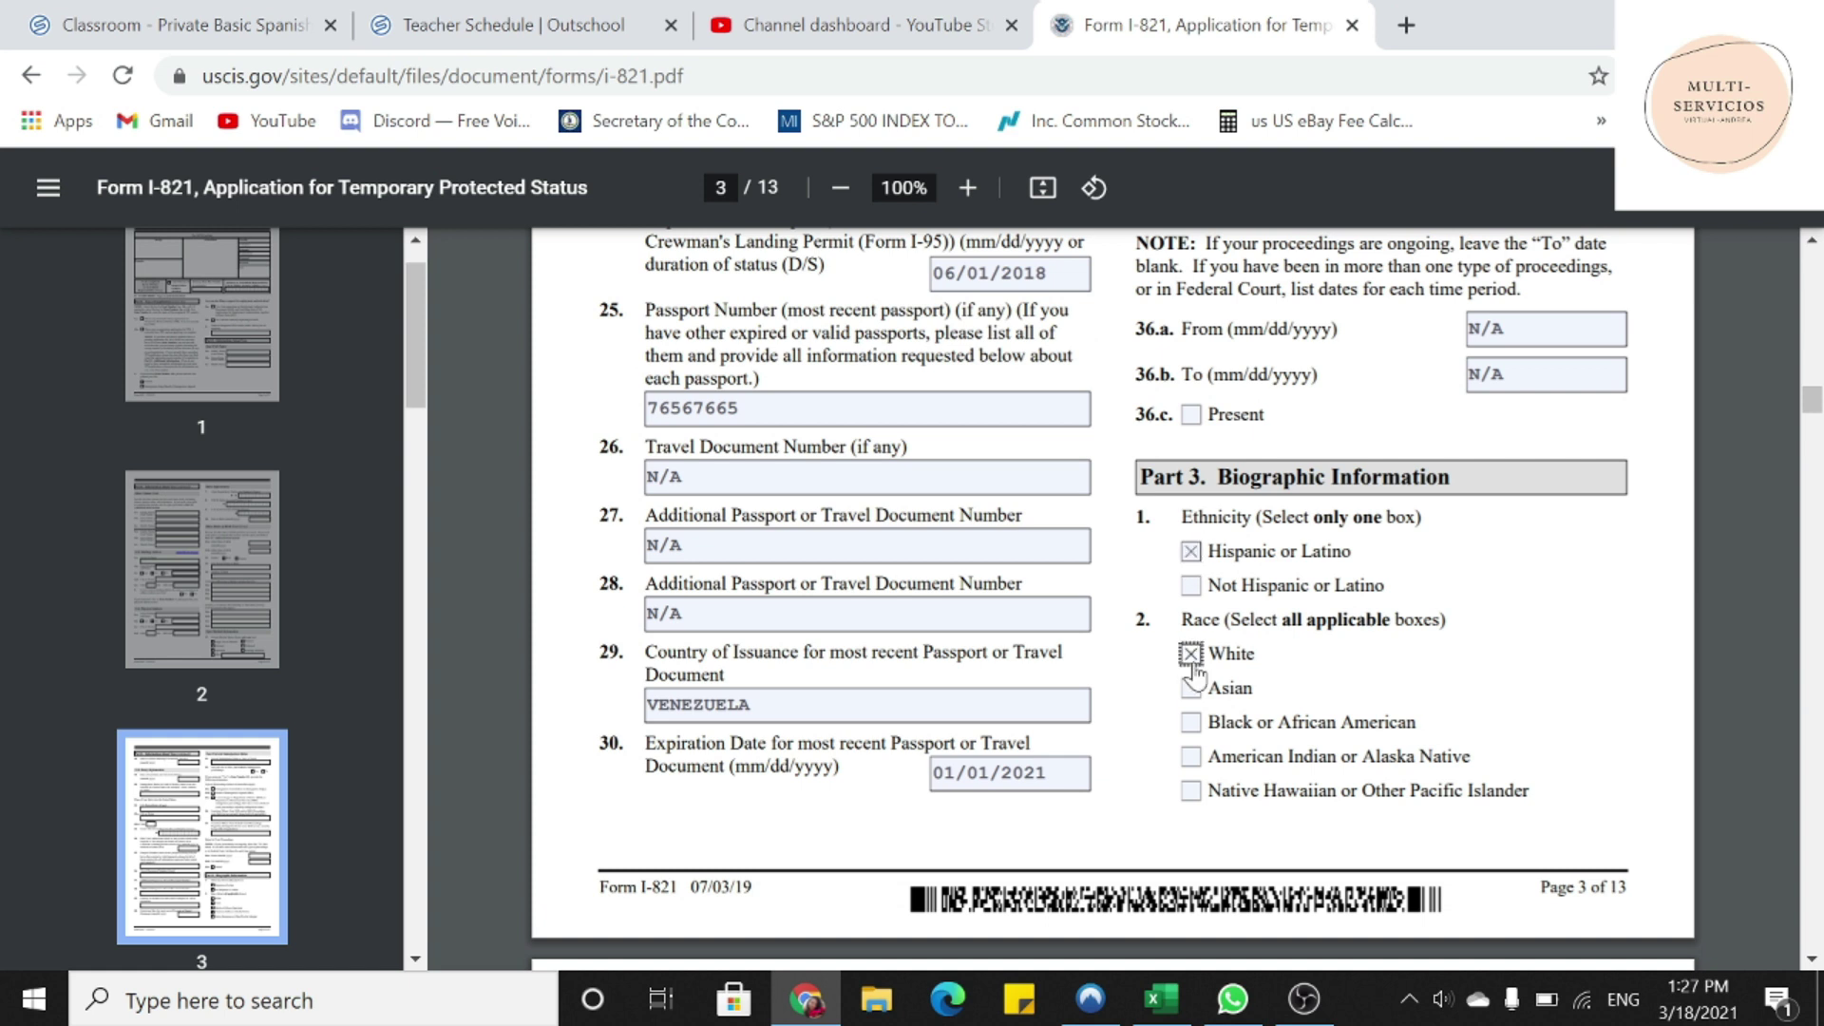
scroll(1195, 675, down, 6)
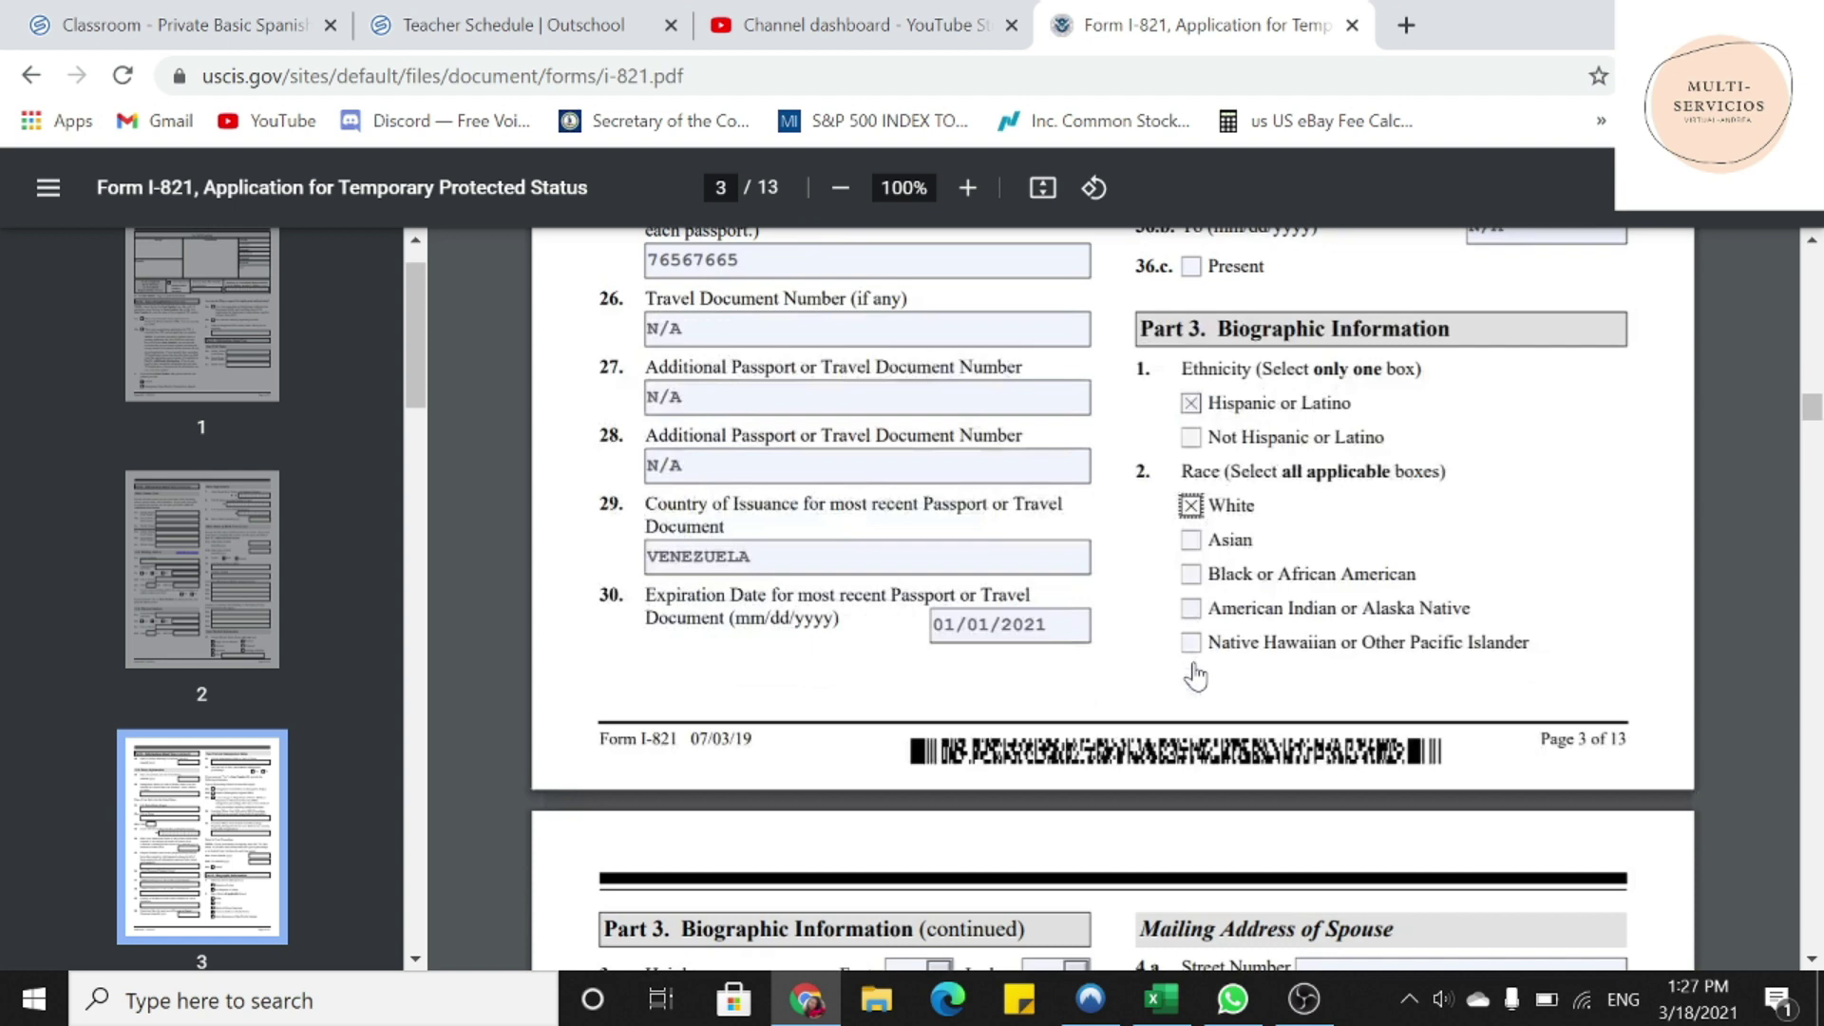
- Set height to 5 feet 1 inch
scroll(1194, 674, down, 2)
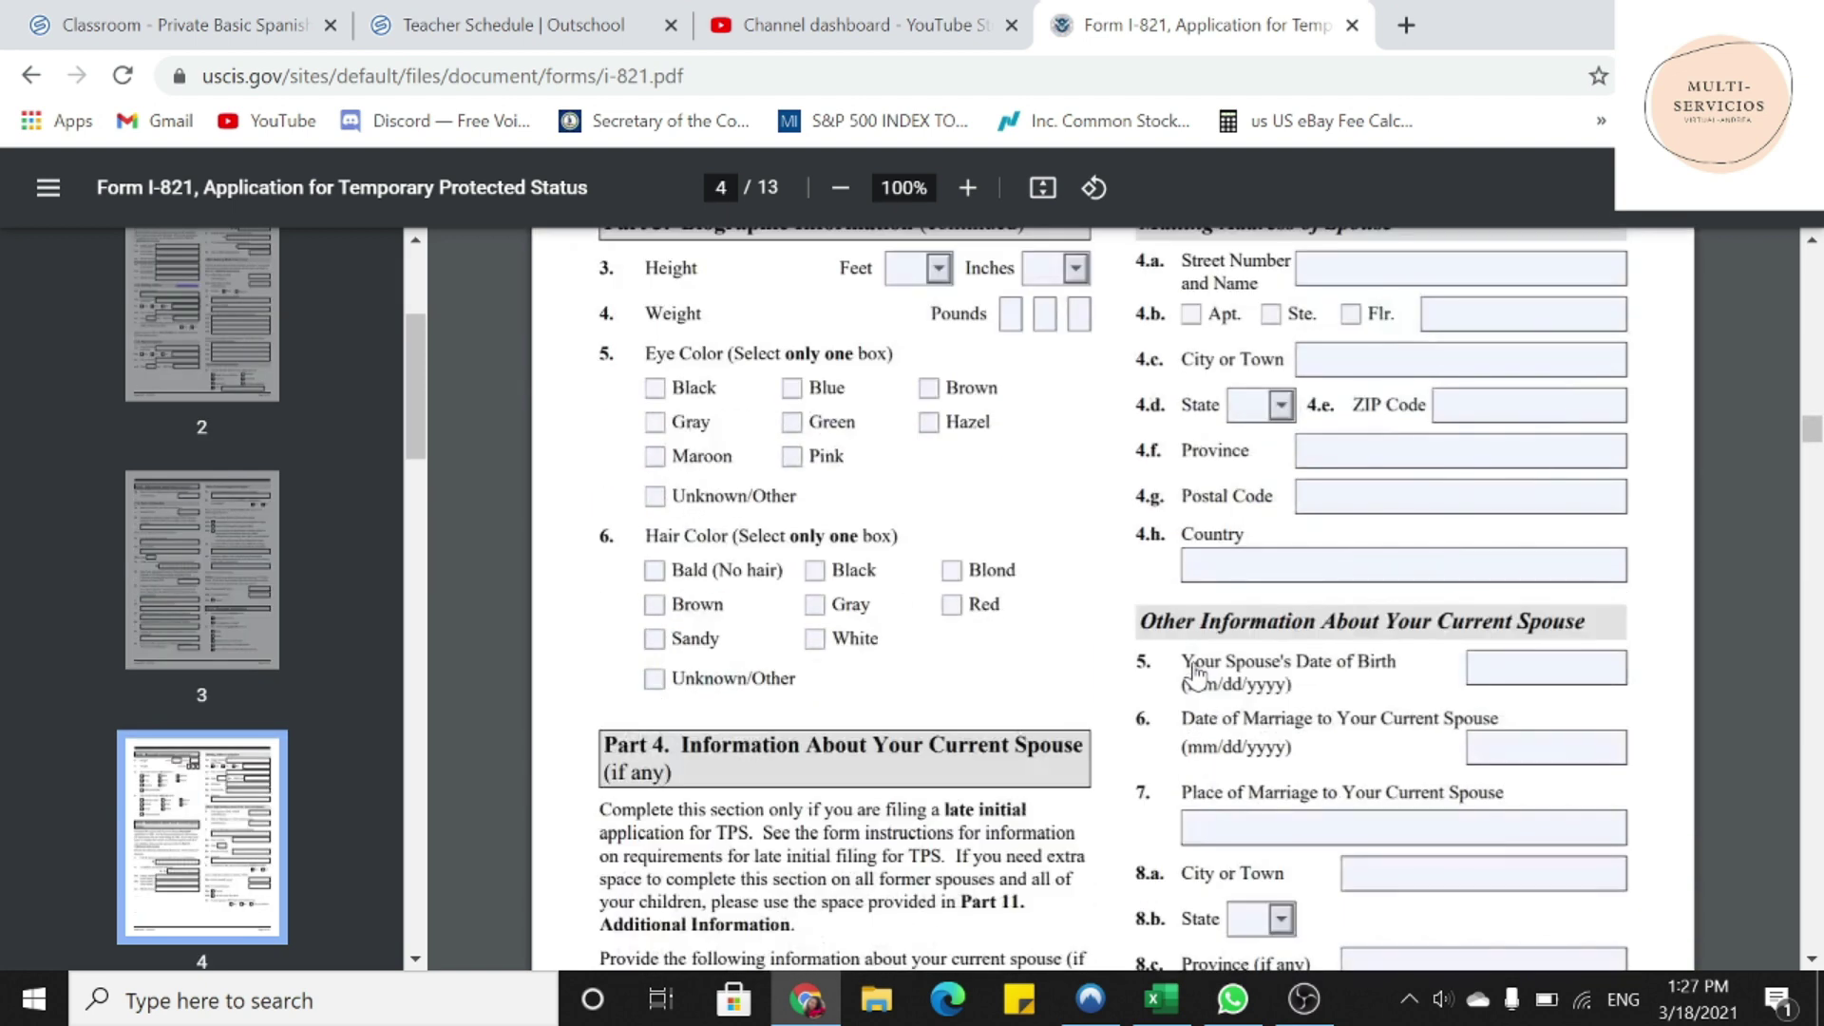
scroll(1194, 675, up, 2)
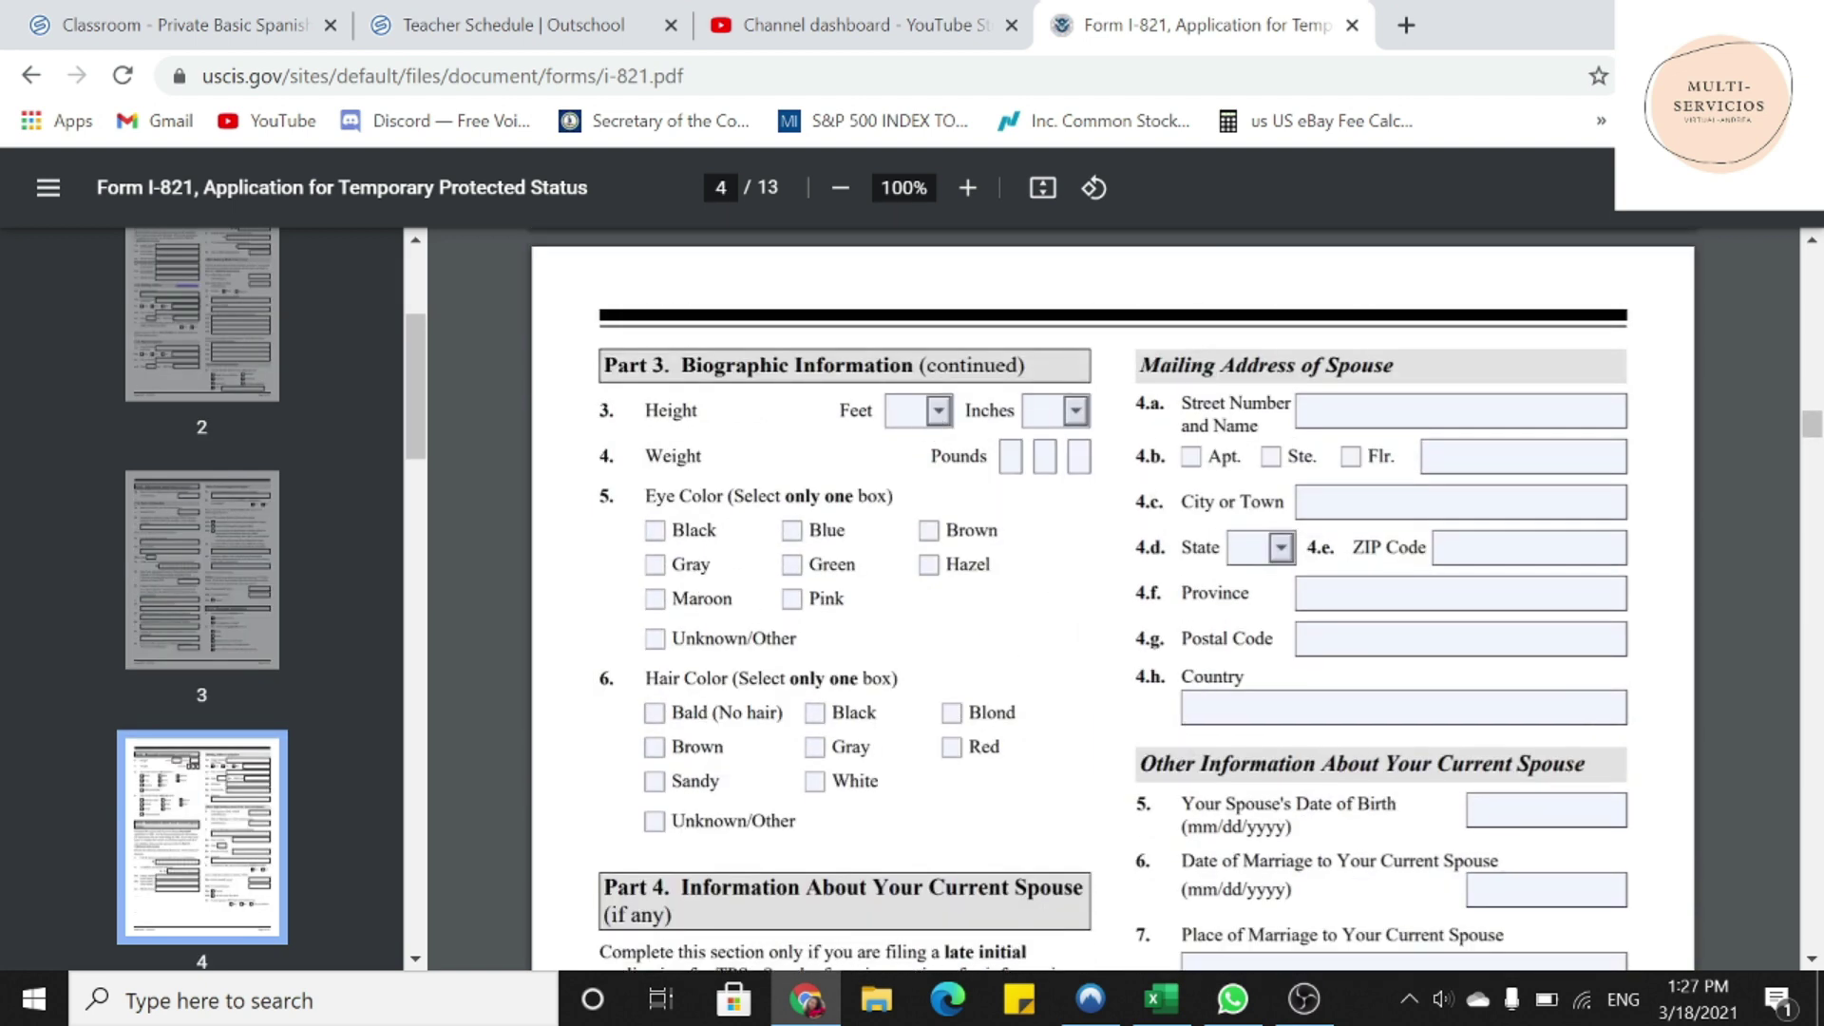
click(927, 427)
click(907, 582)
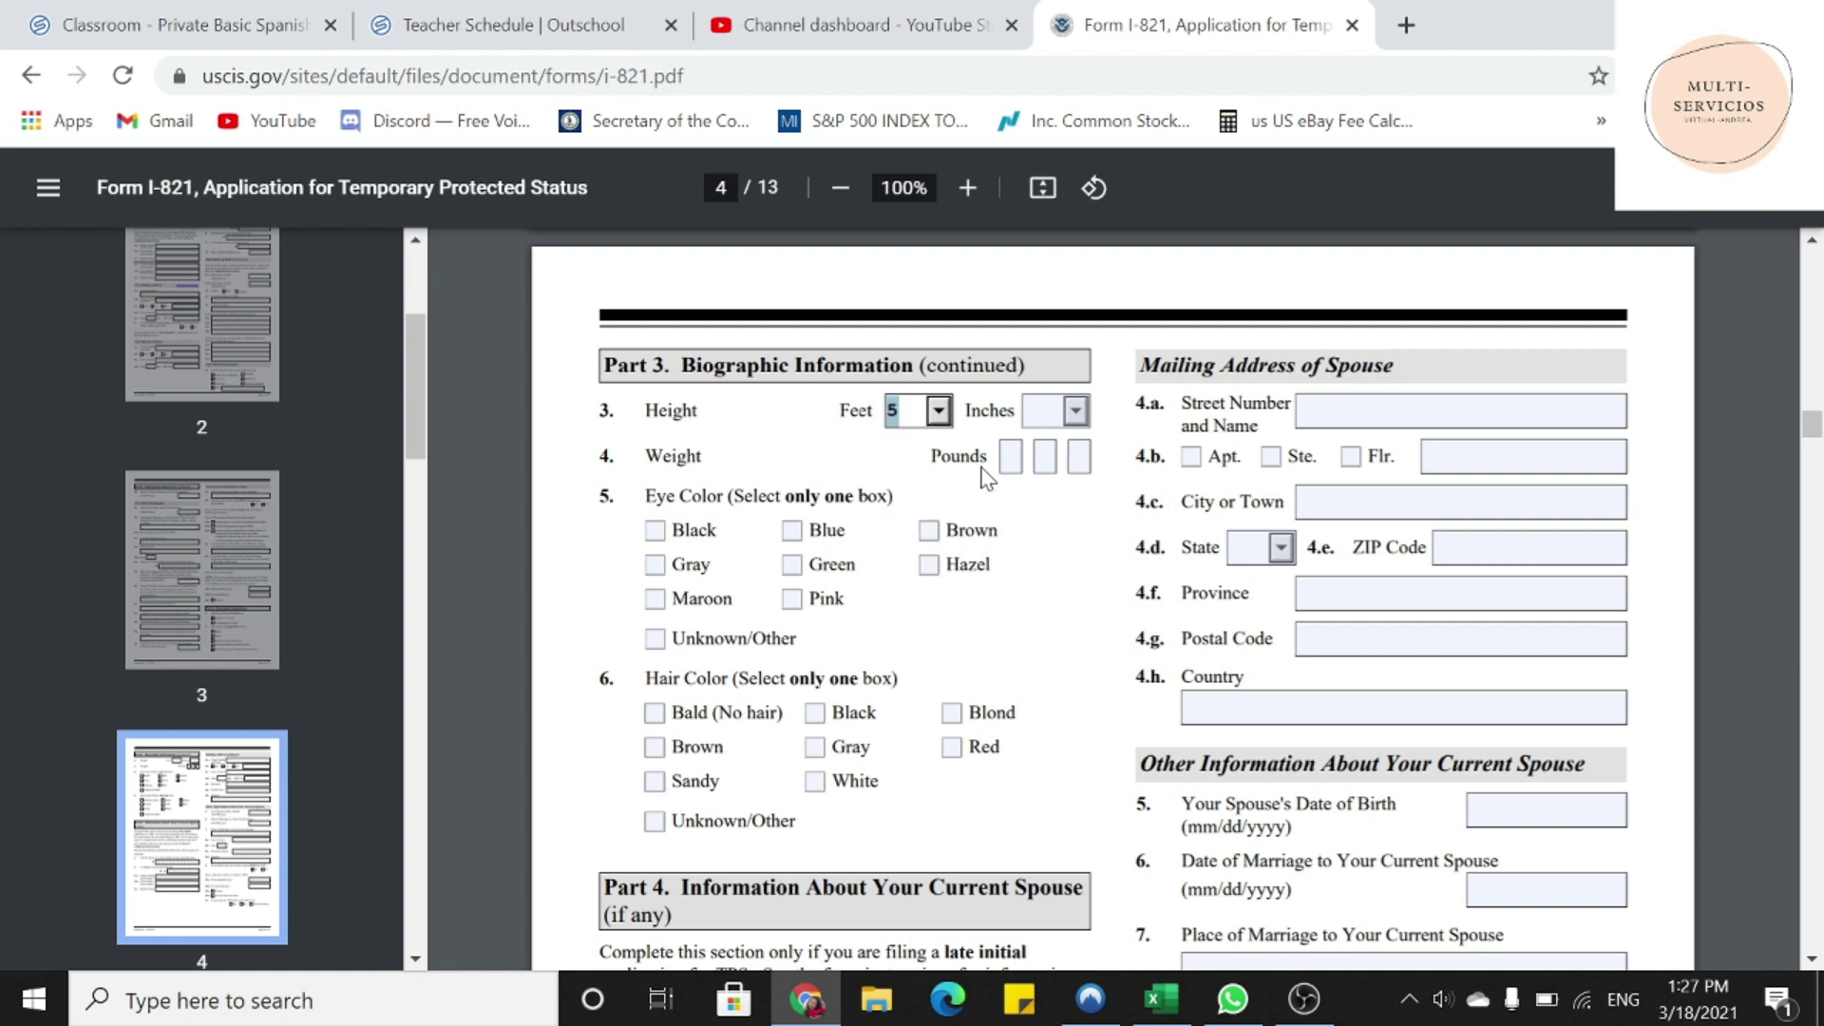
click(1077, 411)
click(1045, 520)
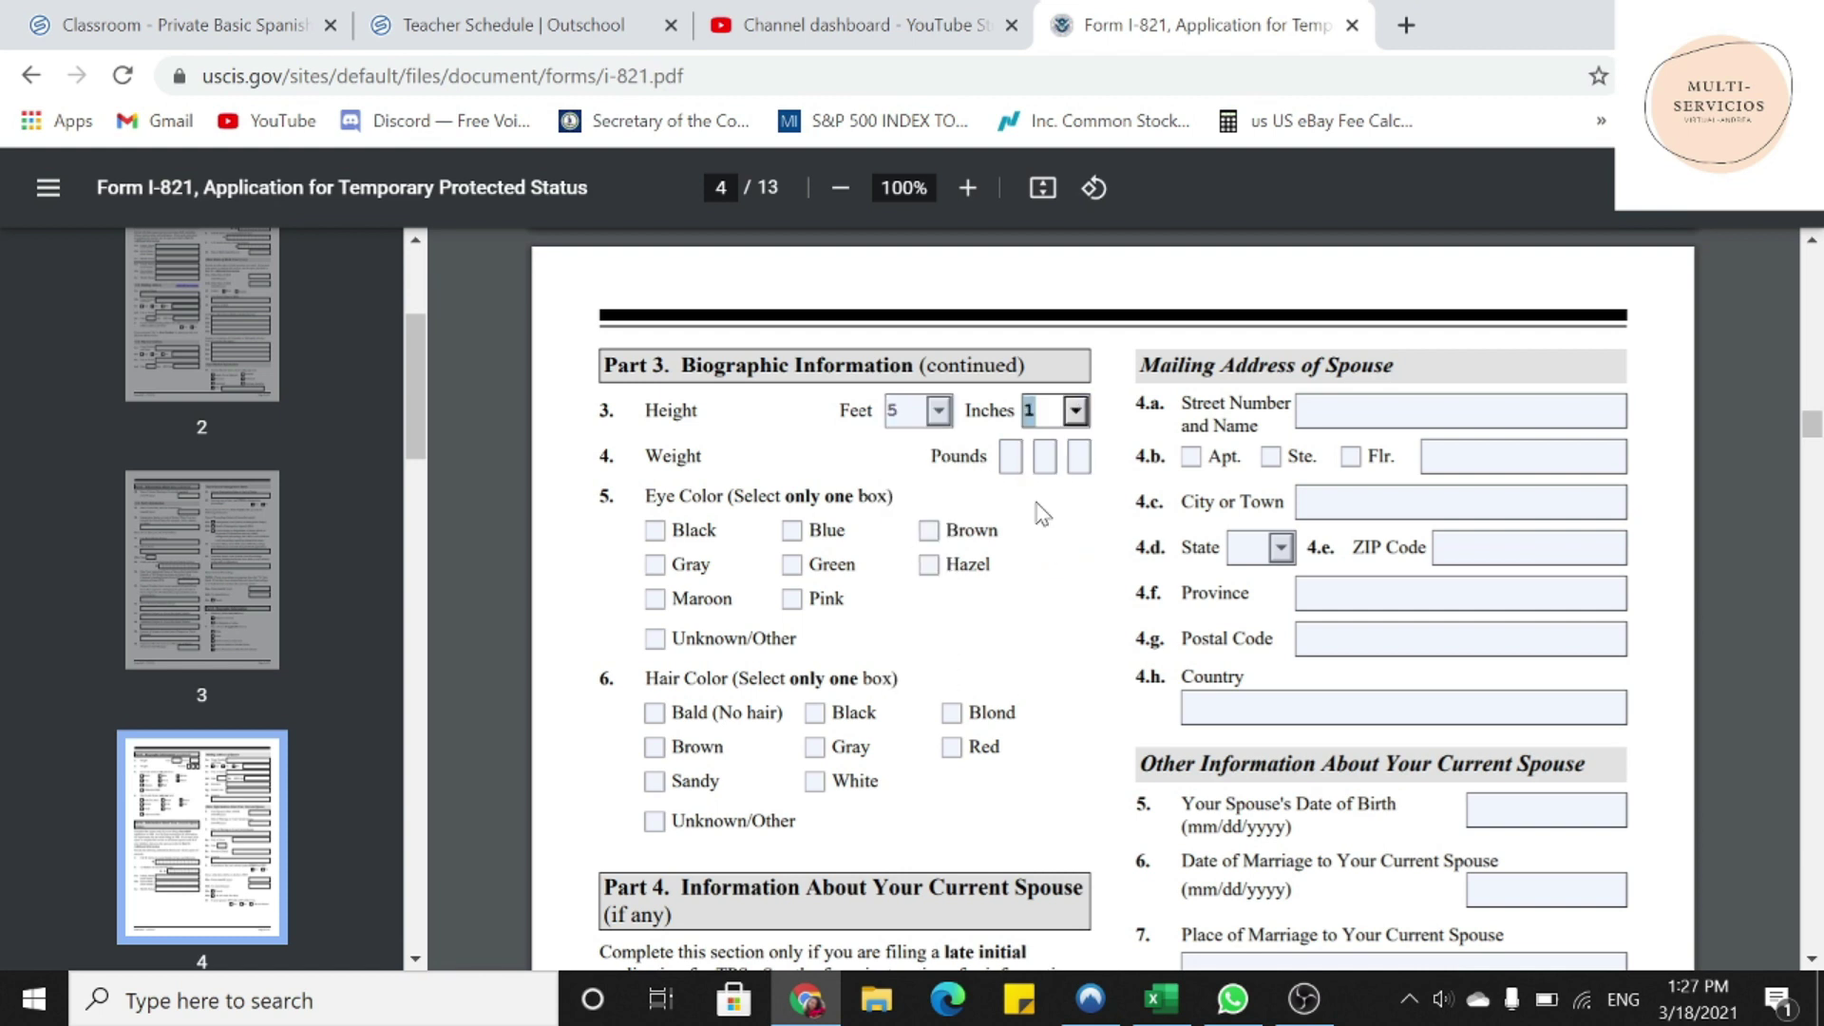
- Enter weight of 120 pounds
key(Tab)
text(1)
key(Tab)
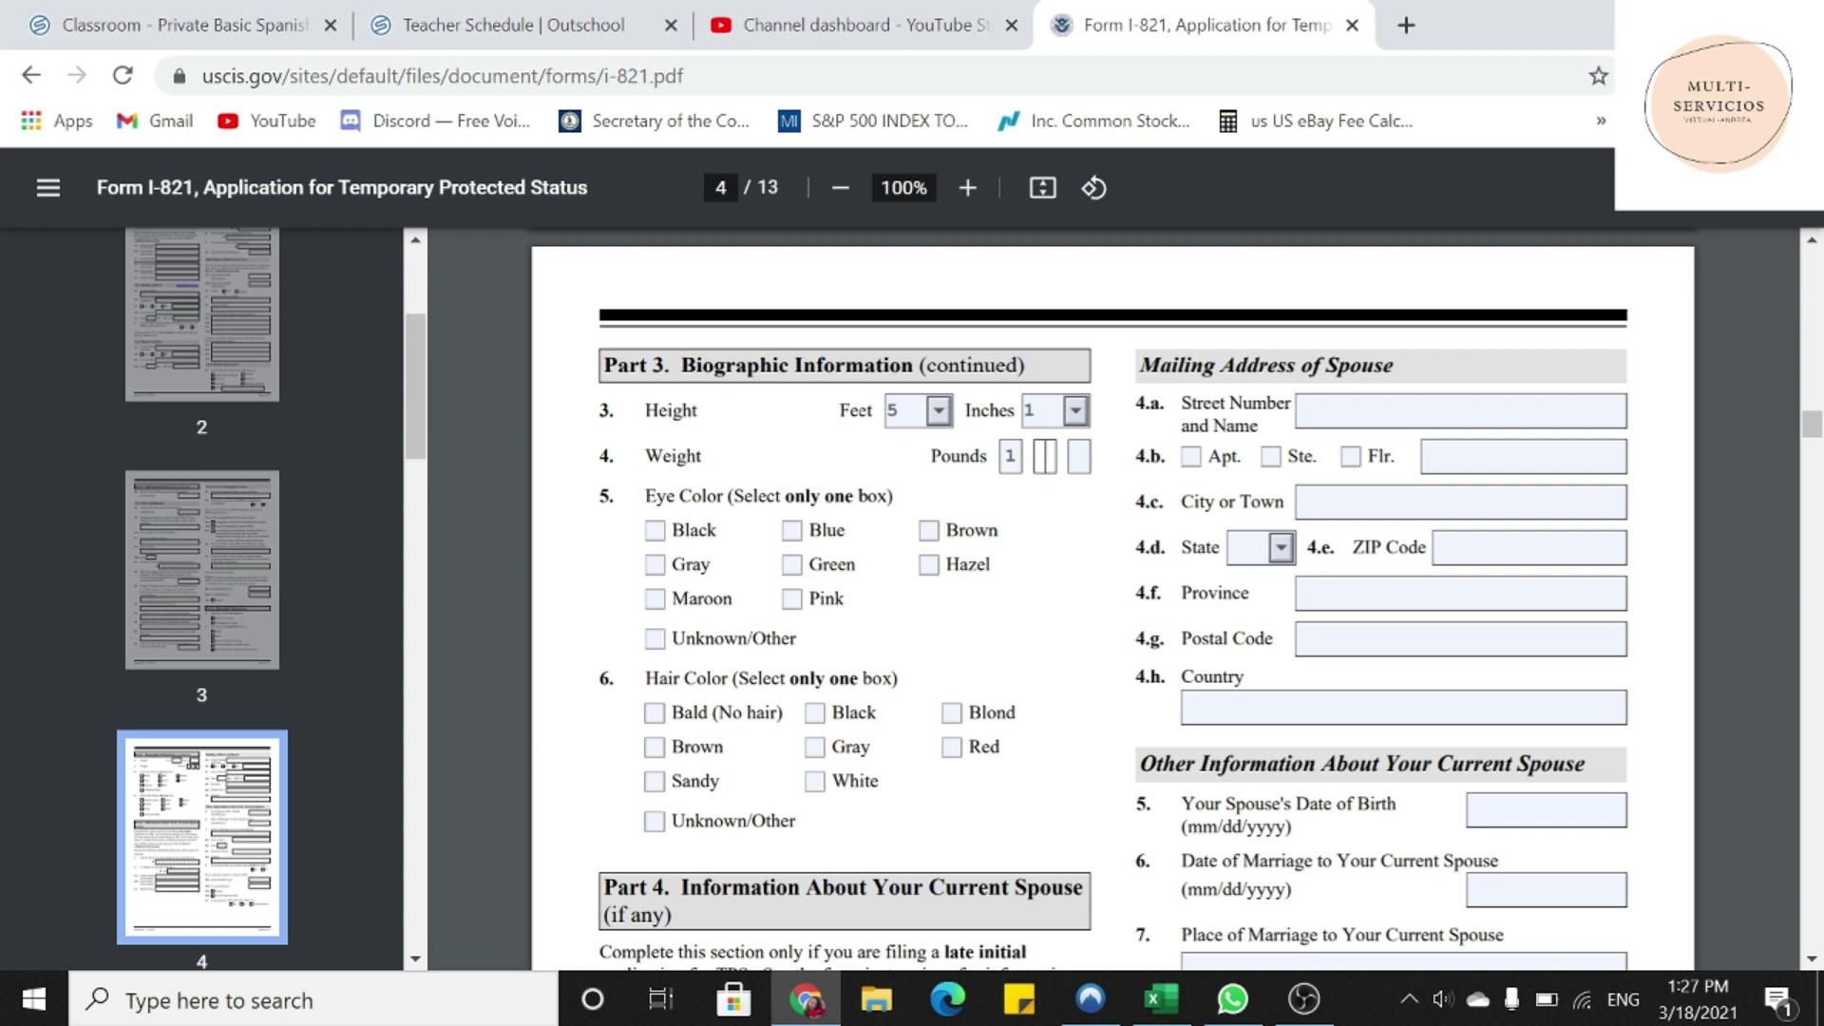
text(2)
key(Tab)
text(0)
- Check Brown for both eye color and hair color
click(928, 531)
click(654, 746)
scroll(638, 602, down, 3)
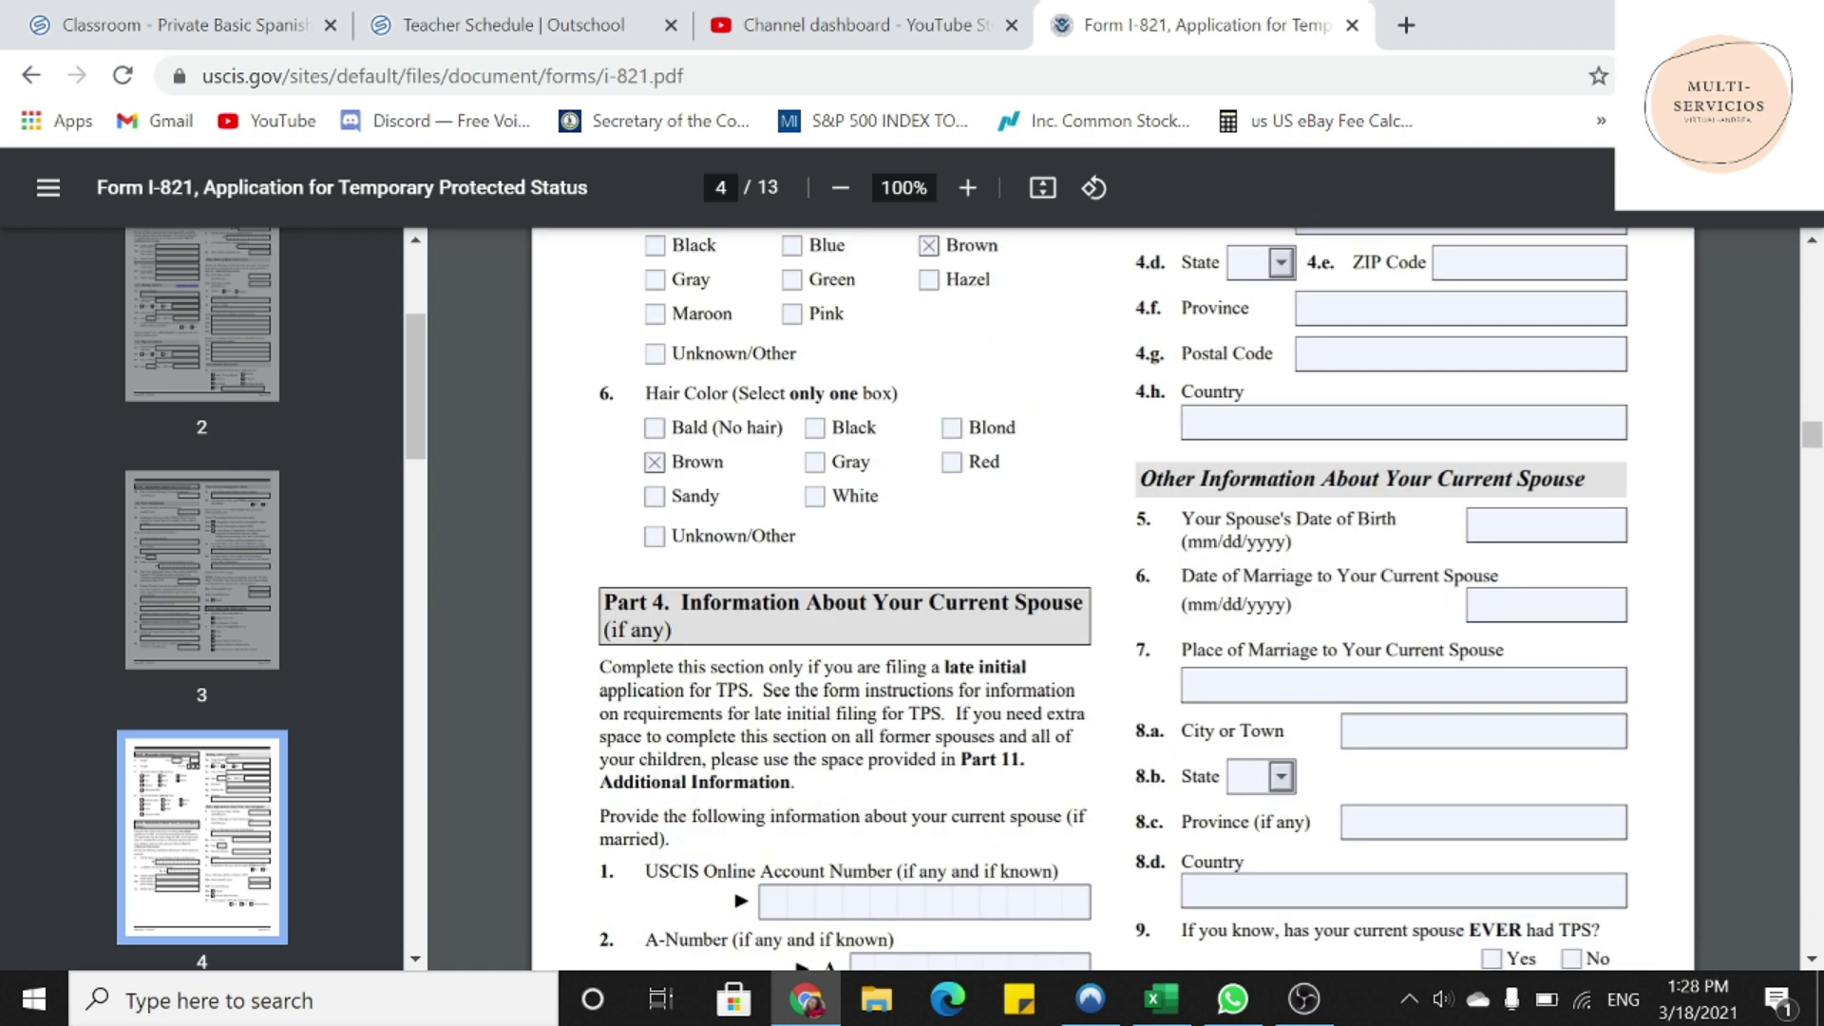
drag(665, 602, 673, 632)
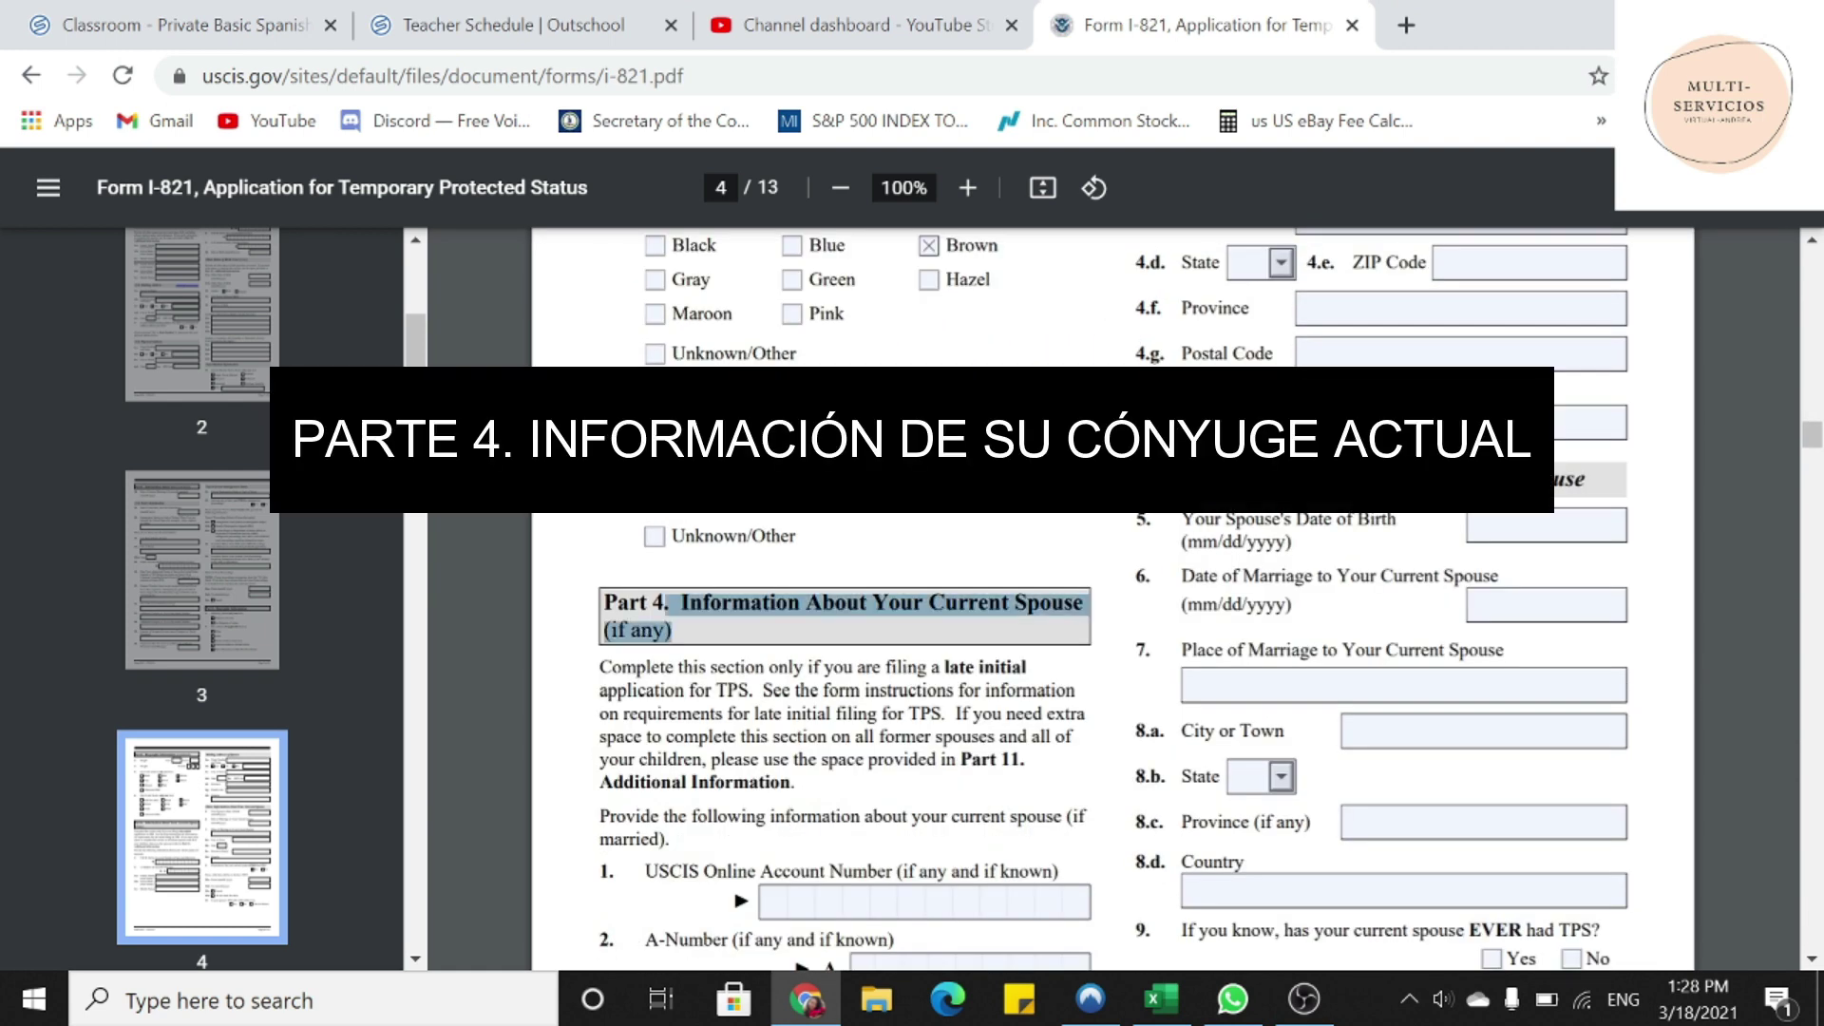
scroll(665, 632, down, 3)
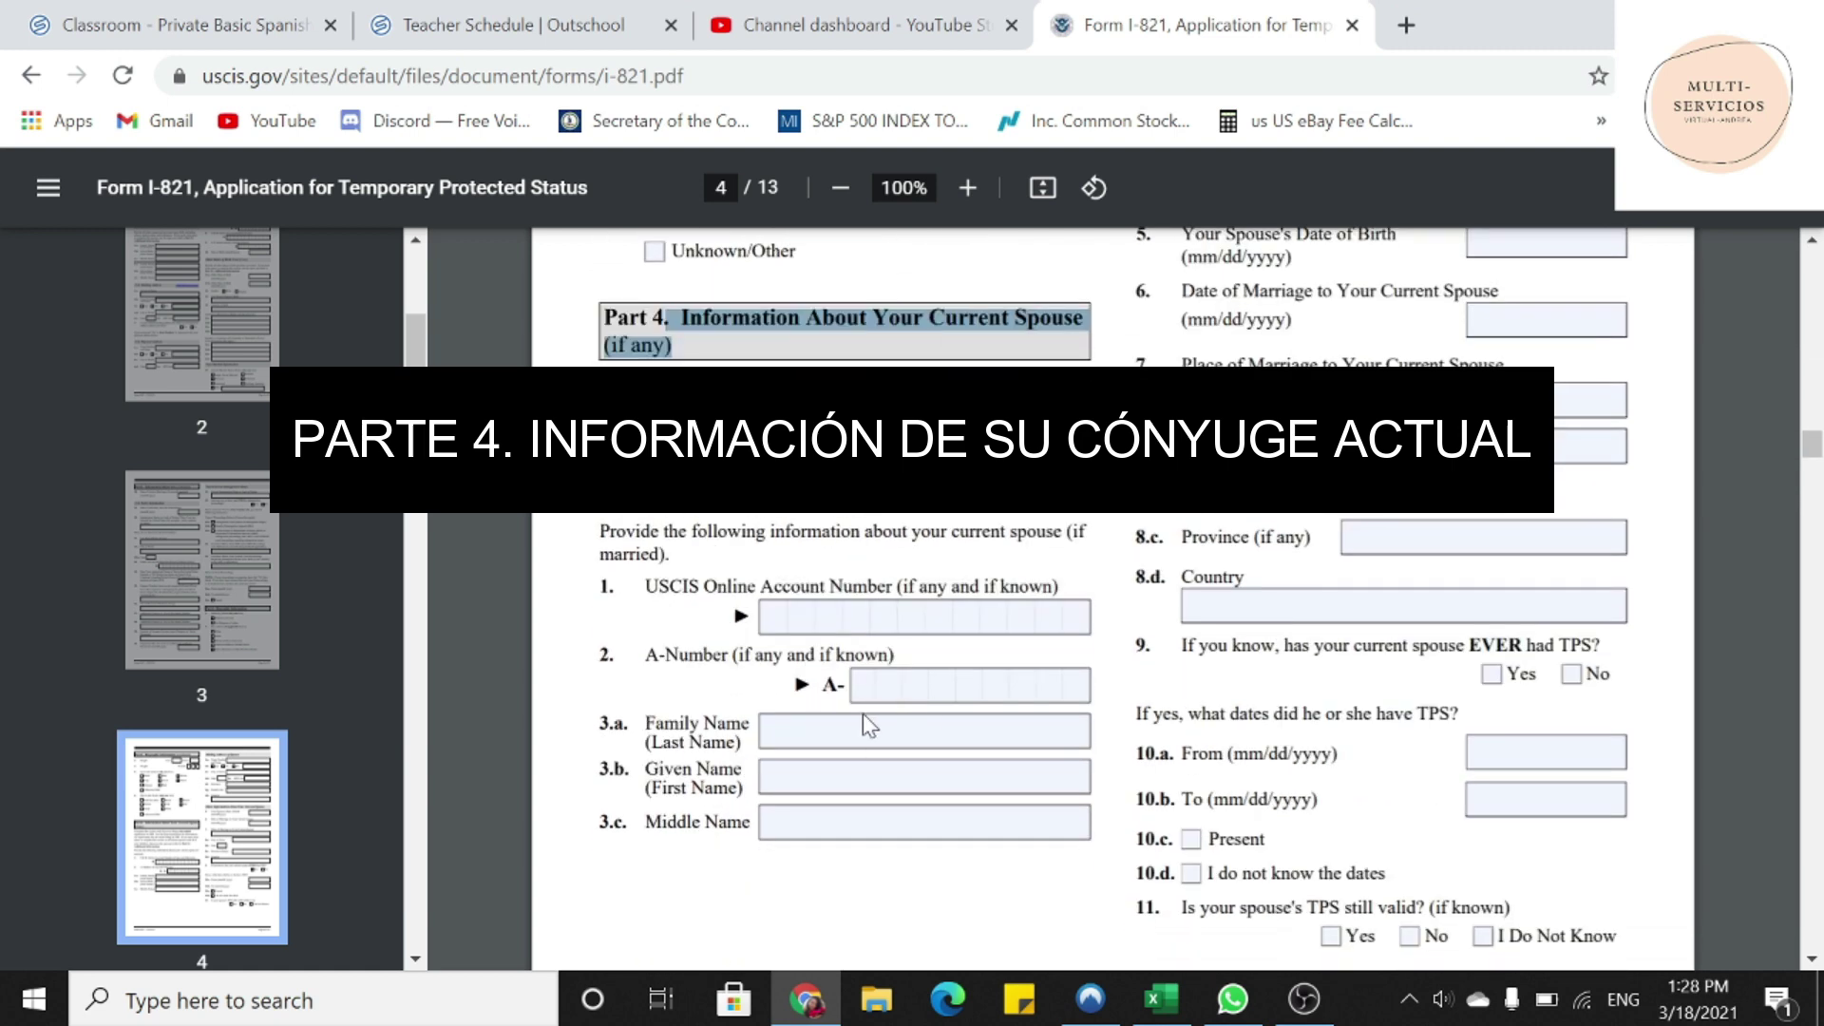
- Put N/A in the spouse's family, given and middle name fields
click(855, 730)
text(N/A)
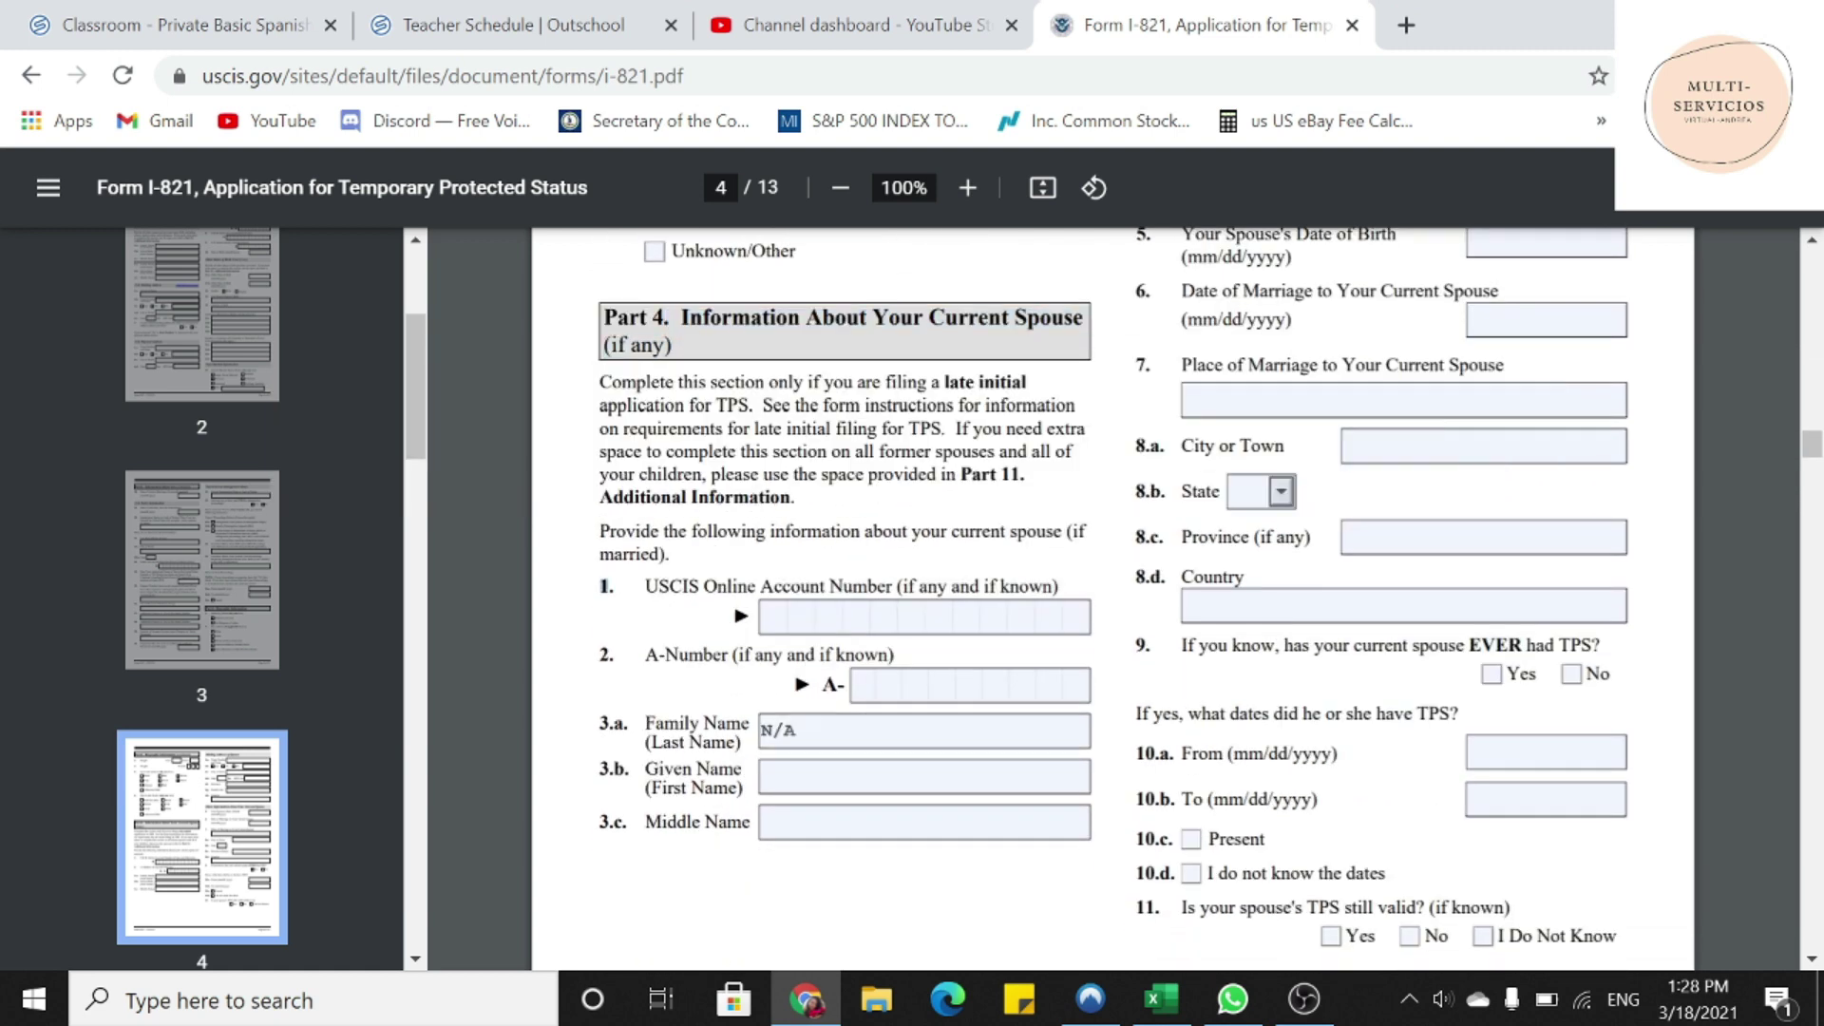
click(605, 654)
click(855, 776)
text(N/A)
key(Tab)
text(N/A)
scroll(1309, 727, down, 3)
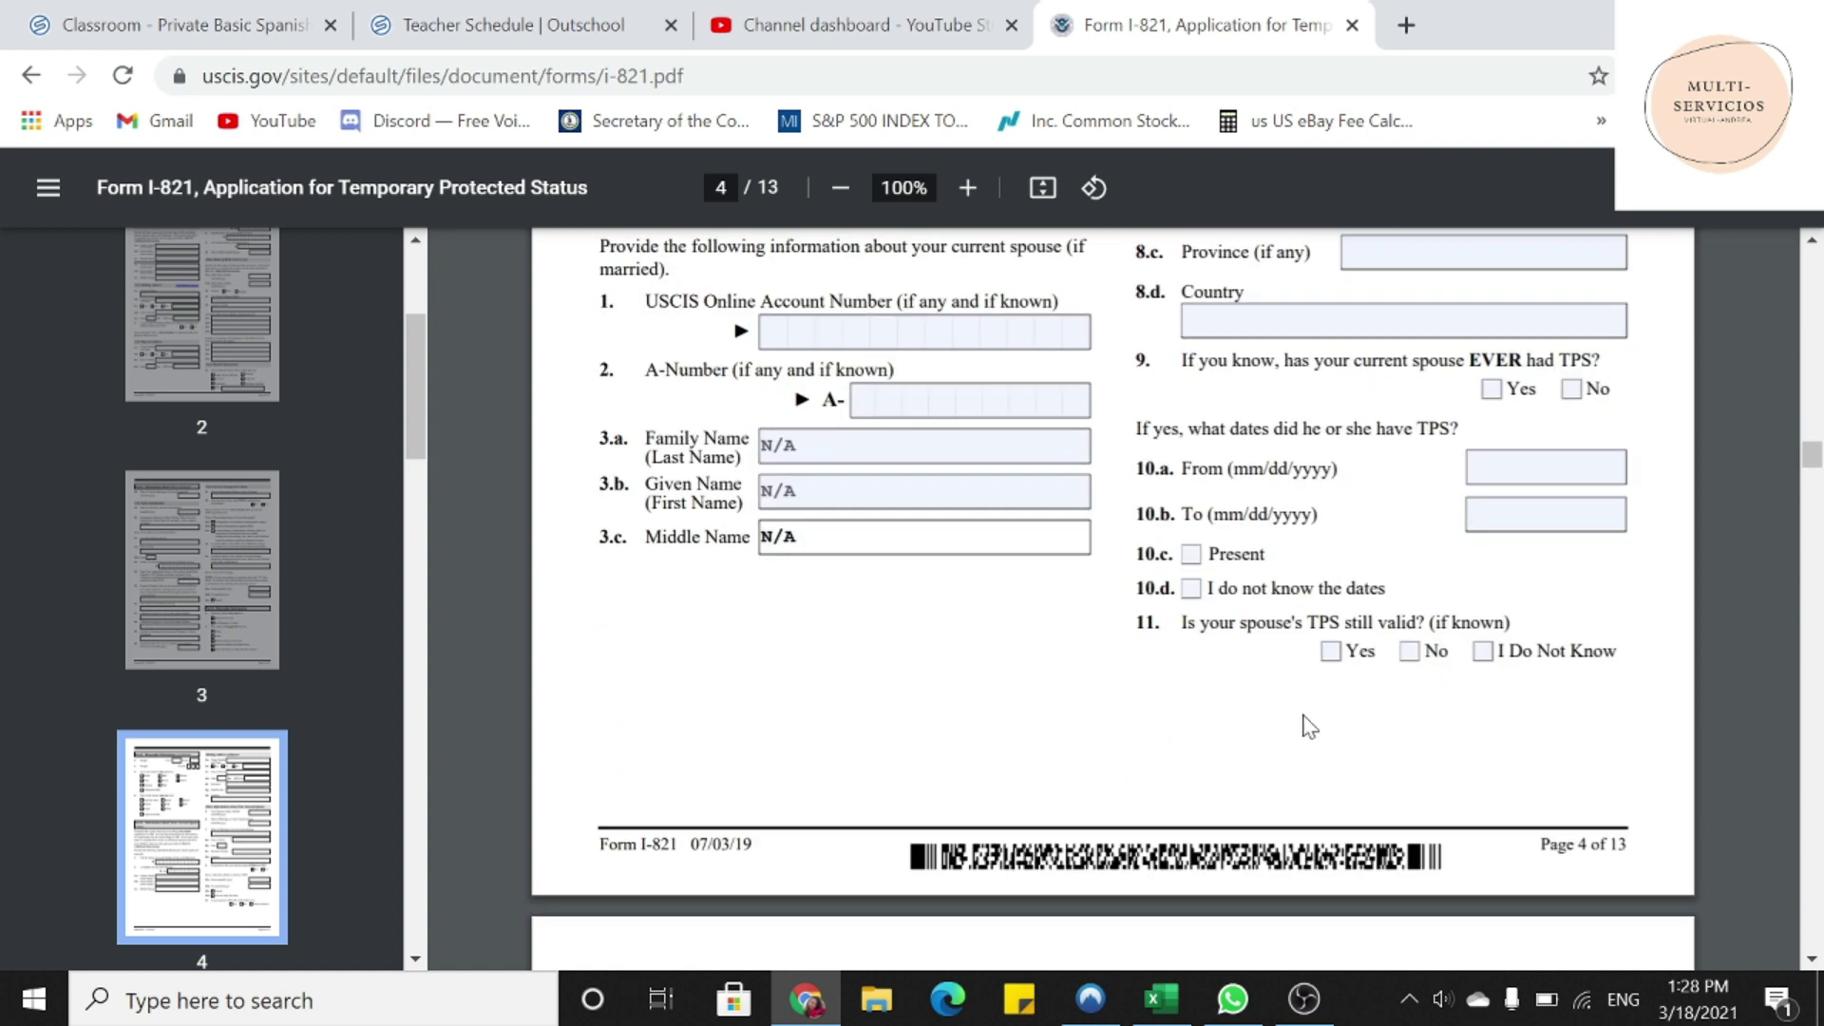
scroll(1309, 727, up, 10)
- Put N/A in every spouse mailing address field, from street to country
click(1378, 554)
text(N/A)
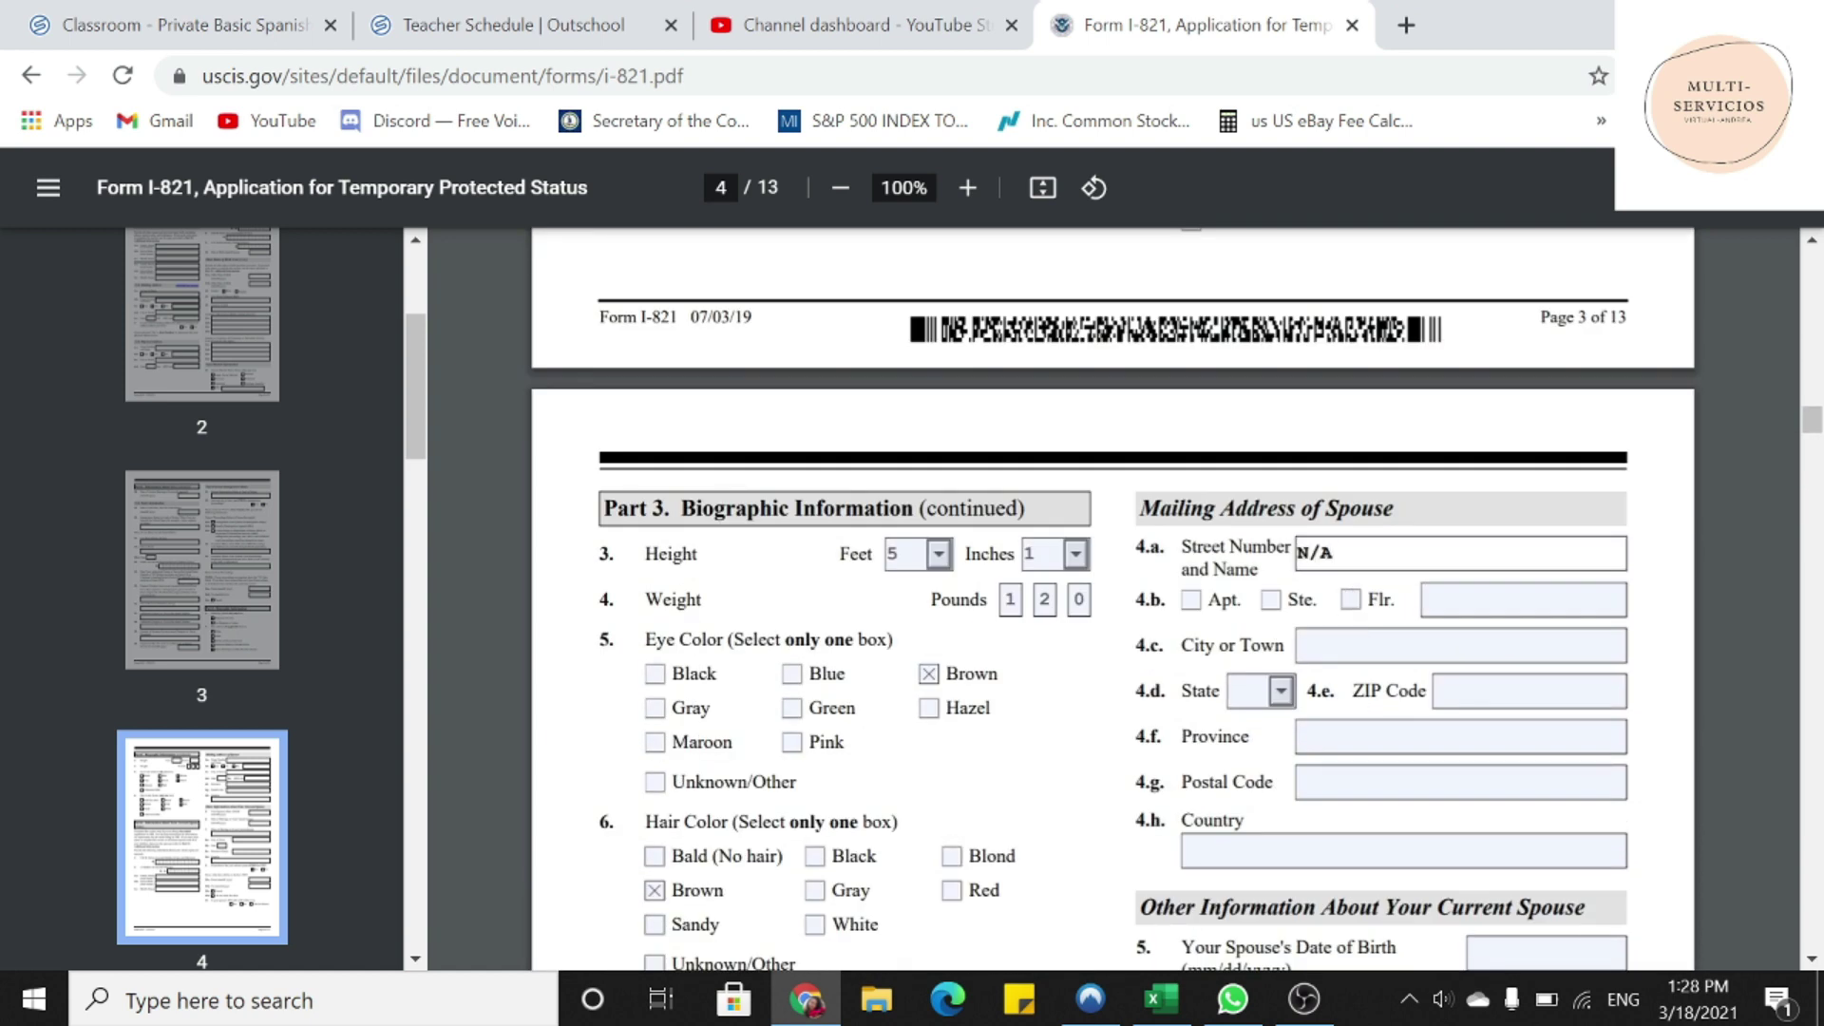
click(1463, 600)
text(N/A)
click(1463, 645)
text(N/A)
click(1464, 690)
text(N/A)
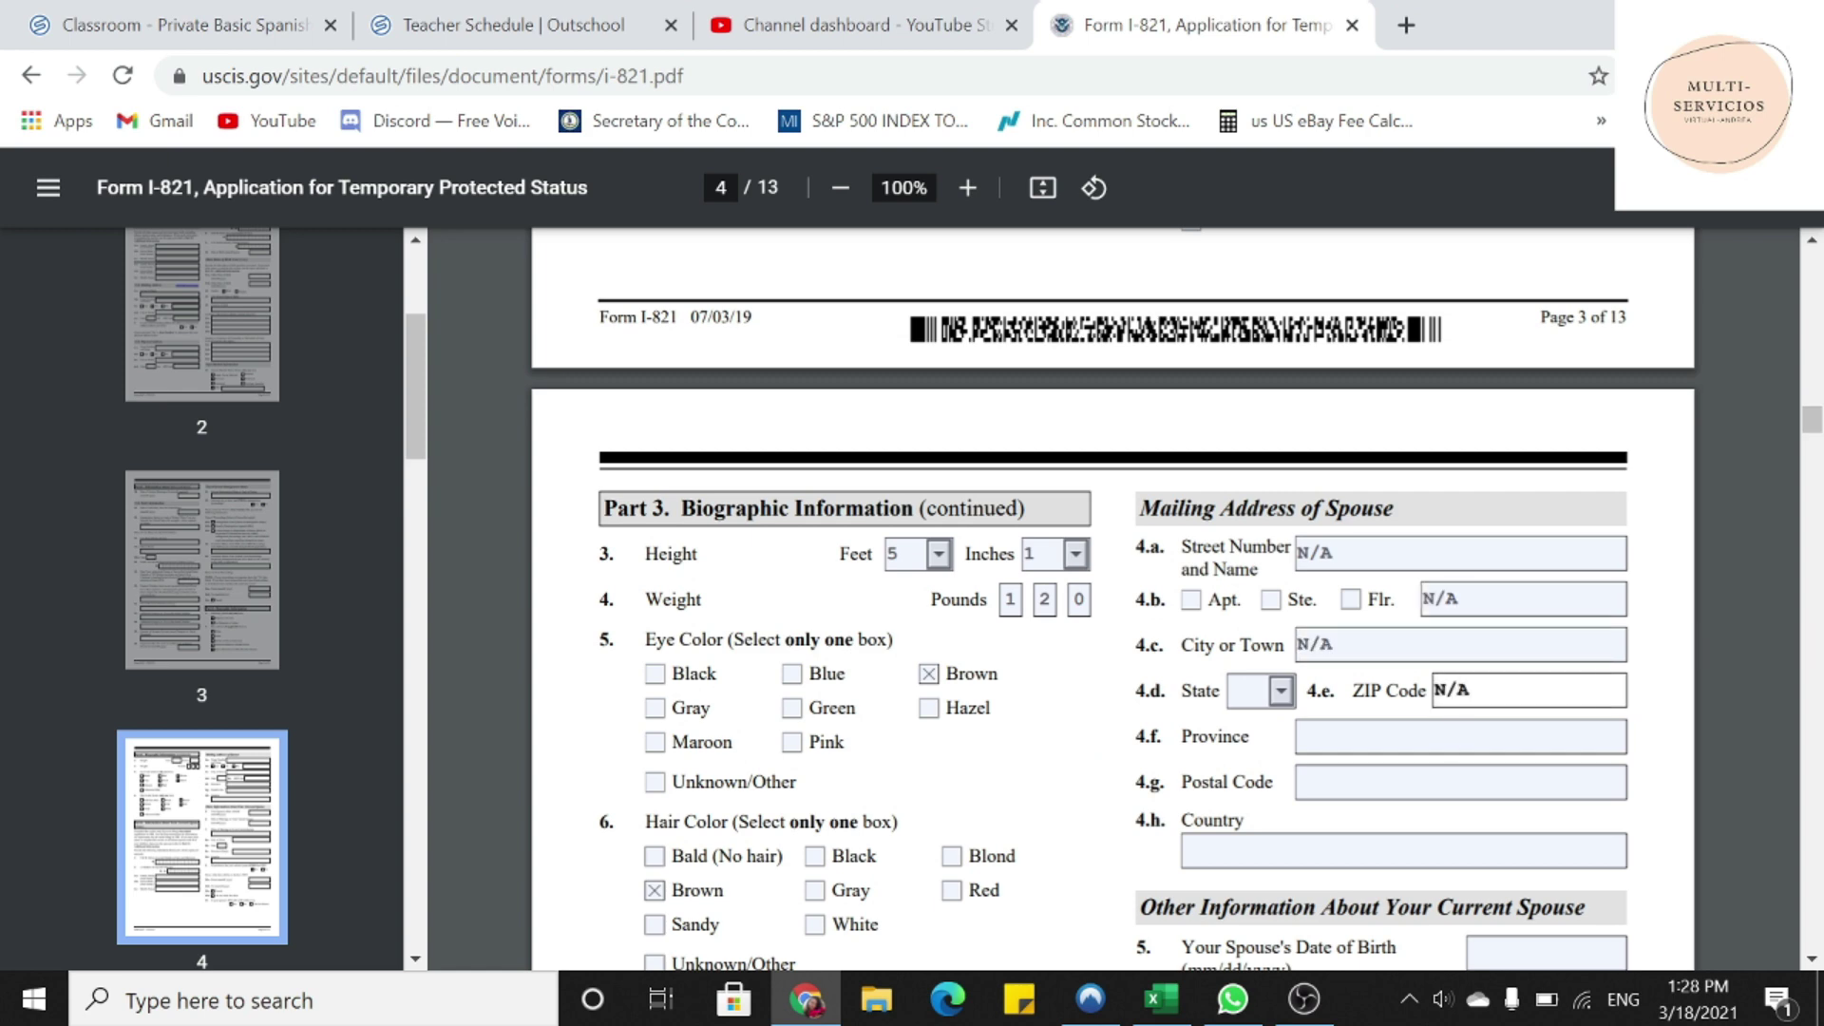
click(1464, 736)
text(N/A)
click(1463, 782)
text(N/A)
click(1404, 851)
text(N/A)
- Put N/A in the spouse's date of birth and date of marriage
scroll(1457, 811, down, 3)
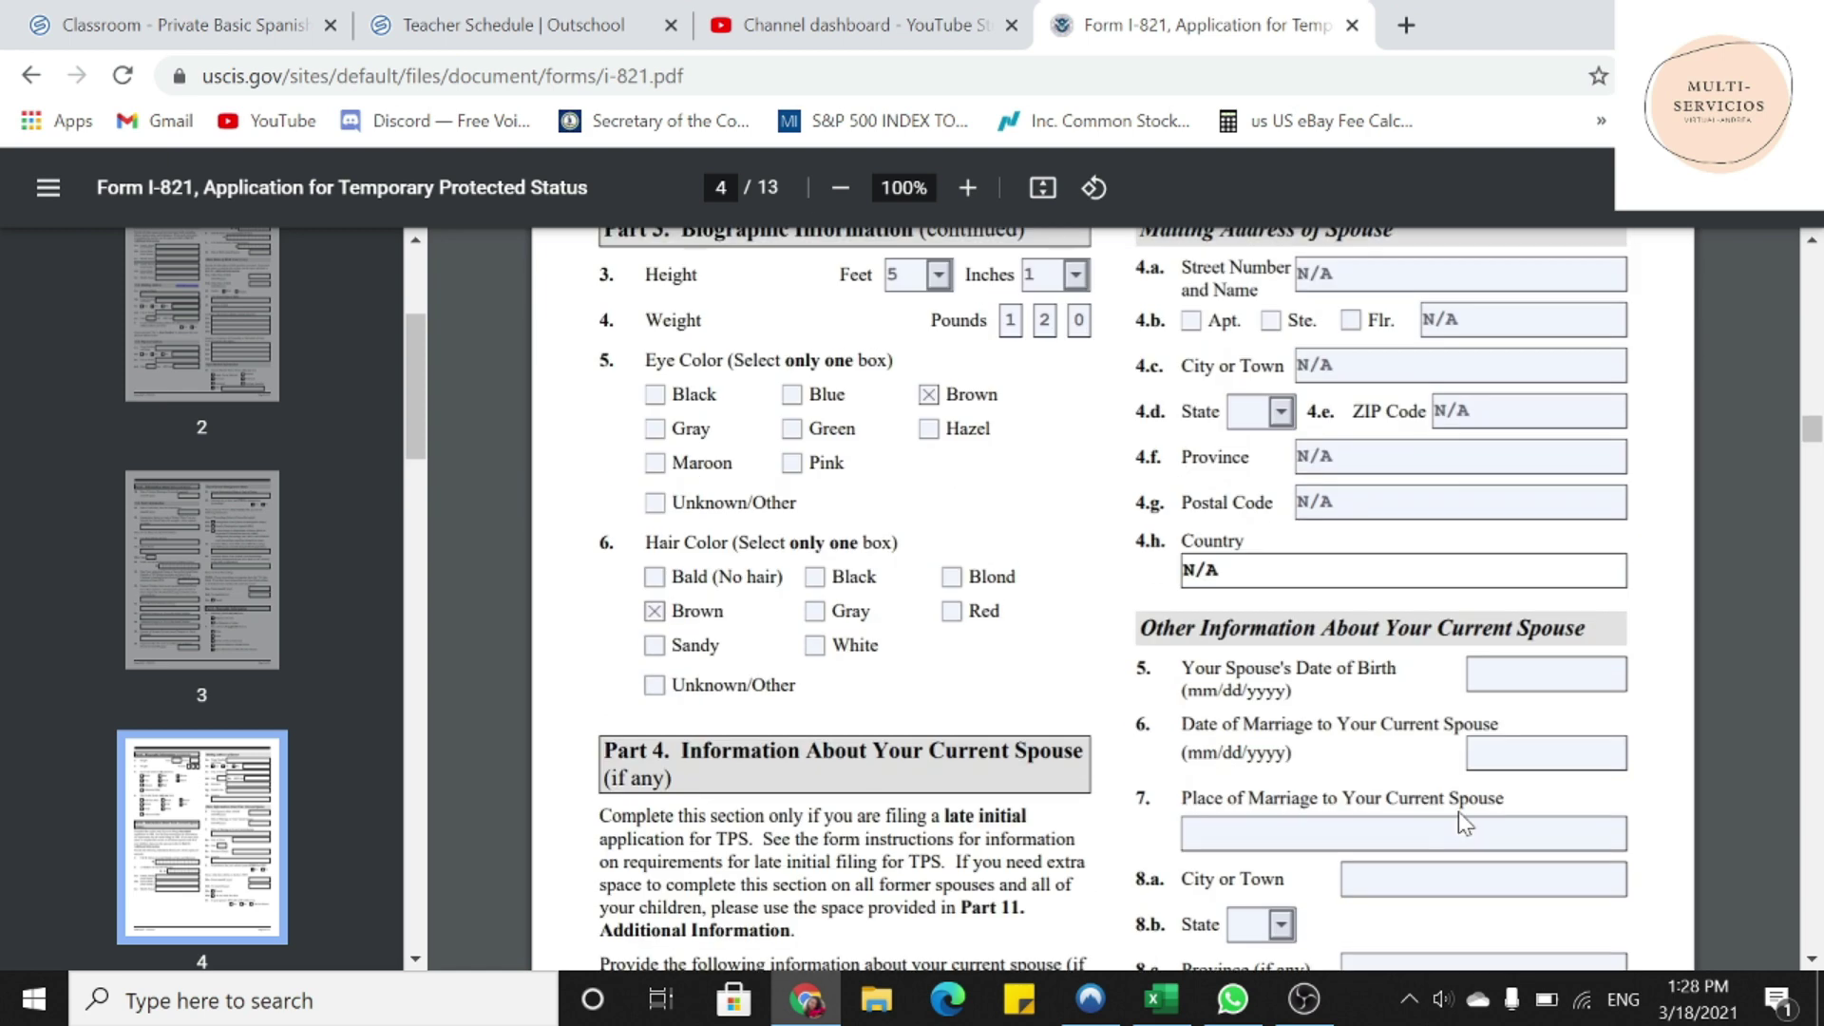
click(1520, 668)
text(N/A)
click(1546, 748)
text(N/A)
- Put N/A in the place of marriage city, province and country fields
scroll(1383, 599, down, 2)
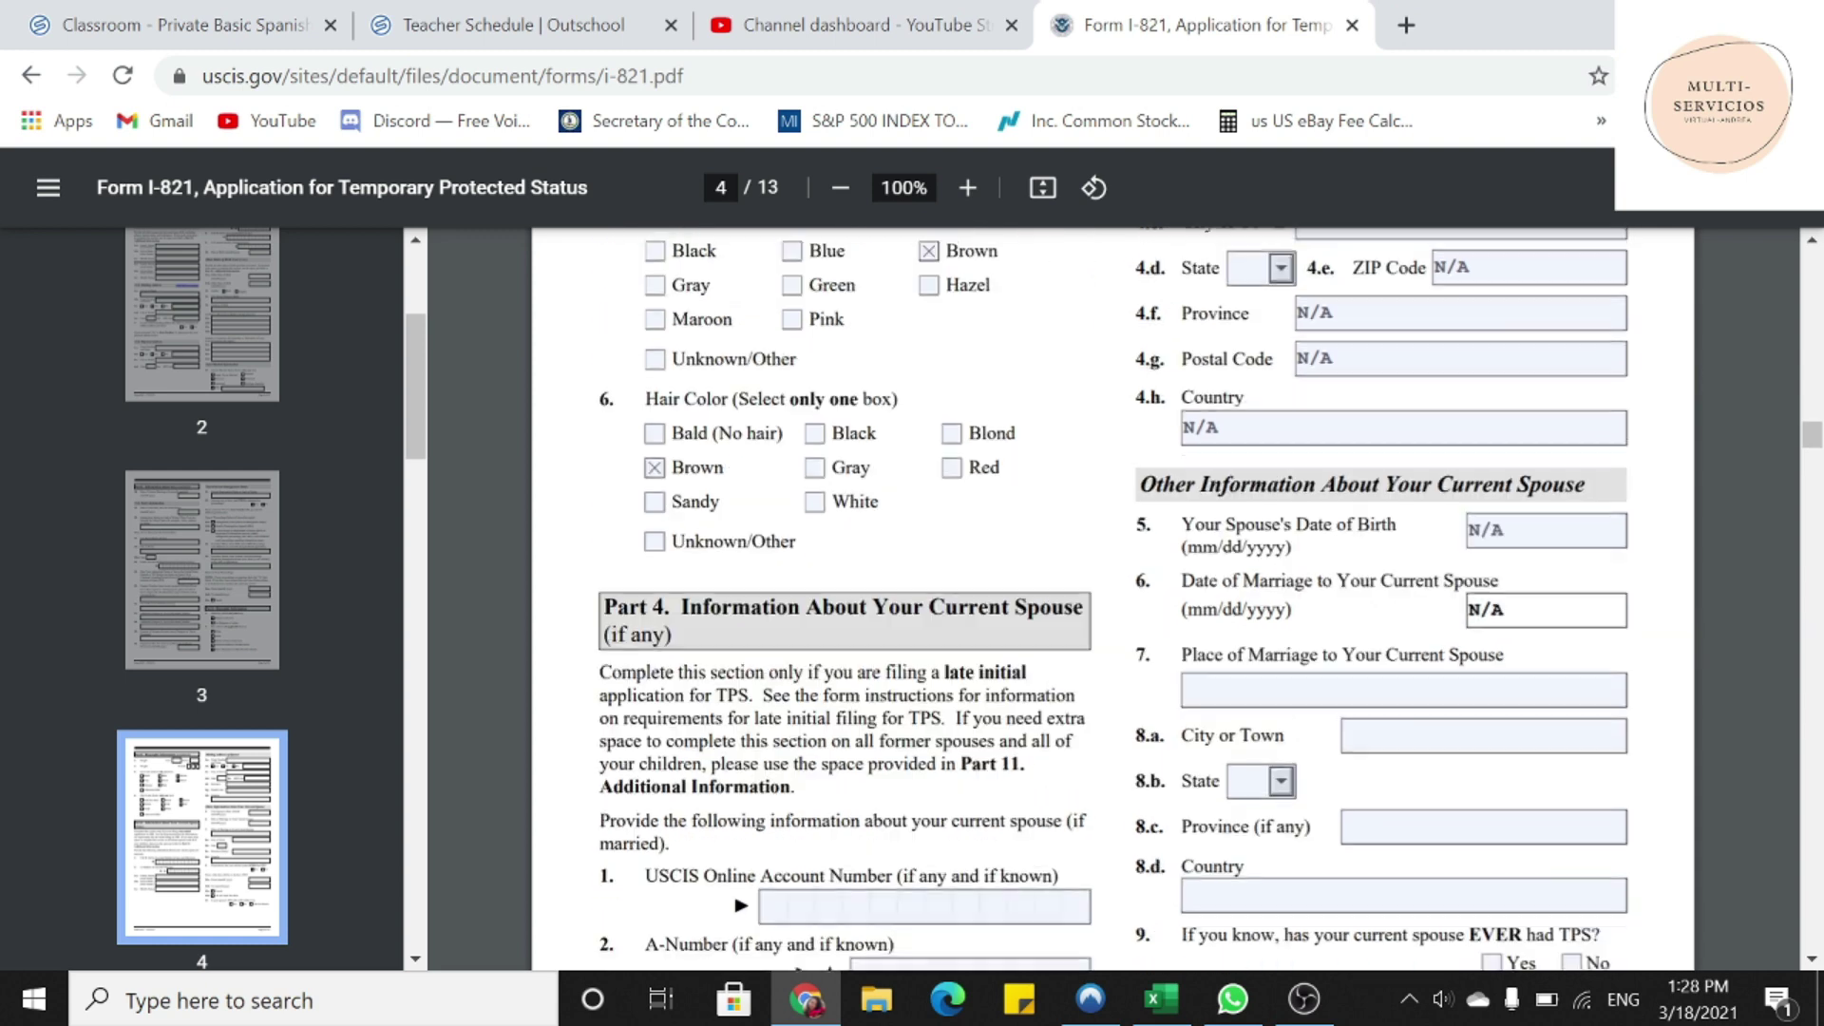
click(1403, 684)
text(N/A)
key(Tab)
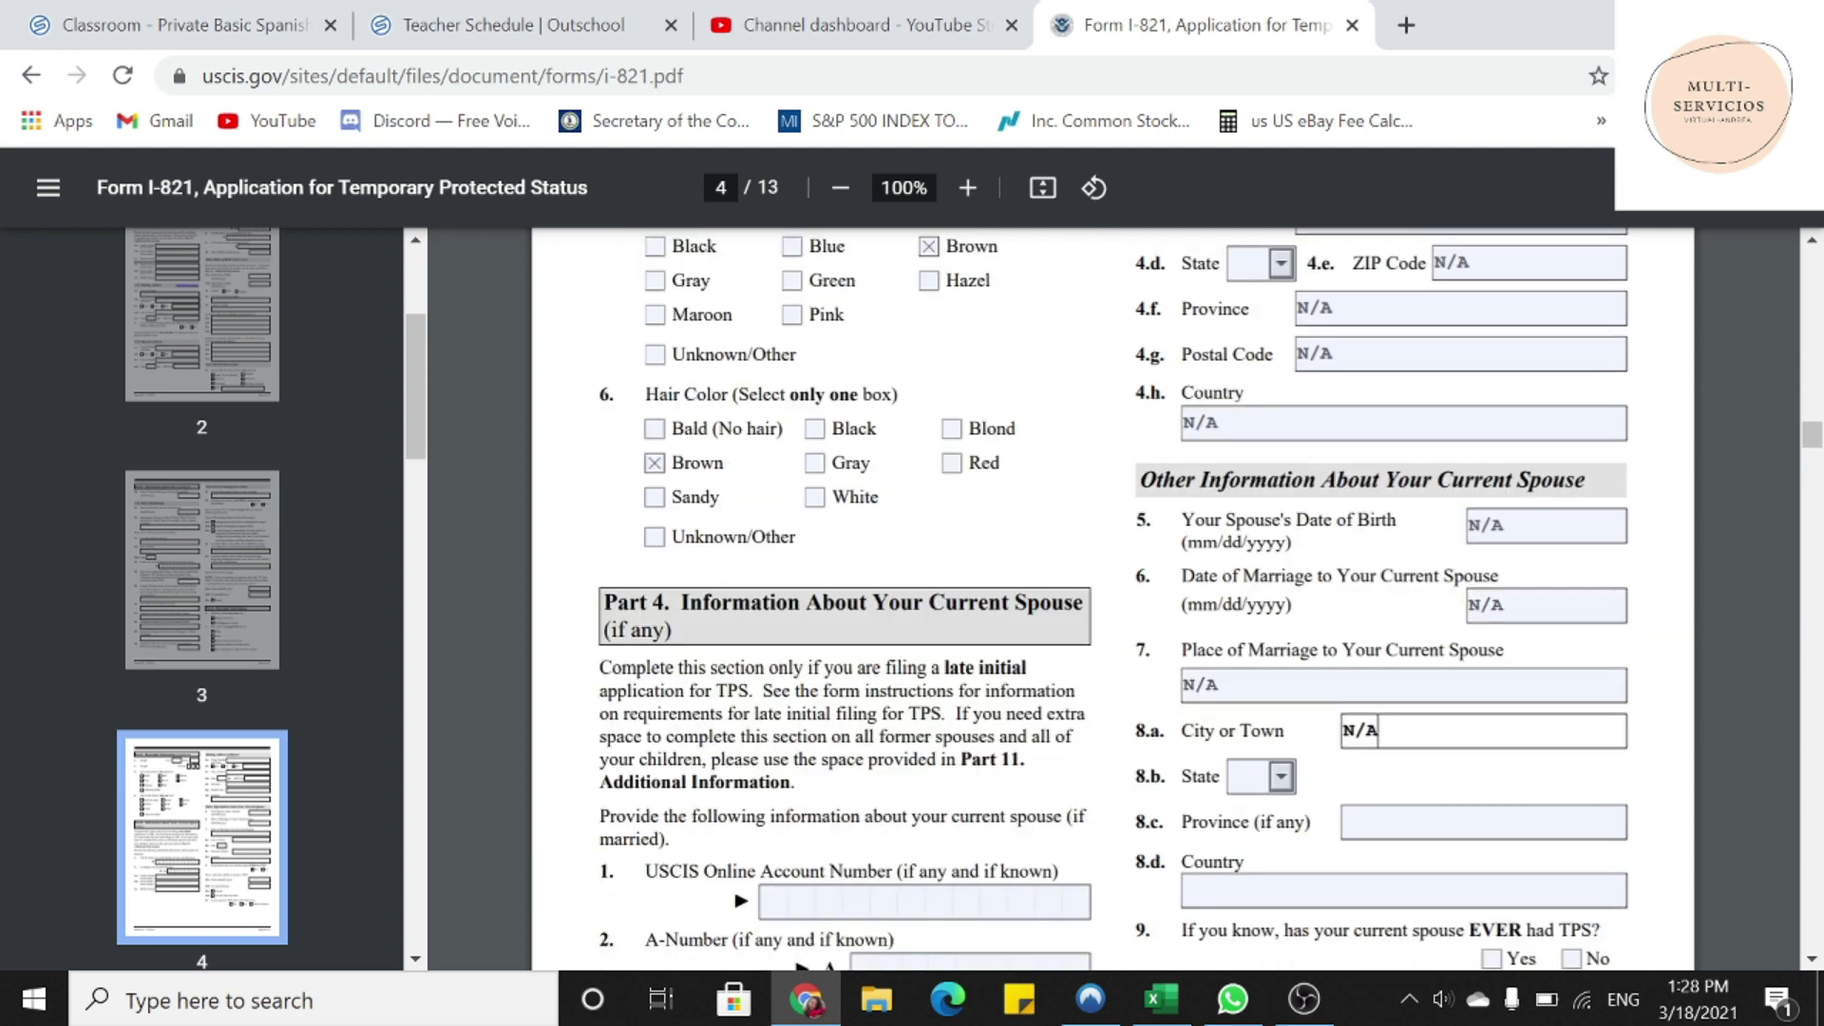
text(N/A)
key(Tab)
key(Tab)
text(N/A)
key(Tab)
text(N/A)
- Put N/A in the spouse's TPS start and end dates, then scroll to Part 5
scroll(1112, 598, down, 3)
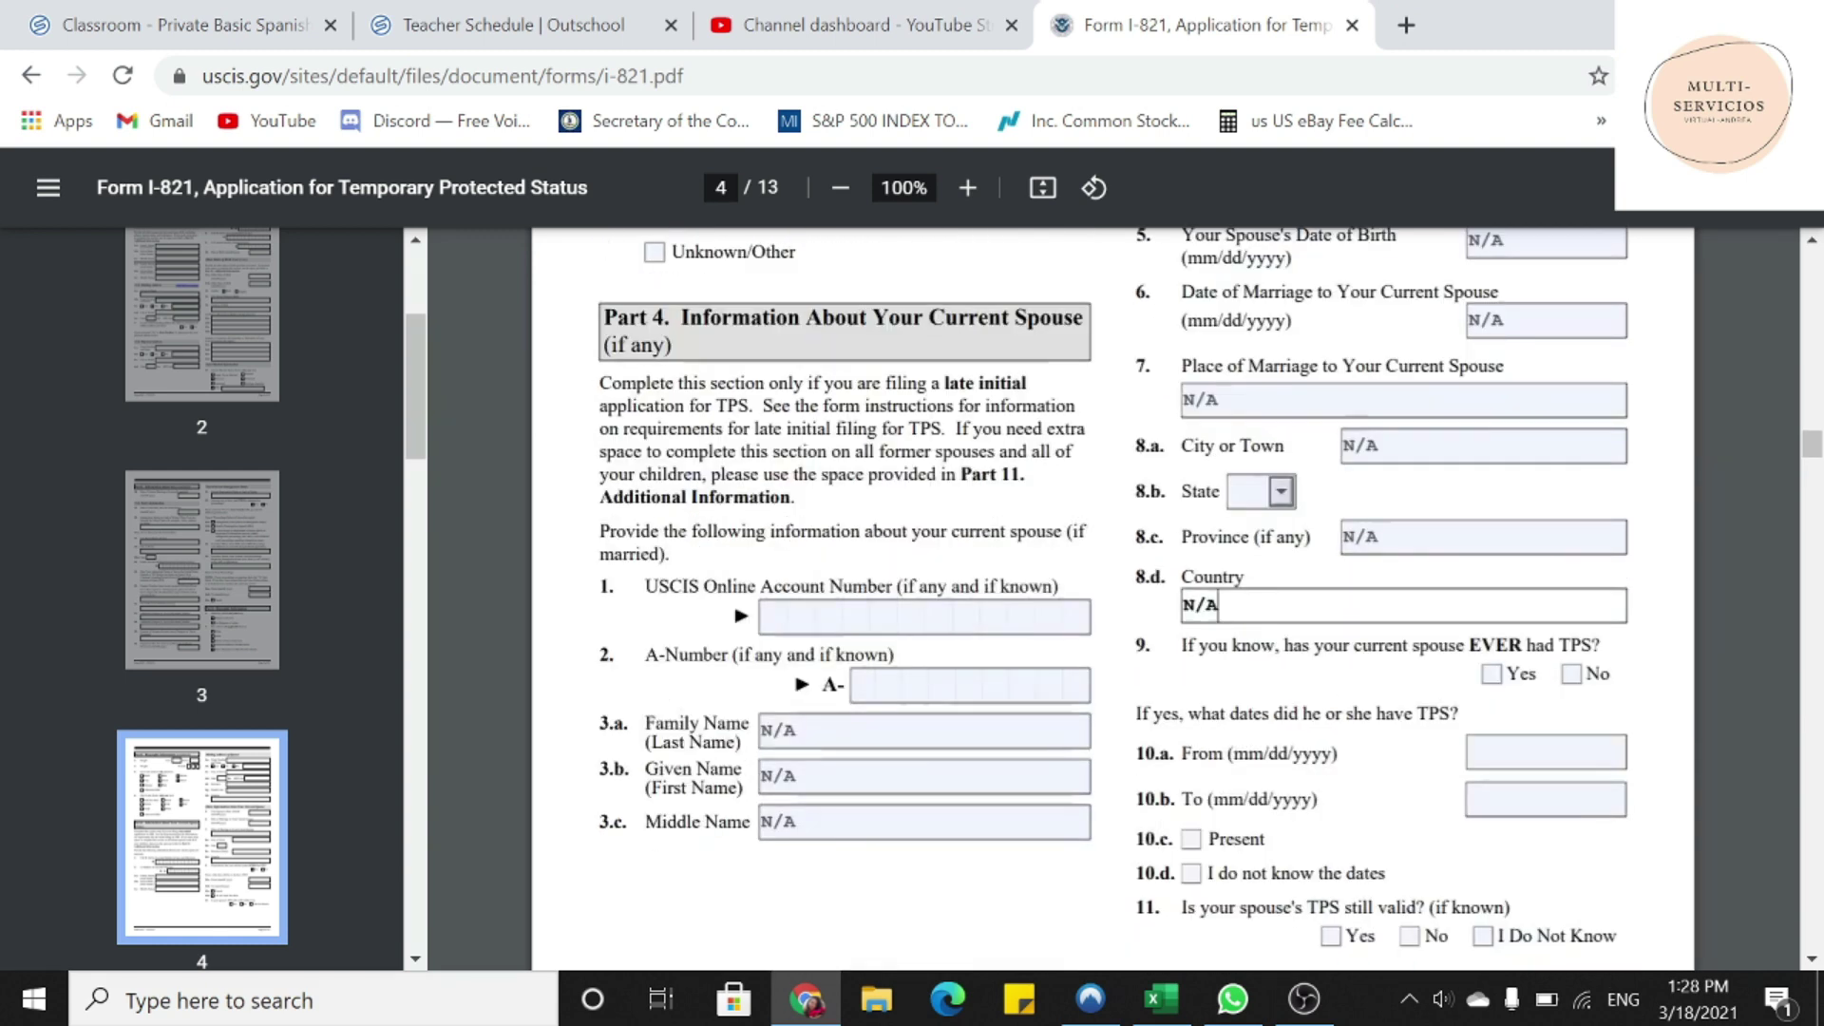
key(Tab)
key(Tab)
key(Tab)
text(N/A)
key(Tab)
text(N/A)
scroll(1515, 795, down, 3)
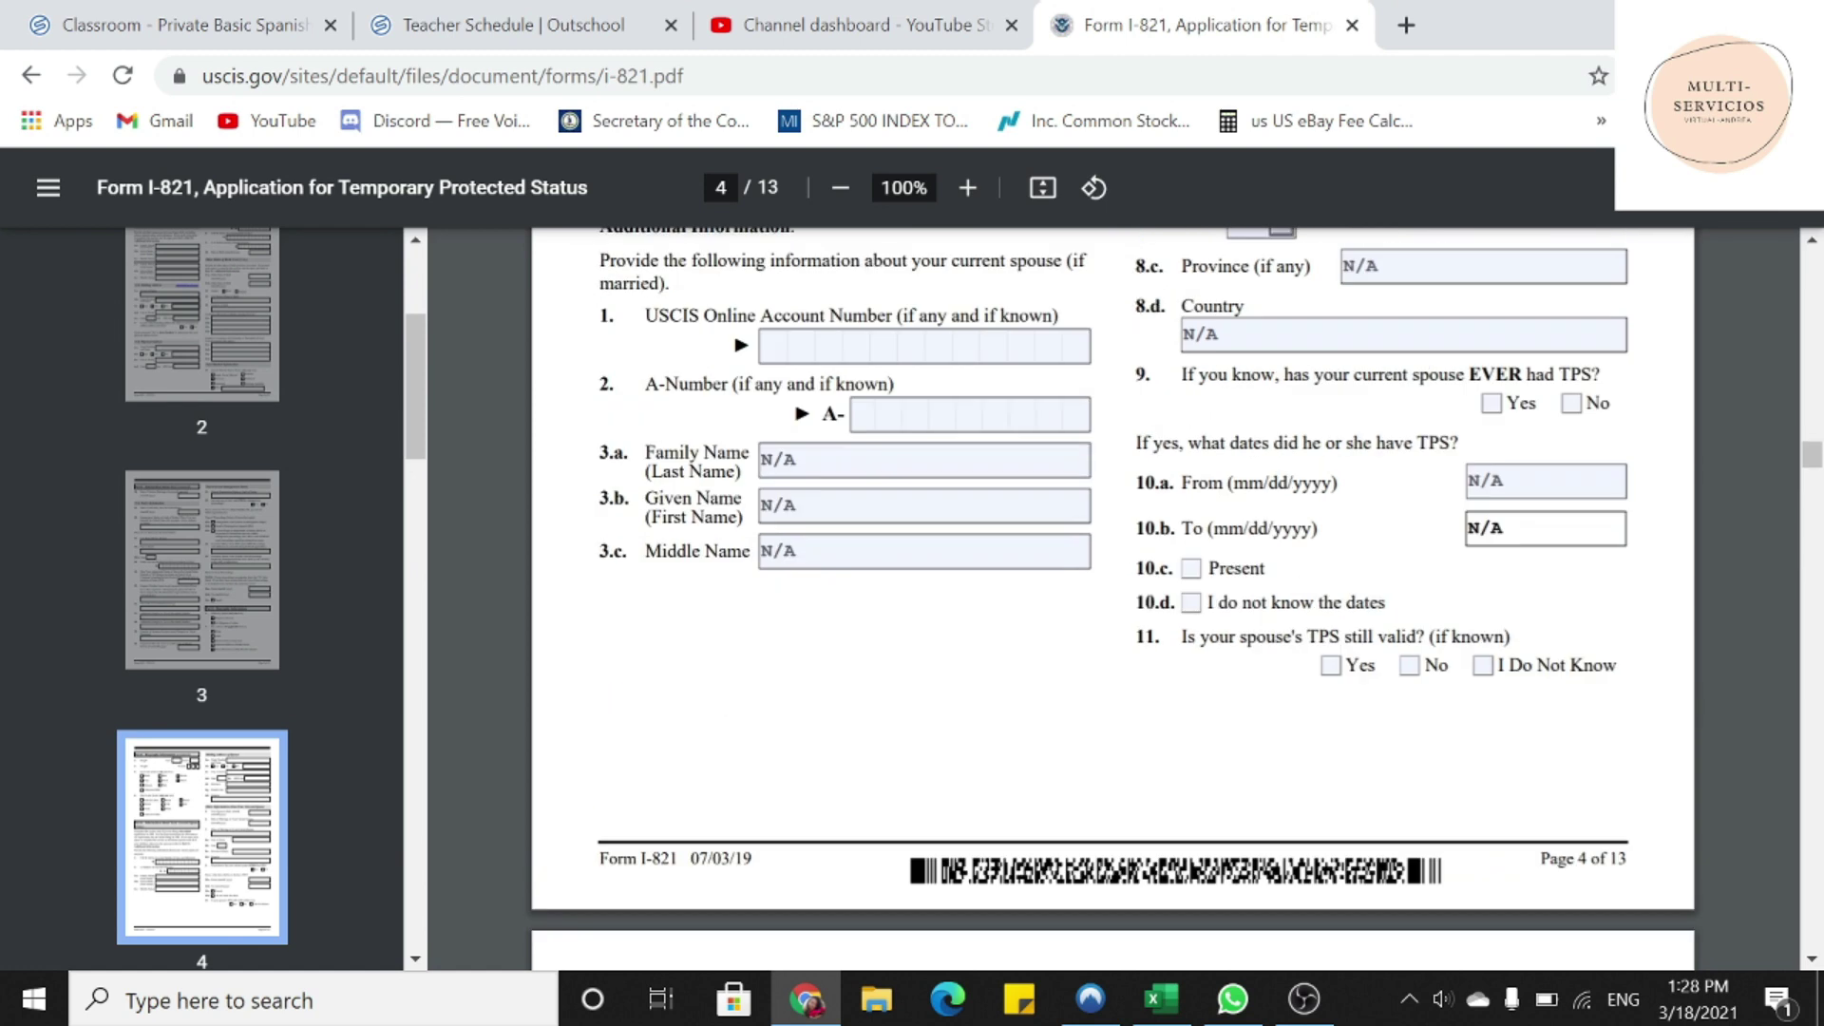
scroll(1515, 796, down, 6)
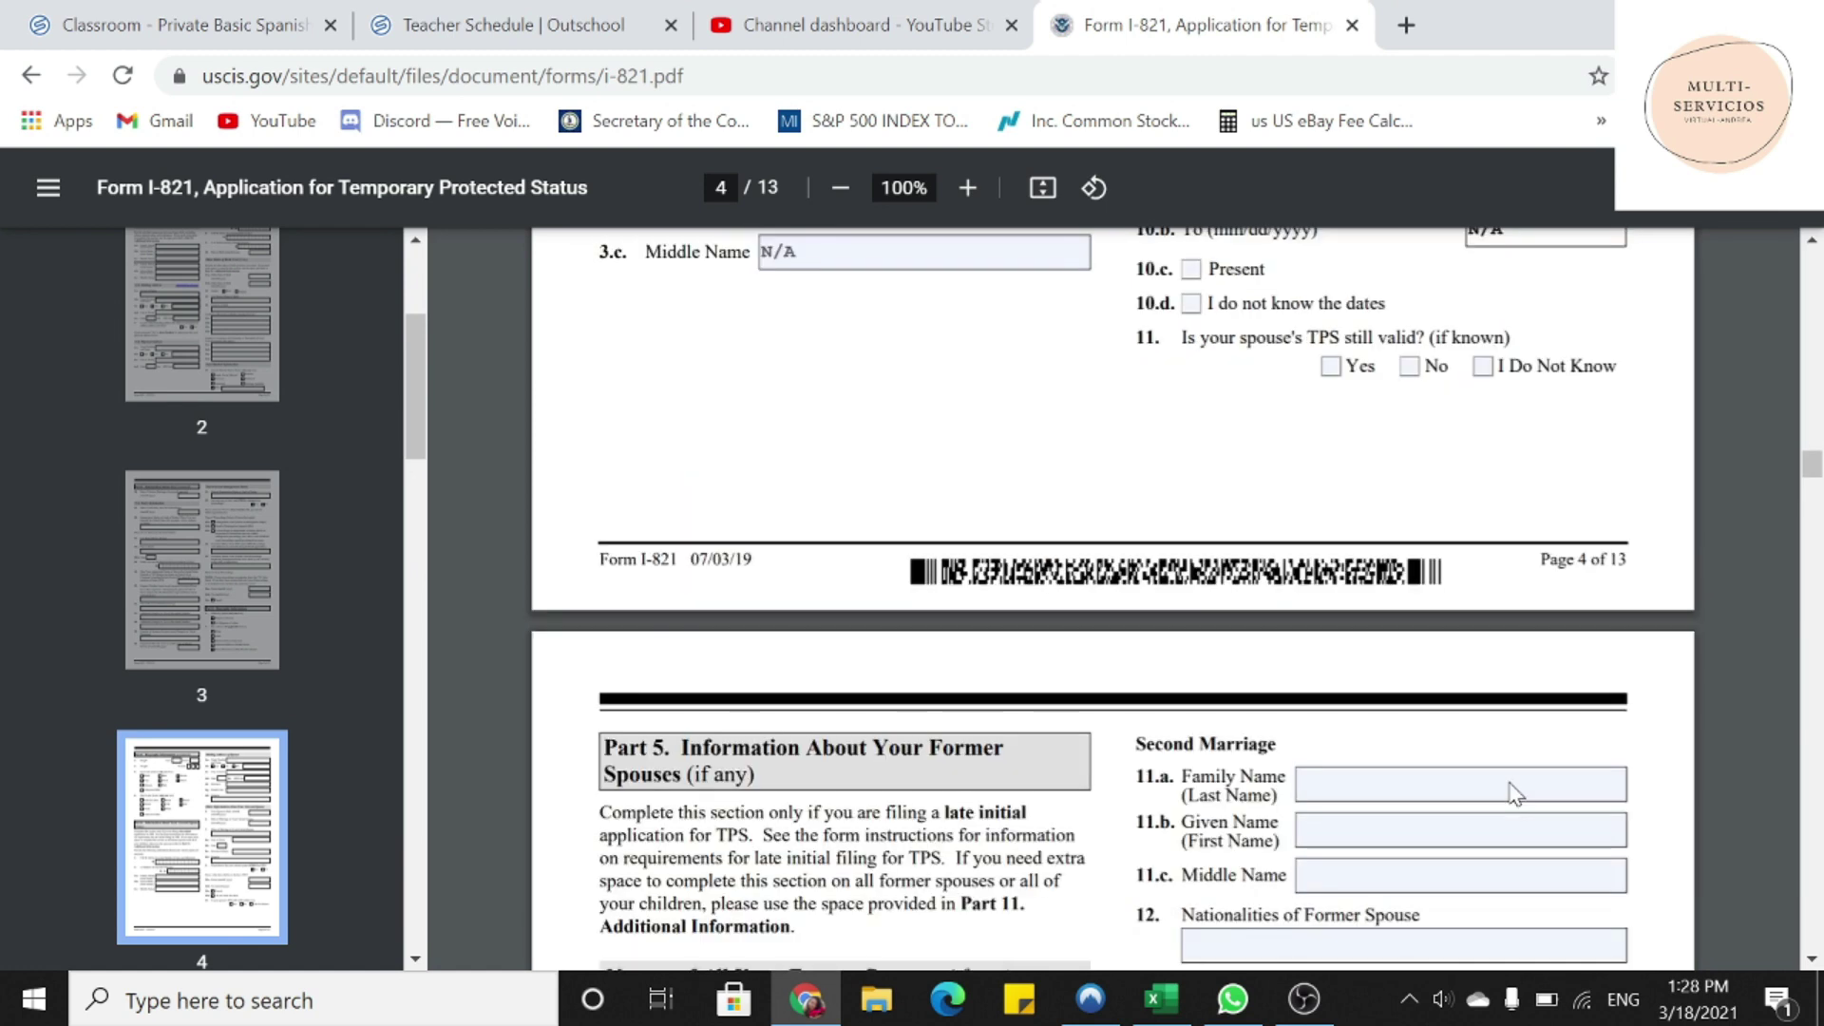
scroll(1516, 795, down, 2)
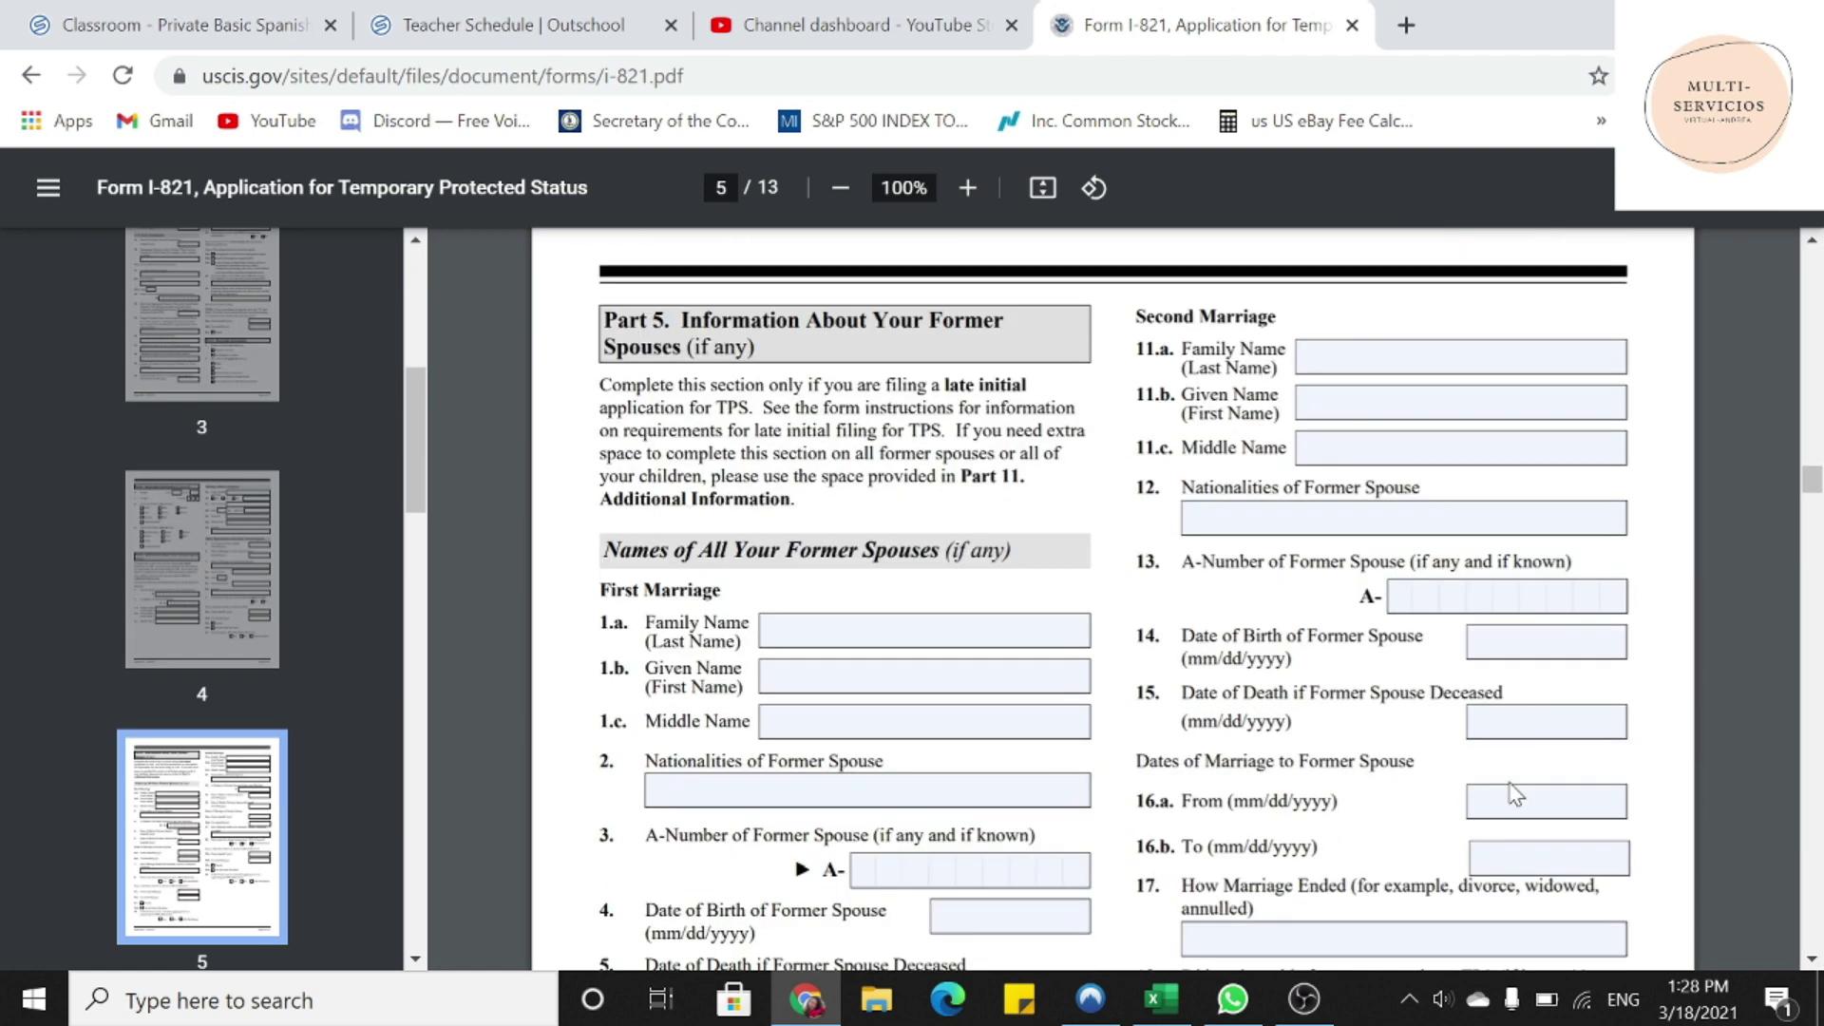
- Enter N/A in both former spouses' family, given and middle name and nationality fields
drag(681, 321, 756, 349)
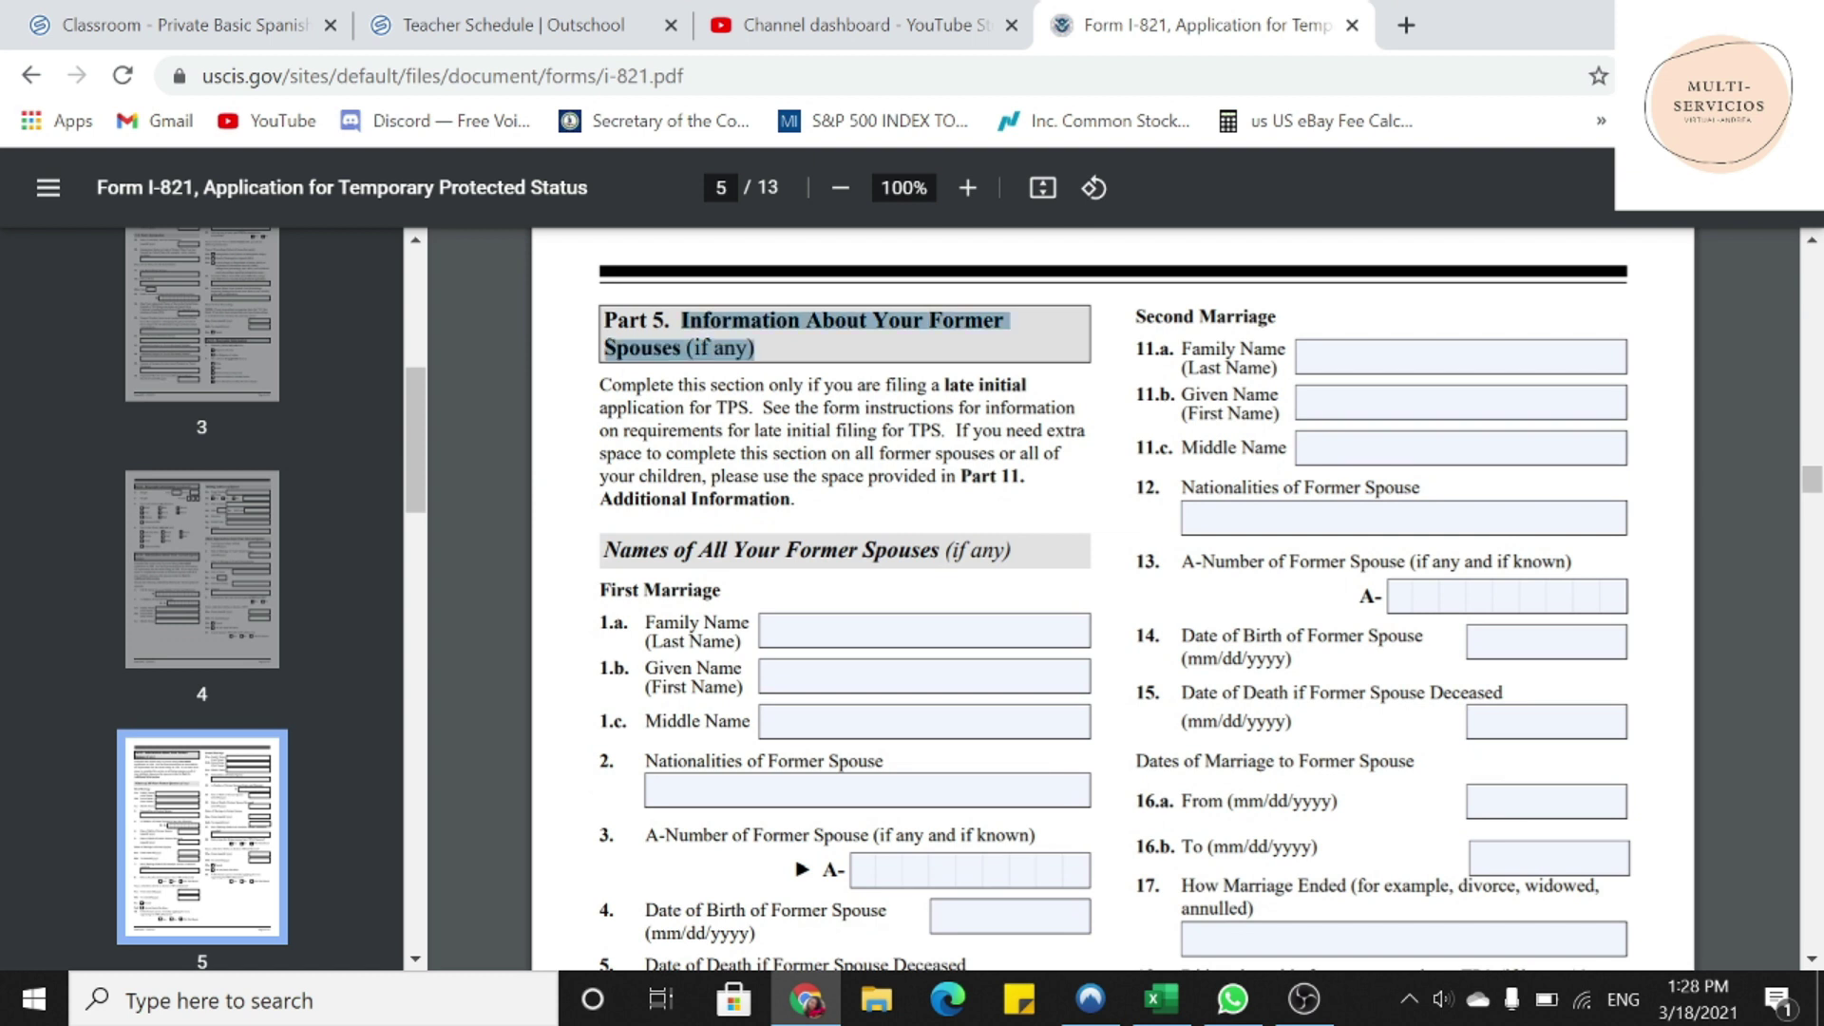
click(921, 631)
text(N/A)
key(Tab)
text(N/A)
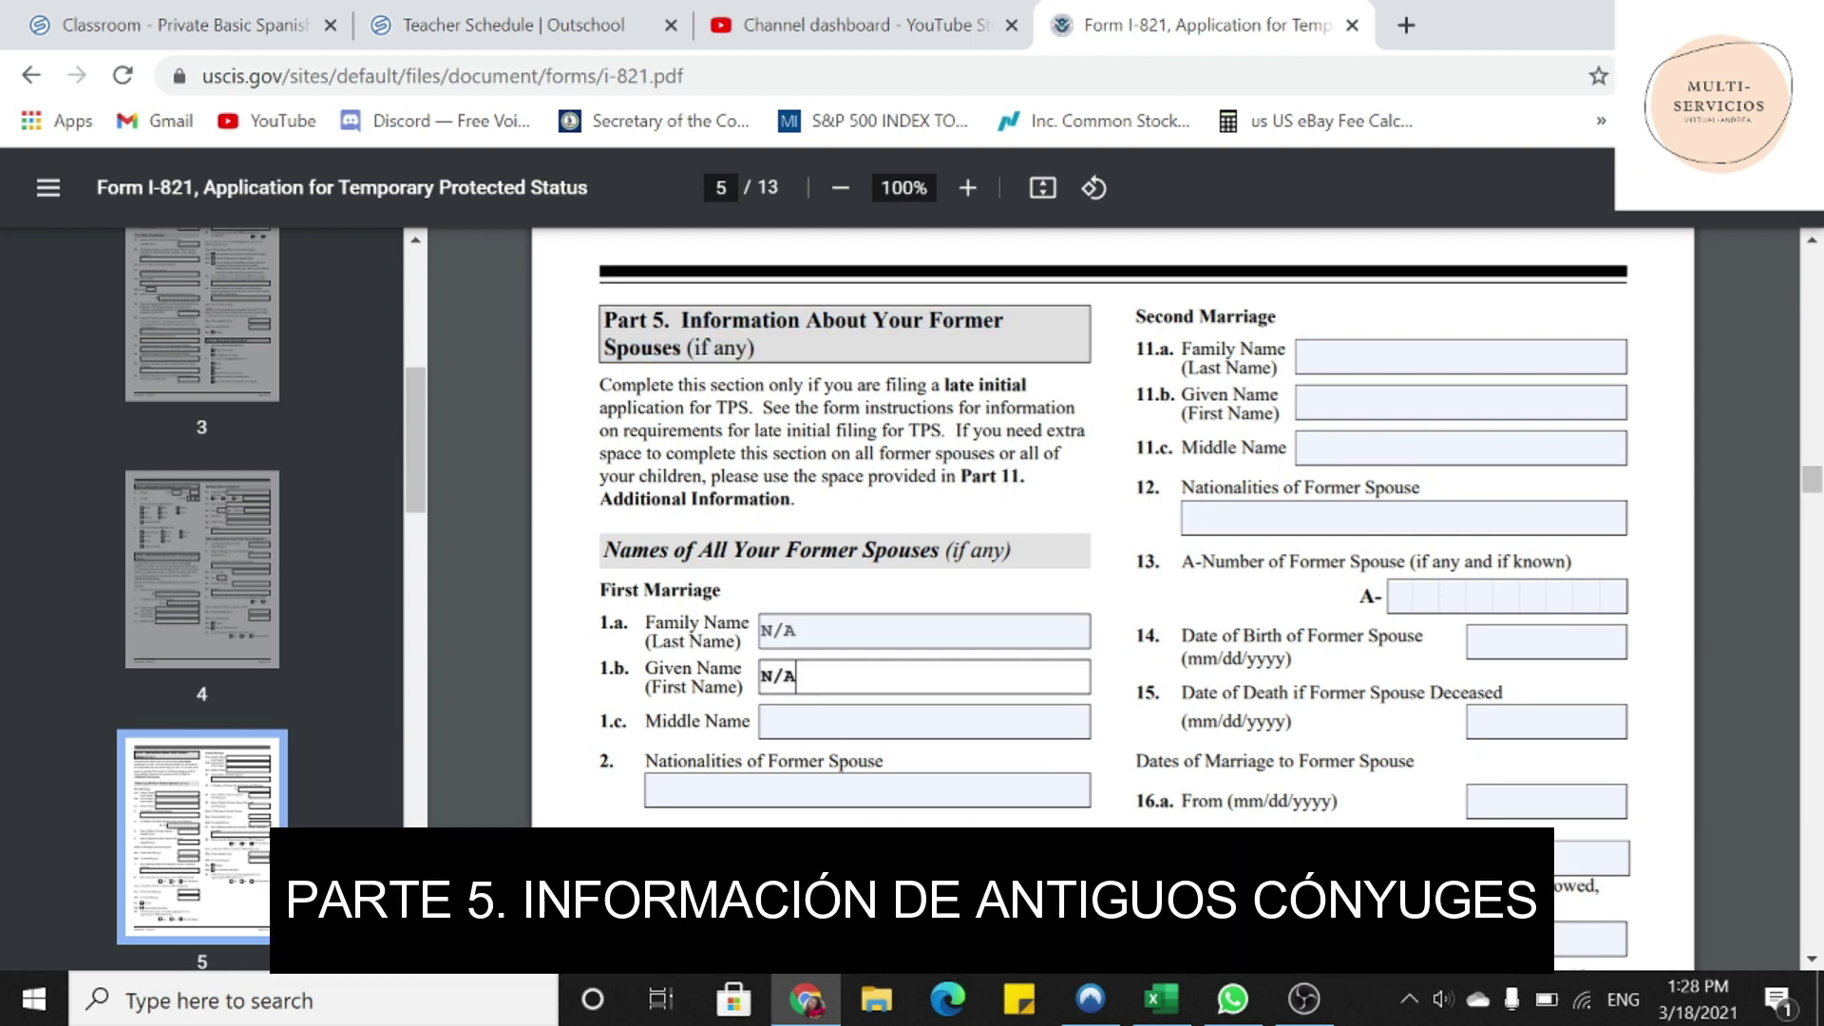
key(Tab)
text(N/A)
key(Tab)
text(N/A)
key(Tab)
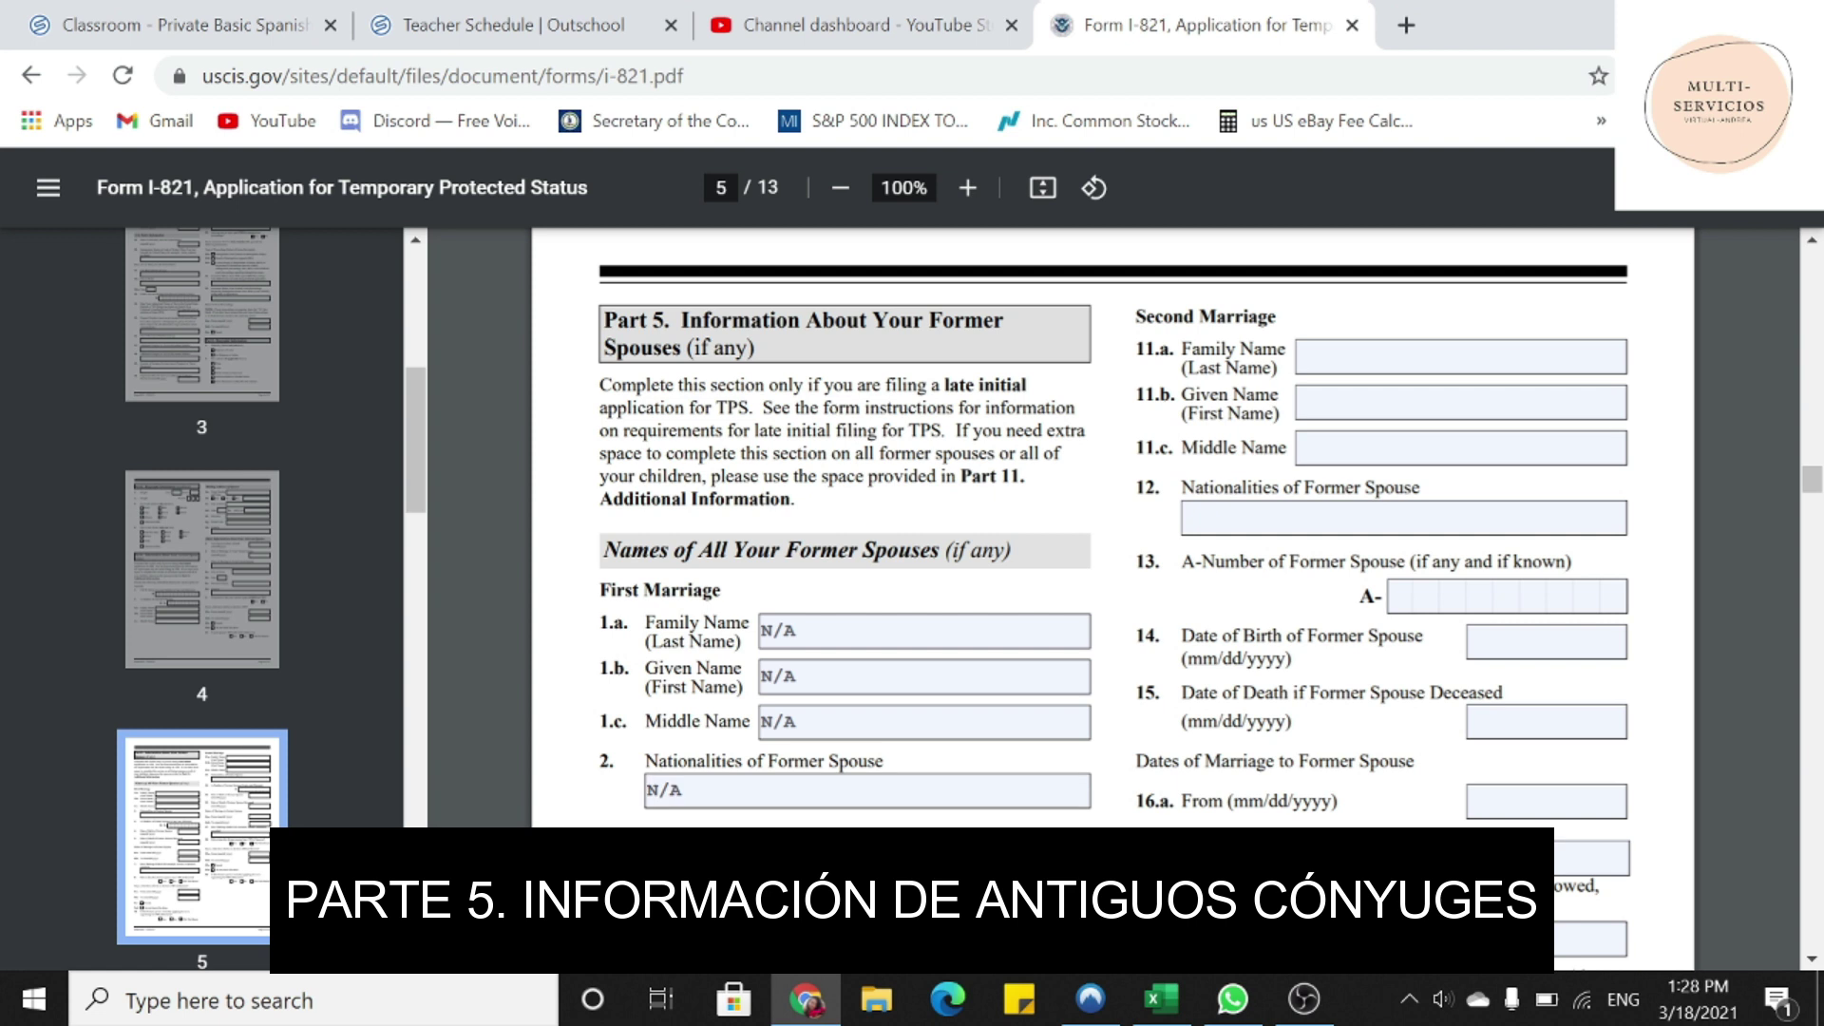
key(Tab)
text(N/A)
key(Tab)
text(N/A)
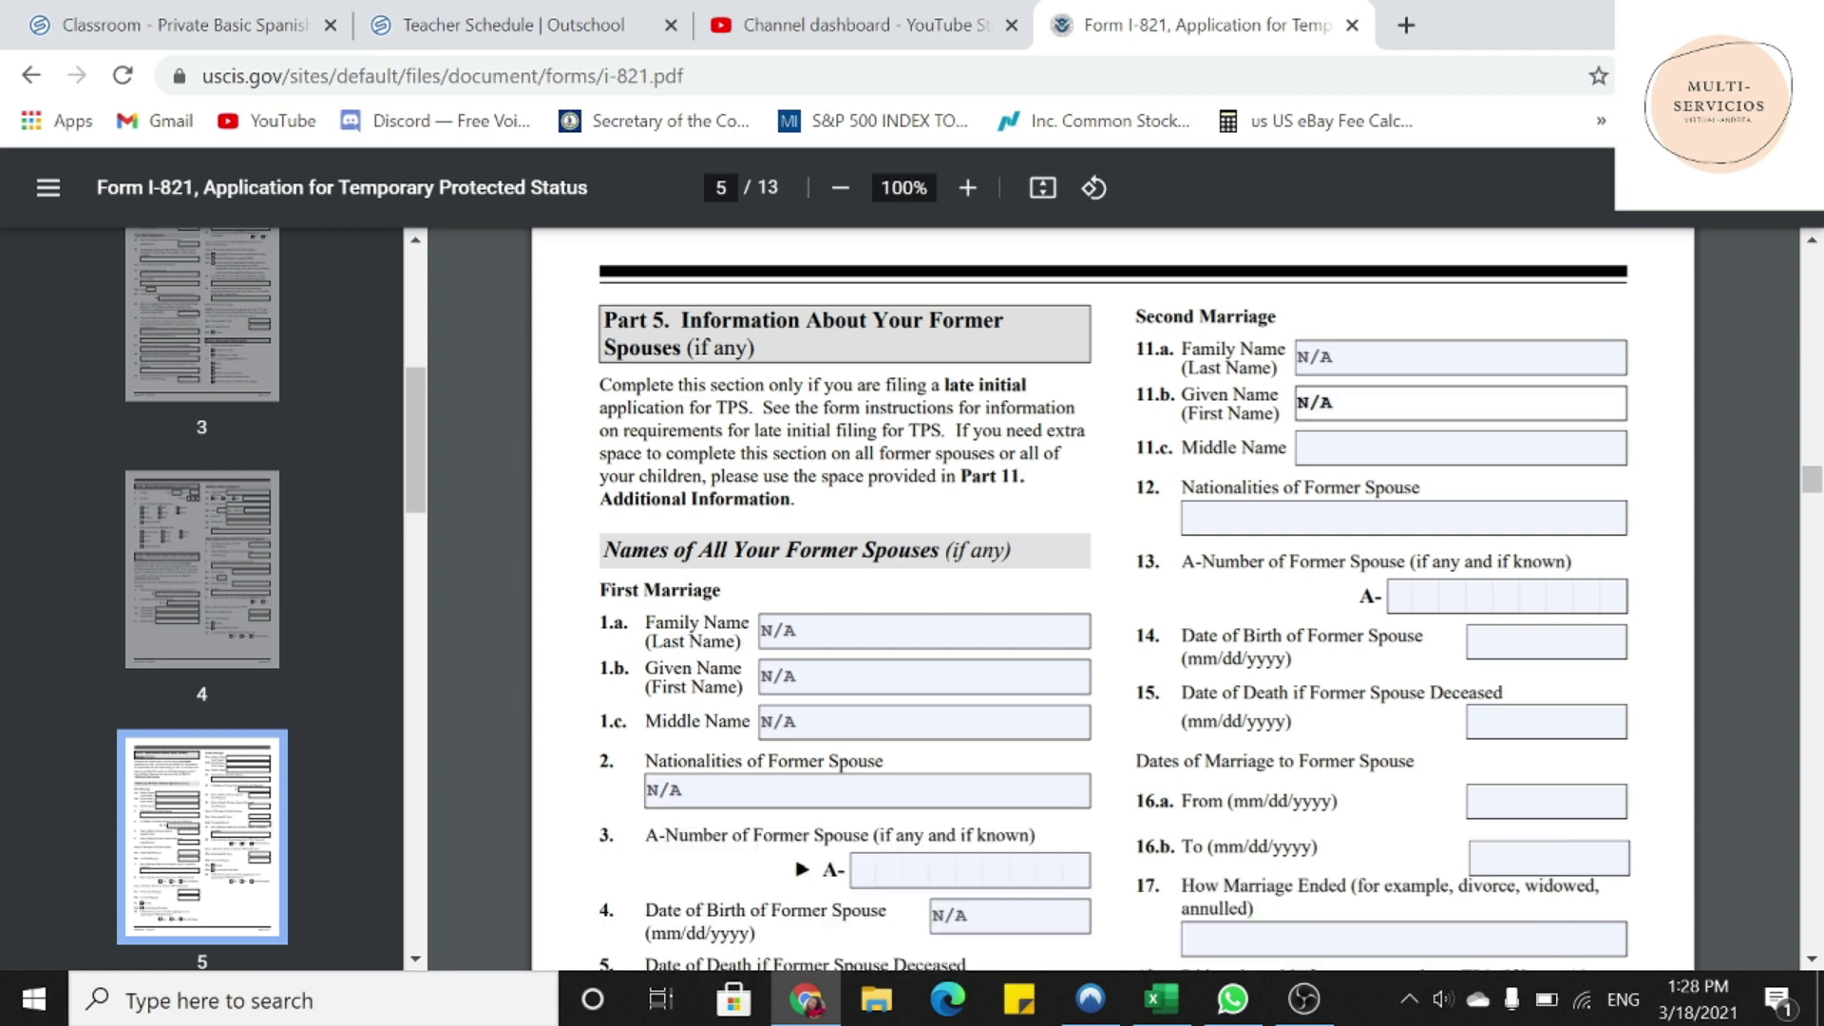
key(Tab)
text(N/A)
key(Tab)
text(N/A)
- Enter N/A in the spouses' birth, death and marriage dates and how each marriage ended
key(Tab)
text(N/A)
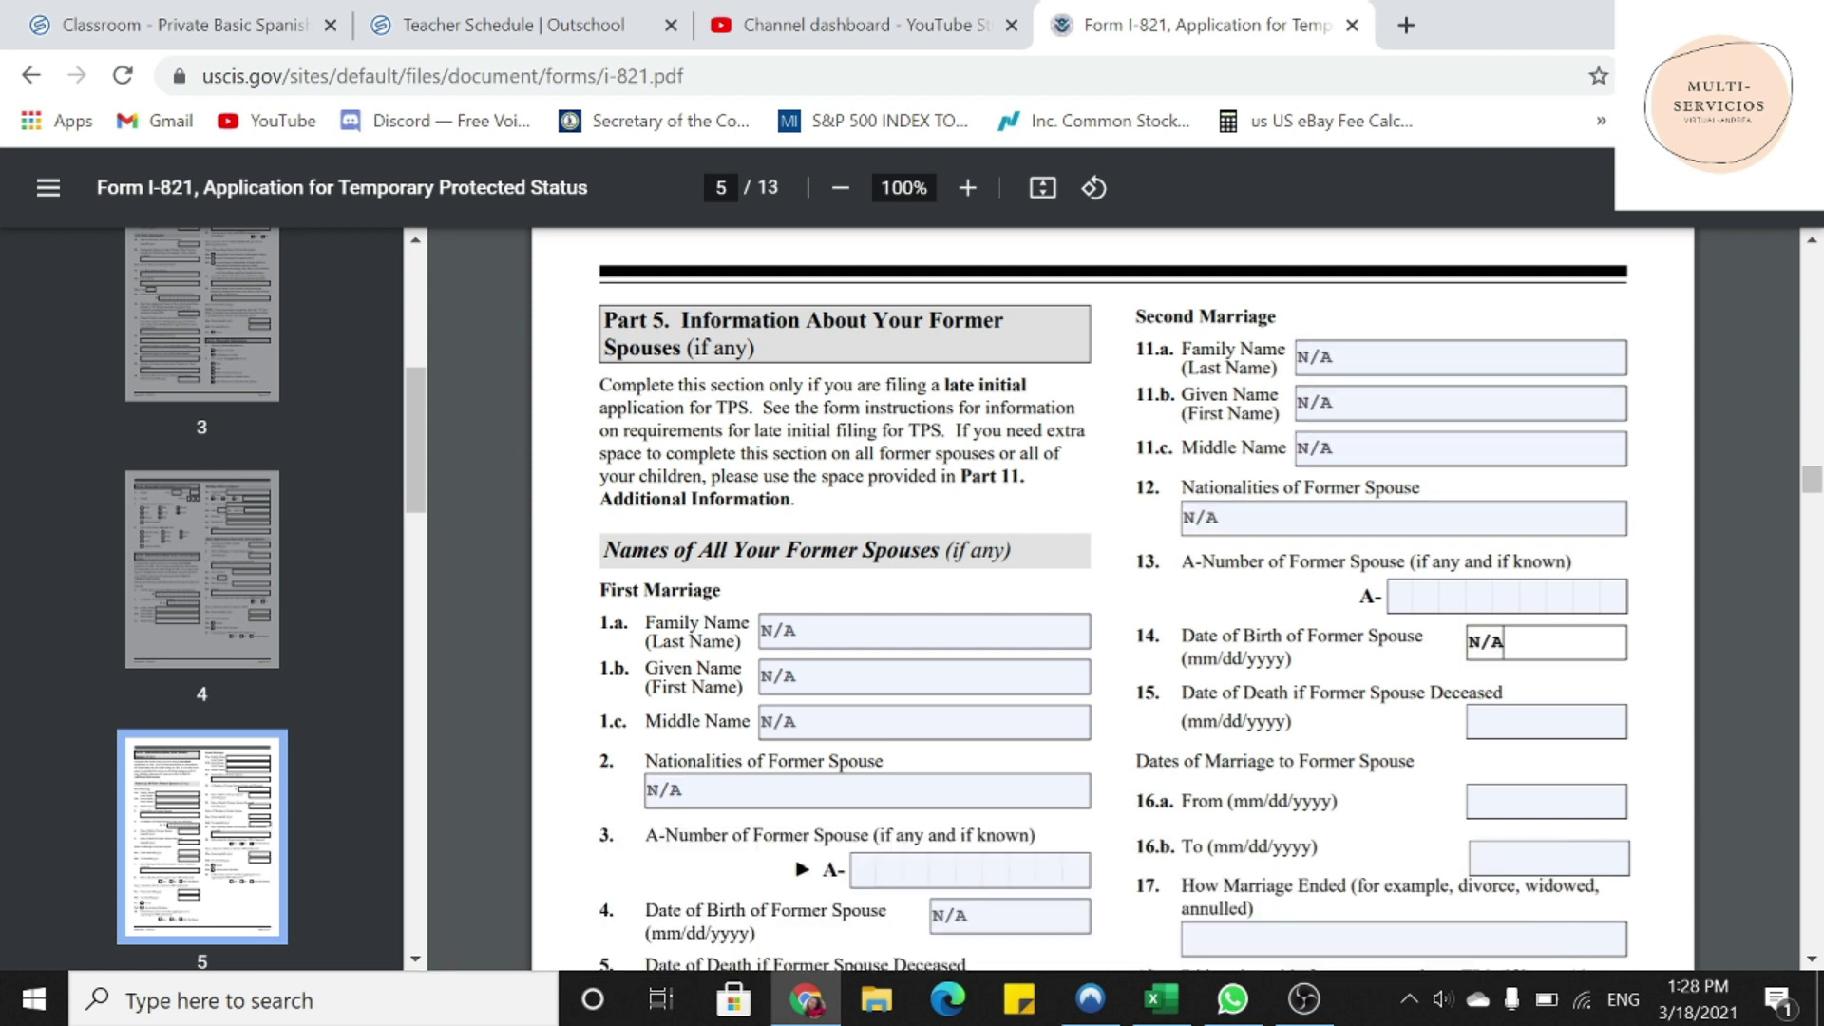
key(Tab)
text(N/A)
key(Tab)
text(N/A)
key(Tab)
text(N/A)
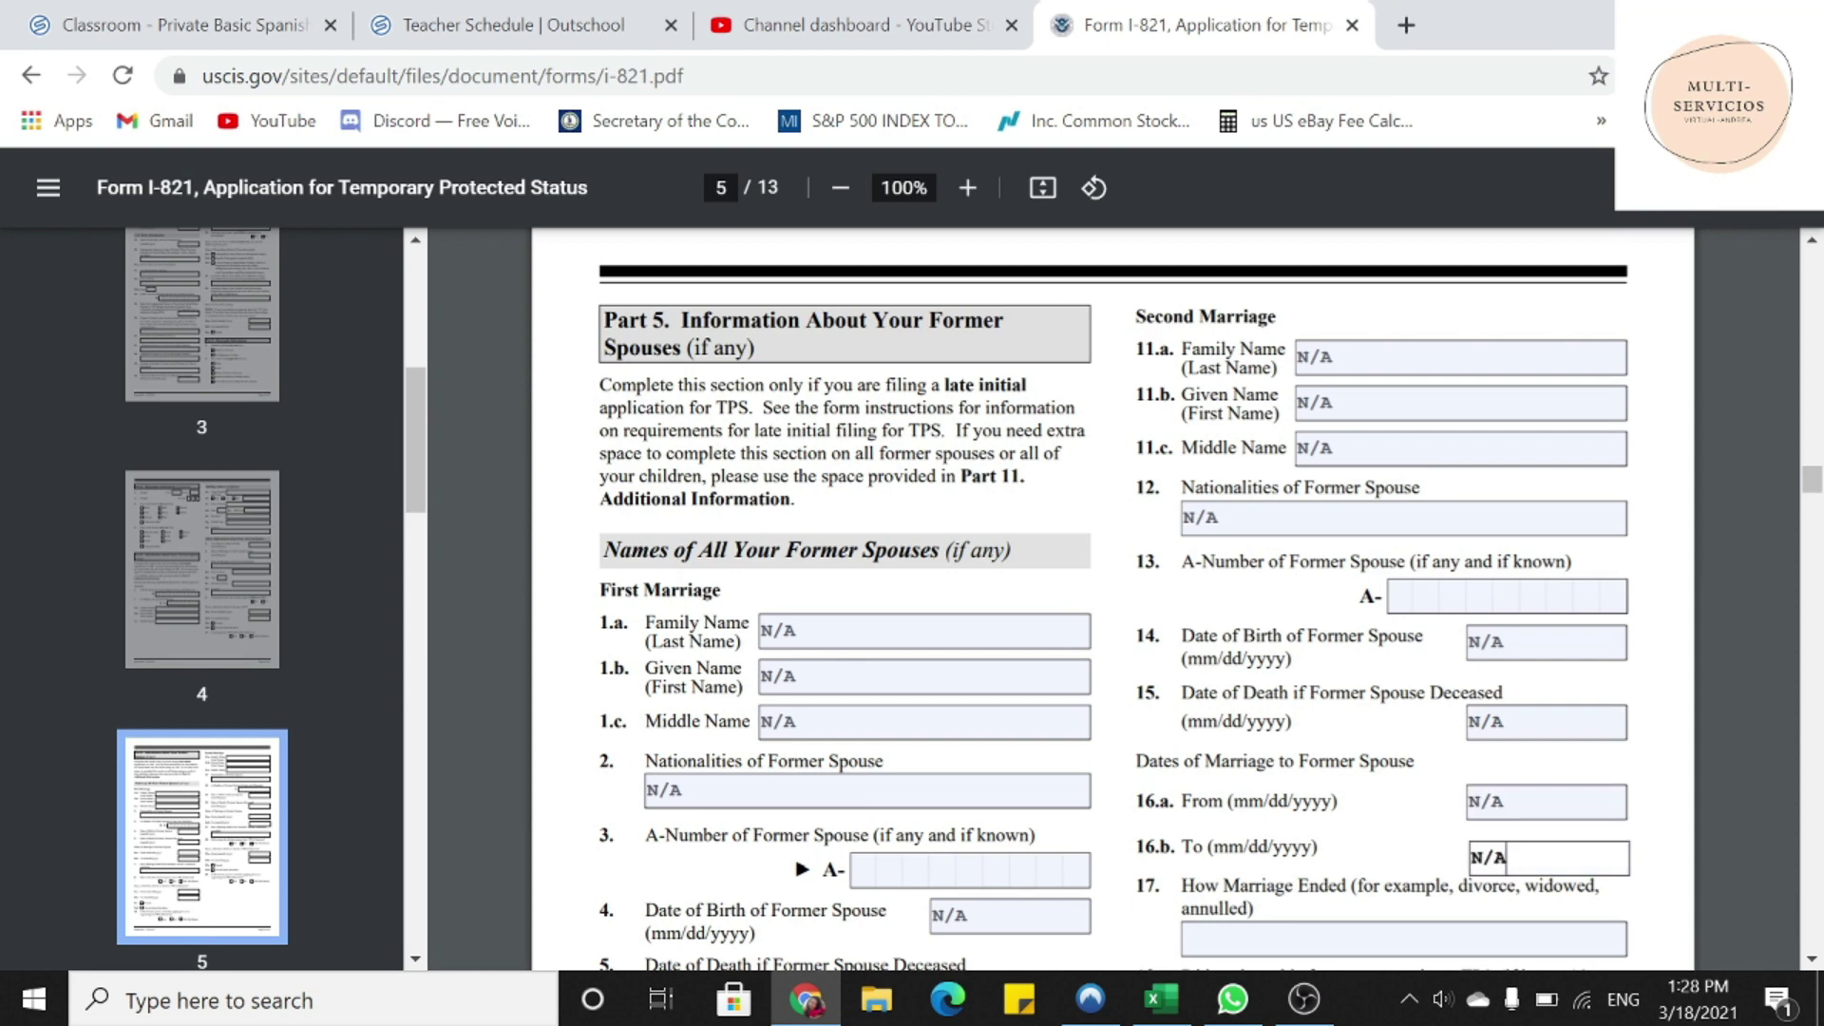
scroll(1112, 599, down, 2)
scroll(1112, 599, down, 3)
key(Tab)
text(N/A)
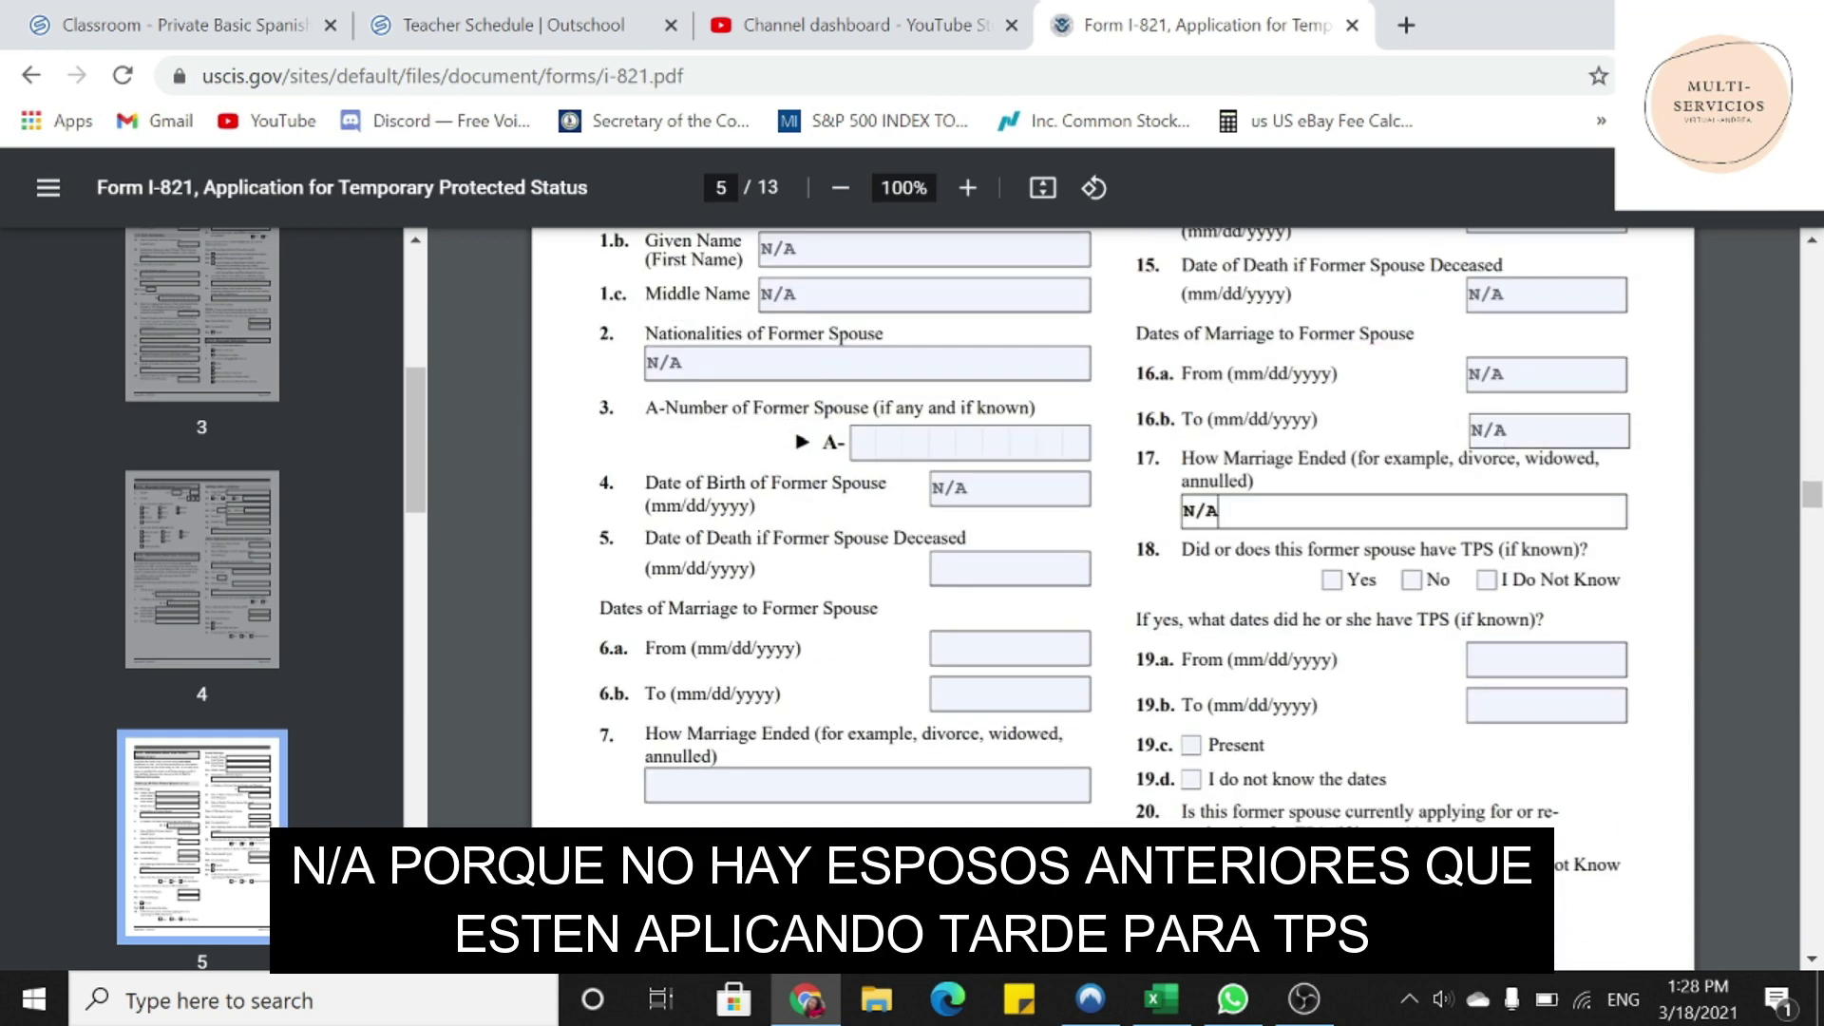
key(Tab)
text(N/A)
key(Tab)
text(N/A)
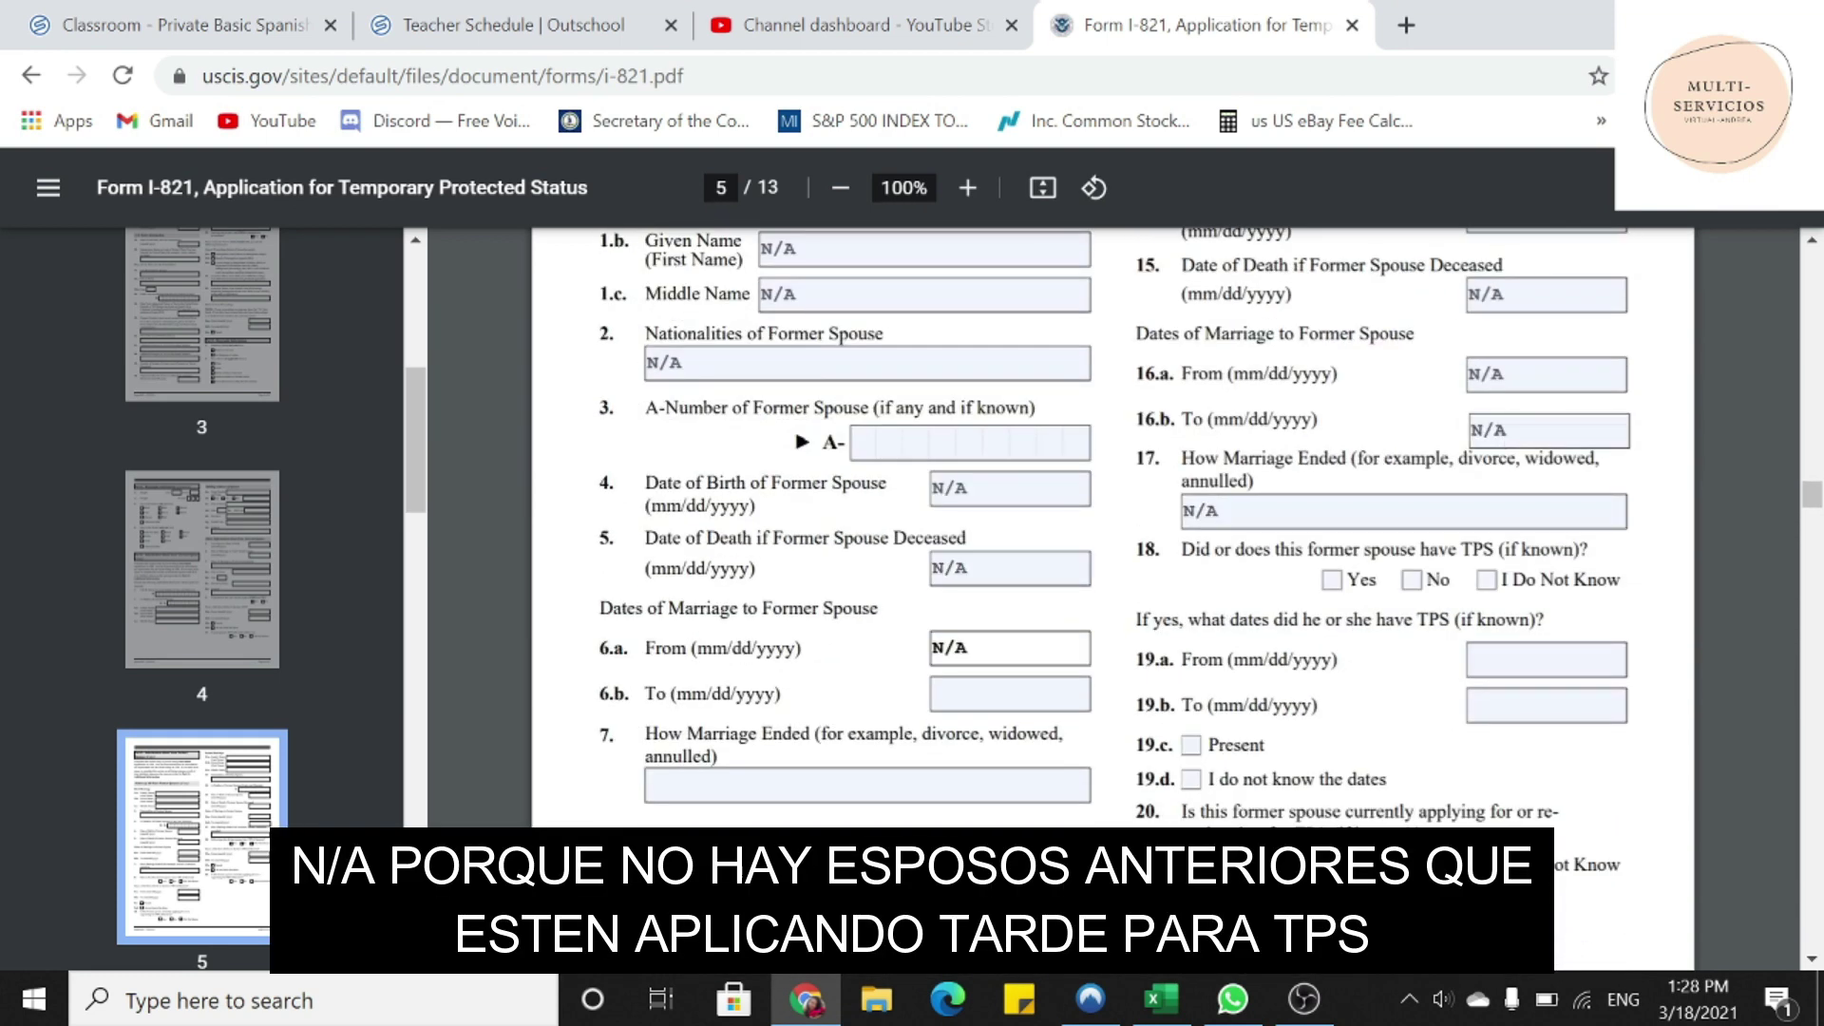
key(Tab)
text(N/A)
key(Tab)
text(N/A)
- Enter N/A in both former spouses' TPS start and end date fields
scroll(965, 774, down, 2)
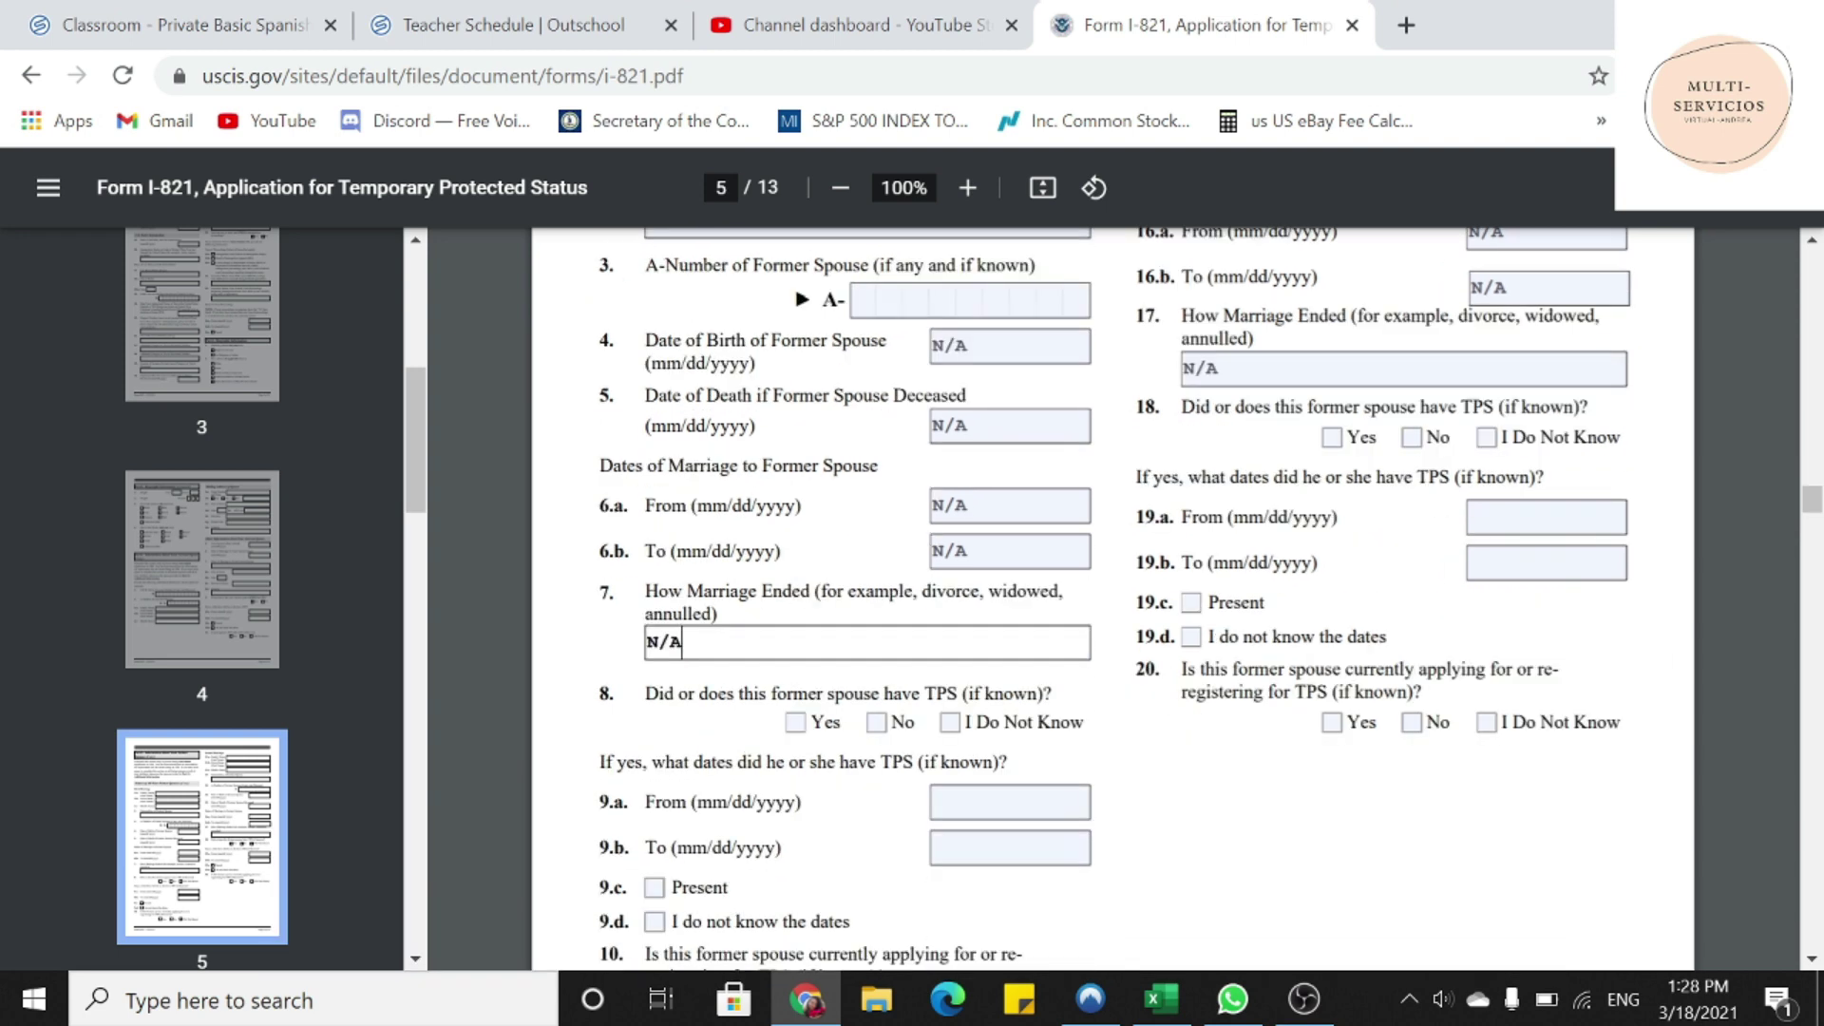
key(Tab)
text(N/A)
key(Tab)
text(N/A)
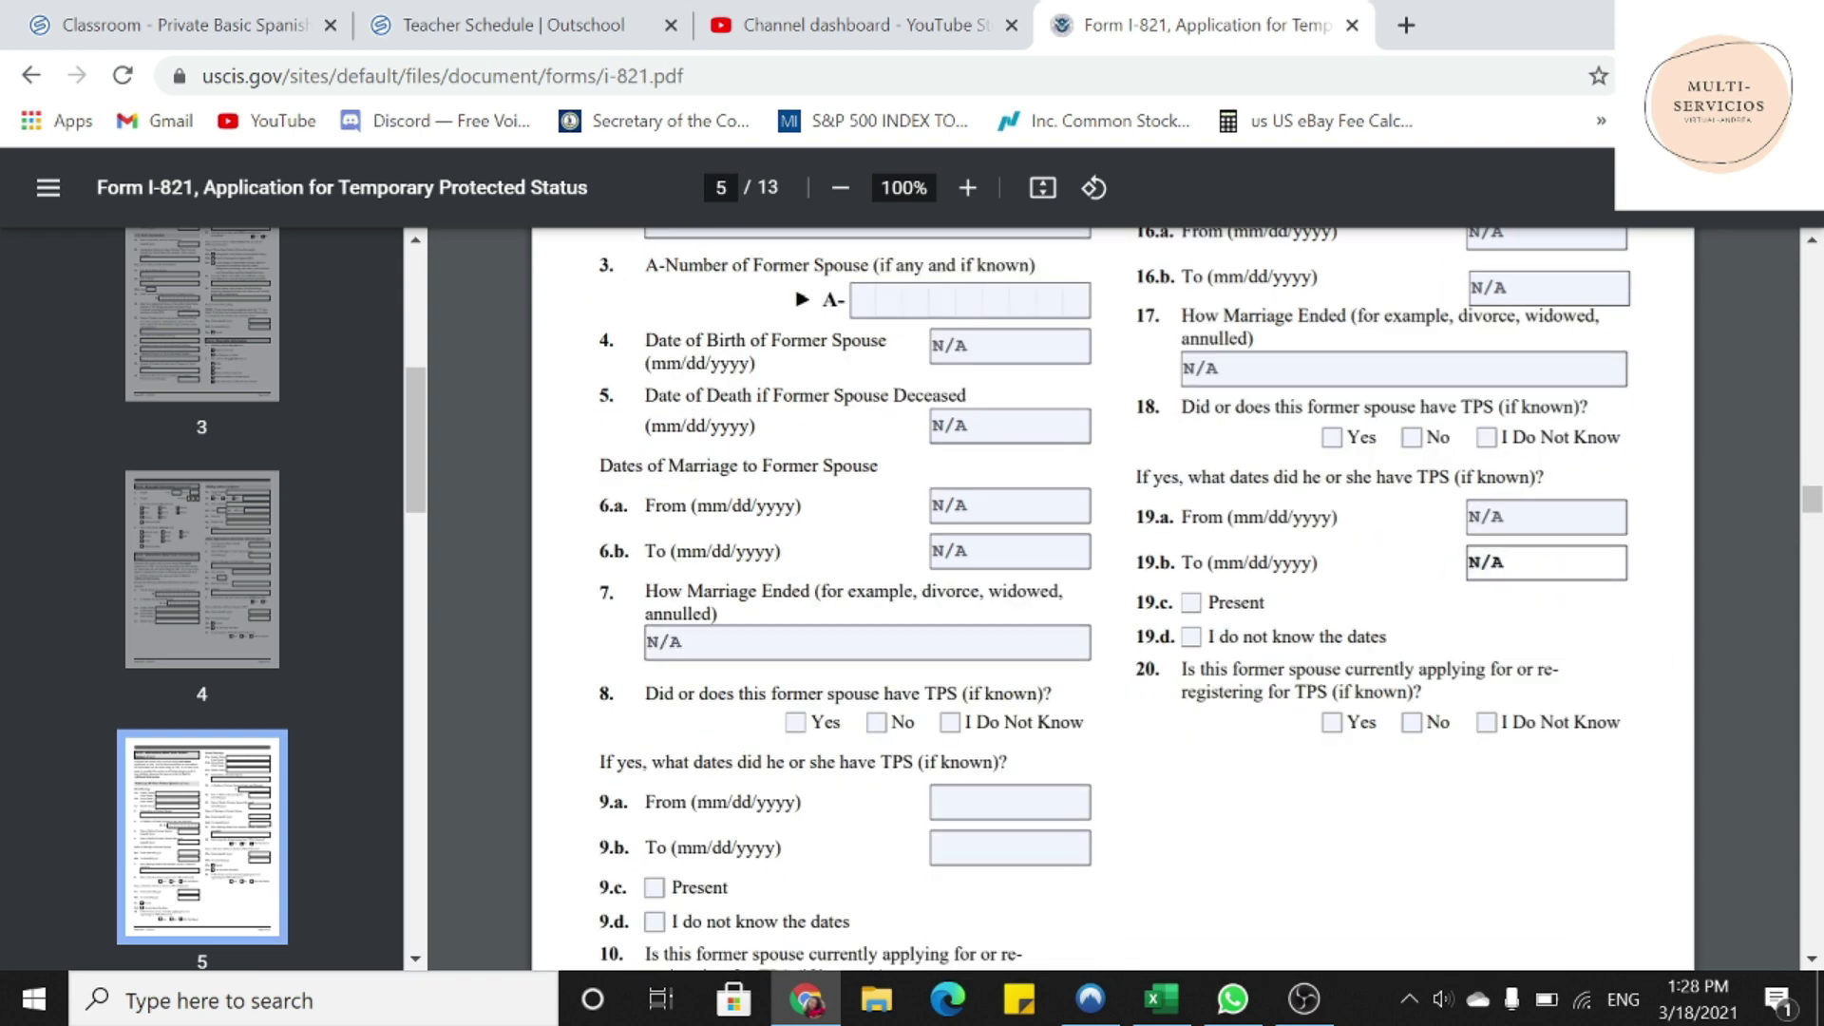
key(Tab)
text(N/A)
key(Tab)
text(N/A)
scroll(1205, 768, down, 4)
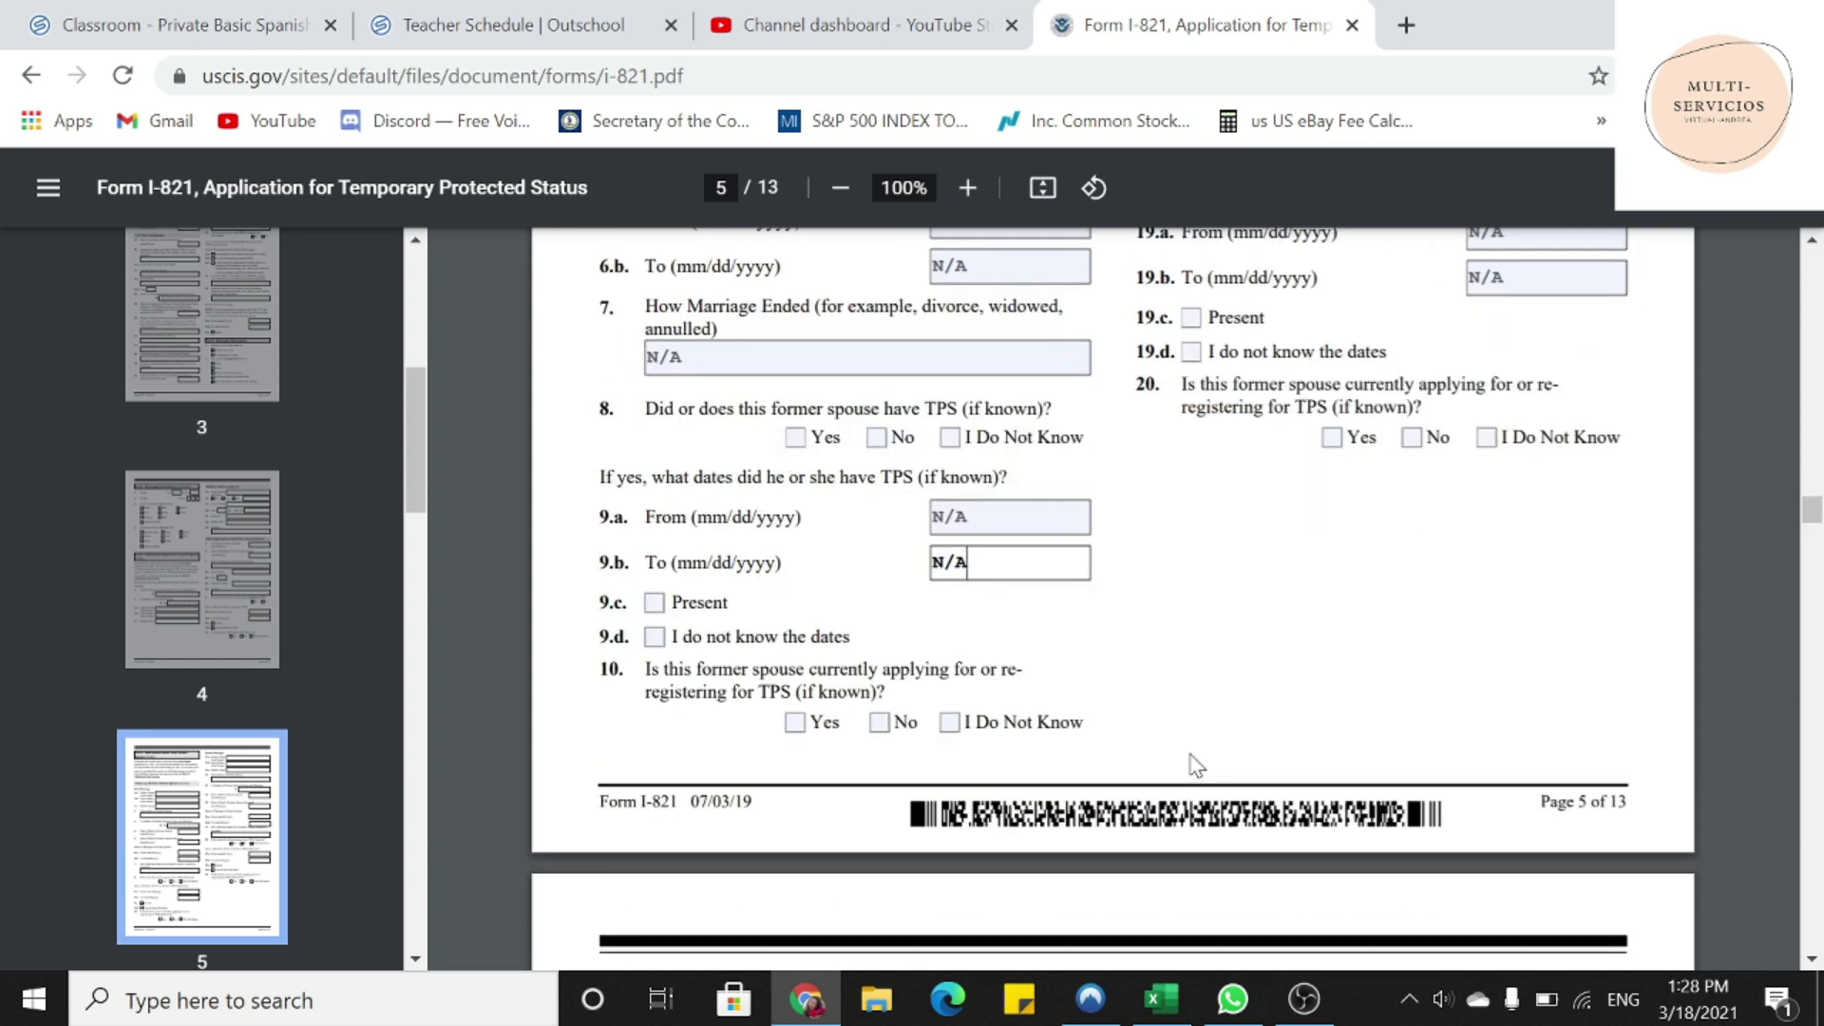
- Enter N/A for Child 1 and Child 2 family, given and middle names and dates of birth
scroll(1195, 765, down, 8)
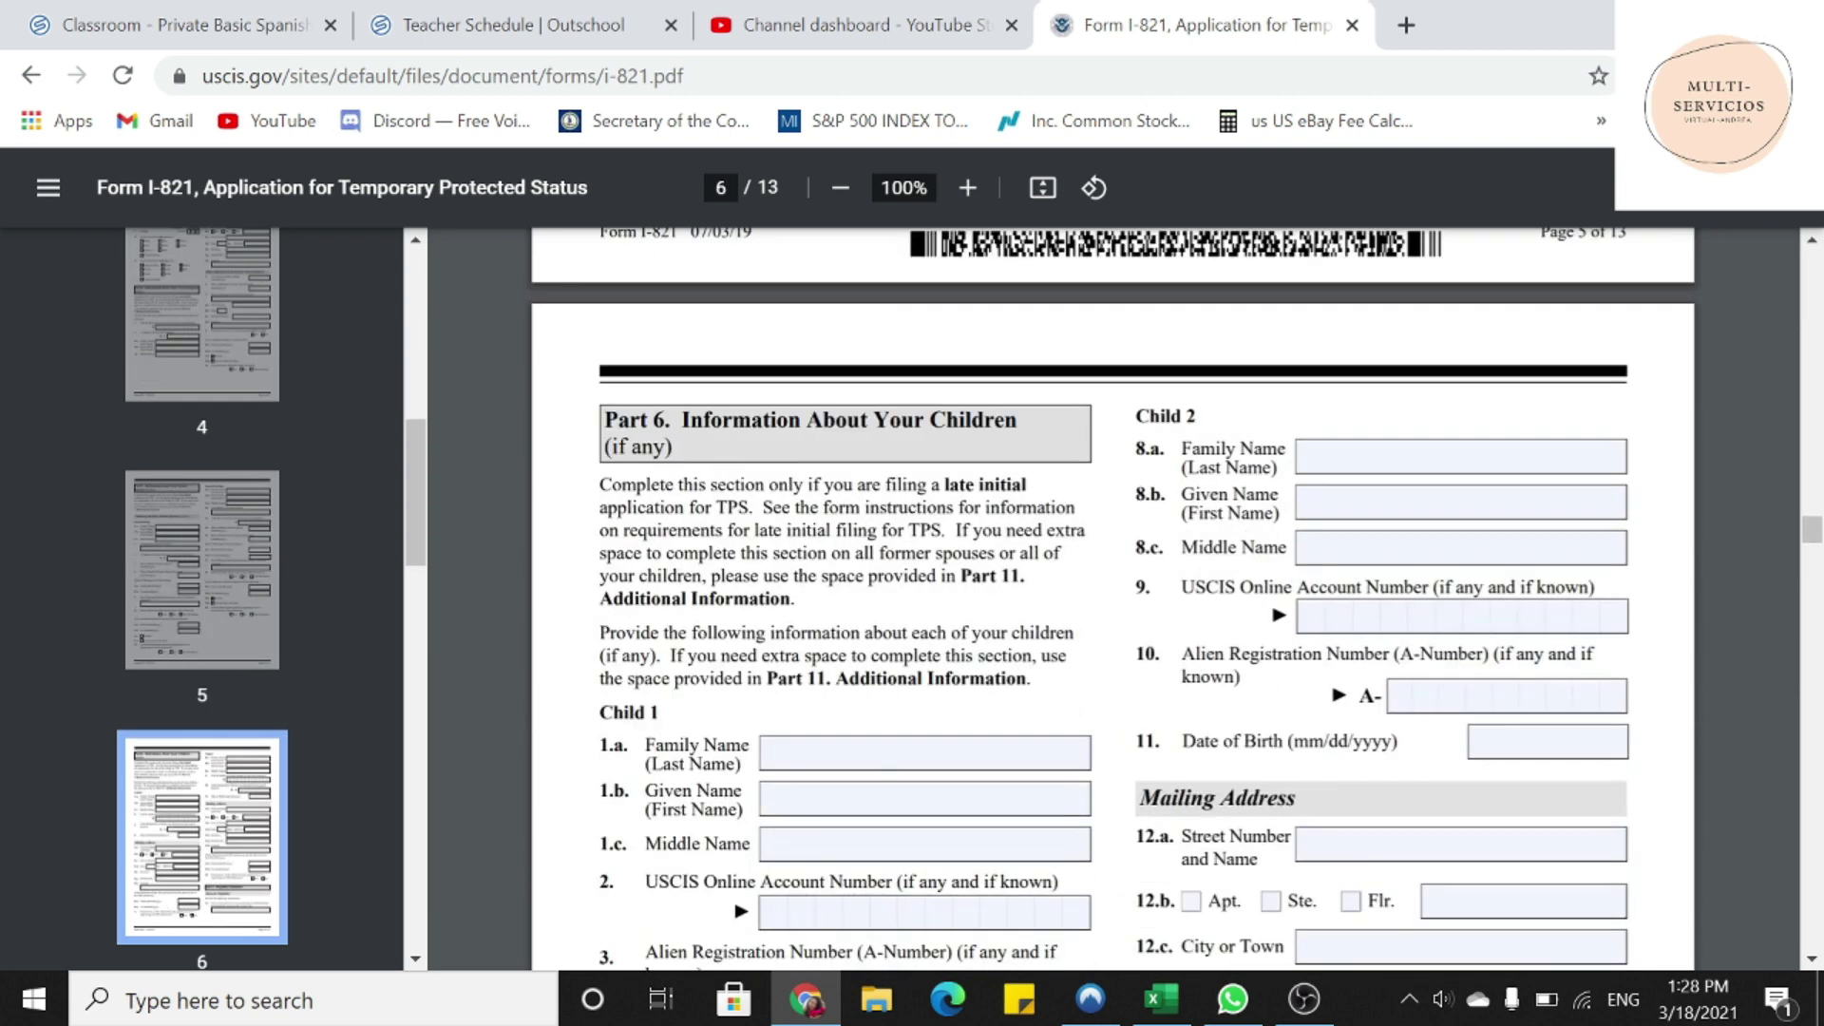
drag(681, 420, 1022, 420)
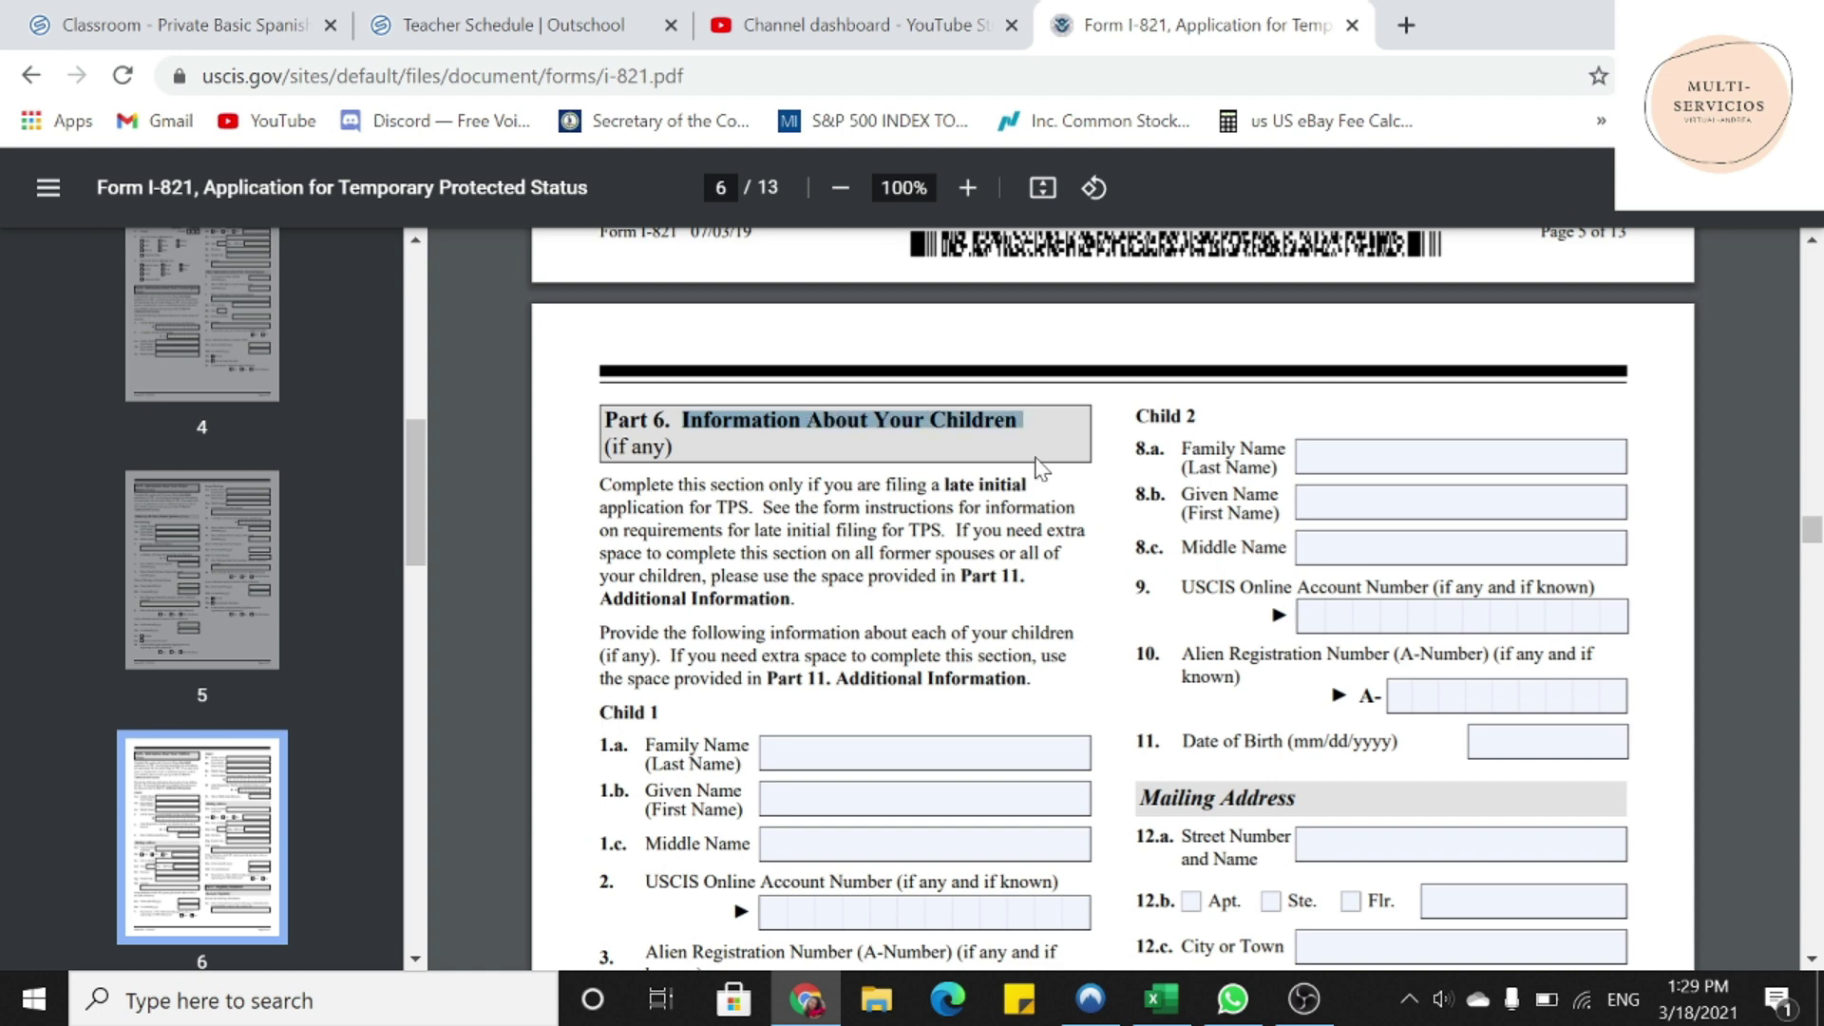
scroll(1038, 466, down, 2)
click(924, 610)
text(N/A)
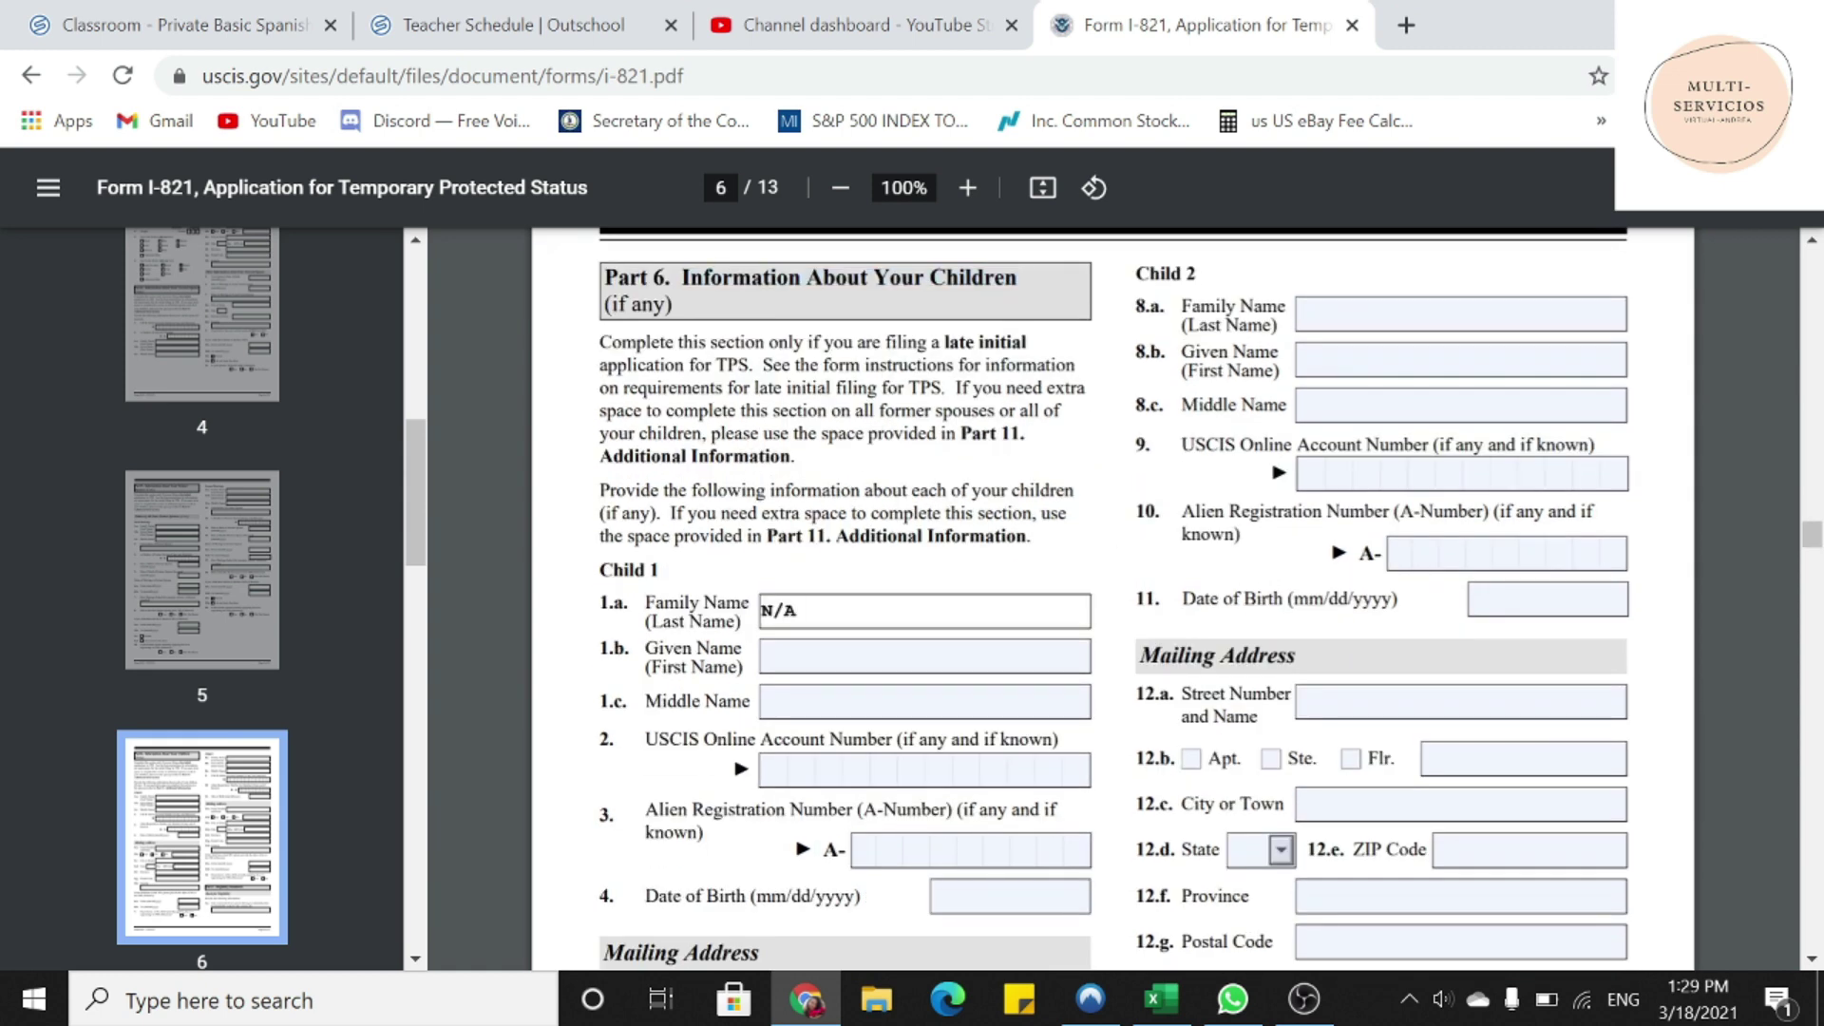
key(Tab)
text(N/A)
key(Tab)
text(N/A)
key(Tab)
key(Tab)
key(Tab)
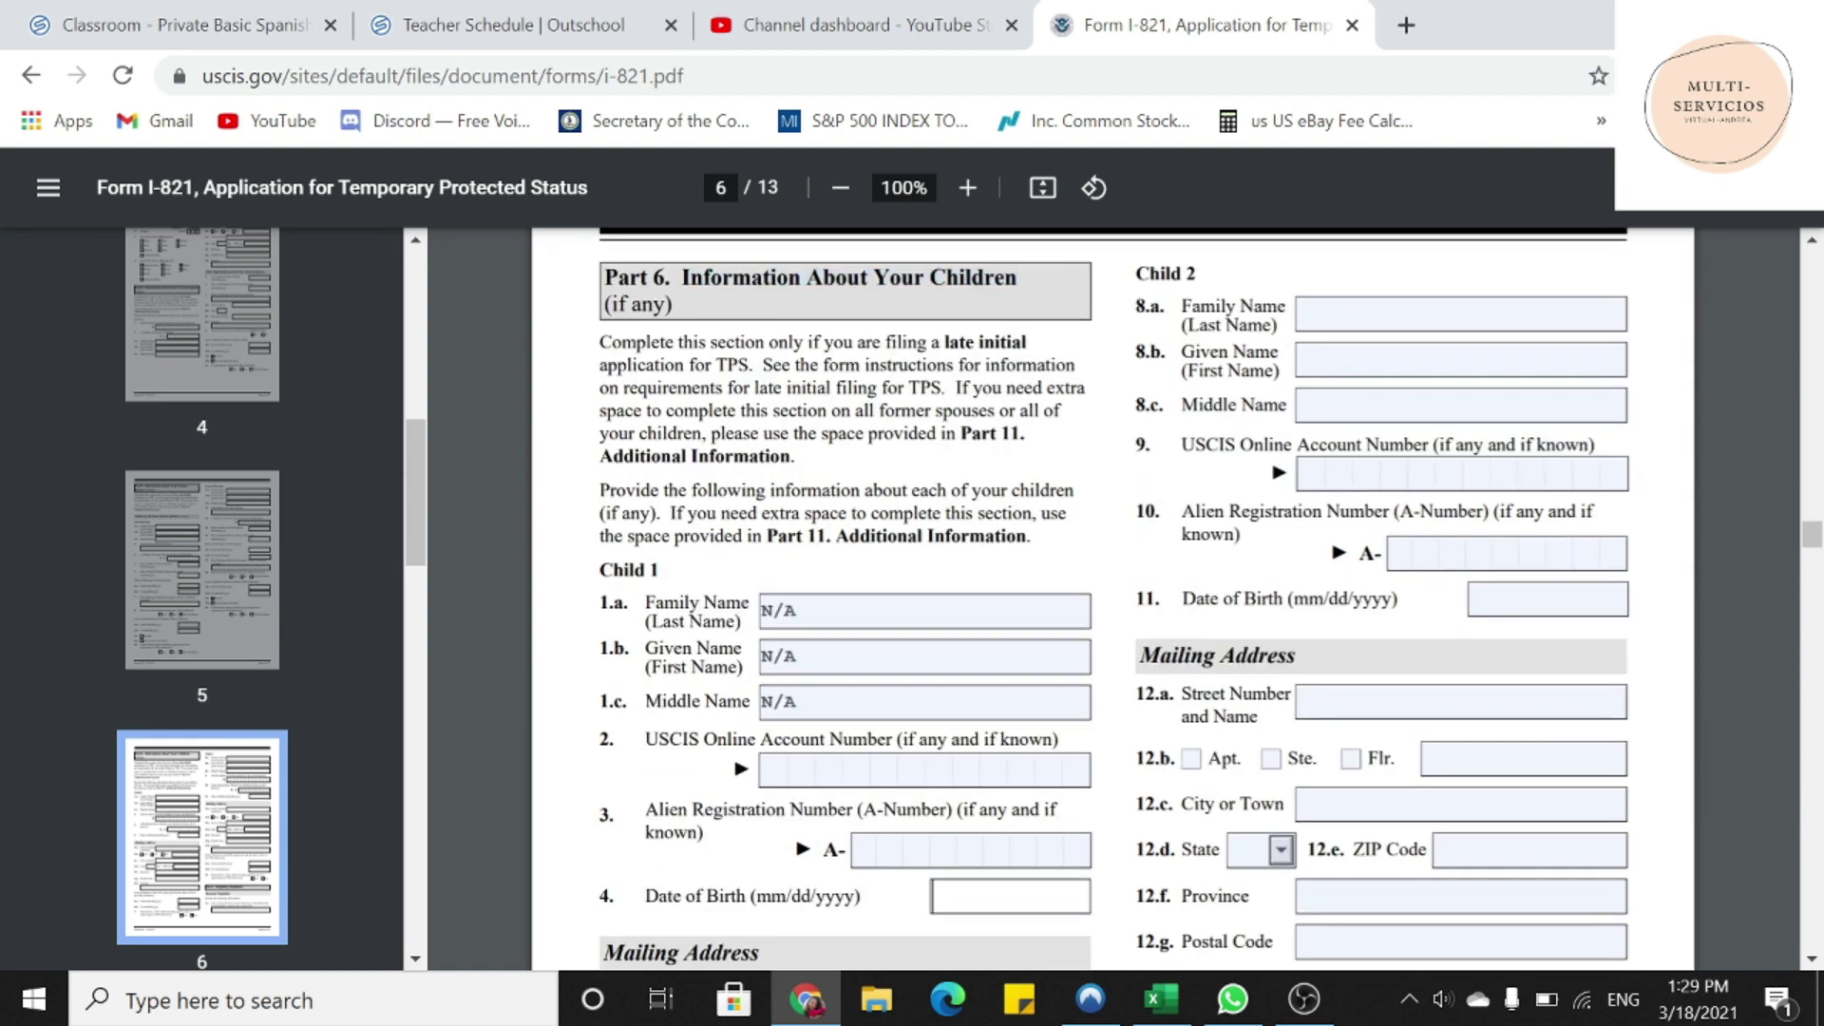
text(N/A)
key(Tab)
text(N/A)
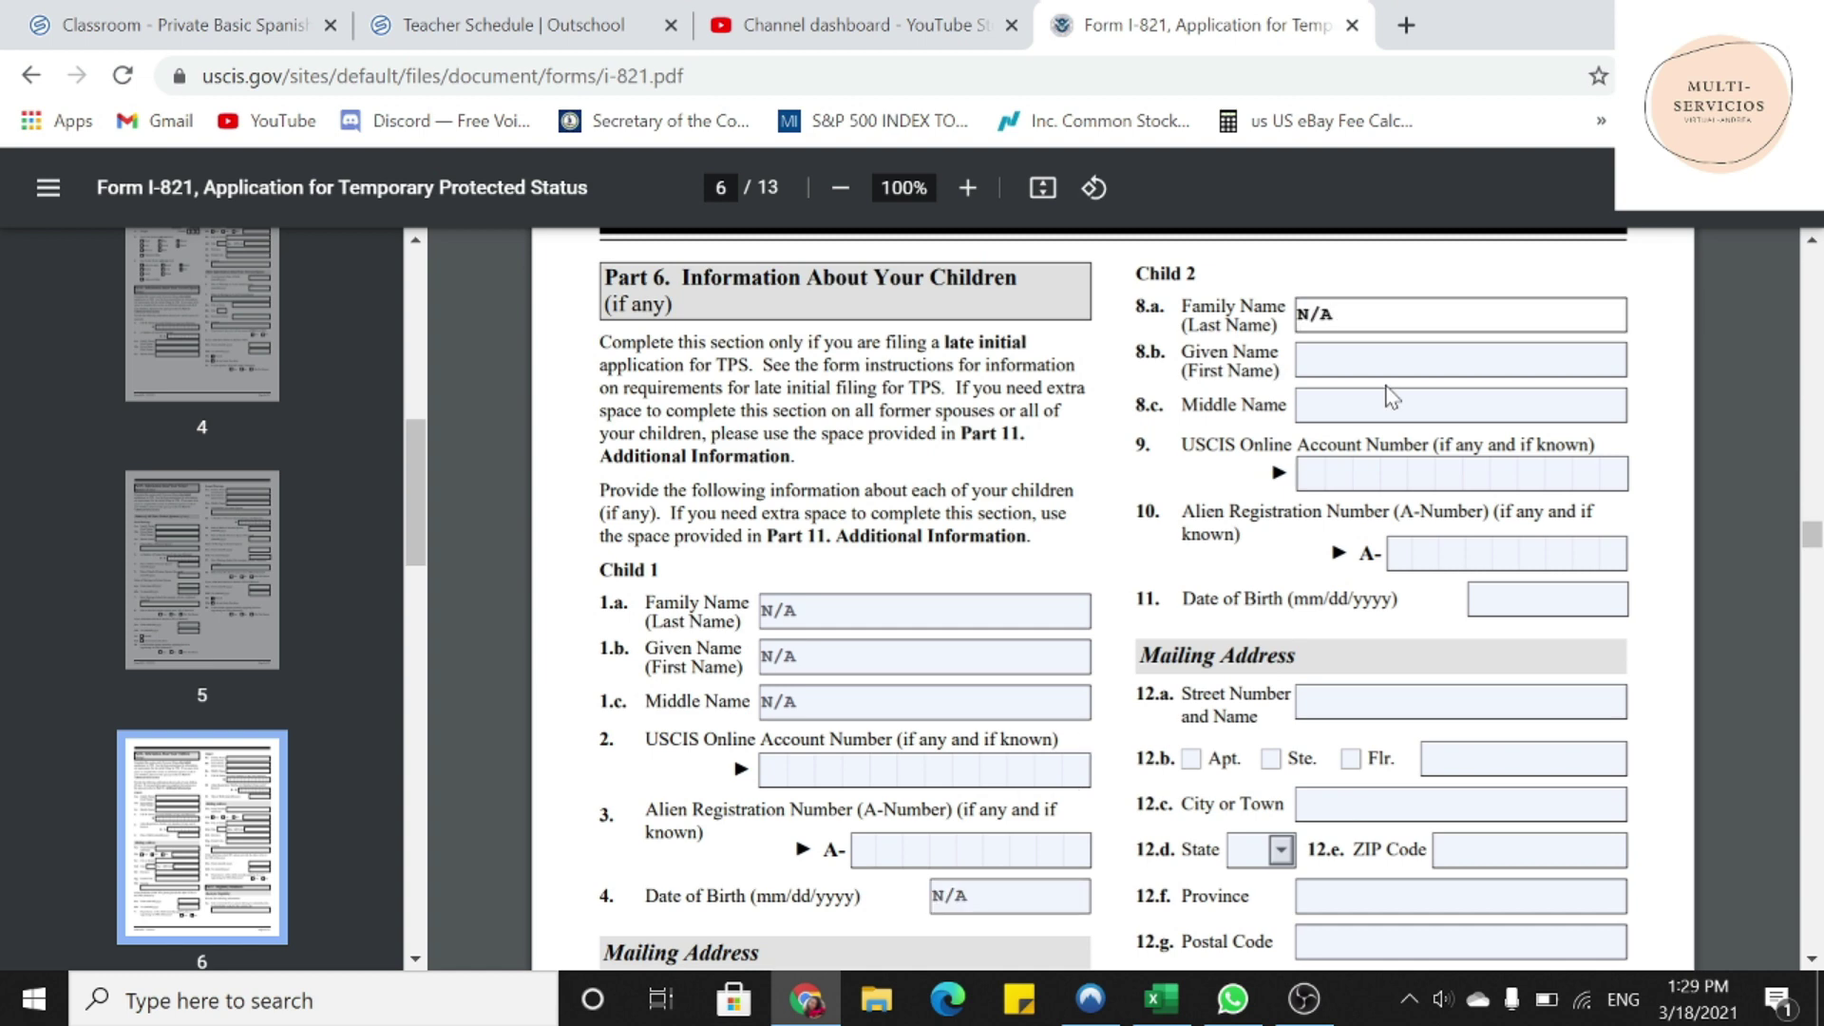
key(Tab)
text(N/A)
key(Tab)
text(N/A)
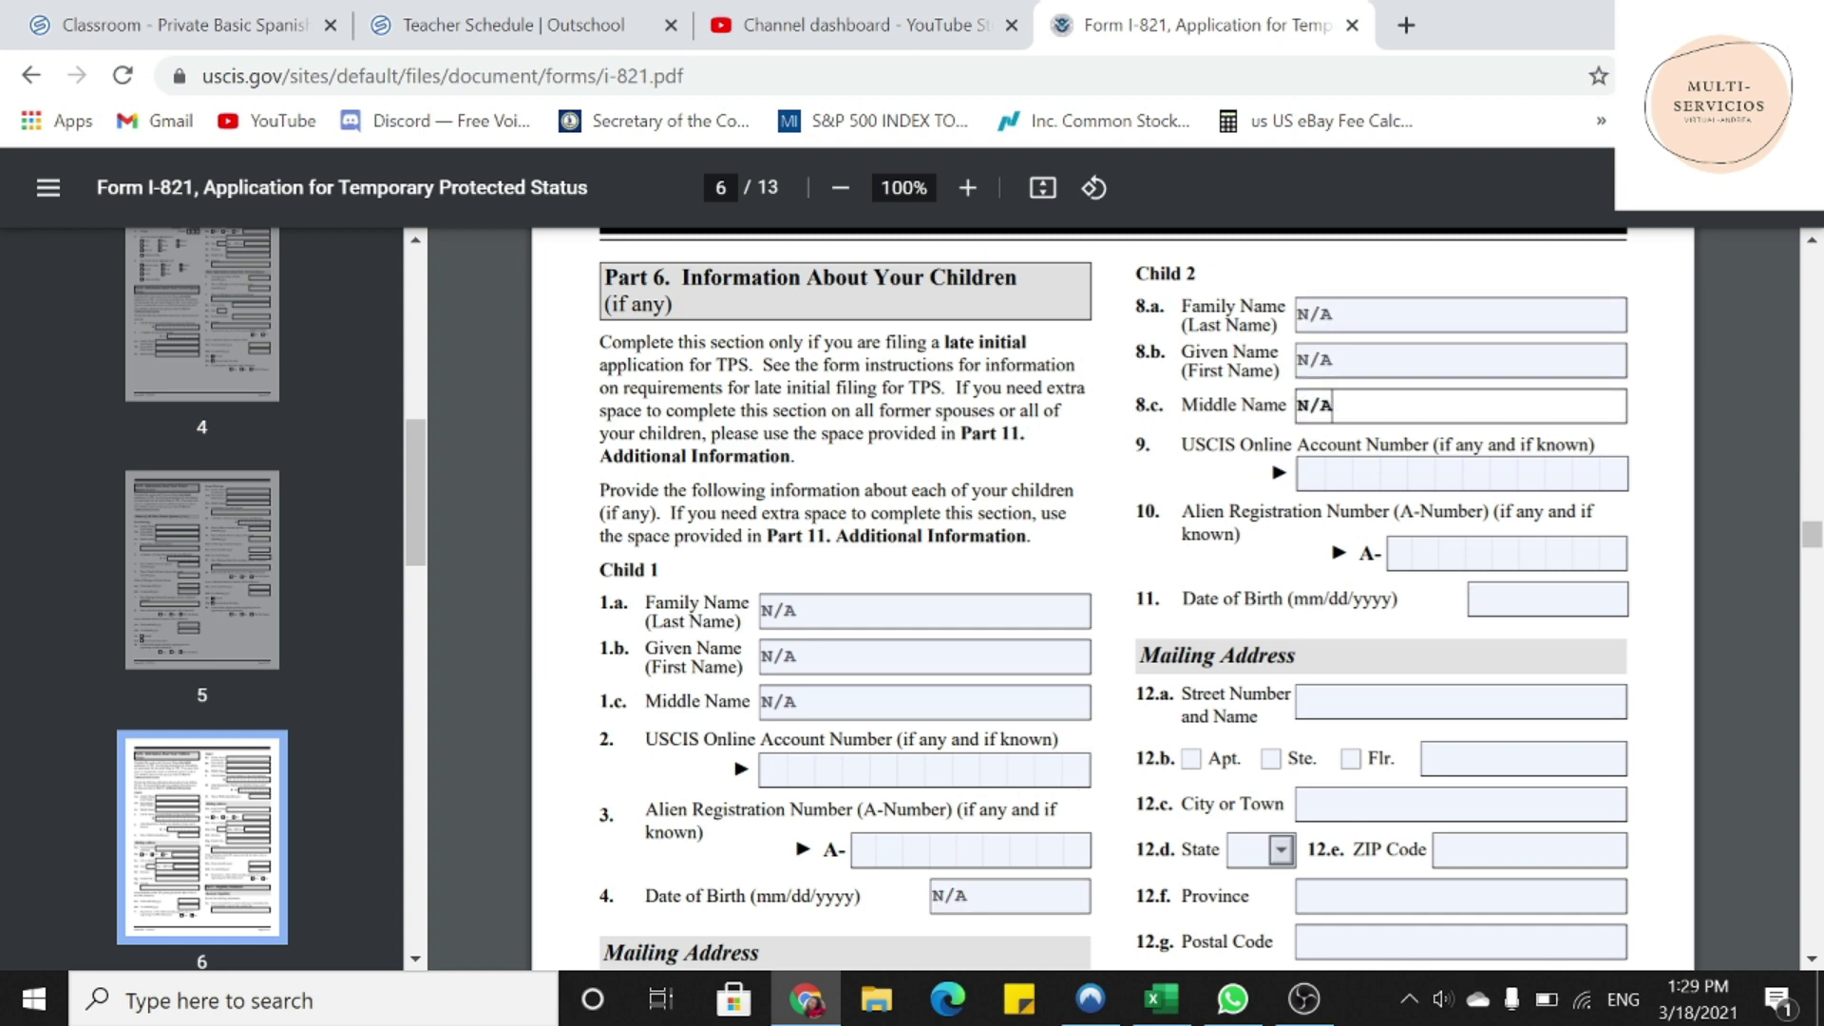
key(Tab)
key(Tab)
key(Tab)
text(N/A)
scroll(962, 651, down, 1)
scroll(961, 651, down, 4)
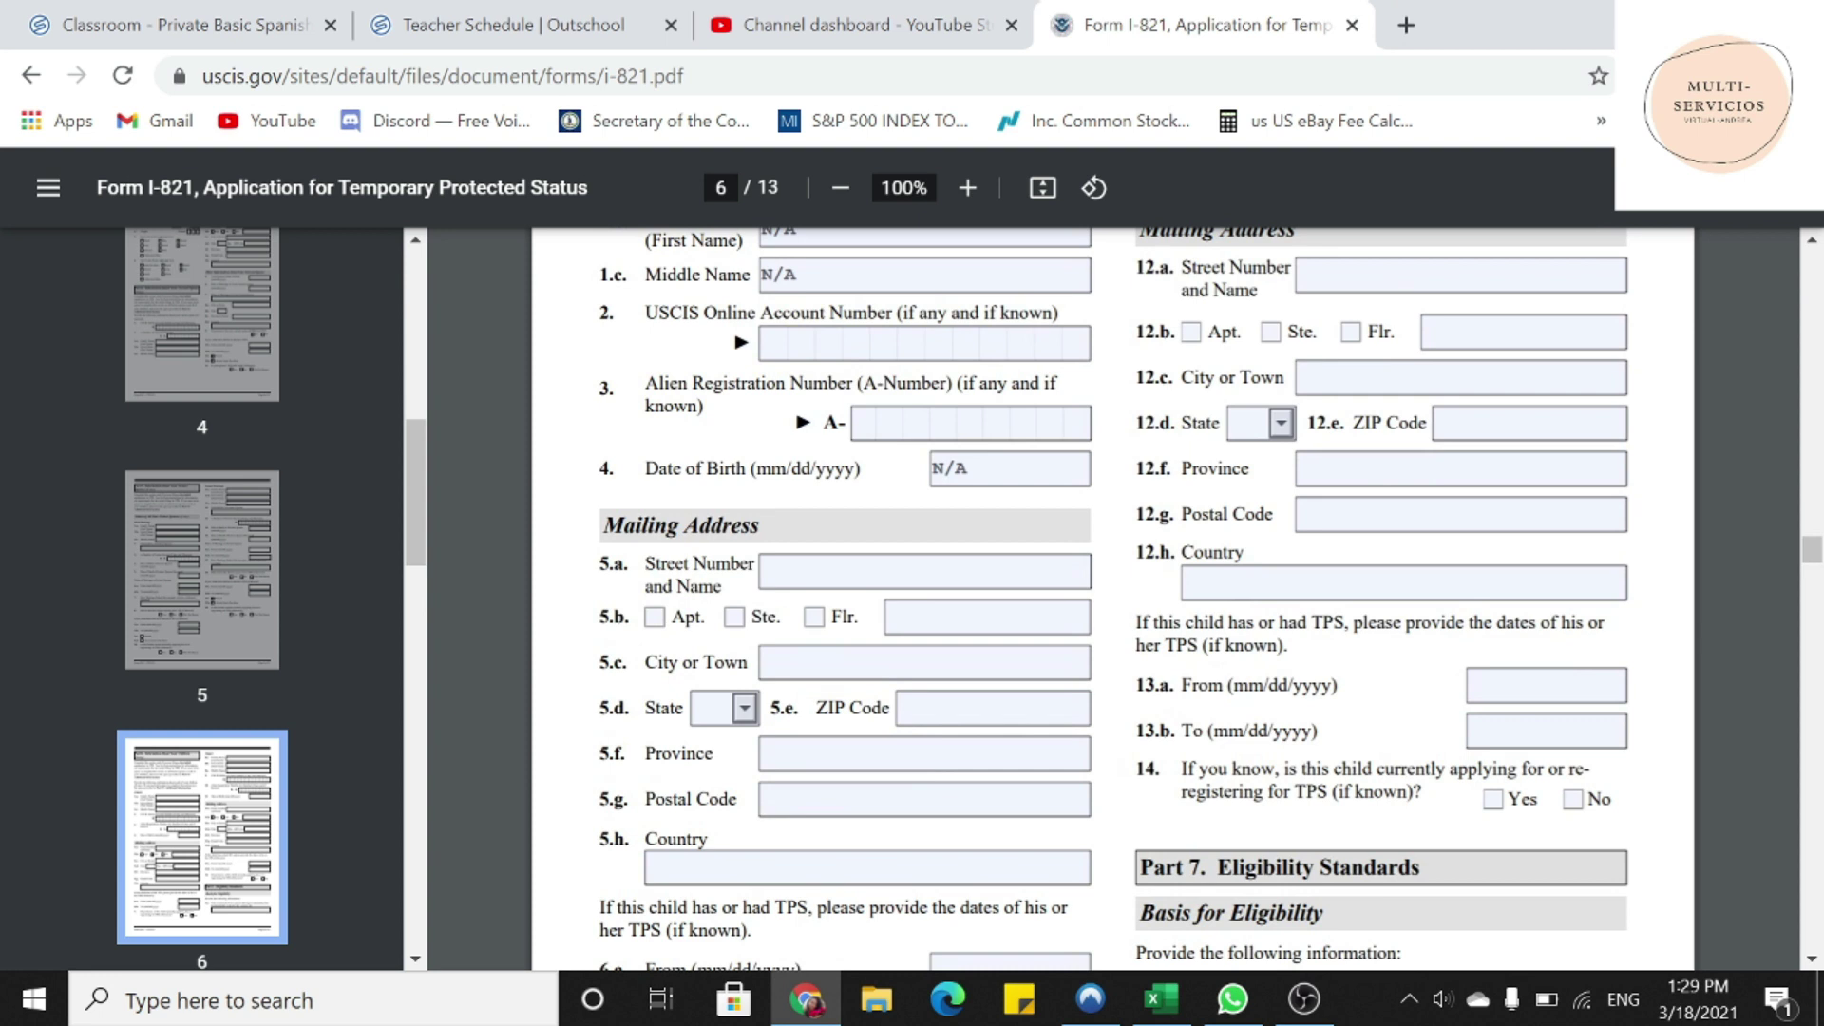
- Enter N/A in Child 1's mailing street, apartment, city, ZIP, province and postal code fields
key(Tab)
text(N/A)
key(Tab)
key(Tab)
key(Tab)
key(Tab)
text(N/A)
key(Tab)
text(N/A)
key(Tab)
key(Tab)
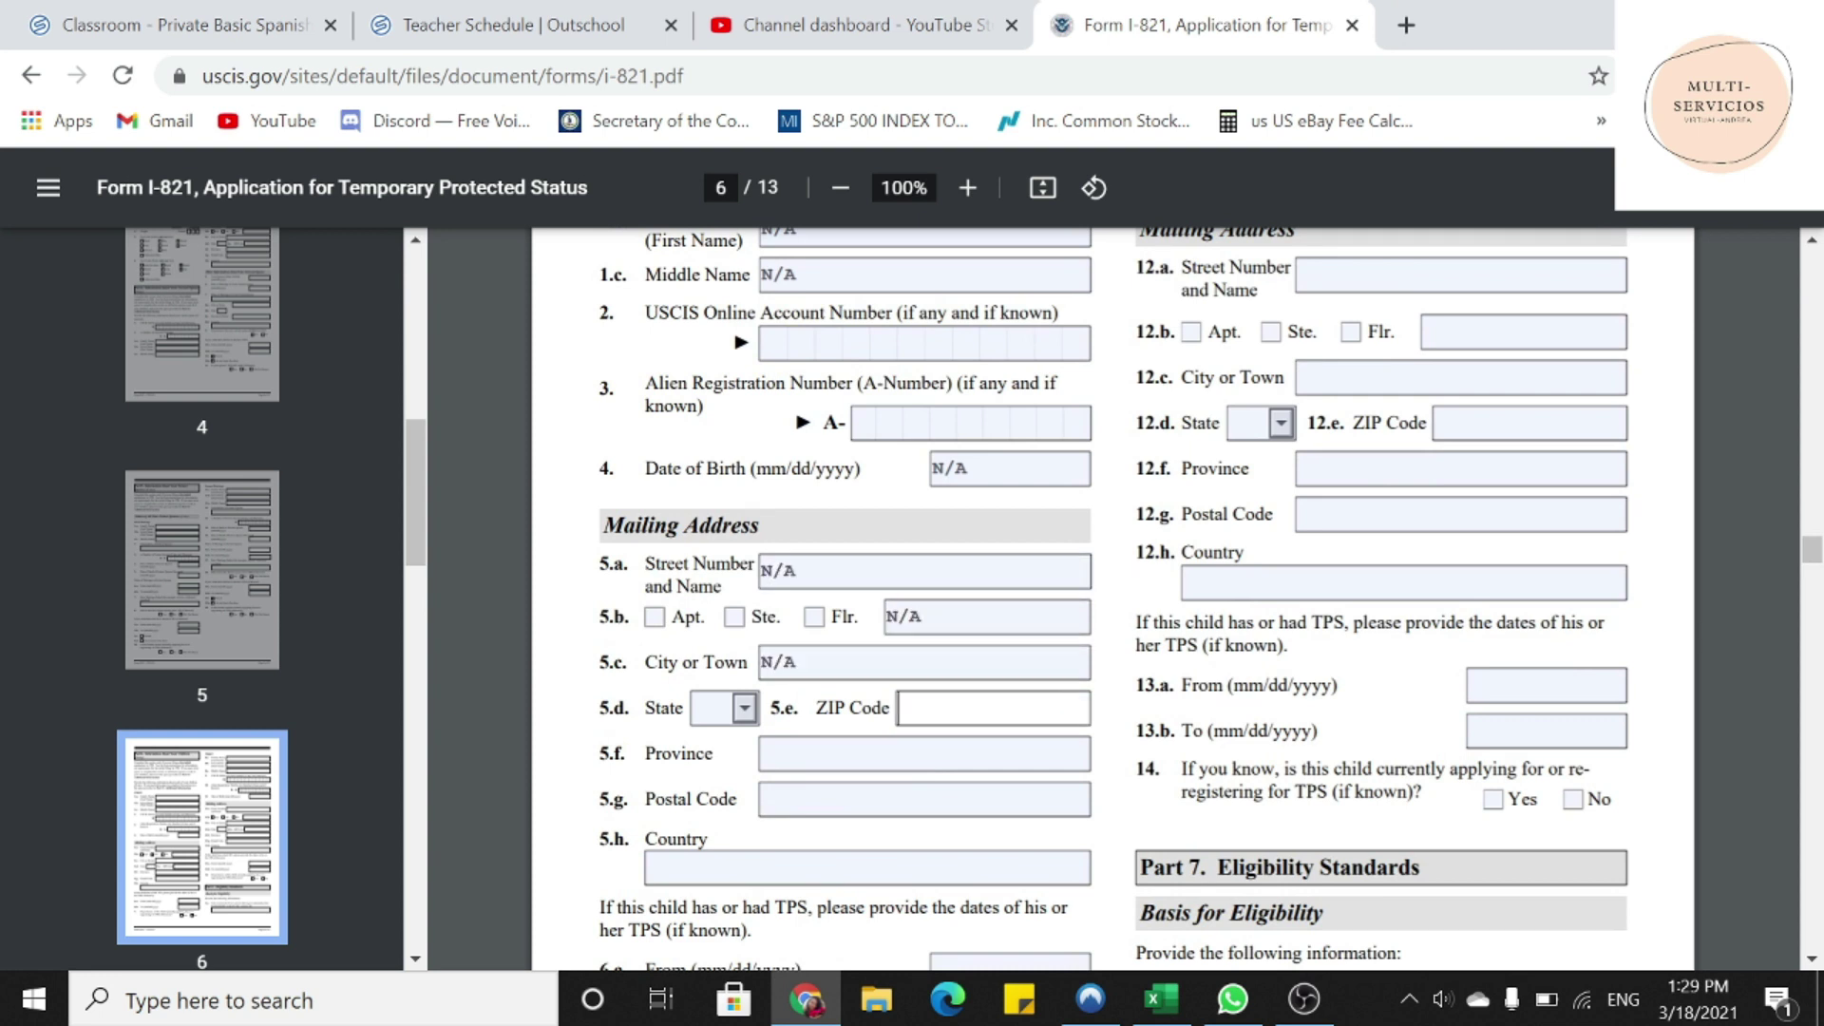
text(N/A)
key(Tab)
text(N/A)
key(Tab)
text(N/A)
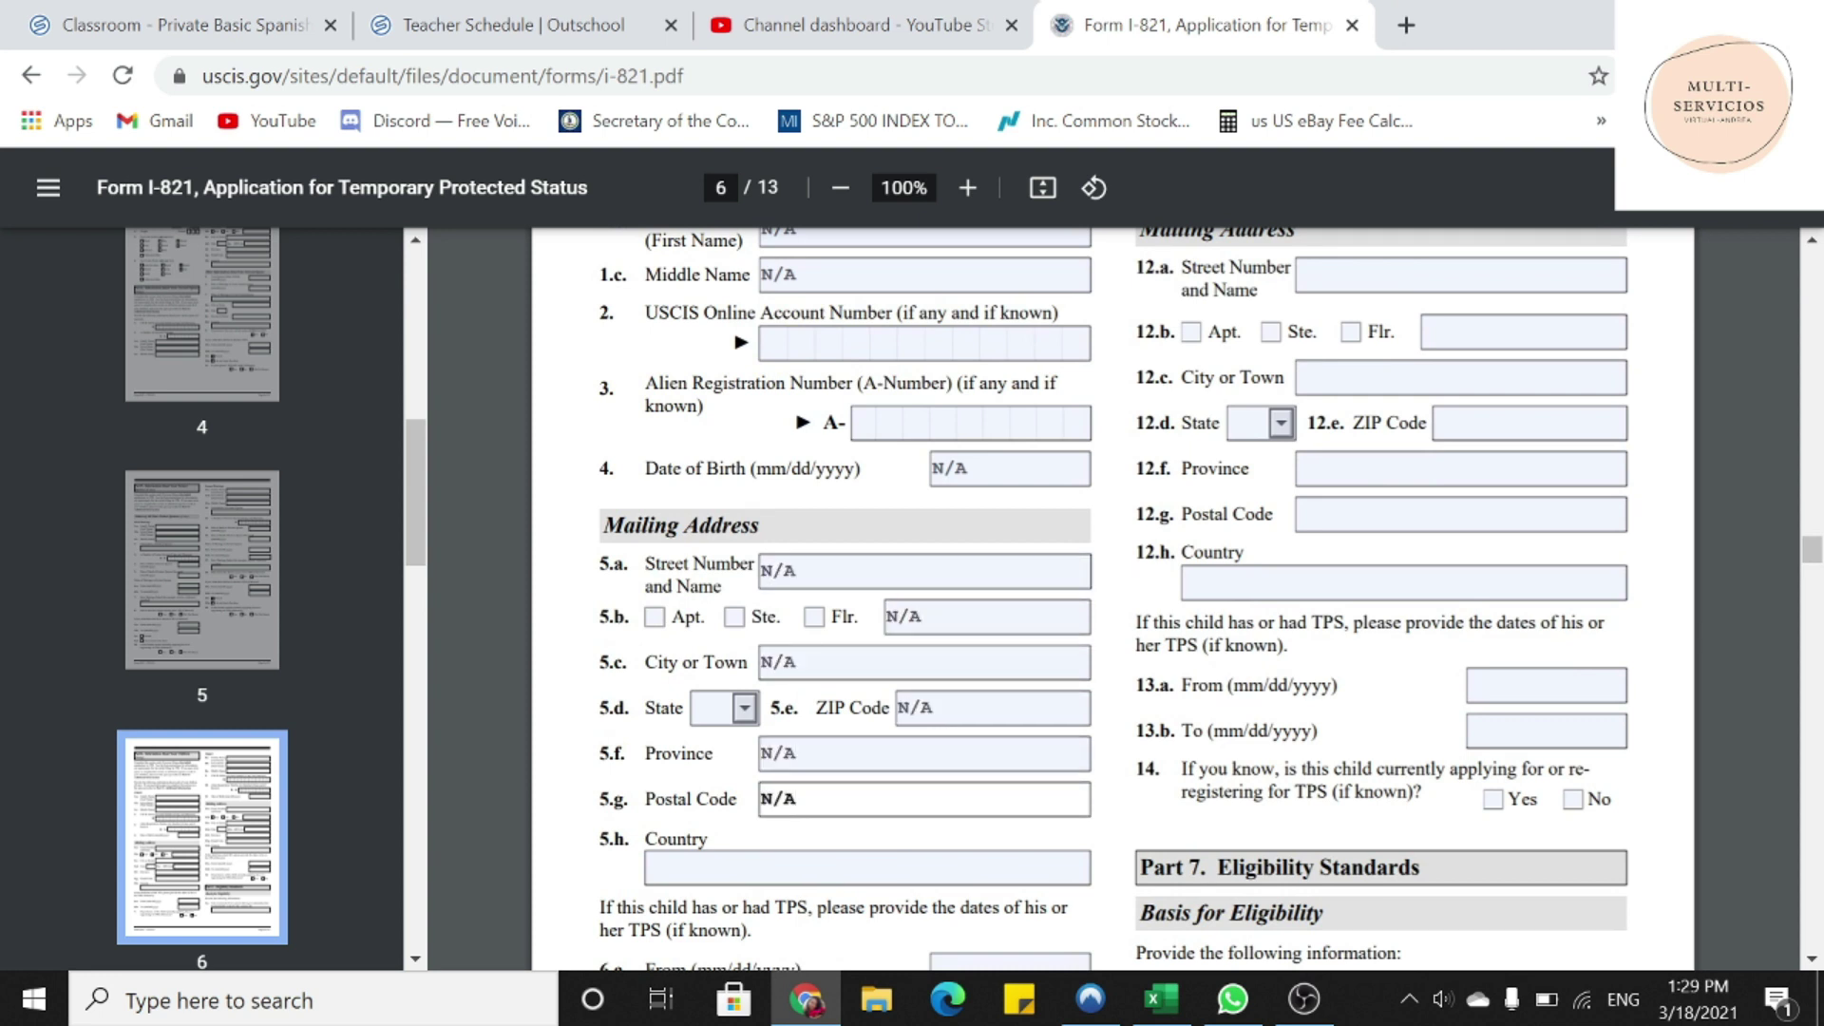
key(Tab)
text(N/A)
- Enter N/A in the next child's address, province, postal code, country and TPS date fields
click(1459, 275)
text(N/A)
key(Tab)
key(Tab)
key(Tab)
key(Tab)
text(N/A)
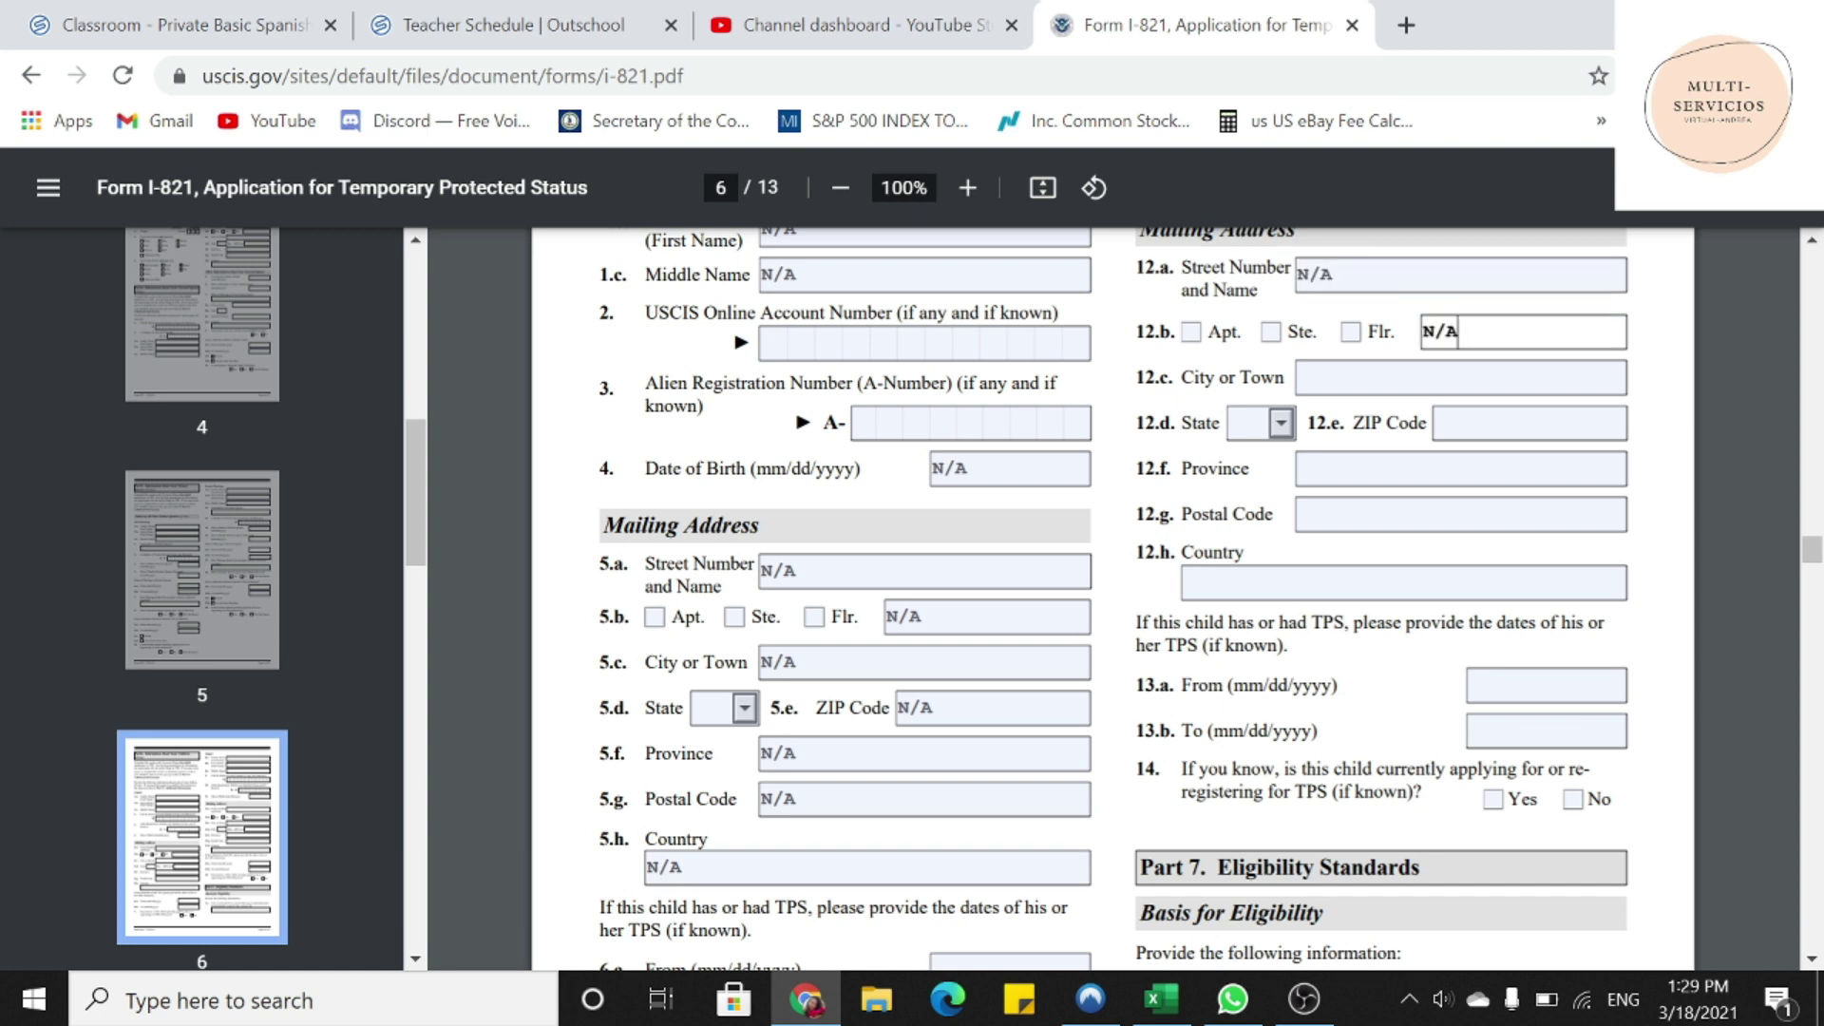
key(Tab)
text(N/A)
key(Tab)
key(Tab)
text(N/A)
key(Tab)
text(N/A)
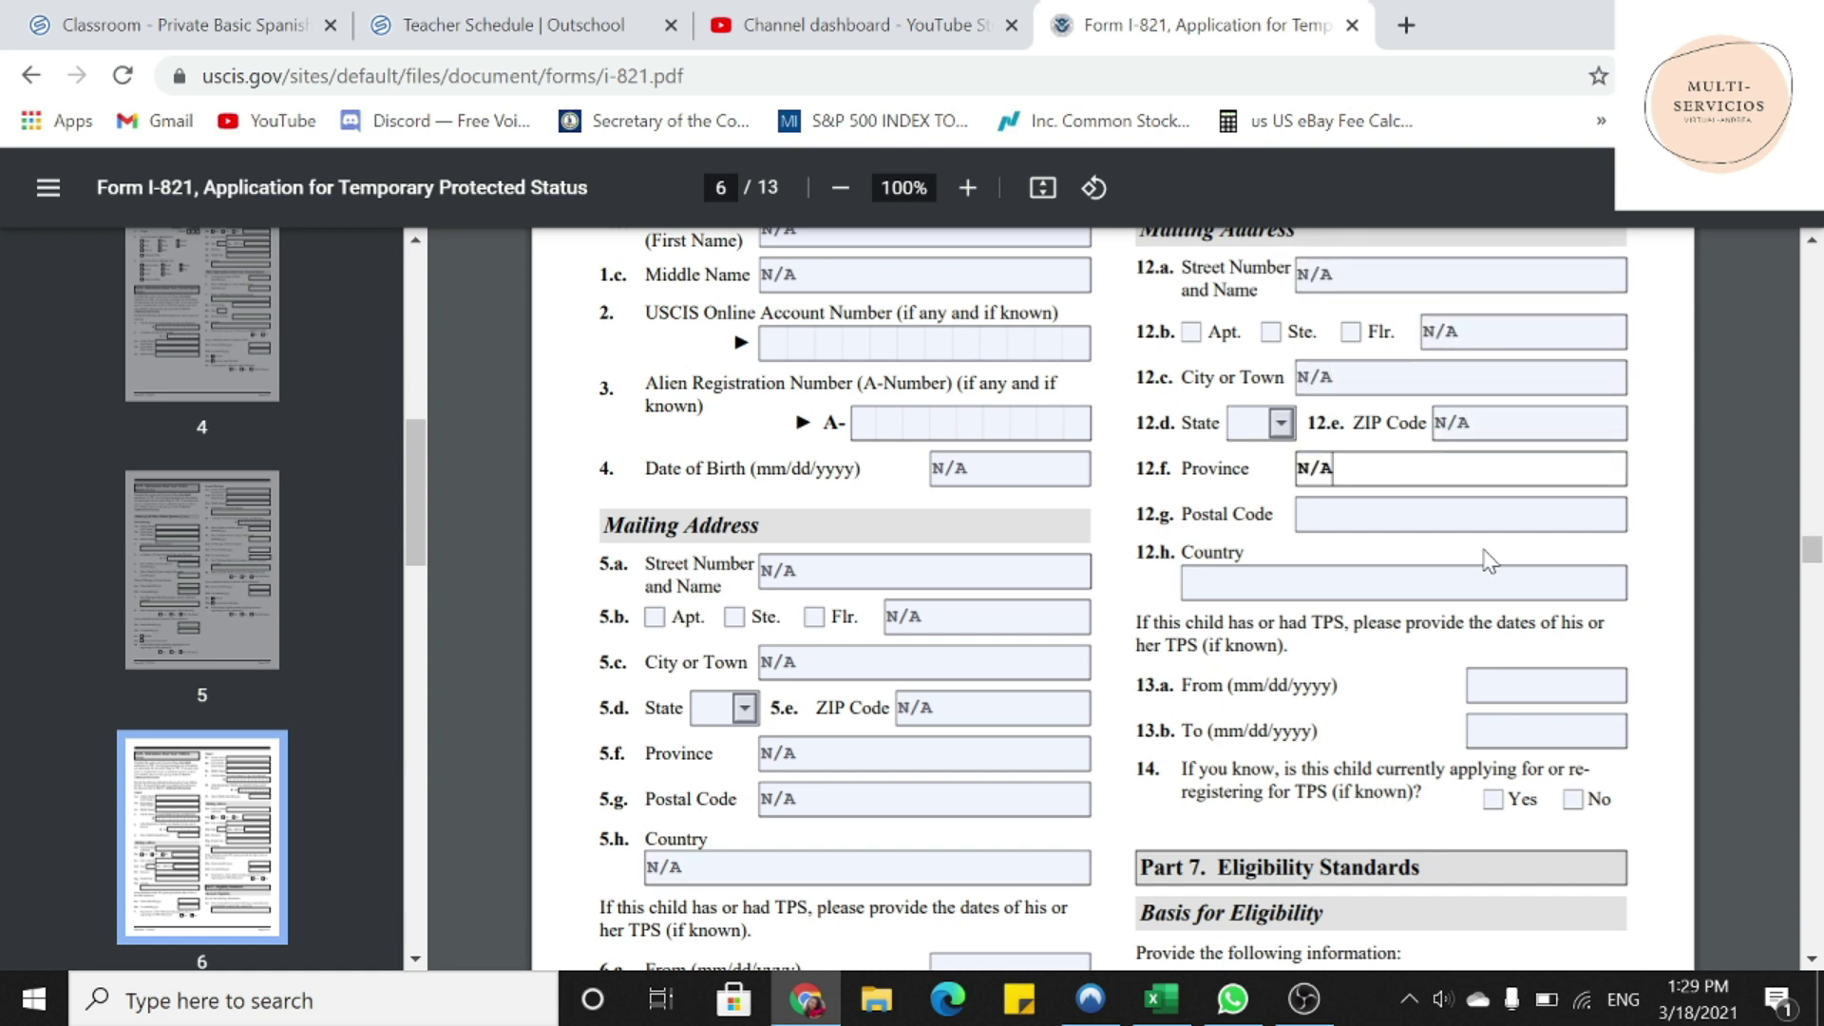
key(Tab)
text(N/A)
key(Tab)
text(N/A)
key(Tab)
text(N/A)
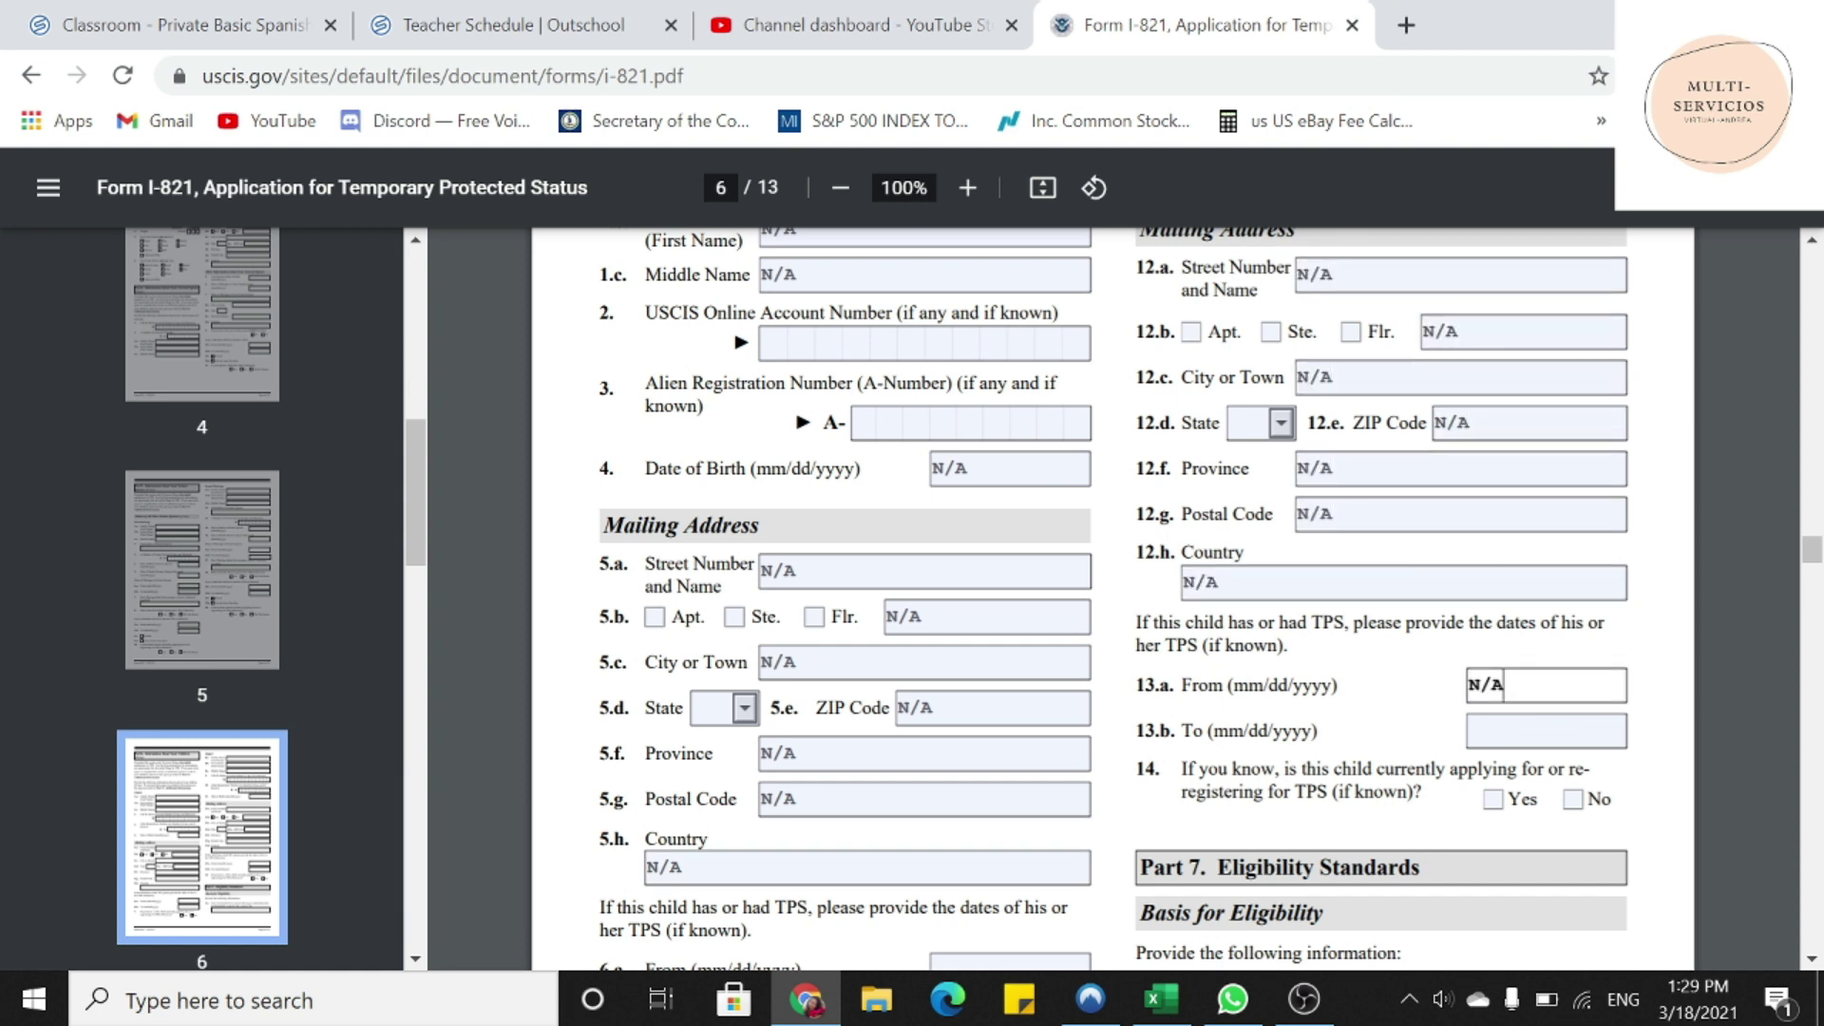
key(Tab)
text(N/A)
- Enter N/A in the 6.a From and 6.b To date fields
scroll(1111, 599, down, 2)
scroll(1054, 681, down, 2)
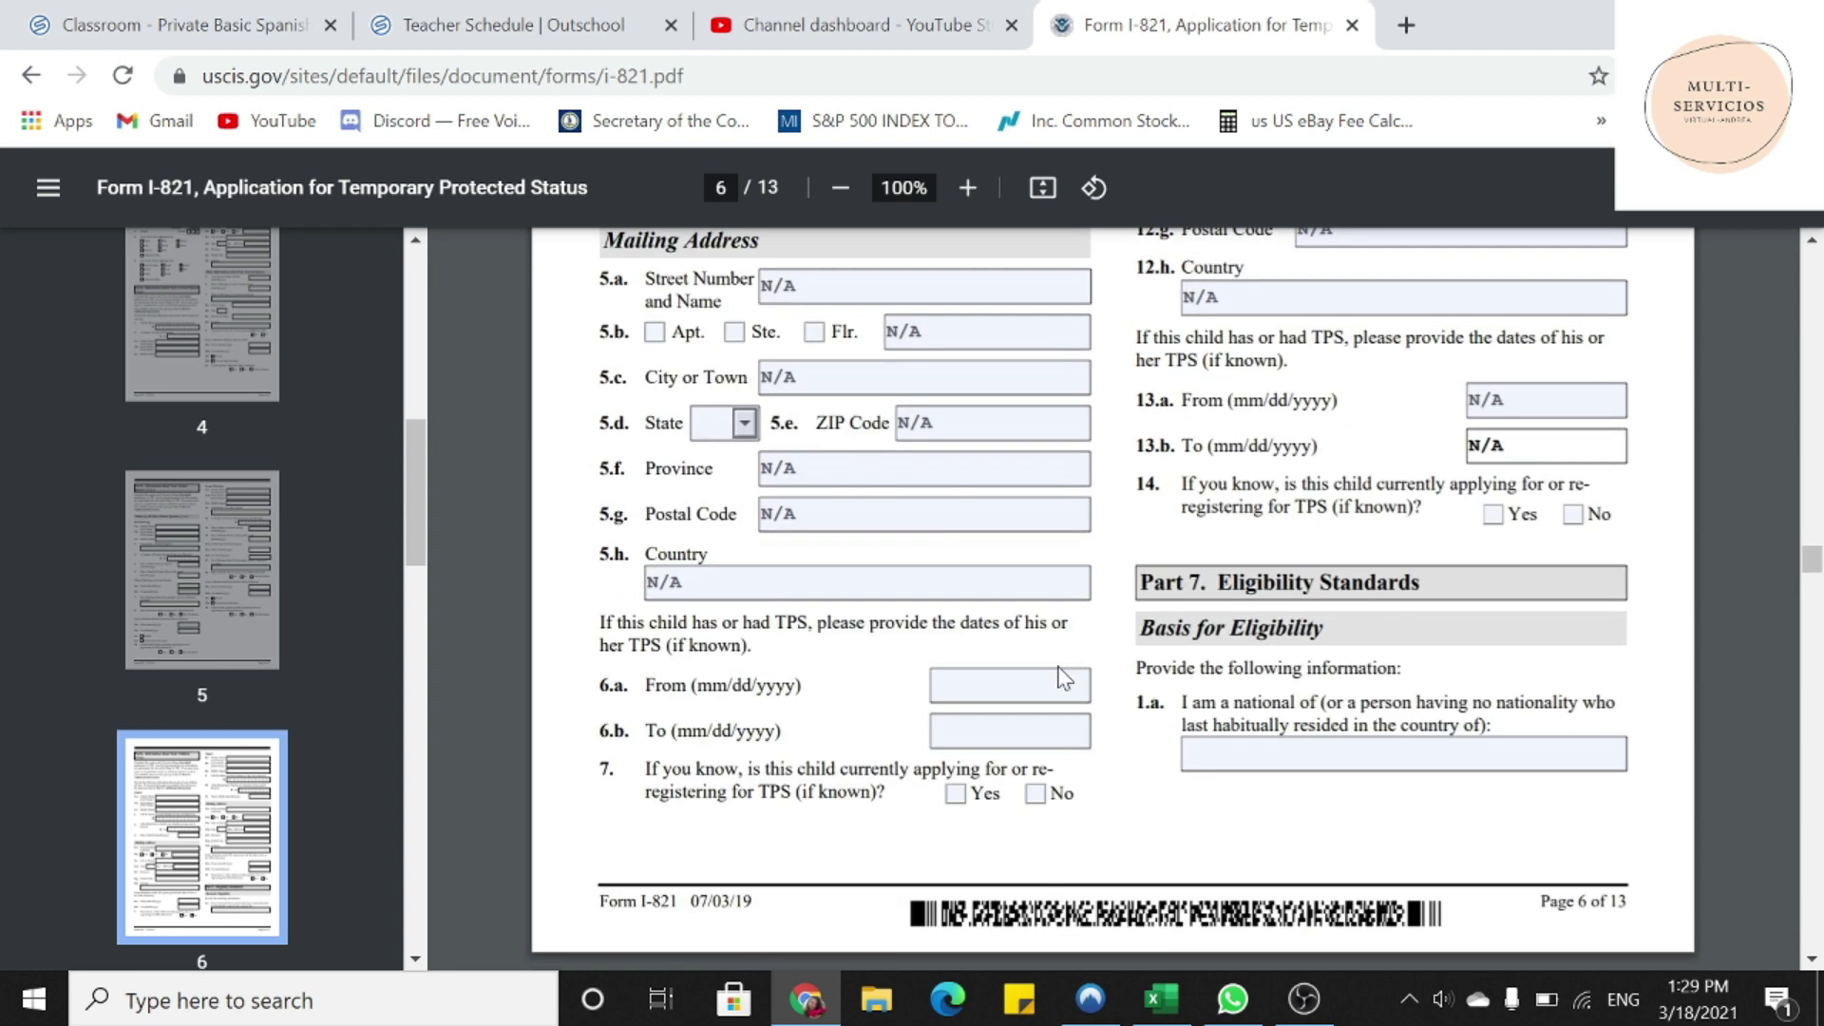
click(1055, 680)
text(N/A)
key(Tab)
text(N/A)
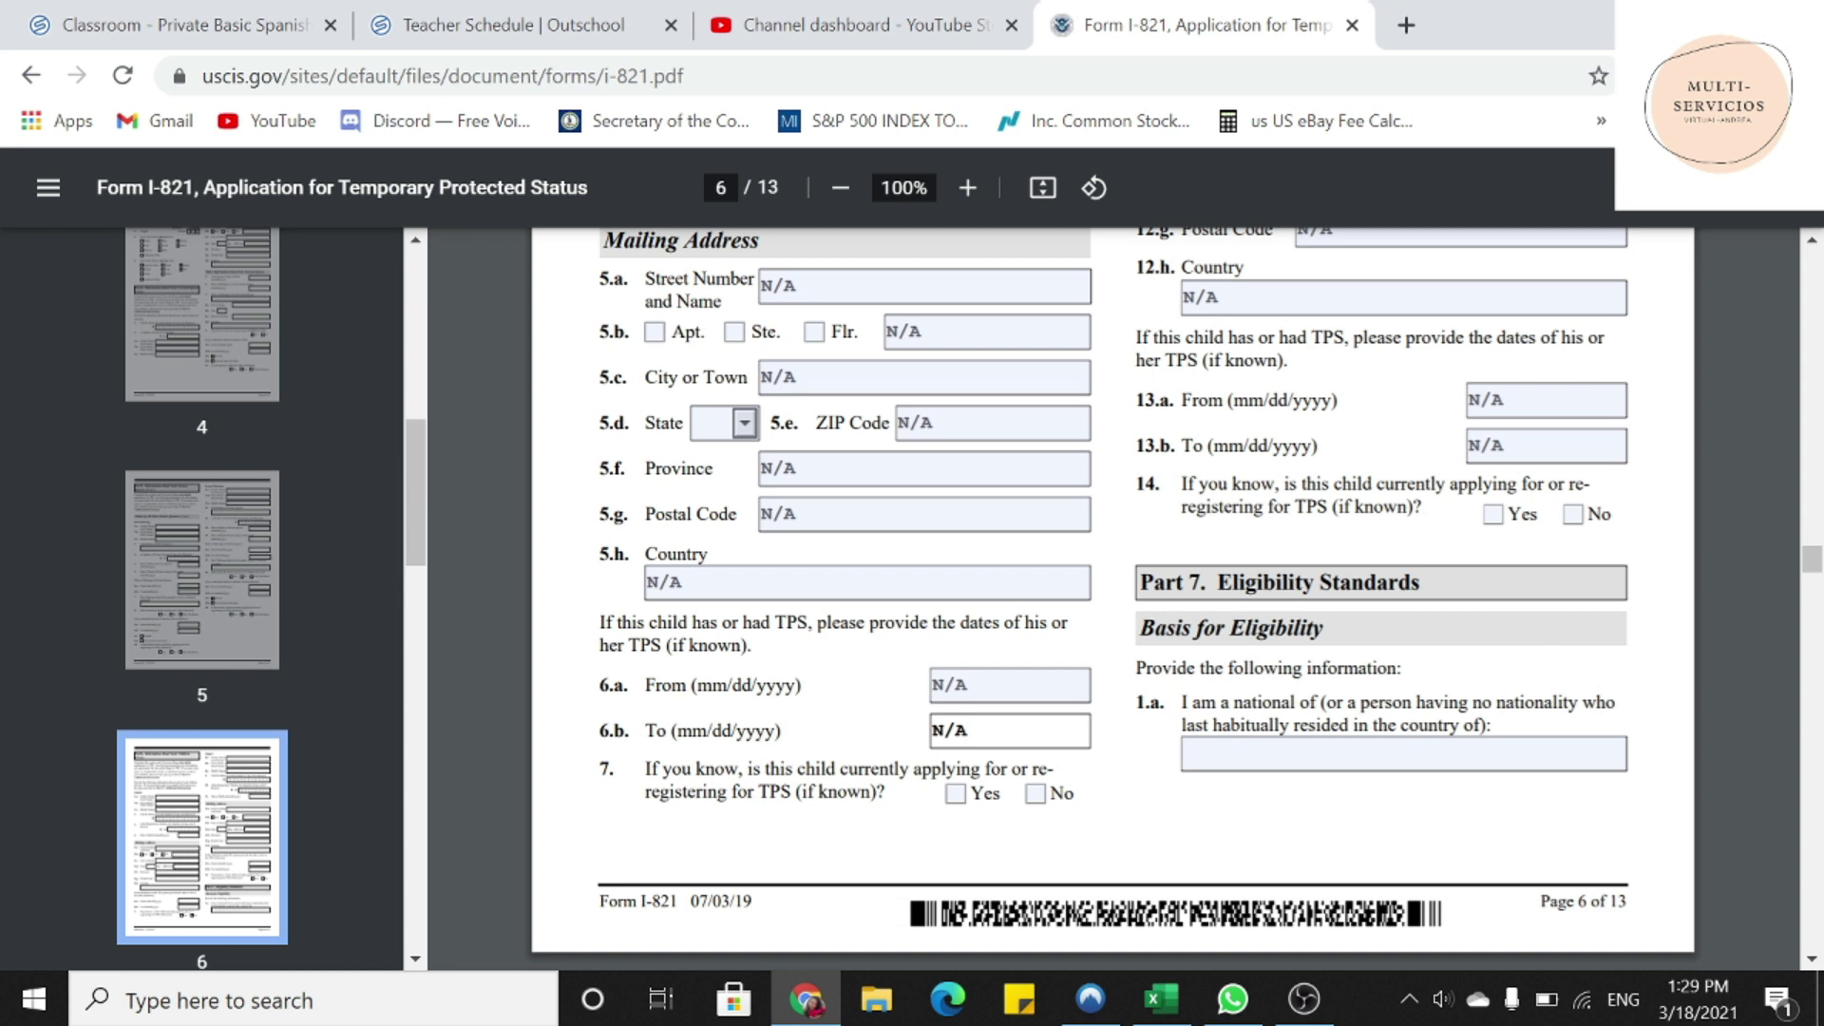
- Enter VENEZUELA as the nationality in Part 7 item 1.a
drag(1140, 583, 1421, 582)
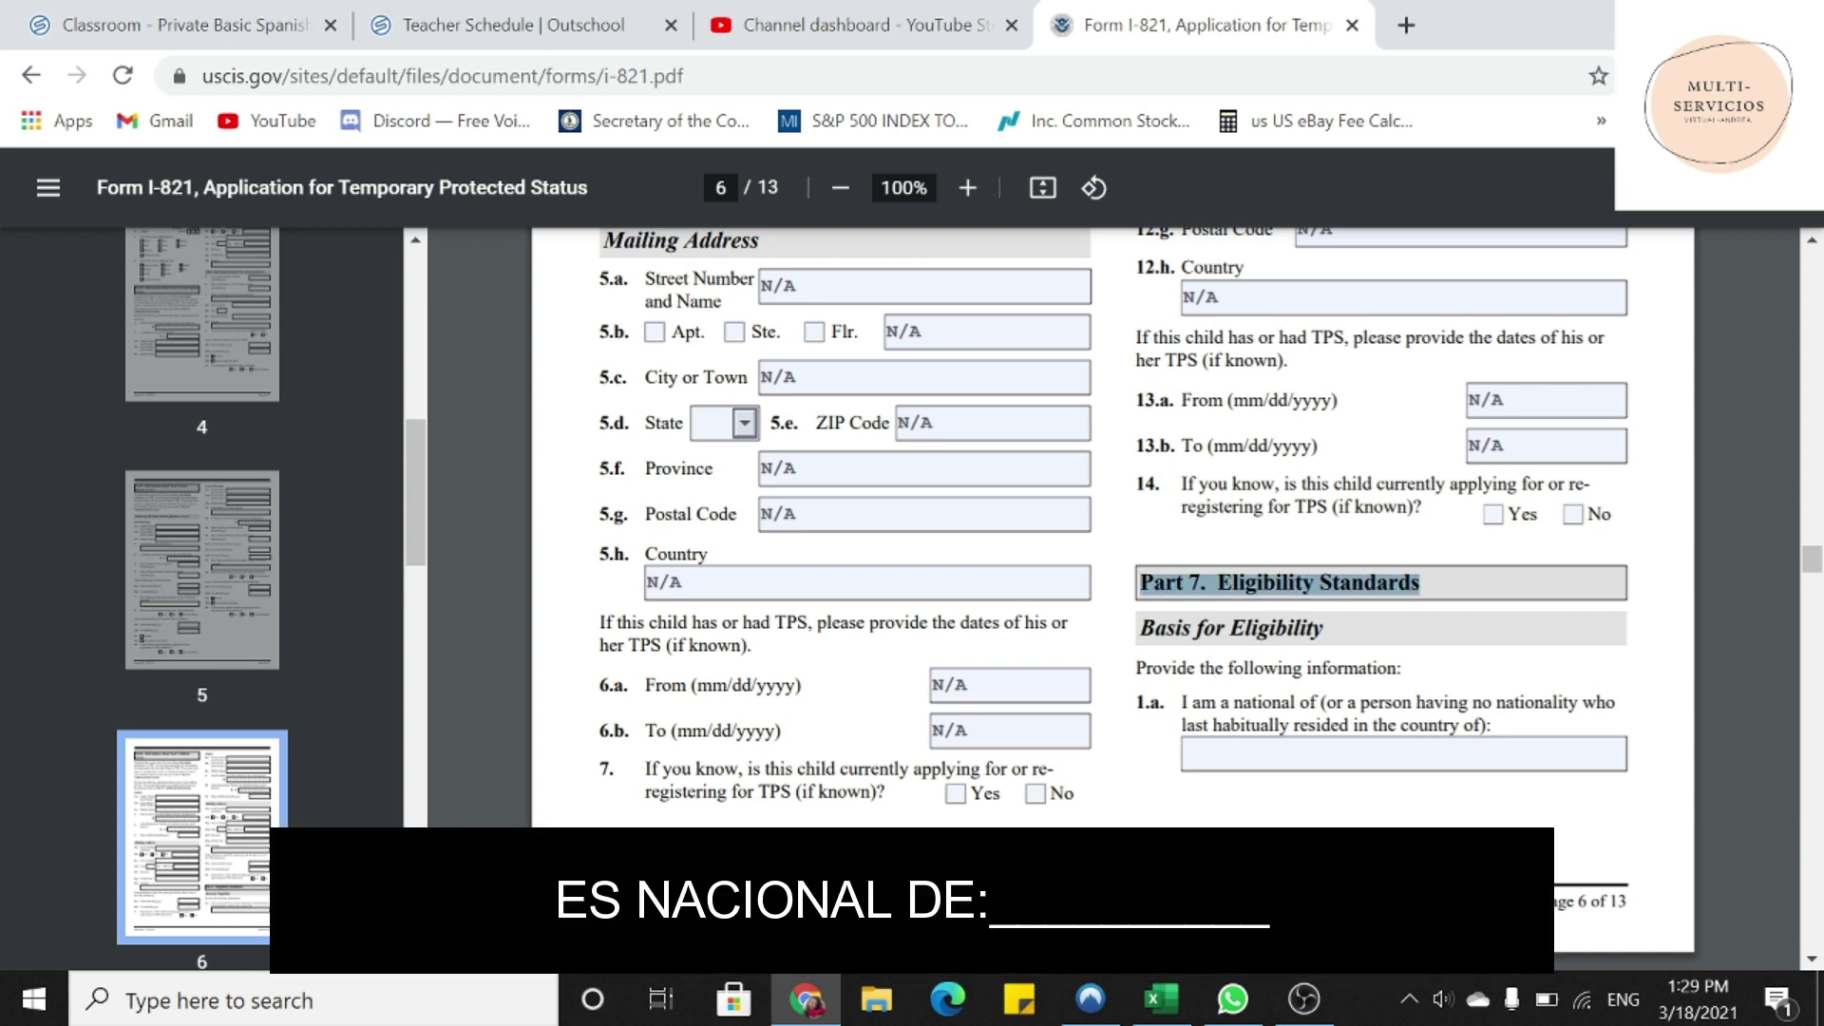
drag(1139, 629, 1323, 629)
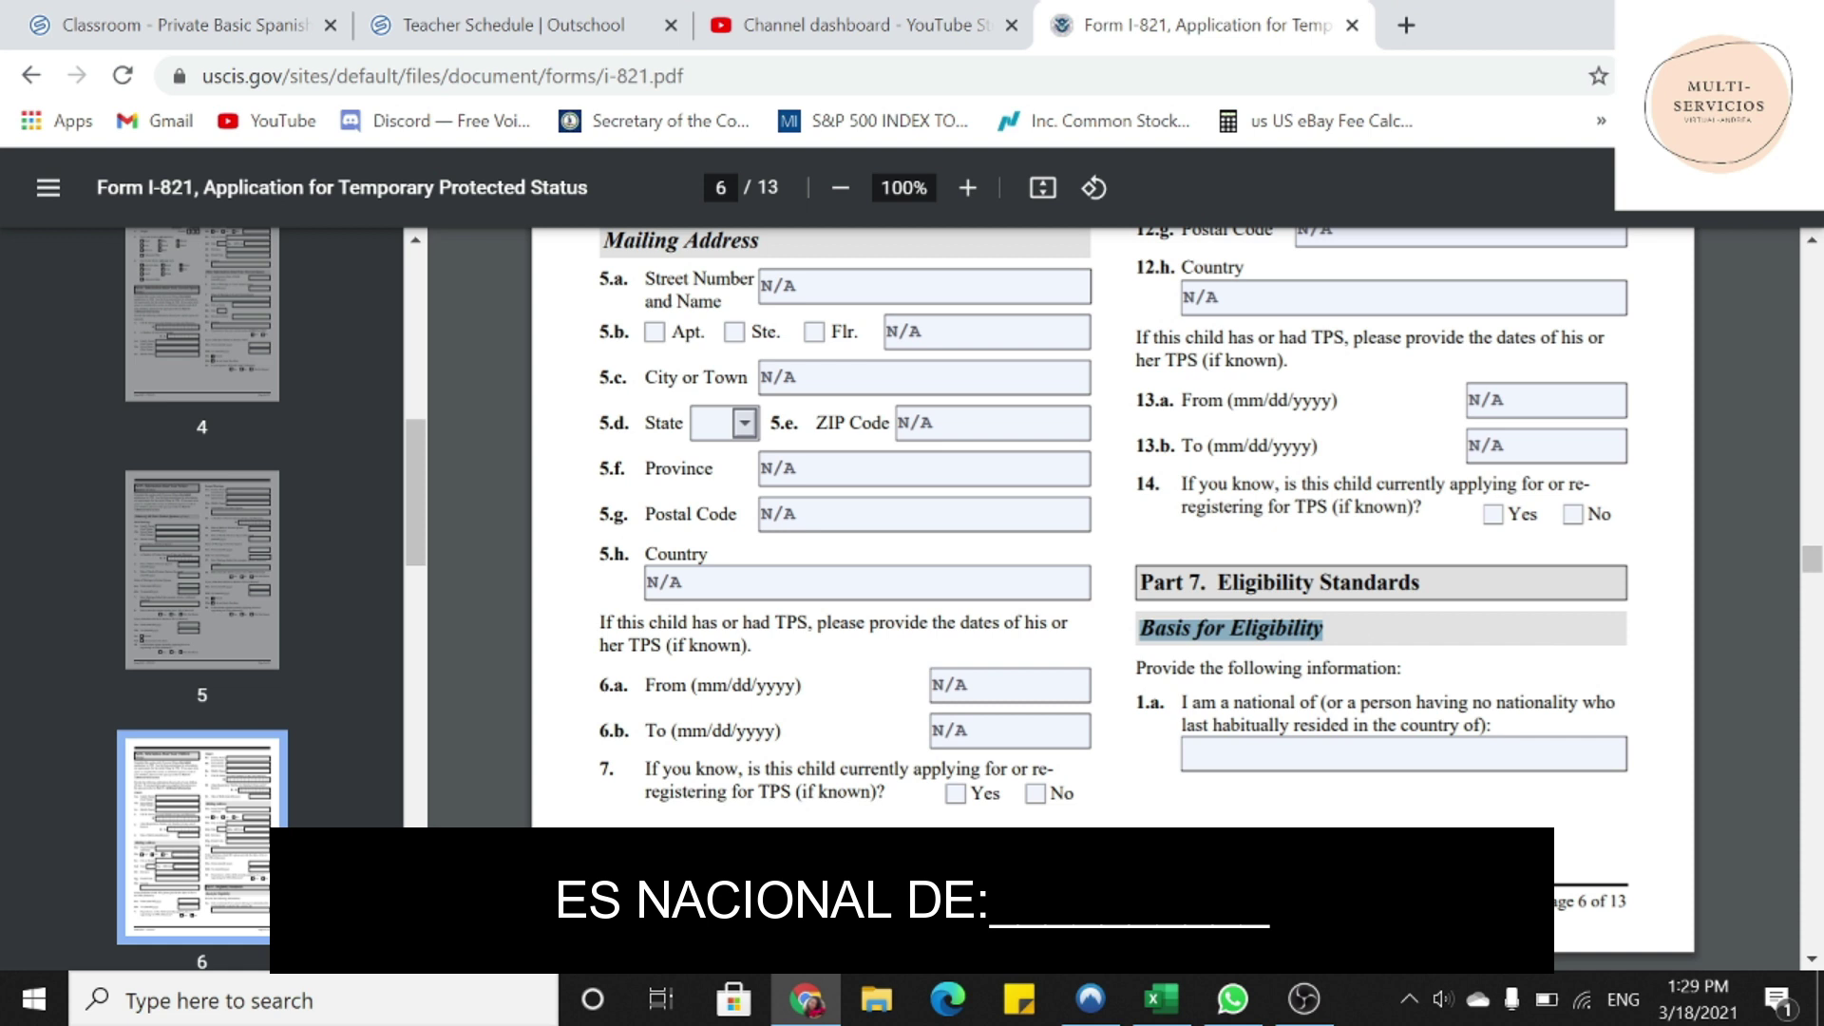
click(1404, 754)
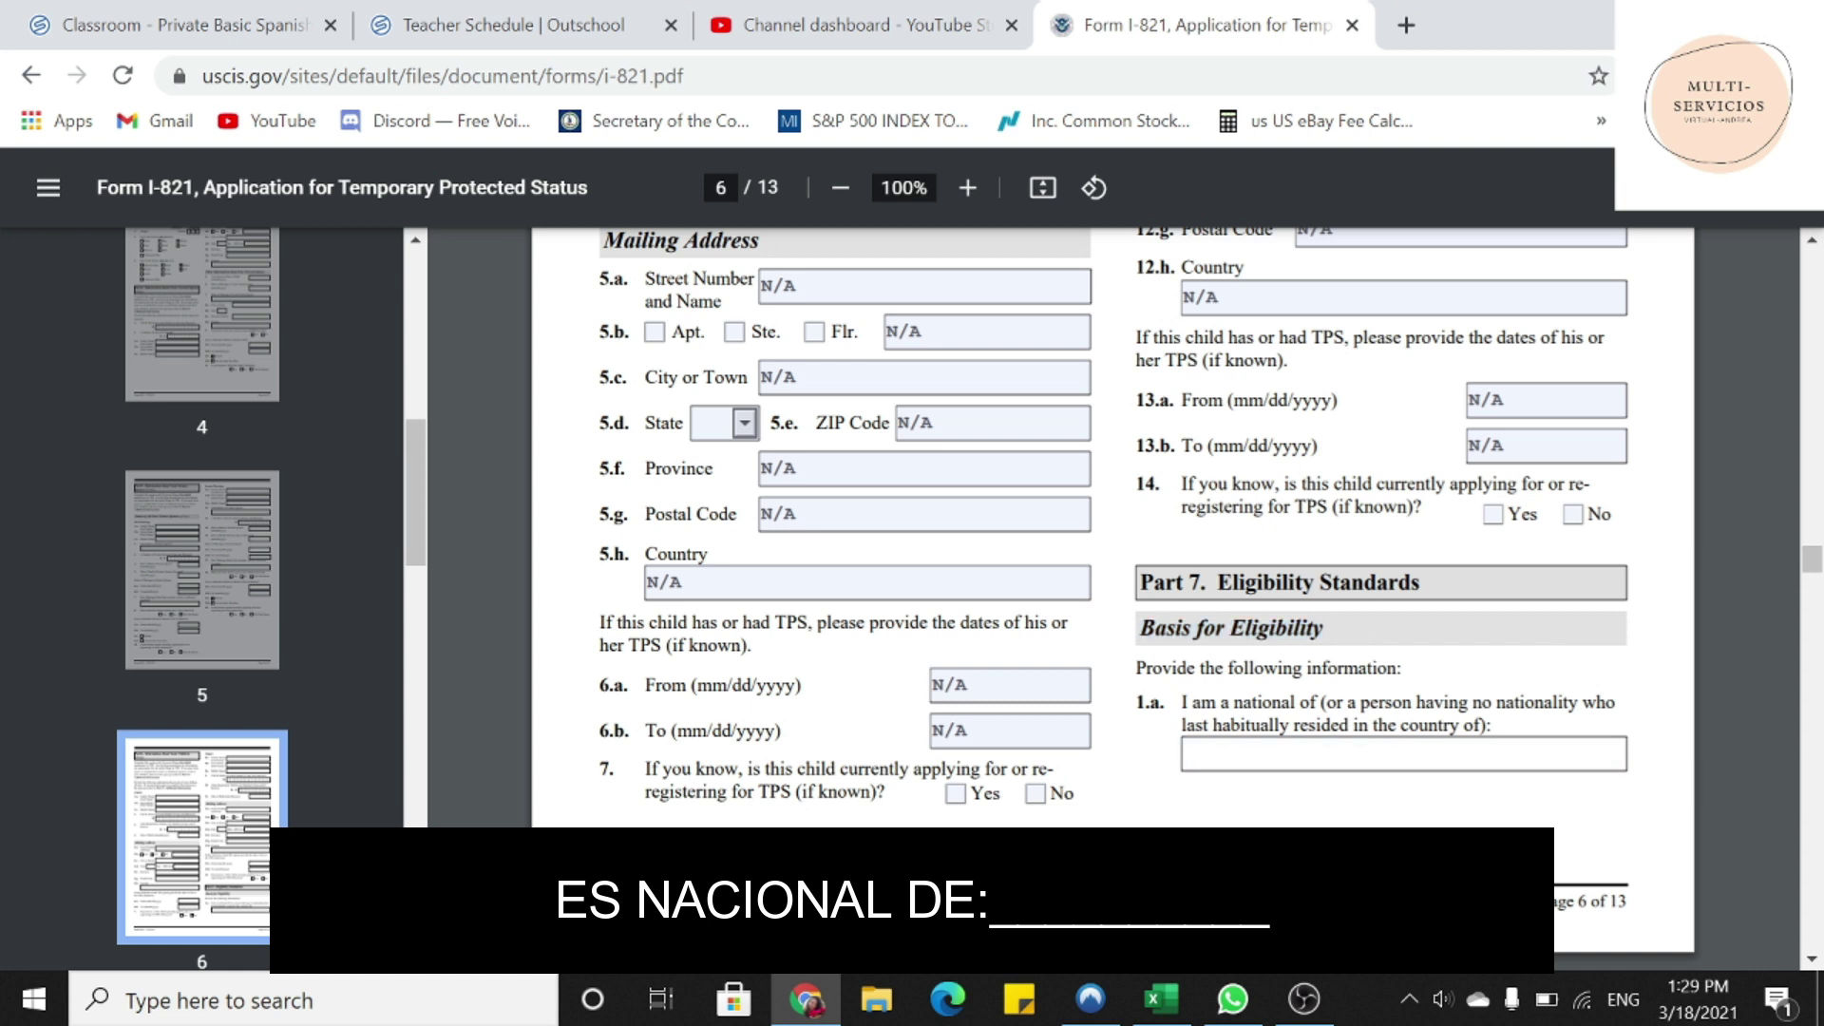
text(VENEZUELA)
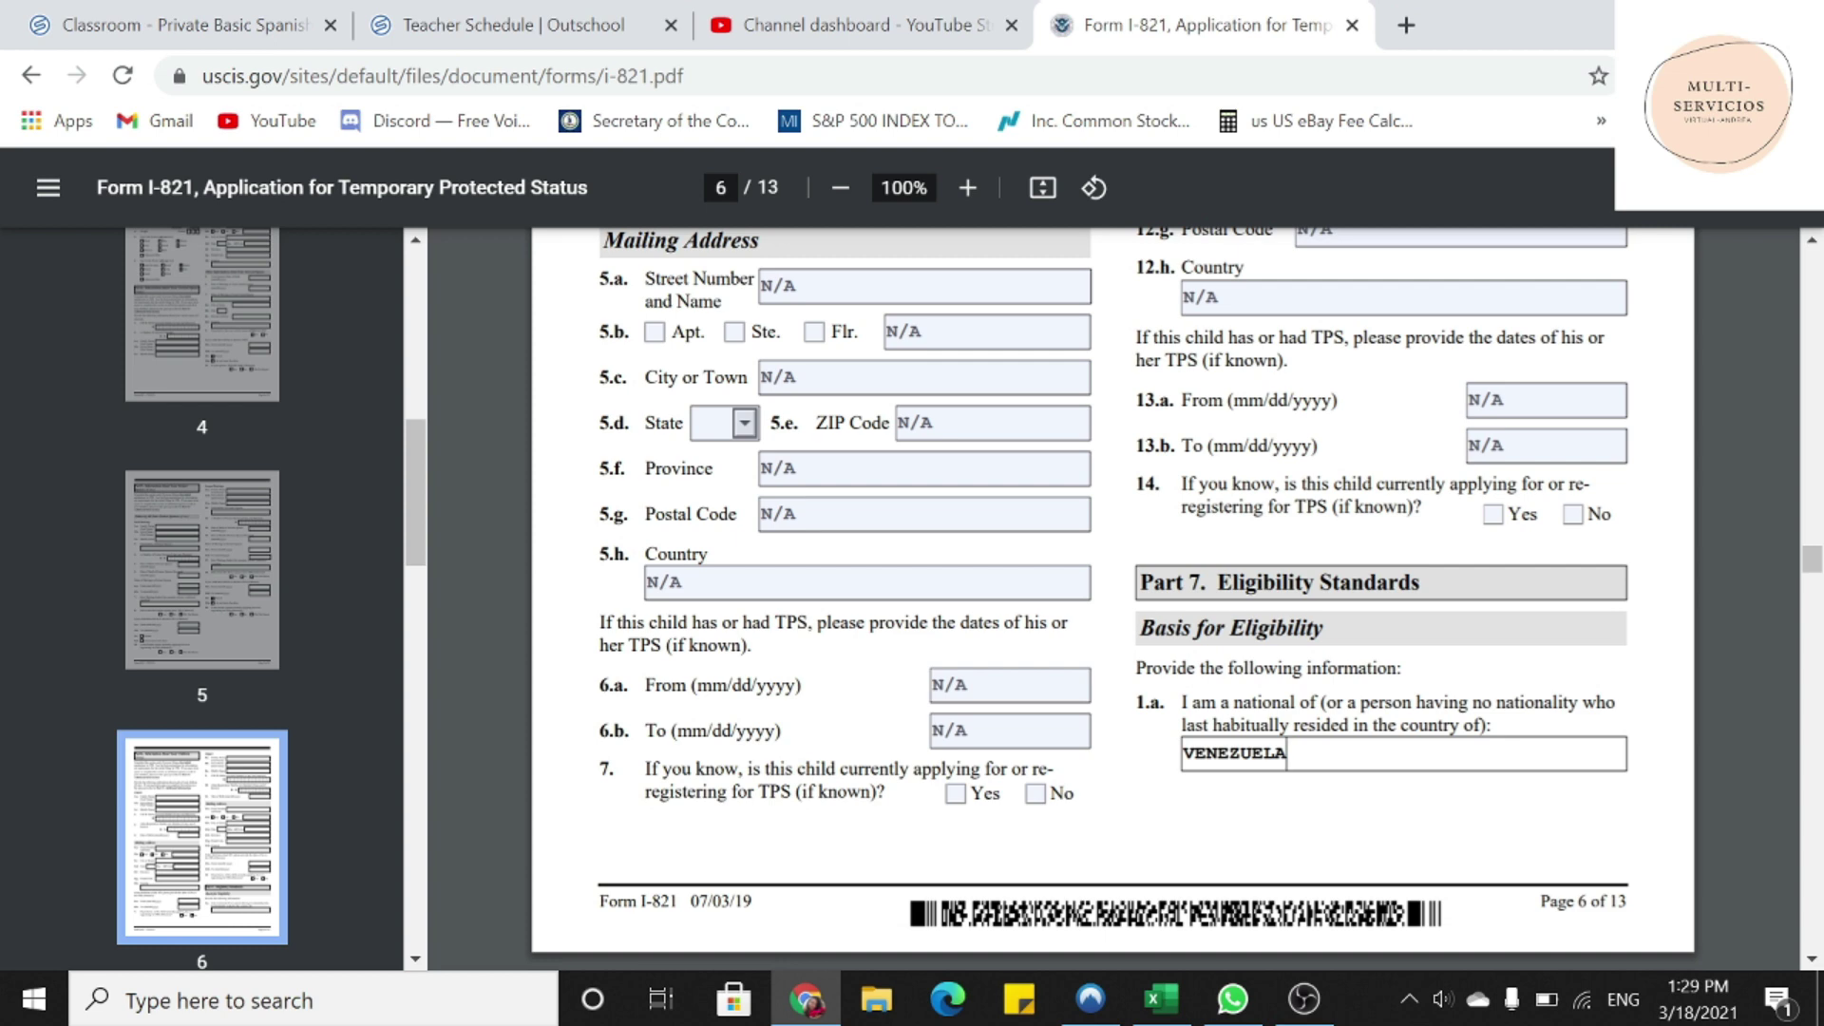
scroll(1111, 598, down, 1)
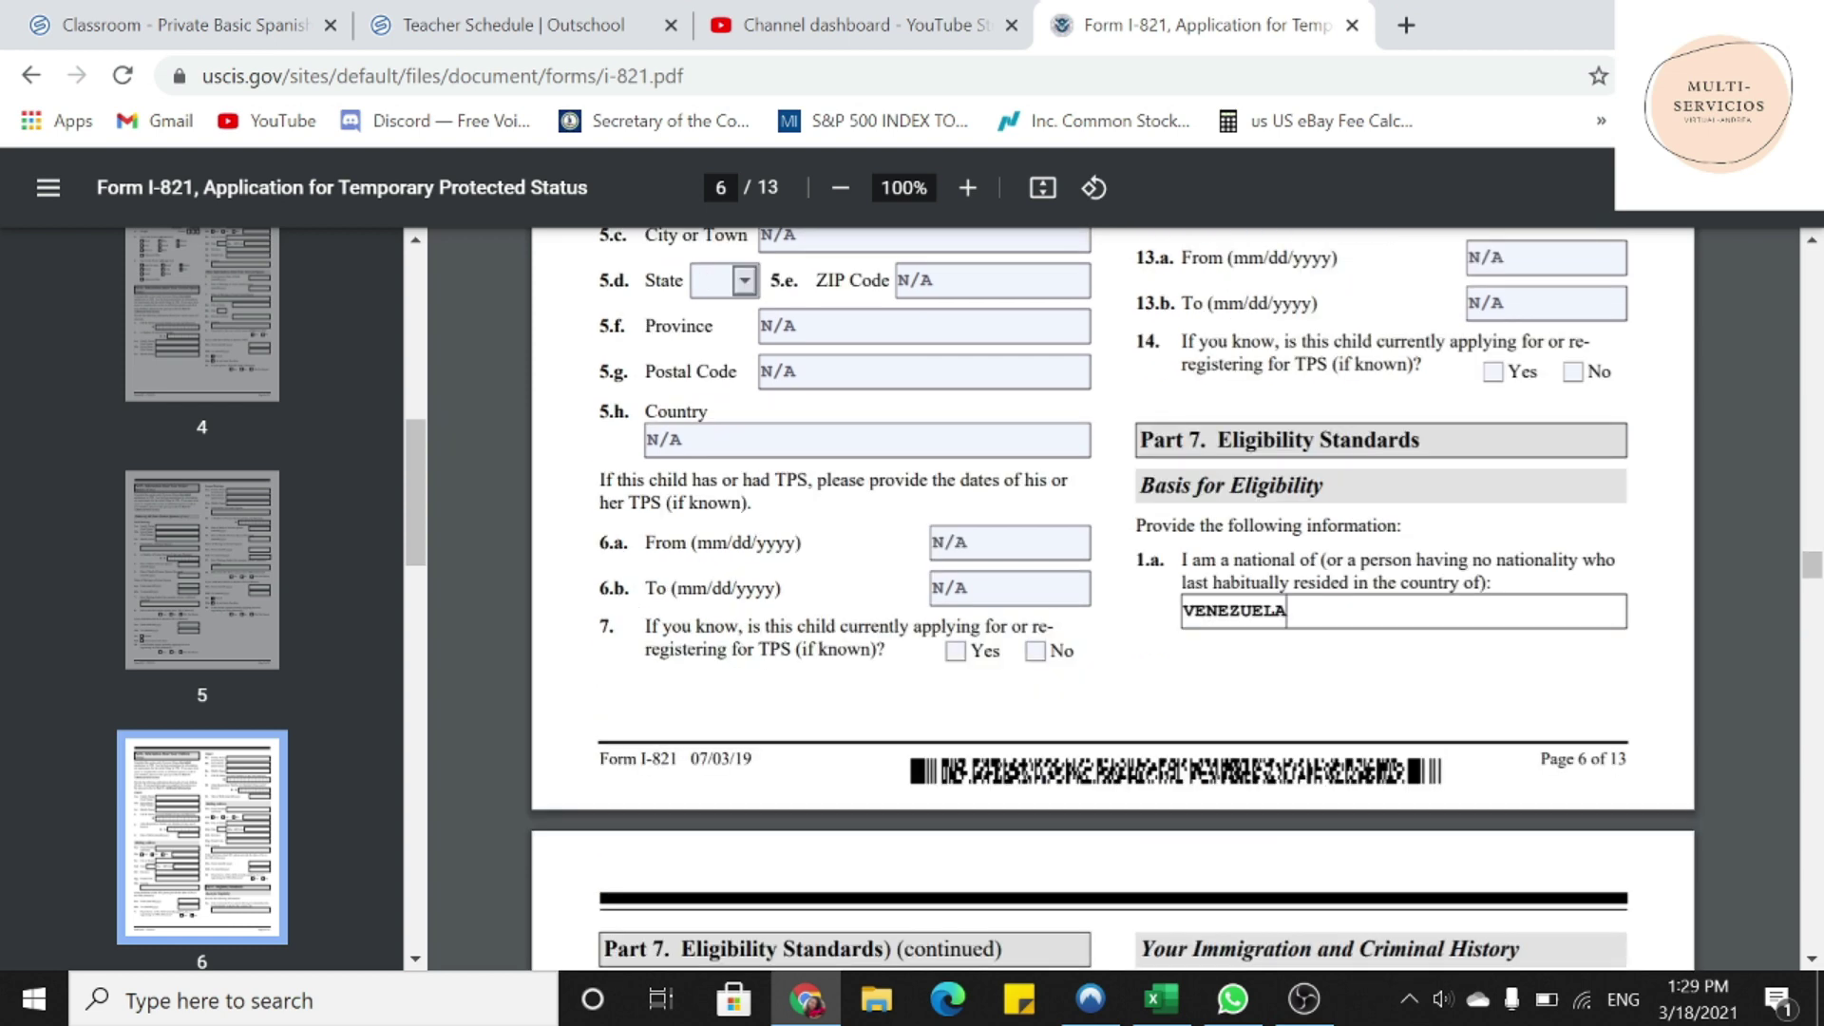
scroll(1111, 598, down, 4)
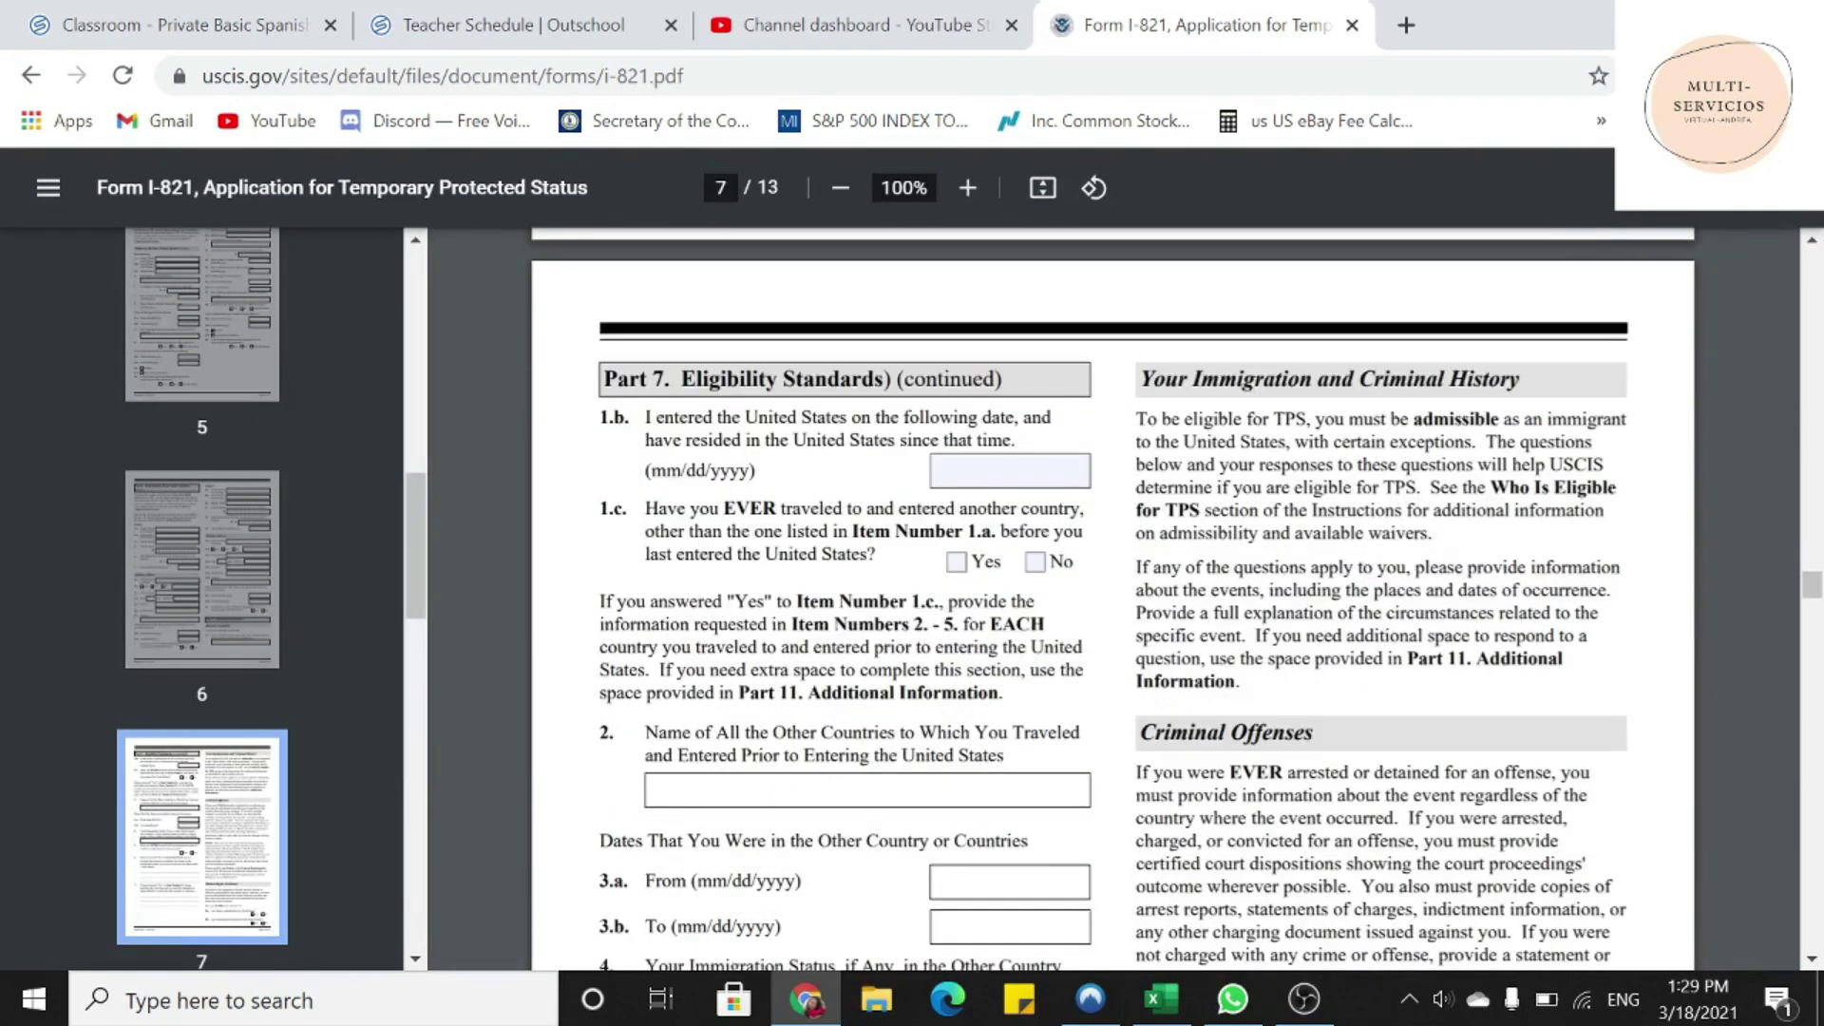
- Enter 01/01/2018 as the US entry date in 1.b and answer Yes to 1.c
drag(645, 416, 1016, 440)
click(936, 471)
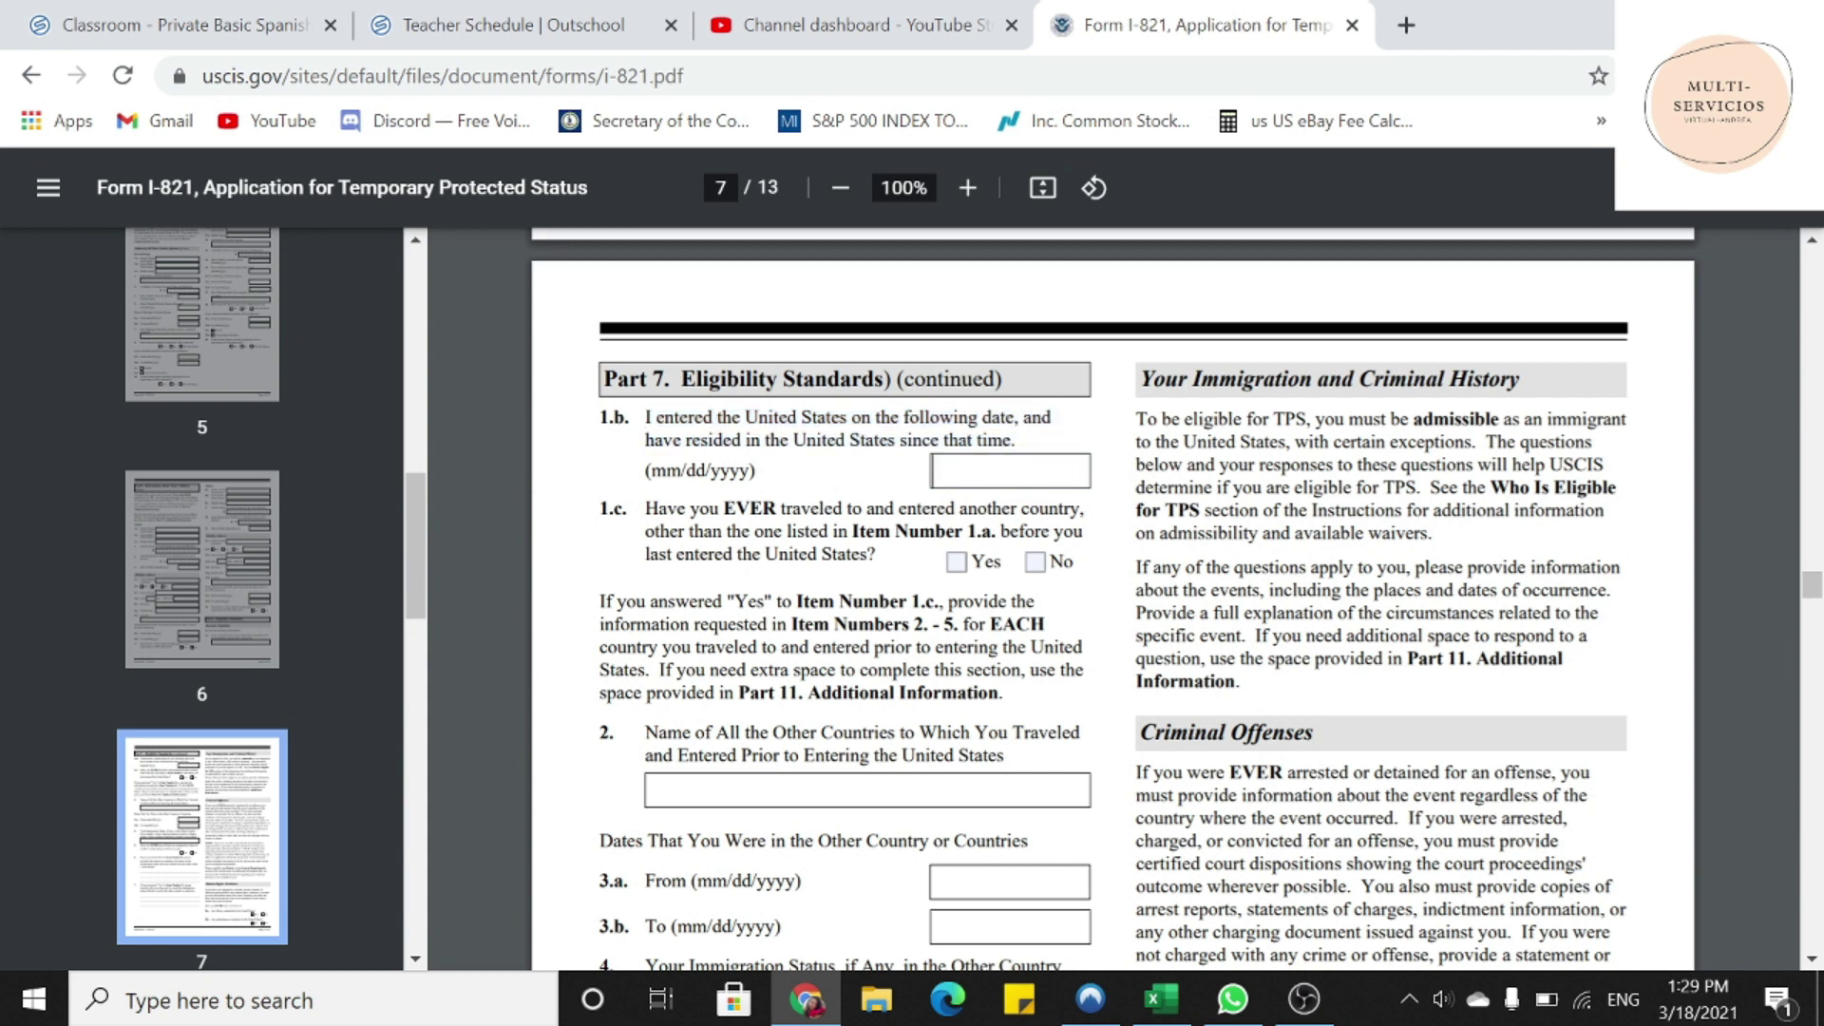
text(01/01/2018)
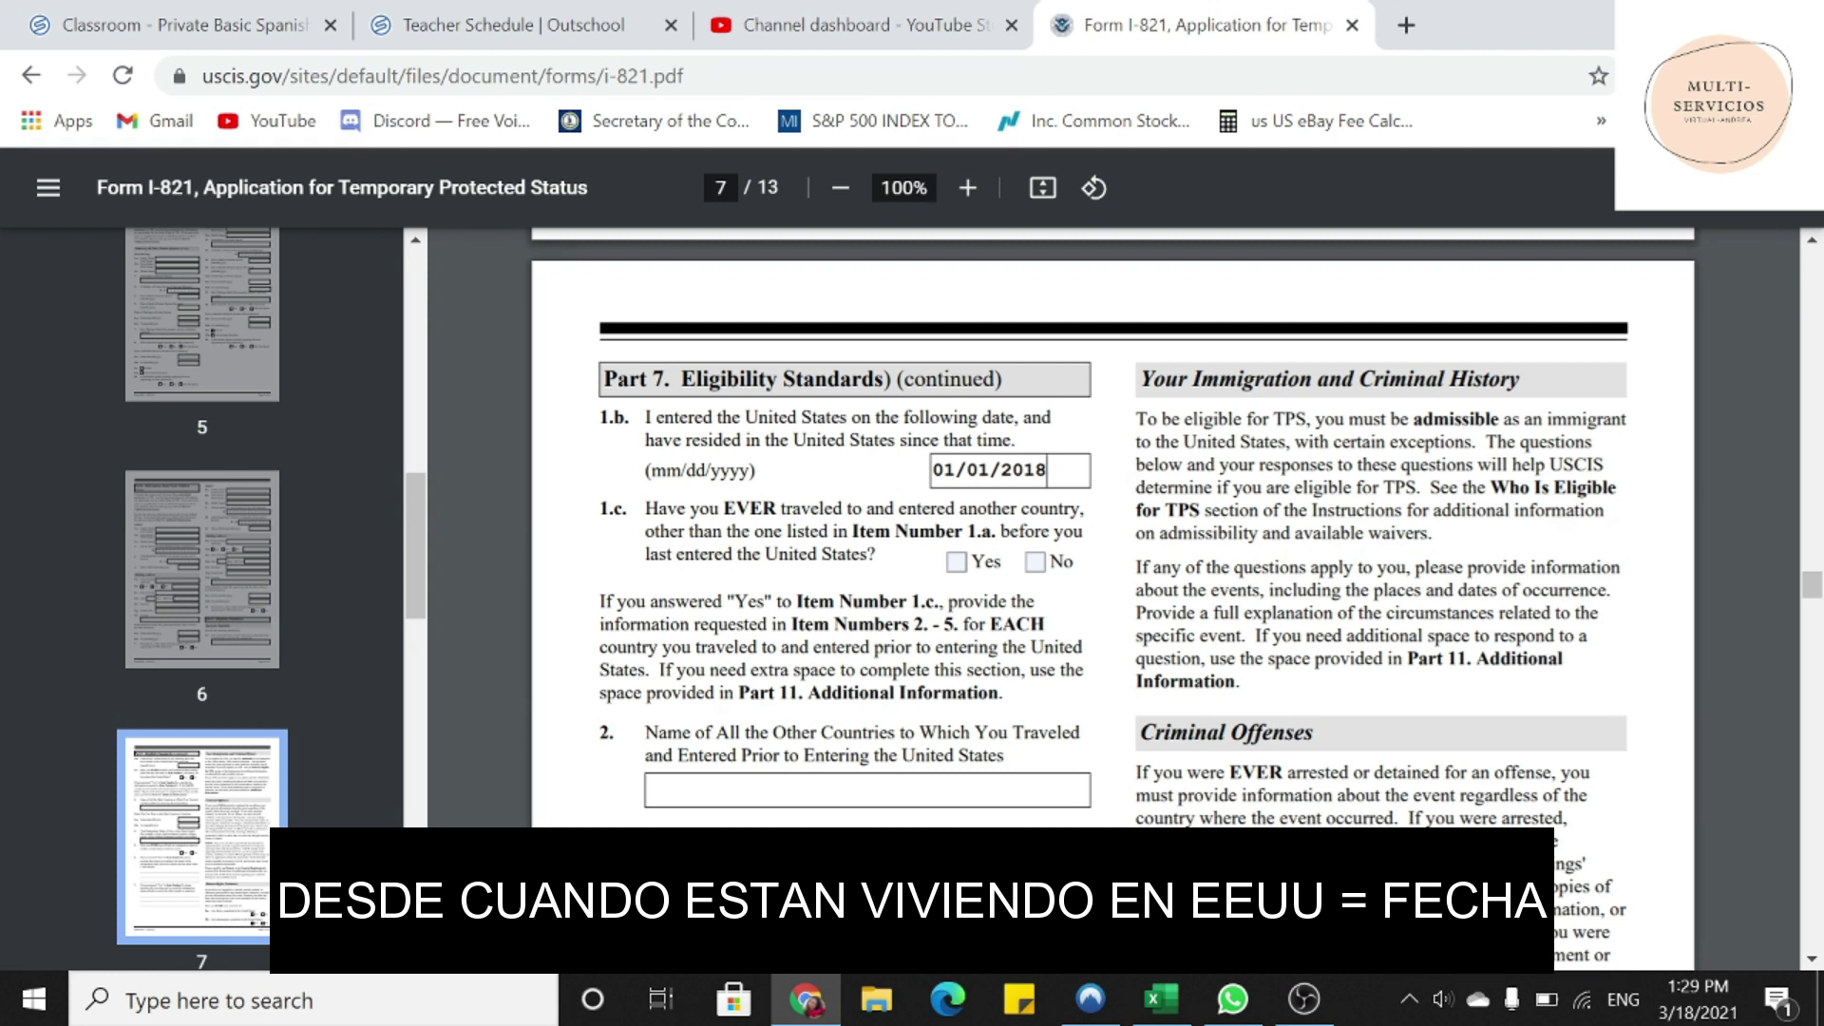
drag(645, 509, 975, 531)
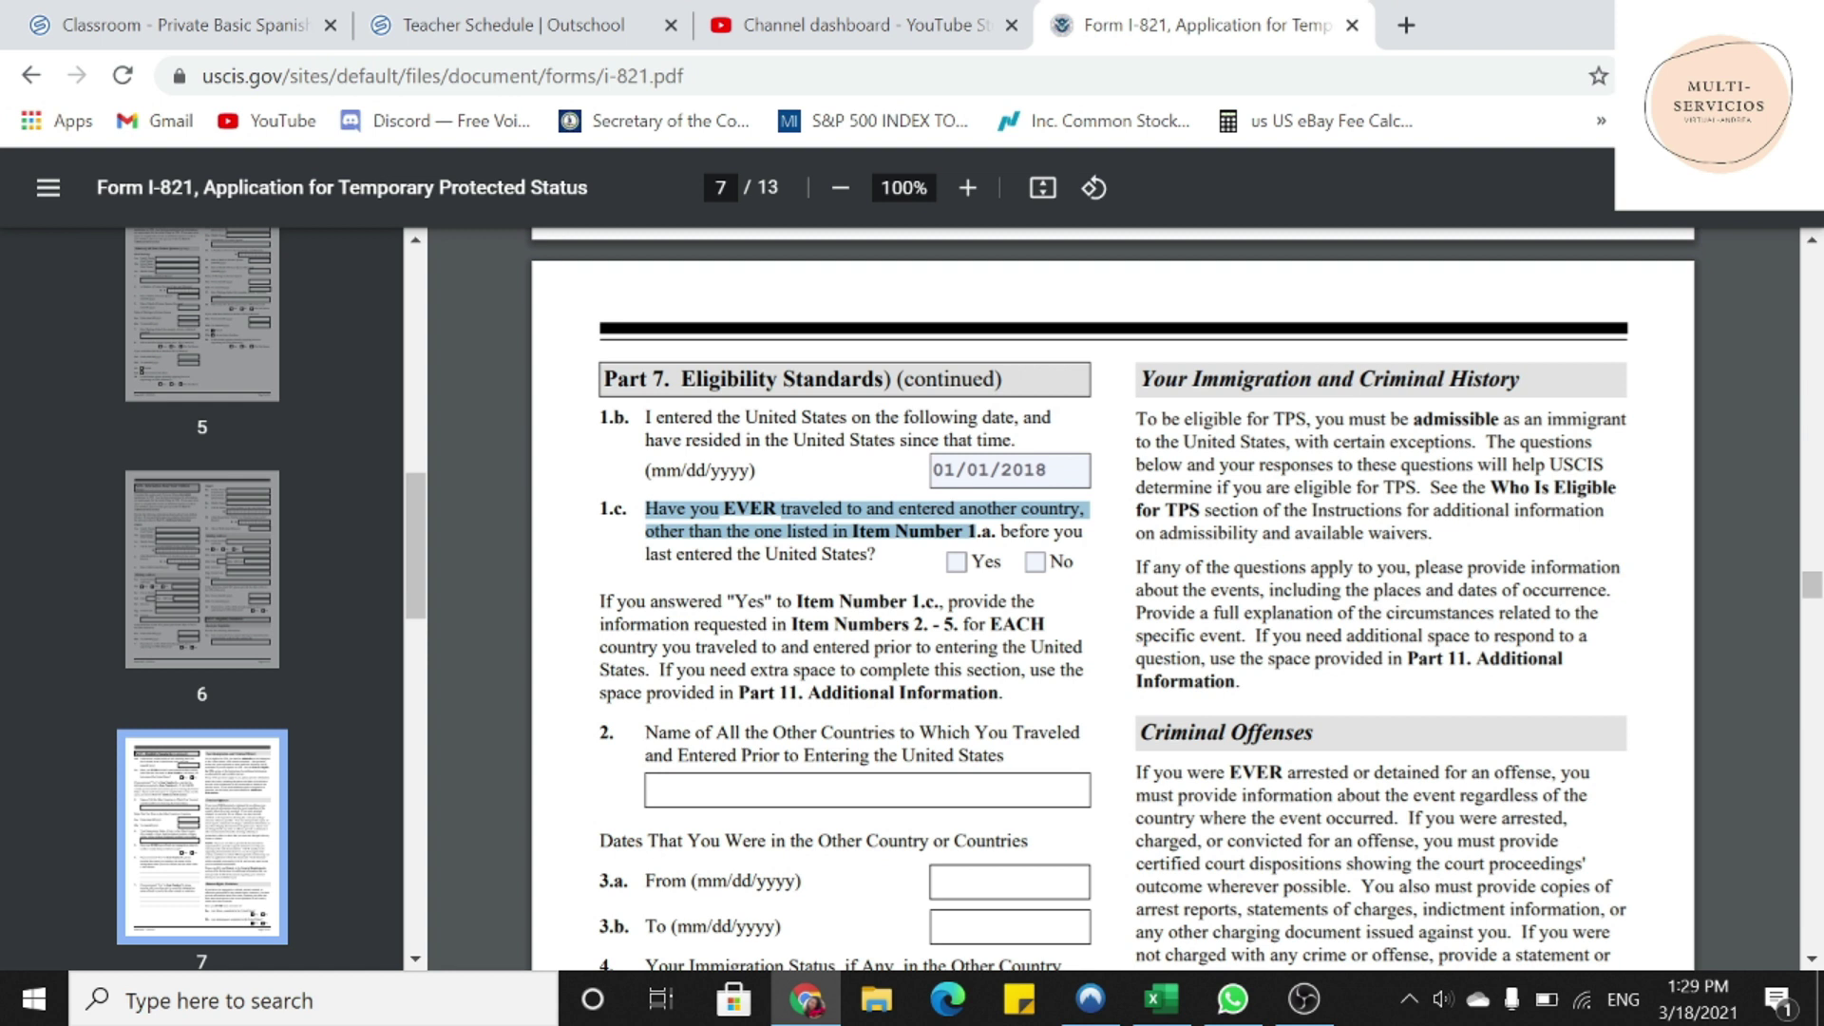
drag(975, 531, 875, 554)
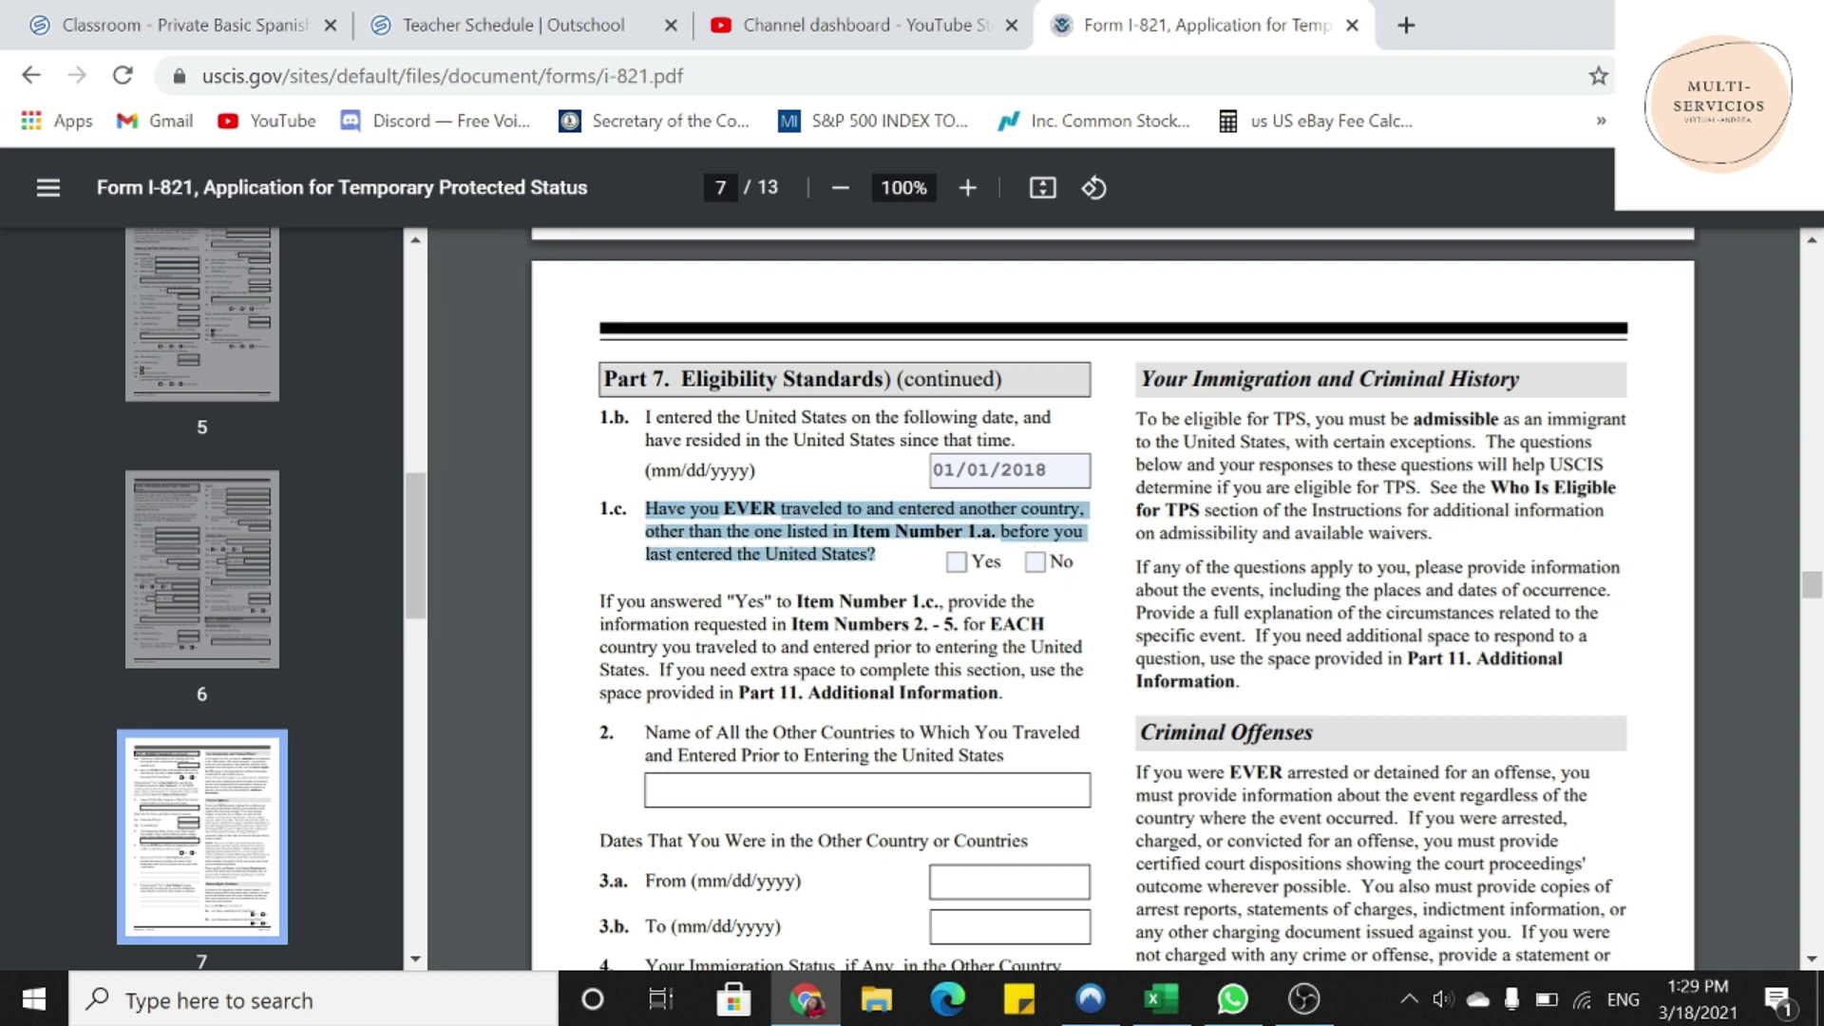
click(956, 561)
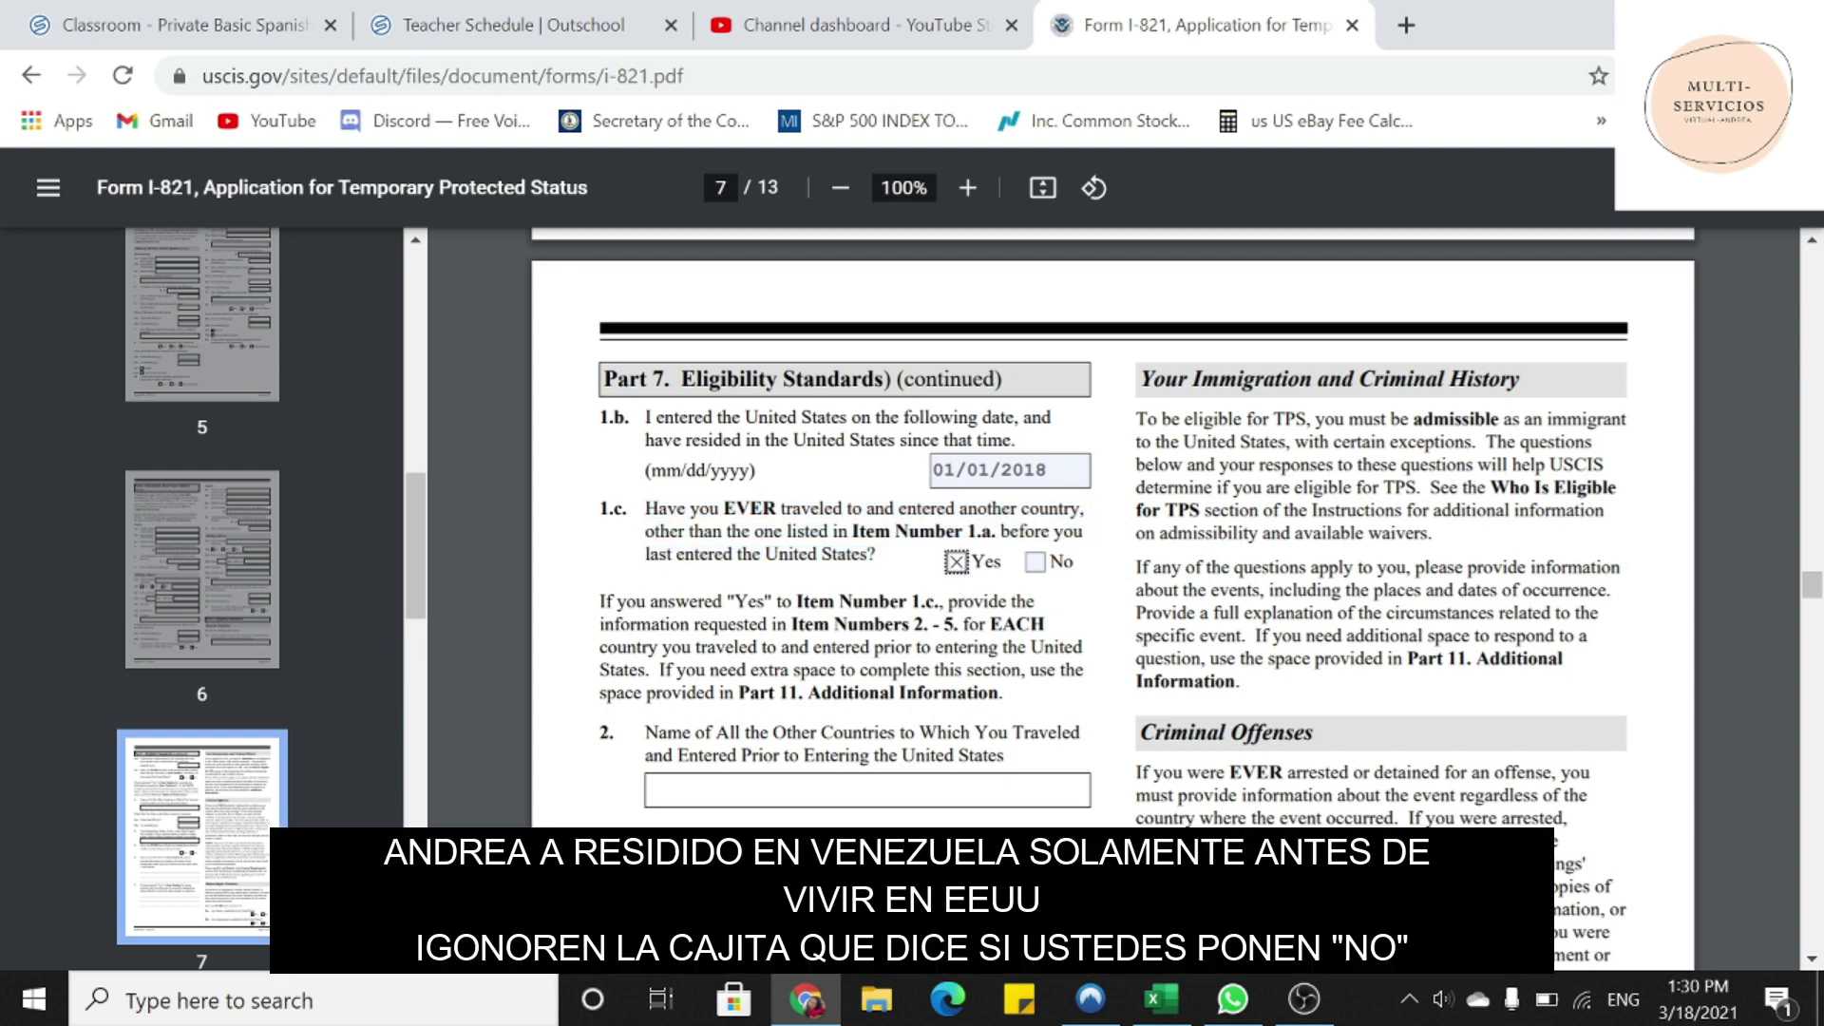
drag(599, 602, 1044, 625)
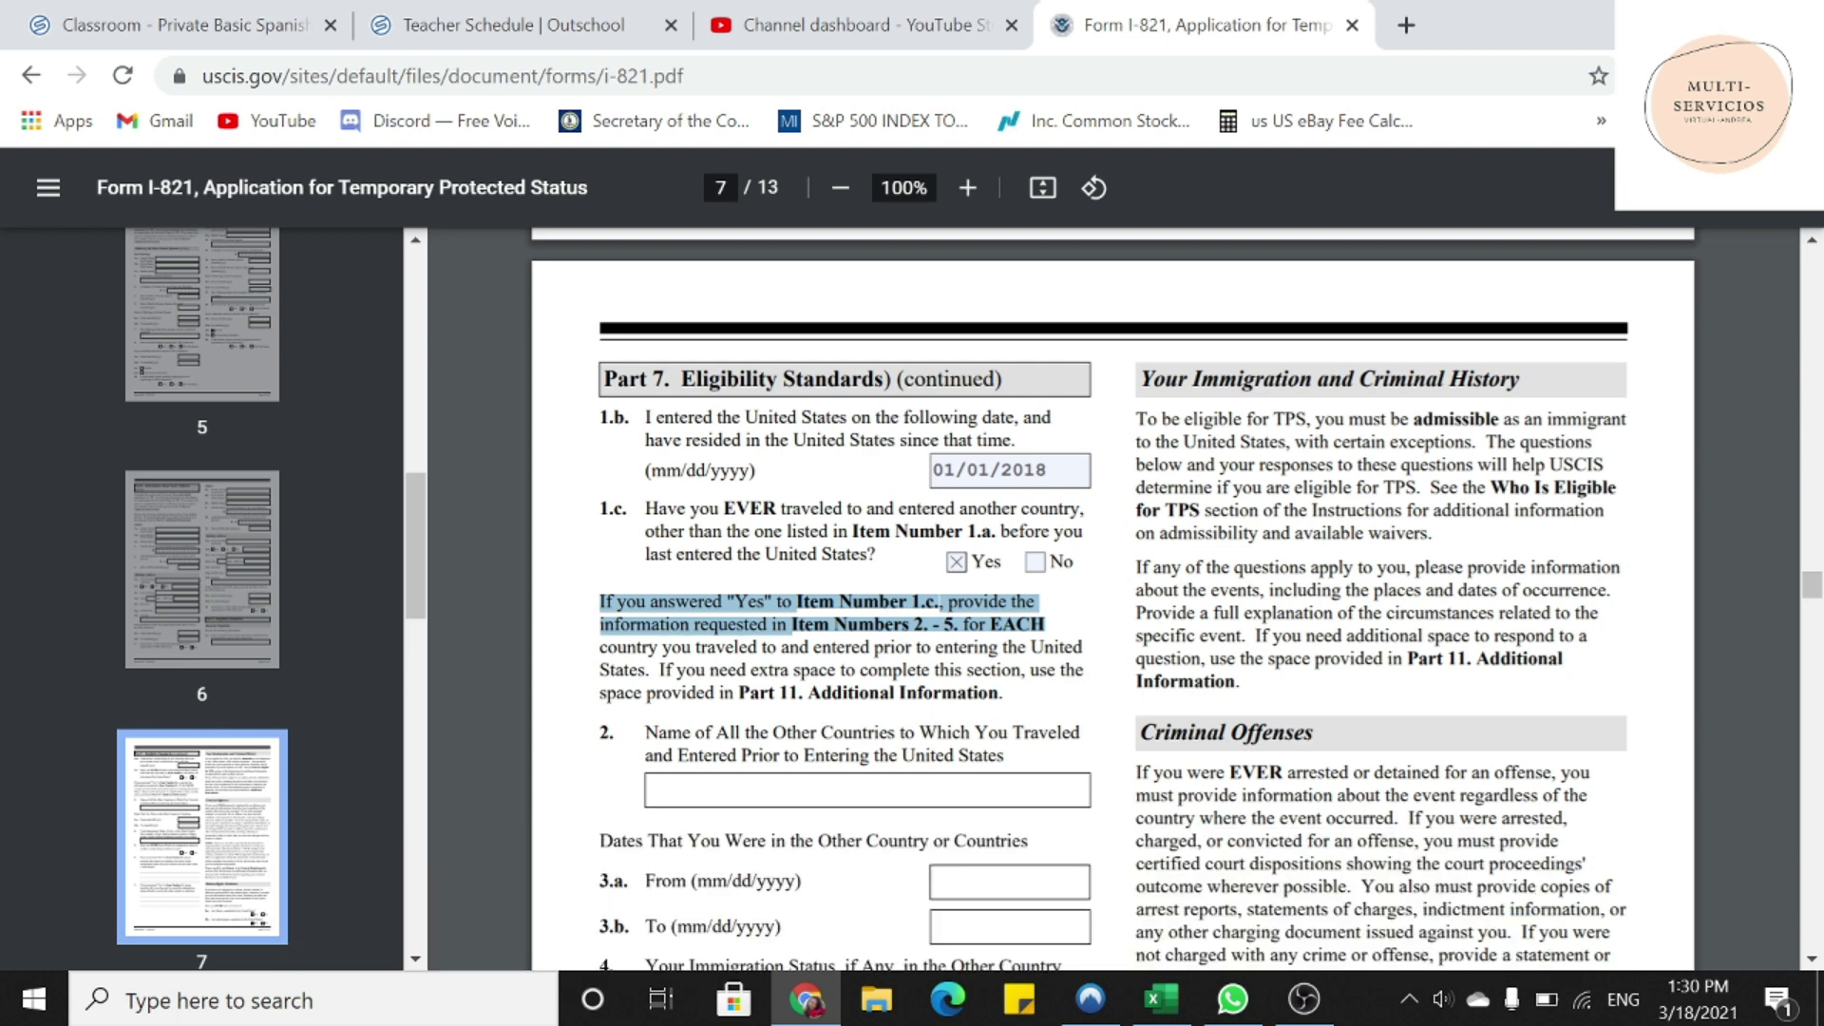
scroll(1112, 599, down, 3)
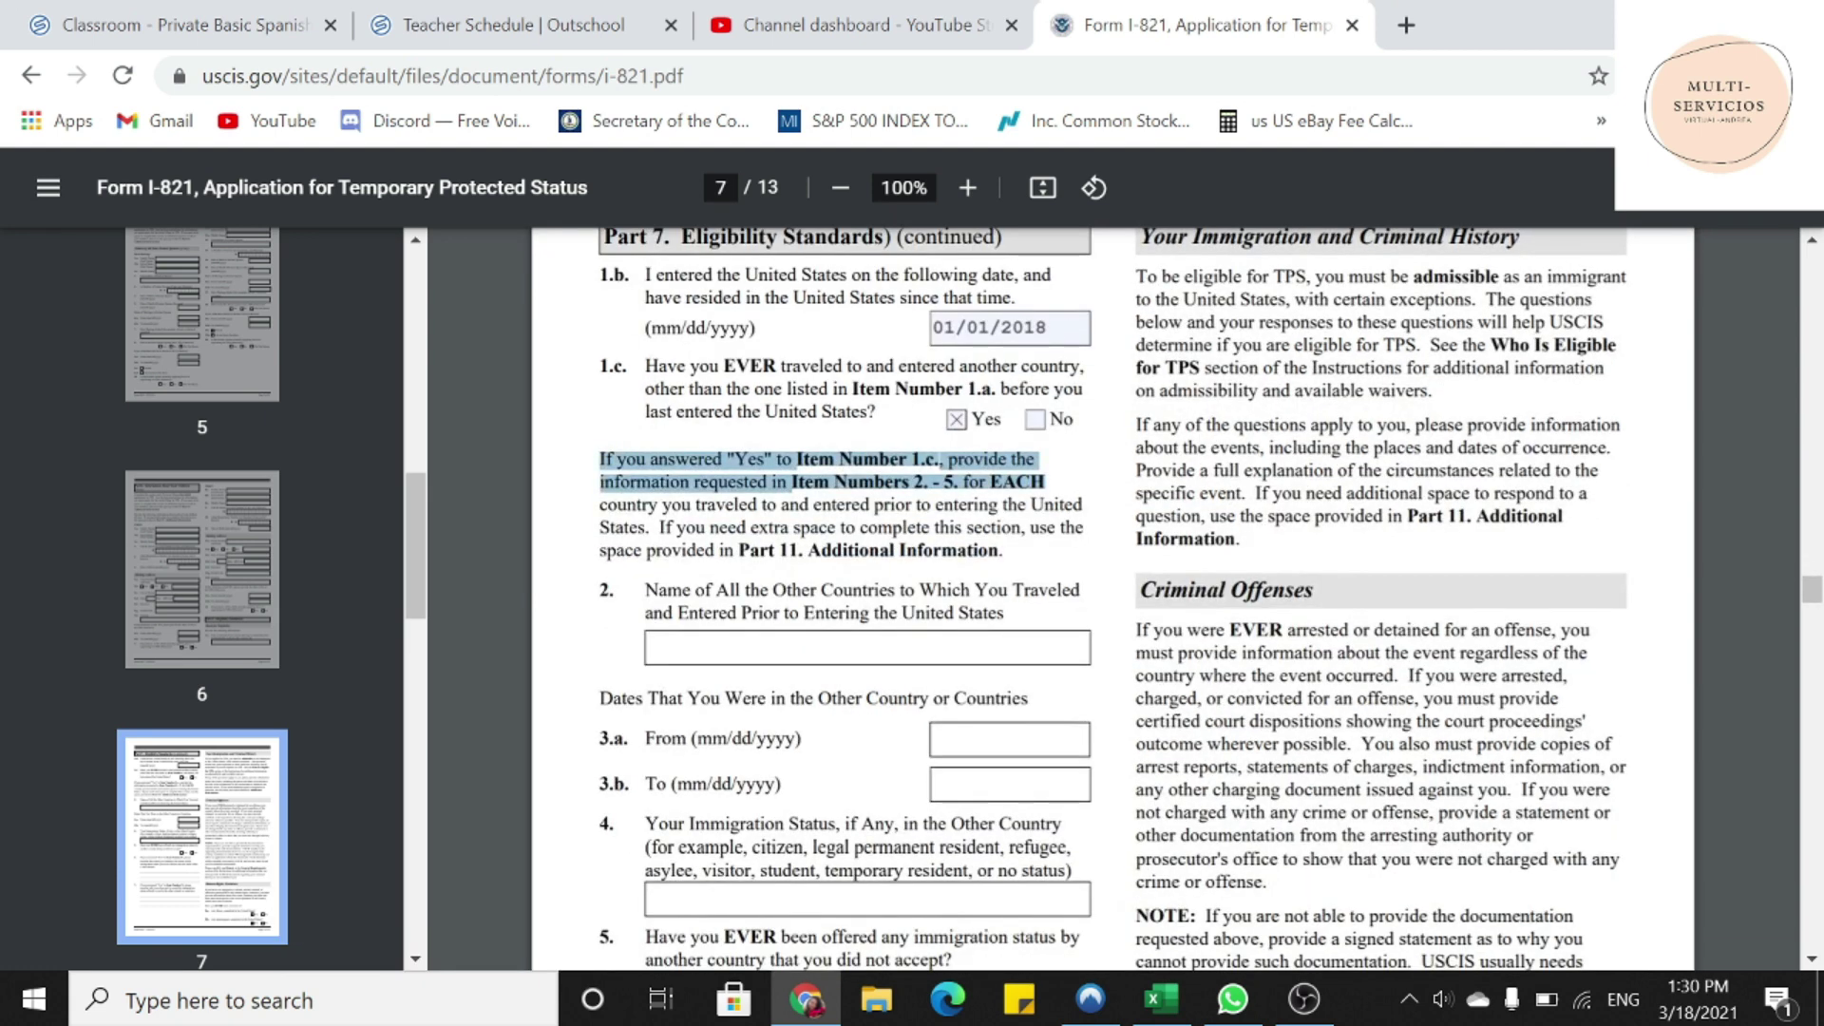
drag(645, 591, 1003, 615)
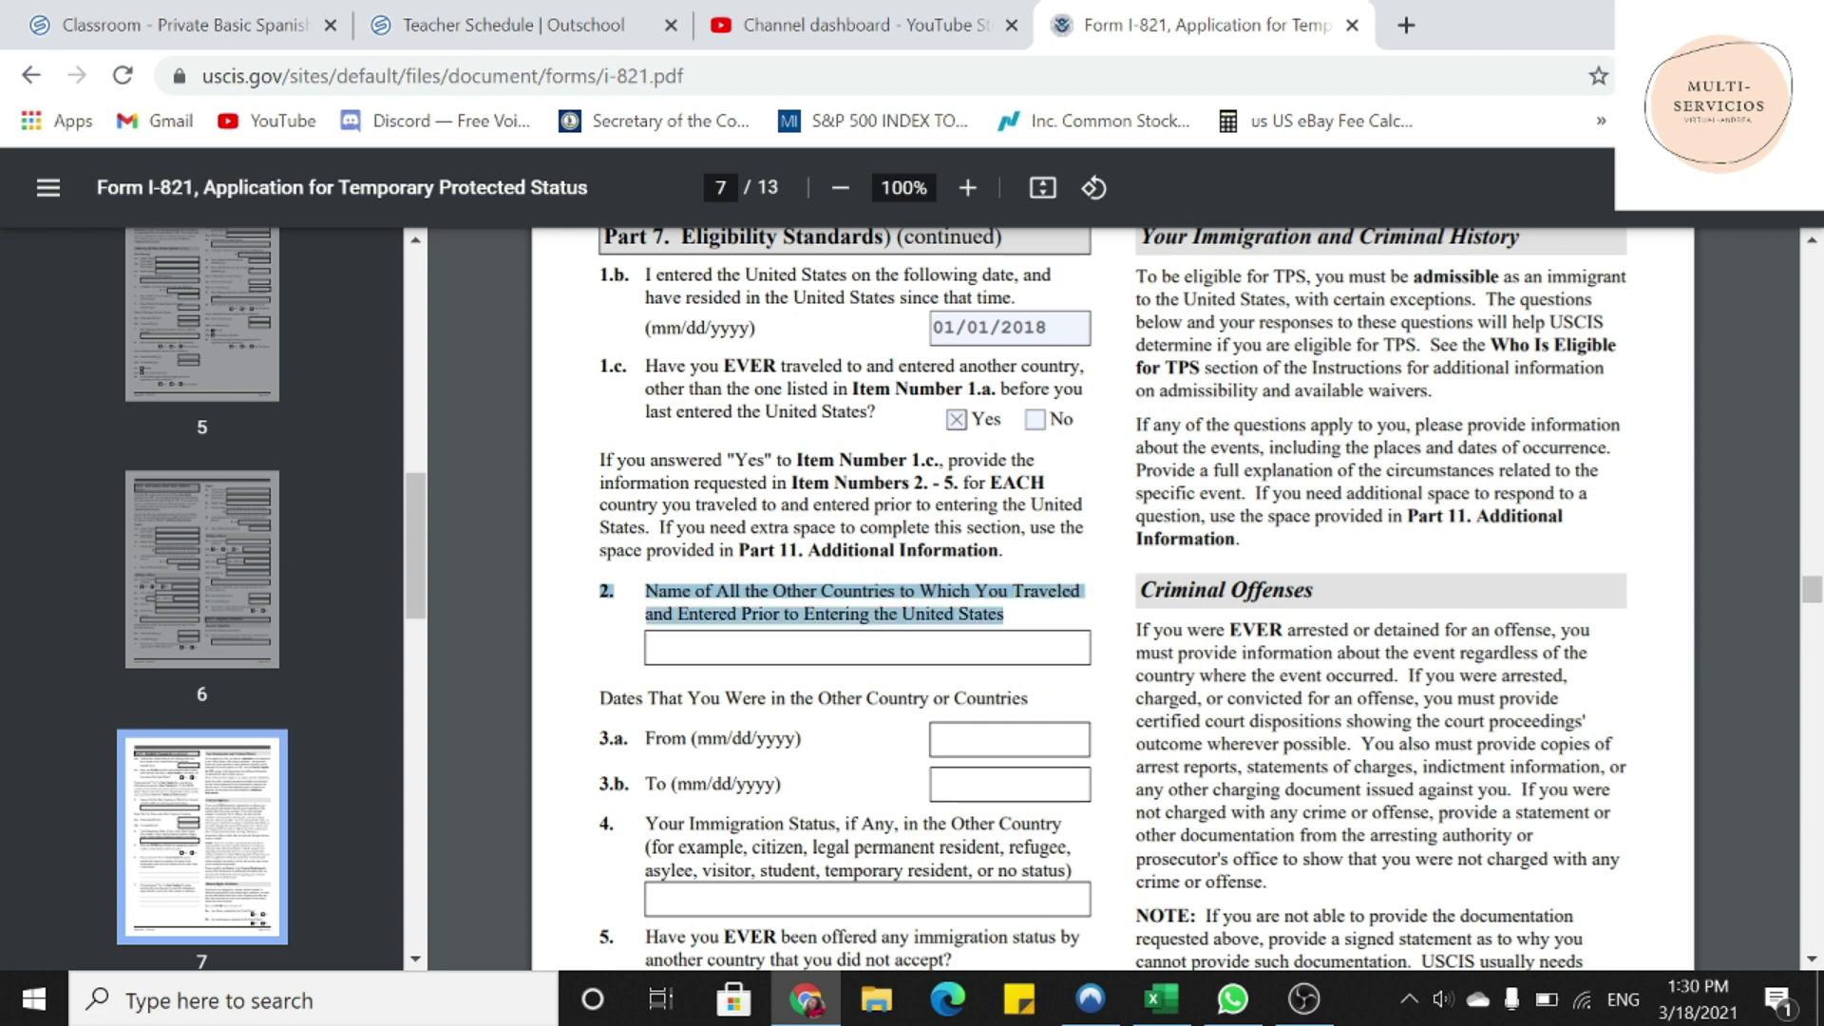
scroll(1112, 599, down, 3)
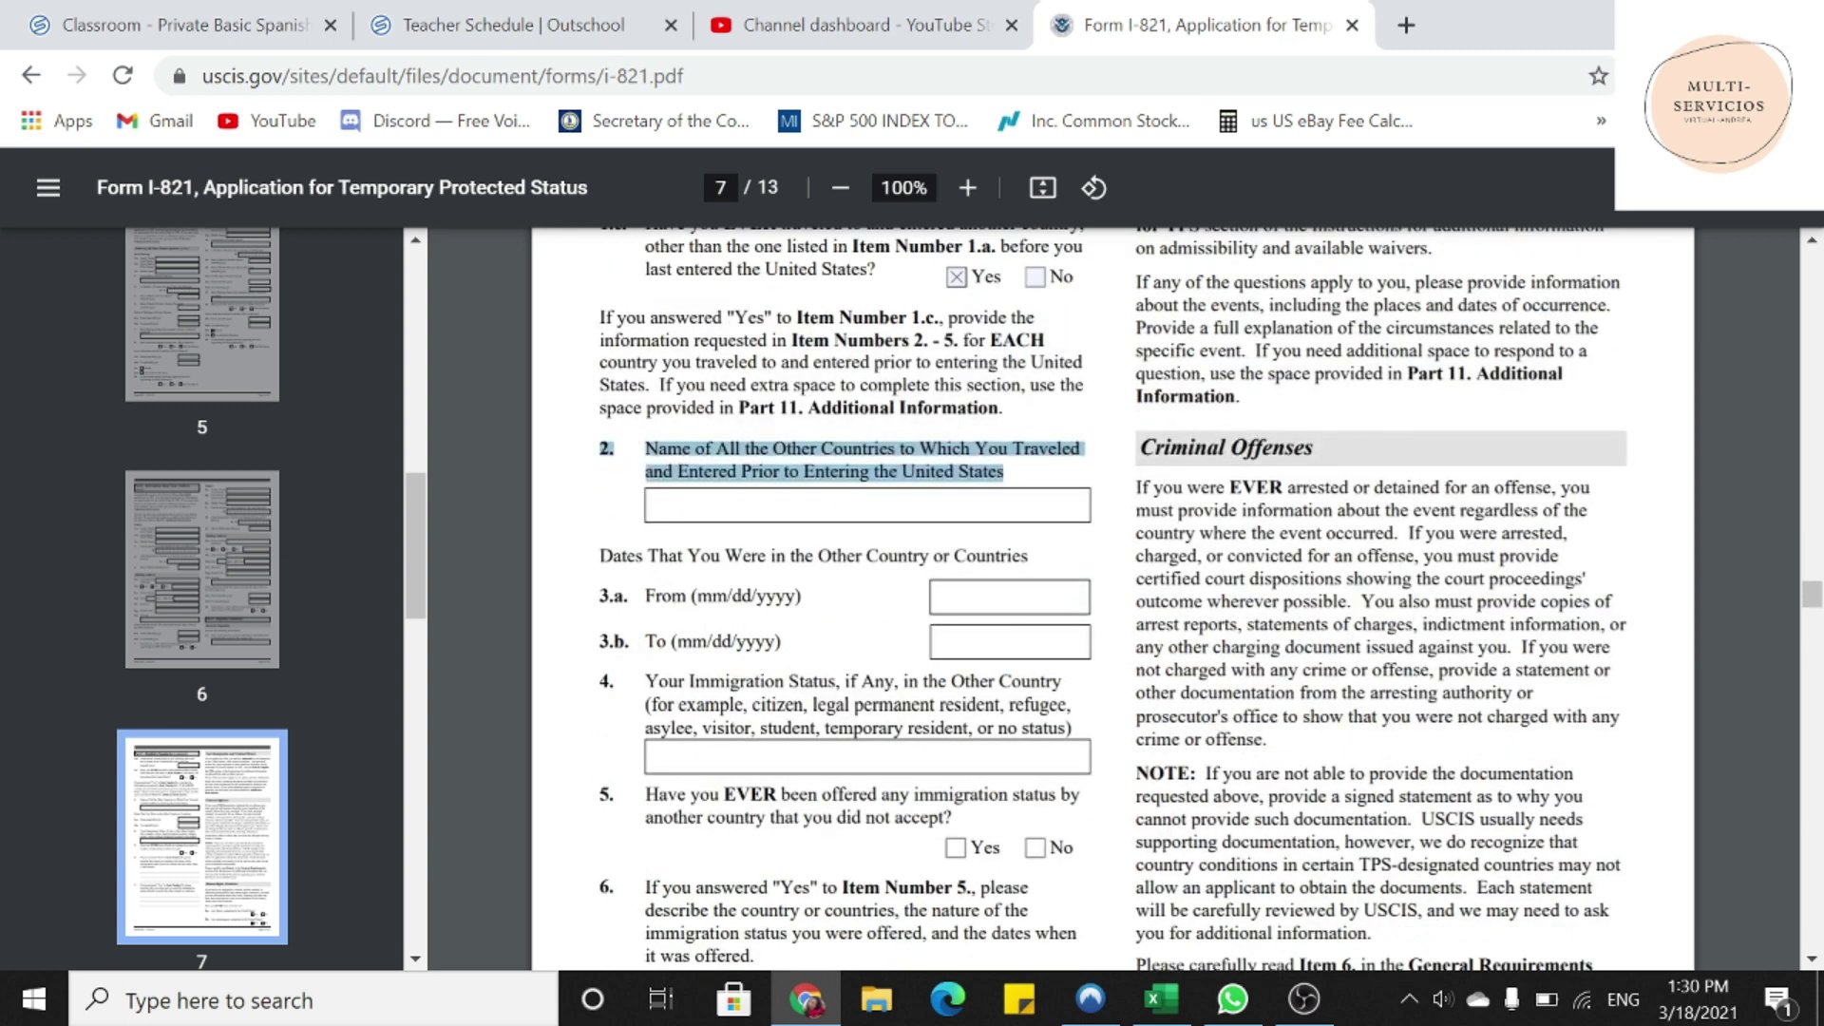
drag(600, 557, 1029, 559)
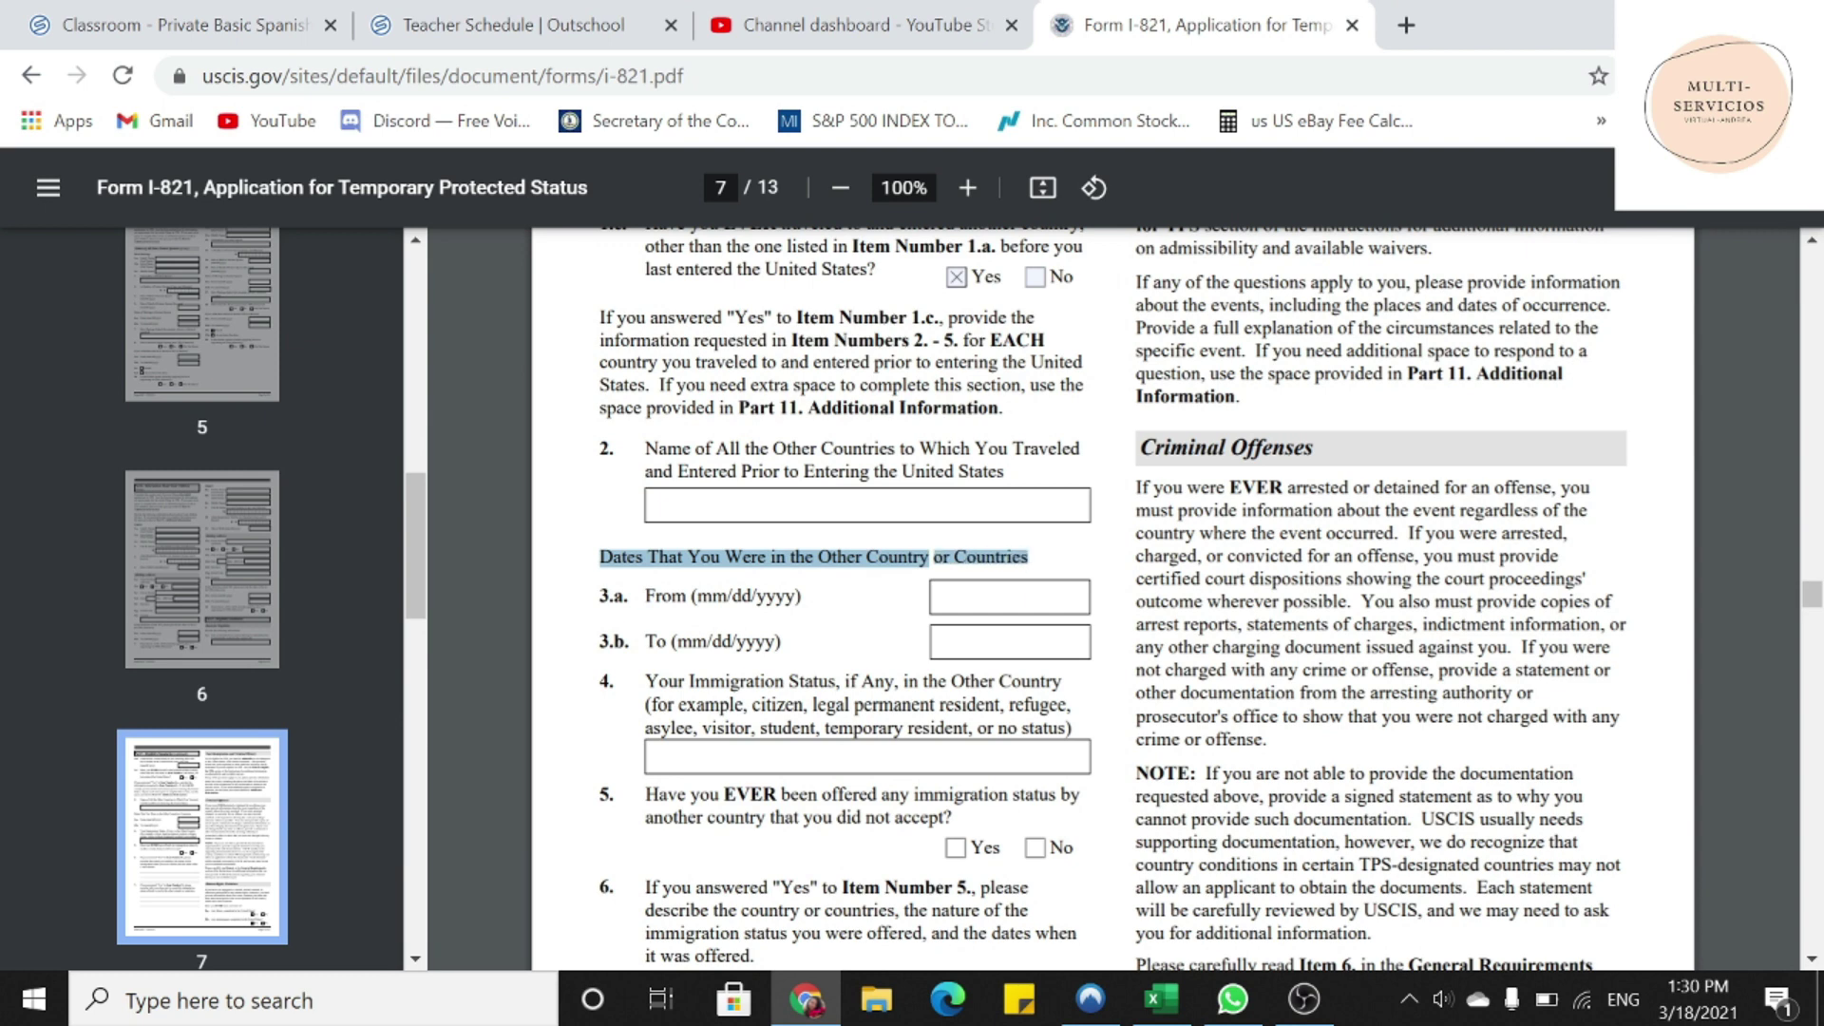
drag(740, 408, 1001, 409)
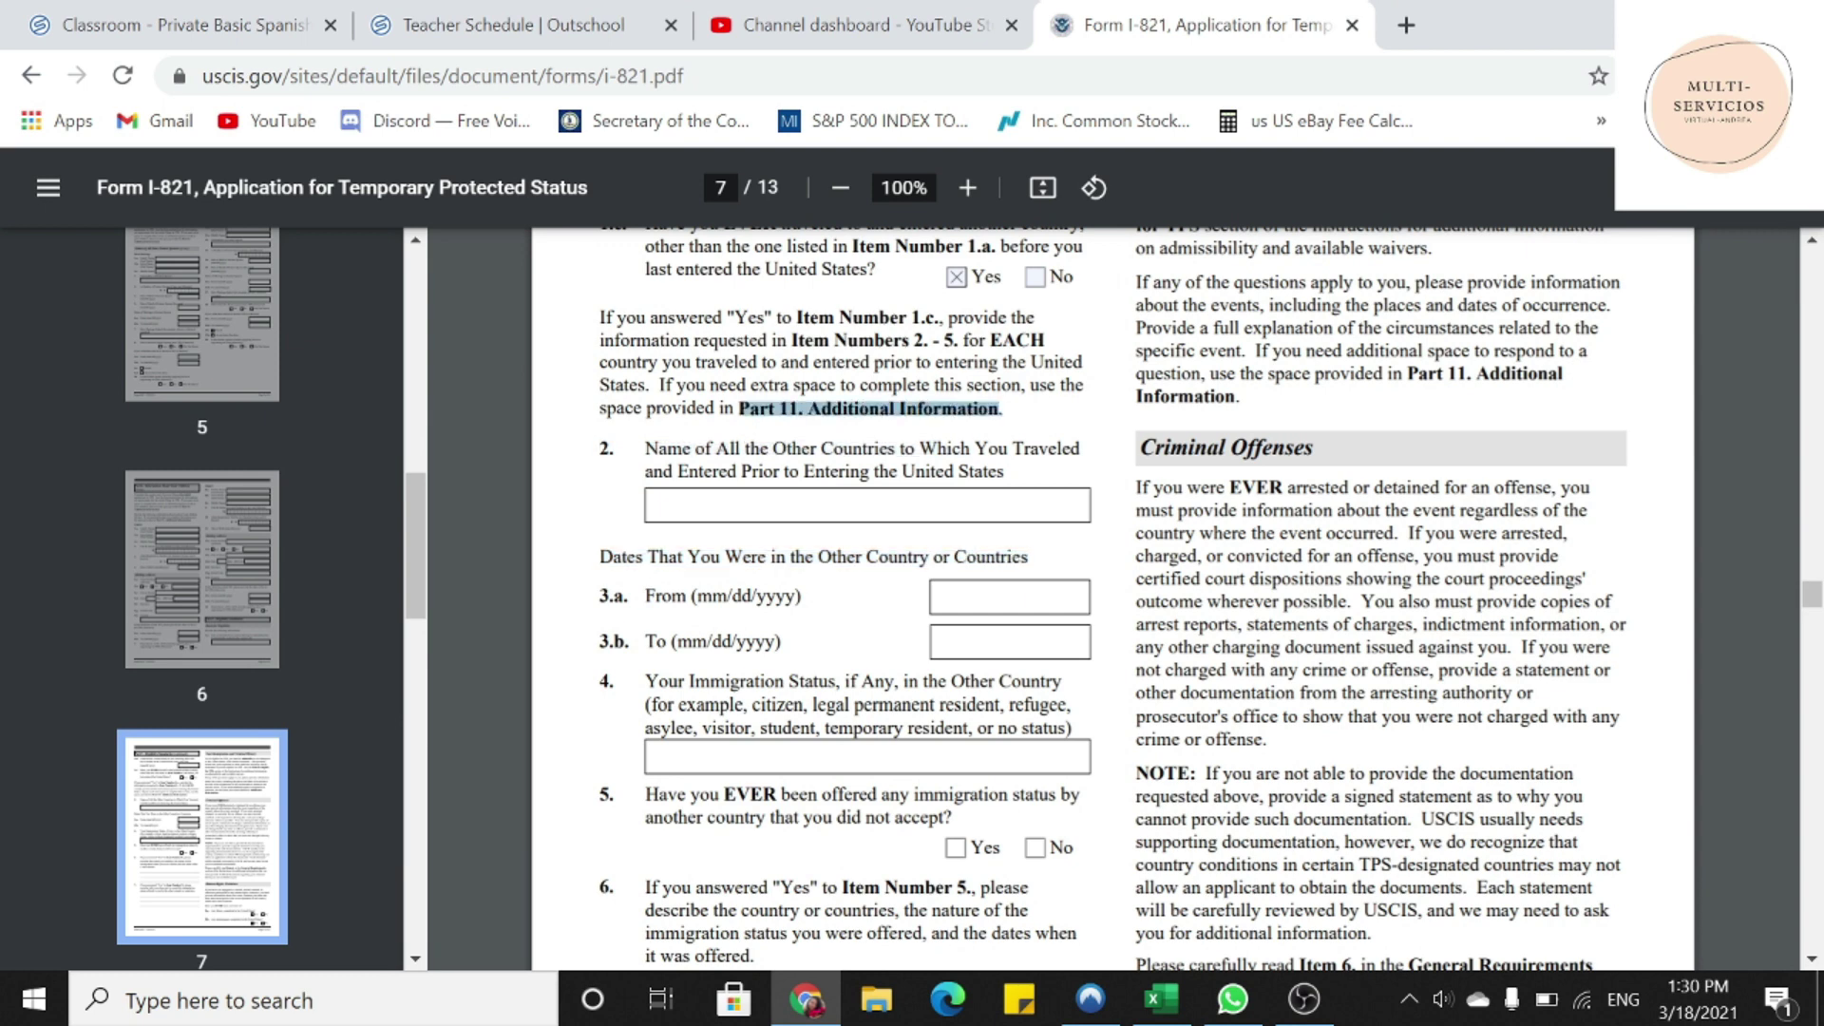
scroll(859, 607, down, 3)
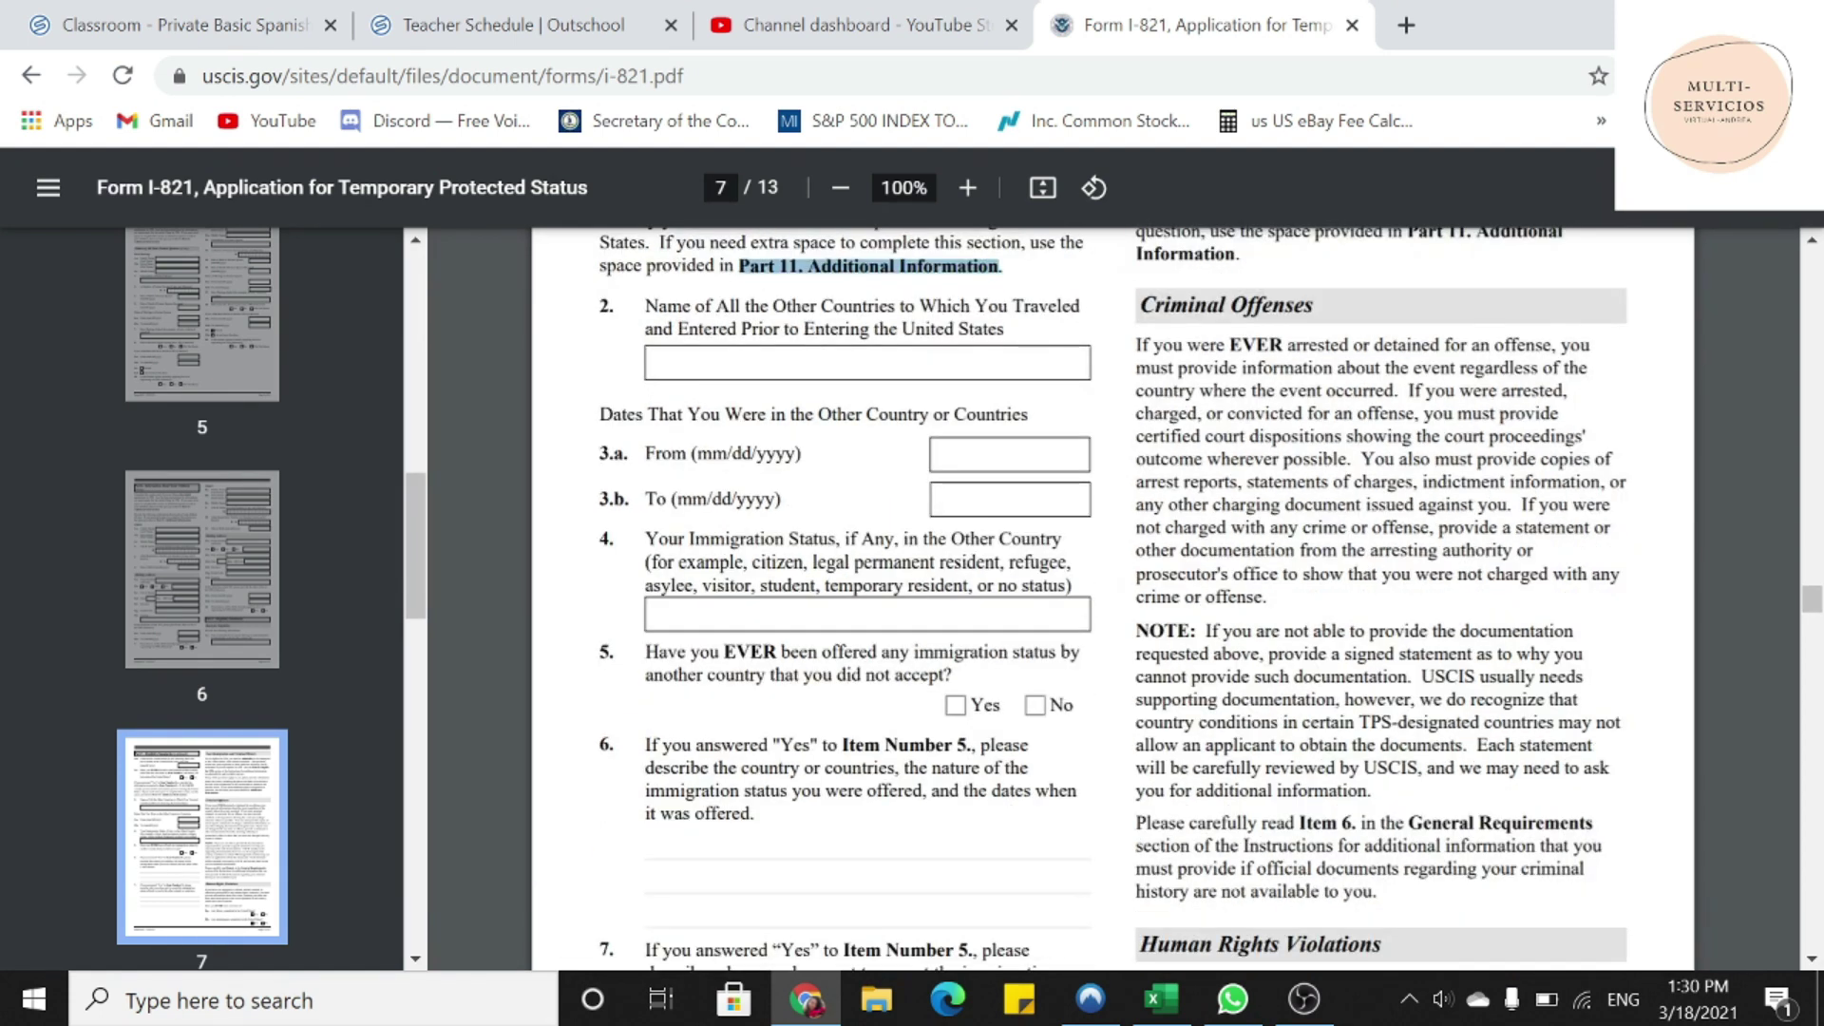
drag(645, 653, 952, 676)
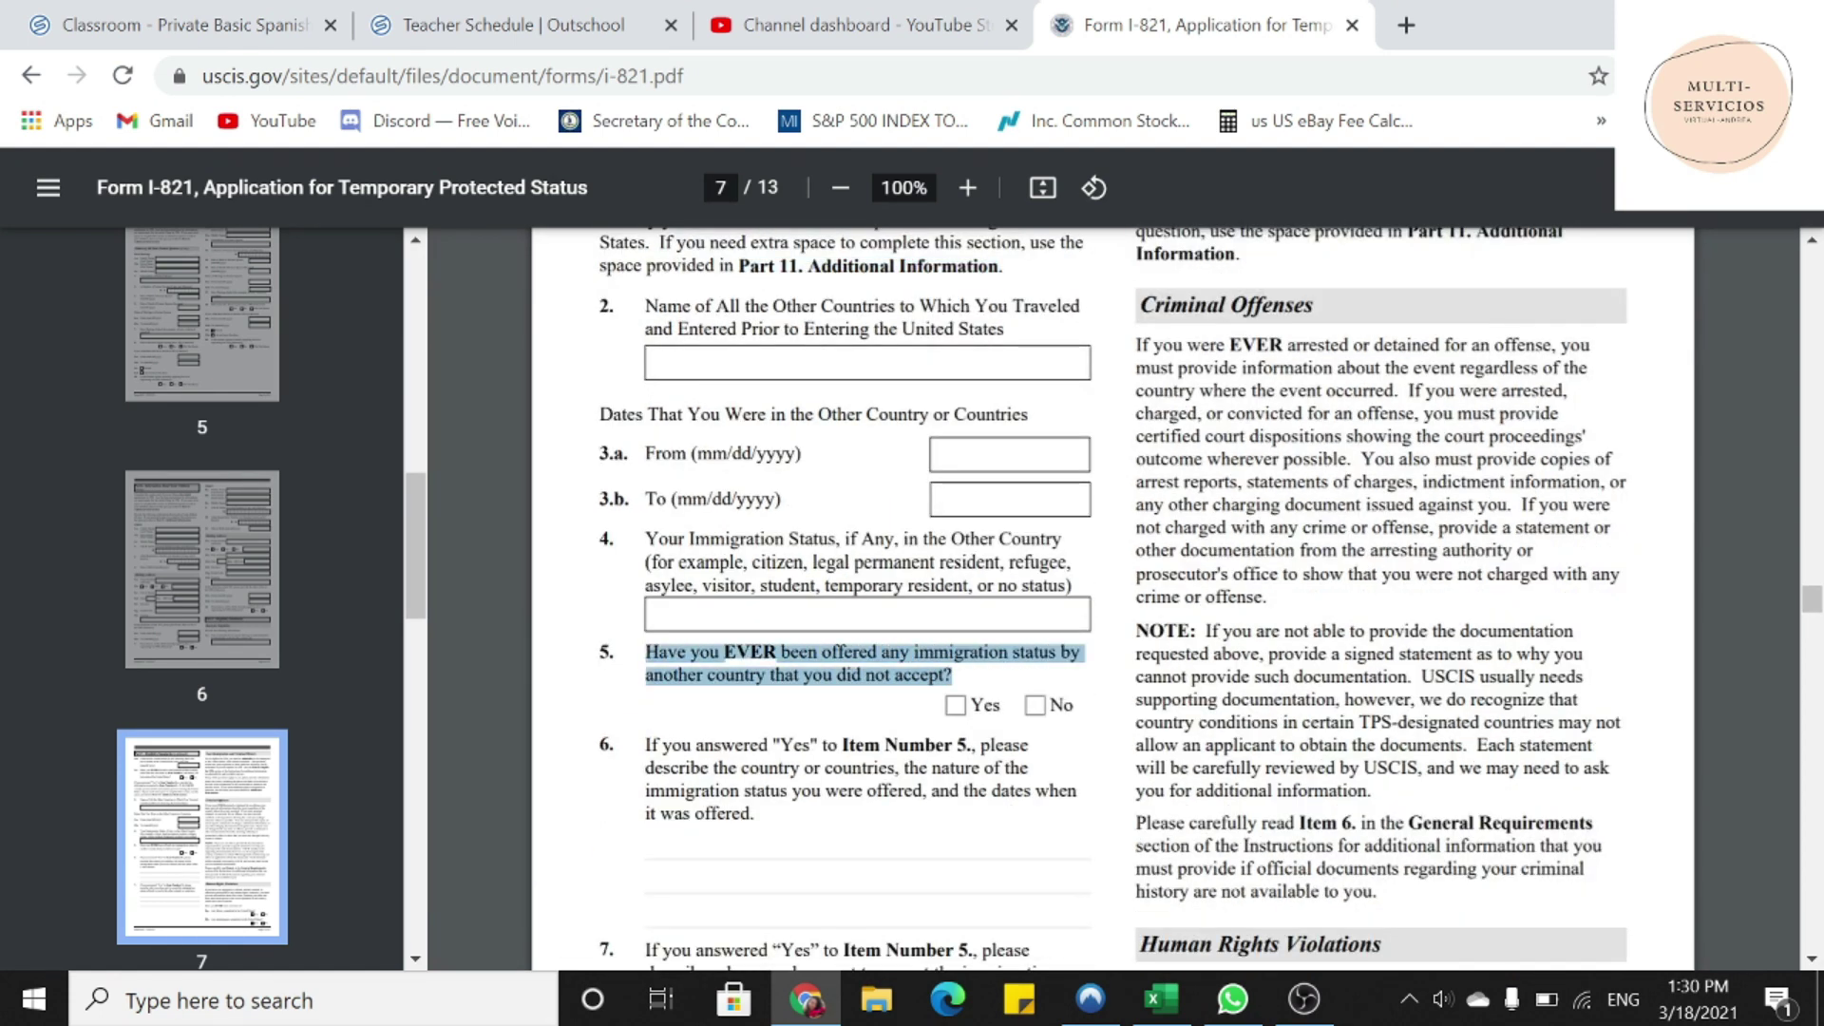
click(1038, 722)
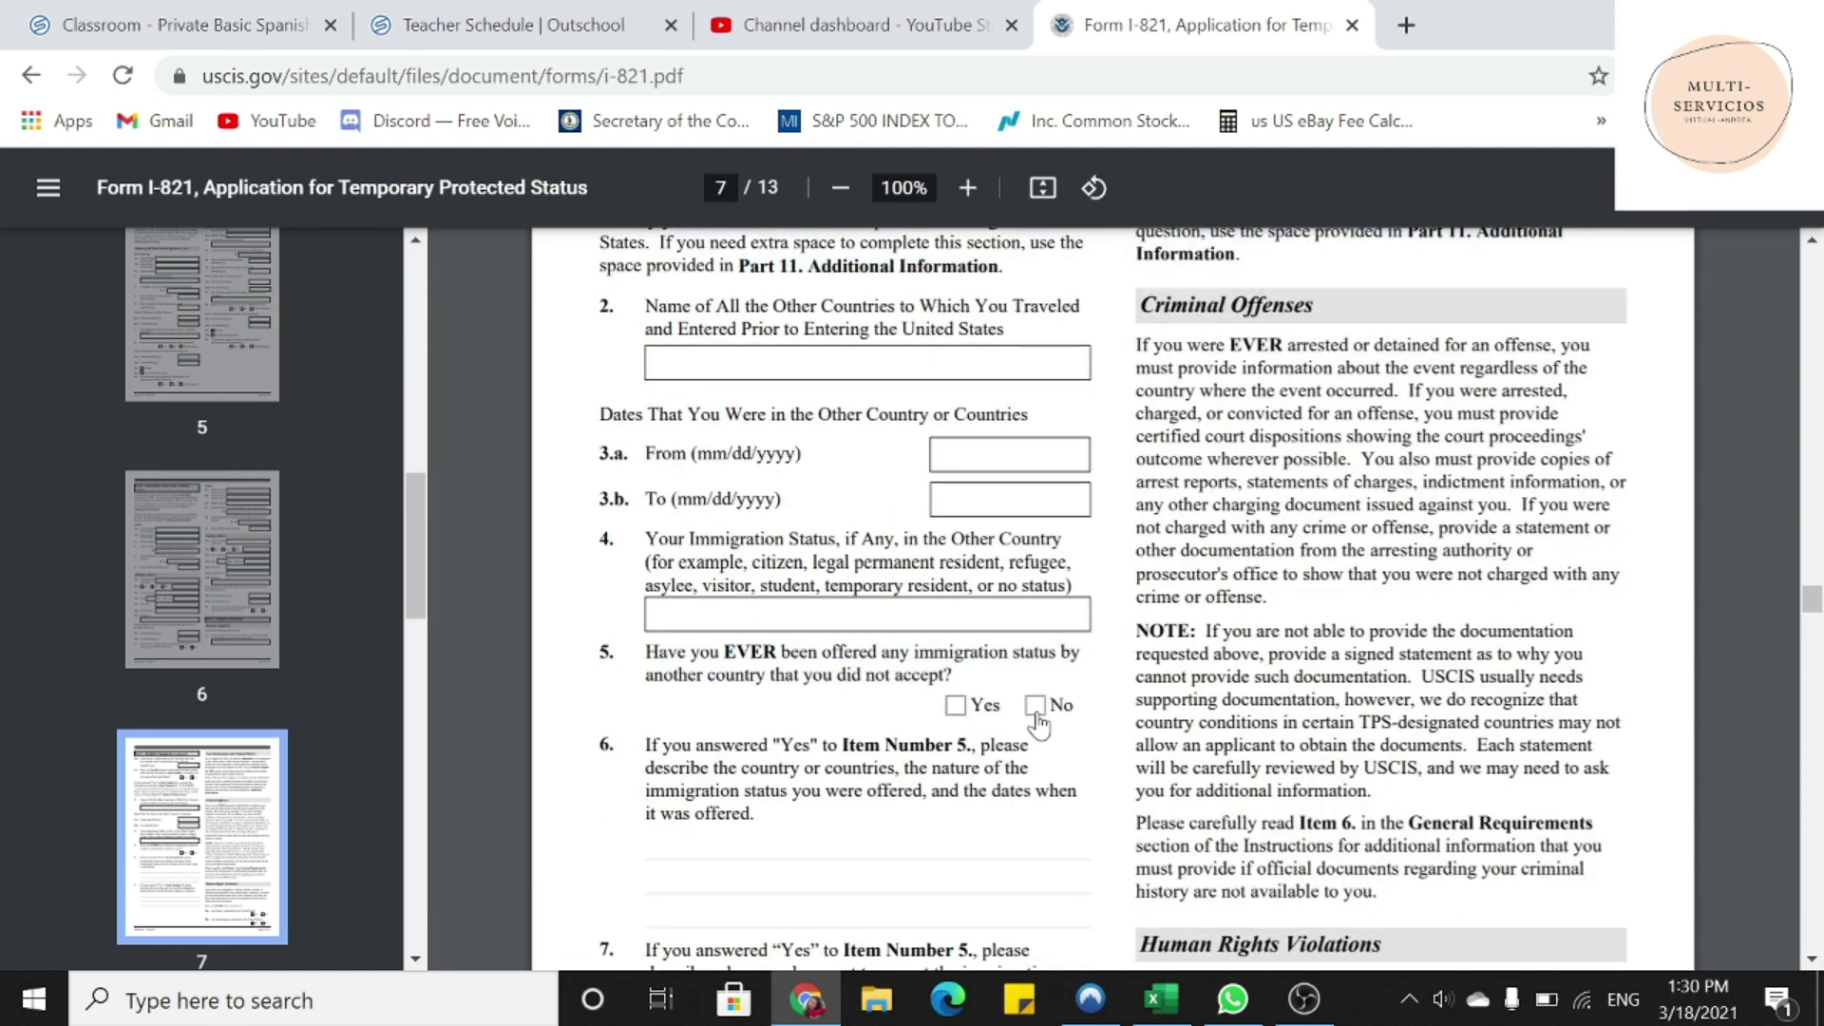
scroll(1040, 665, down, 3)
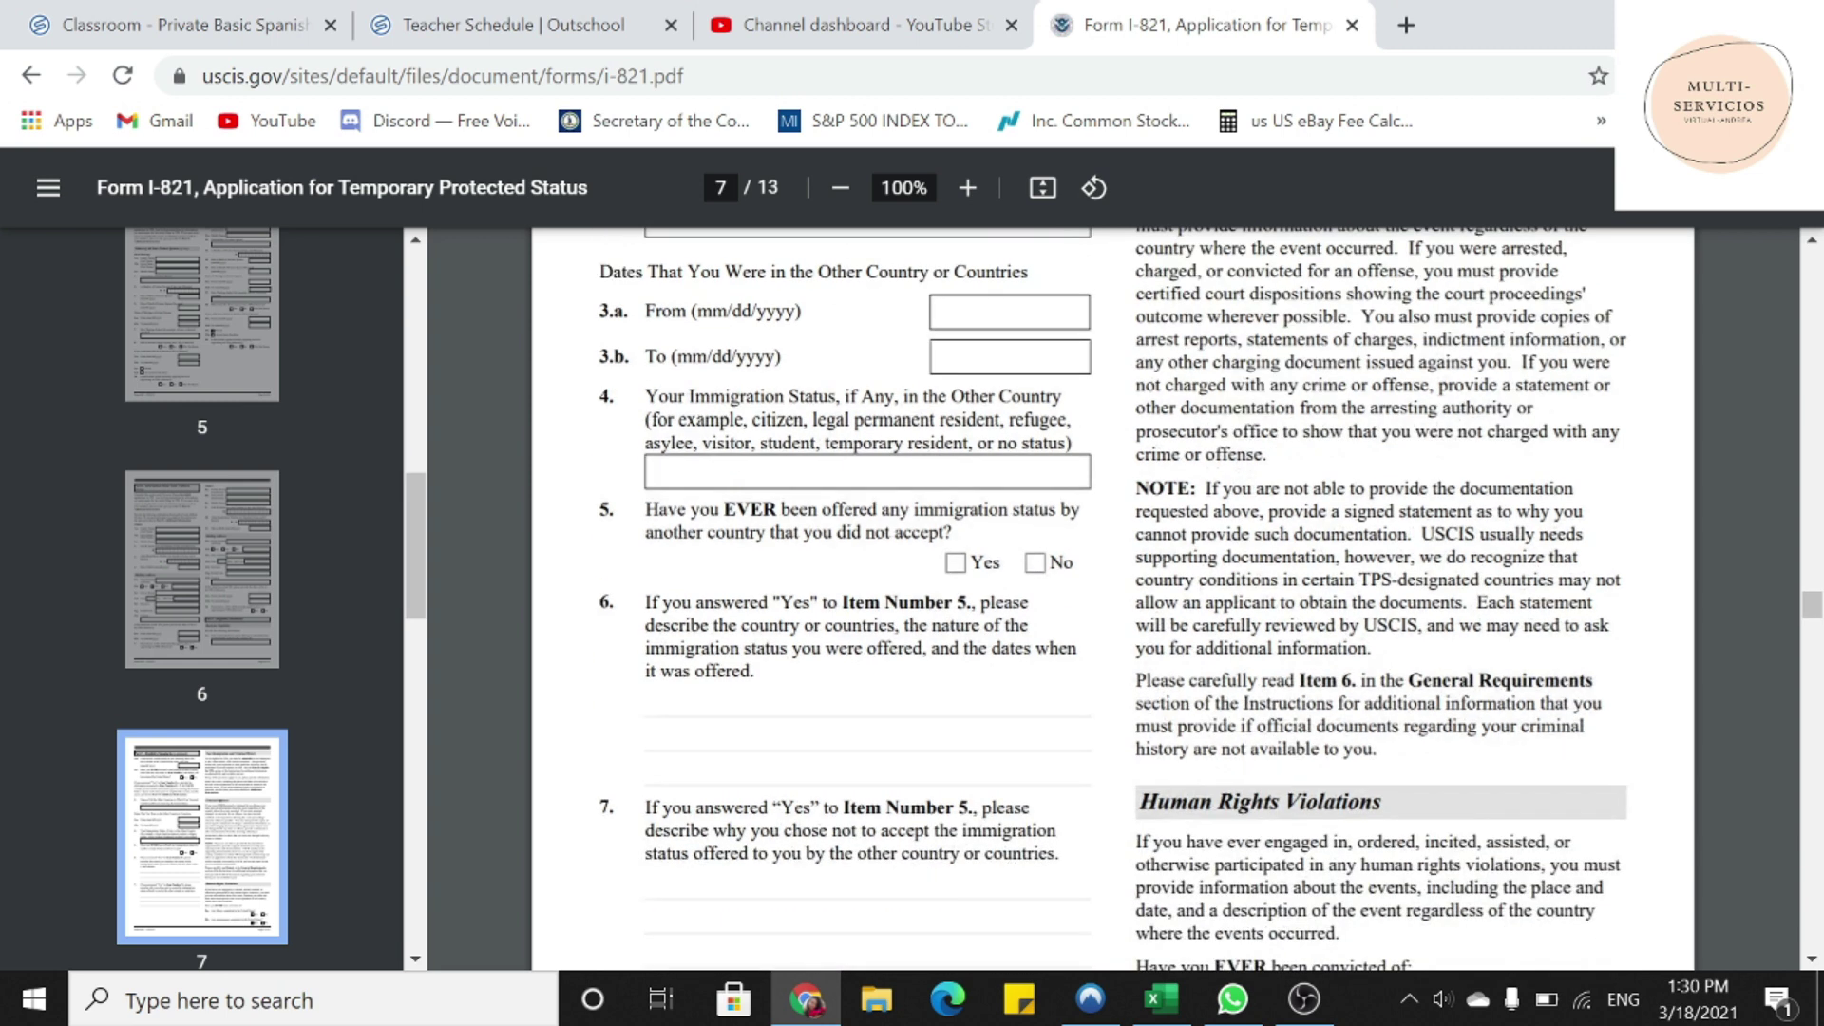
drag(646, 603, 750, 671)
scroll(950, 570, down, 2)
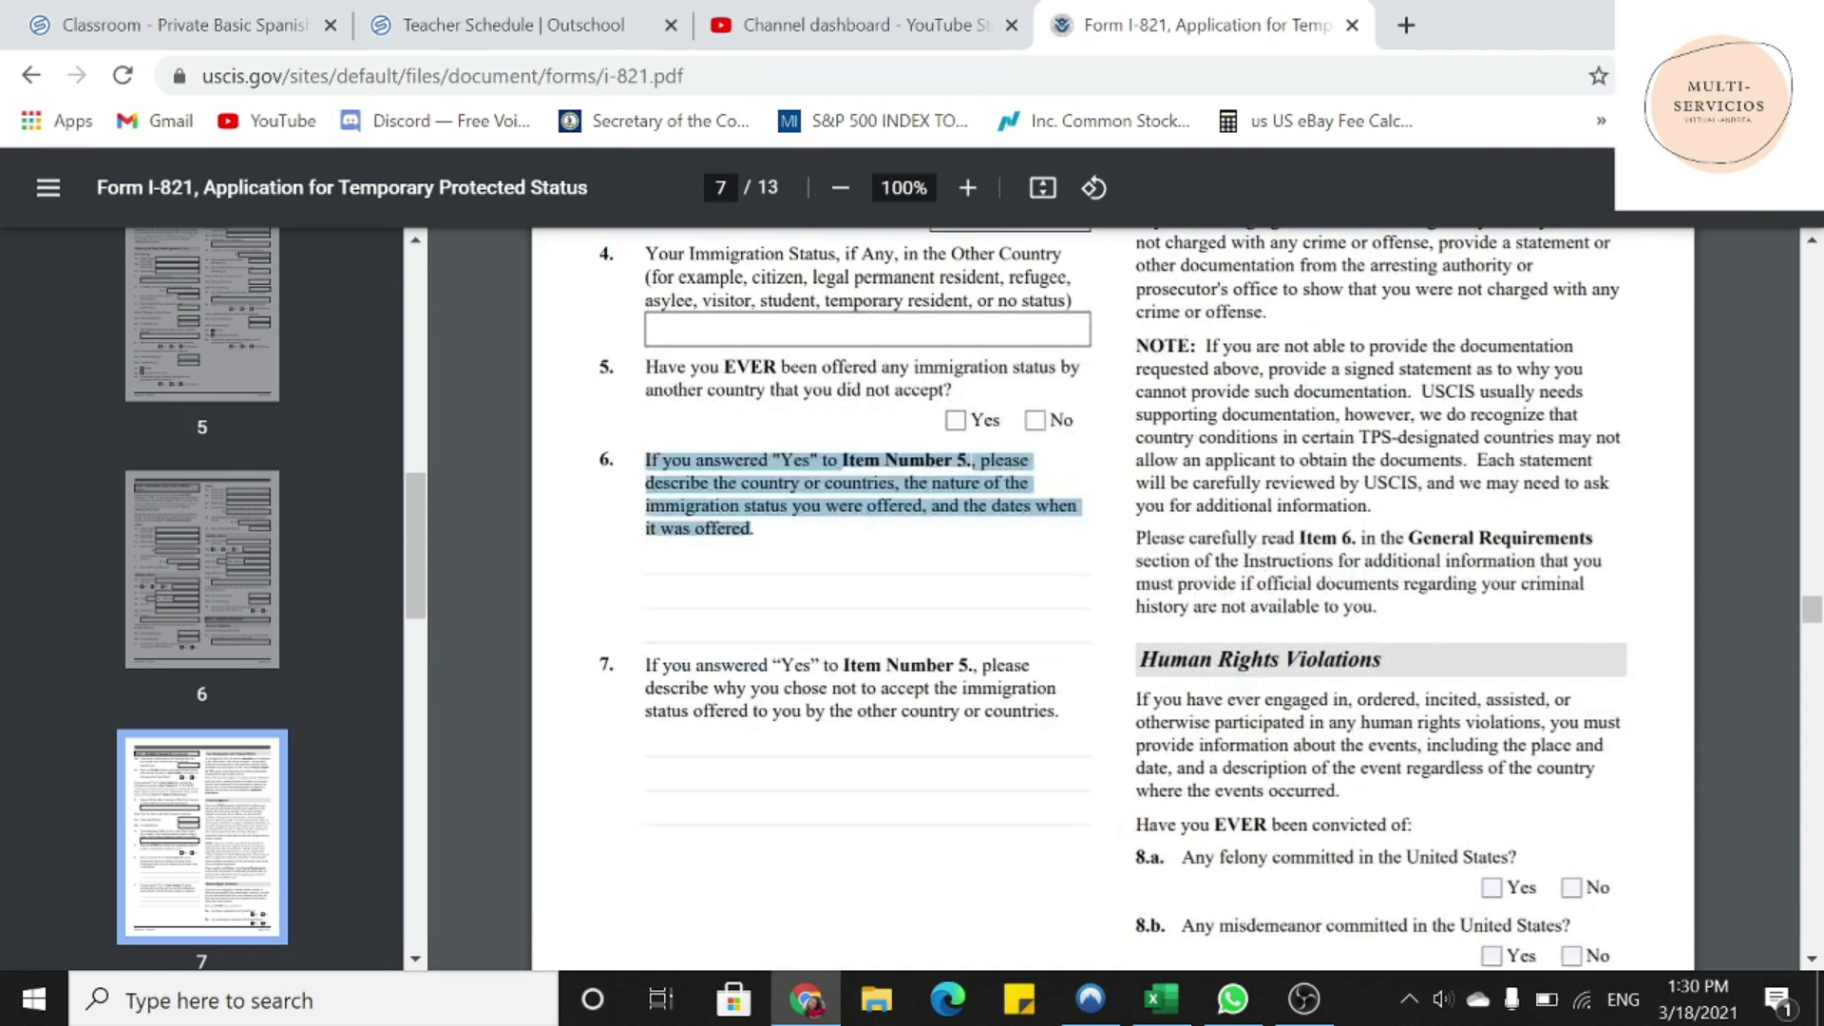
drag(645, 665, 1059, 713)
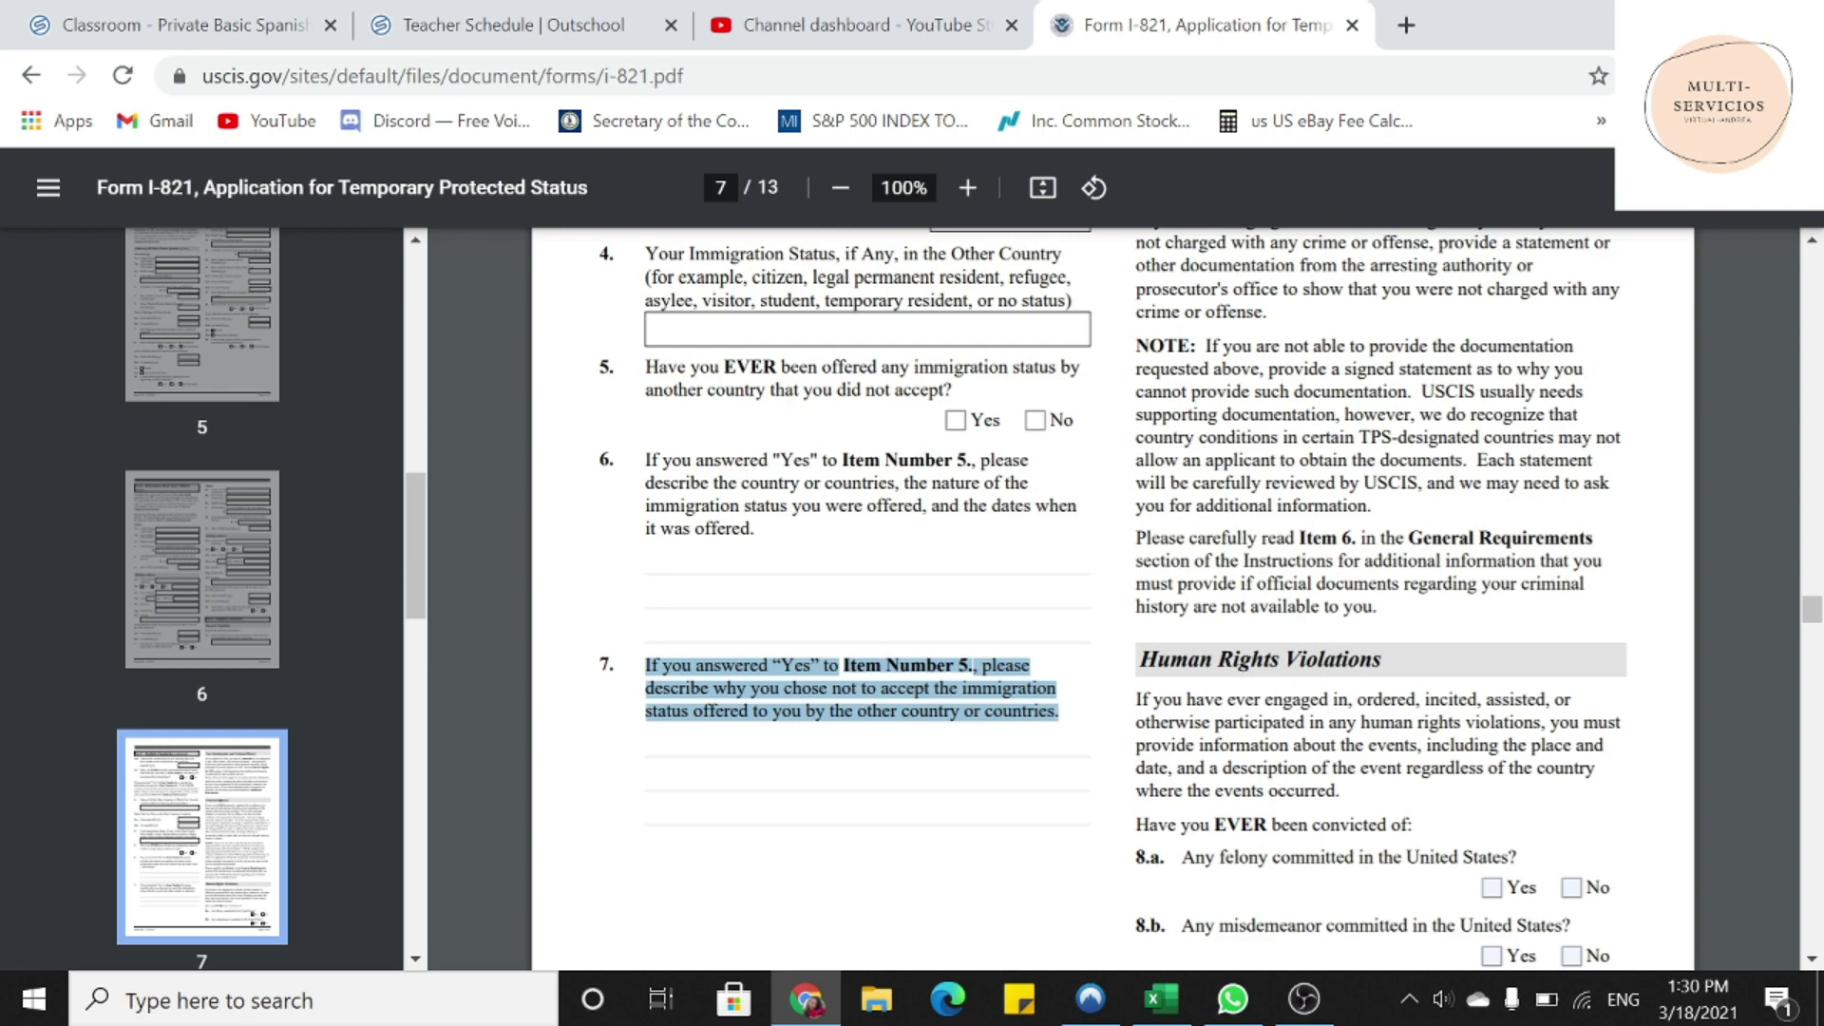
scroll(856, 665, up, 6)
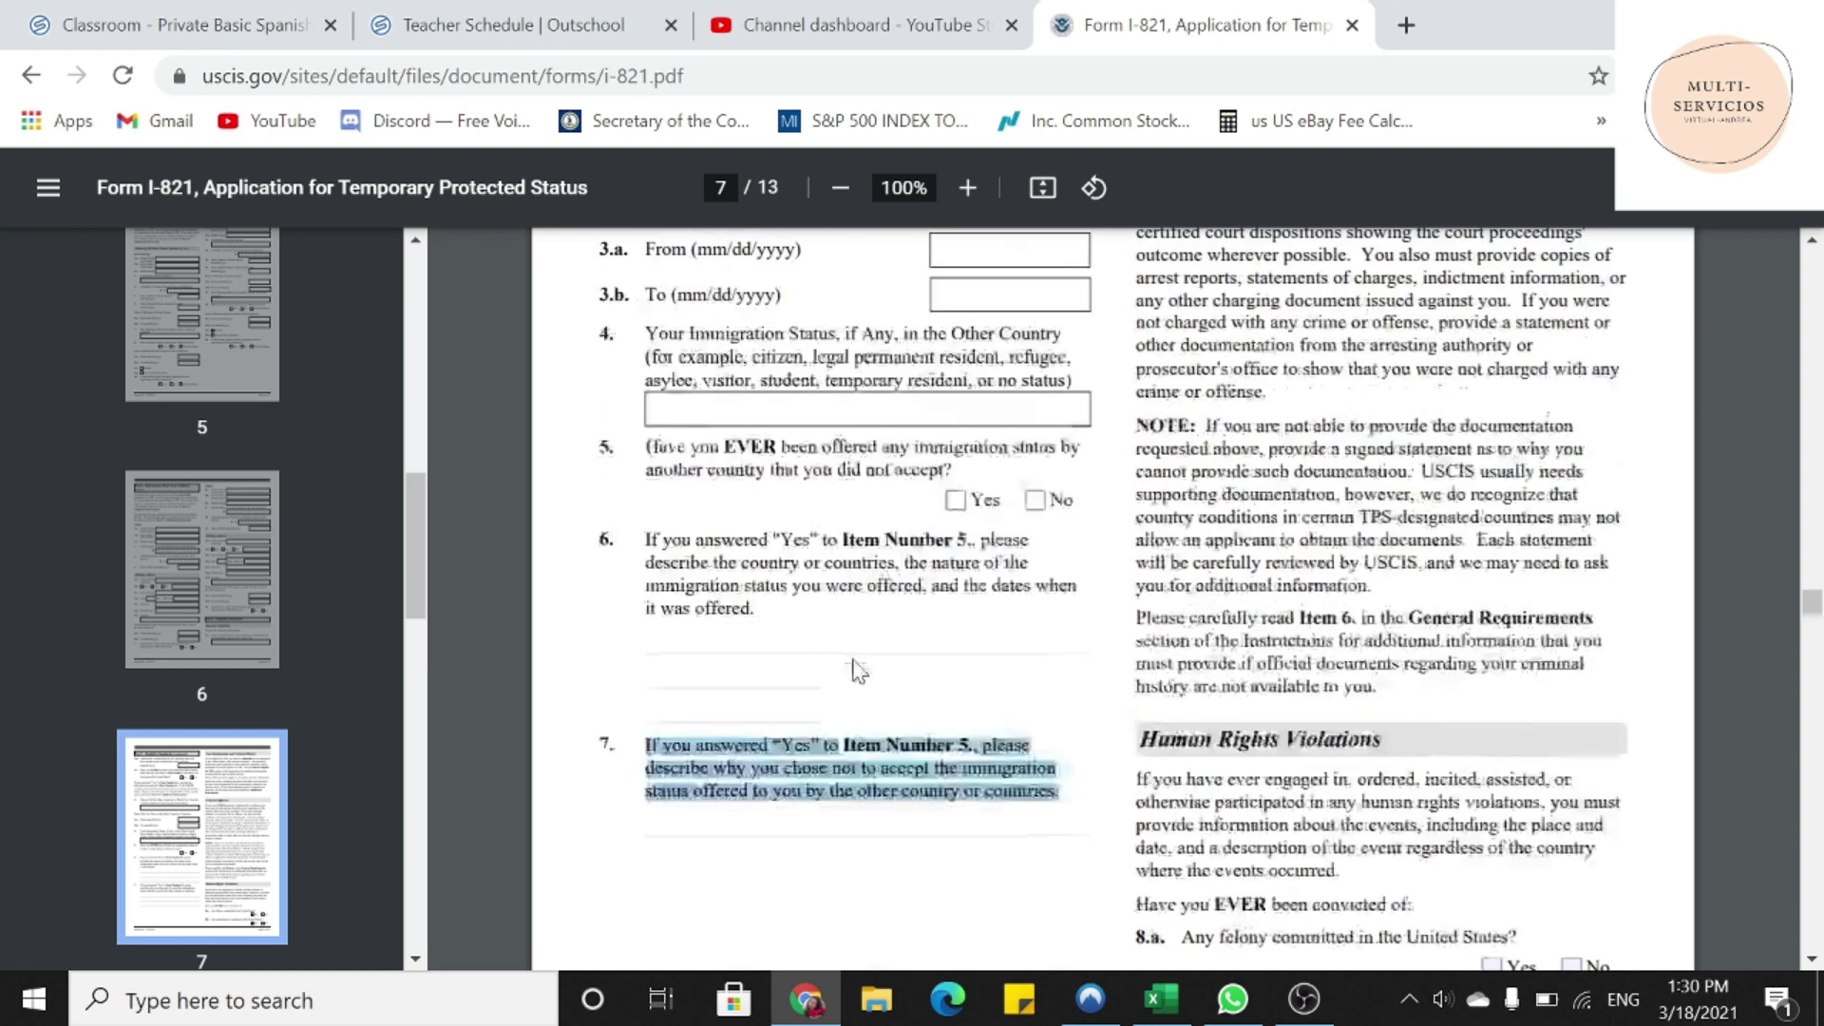
- Under Human Rights Violations, tick No for the 8.a felony and 8.b misdemeanor conviction questions
scroll(858, 670, up, 3)
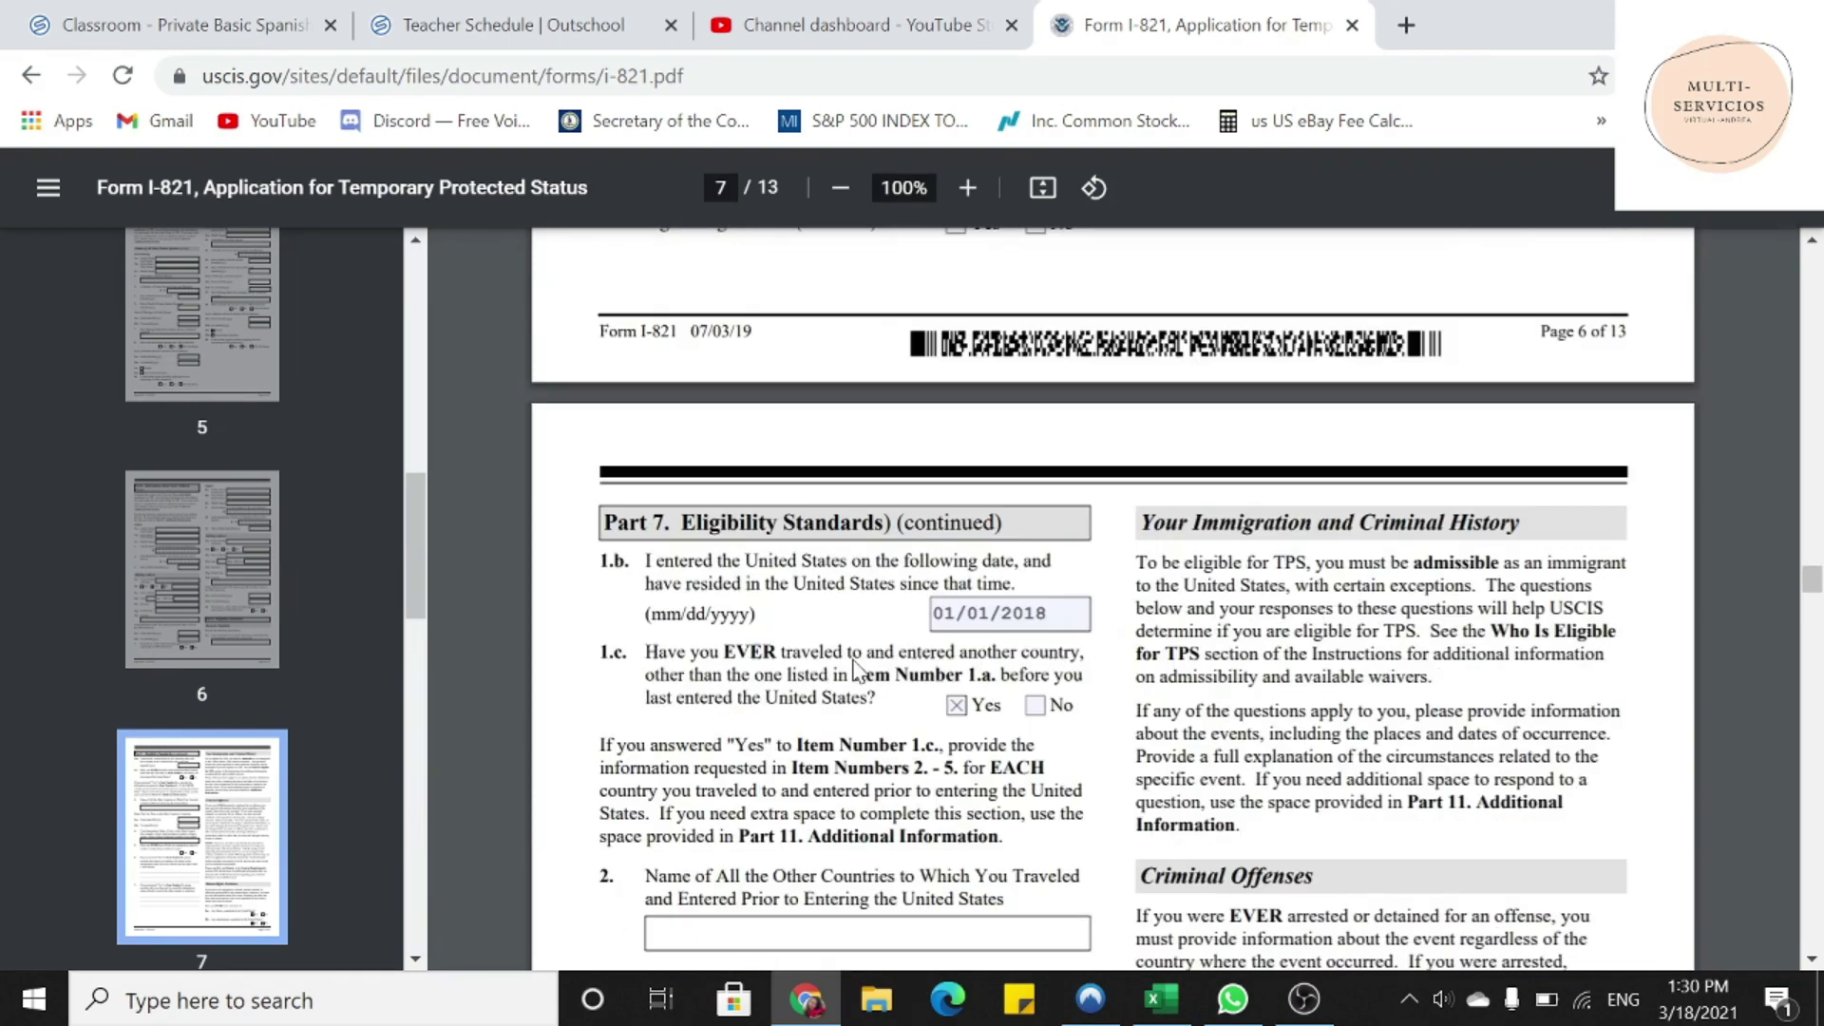
drag(1140, 523, 1522, 522)
scroll(1520, 522, down, 3)
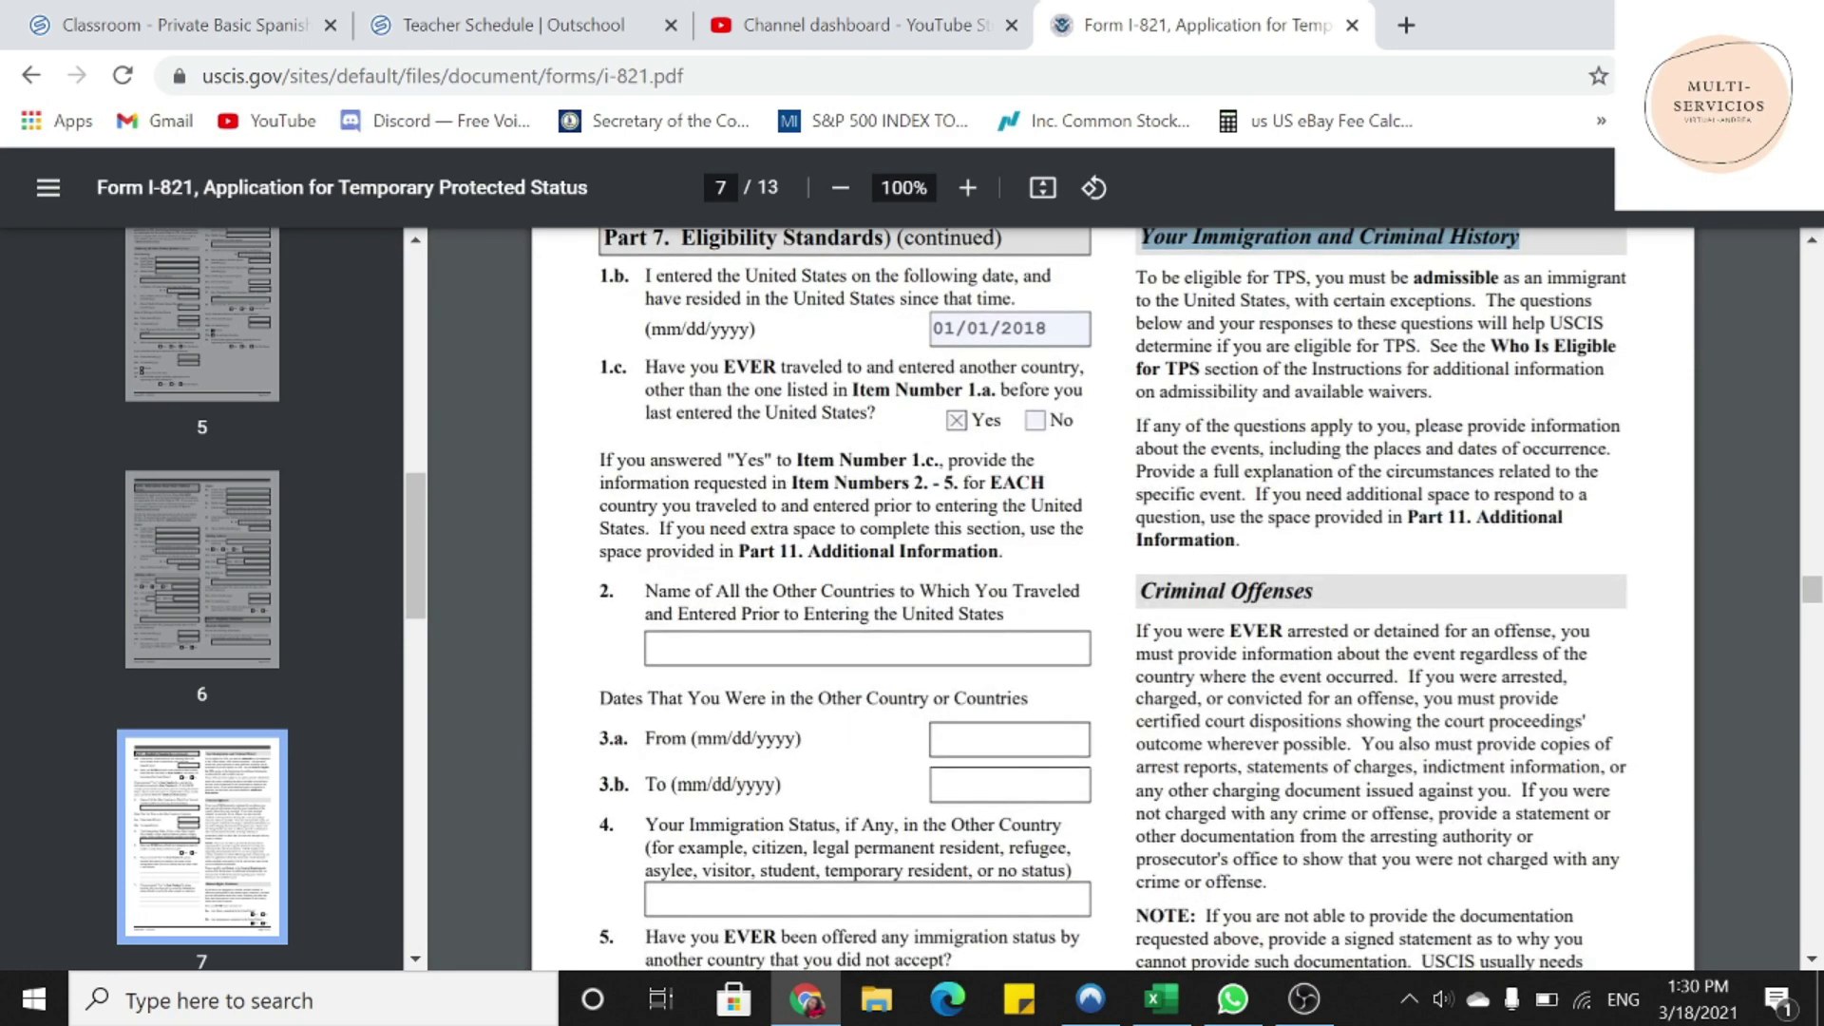
drag(1140, 591, 1313, 591)
scroll(1314, 591, down, 6)
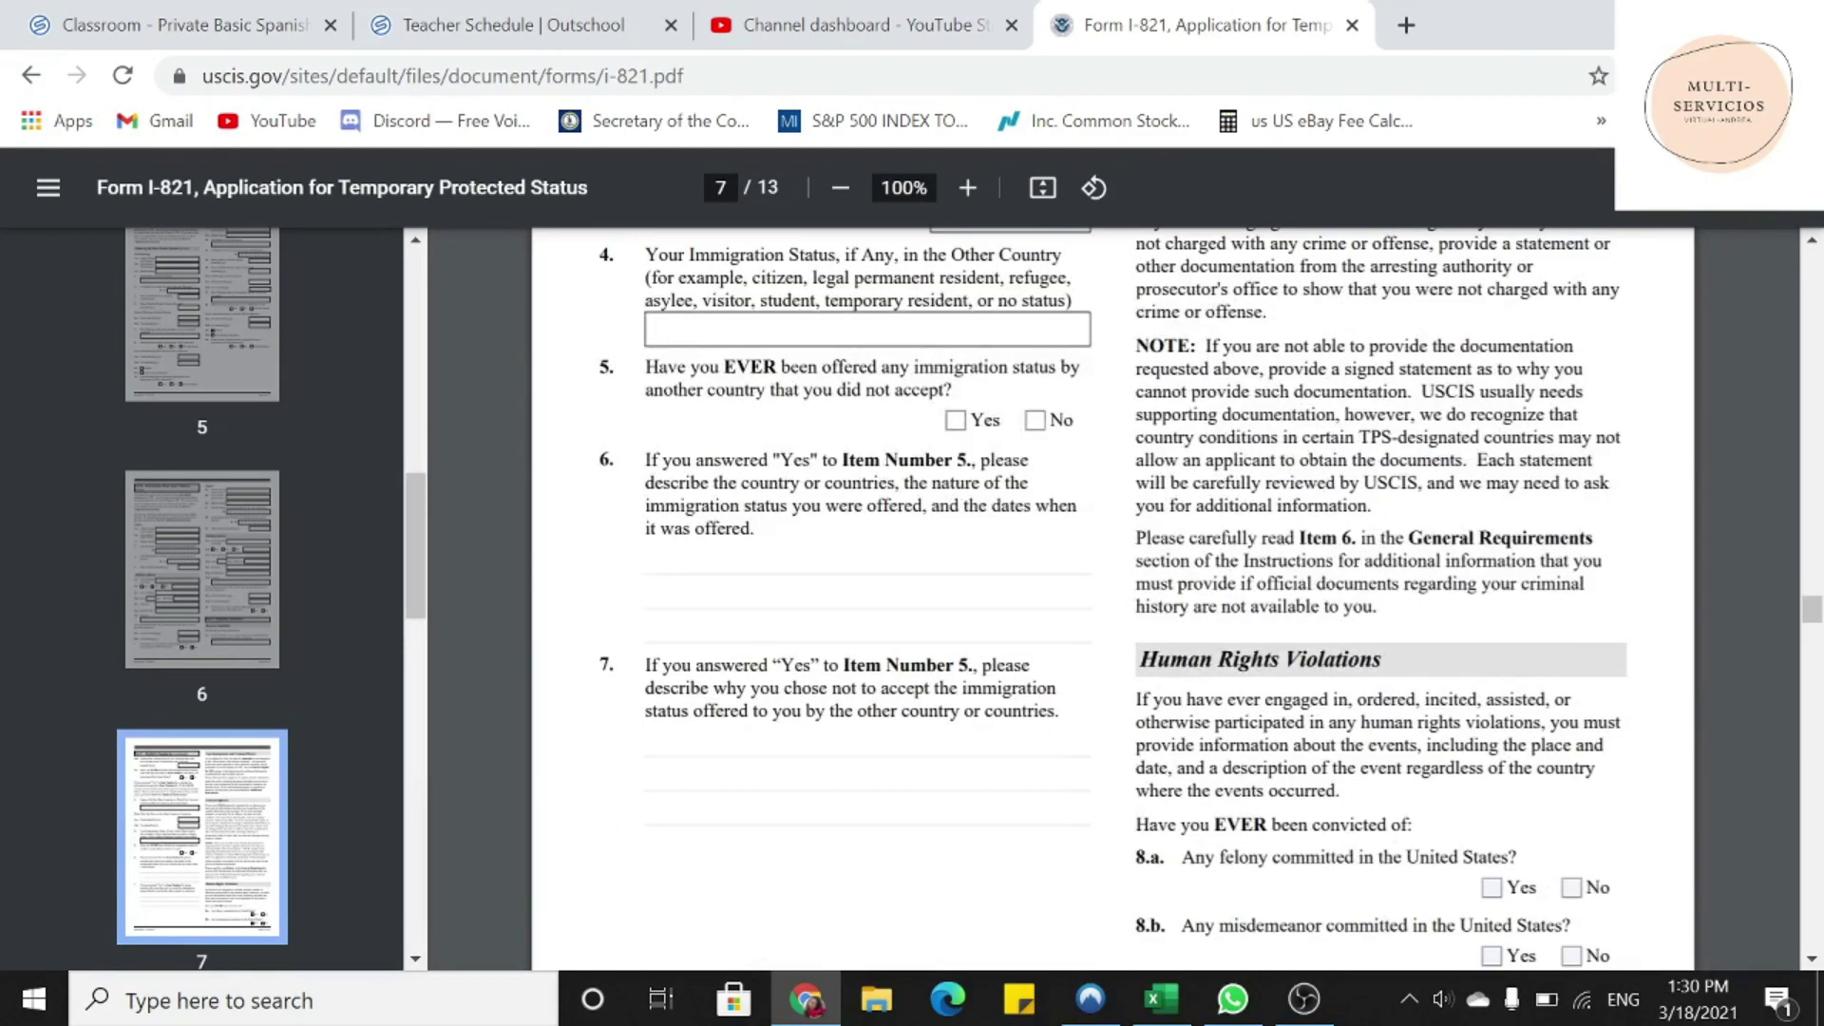
drag(1139, 660, 1632, 664)
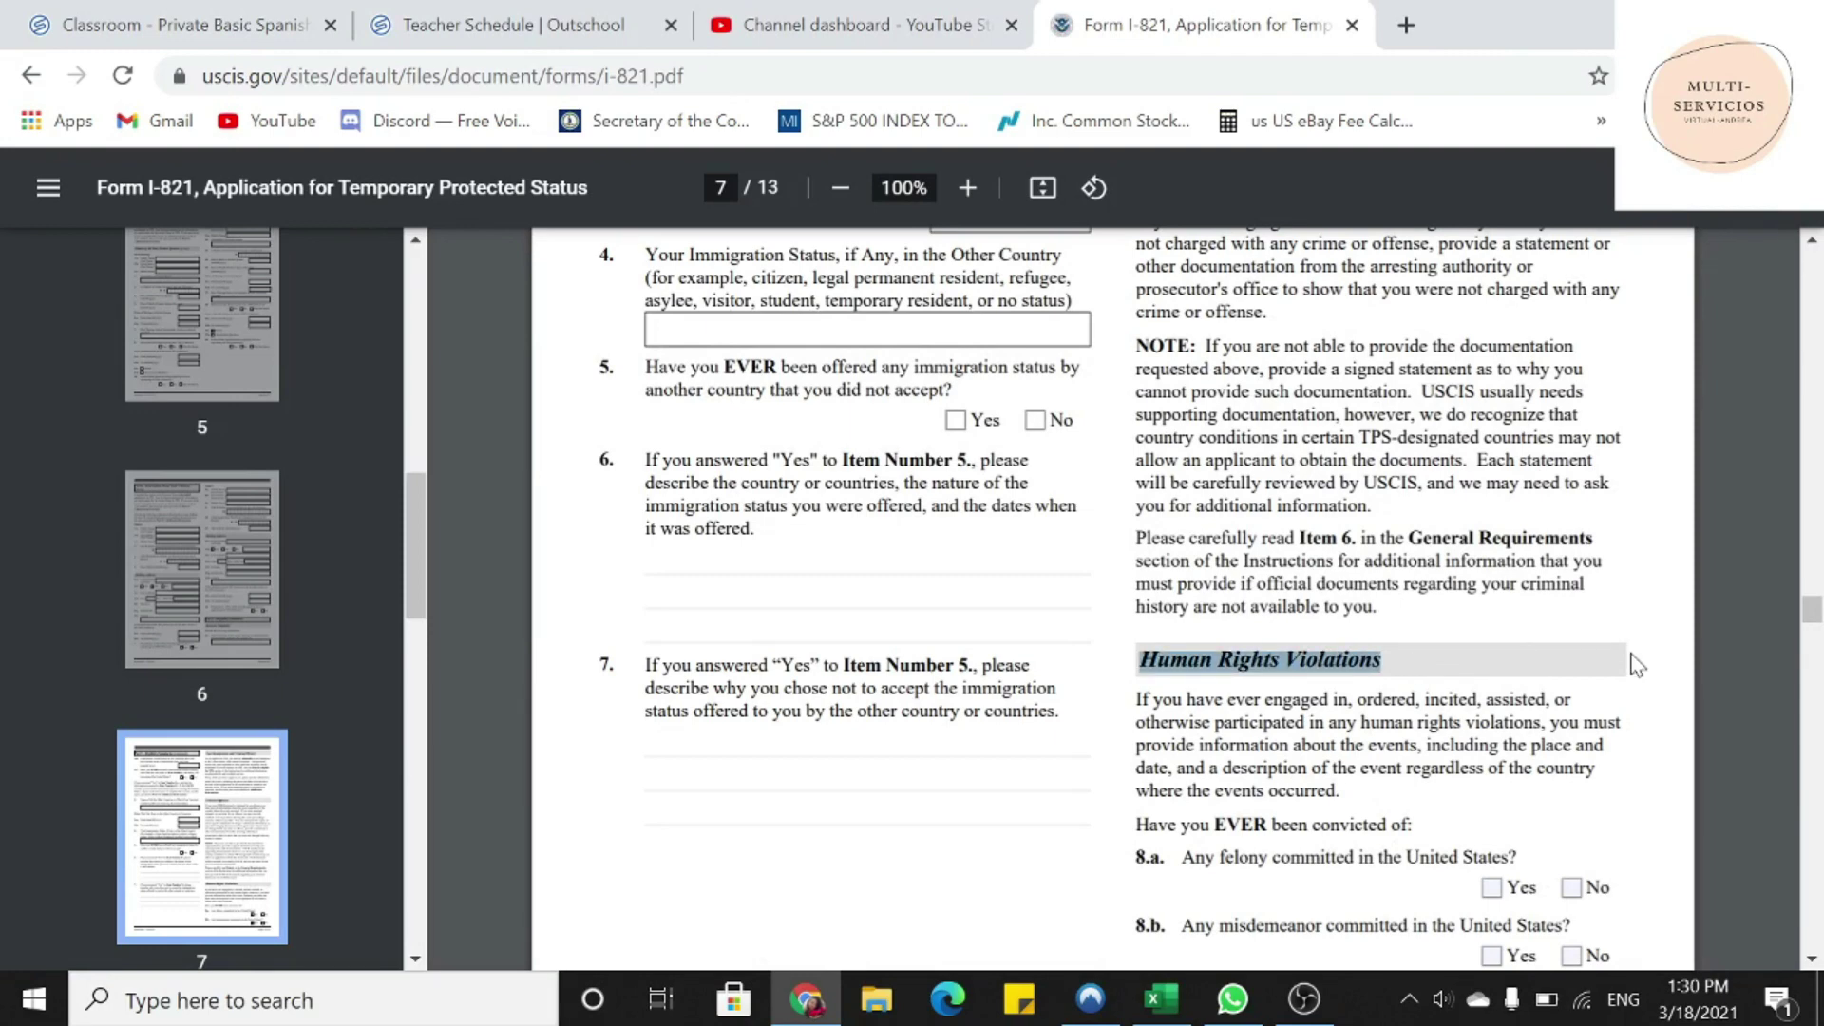
scroll(1637, 665, down, 2)
drag(1136, 682, 1414, 682)
drag(1181, 714, 1519, 717)
click(1572, 745)
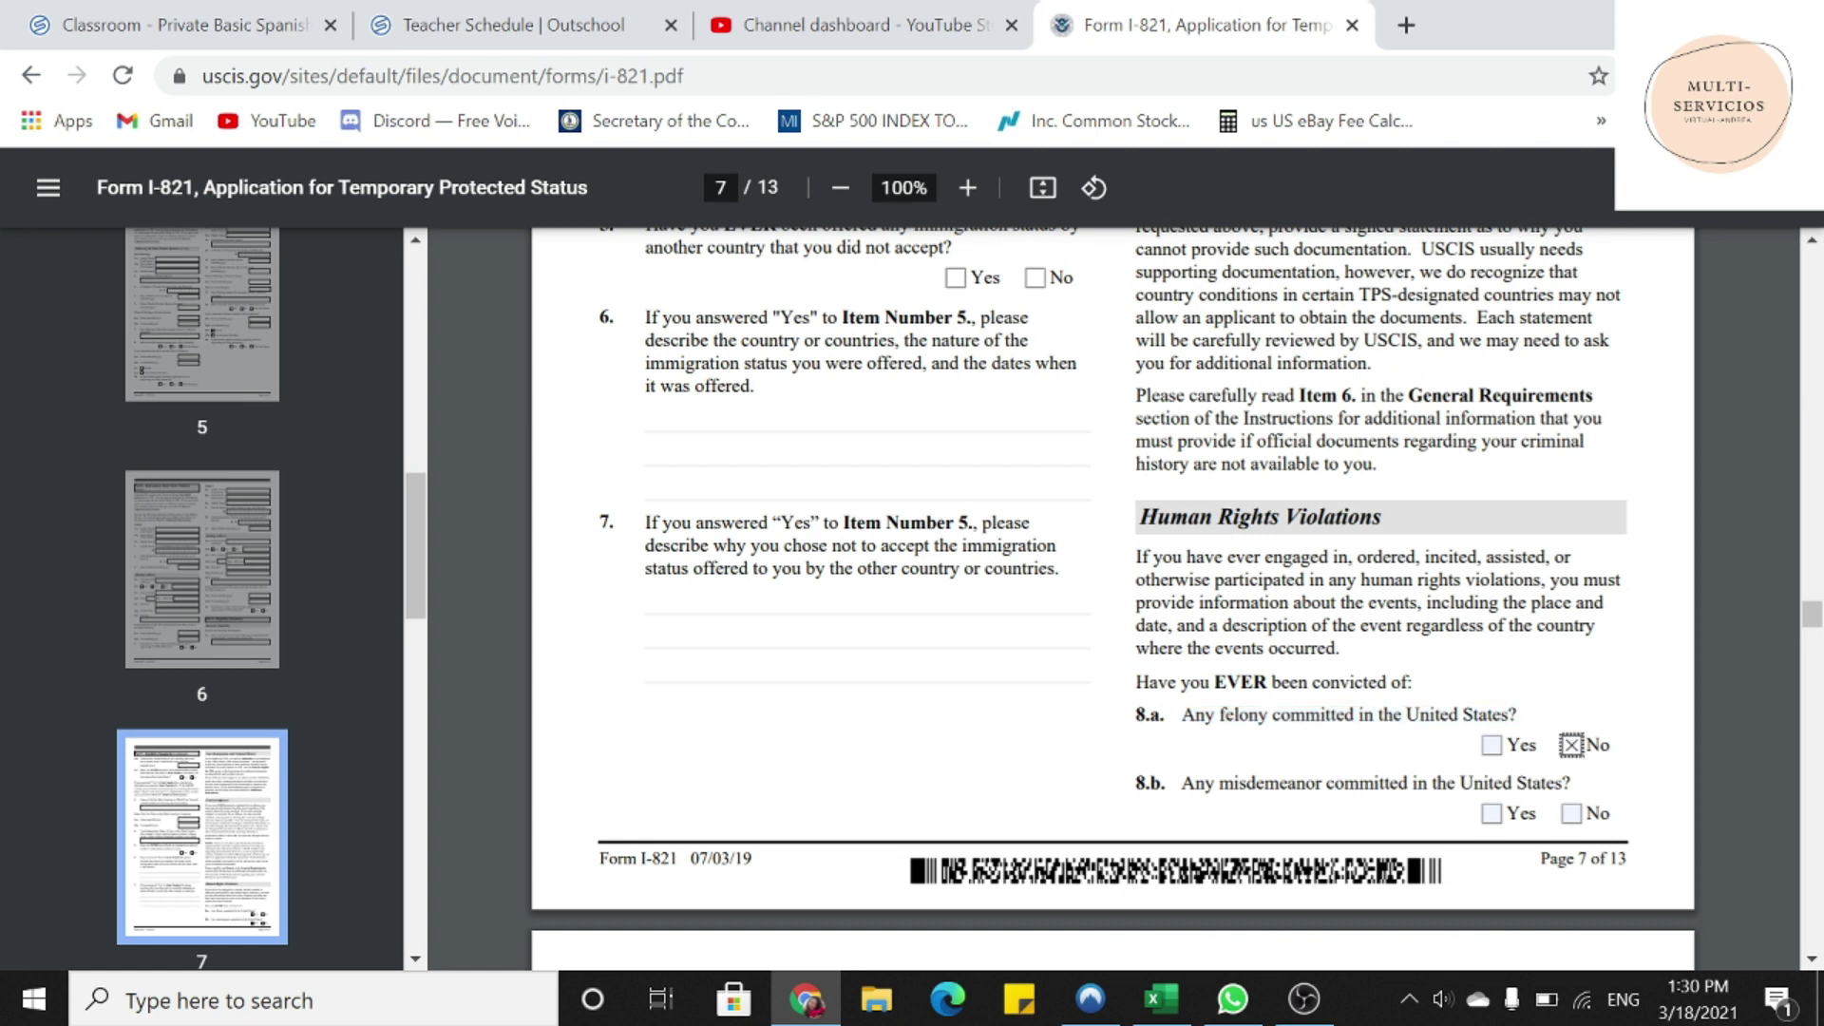
drag(1182, 783, 1570, 785)
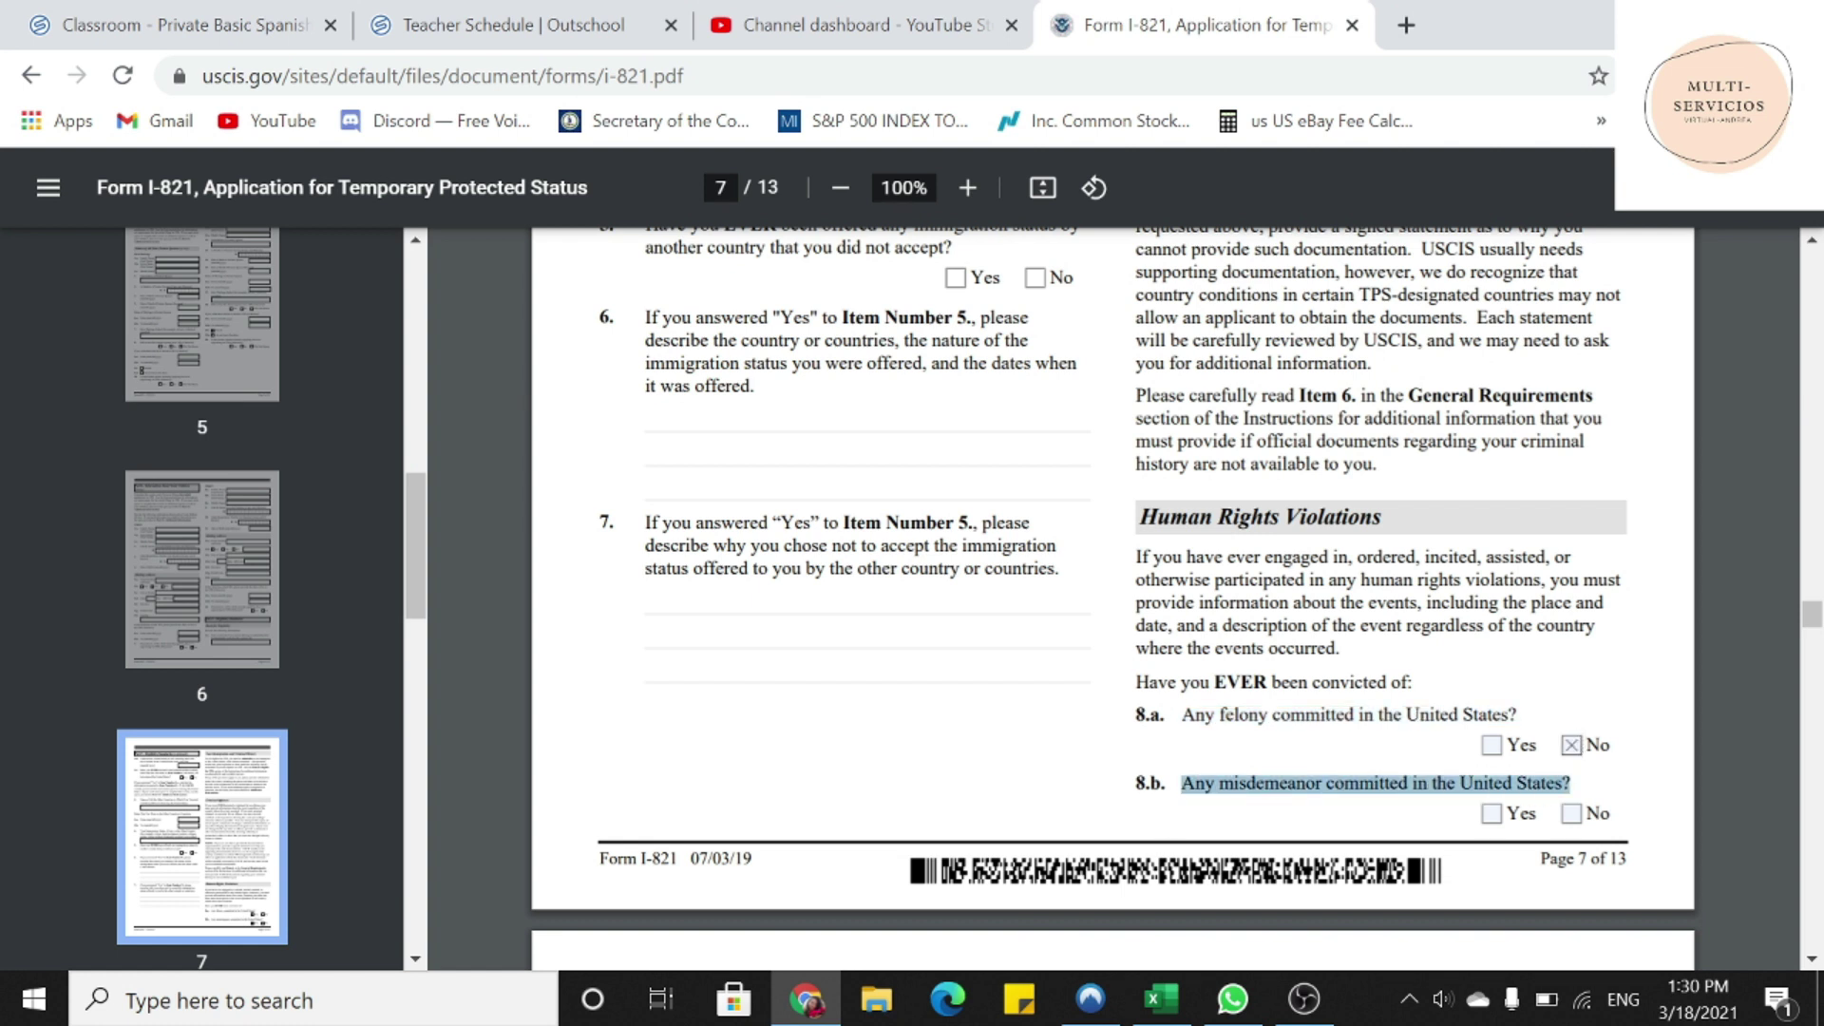
click(1571, 814)
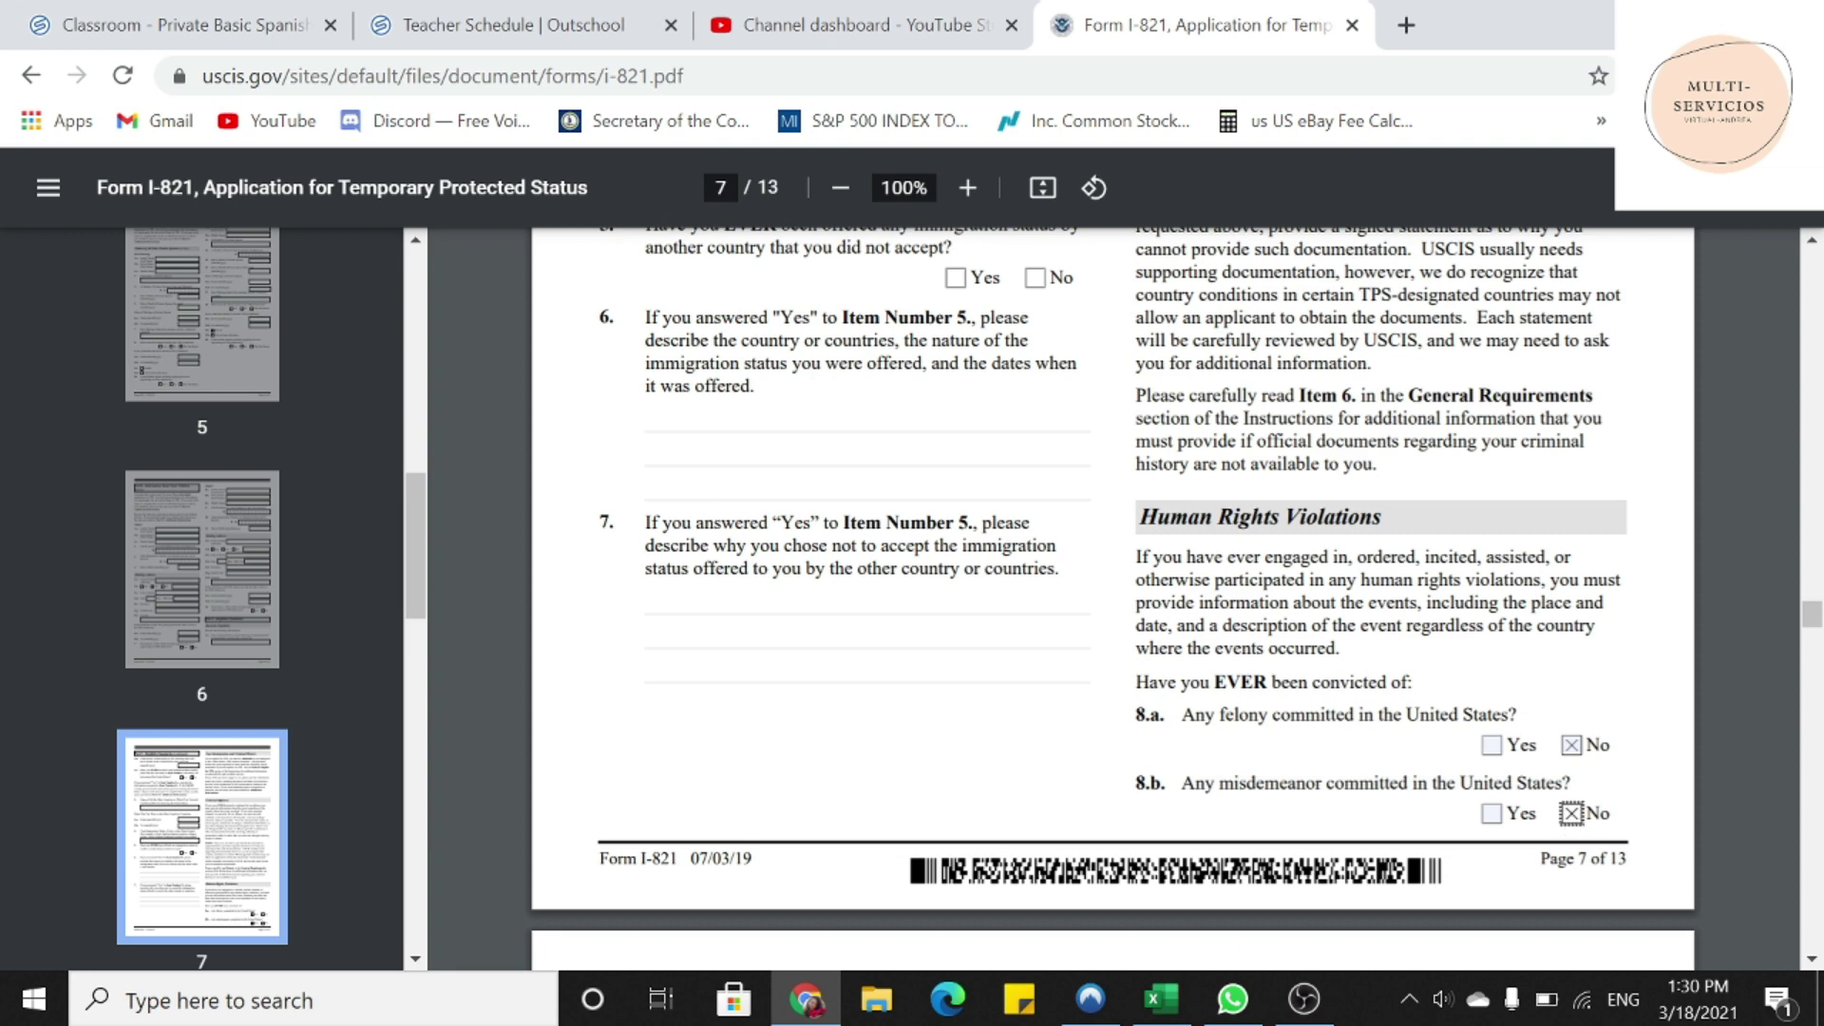
- On page 10, tick Part 8 item 1.a: the applicant reads and understands English
scroll(1111, 599, down, 6)
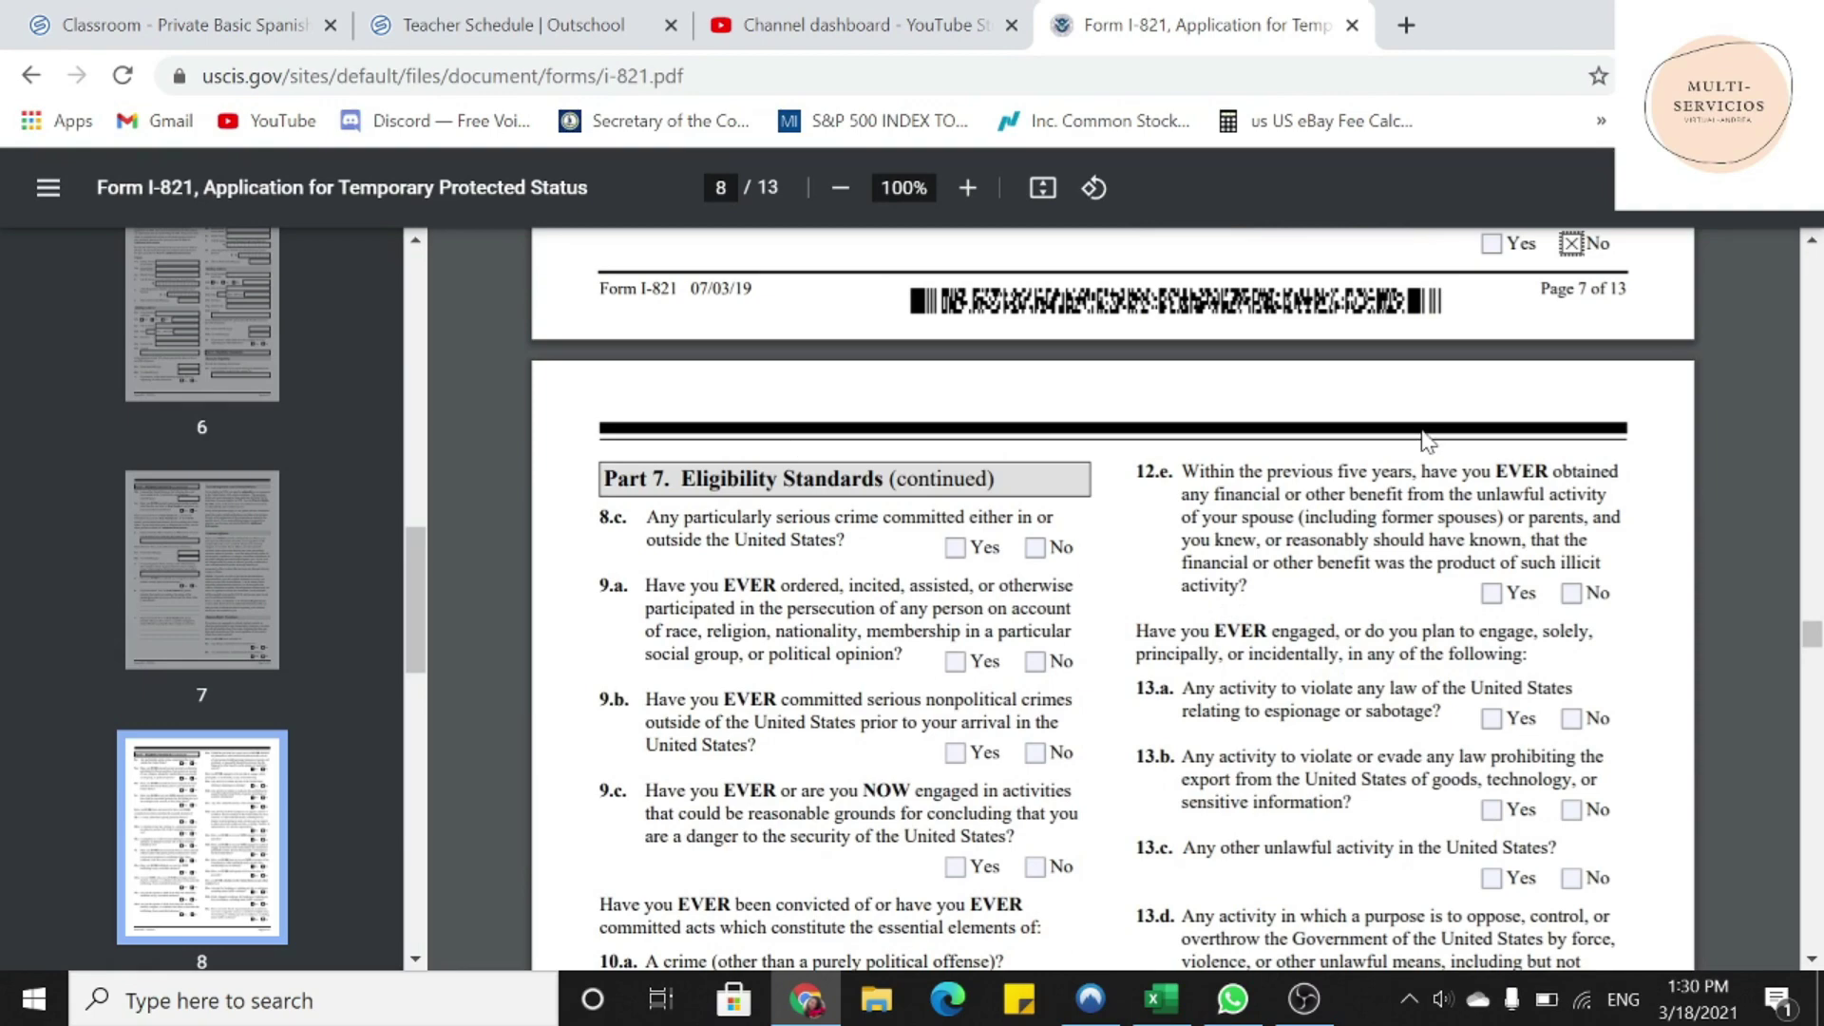
scroll(1425, 442, up, 6)
scroll(1112, 599, down, 9)
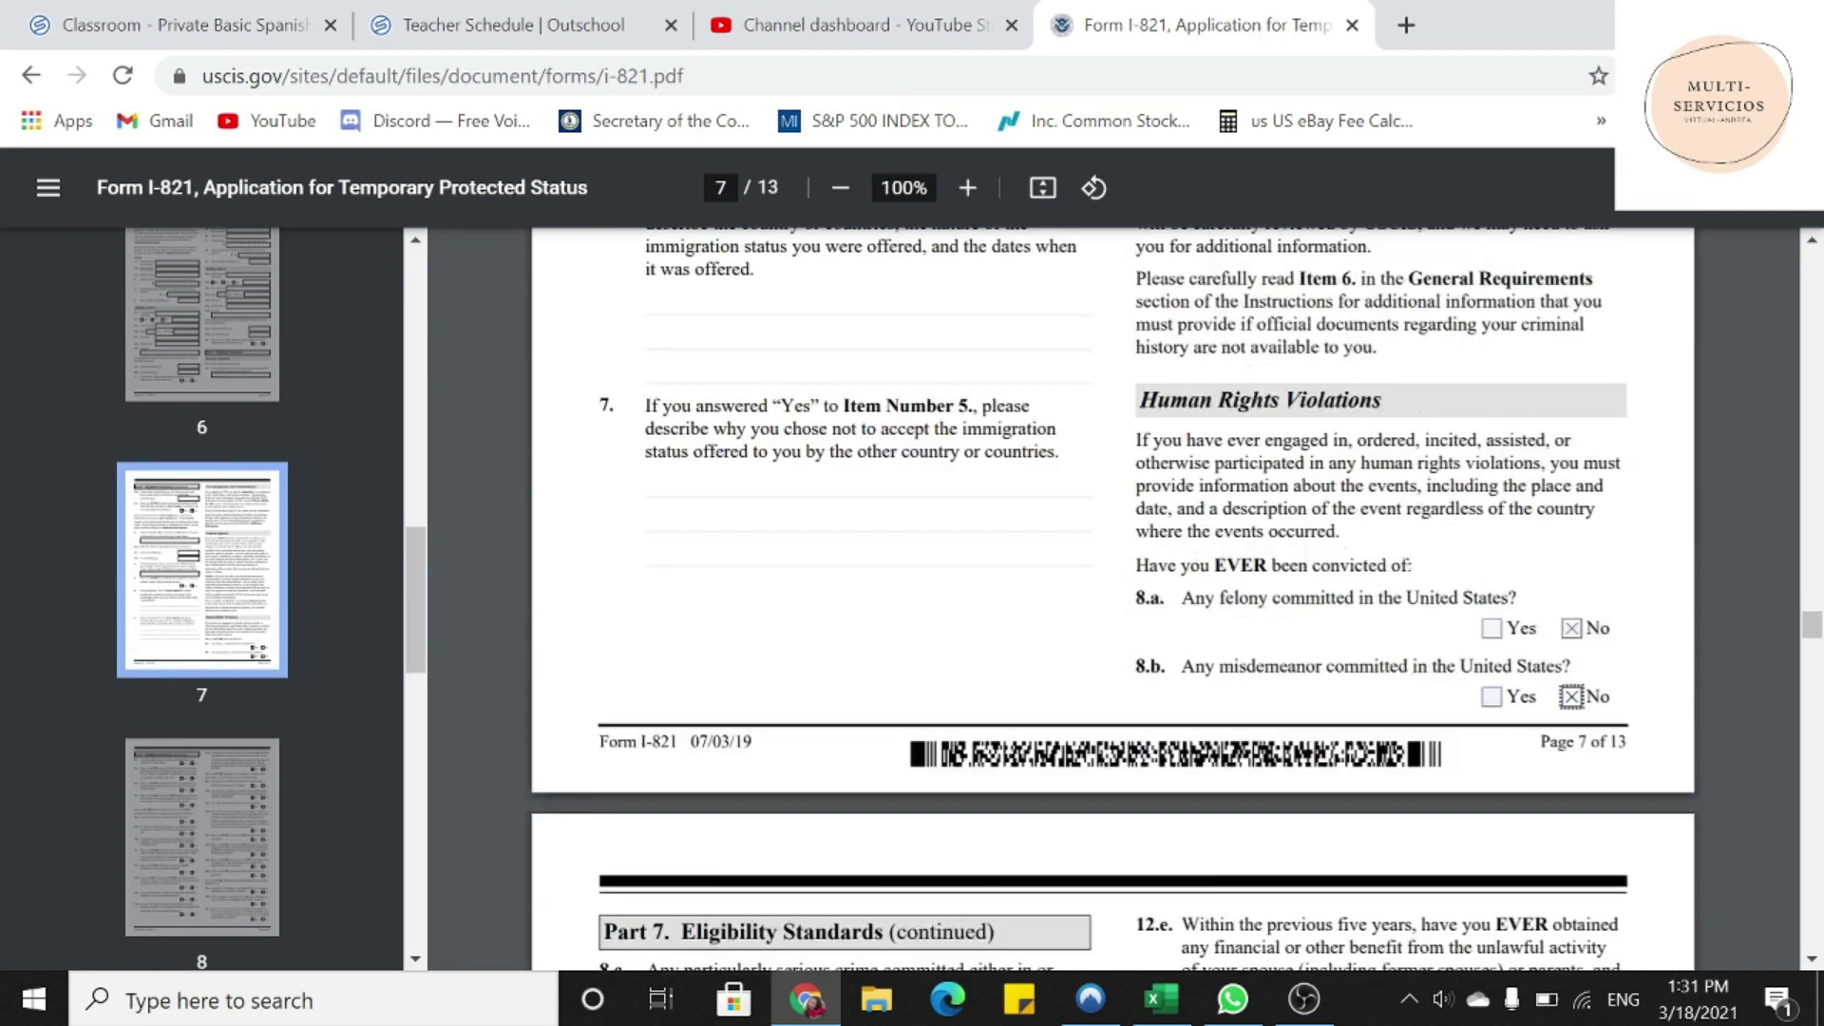
scroll(1112, 599, down, 12)
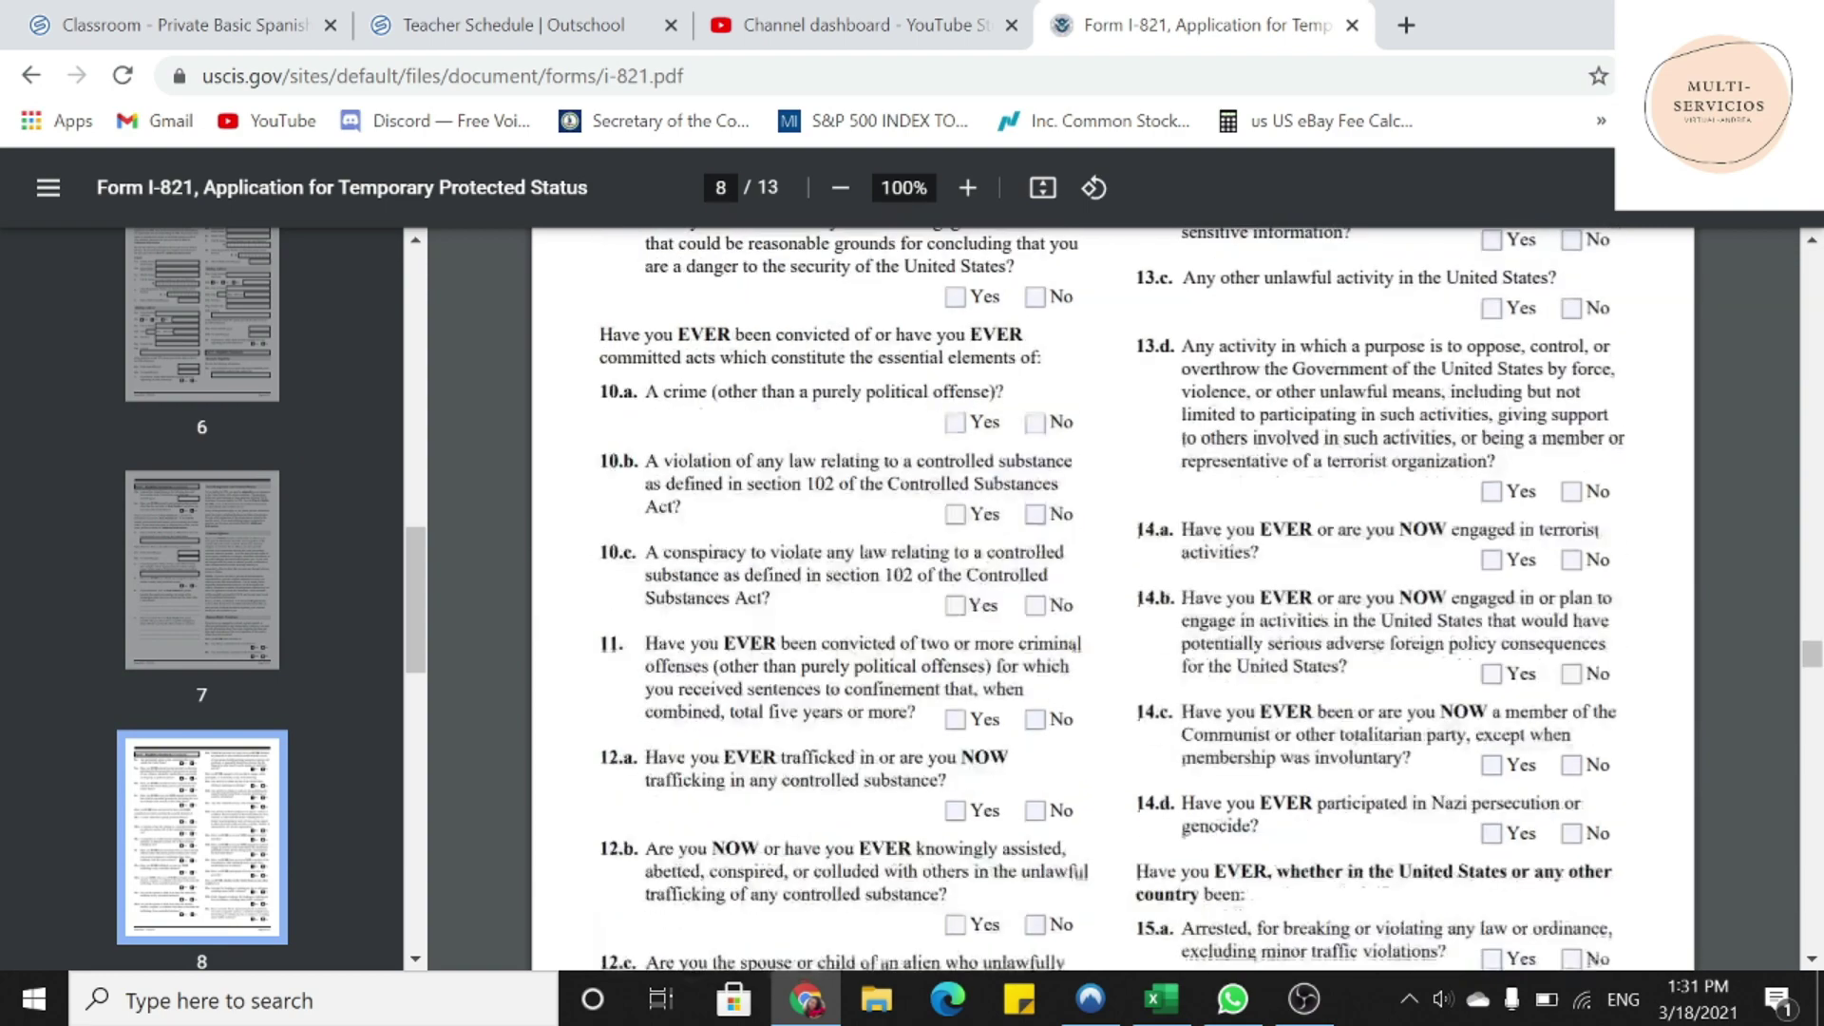
scroll(1112, 598, down, 9)
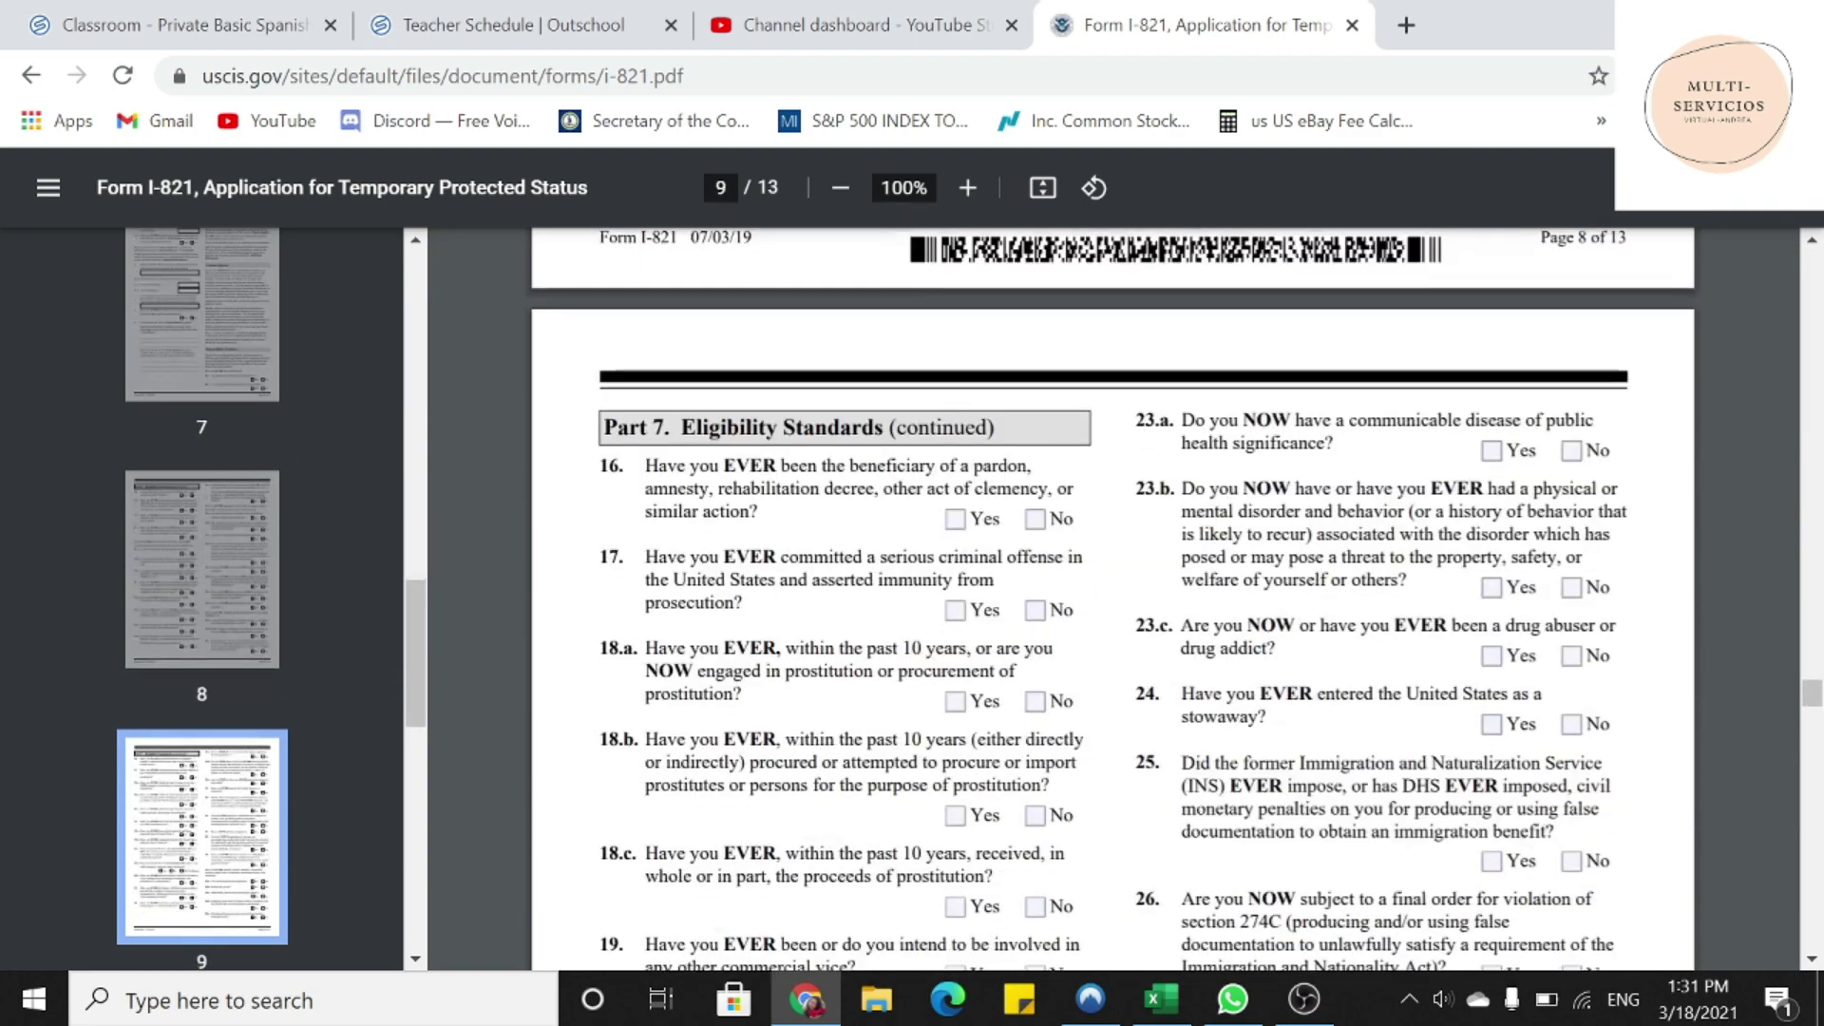
scroll(1111, 599, down, 12)
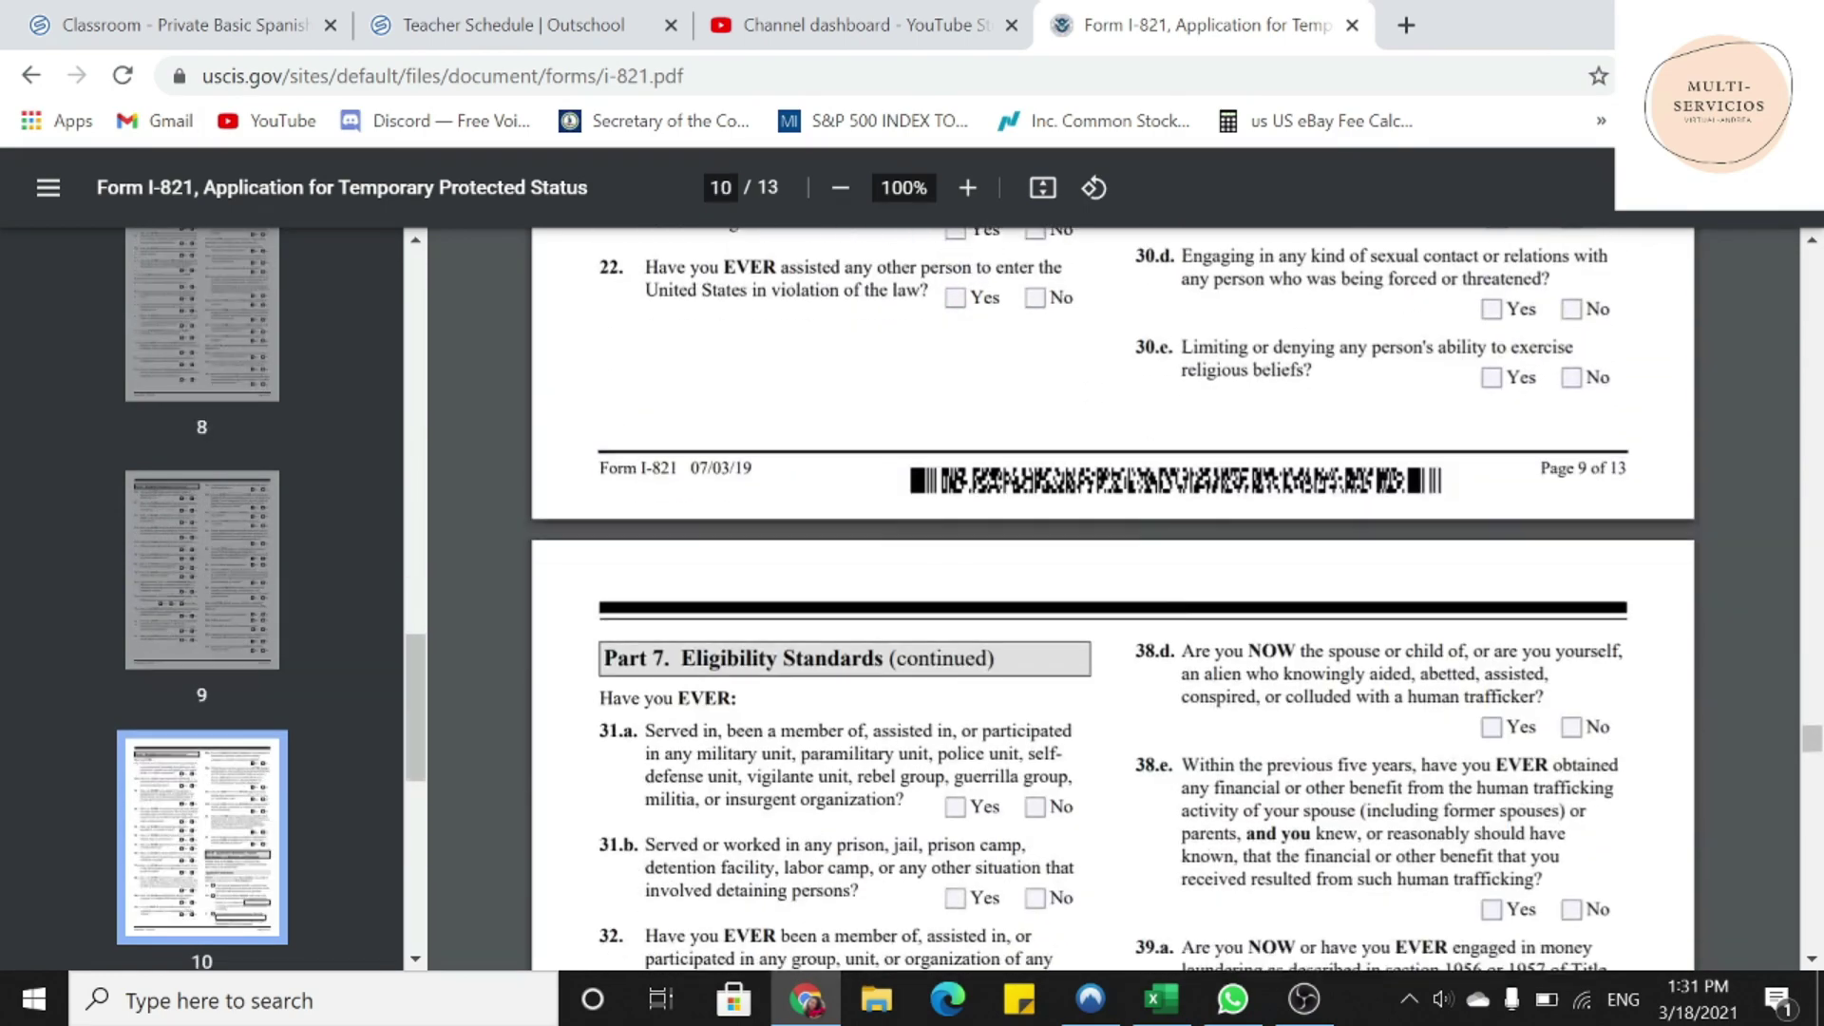
scroll(1111, 598, down, 2)
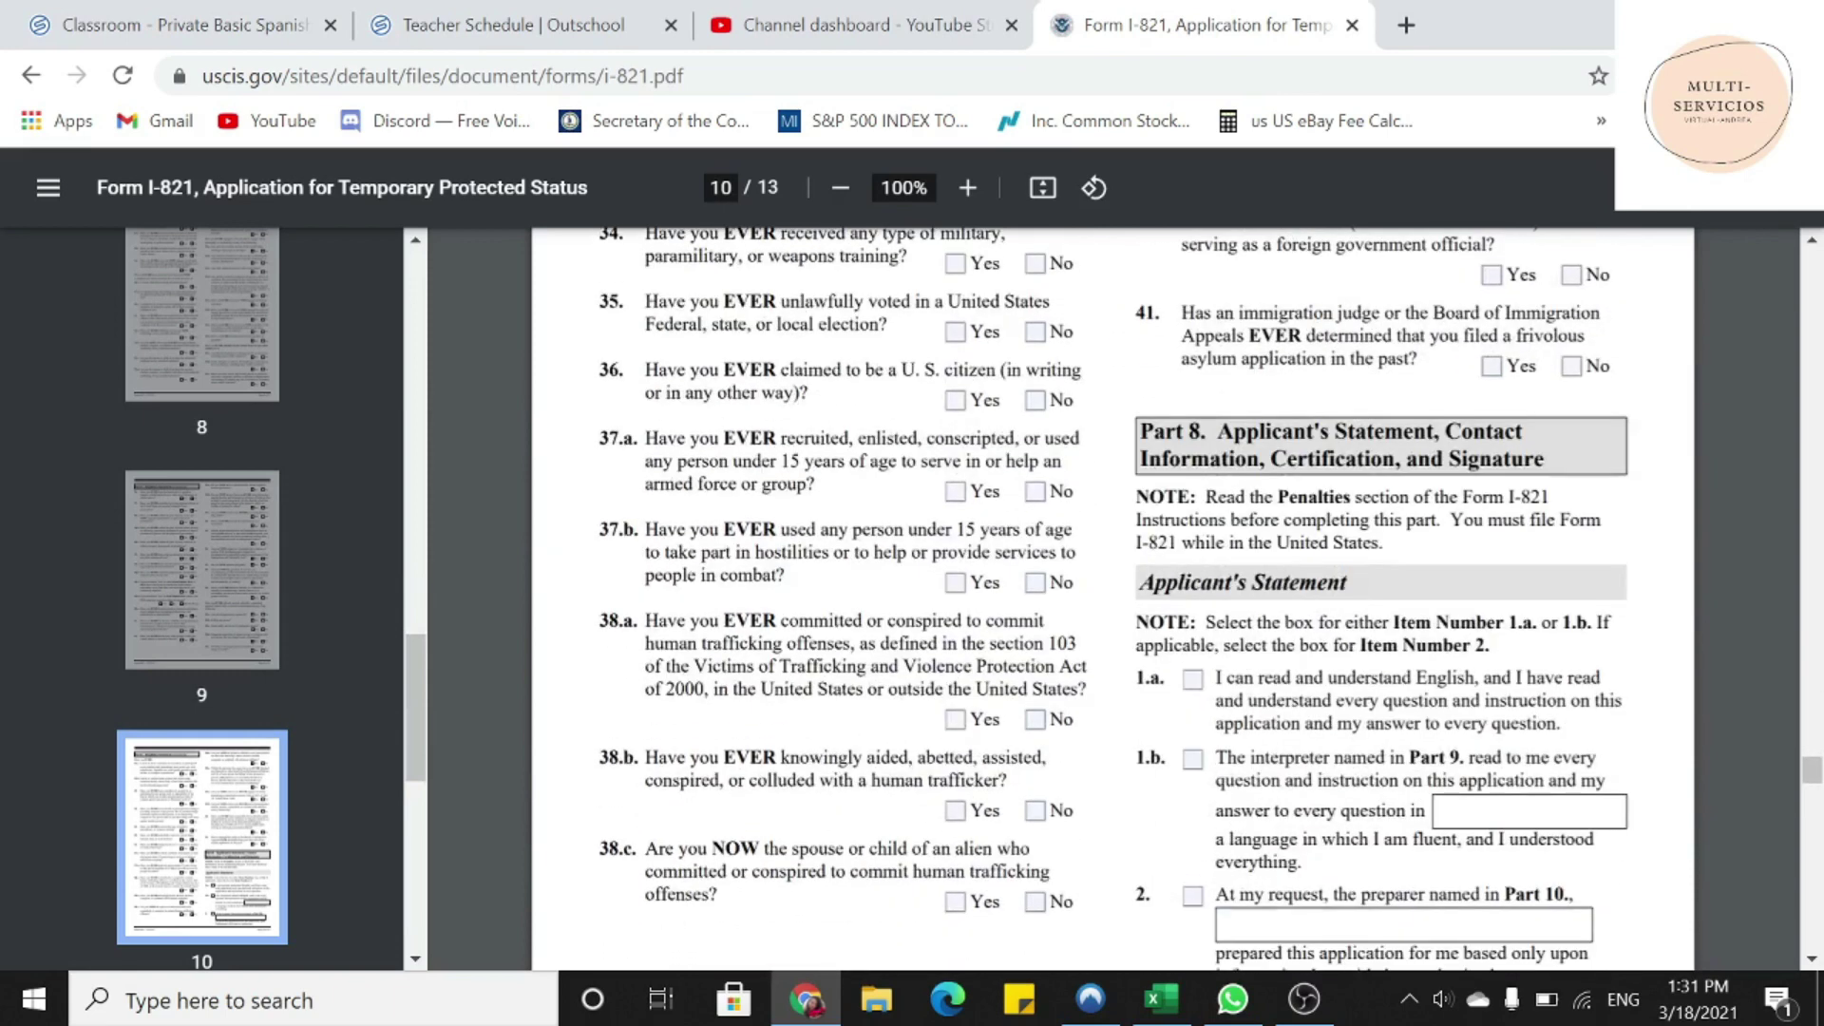
scroll(1112, 599, down, 2)
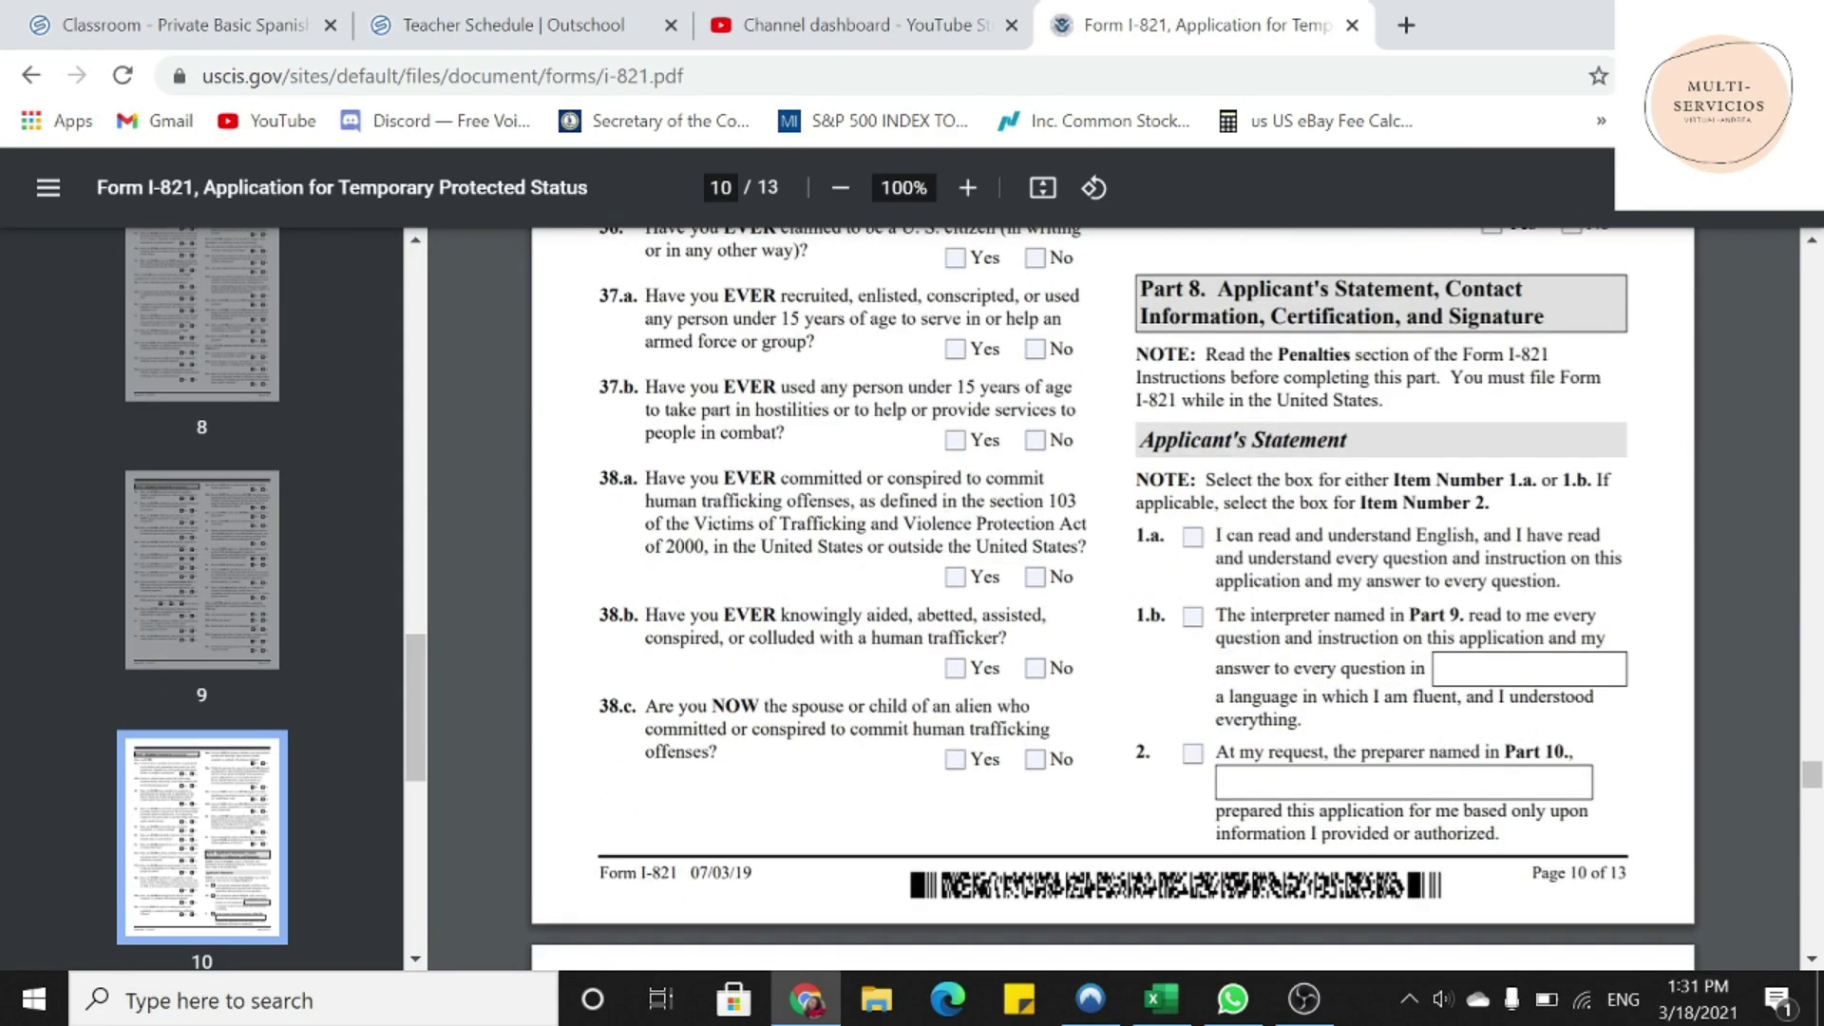
click(1192, 538)
- Highlight the Applicant's Statement heading and its note, then clear the highlight
triple_click(1244, 440)
drag(1245, 440, 1377, 480)
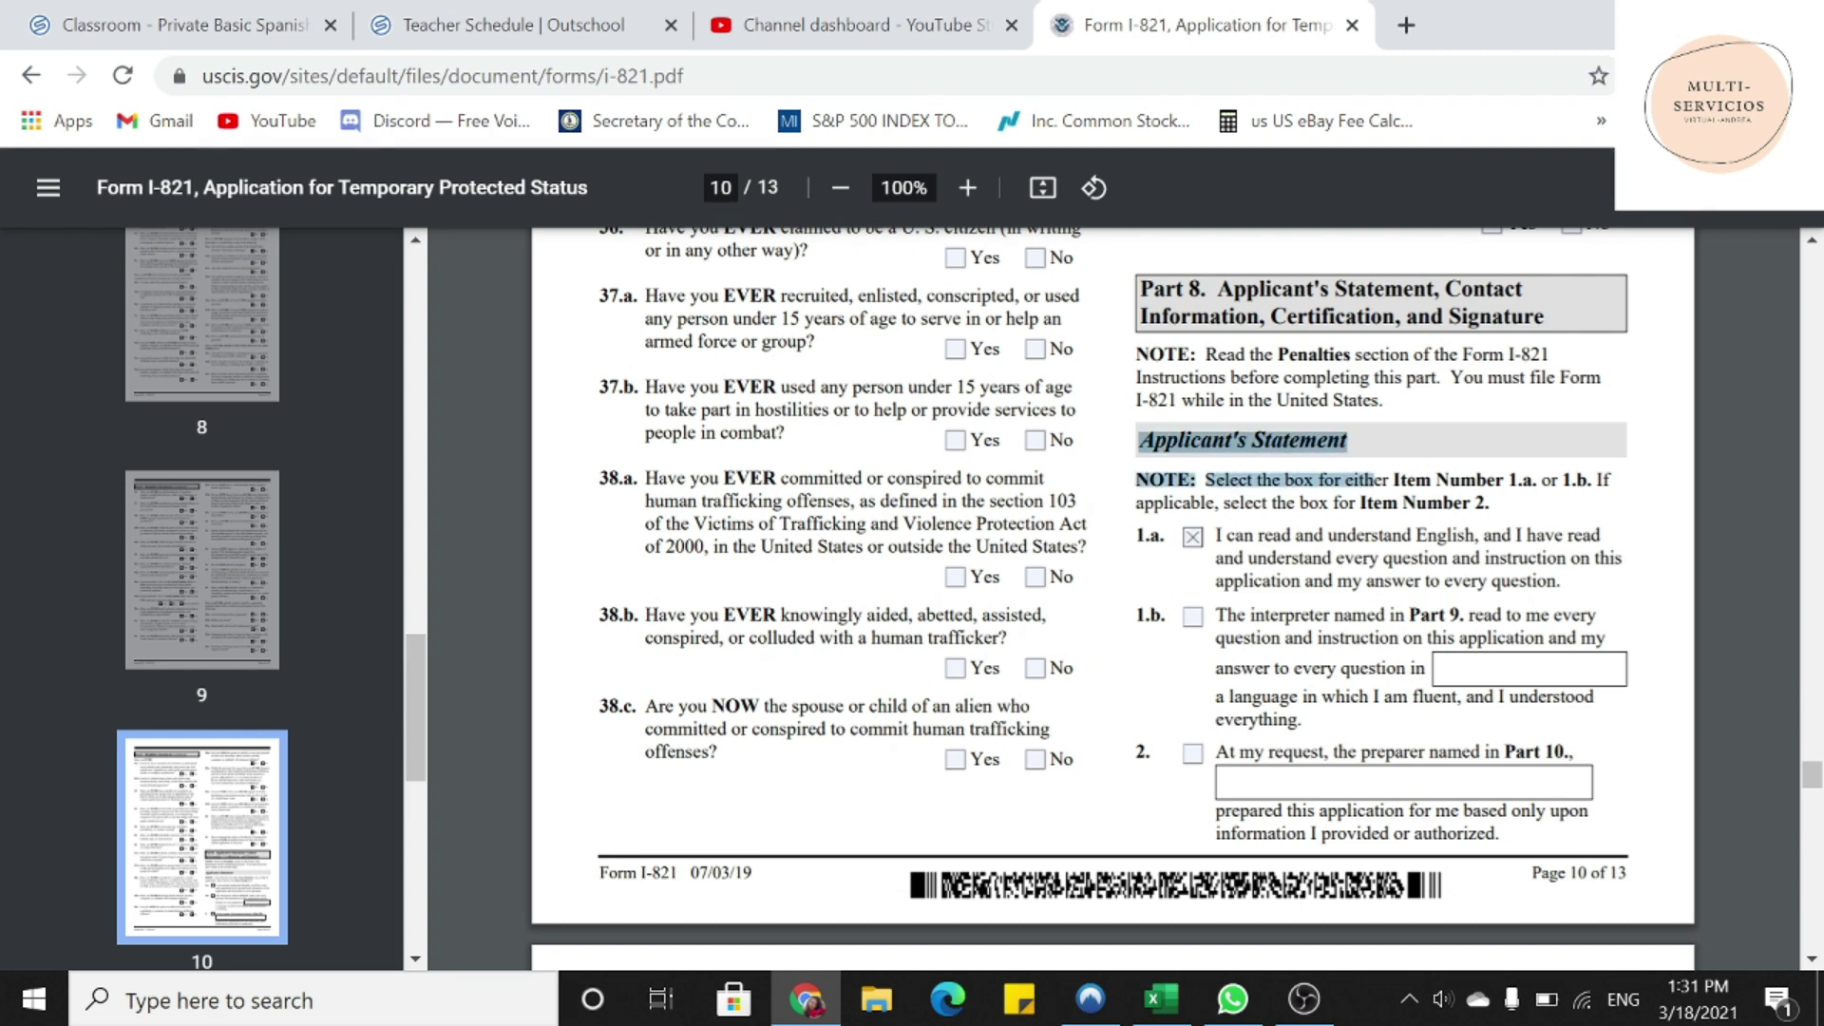
click(1376, 480)
scroll(1188, 560, down, 1)
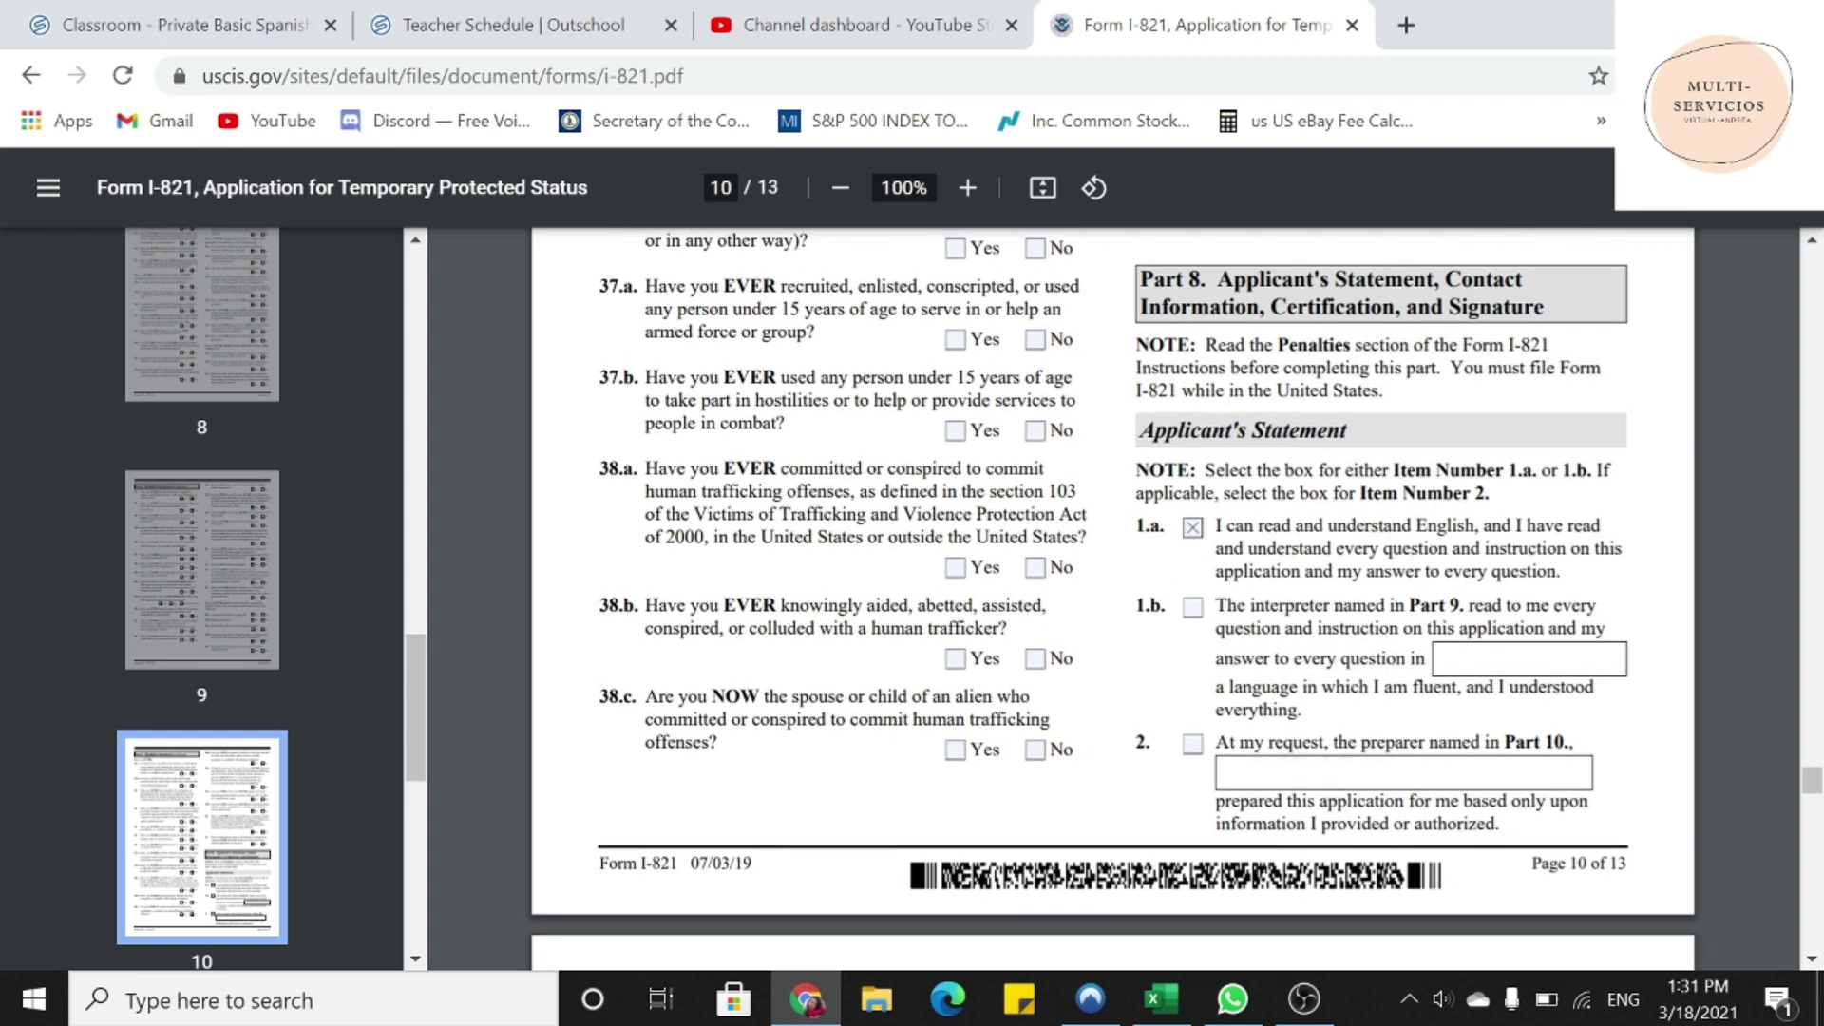
scroll(1188, 647, down, 6)
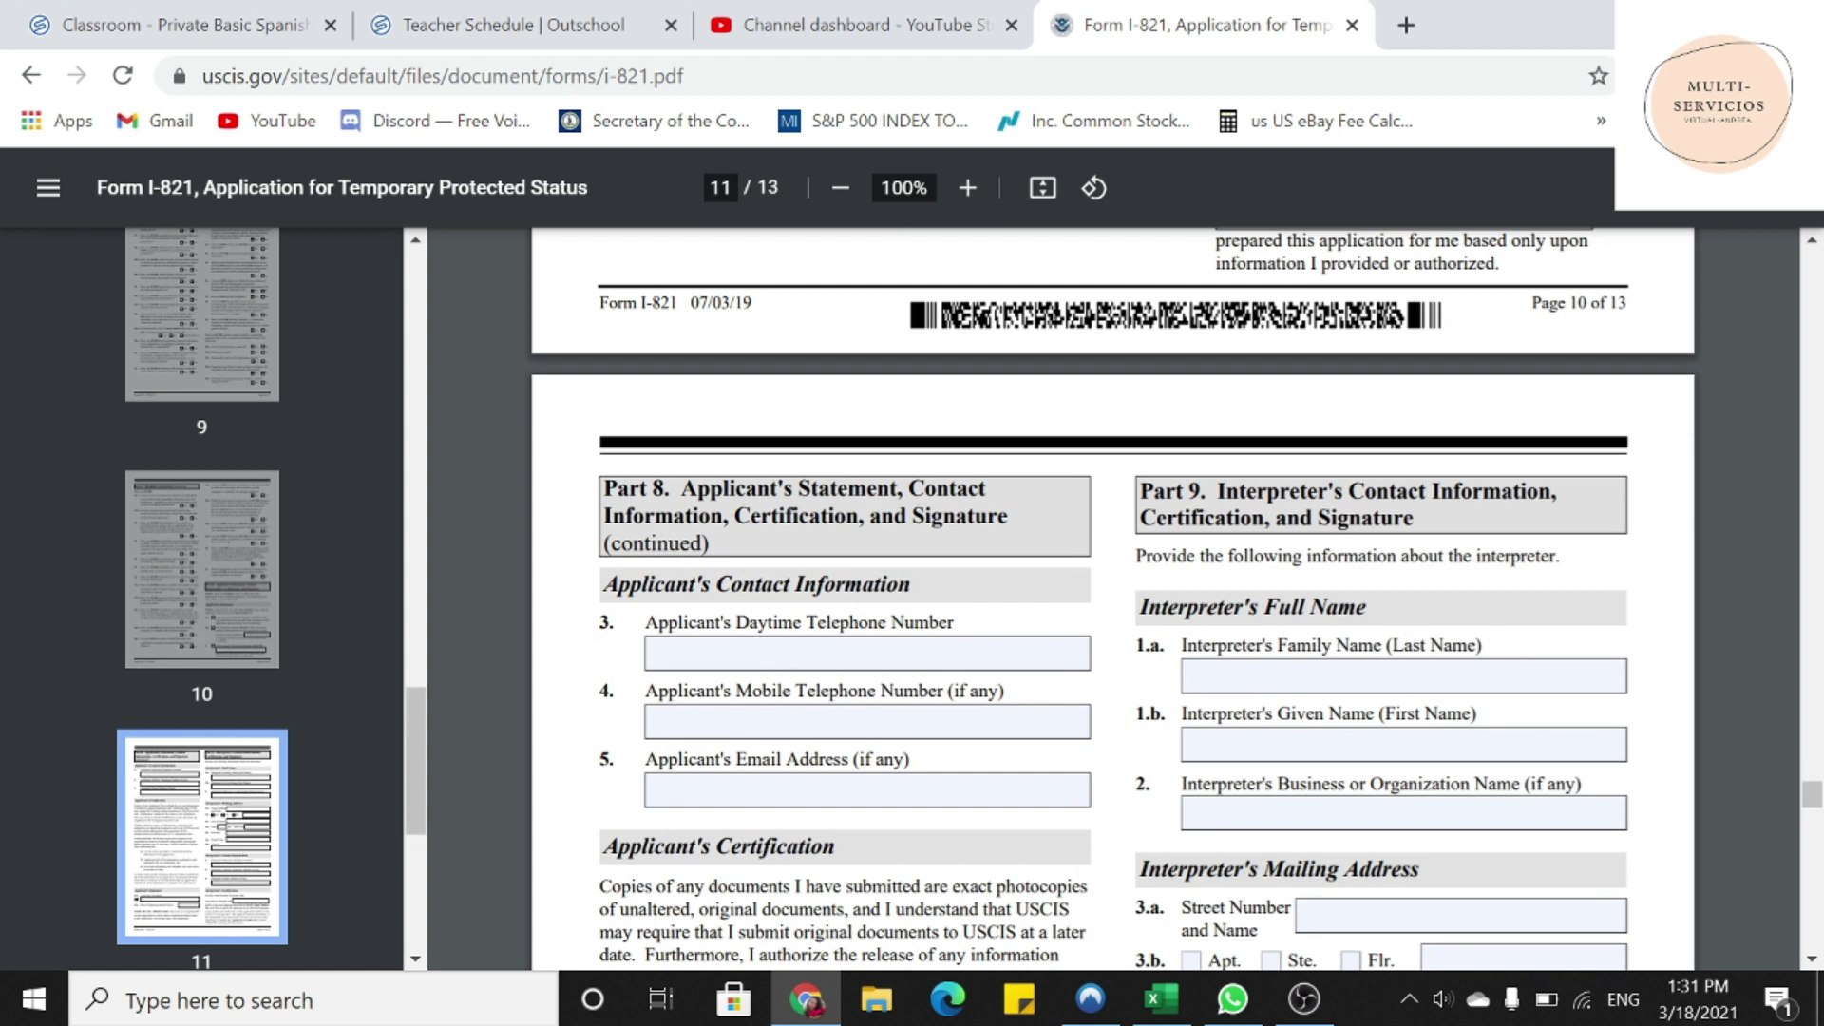
- Point out the applicant's daytime telephone, mobile telephone and email fields, leaving them blank
drag(646, 623, 954, 624)
click(648, 652)
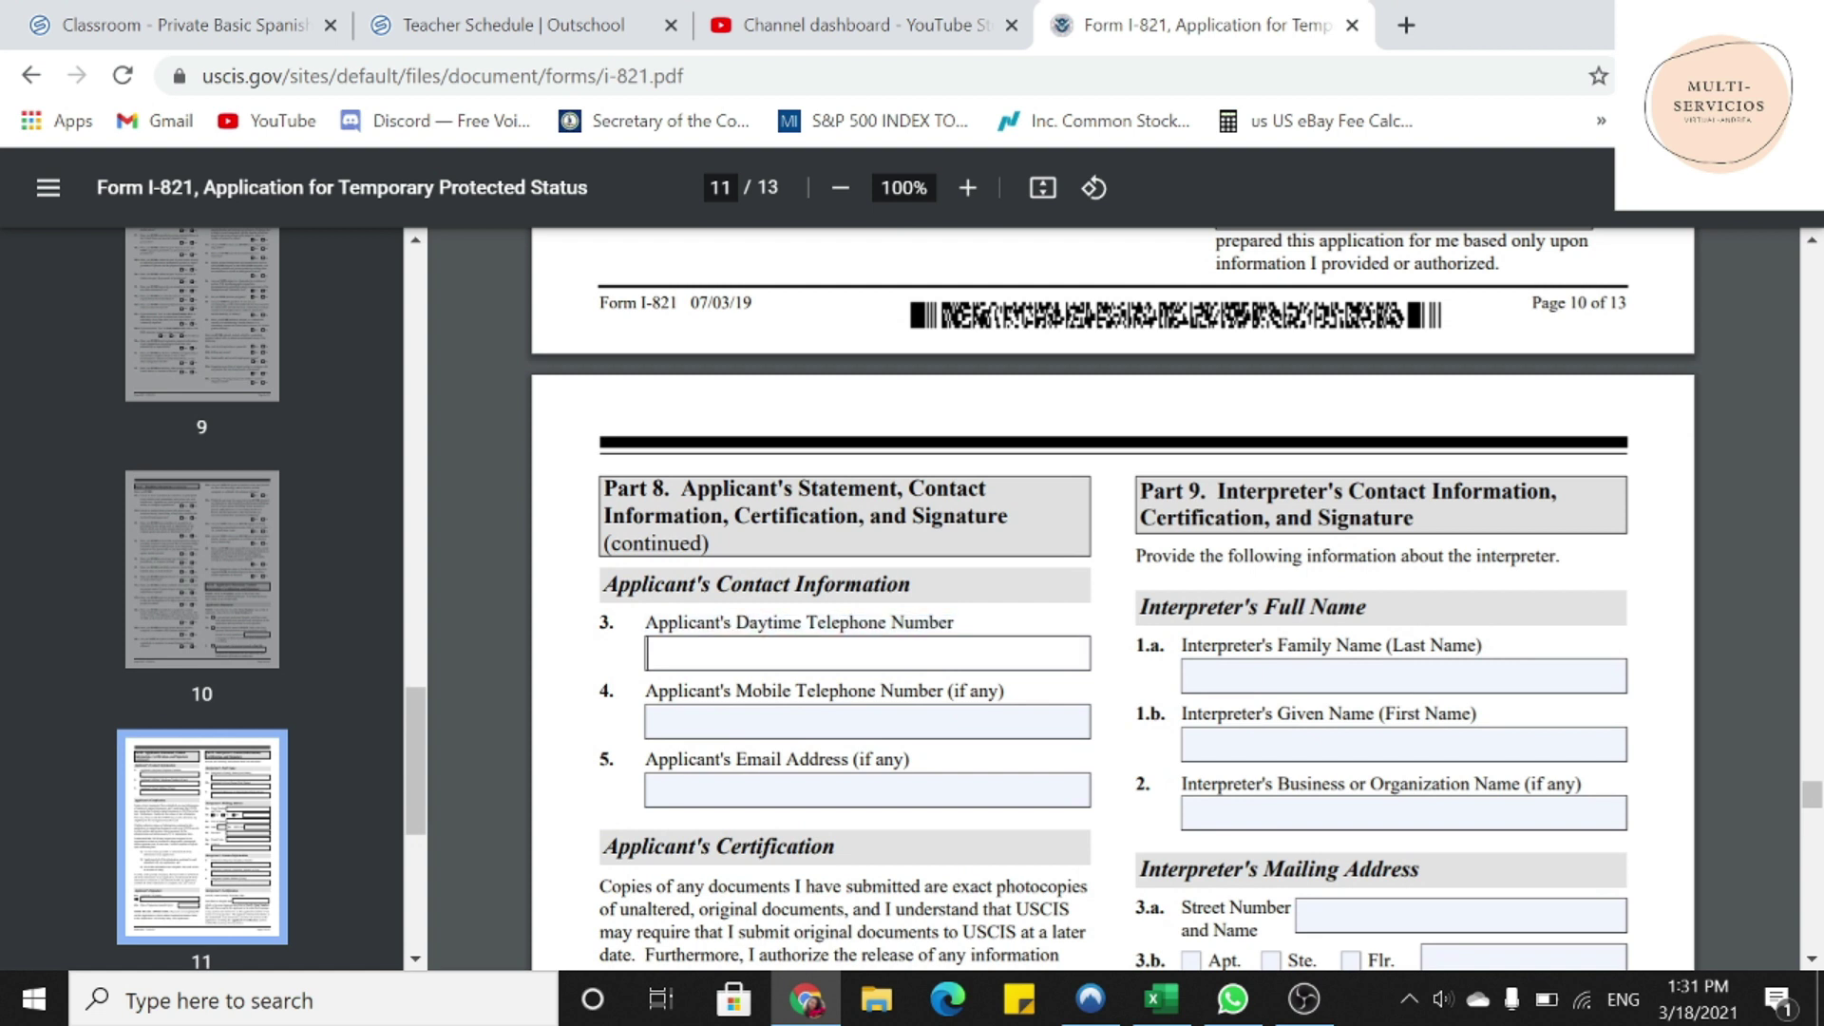
drag(646, 692, 1005, 692)
click(649, 721)
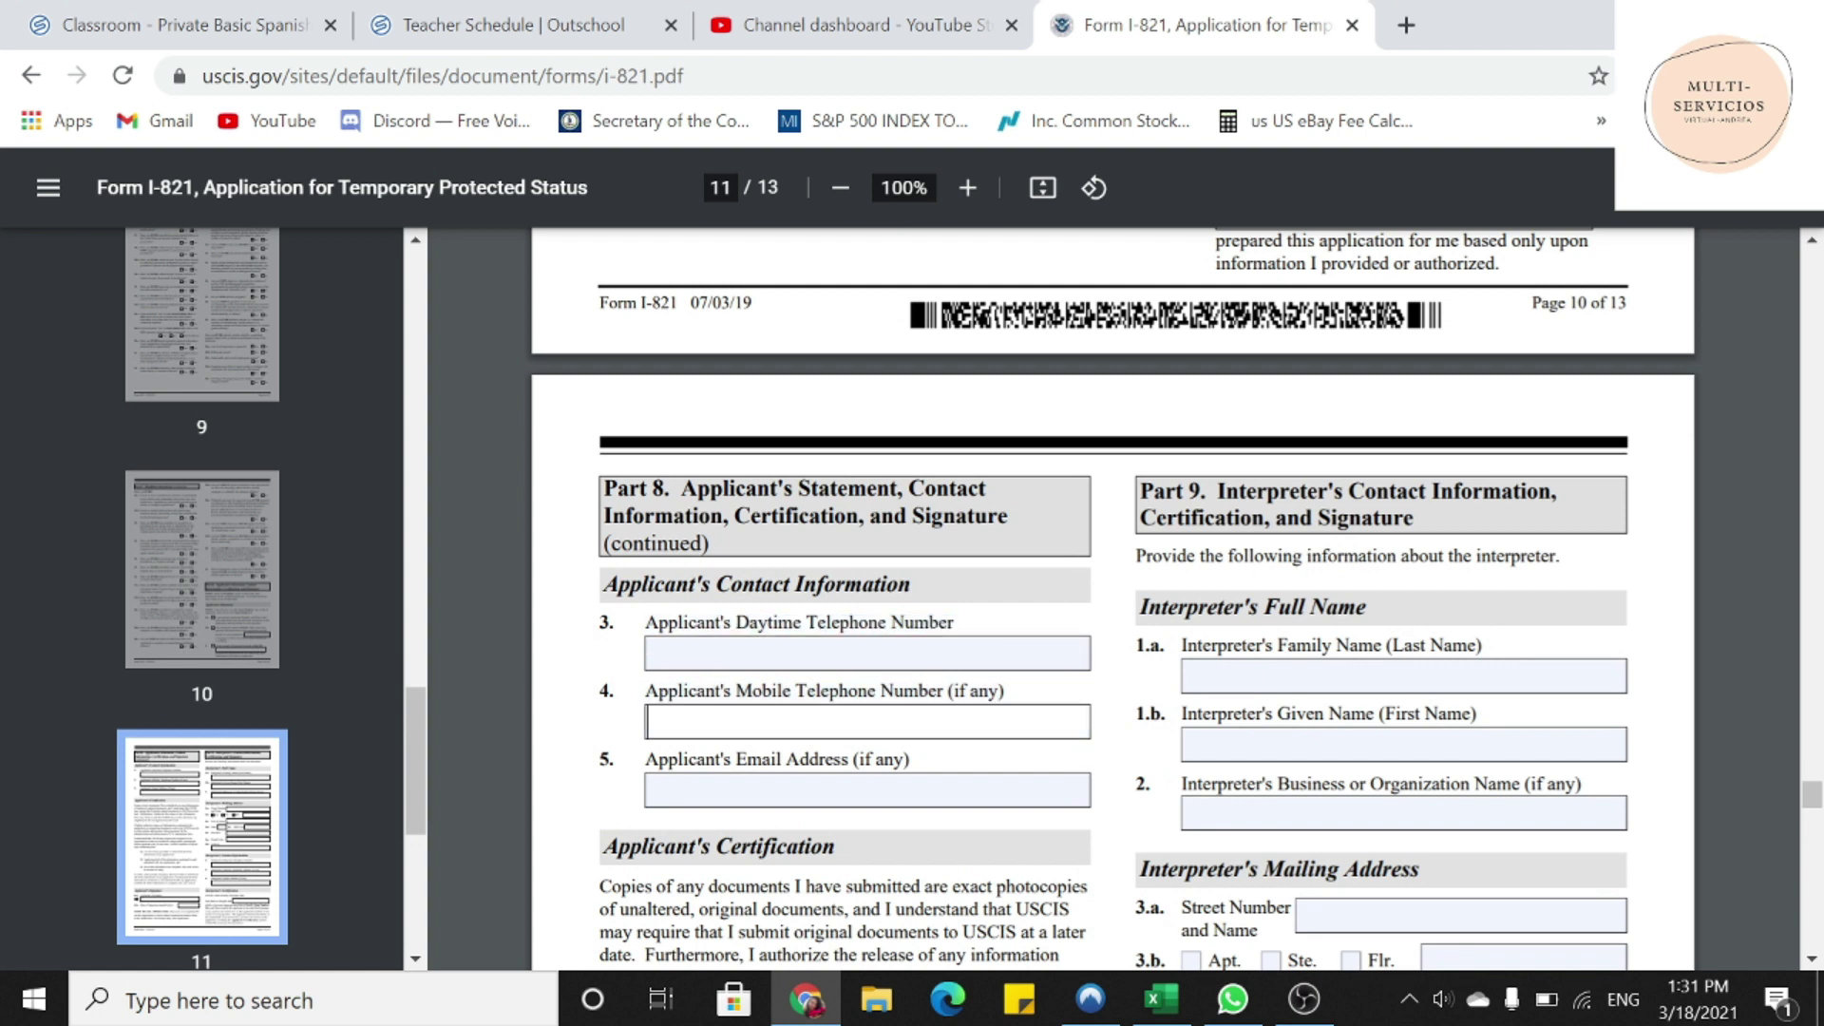
drag(646, 760, 911, 760)
click(649, 789)
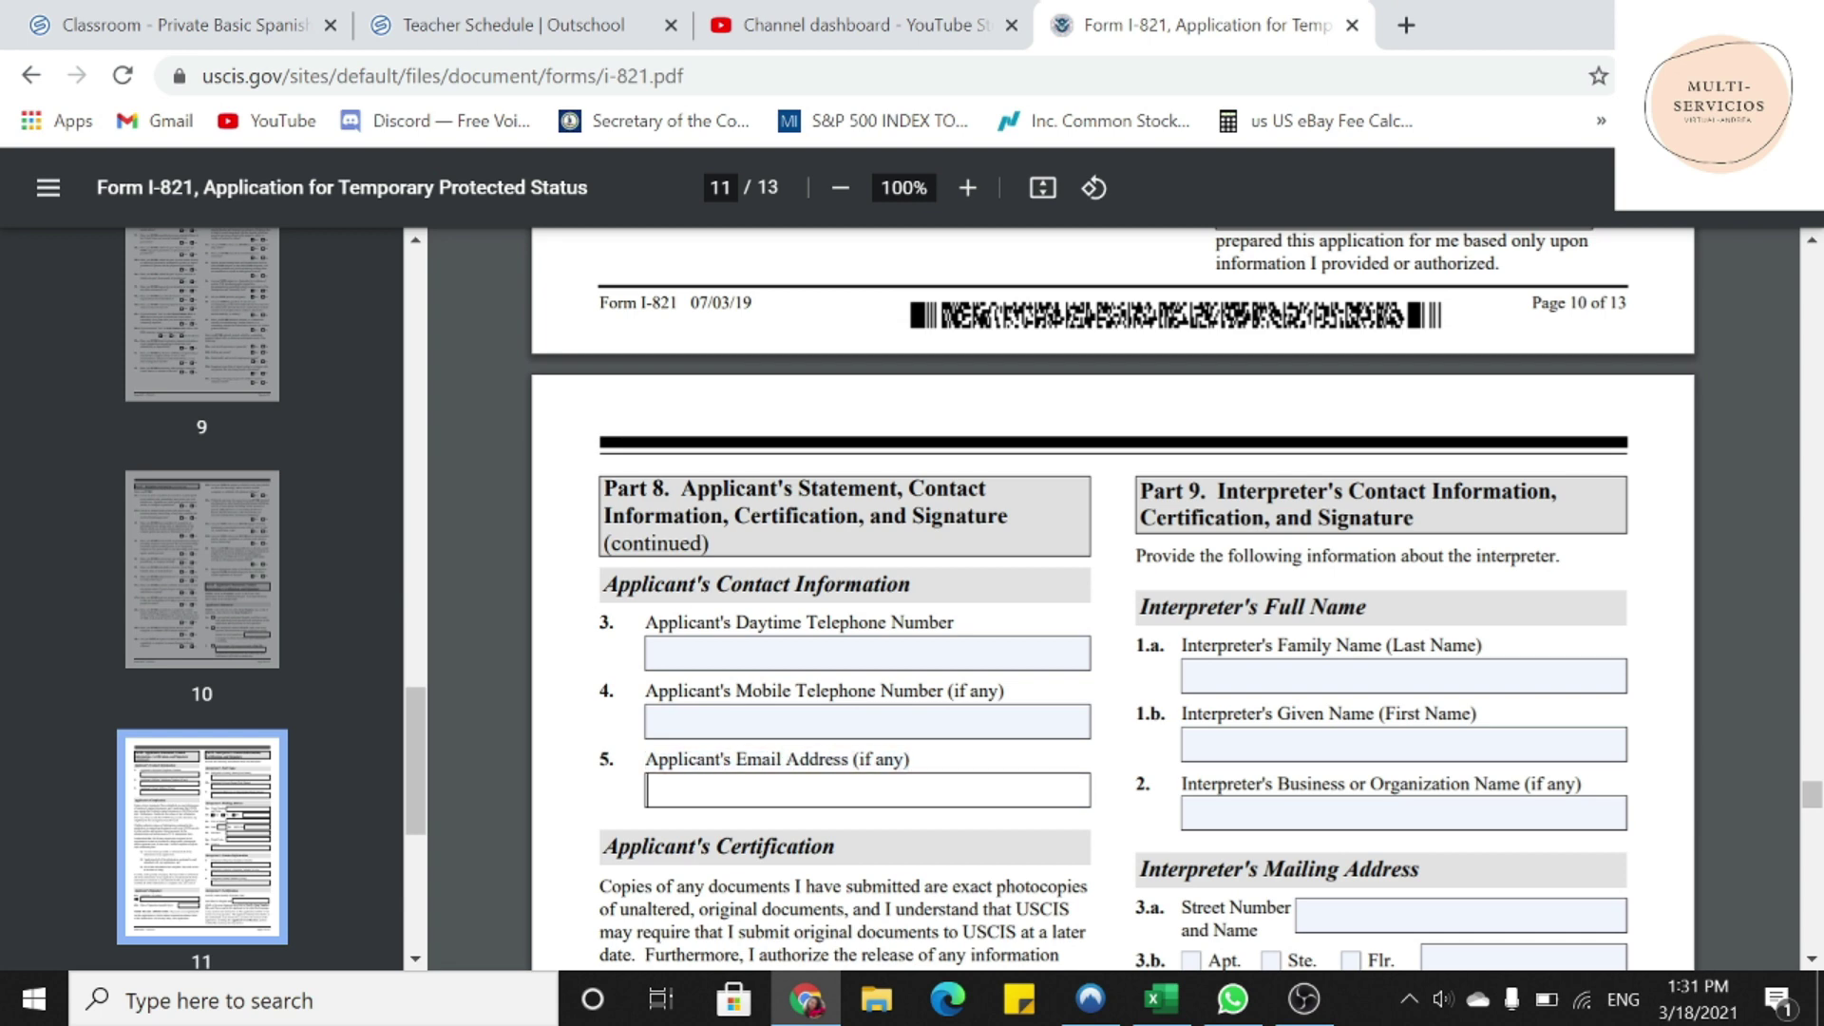
- Enter N/A in the Part 9 interpreter's given, family and business name fields
scroll(1112, 602, down, 3)
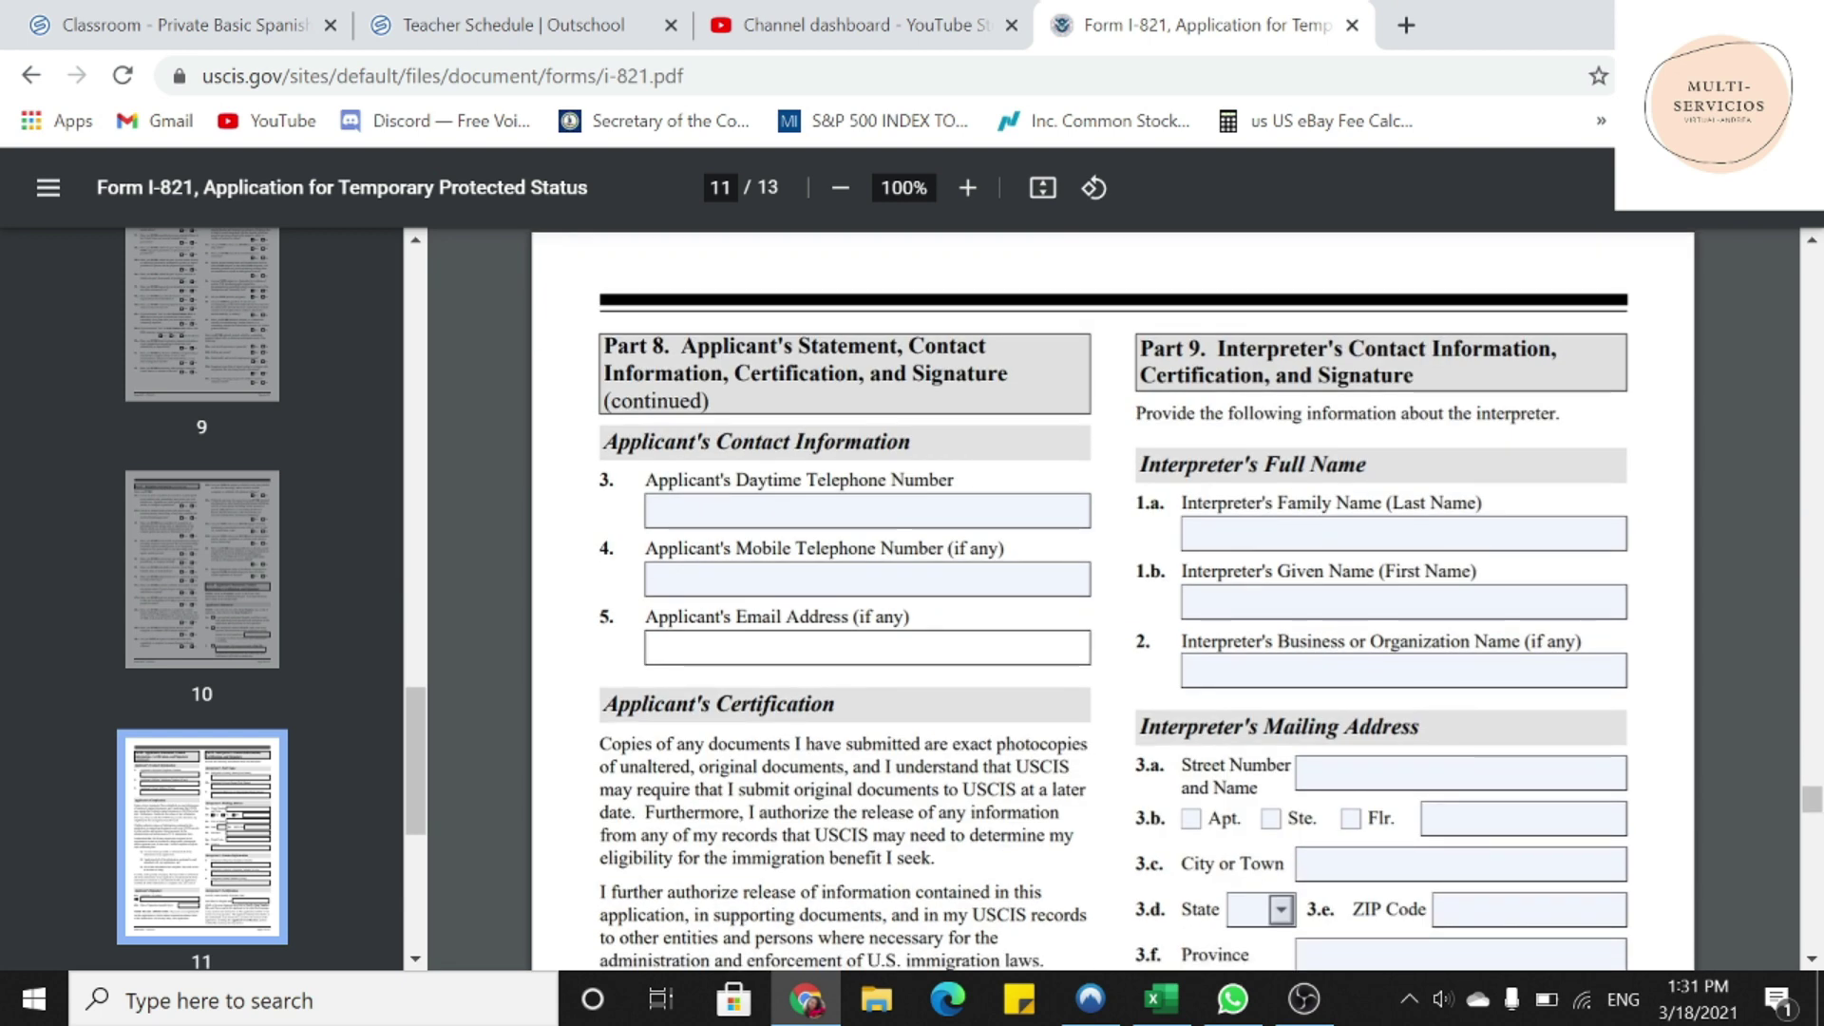
mouse_move(1140, 349)
mouse_down()
mouse_move(1329, 349)
mouse_move(1414, 377)
mouse_up()
key(Tab)
key(Tab)
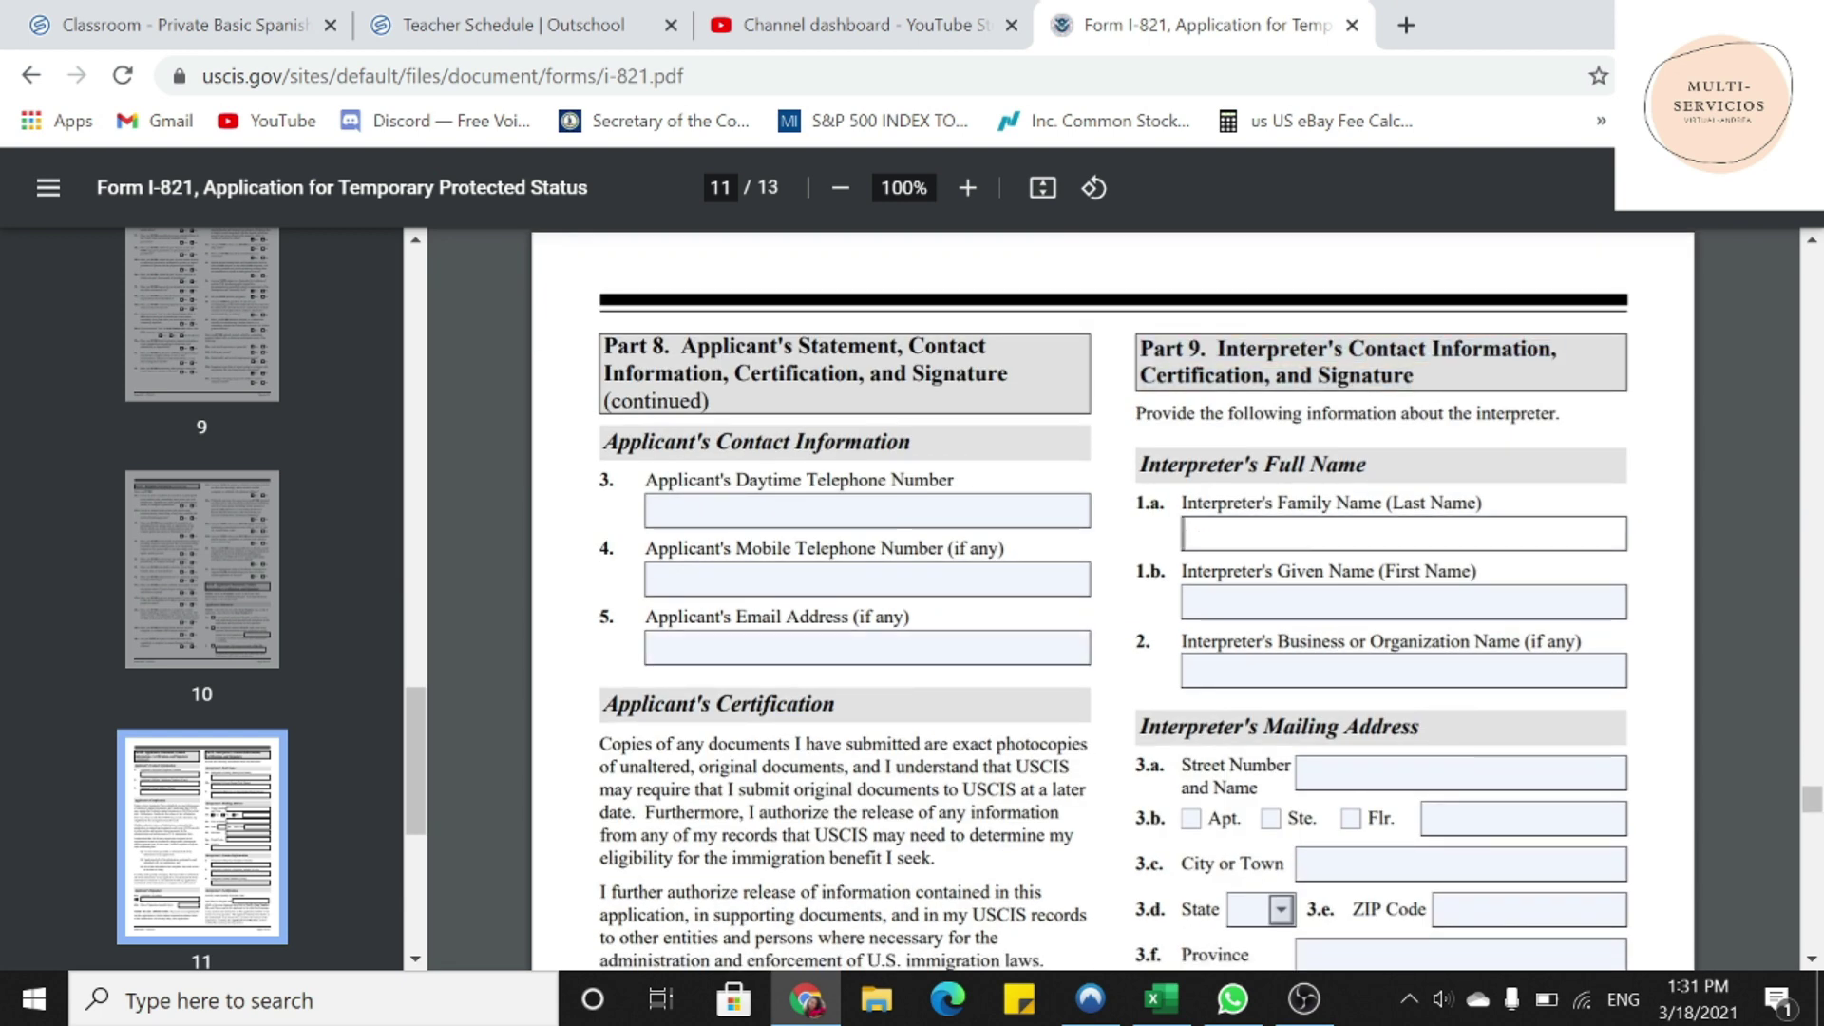
text(N/)
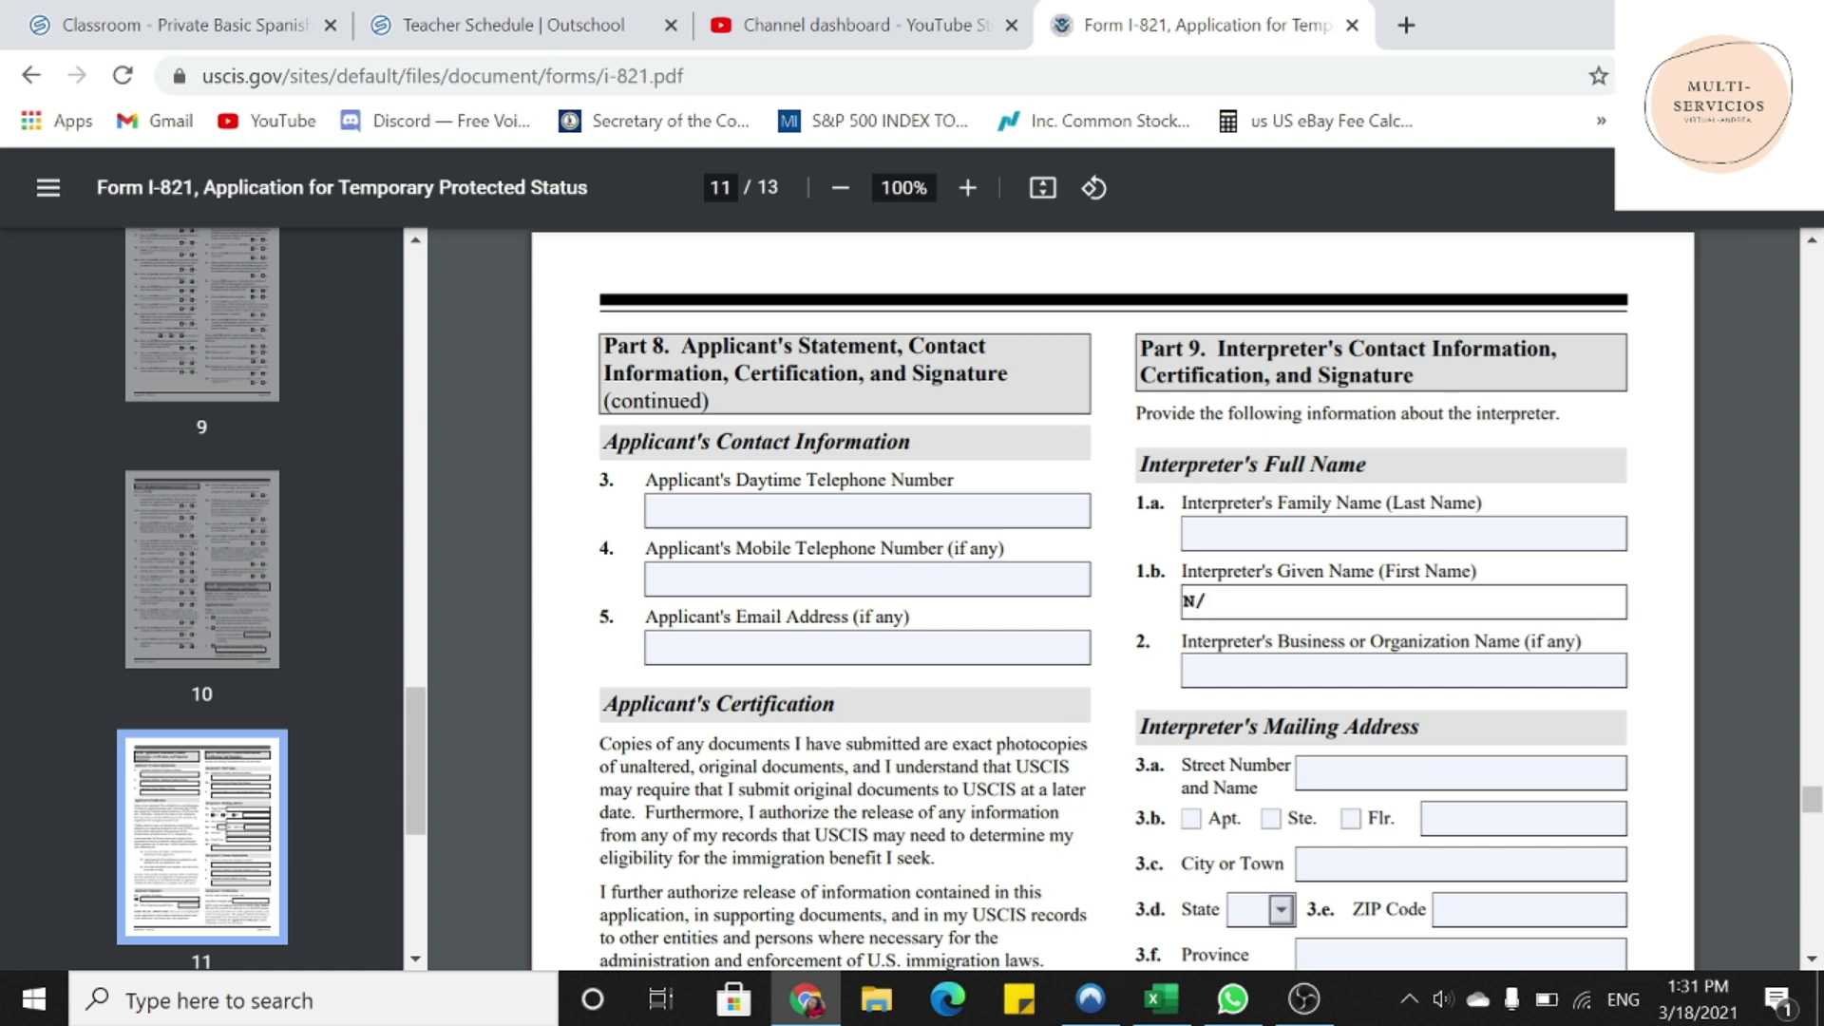
key(ctrl+a)
key(ctrl+c)
key(Tab)
key(ctrl+v)
key(shift+Tab)
key(shift+Tab)
key(ctrl+v)
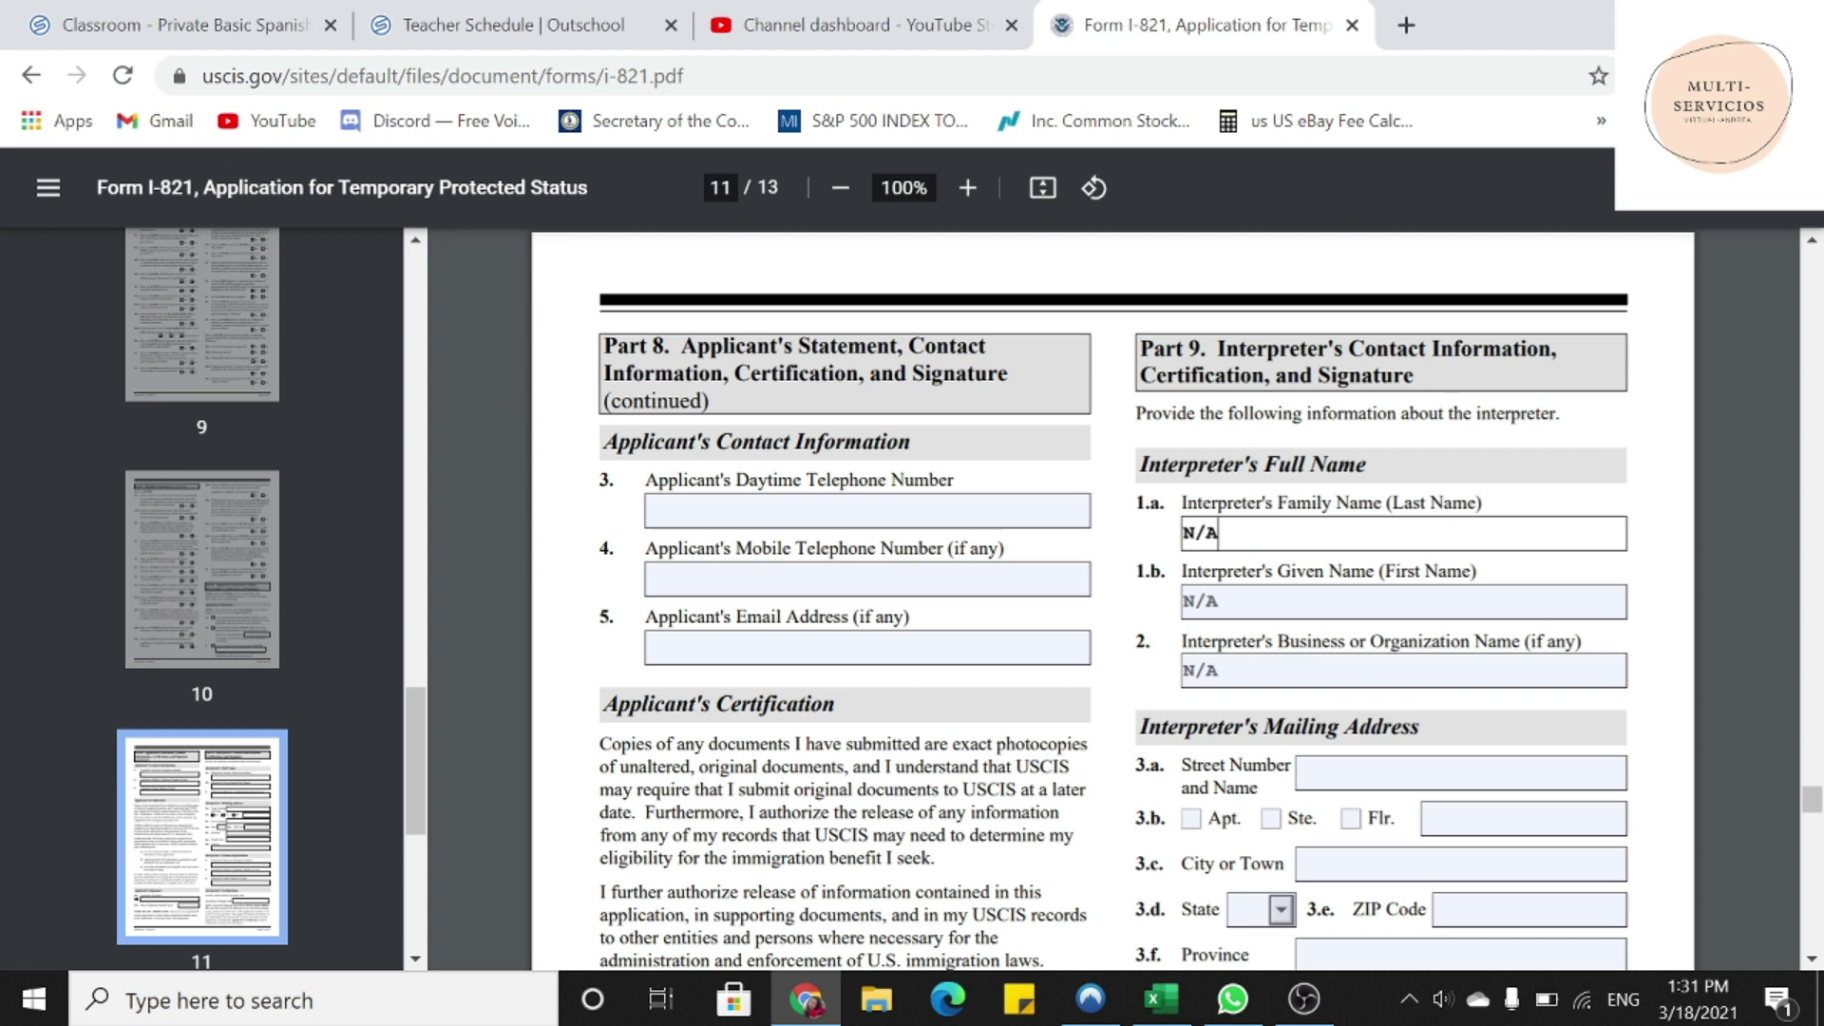
scroll(1111, 599, down, 2)
- Paste N/A into the interpreter's street, apartment, city, ZIP, province, postal code and country fields
click(1460, 631)
key(ctrl+v)
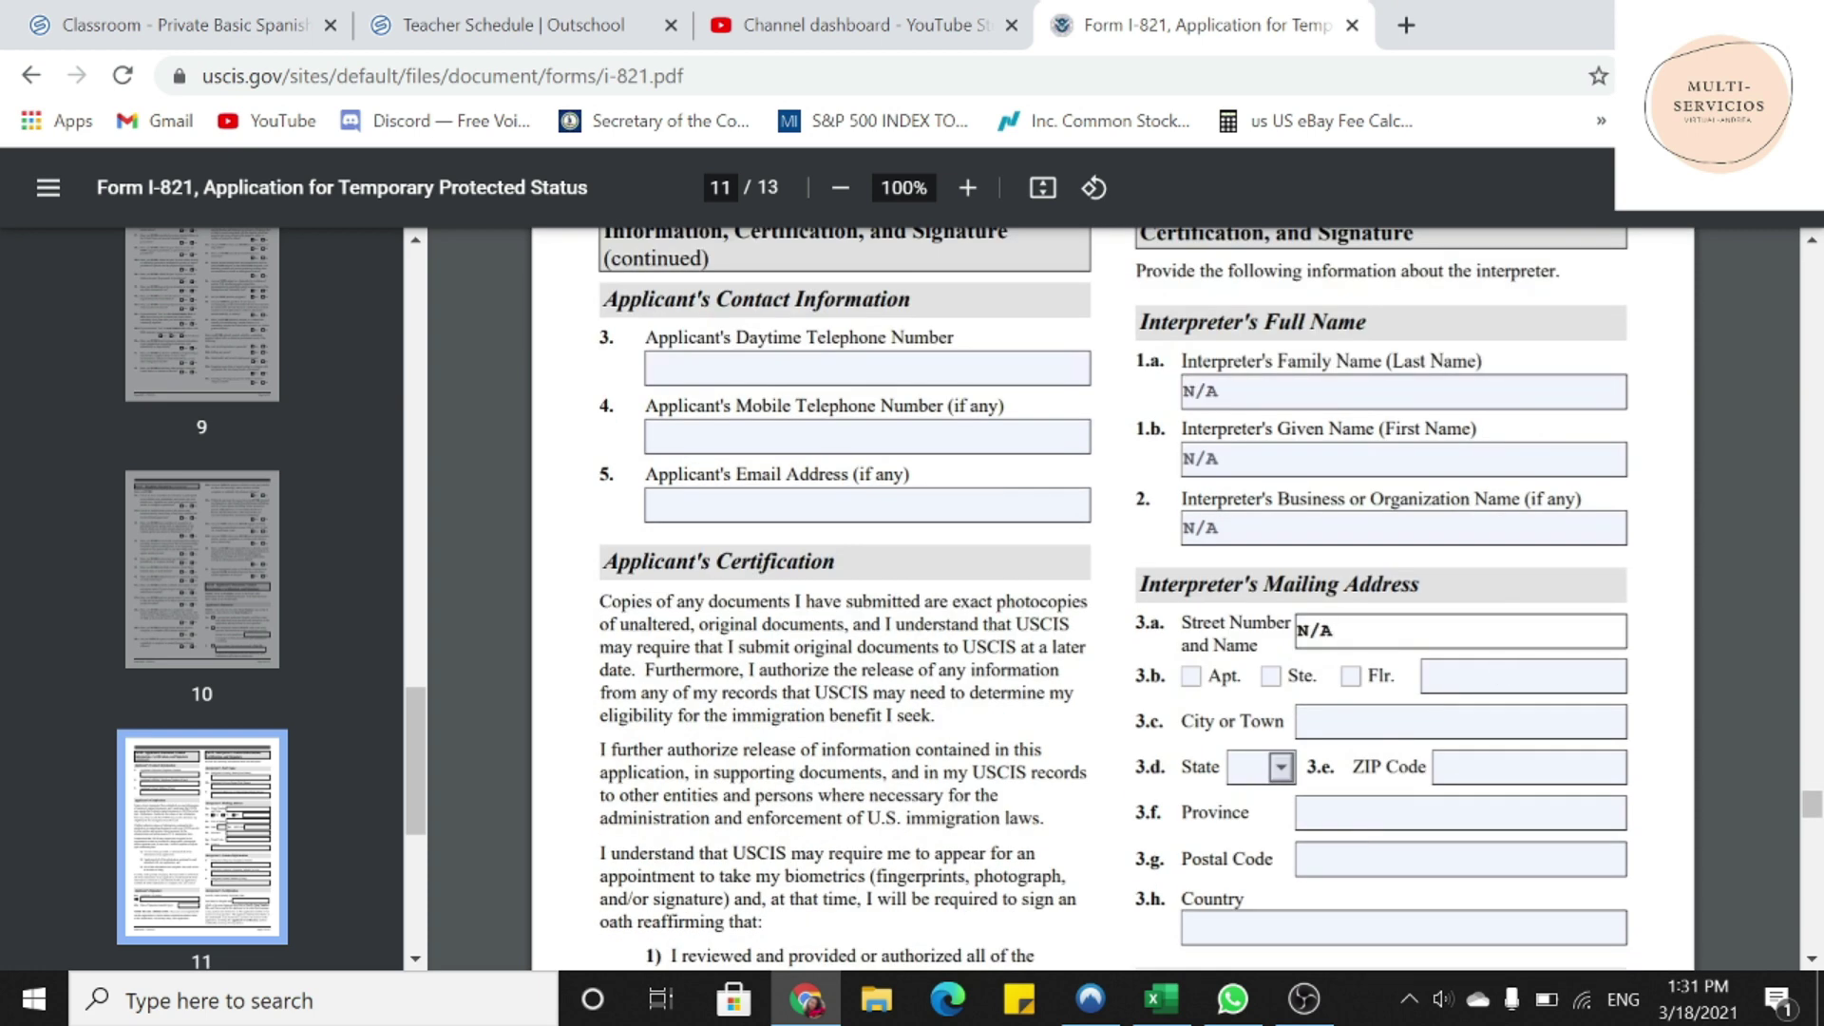
key(Tab)
key(ctrl+v)
key(Tab)
key(ctrl+v)
key(Tab)
key(ctrl+v)
key(Tab)
key(ctrl+v)
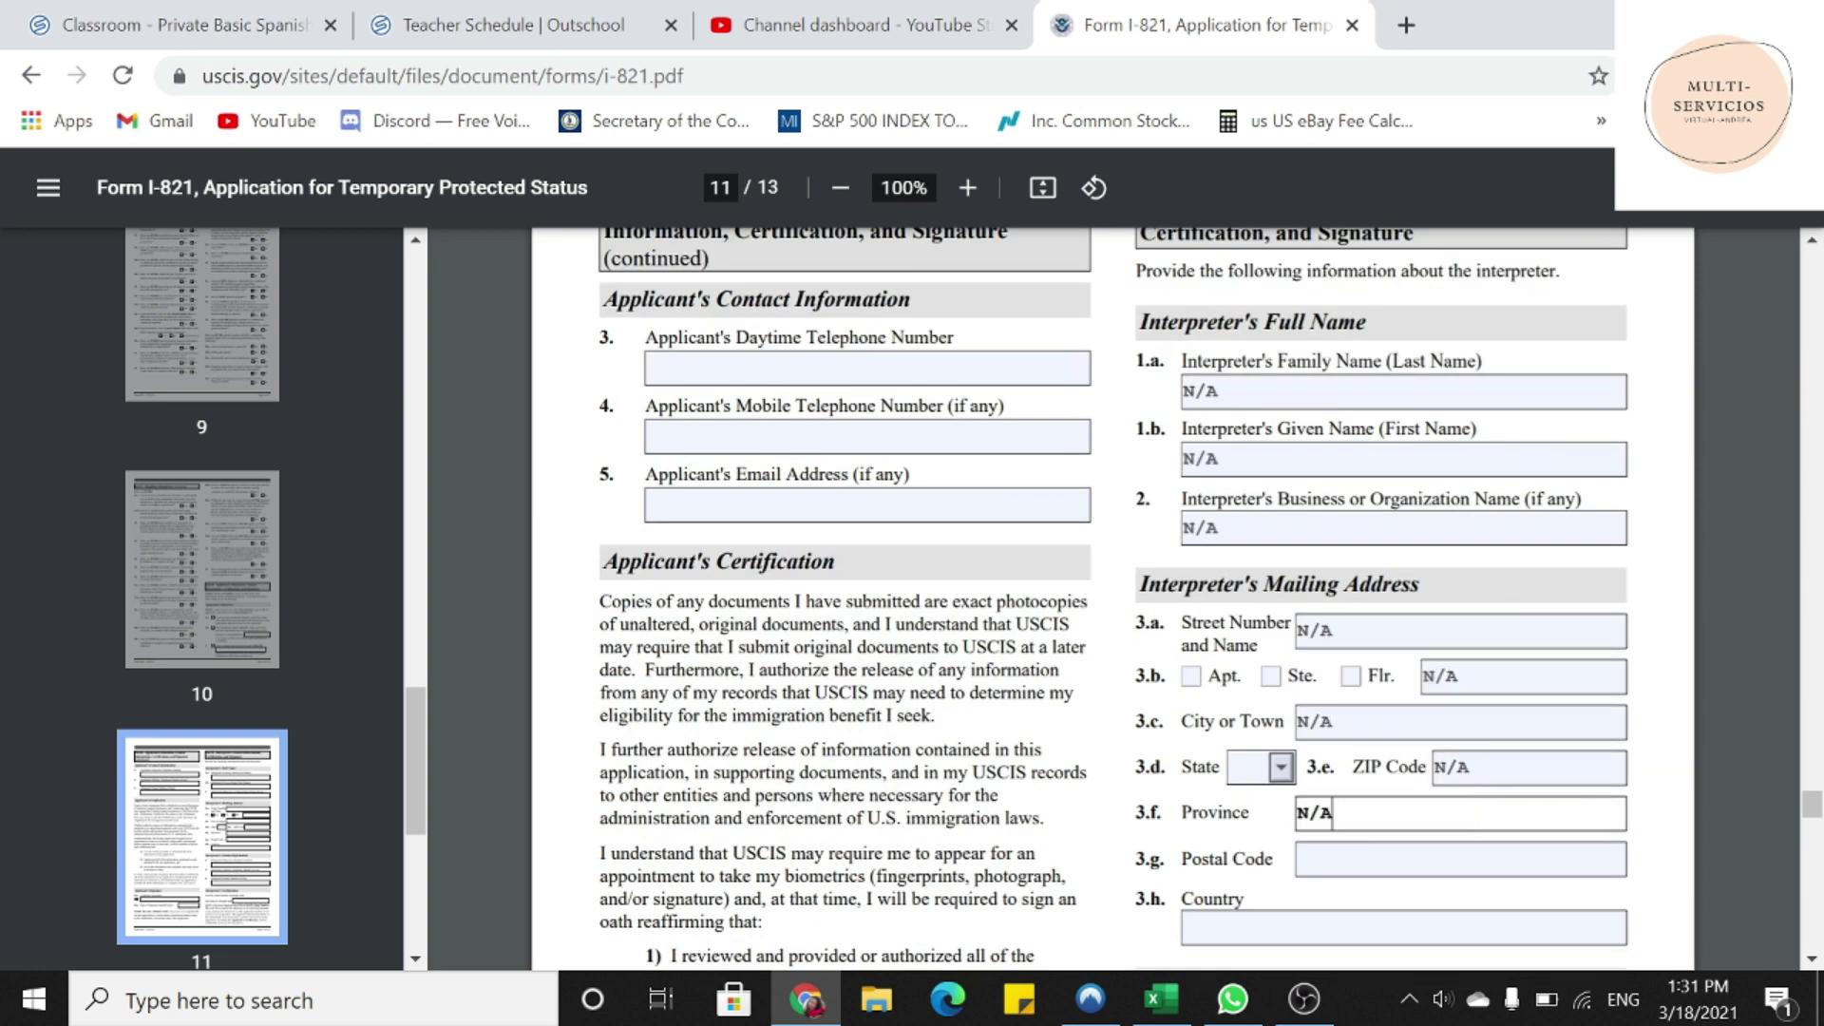
key(Tab)
key(ctrl+v)
key(Tab)
key(ctrl+v)
- Paste N/A into the interpreter's daytime phone, mobile phone, email and language fields
scroll(1111, 599, down, 3)
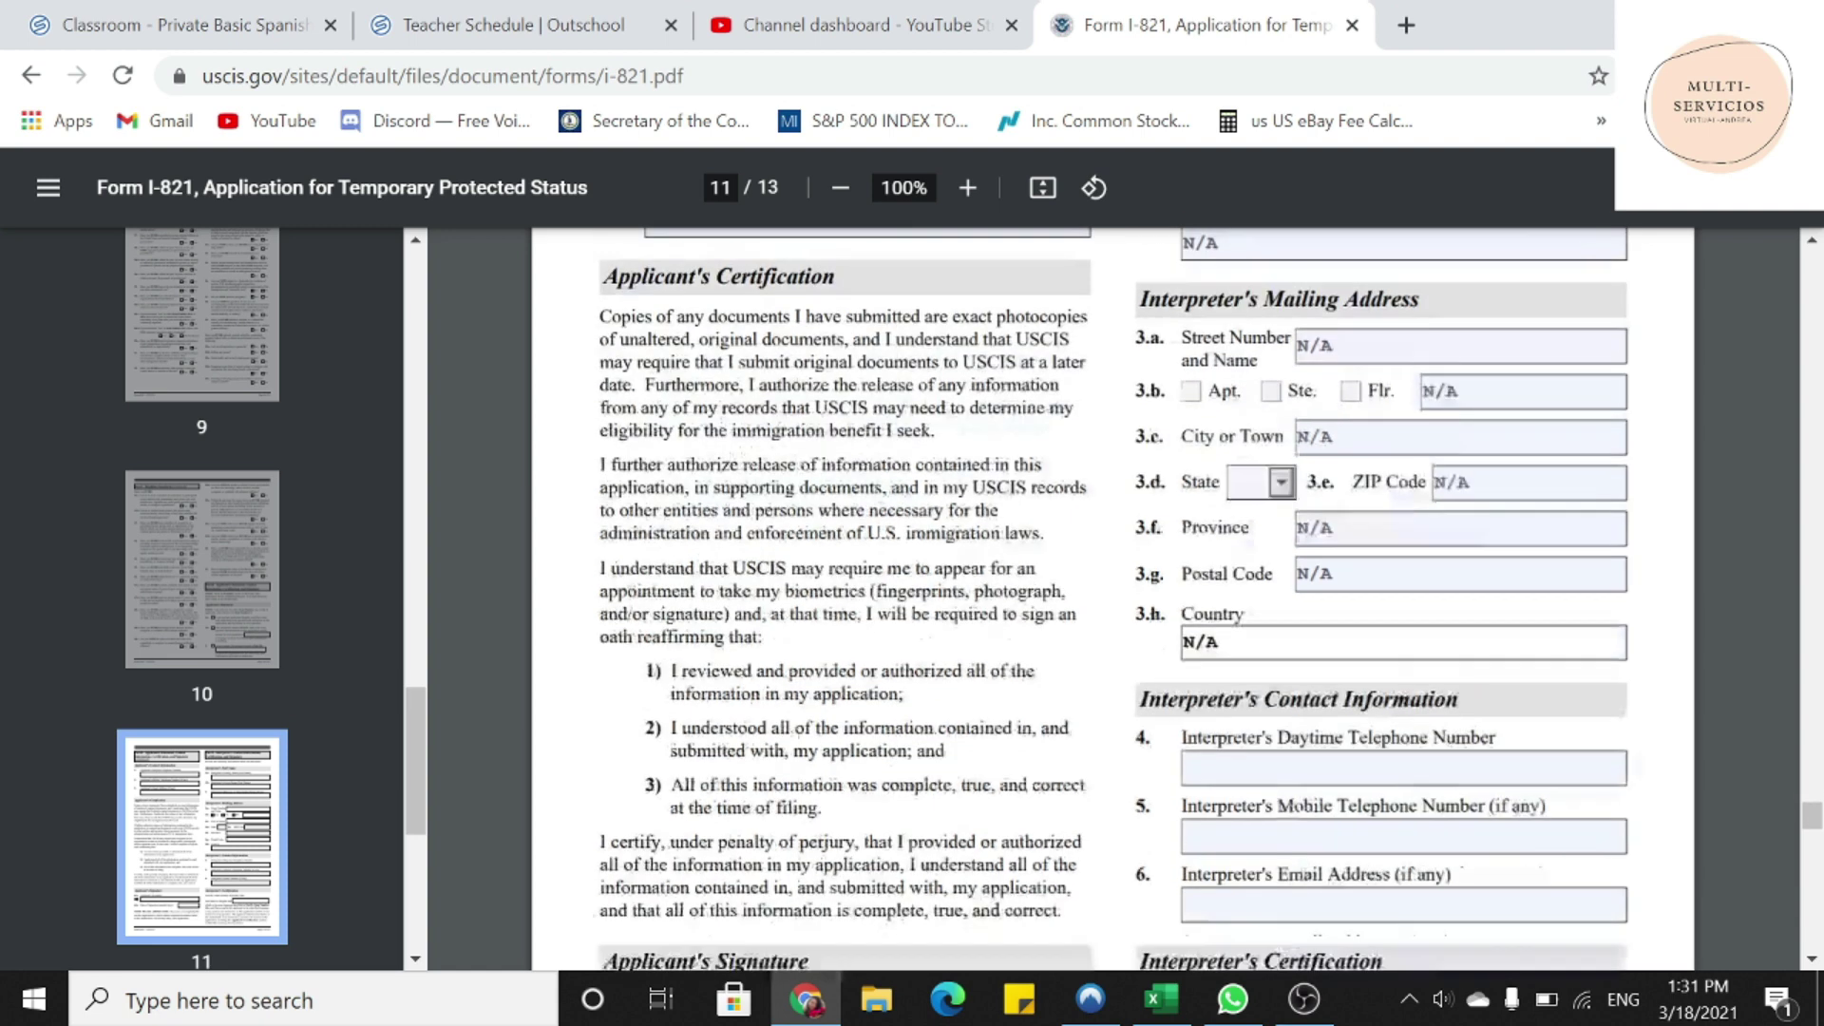
scroll(1111, 598, down, 3)
key(Tab)
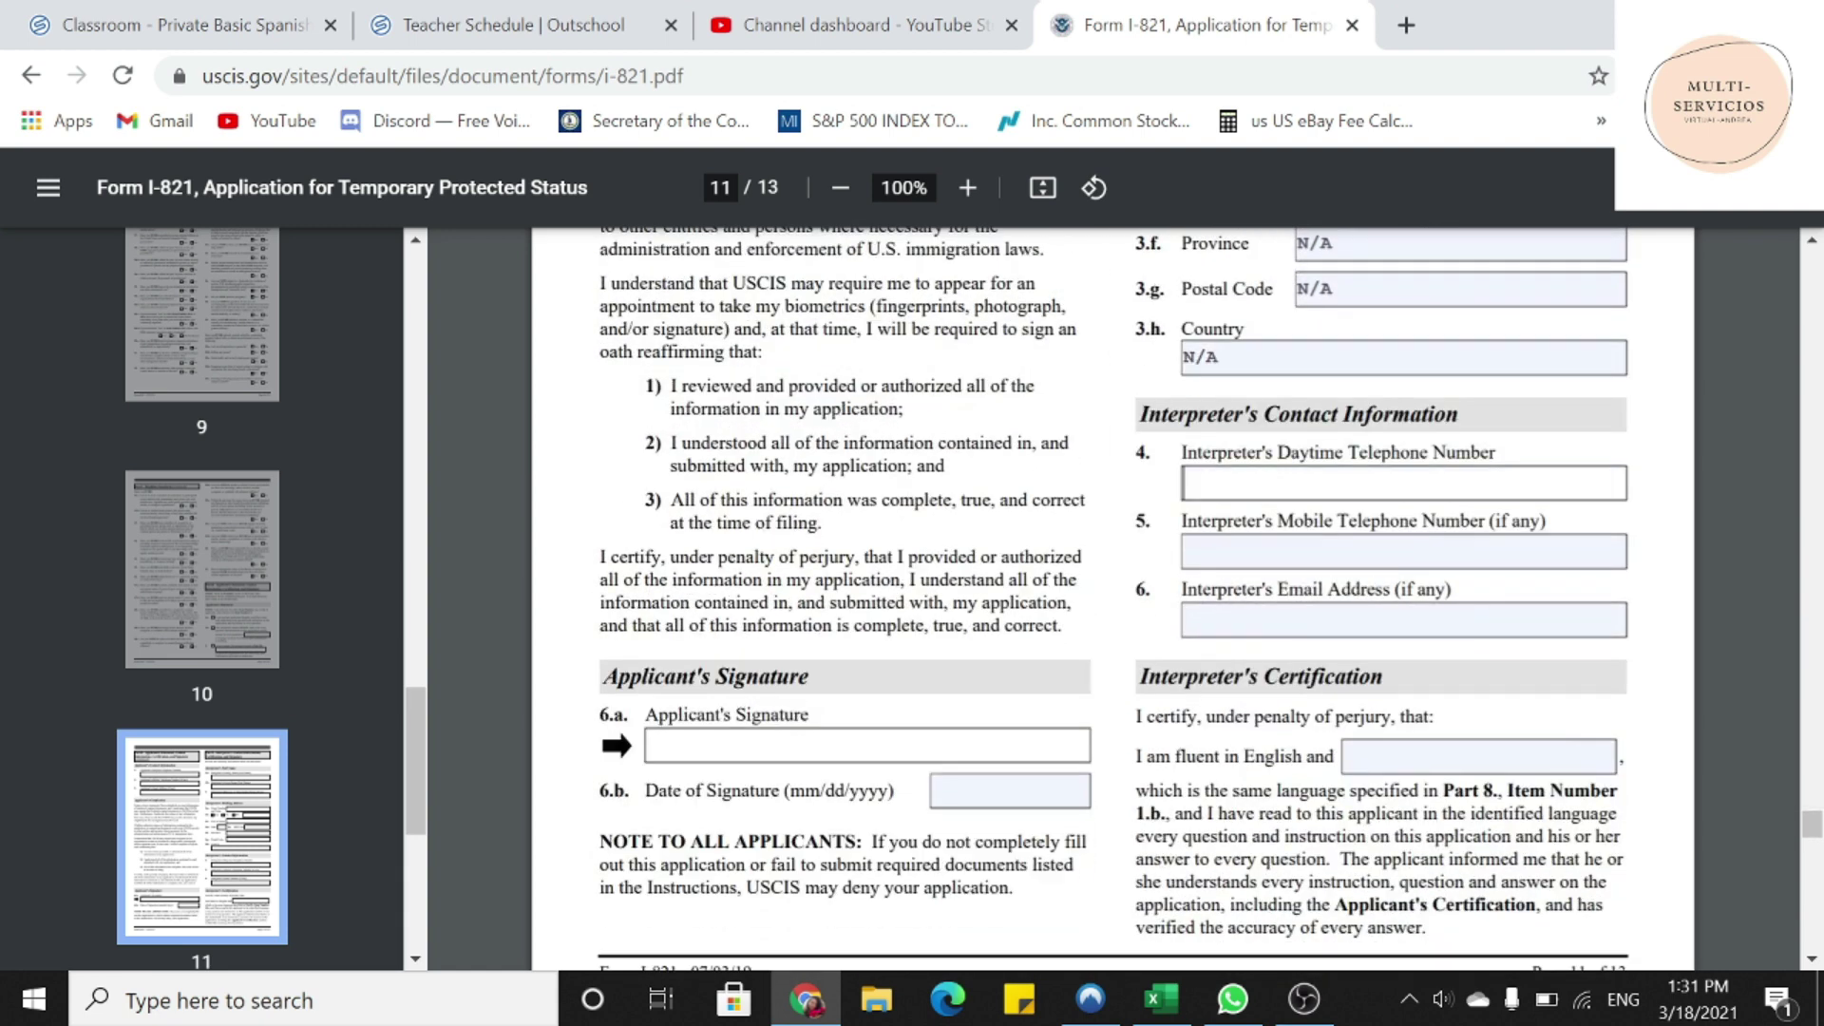
key(ctrl+v)
key(Tab)
key(ctrl+v)
key(Tab)
key(ctrl+v)
key(Tab)
key(ctrl+v)
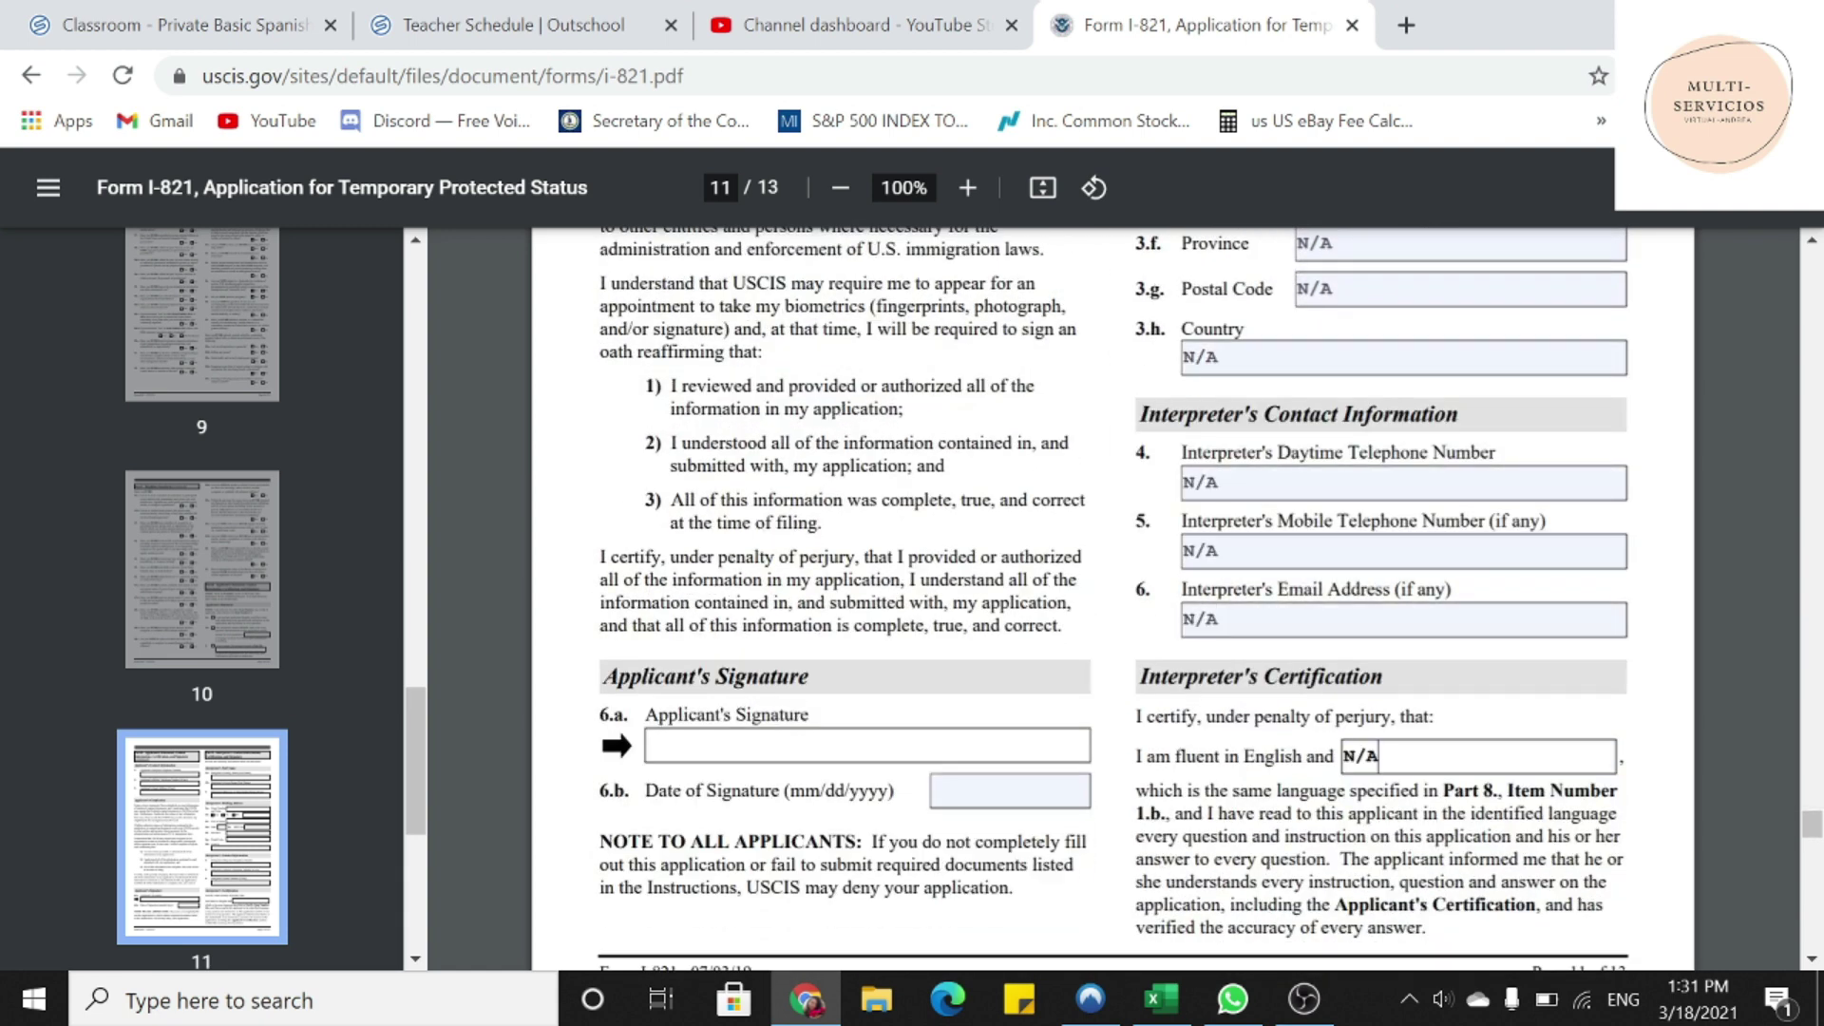
key(Tab)
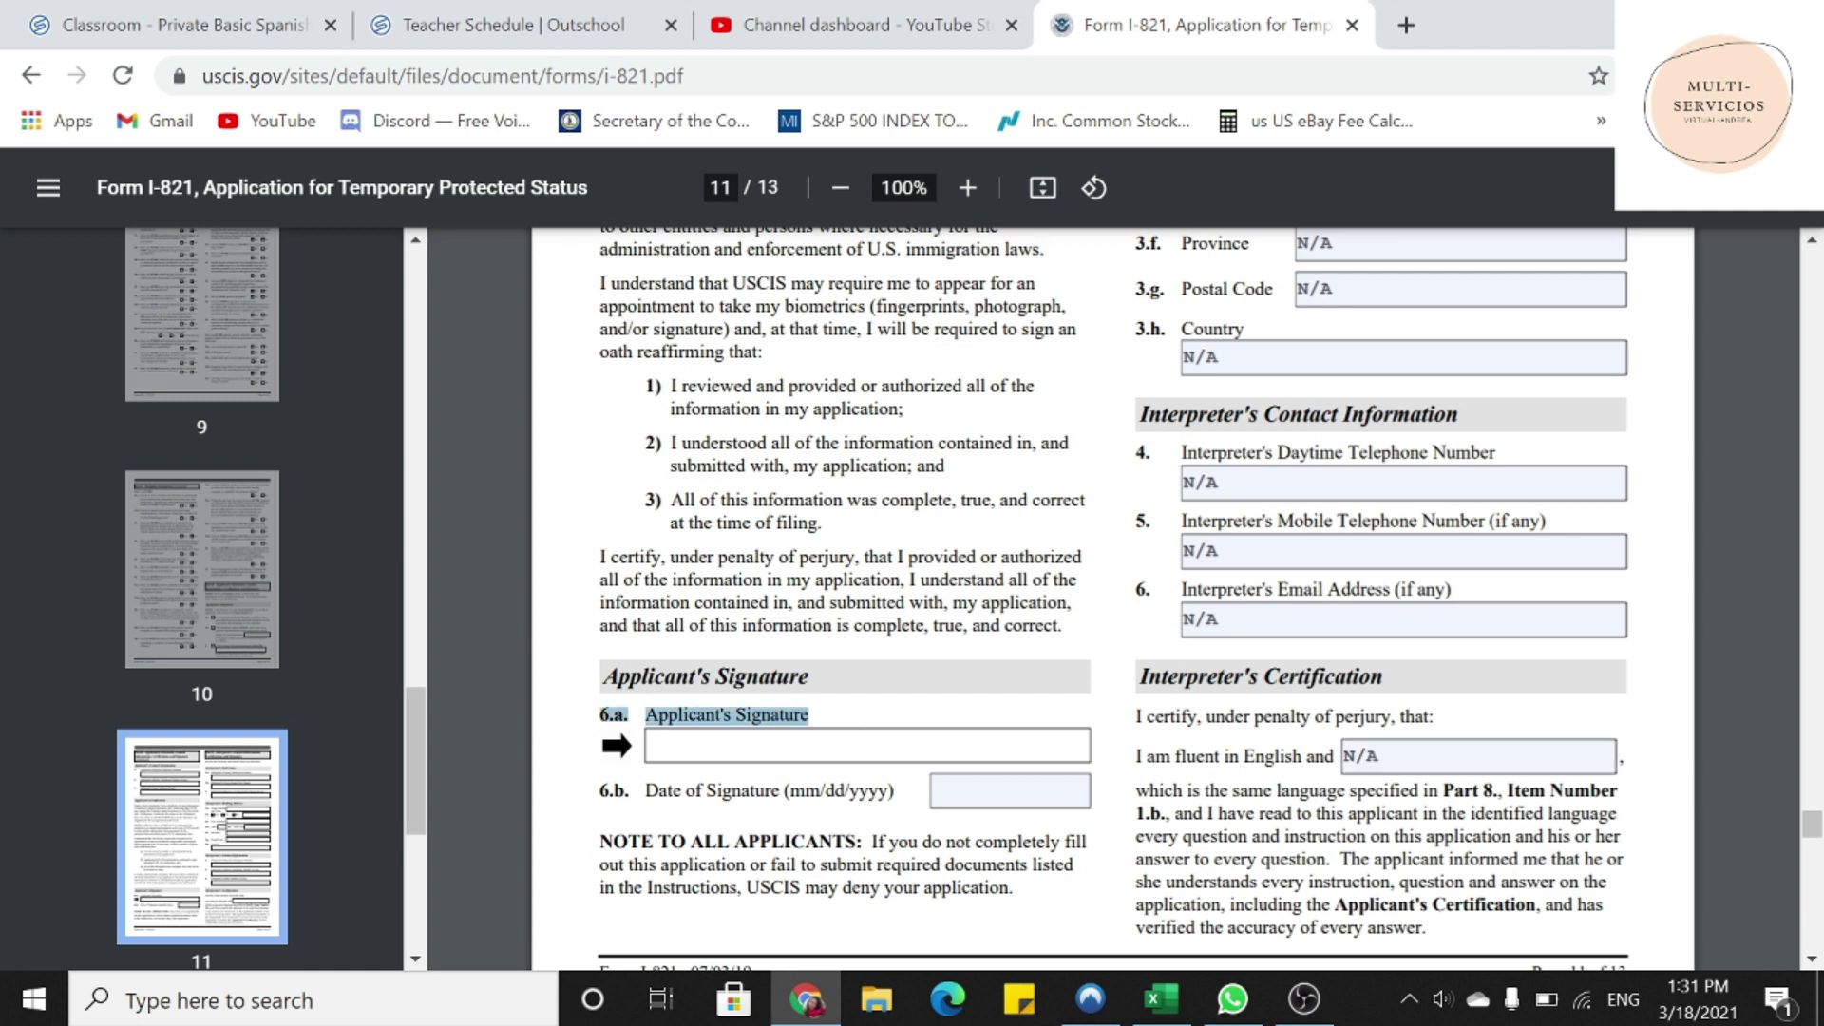
scroll(984, 803, down, 7)
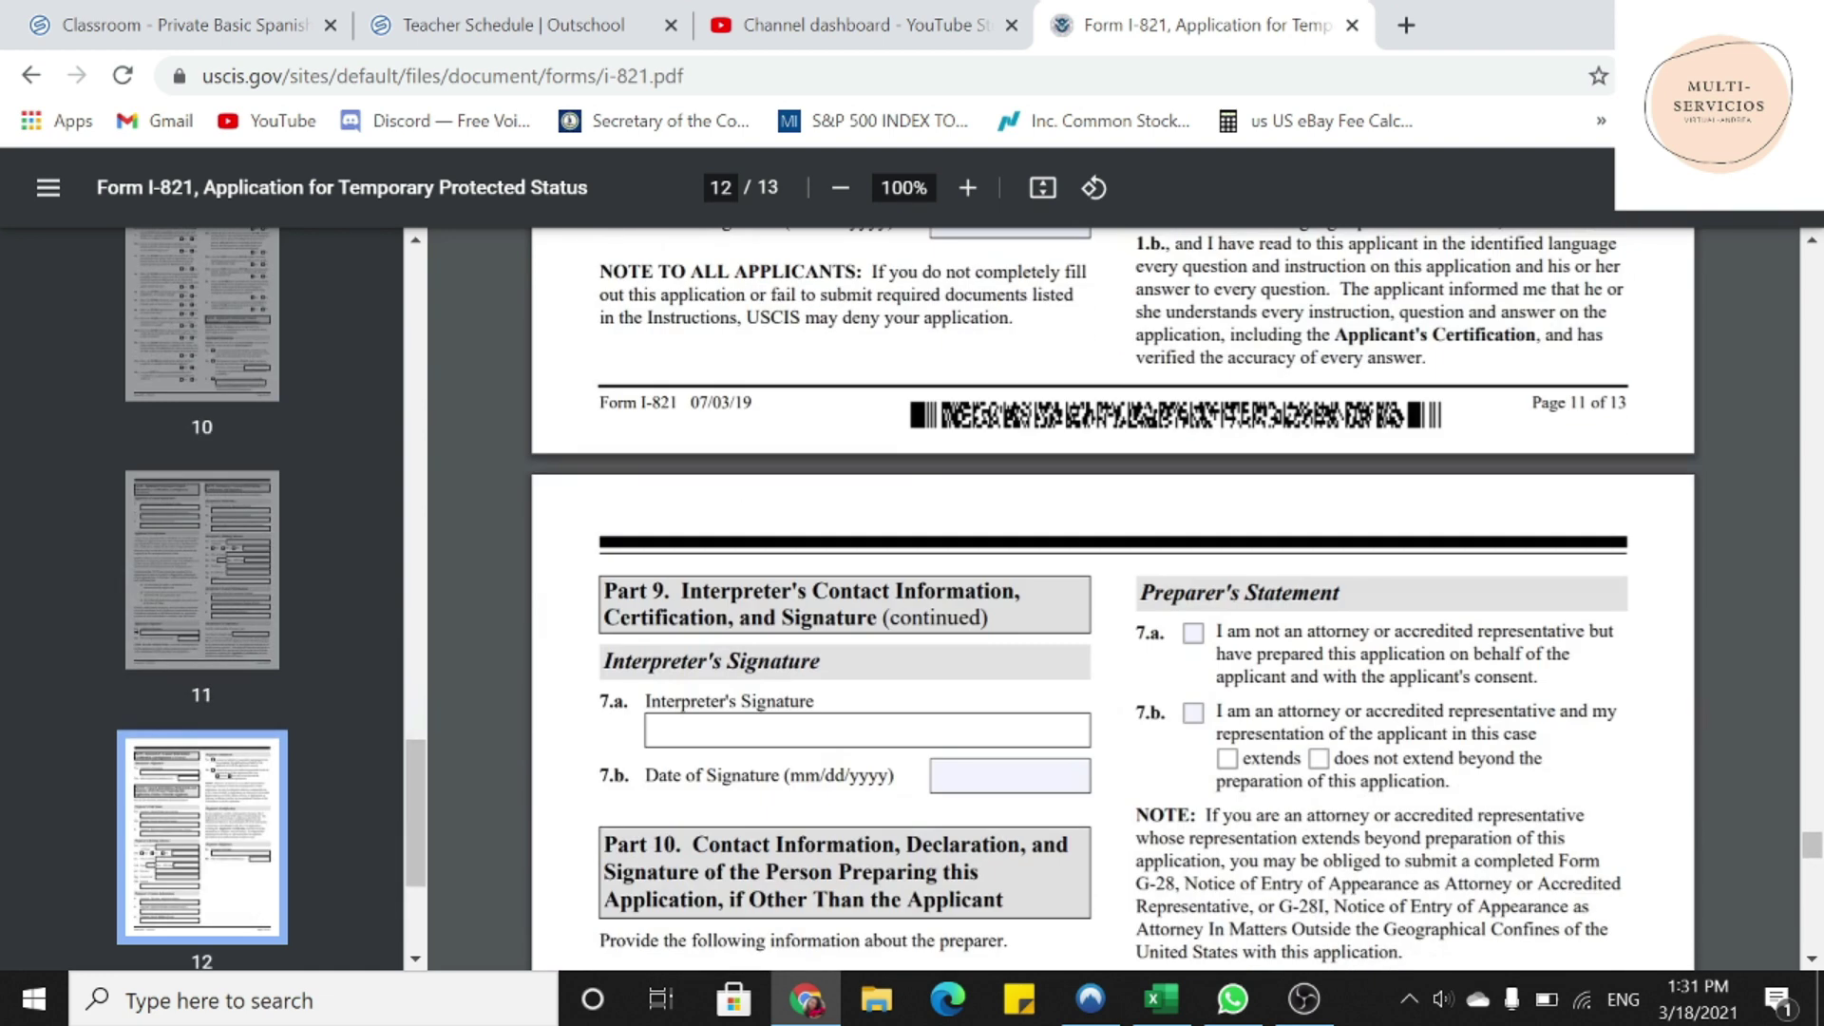
- Put N/A in the interpreter's signature date and the preparer's family, given and business names
click(1039, 622)
text(N/A)
scroll(1038, 623, down, 3)
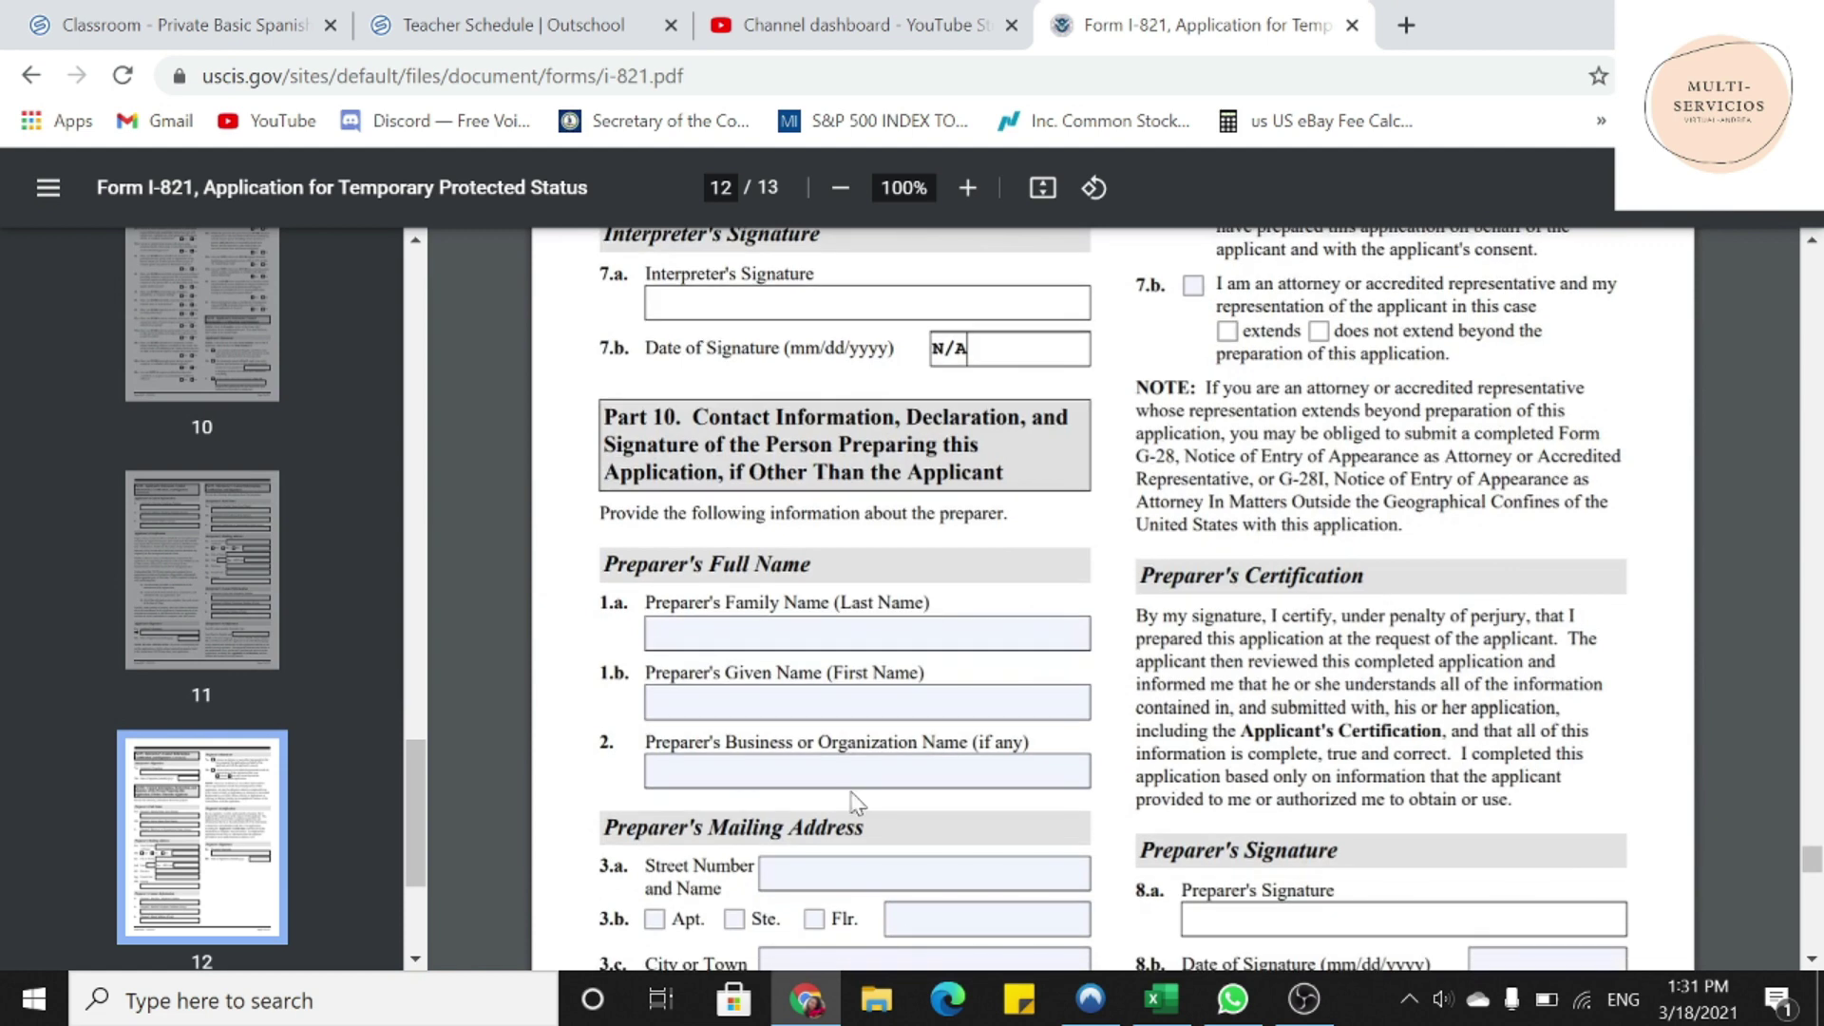
key(Tab)
text(N/A)
key(Tab)
text(N/A)
key(Tab)
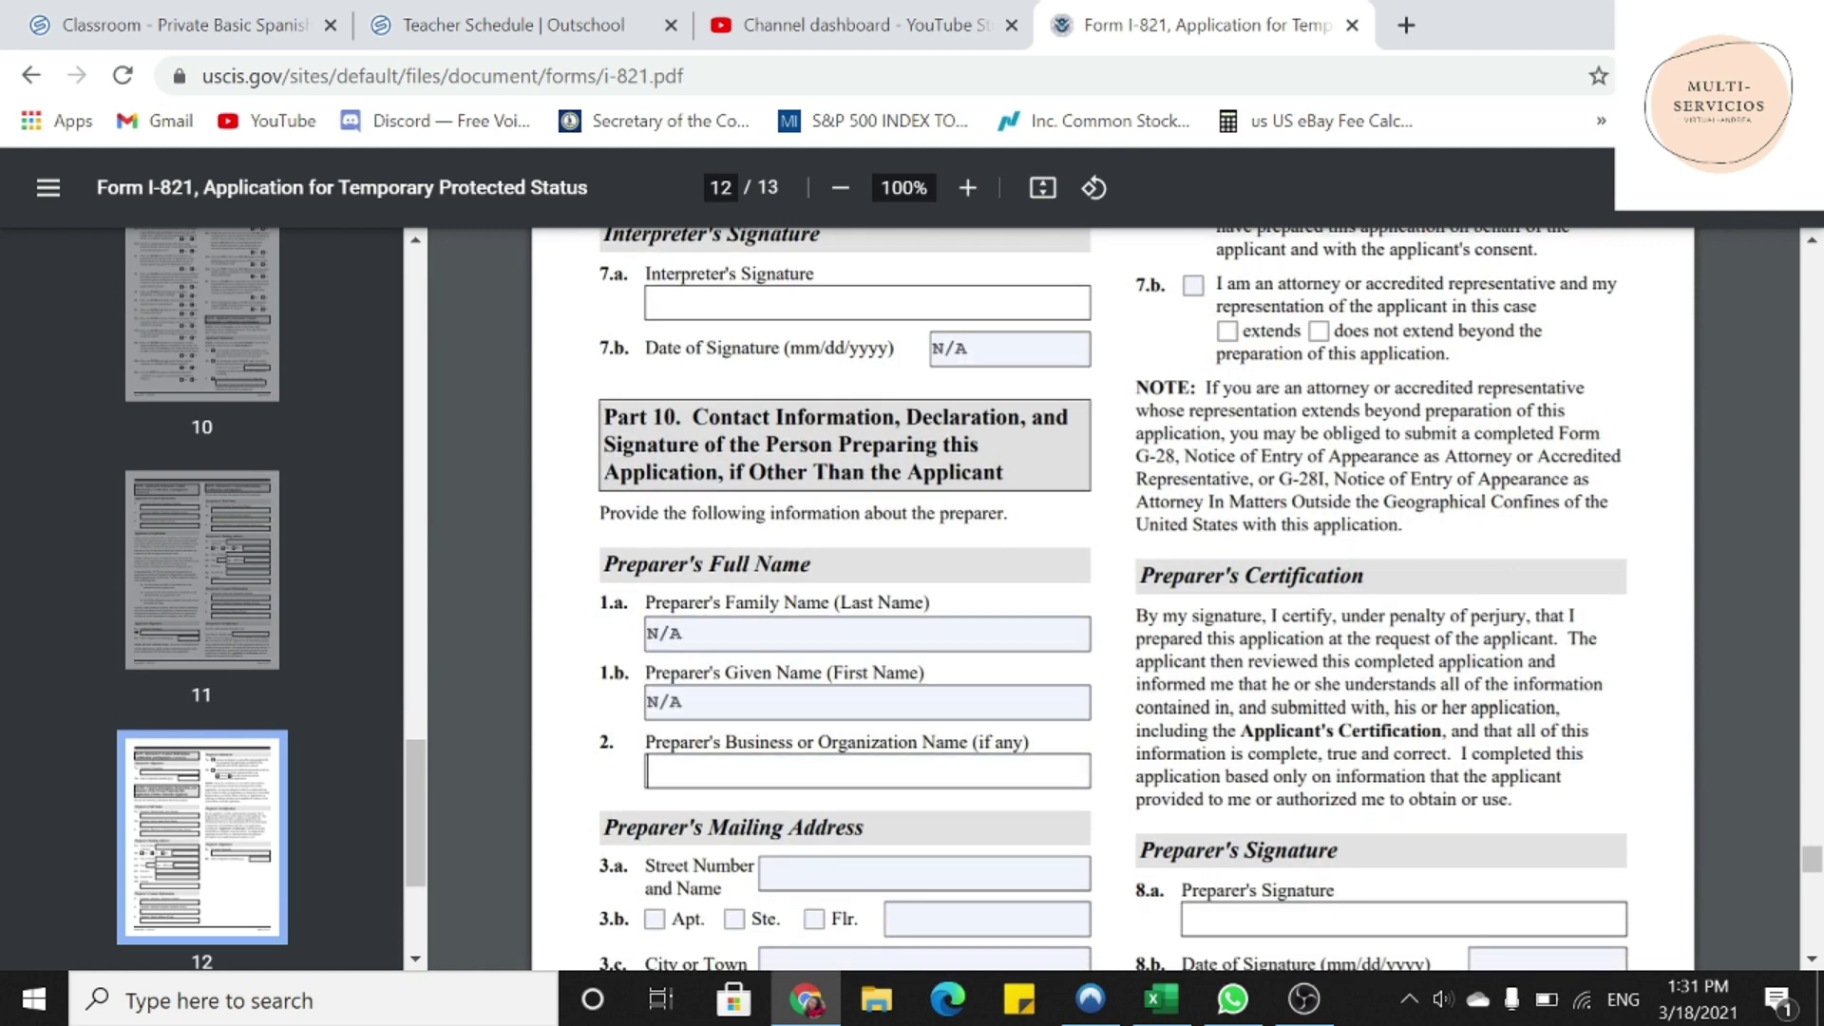
text(N/A)
- Paste N/A into every field of the preparer's mailing address, from street number to country
key(Tab)
text(N/A)
key(Tab)
text(N/A)
scroll(1112, 599, down, 3)
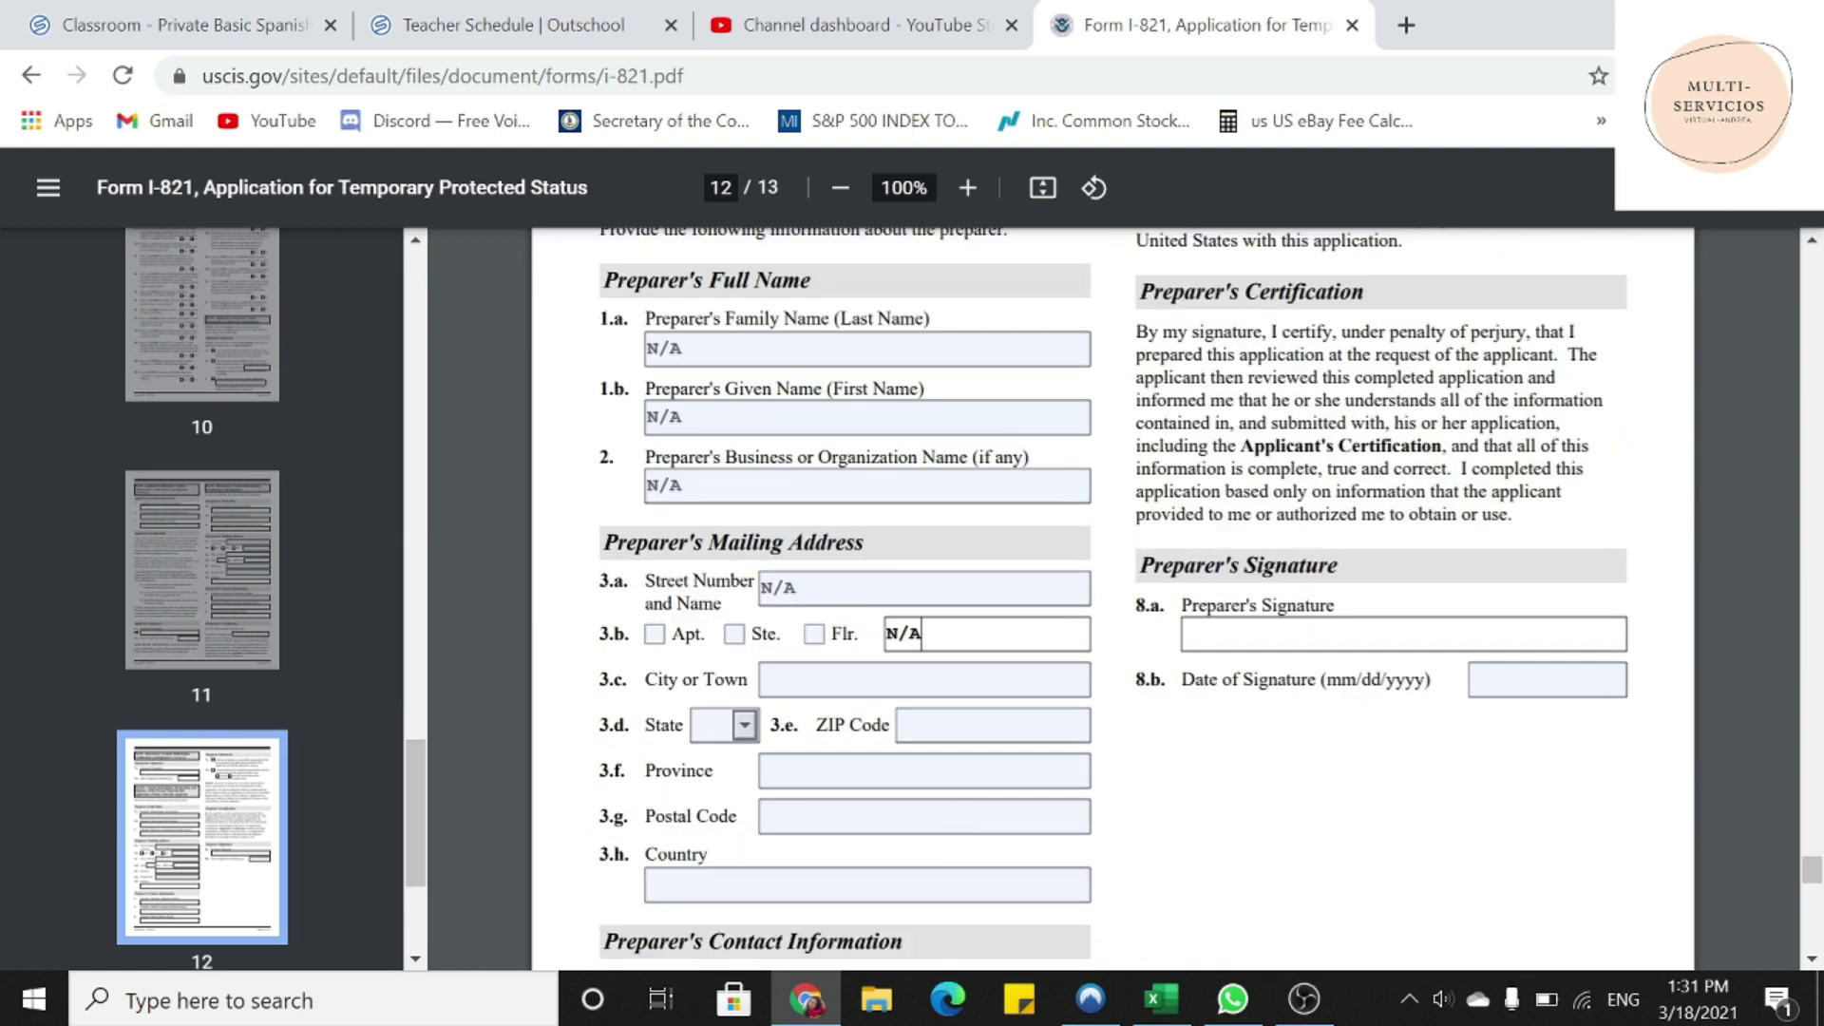
key(Tab)
text(N/A)
key(Tab)
text(N/A)
key(Tab)
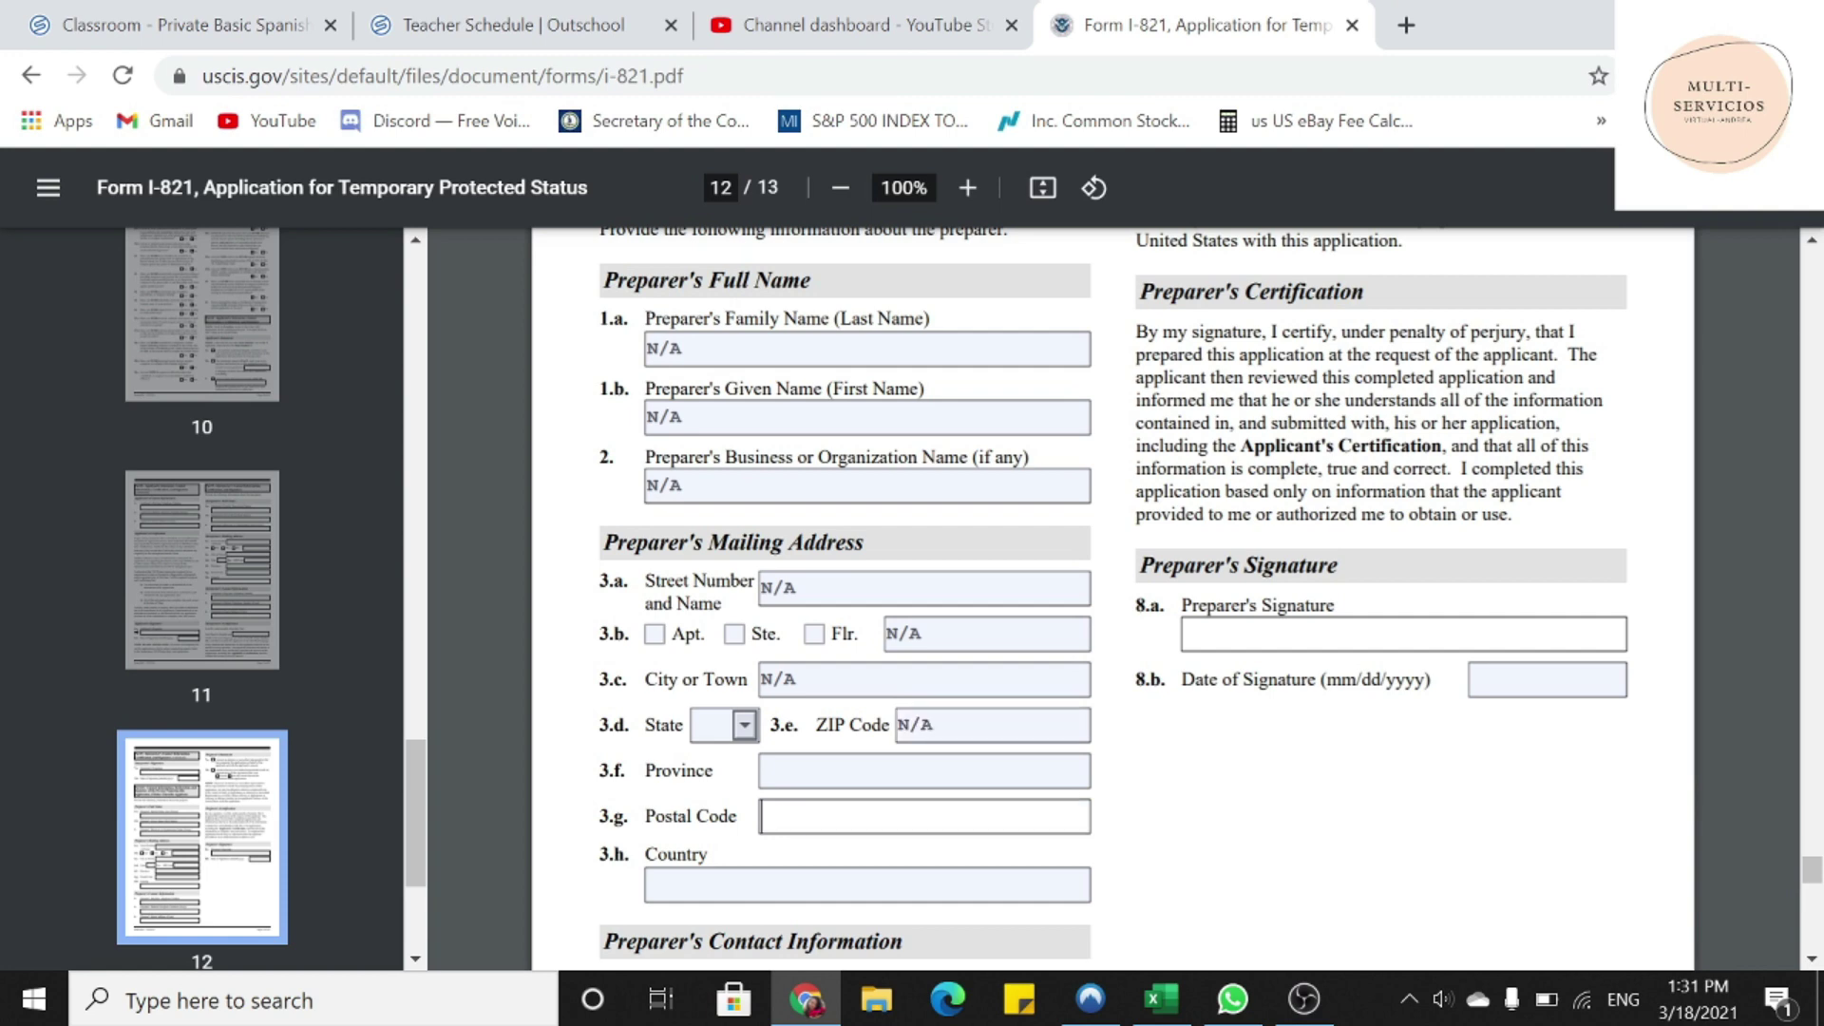
text(N/A)
key(Tab)
text(N/A)
key(Tab)
text(N/A)
- Paste N/A into the preparer's Date of Signature, daytime phone, mobile phone and email fields
key(Tab)
text(N/A)
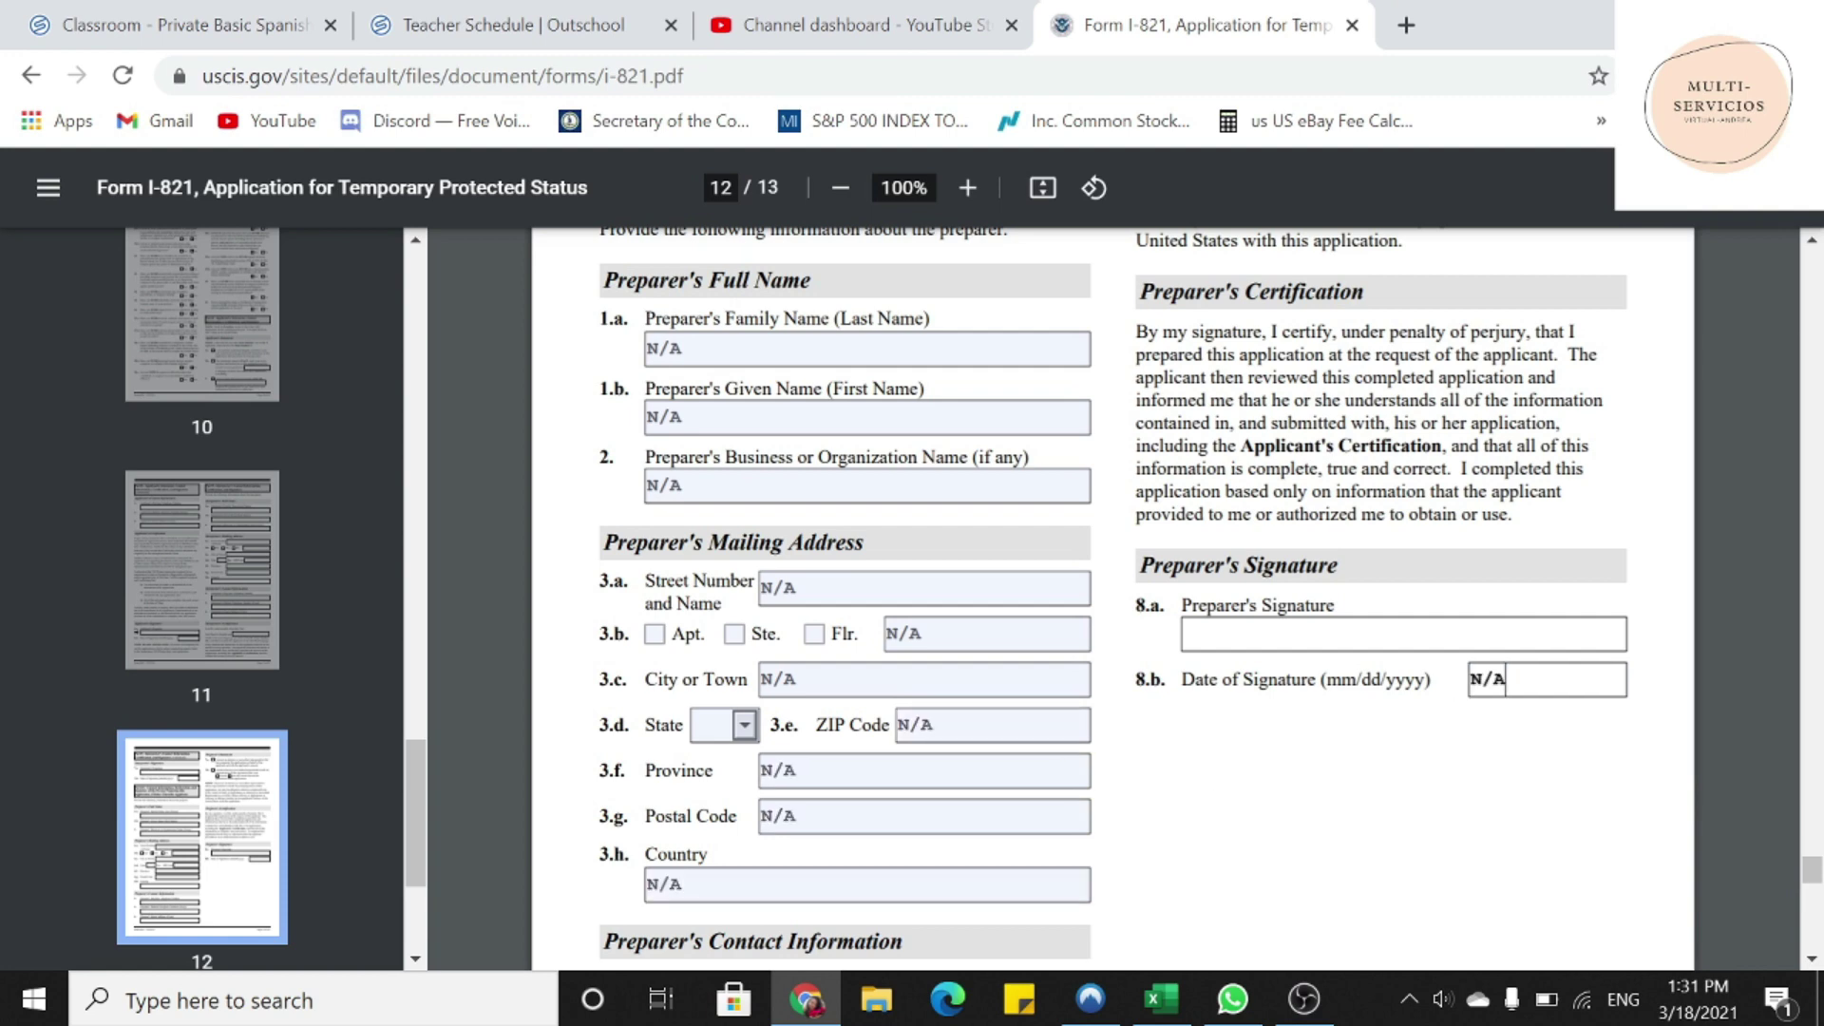
key(Tab)
text(N/A)
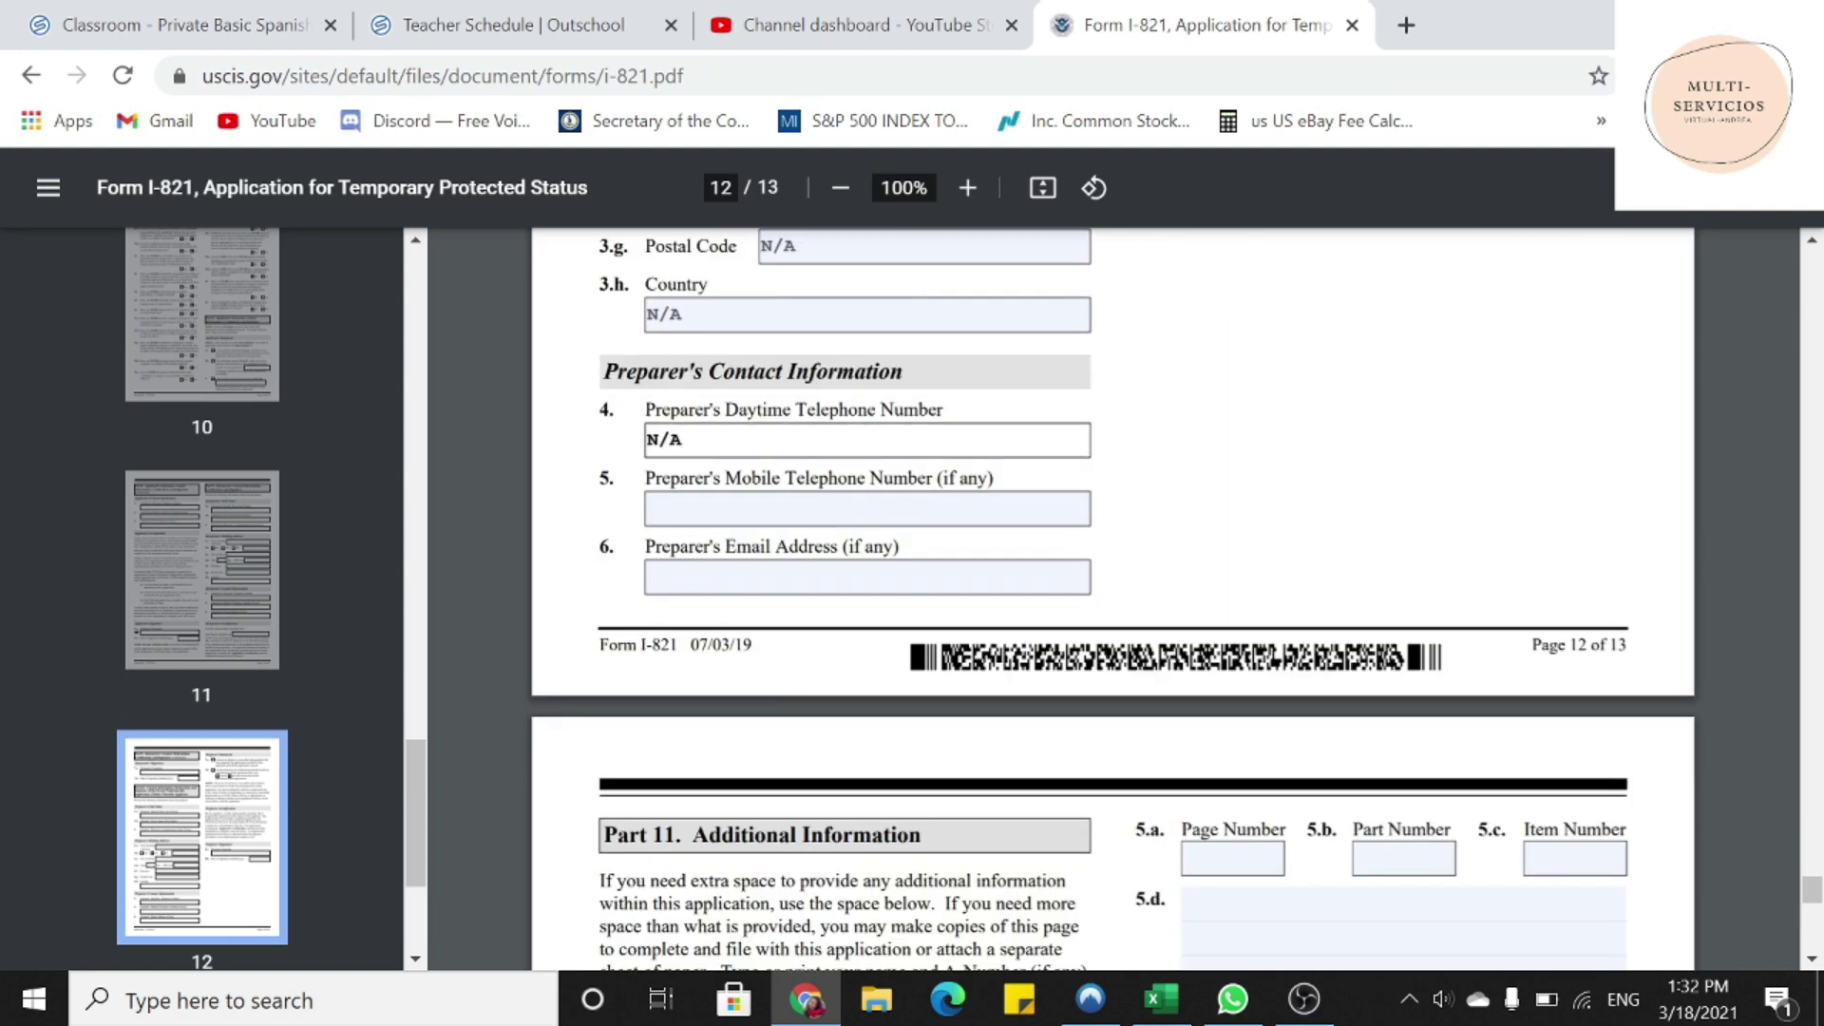
key(Tab)
text(N/A)
key(Tab)
text(N/A)
scroll(1112, 599, down, 2)
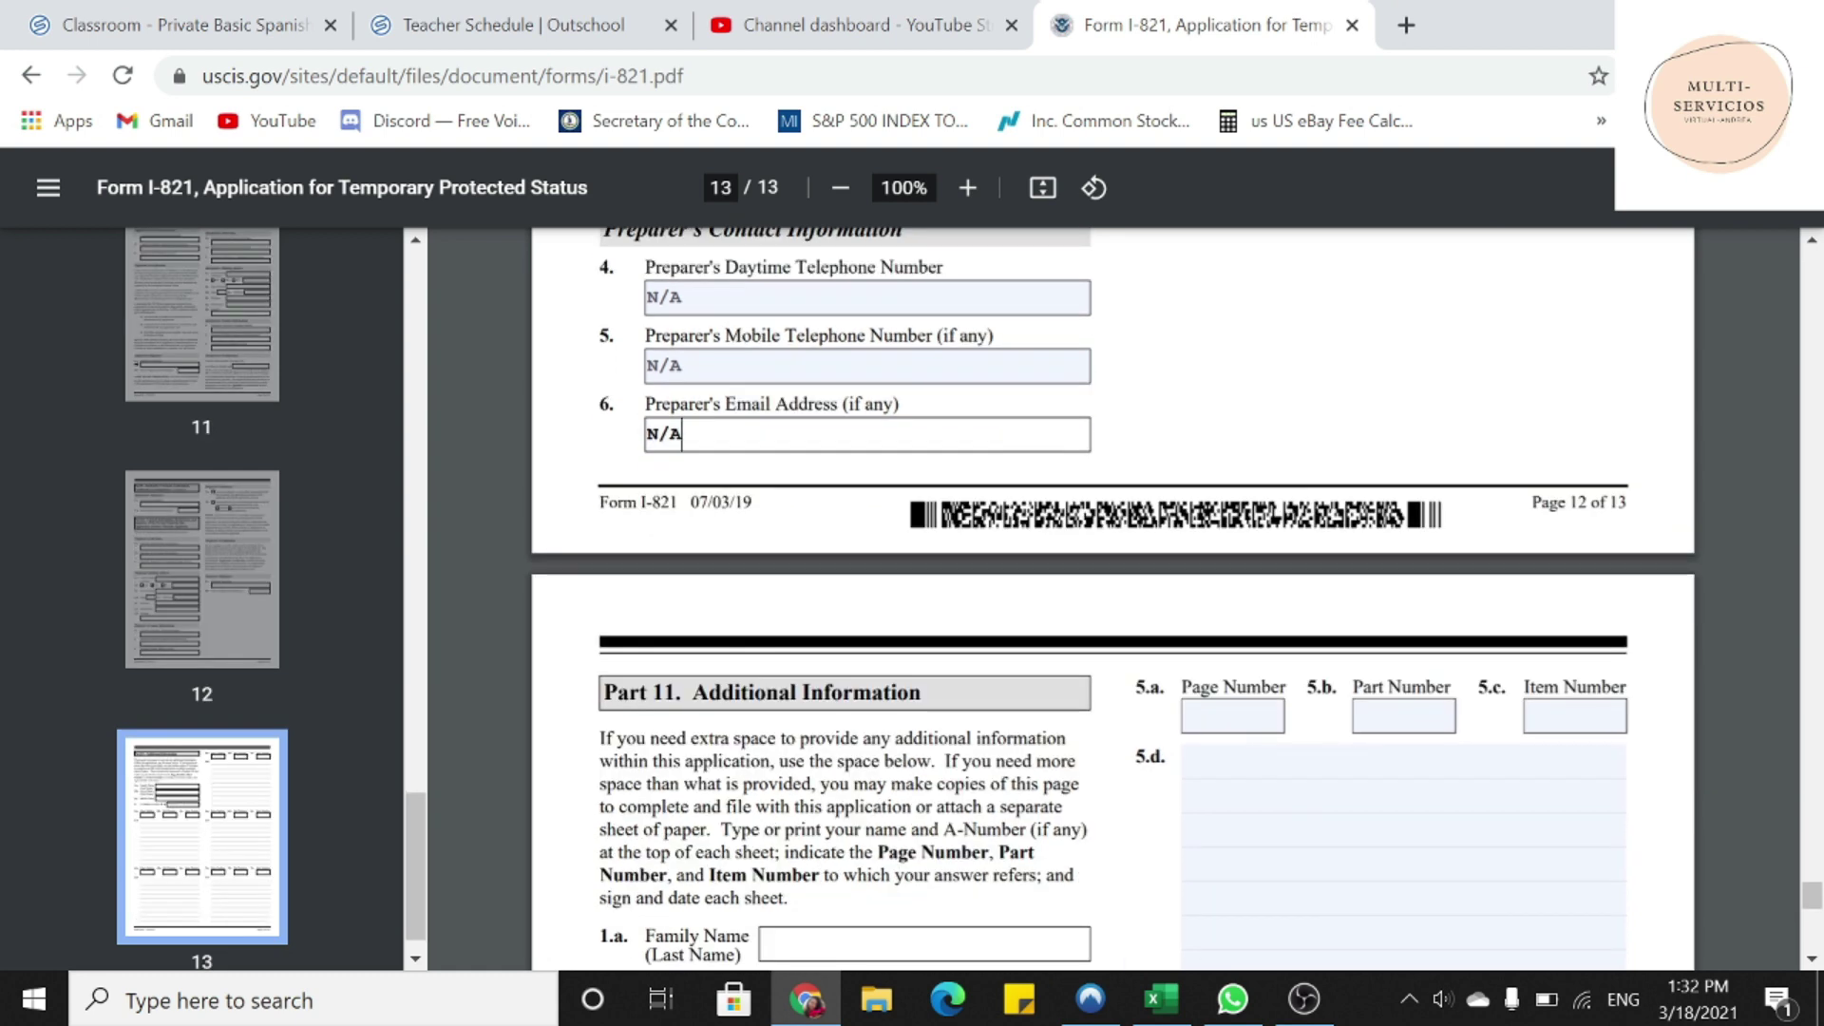
scroll(1112, 599, down, 3)
- Type N/A into Part 11 items 5.d, 5.b and 5.c
drag(603, 407, 922, 409)
scroll(967, 496, down, 2)
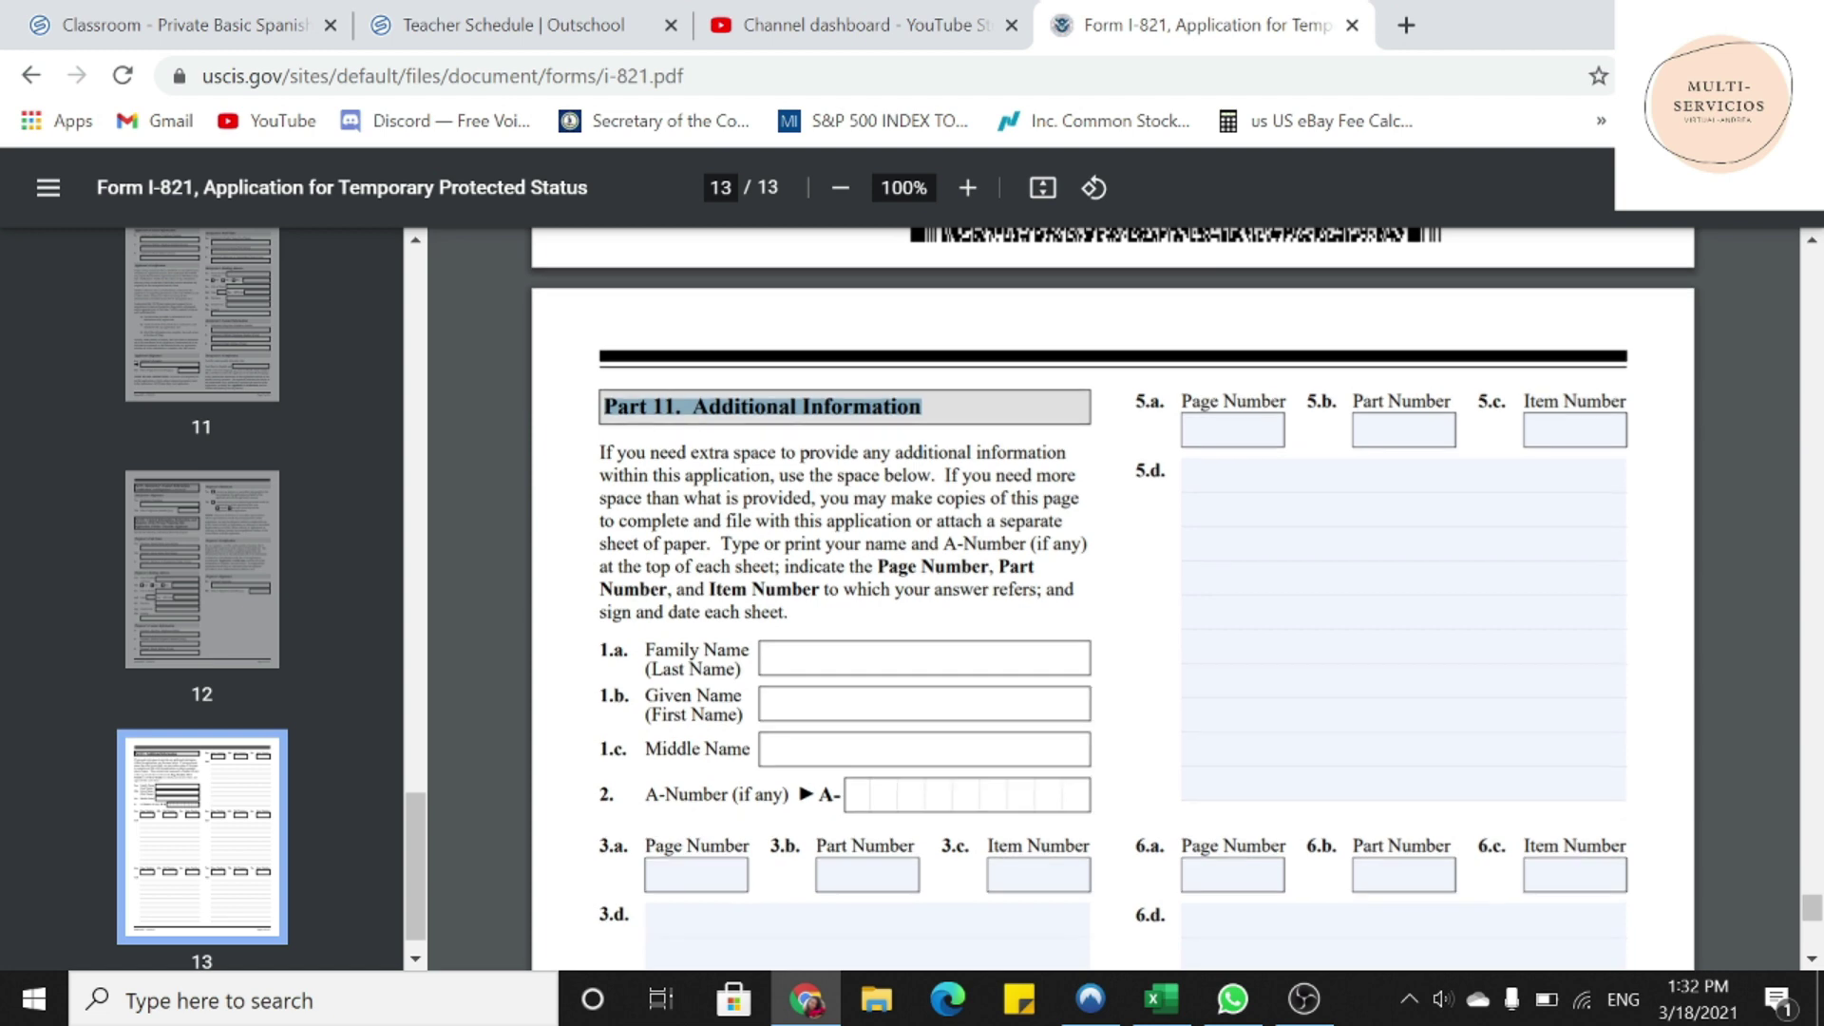
click(1206, 336)
text(N/A)
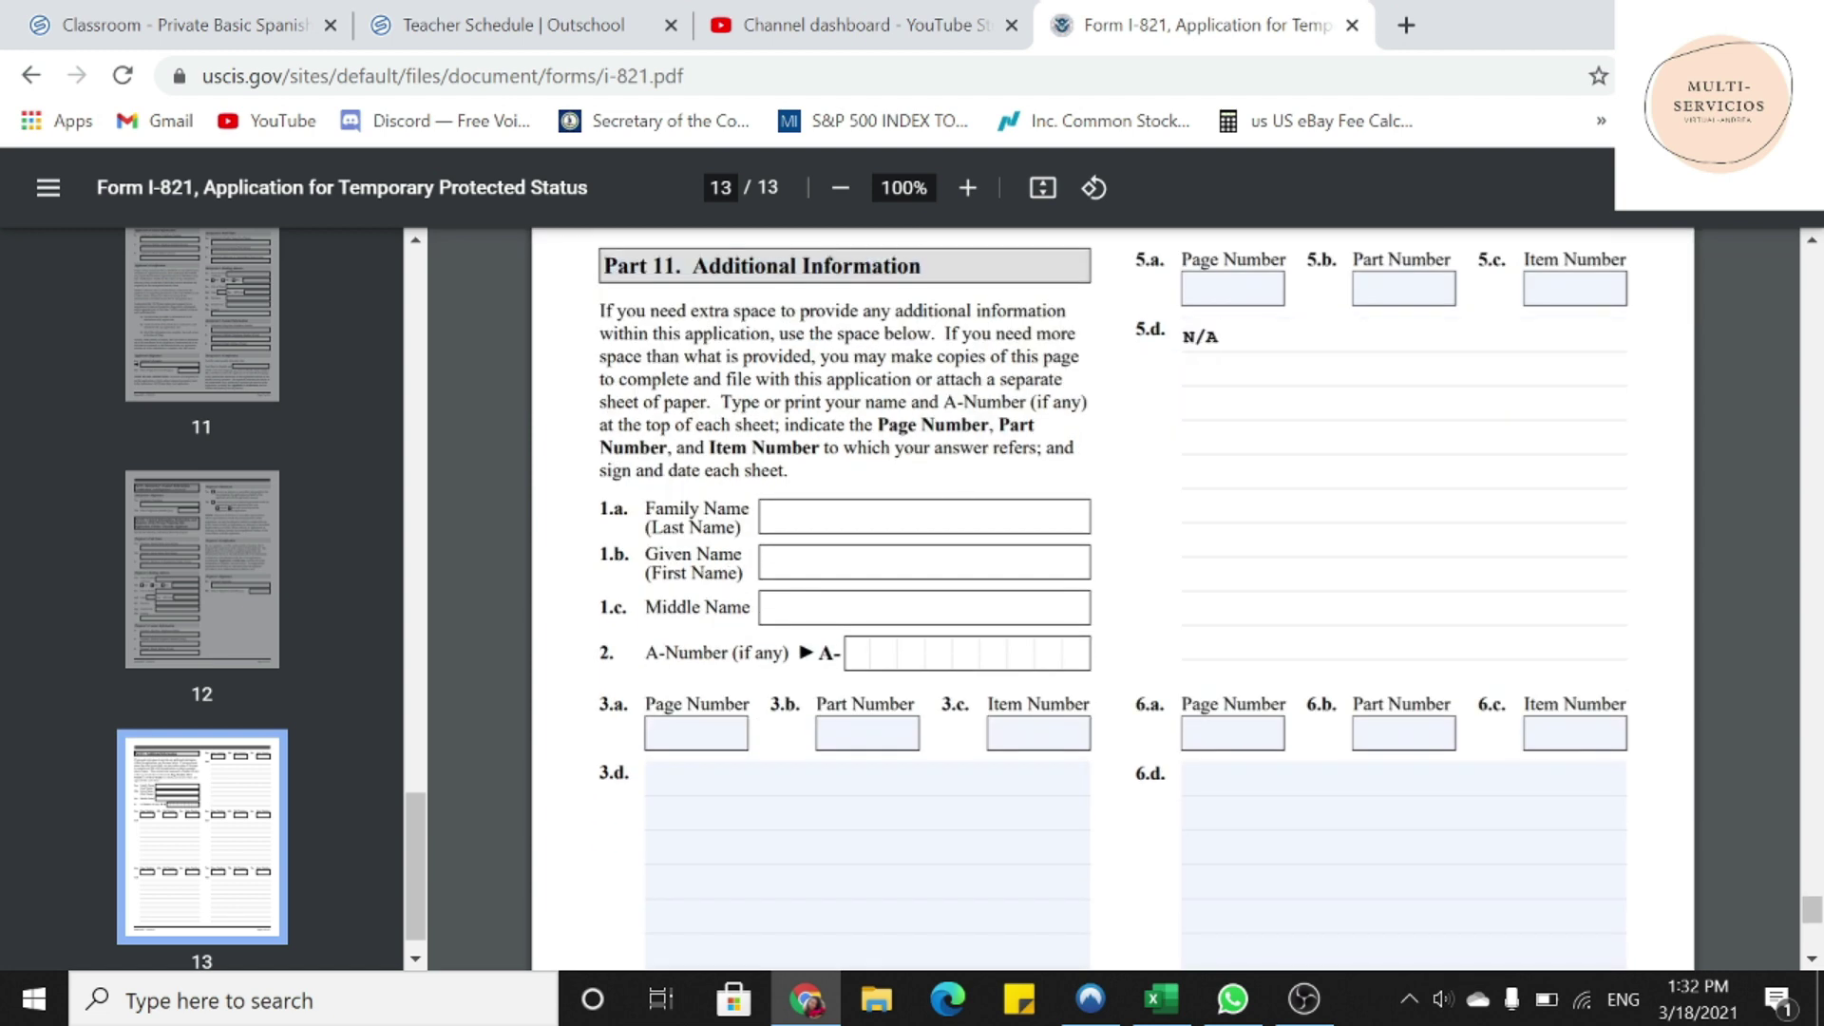
key(Tab)
key(Tab)
text(N/A)
key(Tab)
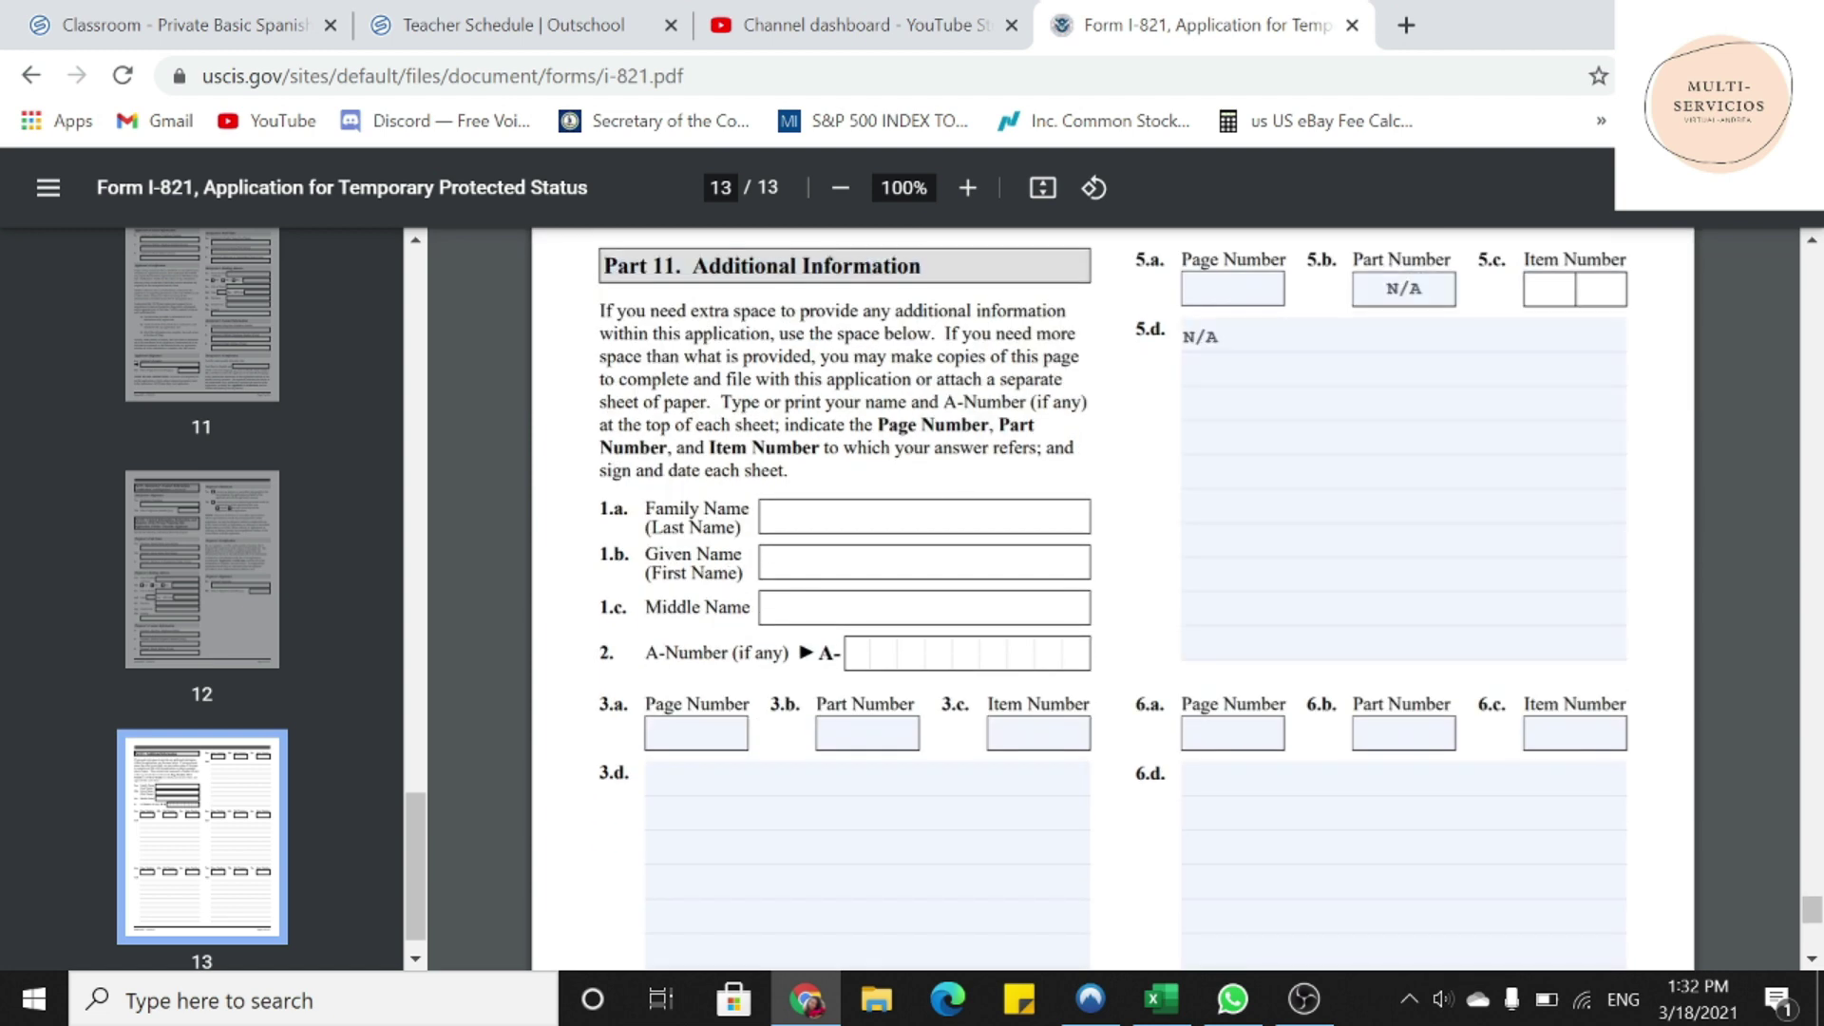
text(N/A)
- Type N/A into Part 11 items 6.d, 6.c and 4.d
key(Tab)
text(N/A)
key(Tab)
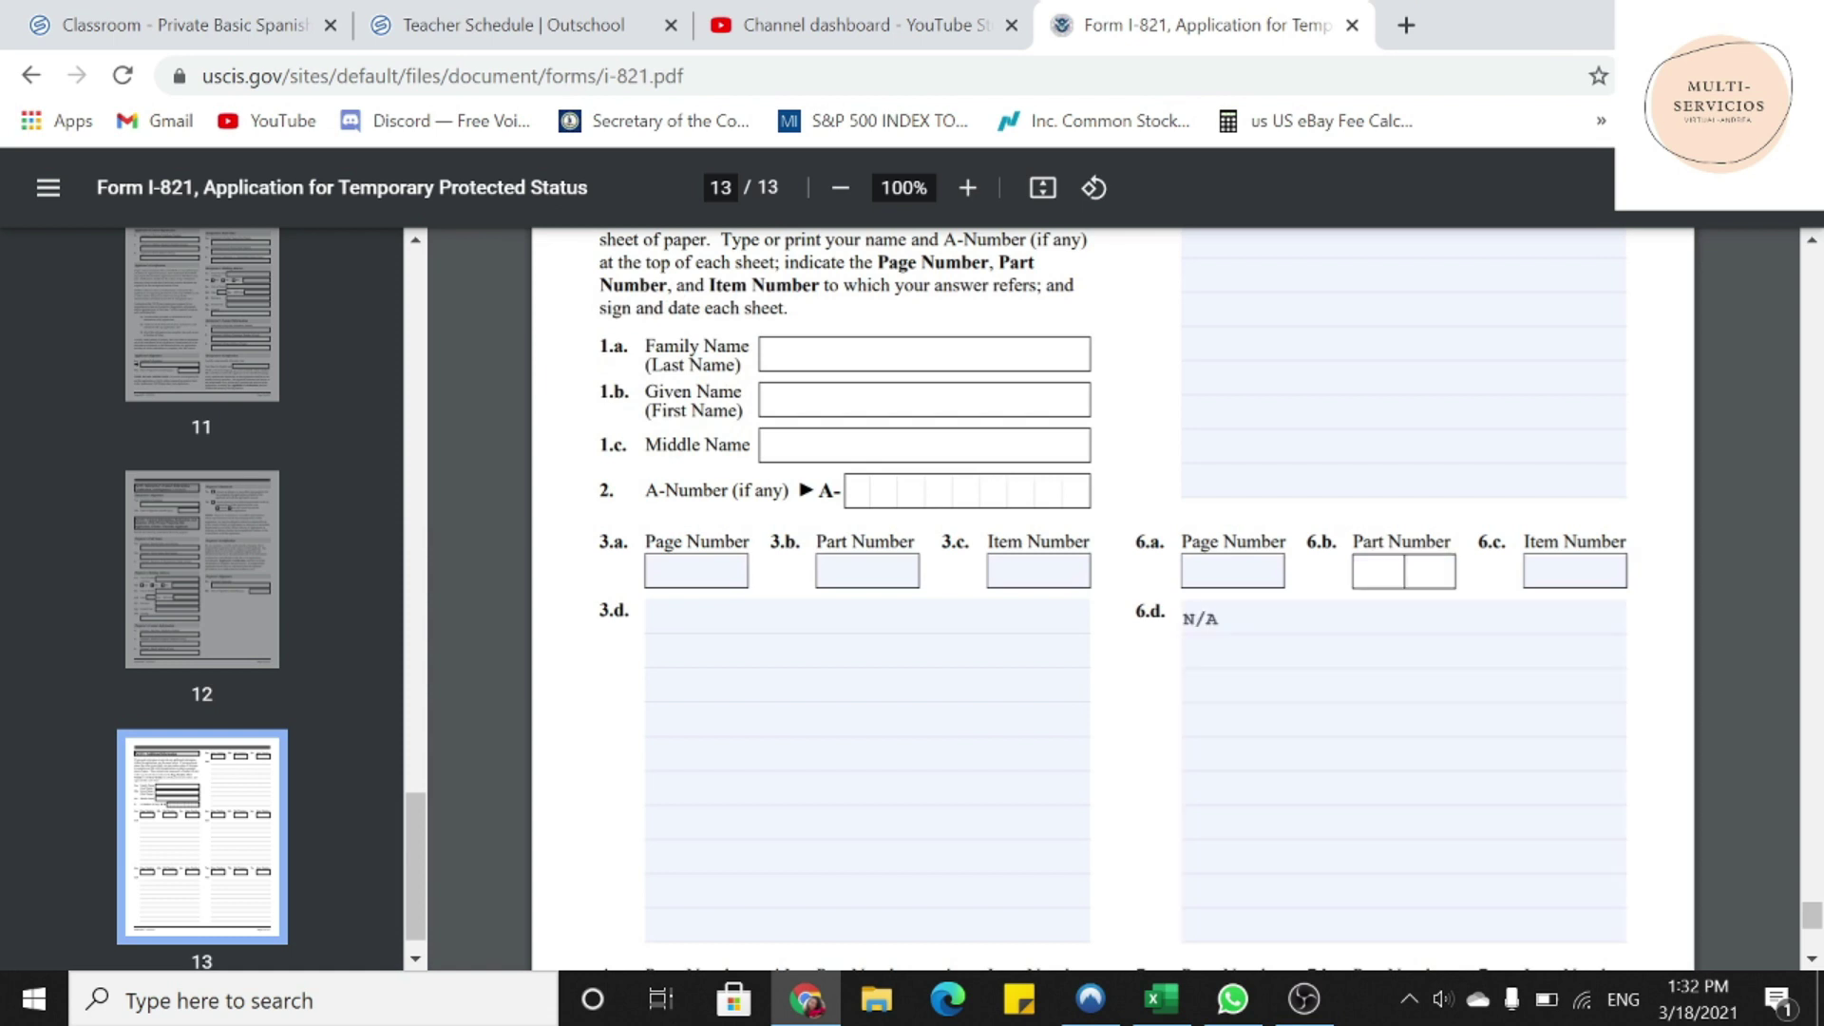
key(Tab)
text(N/A)
key(Tab)
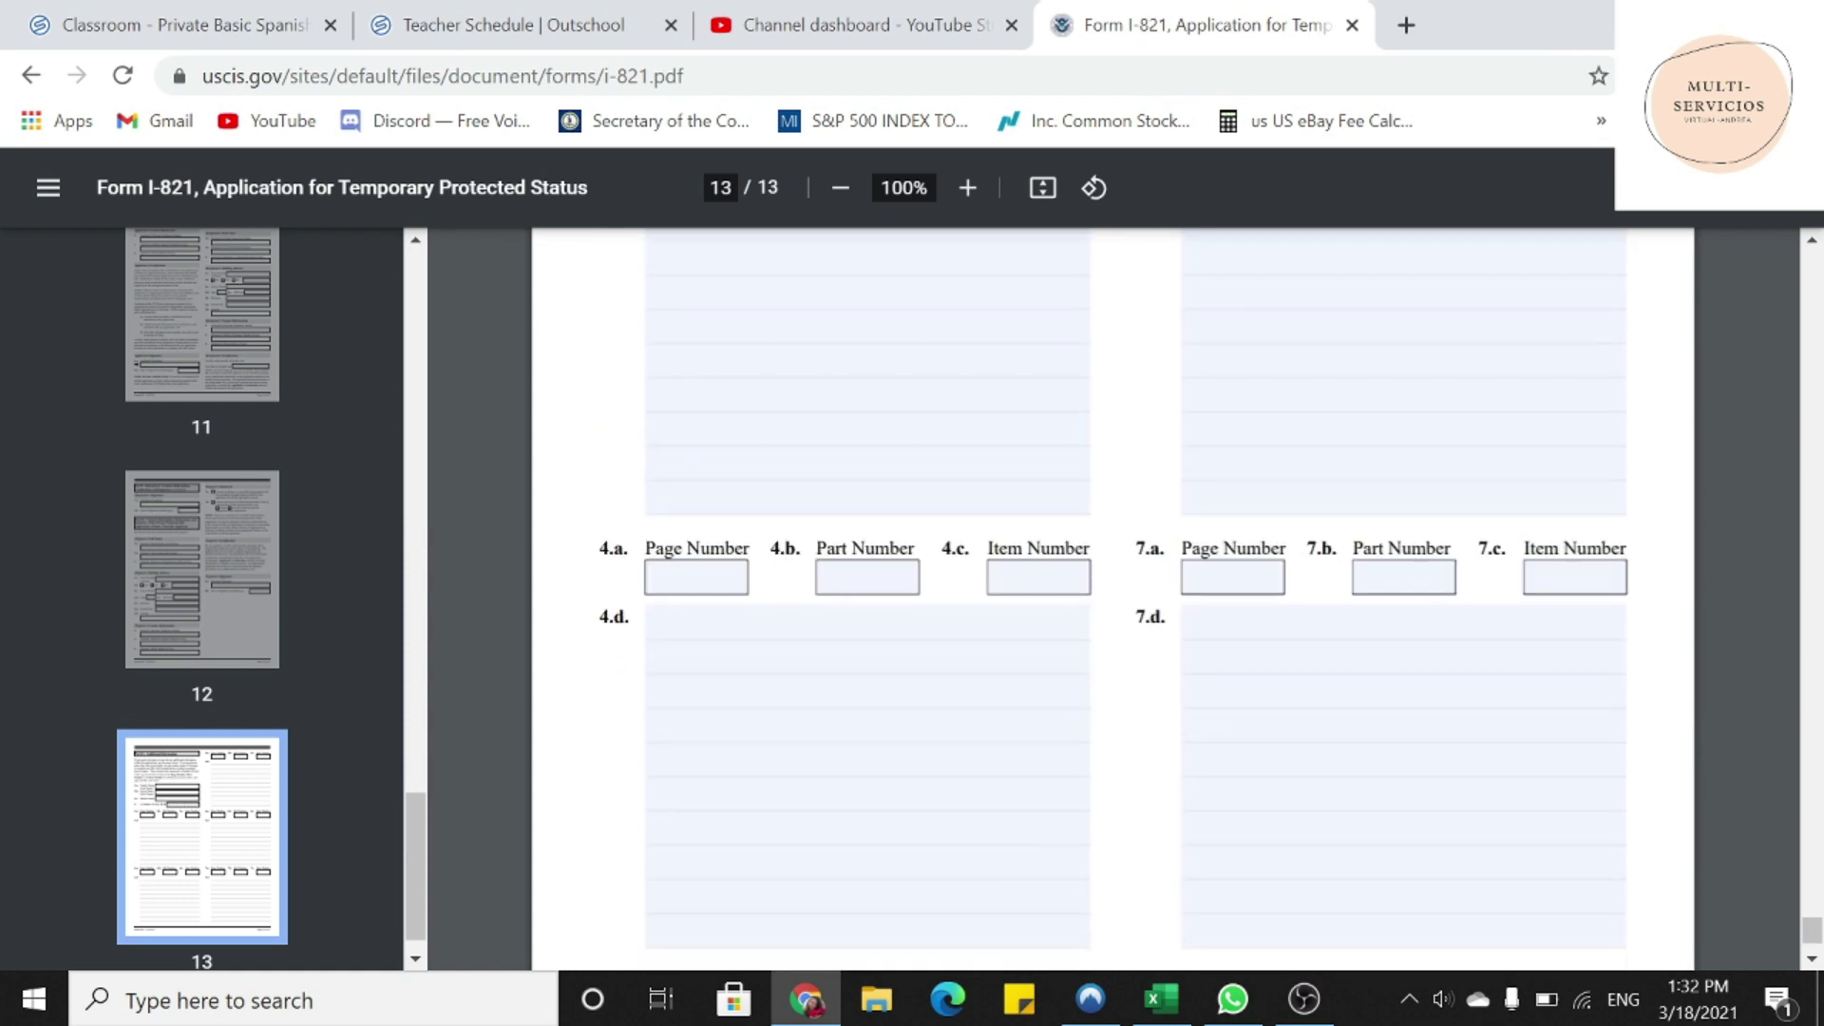
text(N/A)
- Fill items 7.d, 7.b, 7.c, 4.b and 4.c with N/A, leaving 7.a empty
click(1262, 609)
text(N/A)
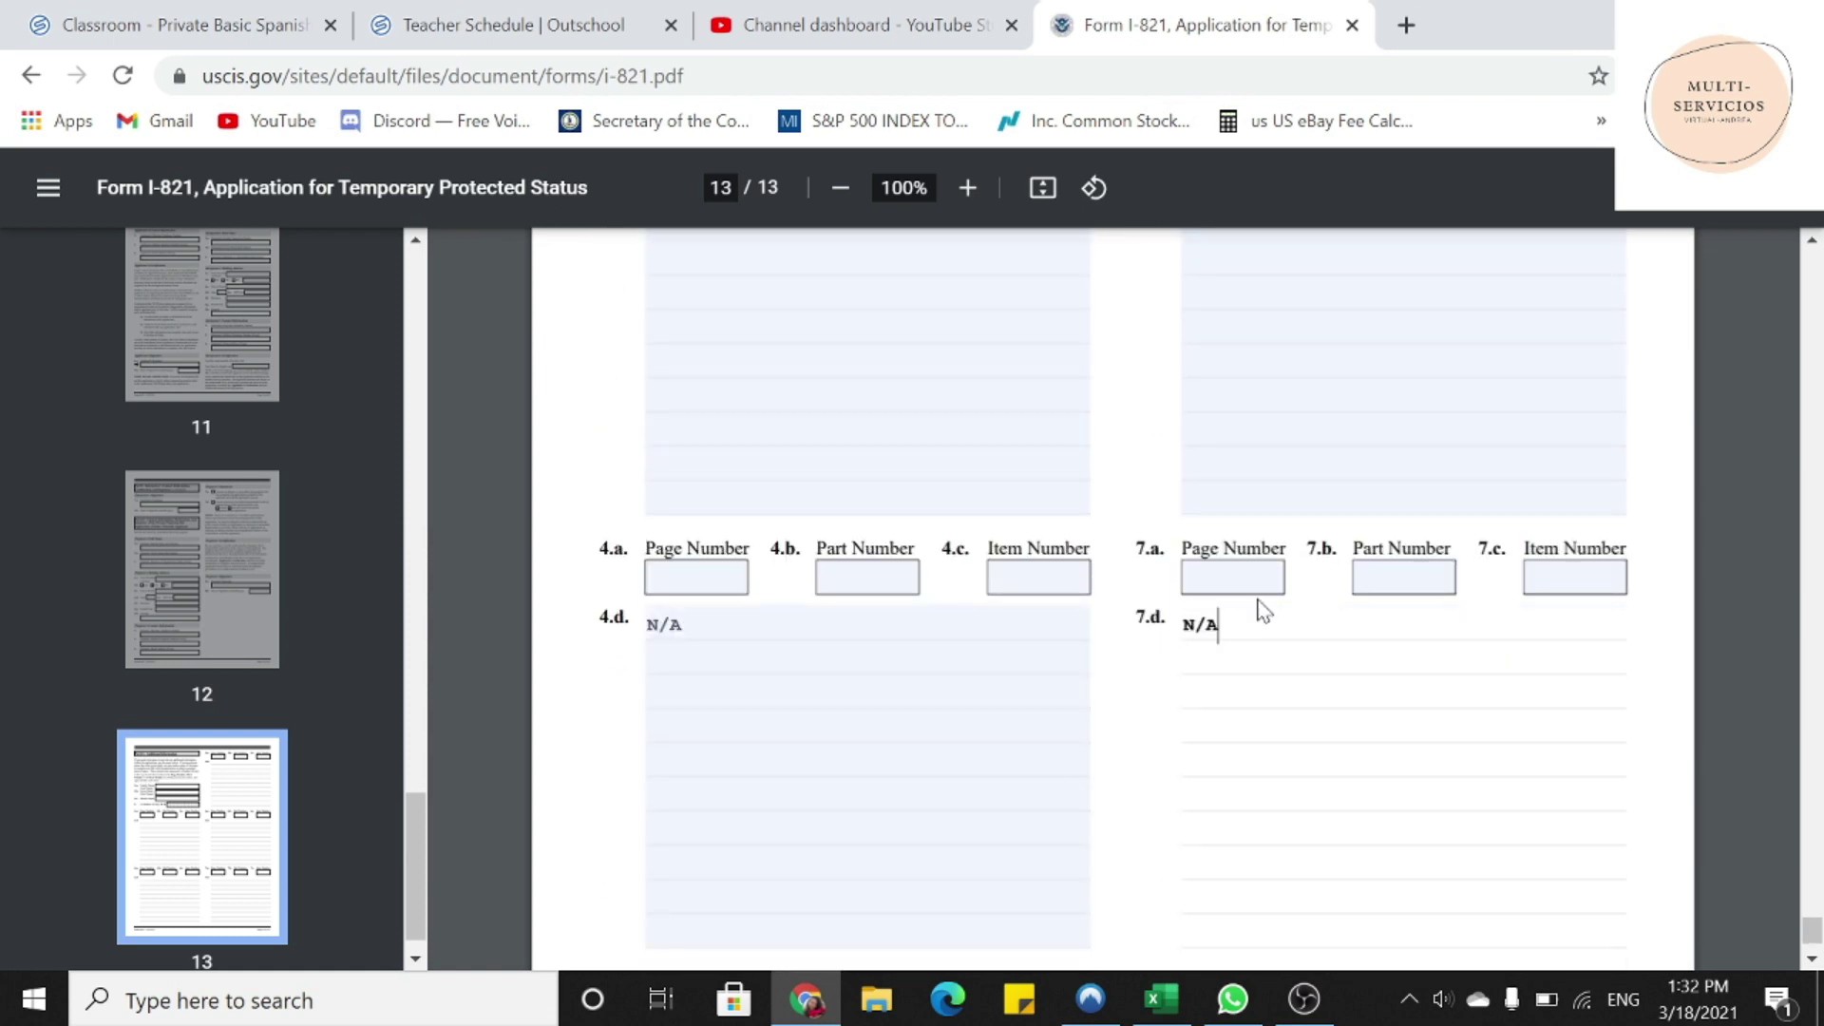
key(Tab)
text(N/)
key(Tab)
text(N/A)
key(Tab)
text(N/A)
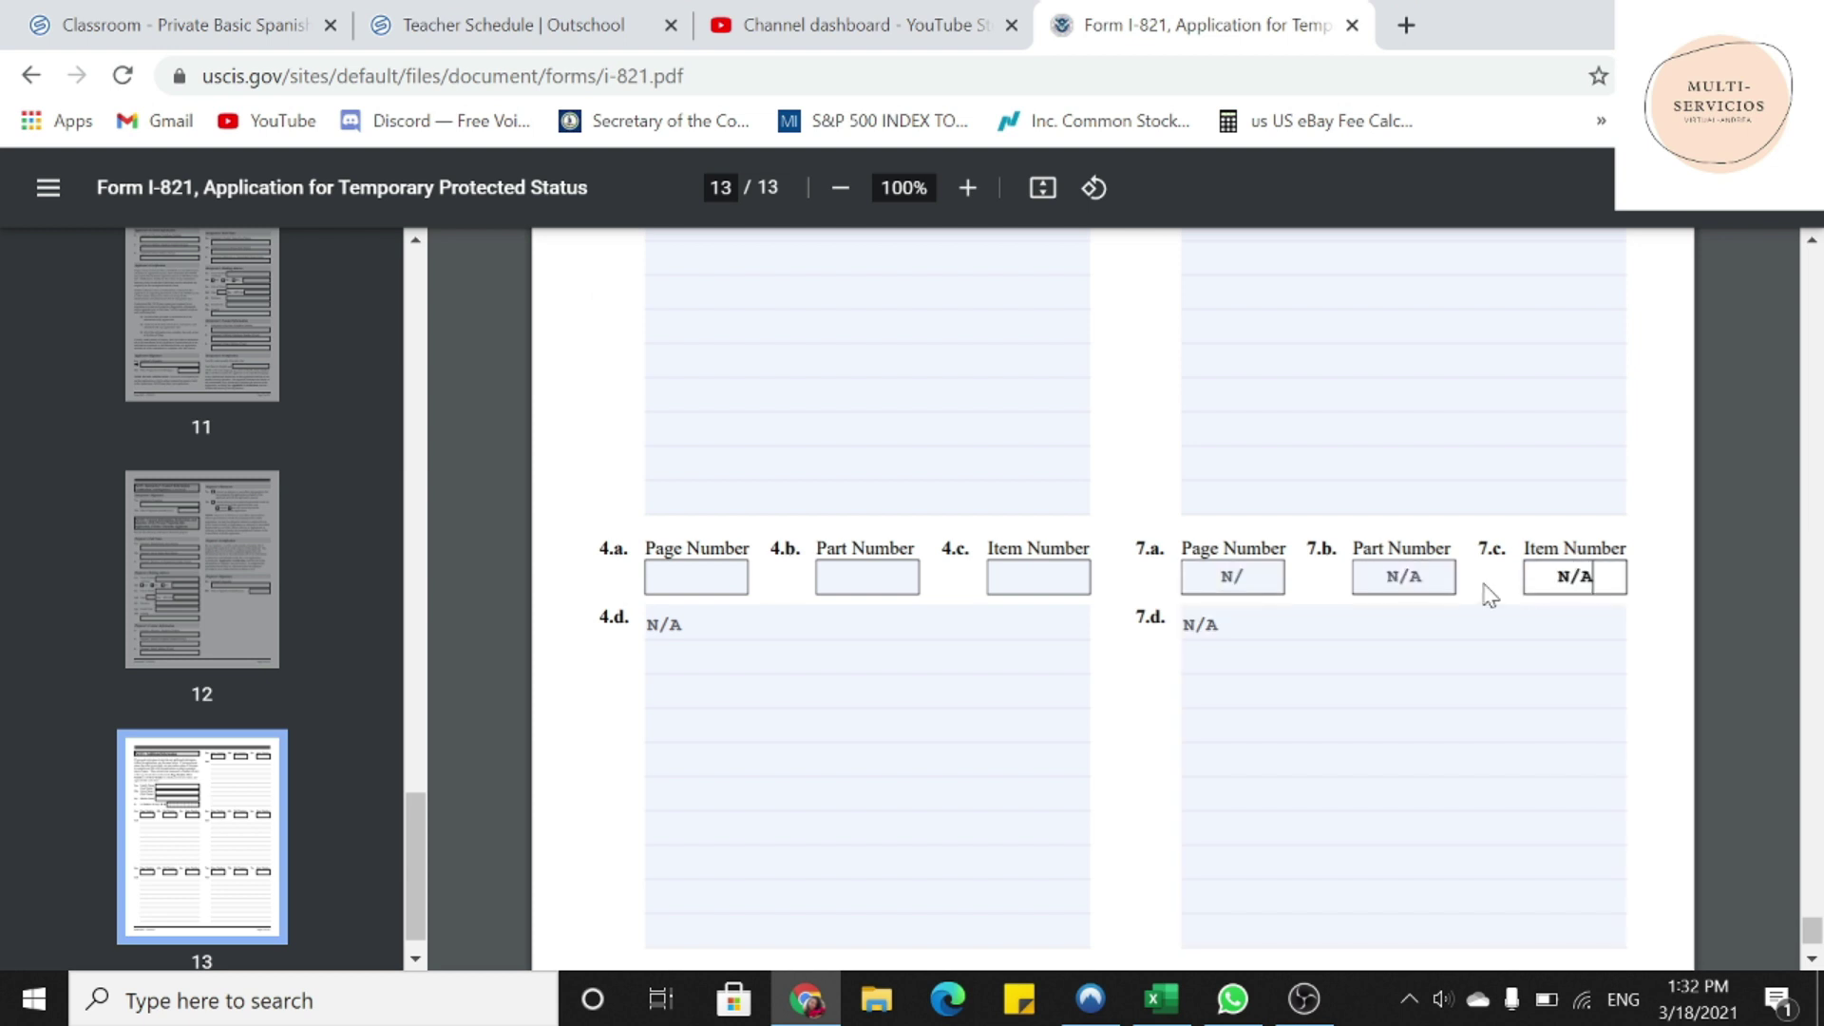
key(Tab)
text(N/A)
key(Tab)
text(N/A)
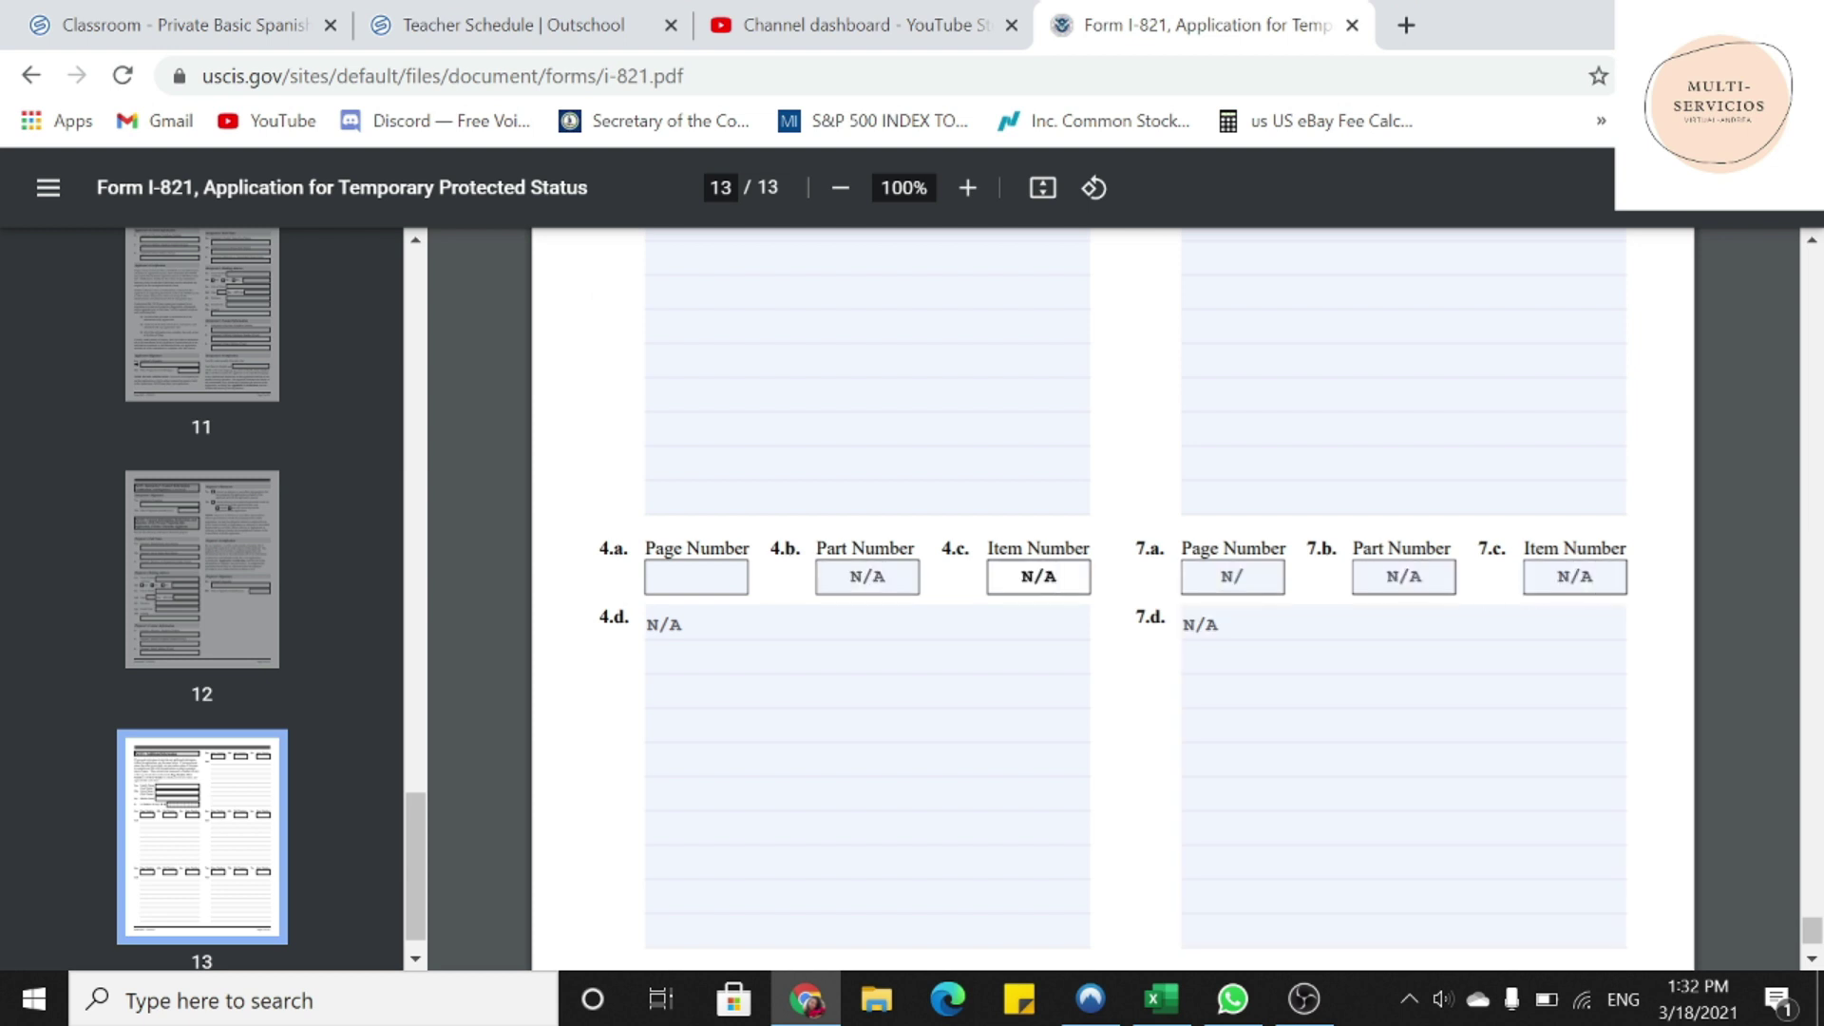
click(1232, 577)
key(BackSpace)
key(BackSpace)
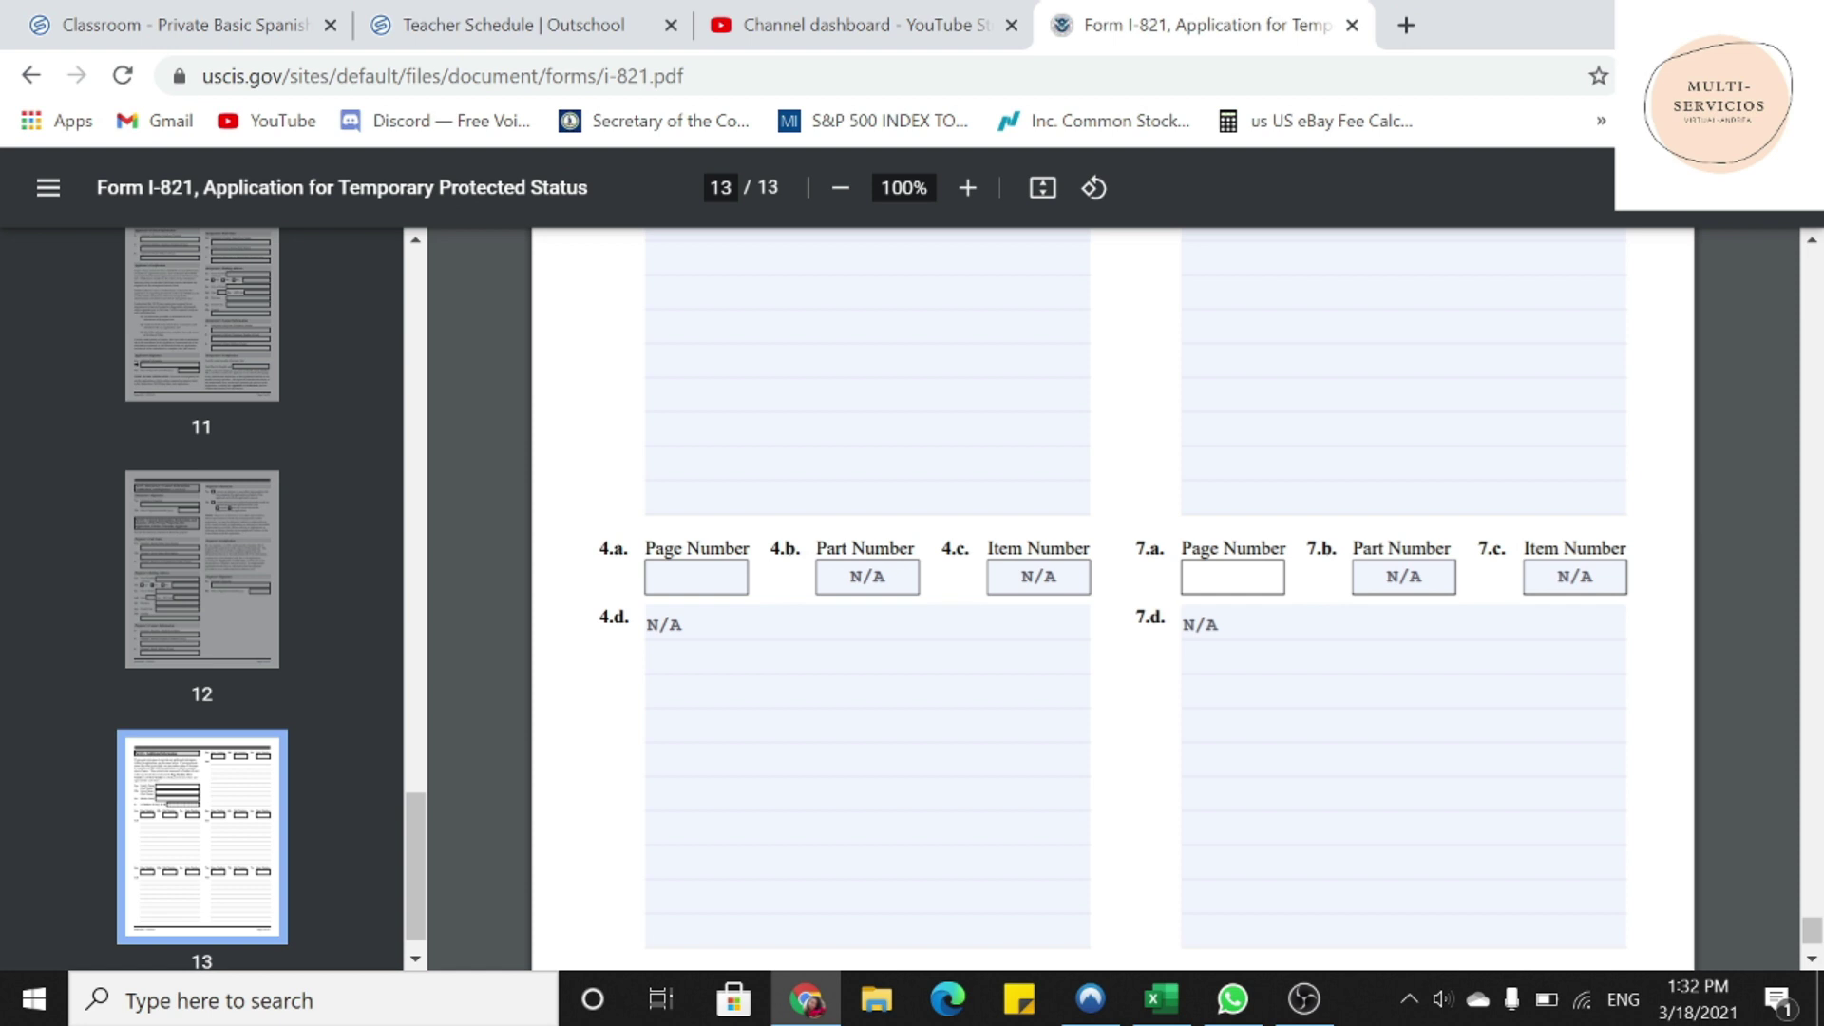
- Highlight the item 3.a–3.d labels, which remain blank
scroll(1087, 622, up, 3)
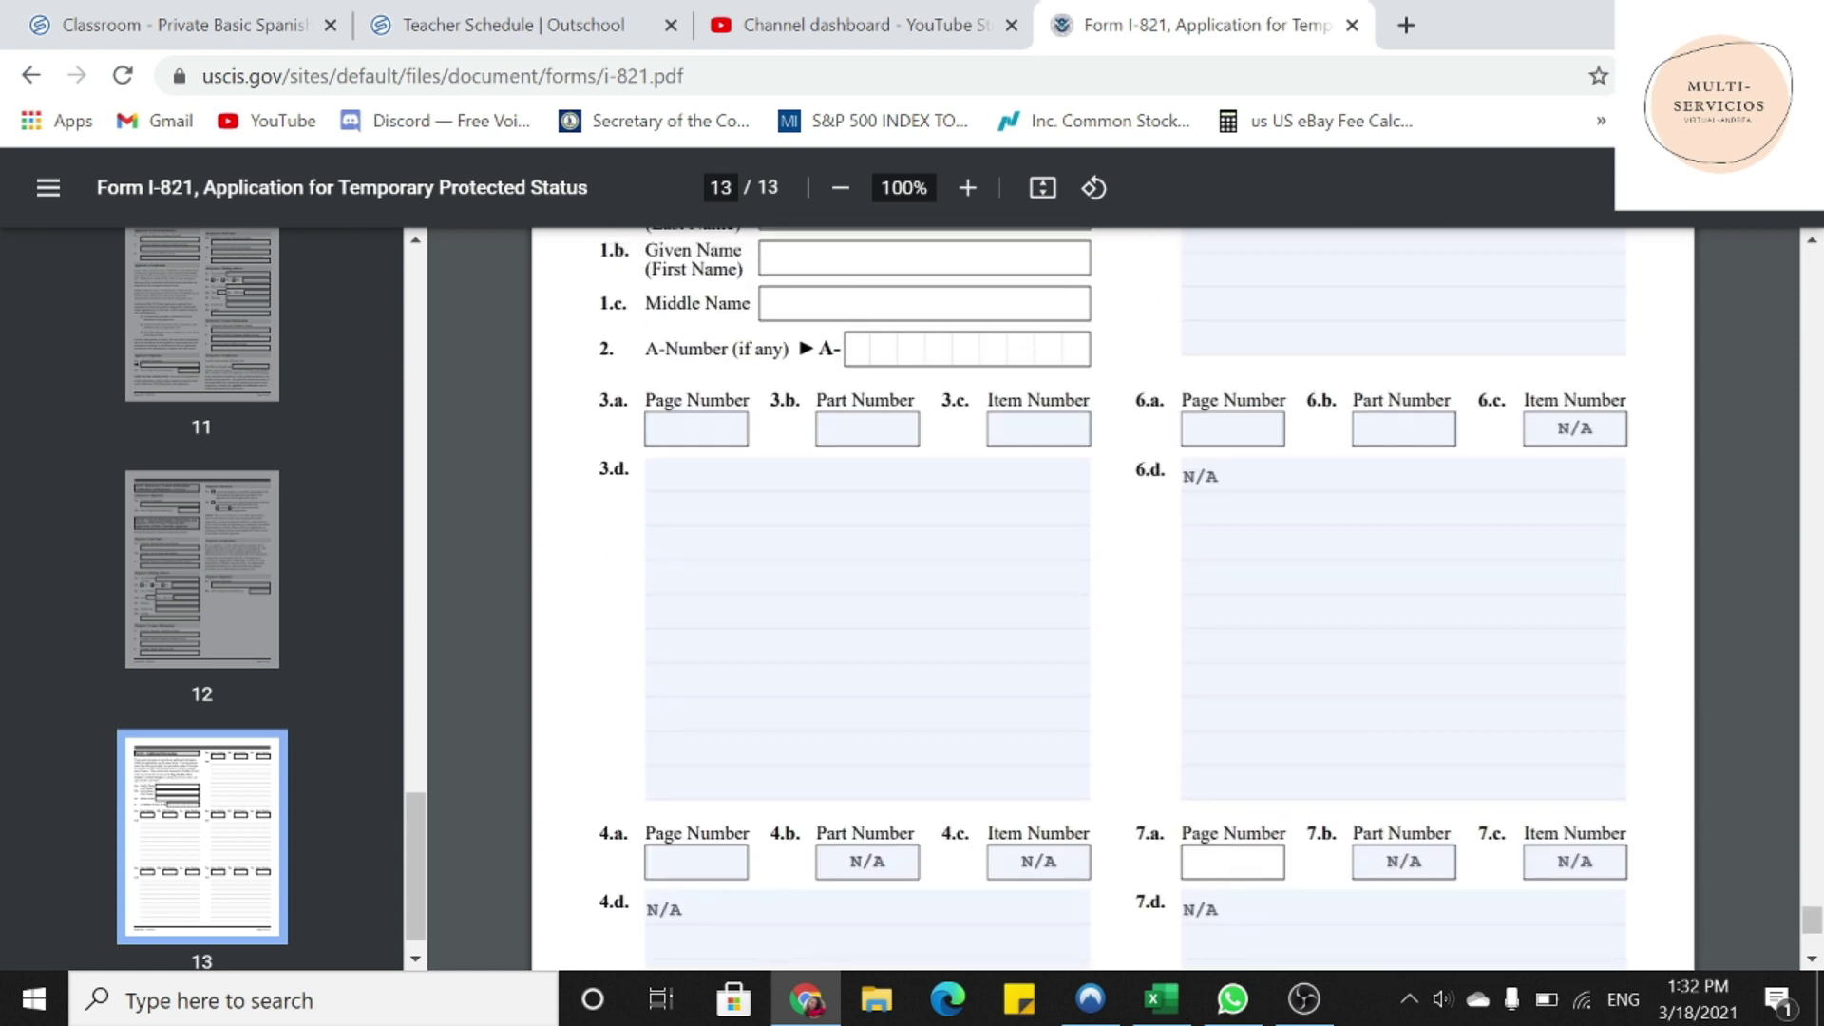
drag(599, 399, 1091, 400)
click(1092, 400)
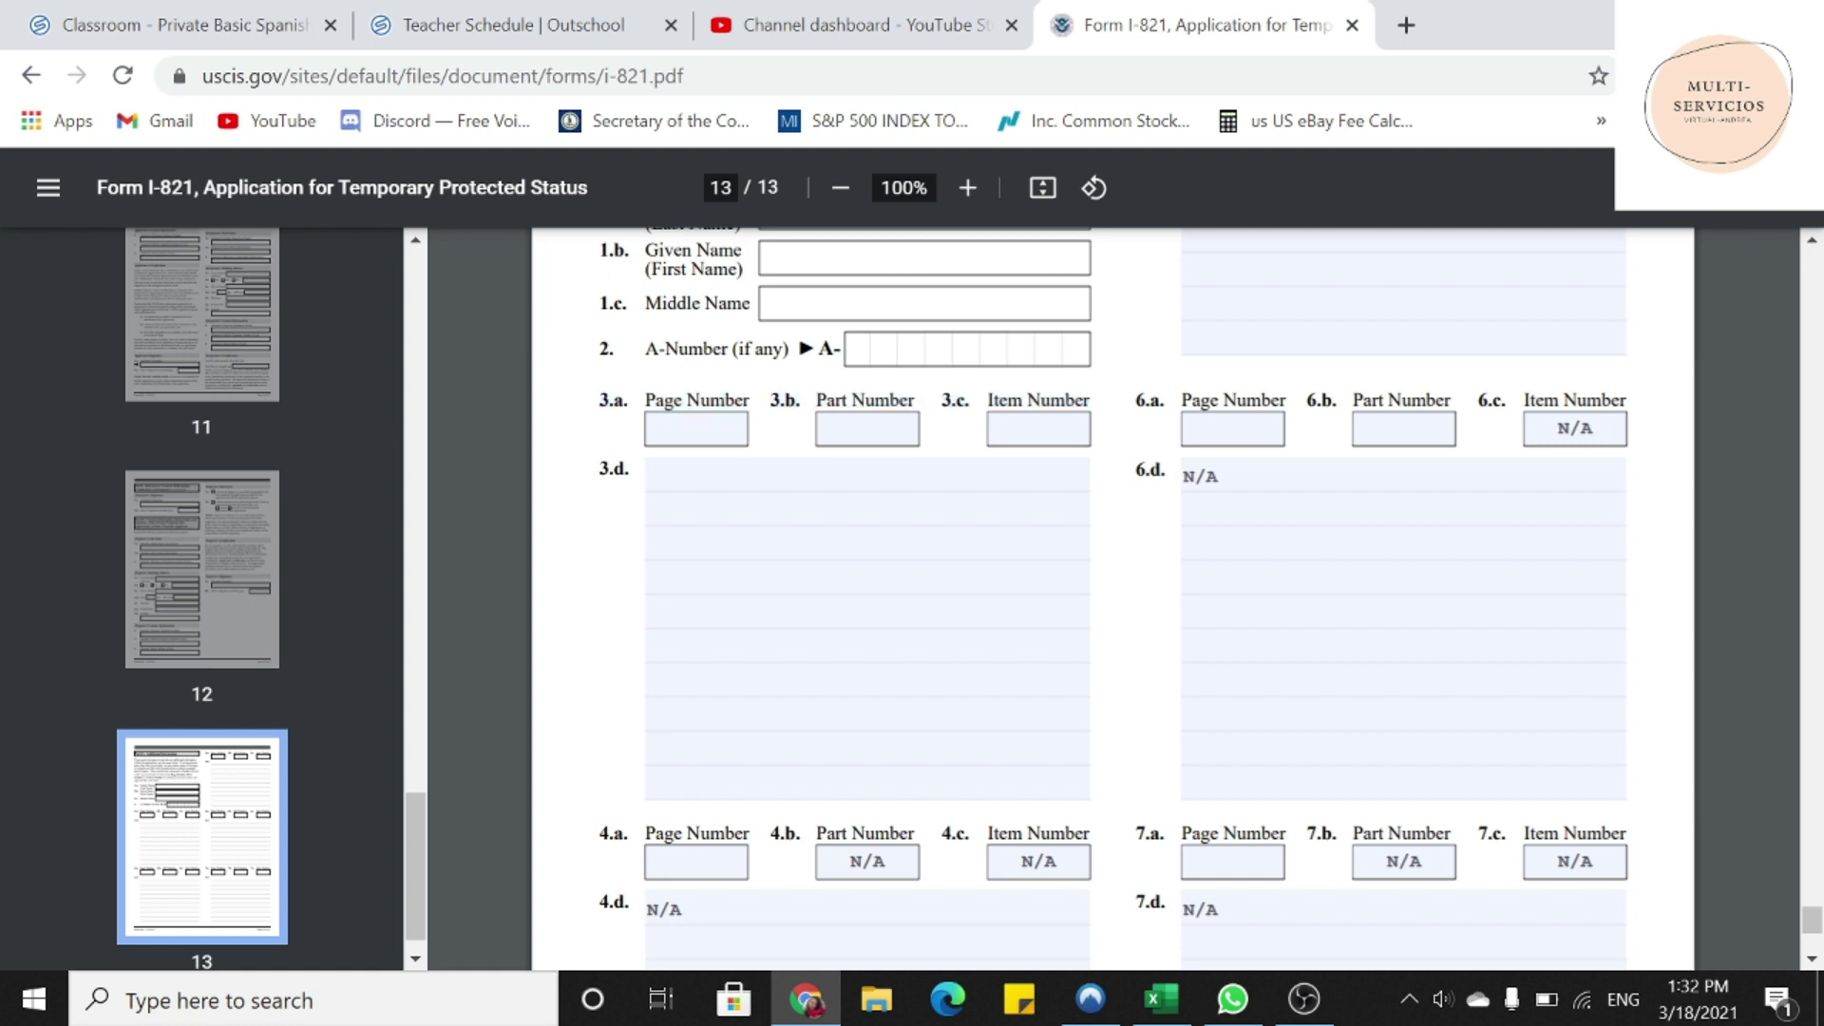
drag(645, 400, 1089, 400)
drag(599, 469, 628, 469)
- In box 3.d, write 'Continue' and the trip 'Colombia 01/01/2015 - 1/10/2015', Reason: Visiting/Turism
click(656, 475)
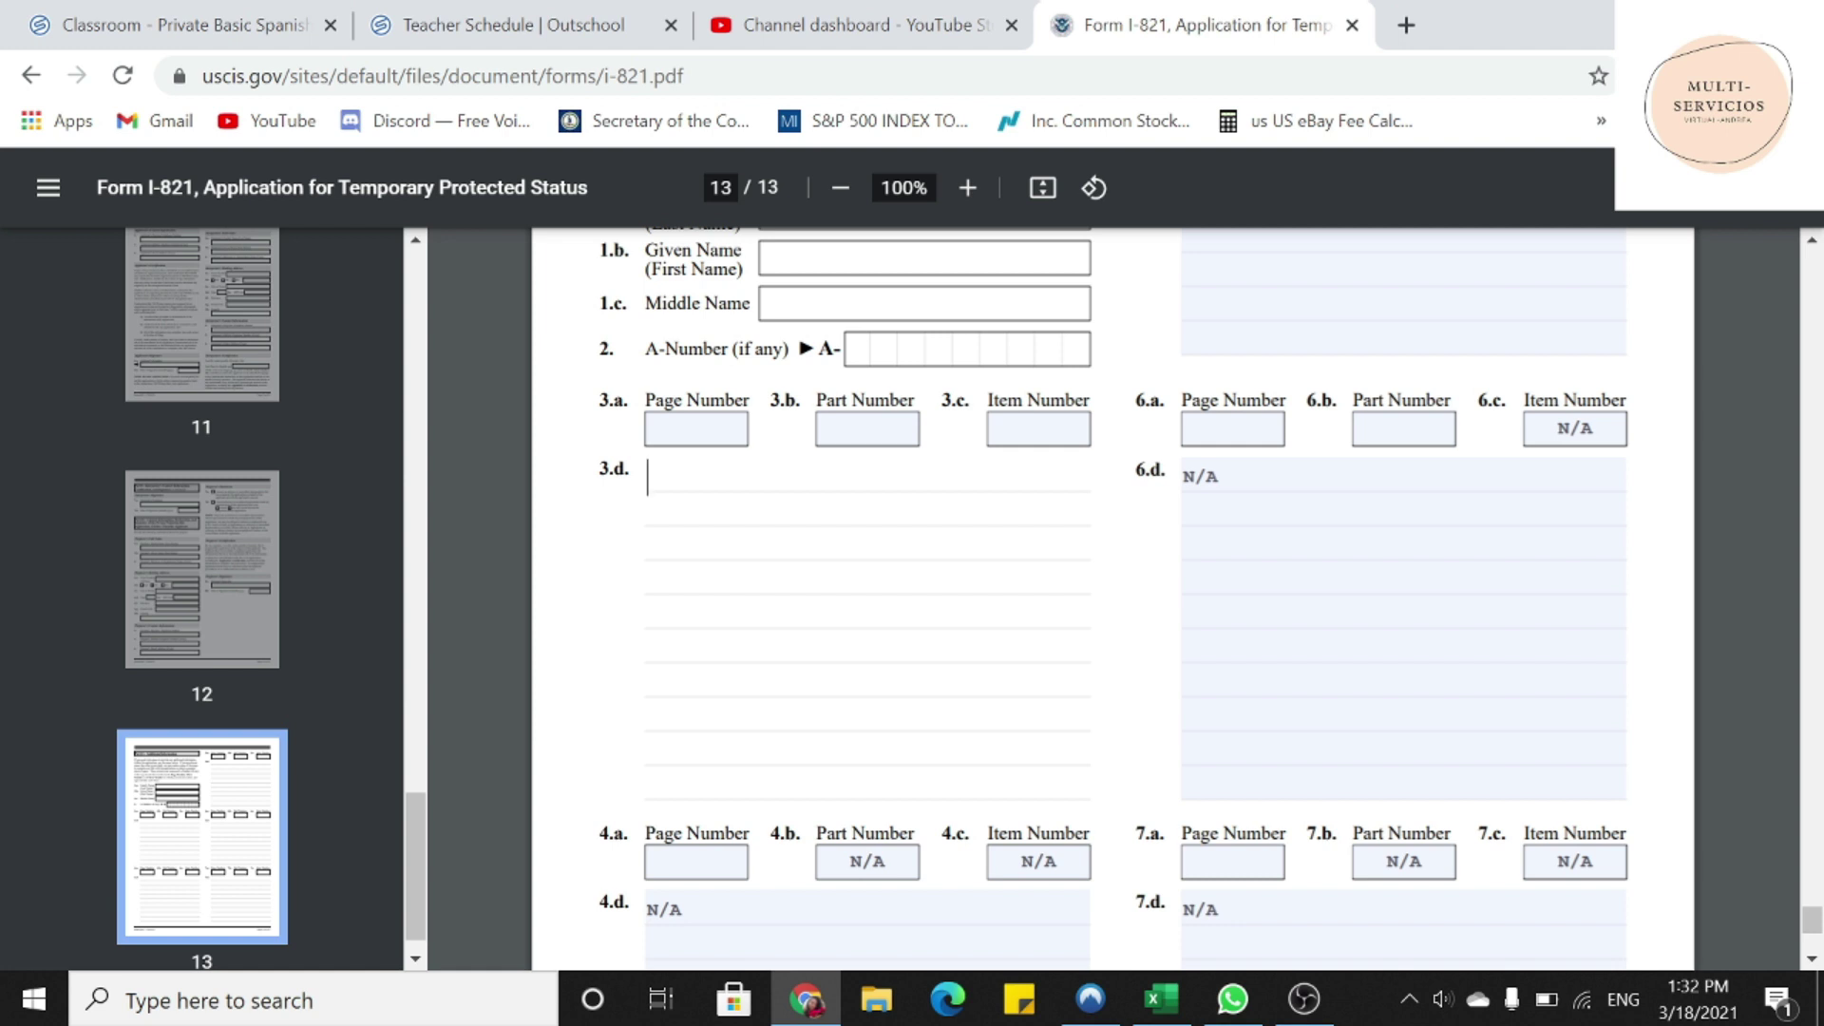
text(c)
key(BackSpace)
text(Continue)
key(Return)
text(Colombia )
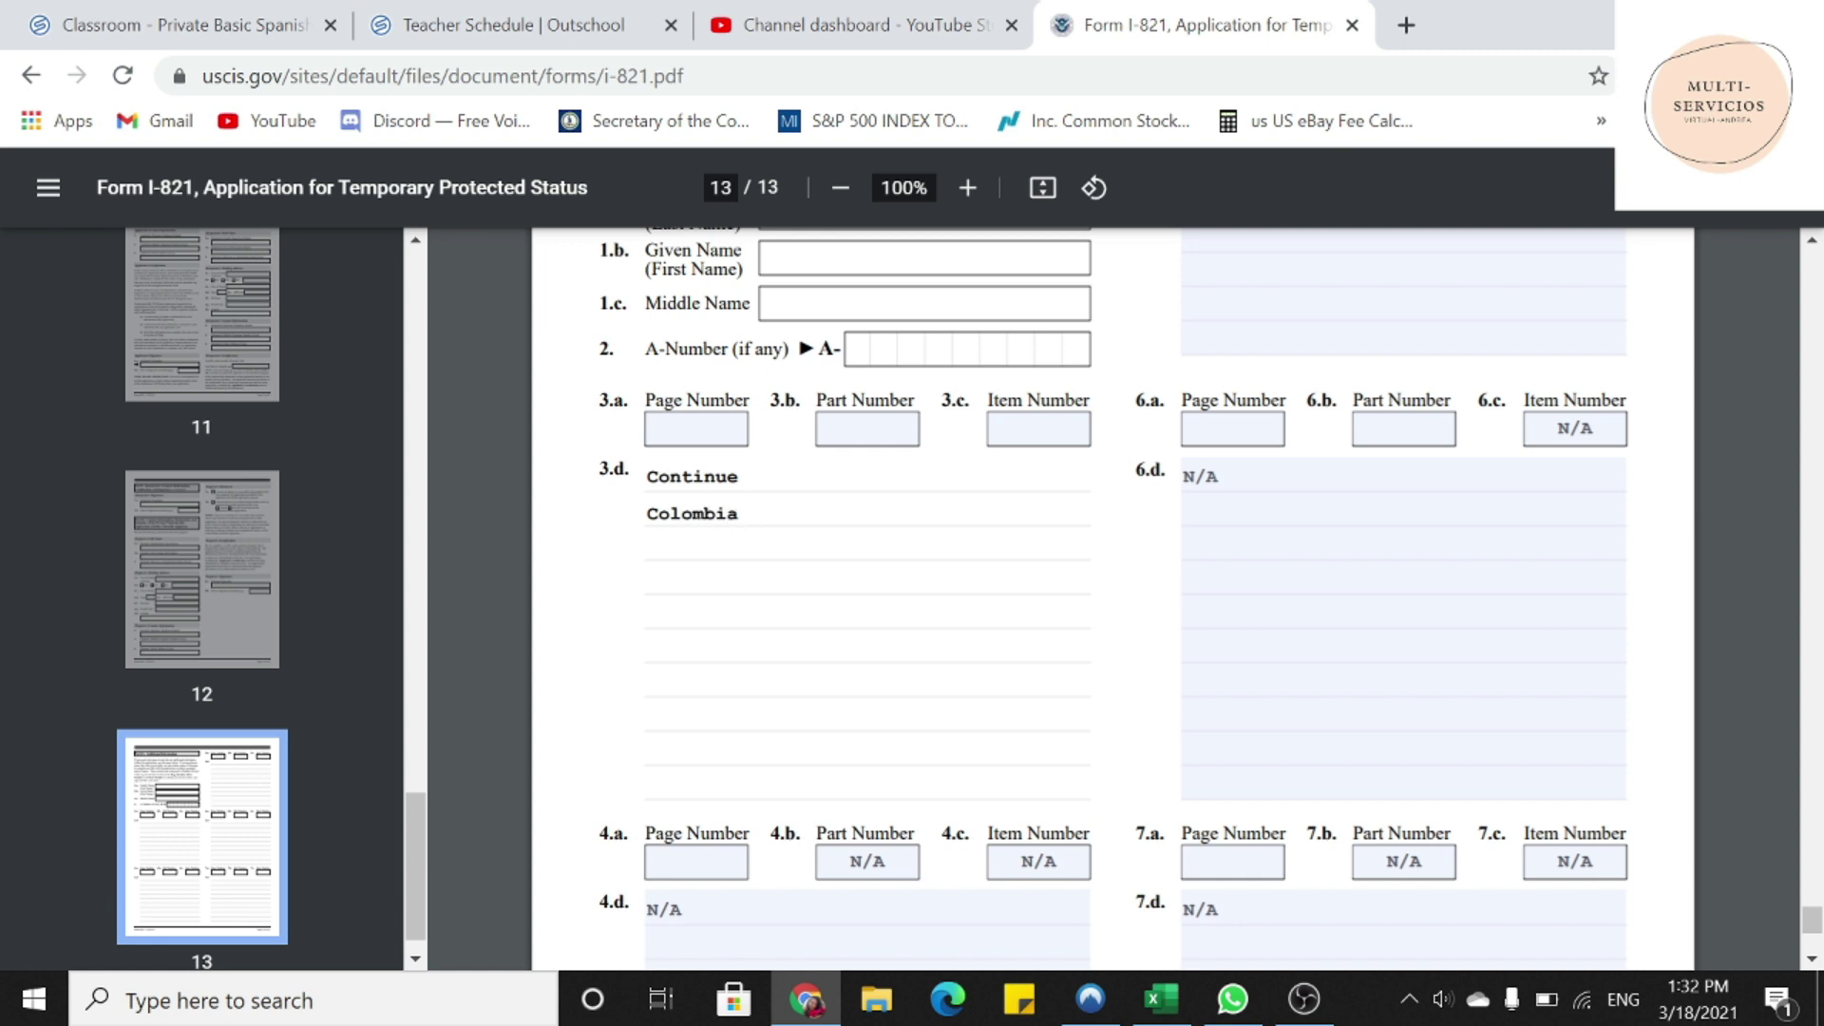
text(01/01/2015 =)
key(BackSpace)
text(- 1/10)
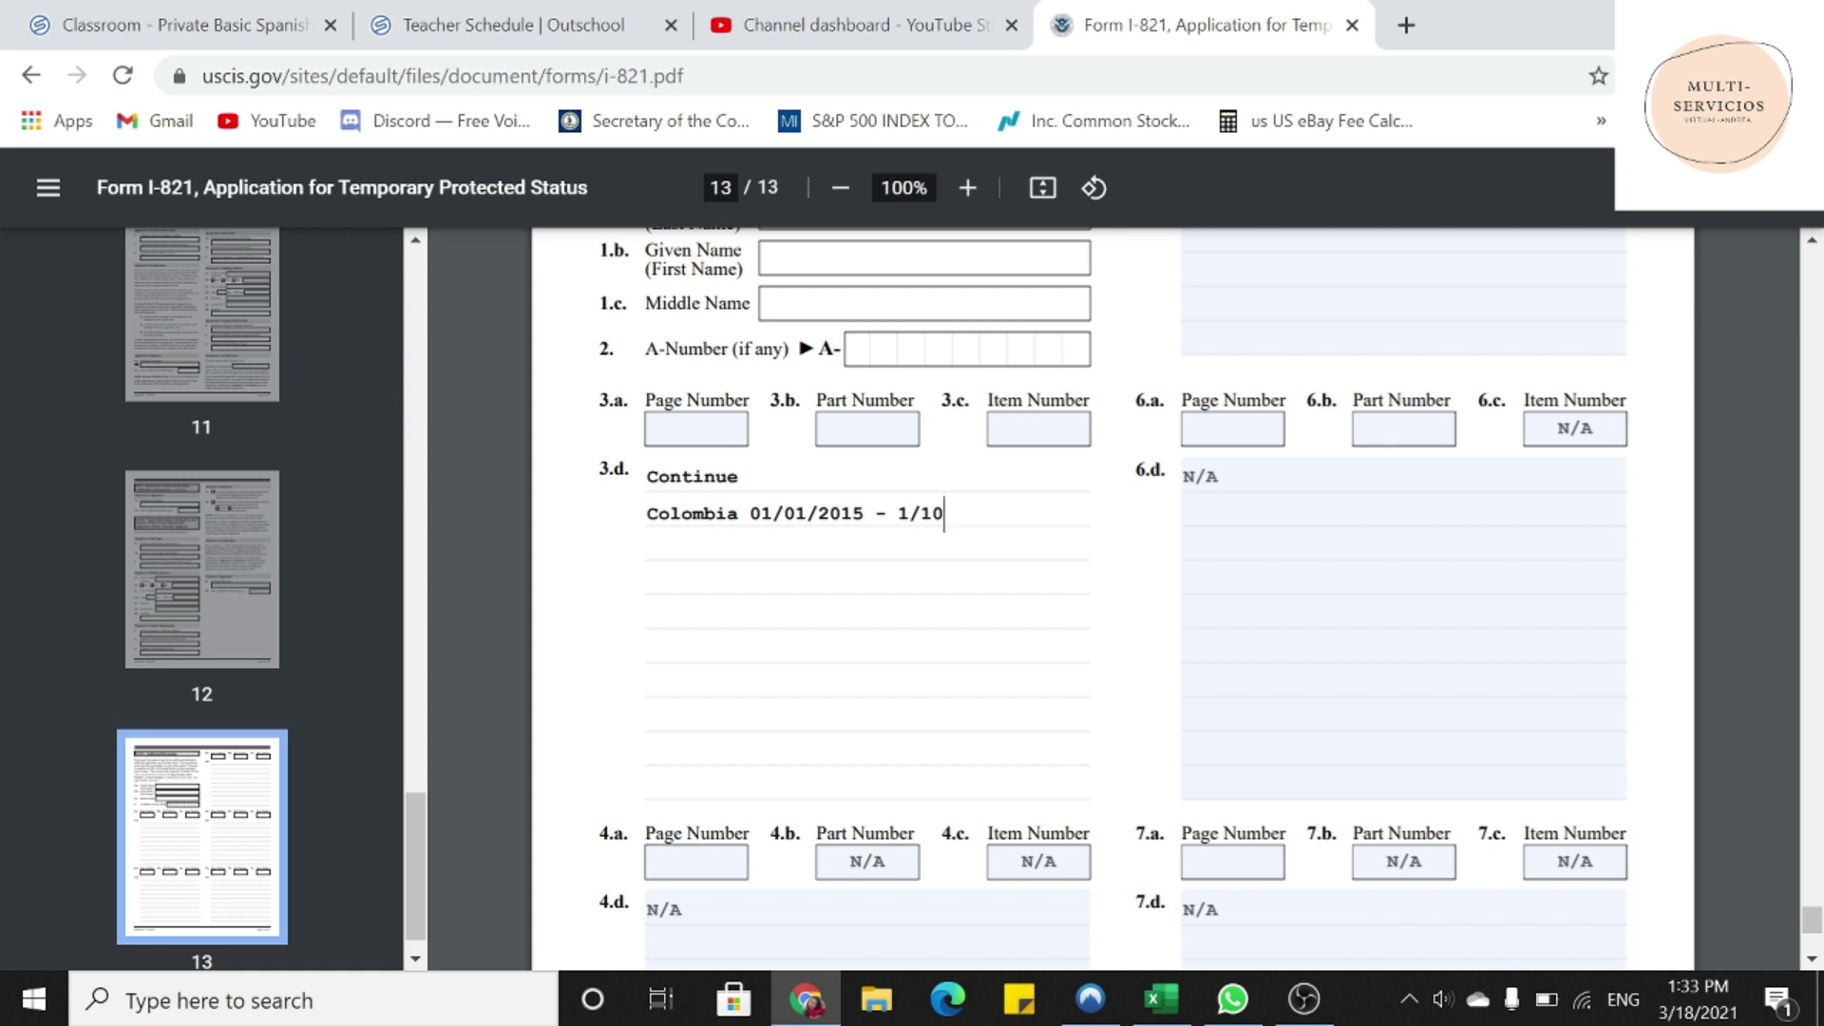
text(/2015)
key(Return)
text(Reason: Visit)
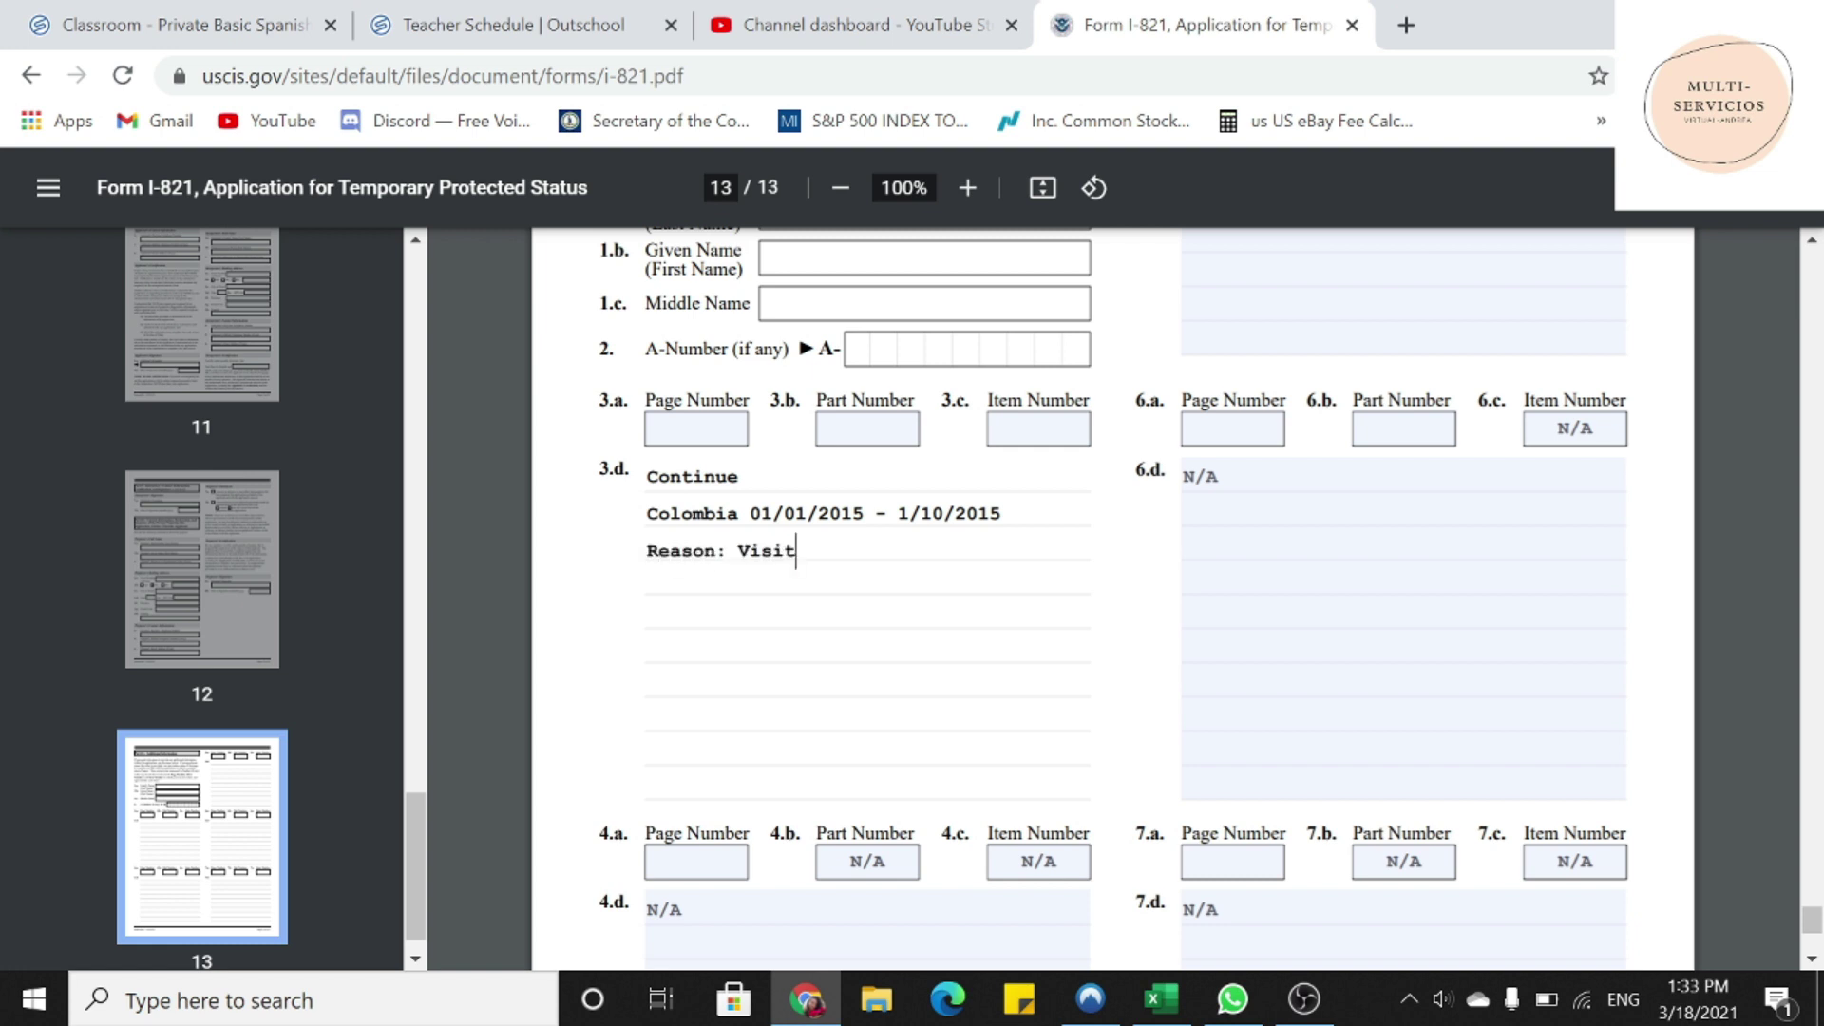
text(ing/Turism)
- Add 'Guatemala 04/01/2015 - 04/12/2015 Reason: Visiting/Turism' on a new line
key(Return)
text(Guatemala)
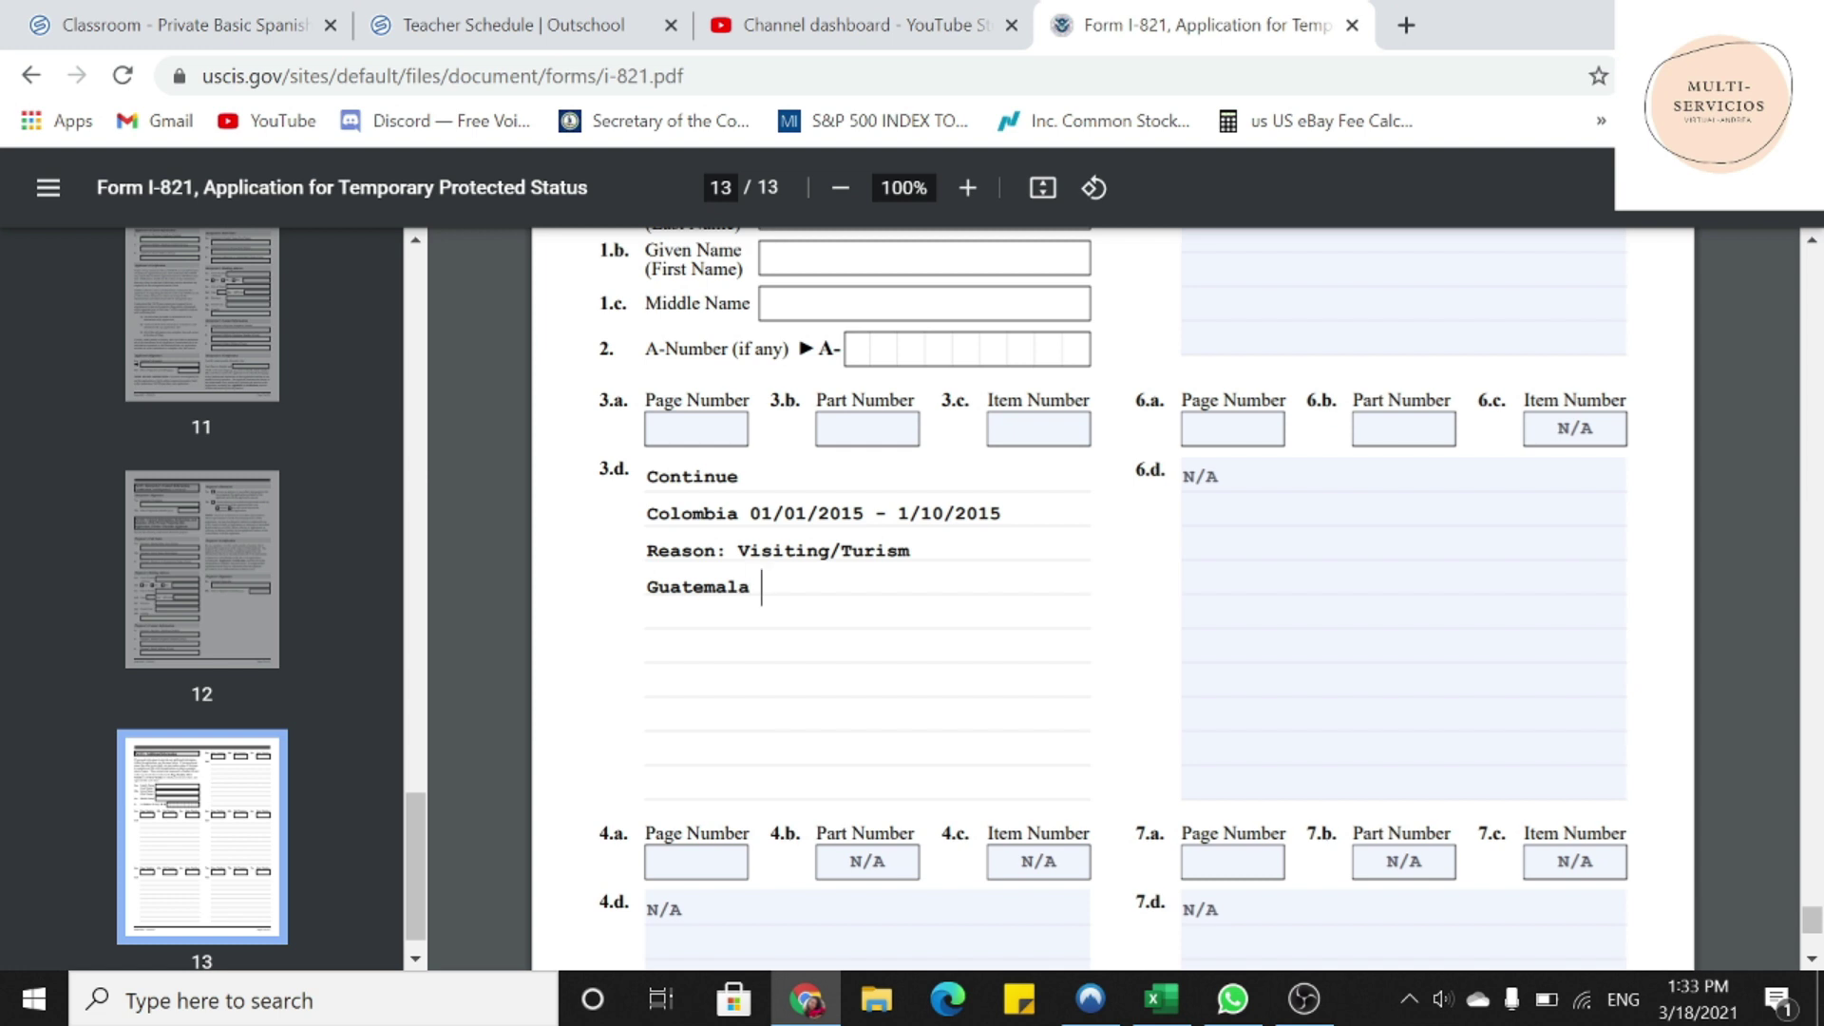
text( 04/01/2015 - 04)
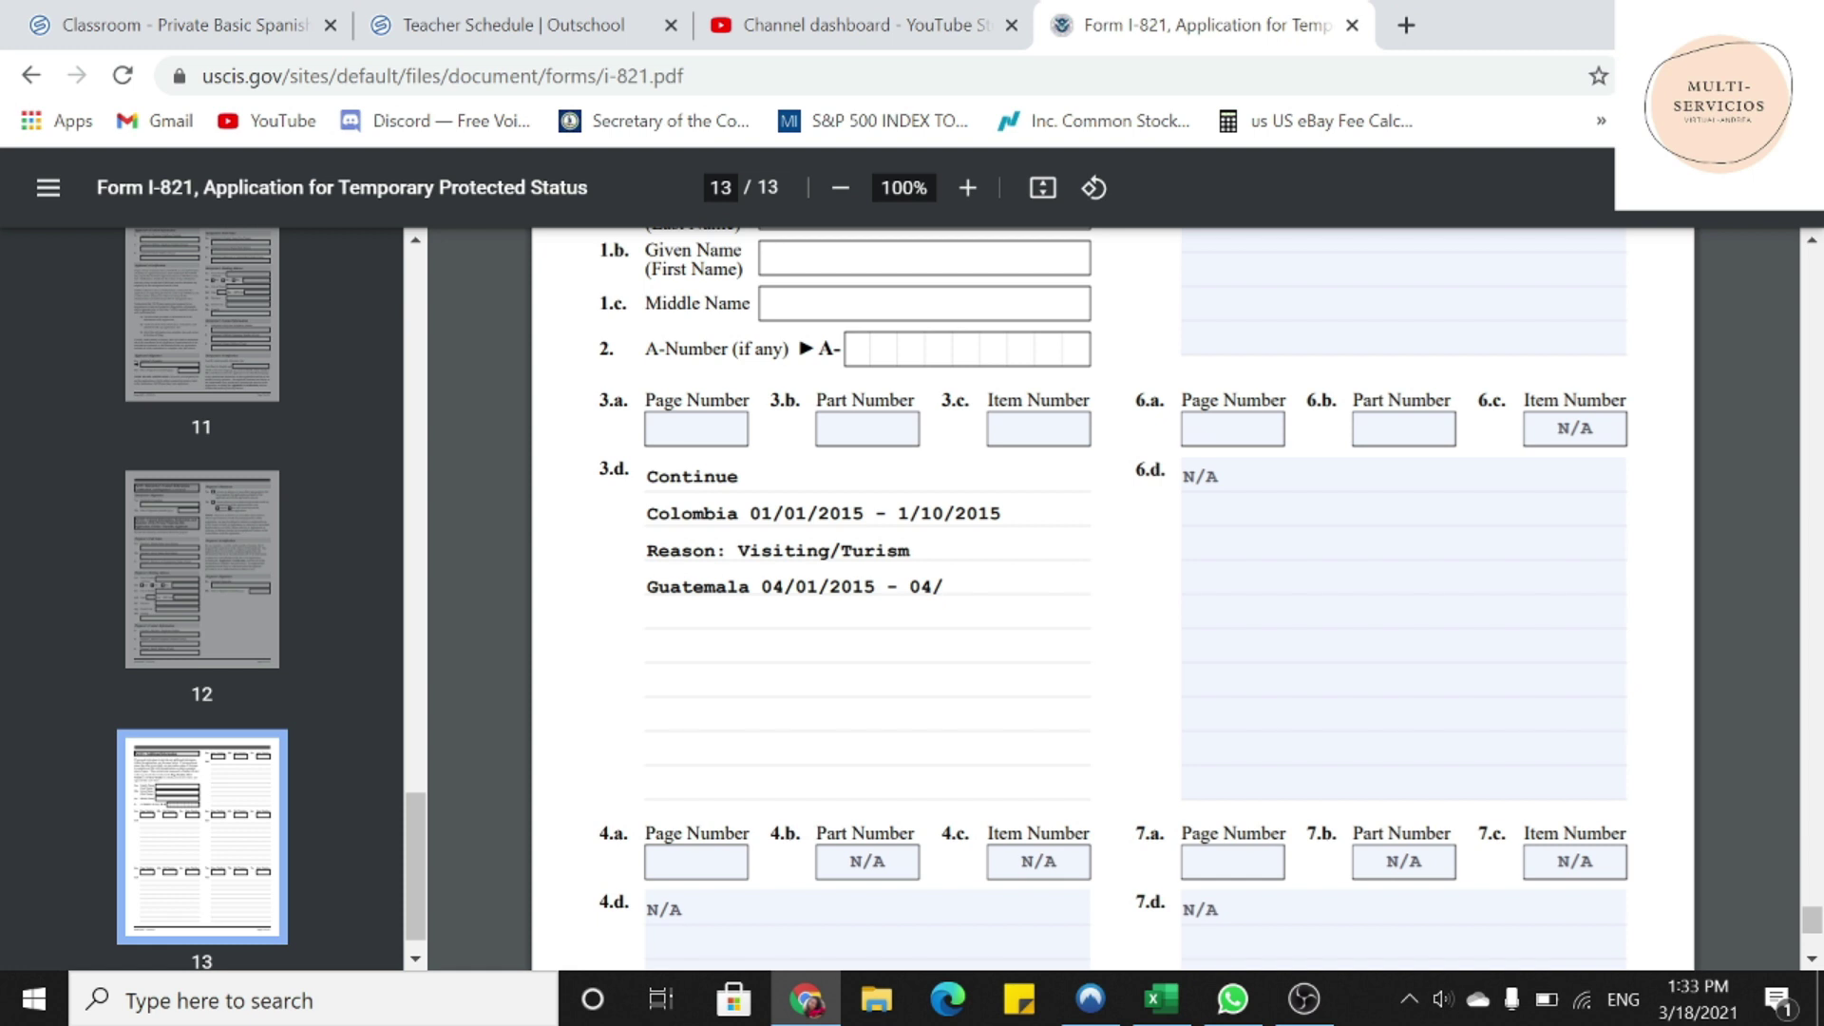
text(/12/201)
text(5 )
text(Reason)
text(:)
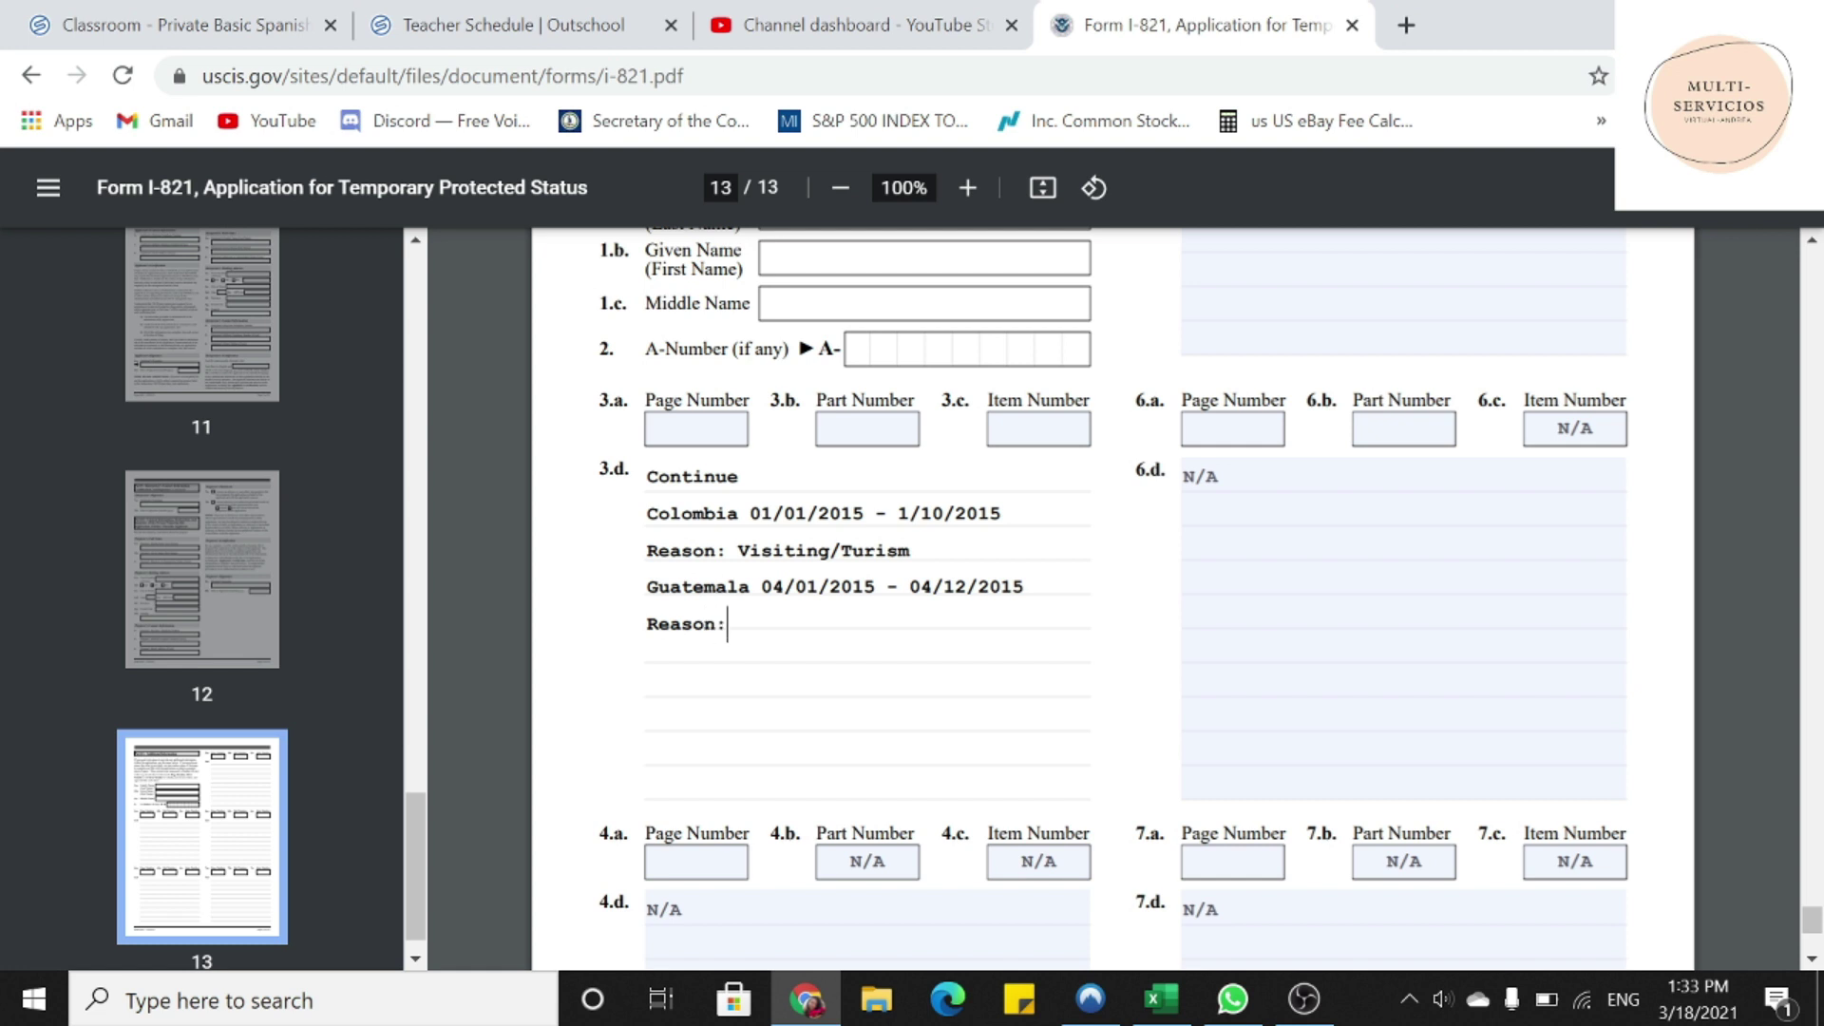
text( Visiting/Turism)
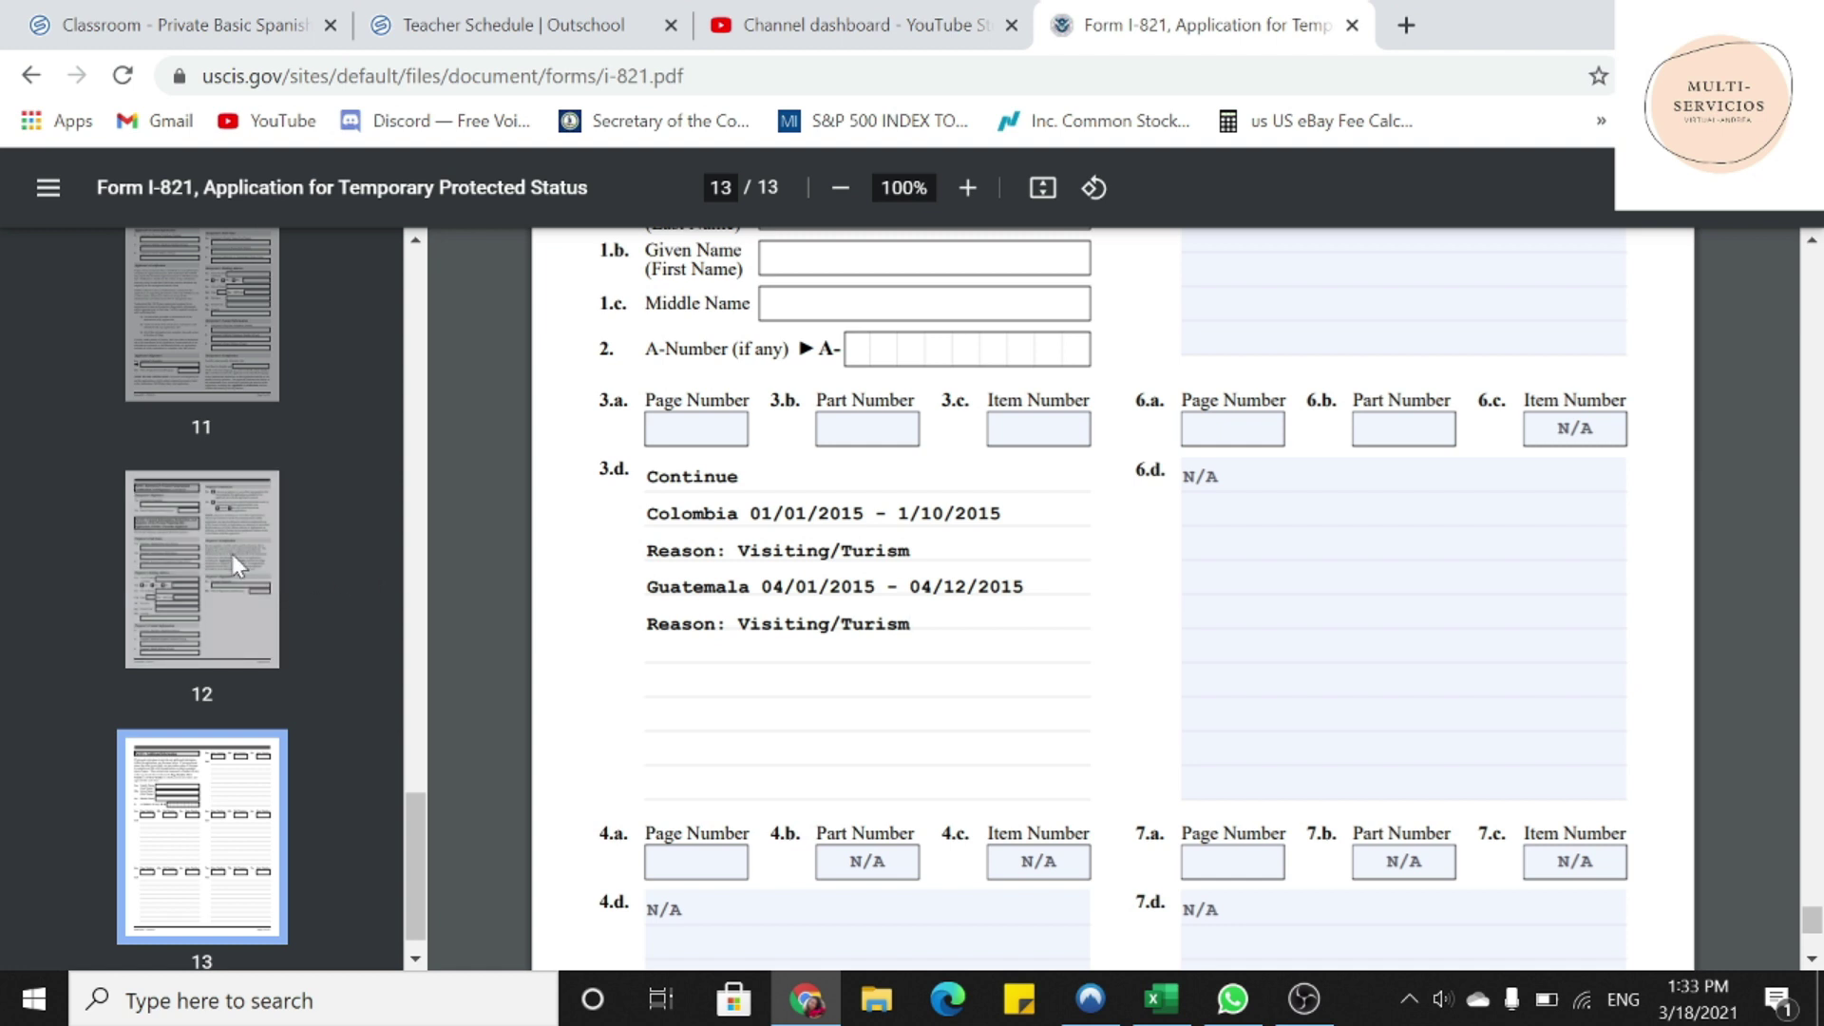
scroll(178, 535, up, 2)
scroll(174, 535, up, 6)
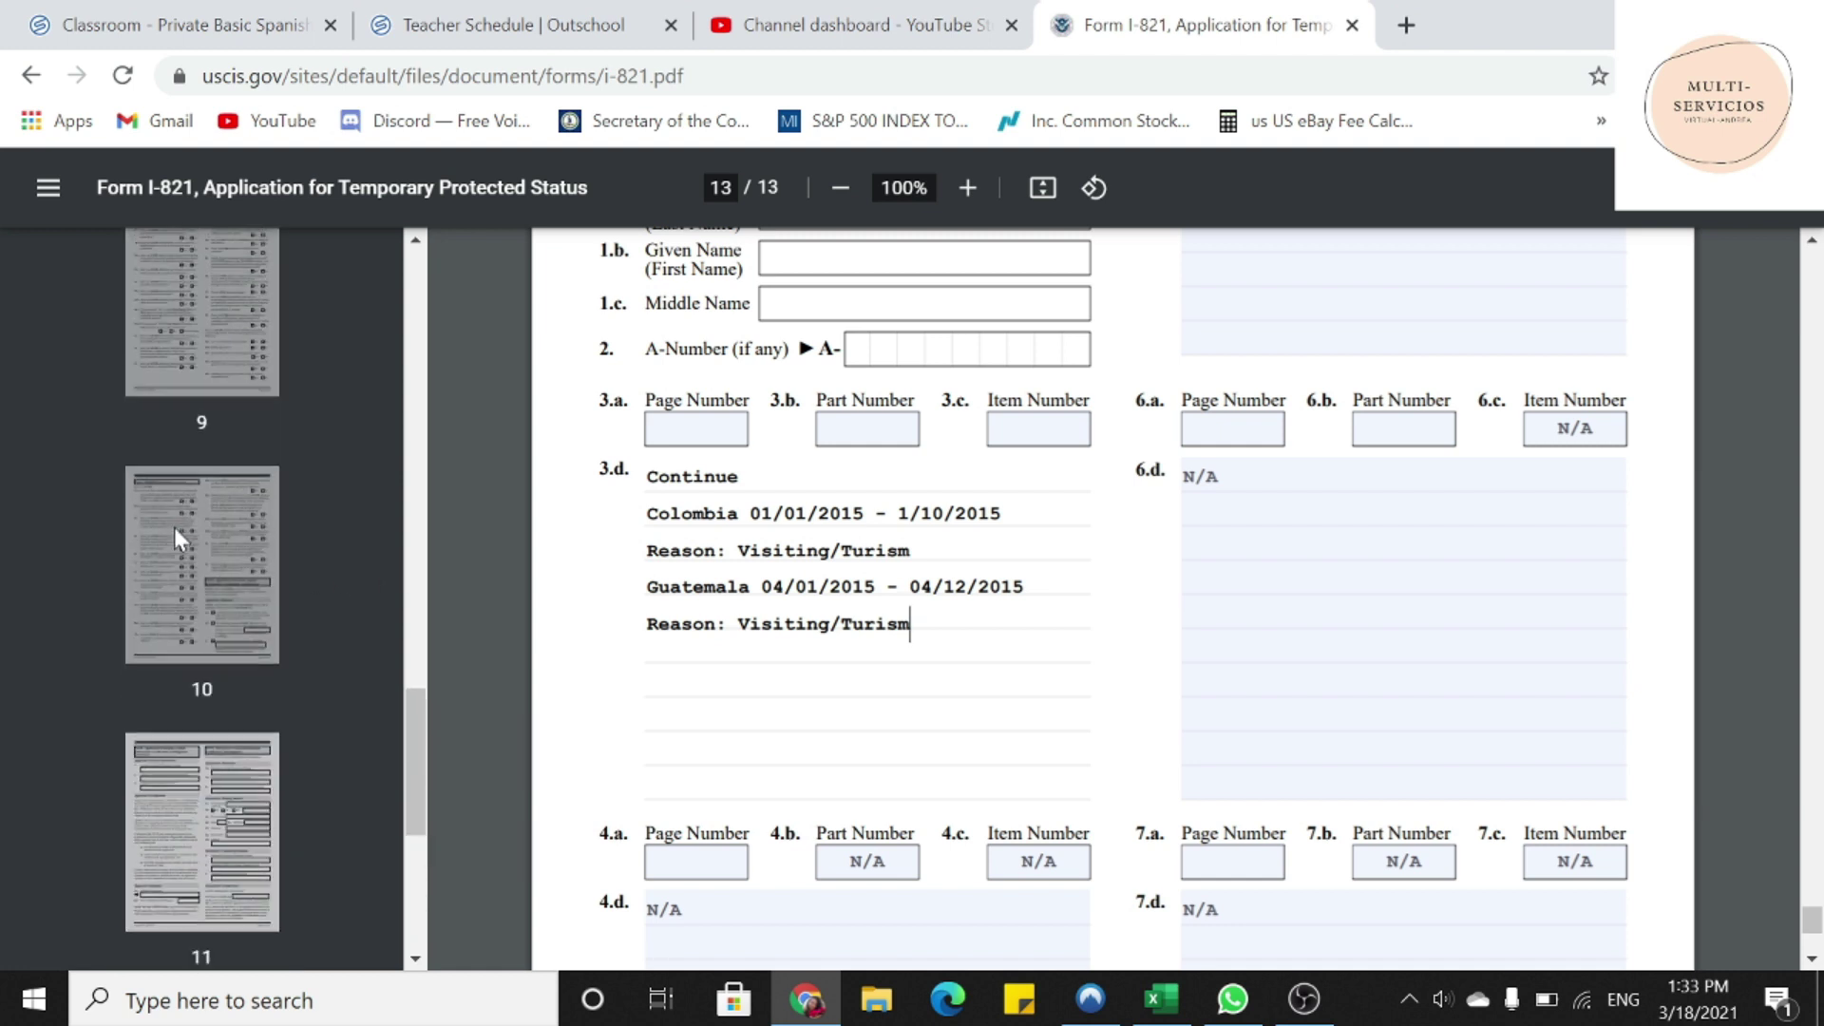
scroll(174, 527, up, 6)
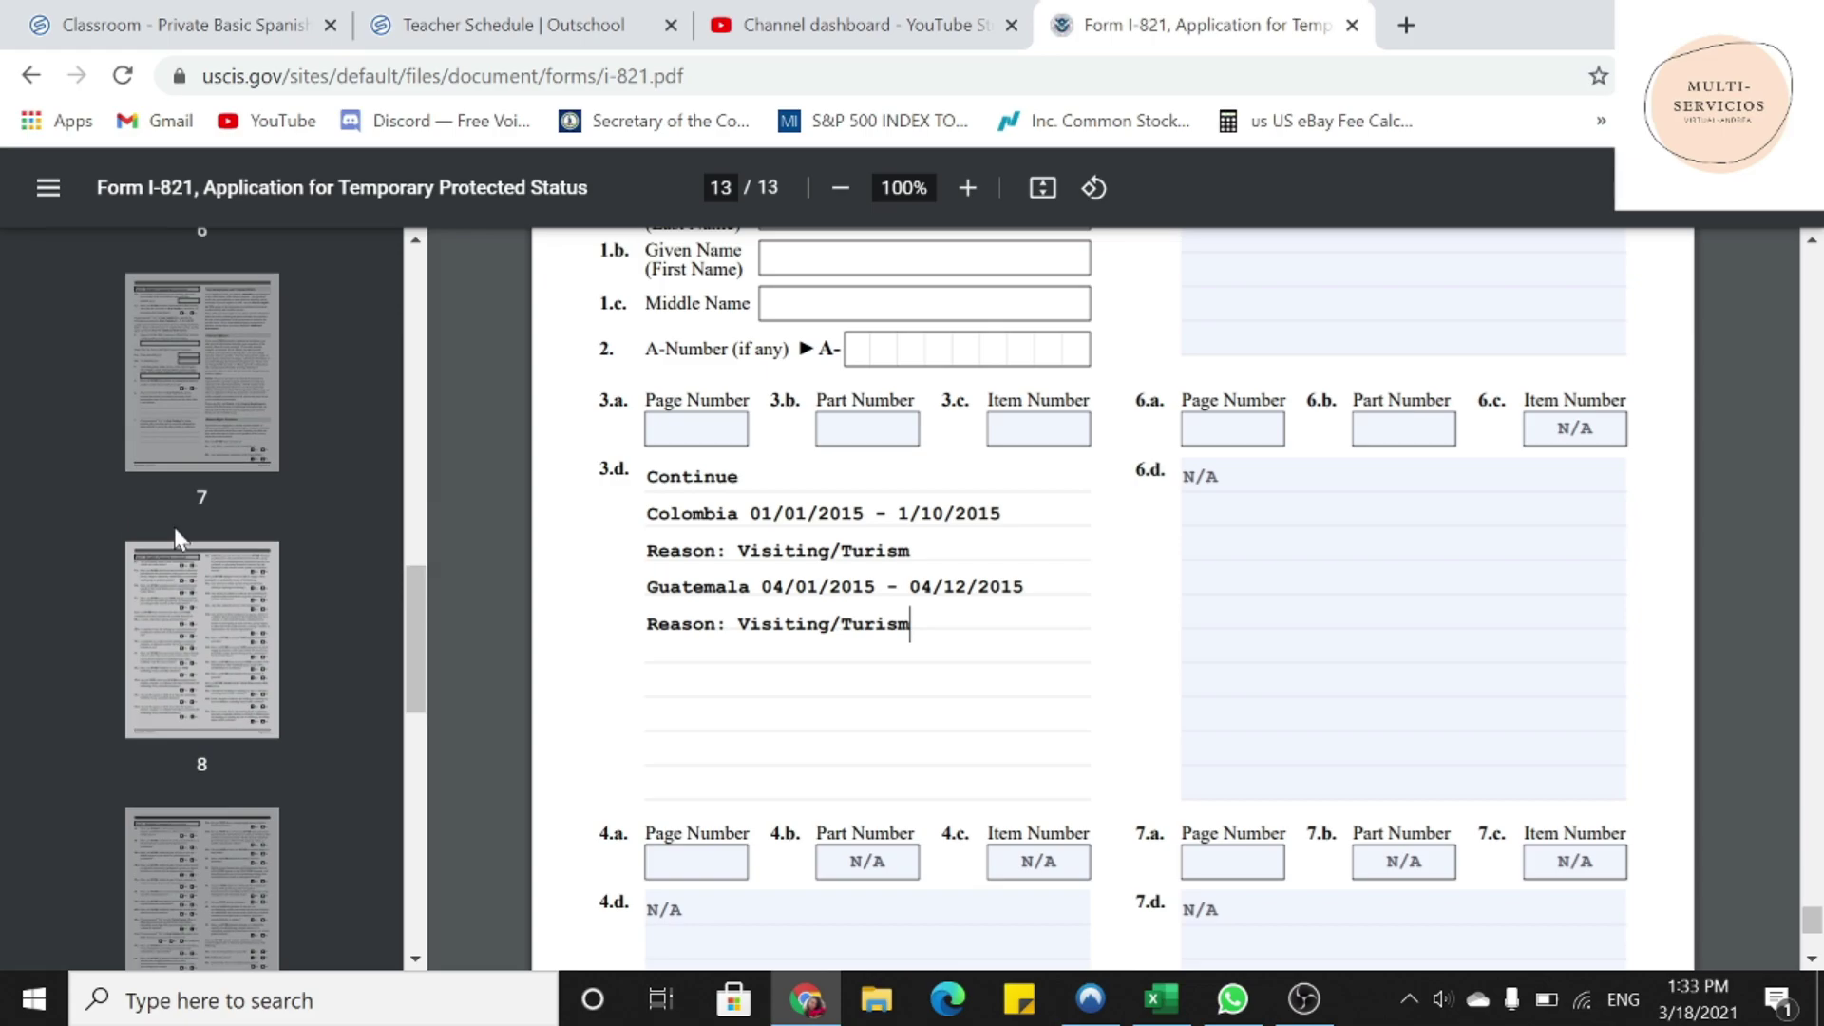